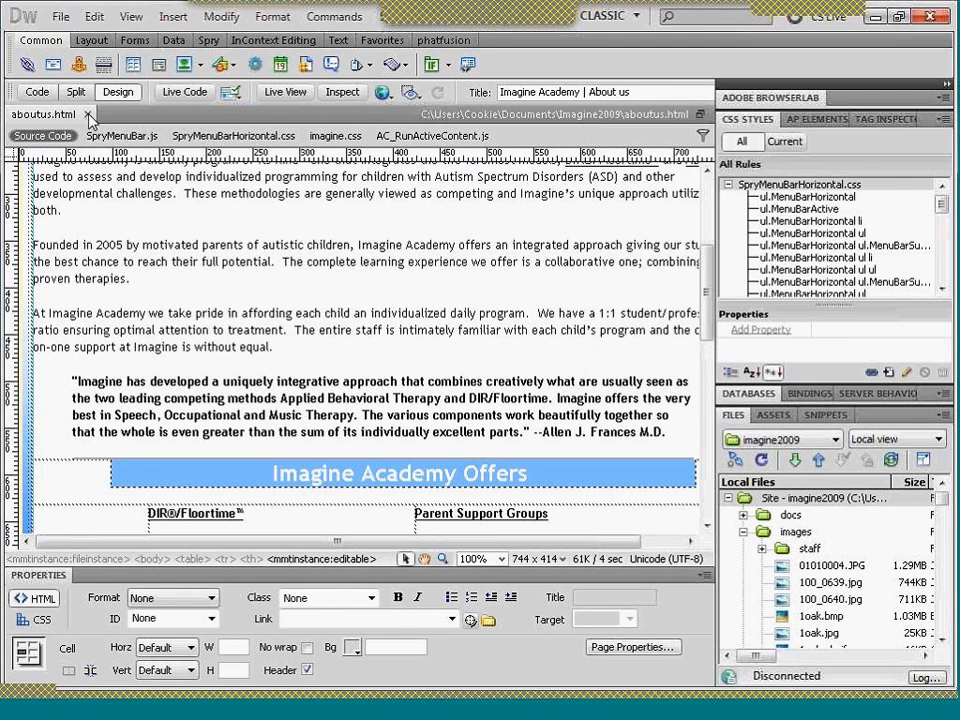
- Close aboutus.html and switch the working site from imagine2009 to 2011 Beaver Cheese
{"action": "left_click", "coordinate": [90, 115]}
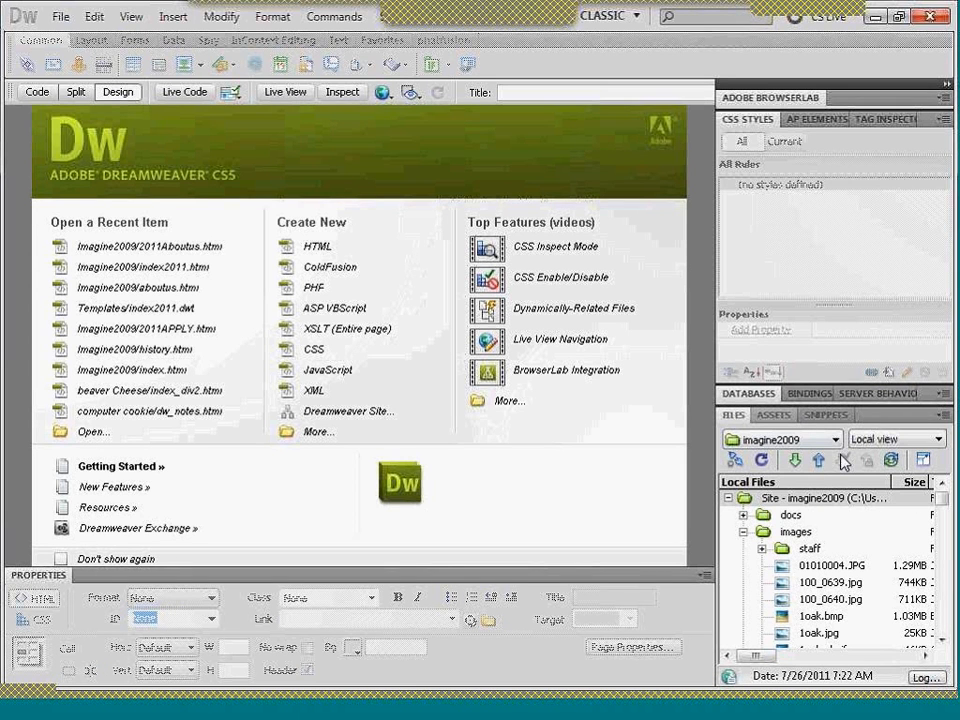
{"action": "left_click", "coordinate": [838, 440]}
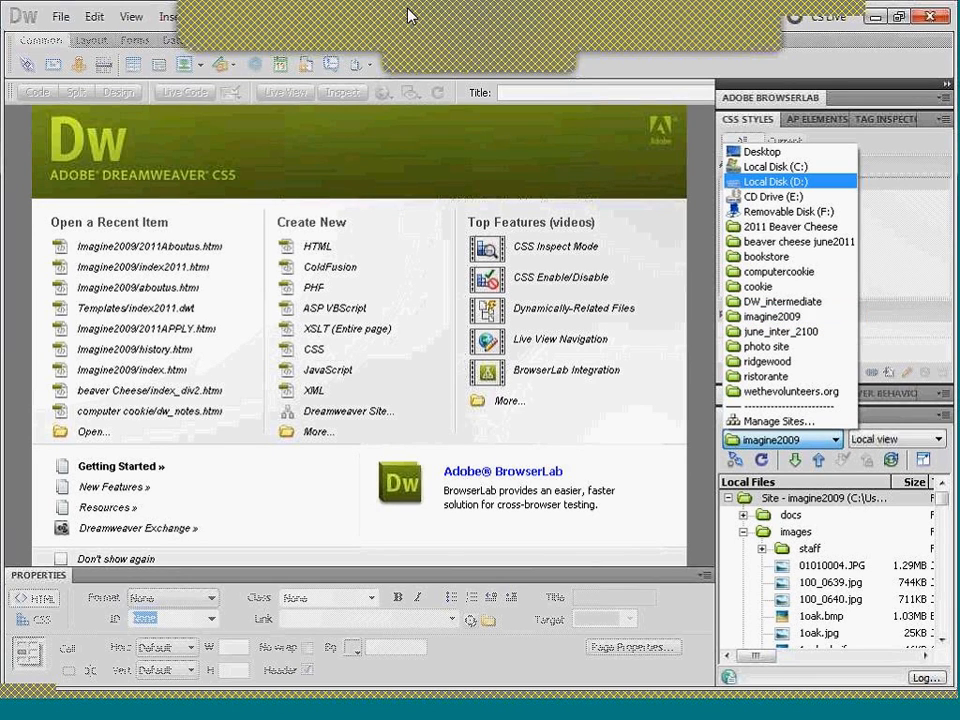
{"action": "left_click", "coordinate": [338, 21]}
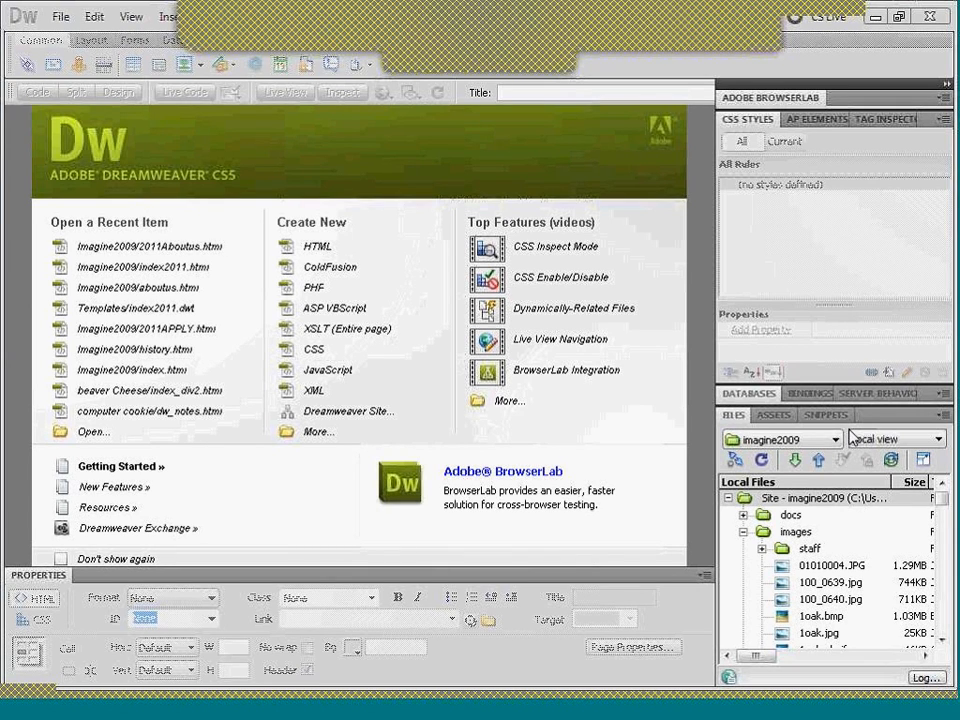
{"action": "left_click", "coordinate": [836, 444]}
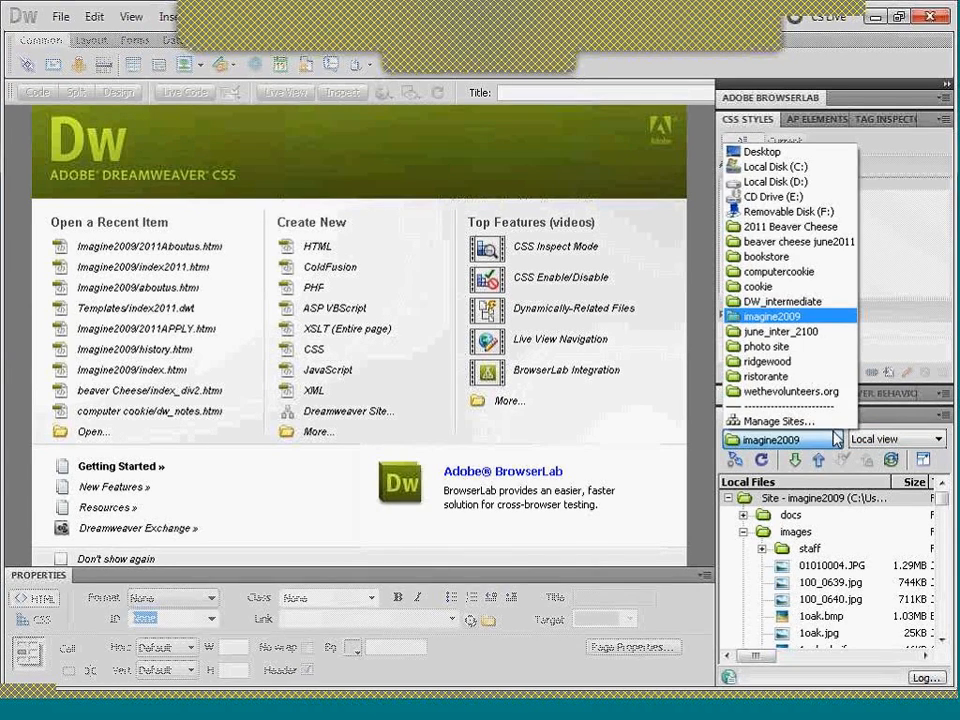
{"action": "left_click", "coordinate": [792, 227]}
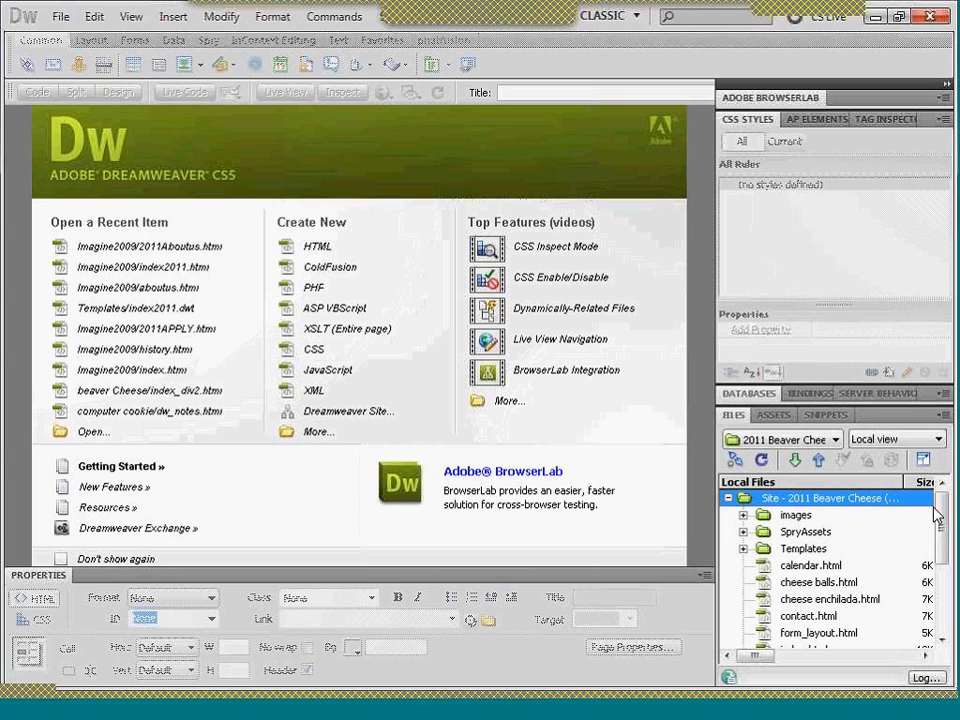
- Open index_div2.html from the site's local files and view its layout across the page width
{"action": "left_click_drag", "start_coordinate": [940, 519], "coordinate": [941, 552]}
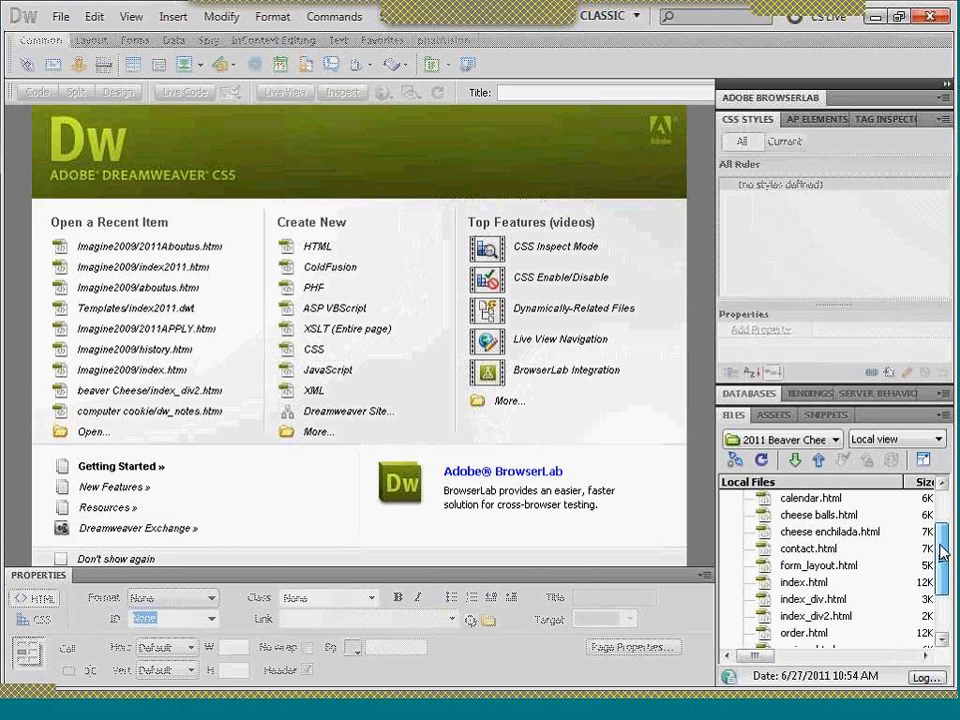
{"action": "left_click", "coordinate": [840, 634]}
{"action": "left_click", "coordinate": [835, 620]}
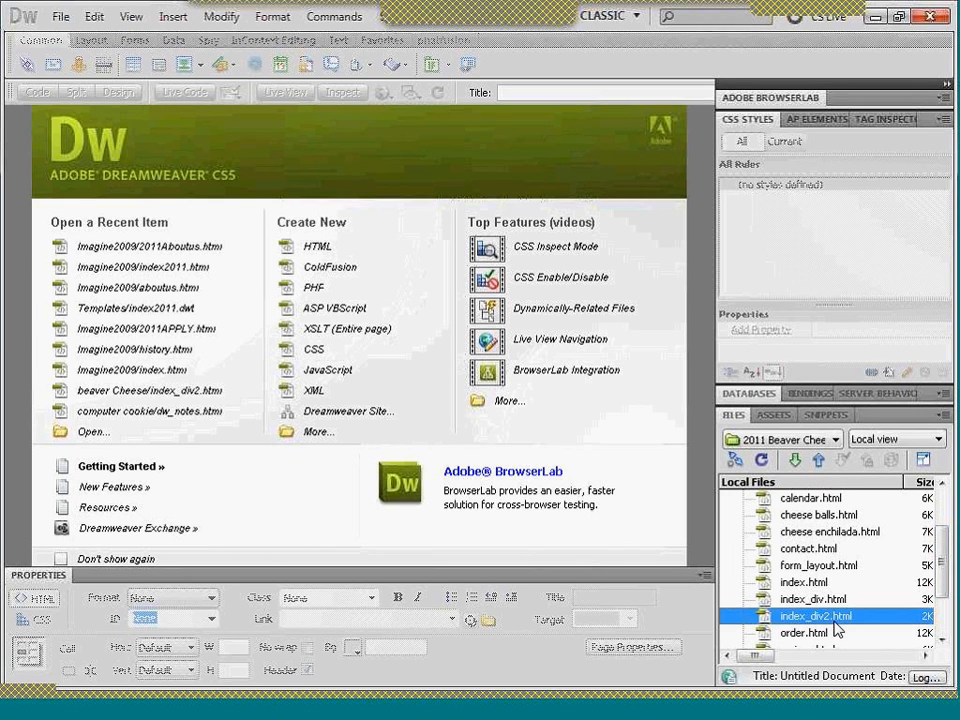
{"action": "double_click", "coordinate": [835, 620]}
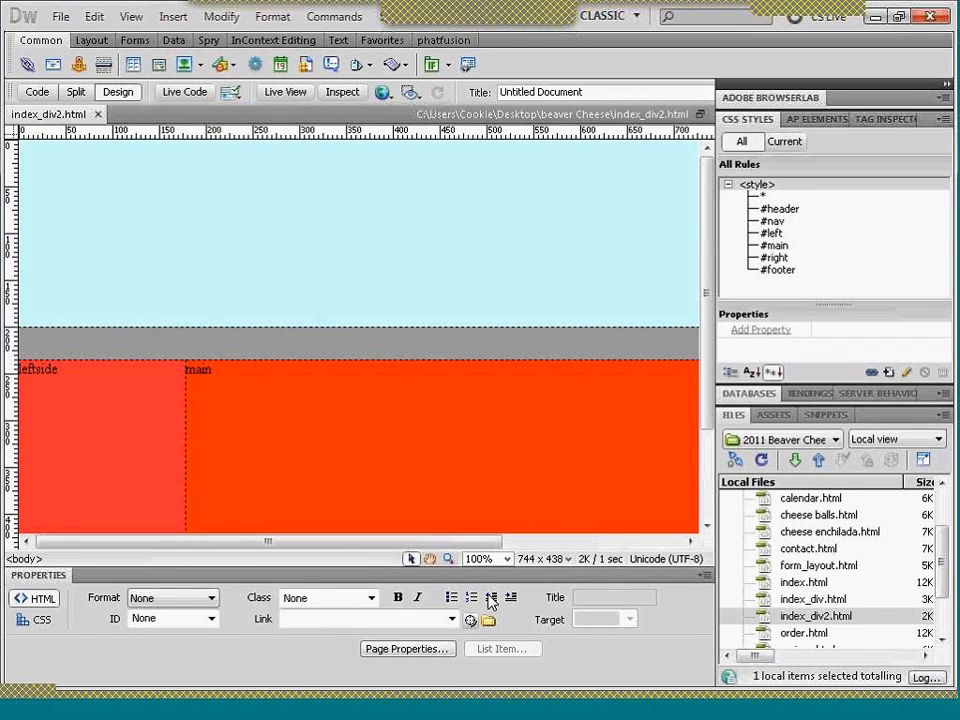
{"action": "left_click_drag", "start_coordinate": [465, 543], "coordinate": [523, 550]}
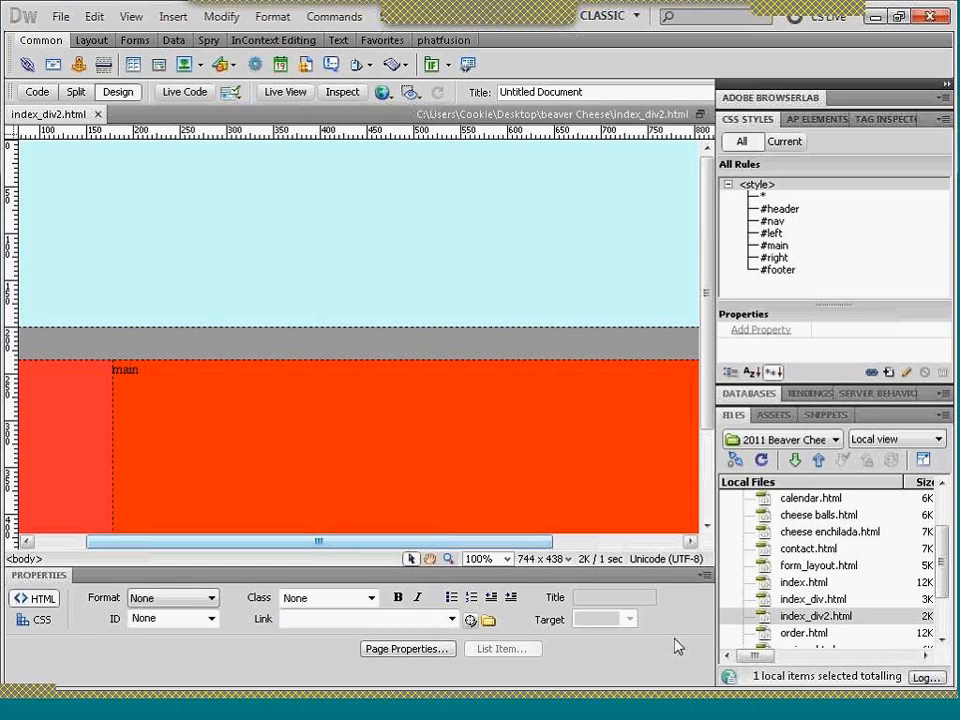
- Open index_div.html from the site files and examine the CSS rules at the start of its source code
{"action": "left_click", "coordinate": [800, 600]}
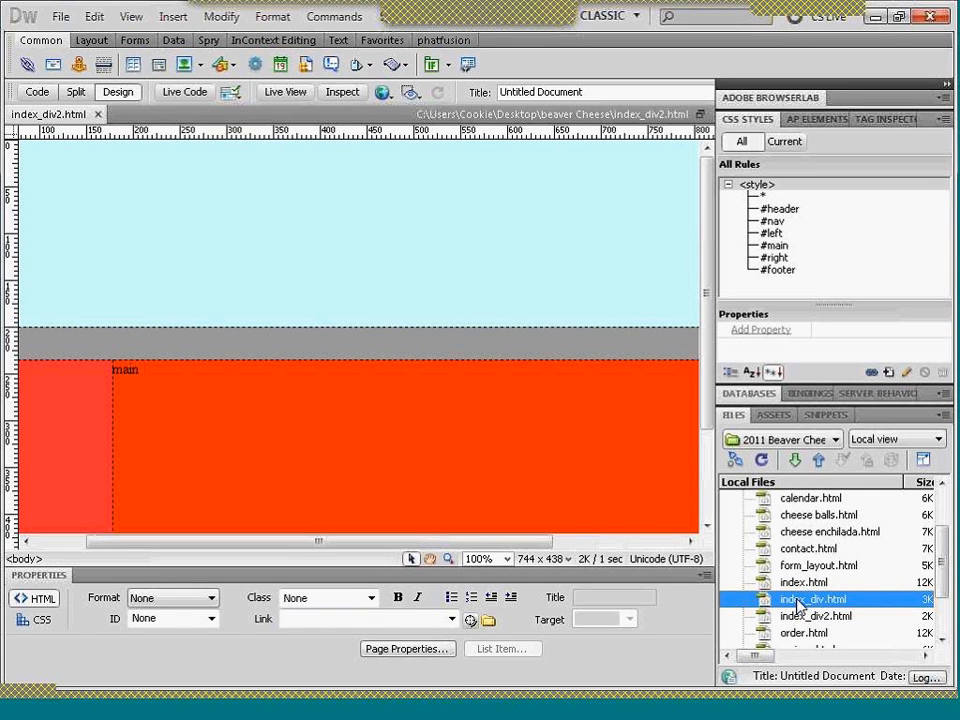
{"action": "double_click", "coordinate": [800, 600]}
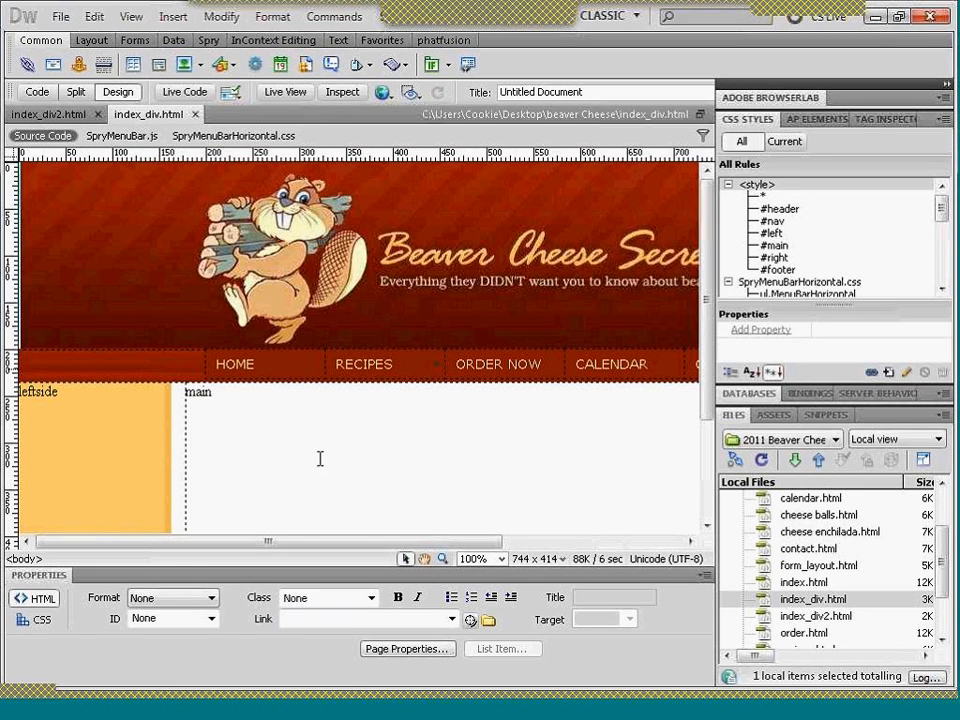
{"action": "left_click", "coordinate": [37, 93]}
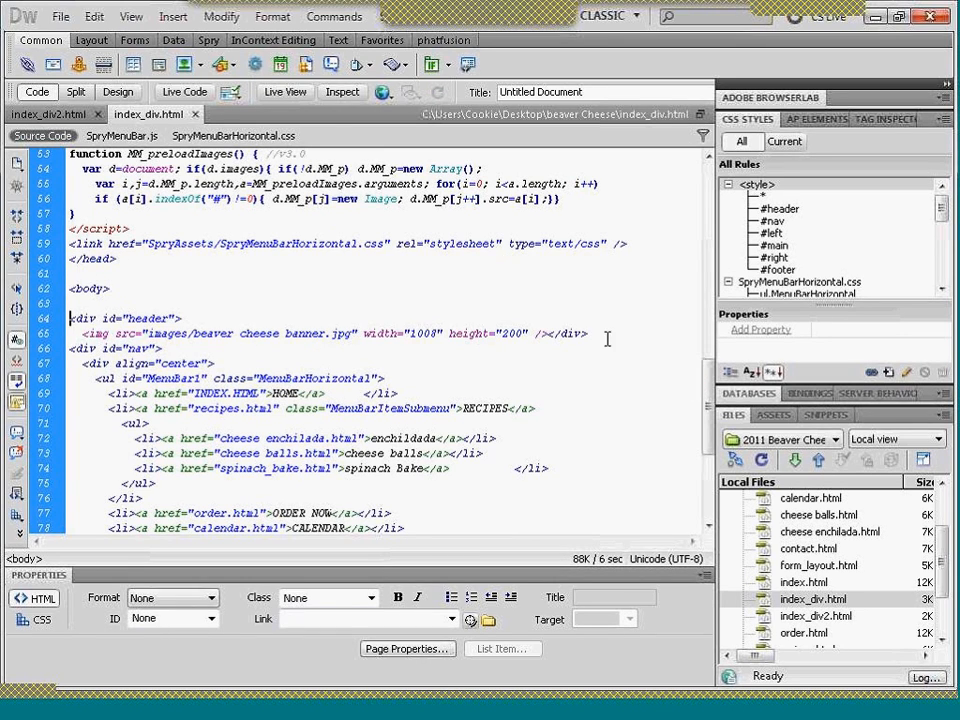
{"action": "scroll", "coordinate": [545, 312], "scroll_direction": "up", "scroll_amount": 13}
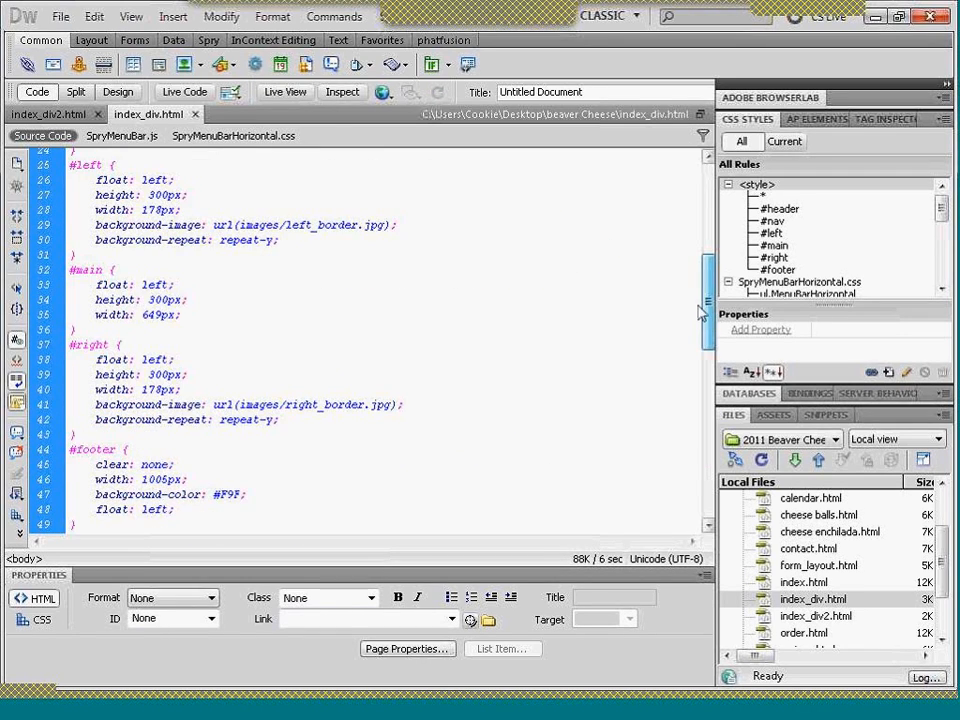
{"action": "scroll", "coordinate": [527, 235], "scroll_direction": "up", "scroll_amount": 8}
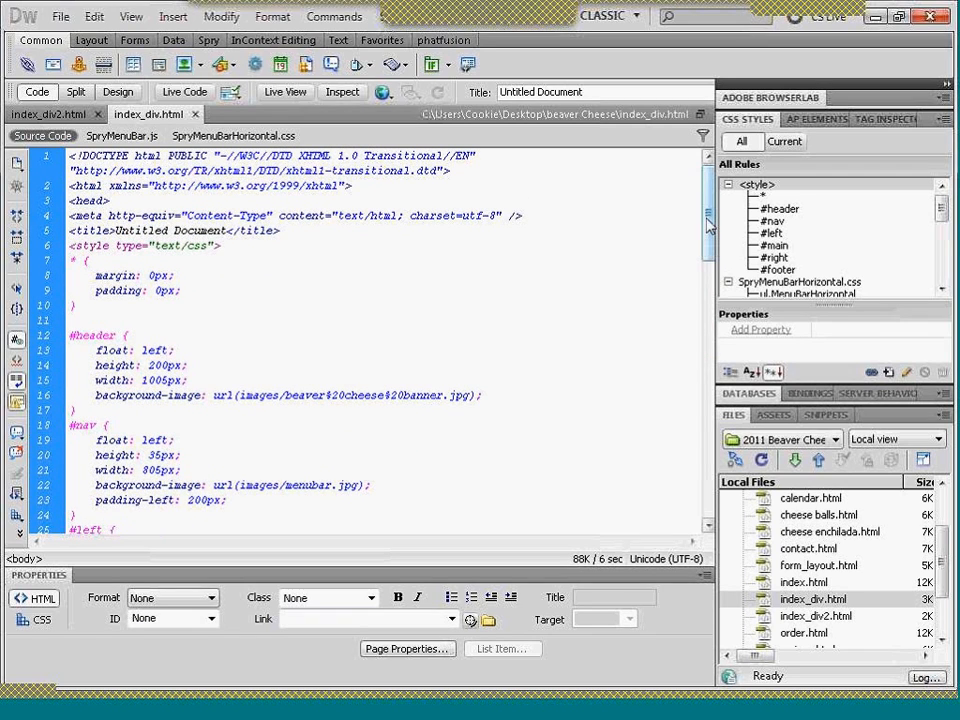
{"action": "scroll", "coordinate": [131, 235], "scroll_direction": "down", "scroll_amount": 1}
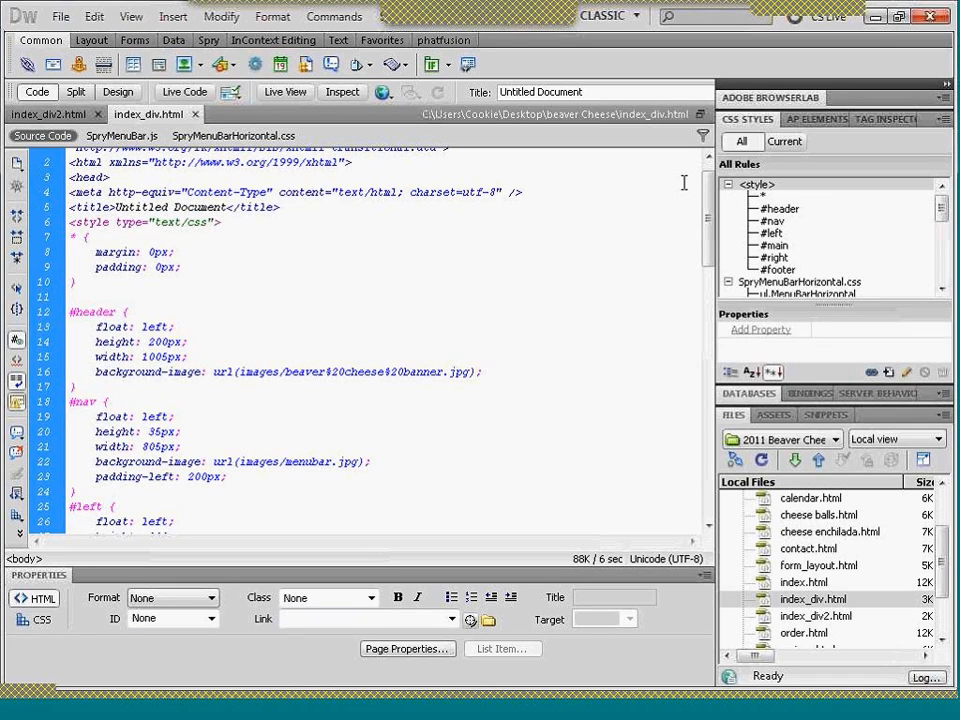
- Return to index_div2.html and examine its div markup and CSS rules in the source code
{"action": "left_click", "coordinate": [118, 92]}
{"action": "left_click", "coordinate": [53, 116]}
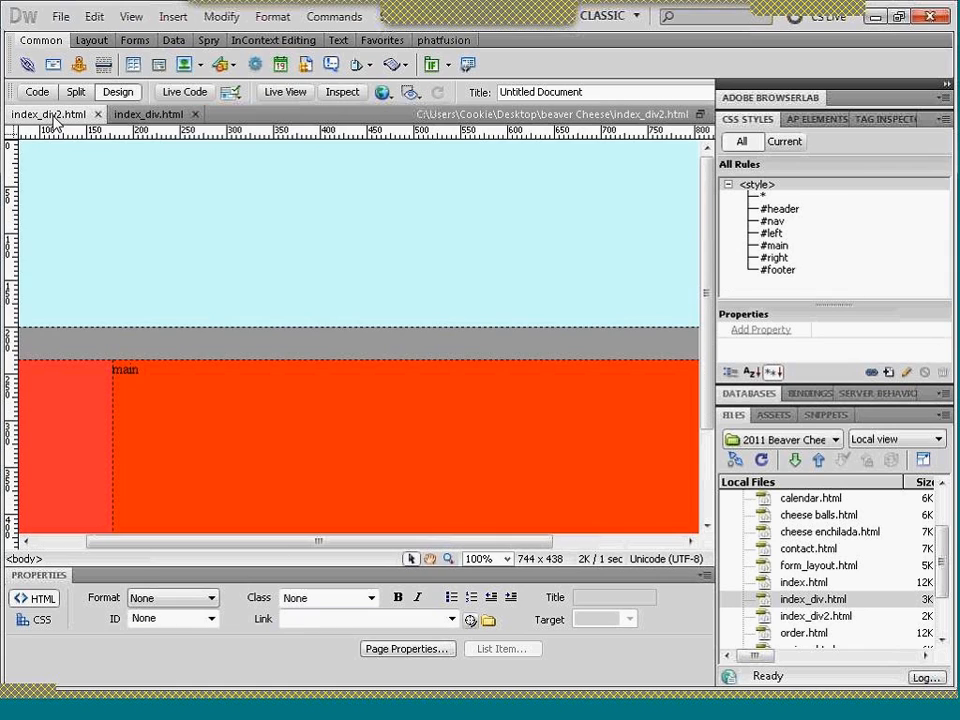
{"action": "left_click", "coordinate": [37, 92]}
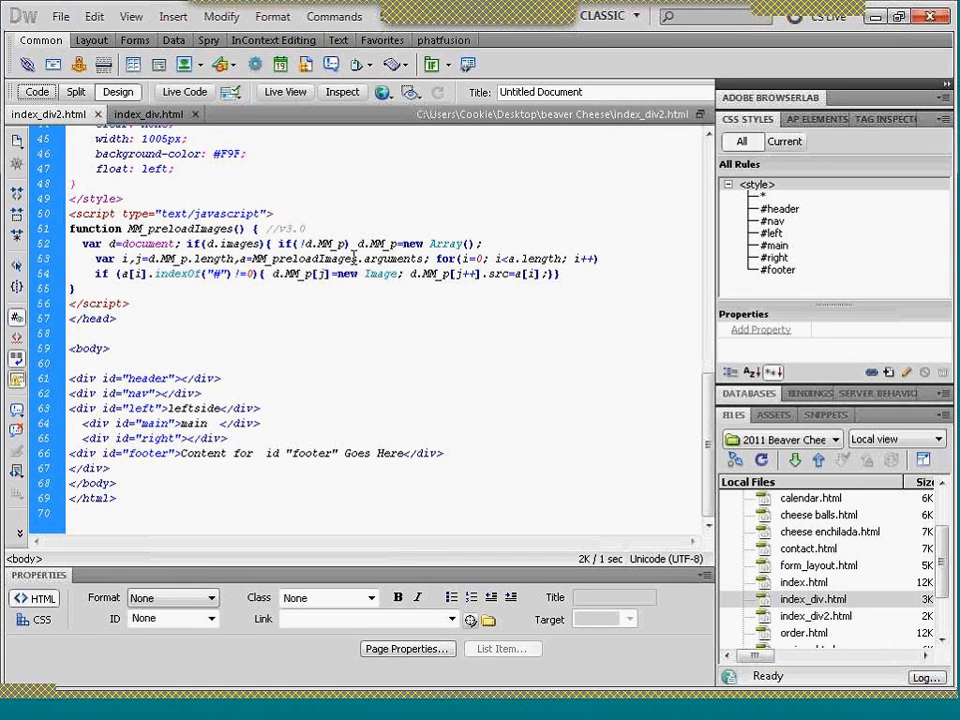
{"action": "left_click_drag", "start_coordinate": [713, 447], "coordinate": [692, 237]}
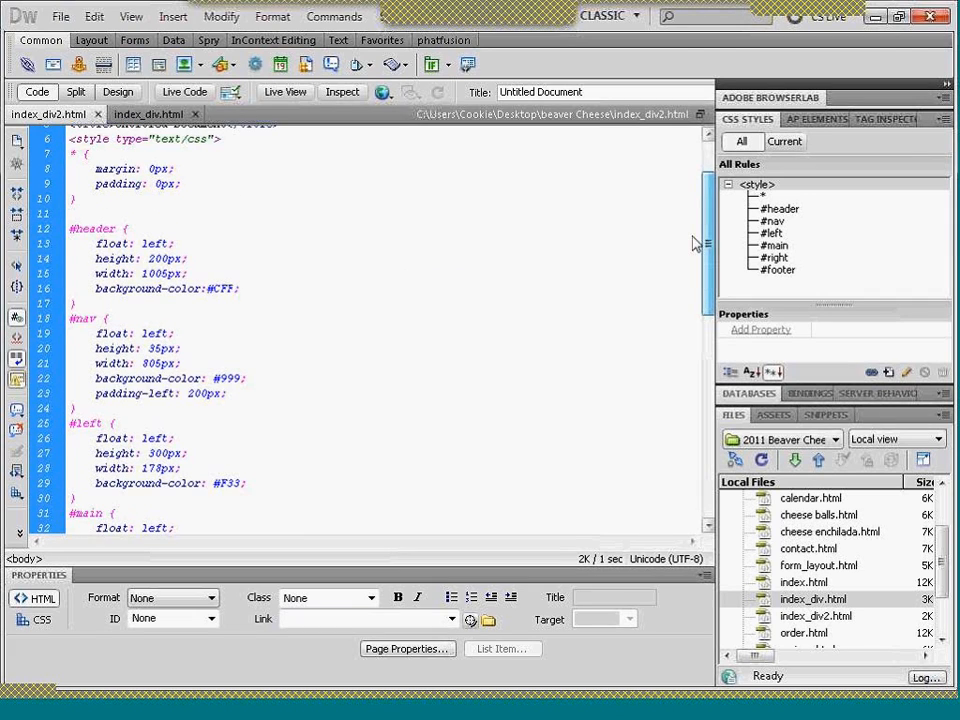
{"action": "scroll", "coordinate": [640, 246], "scroll_direction": "up", "scroll_amount": 2}
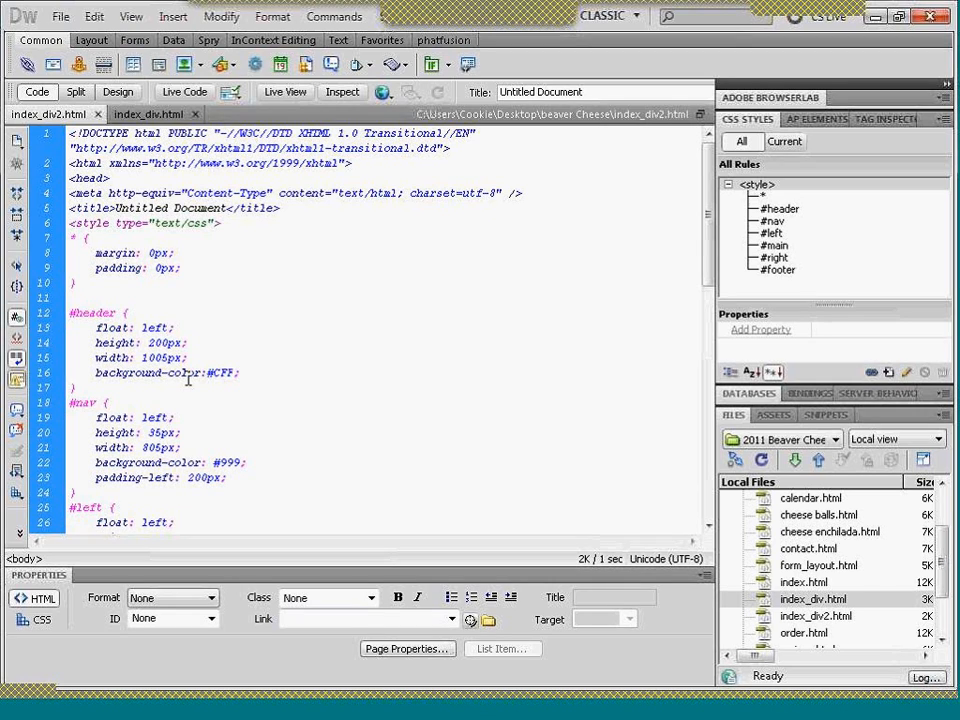
{"action": "left_click", "coordinate": [117, 92]}
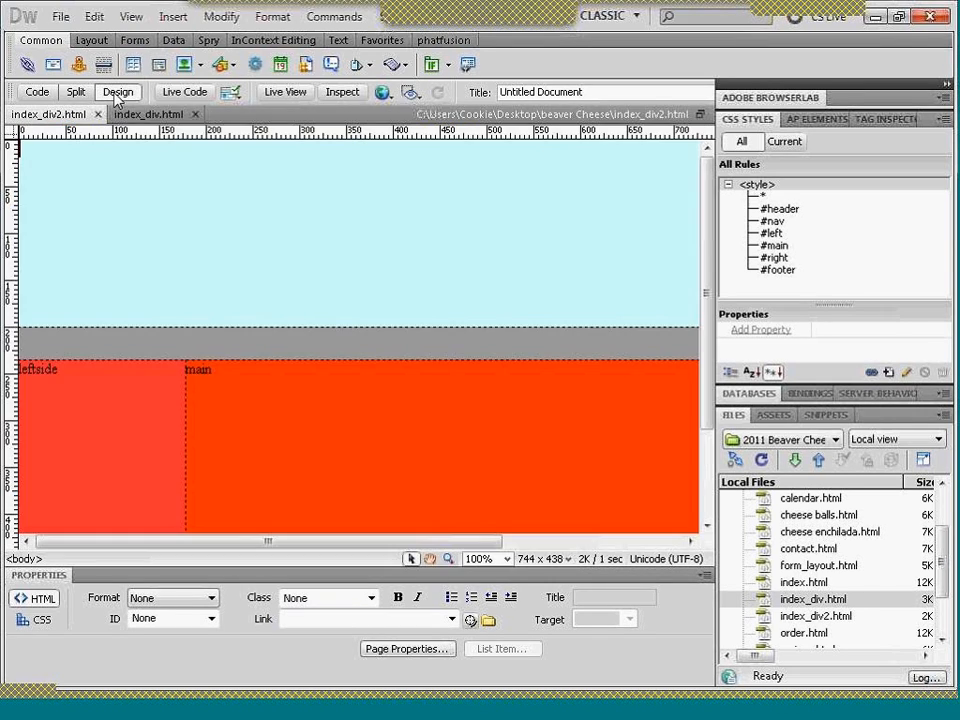
{"action": "left_click", "coordinate": [158, 201]}
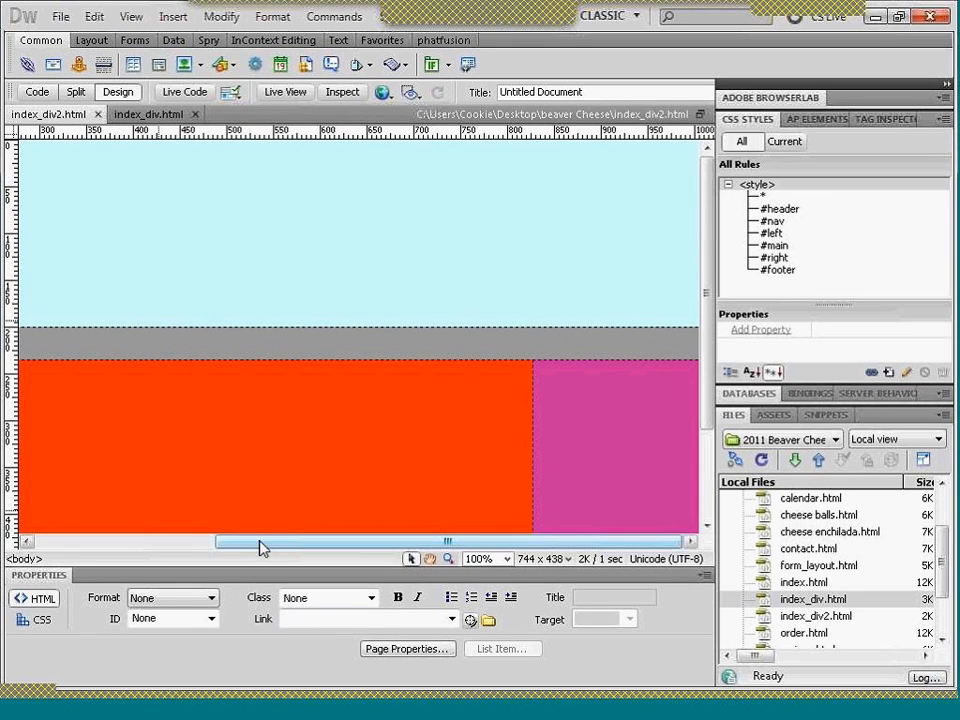
{"action": "left_click_drag", "start_coordinate": [260, 541], "coordinate": [67, 555]}
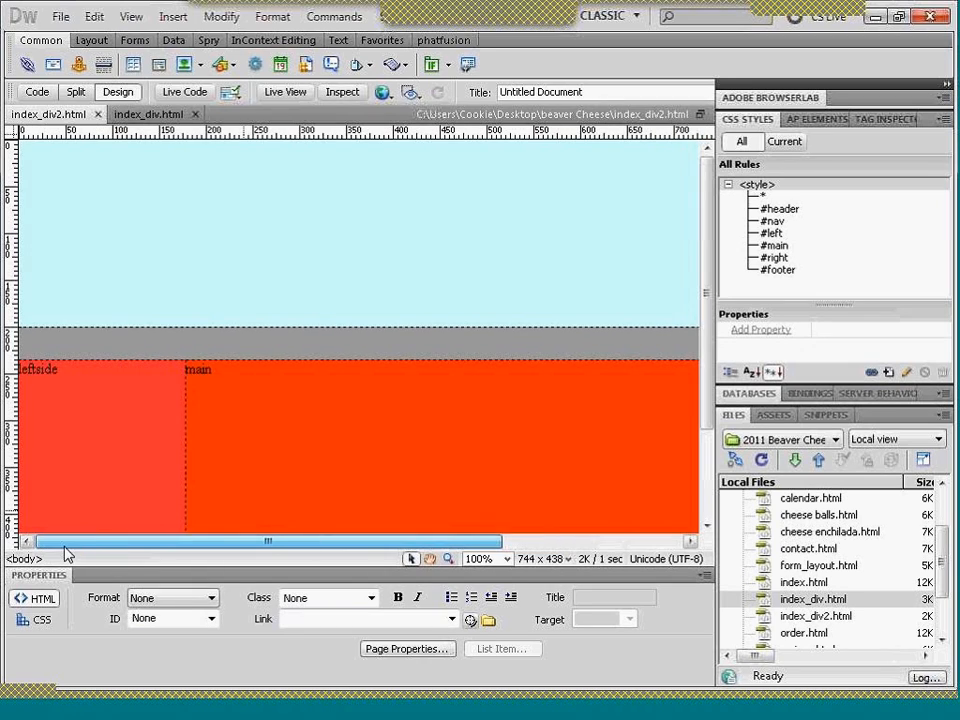
{"action": "left_click", "coordinate": [29, 191]}
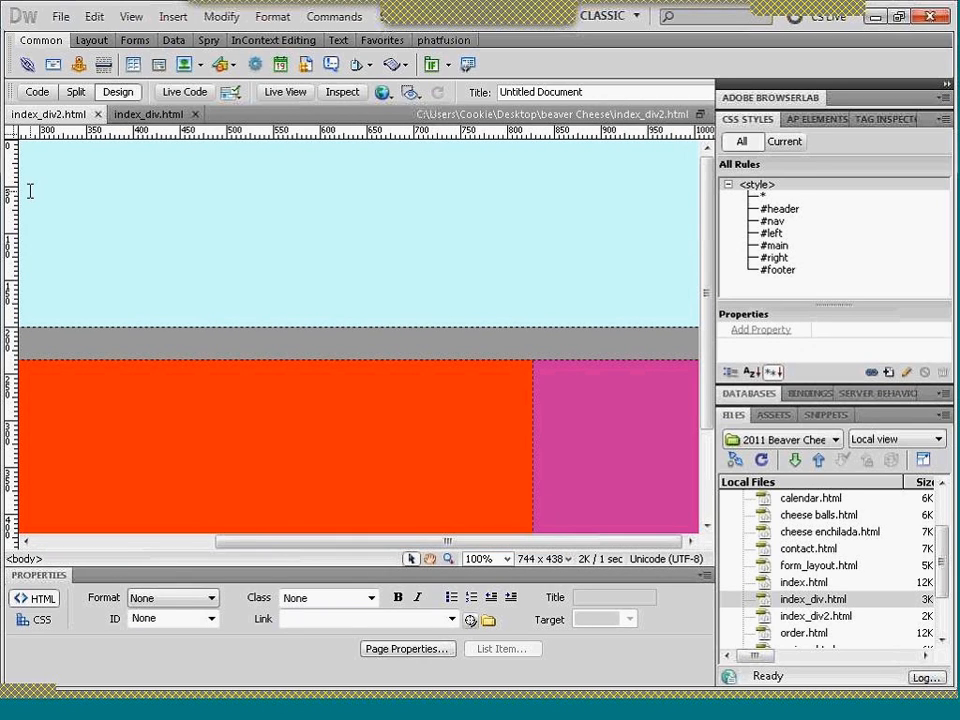
{"action": "type", "text": "h"}
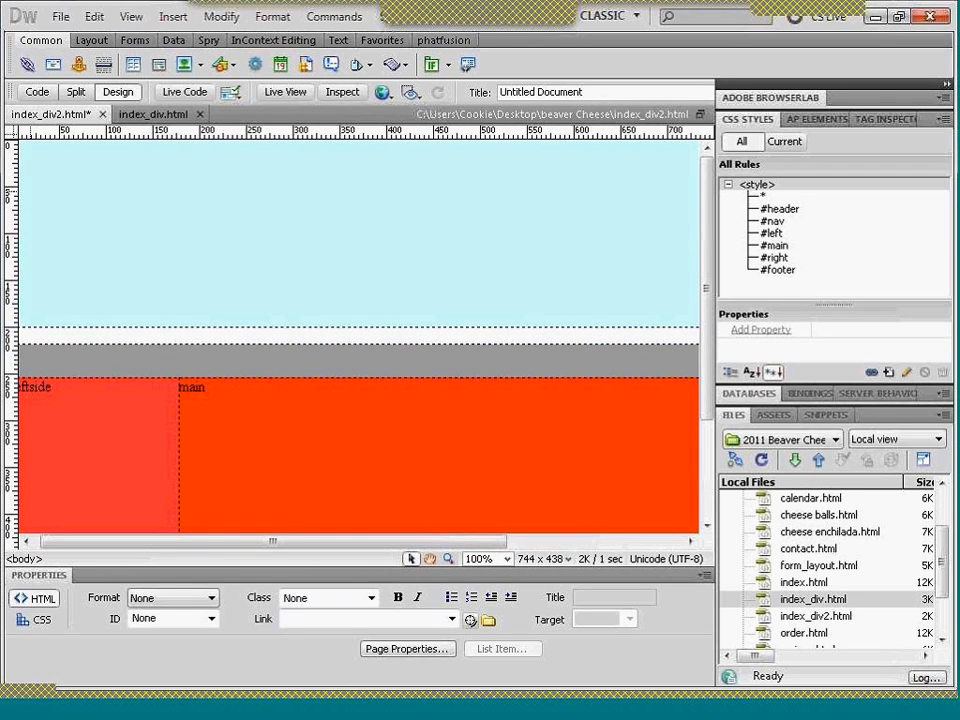
{"action": "key", "text": "ctrl+z"}
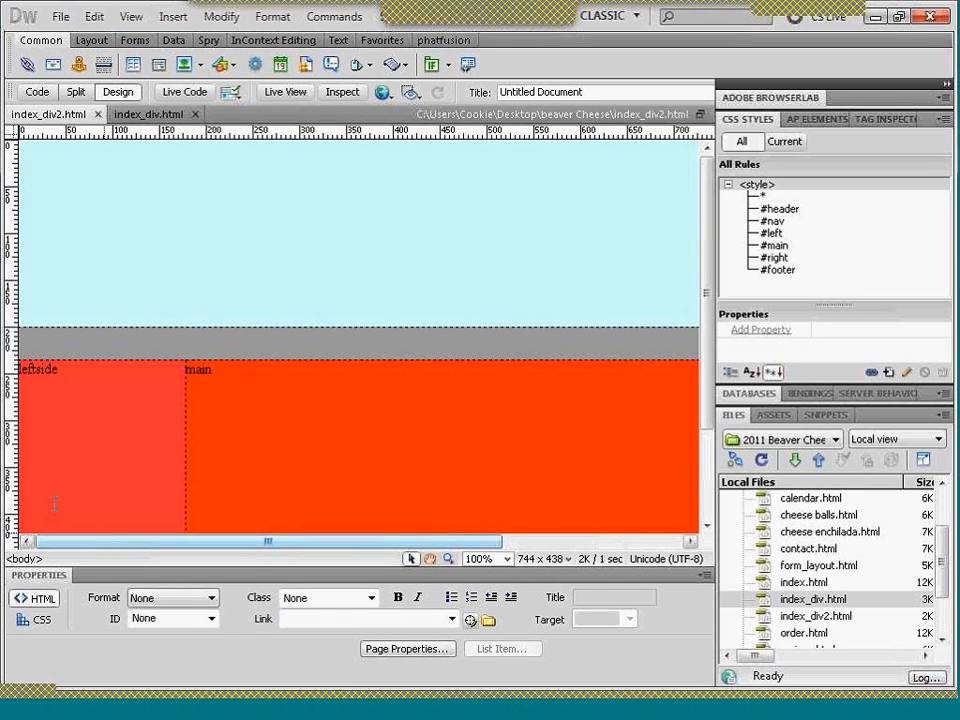
{"action": "left_click", "coordinate": [74, 342]}
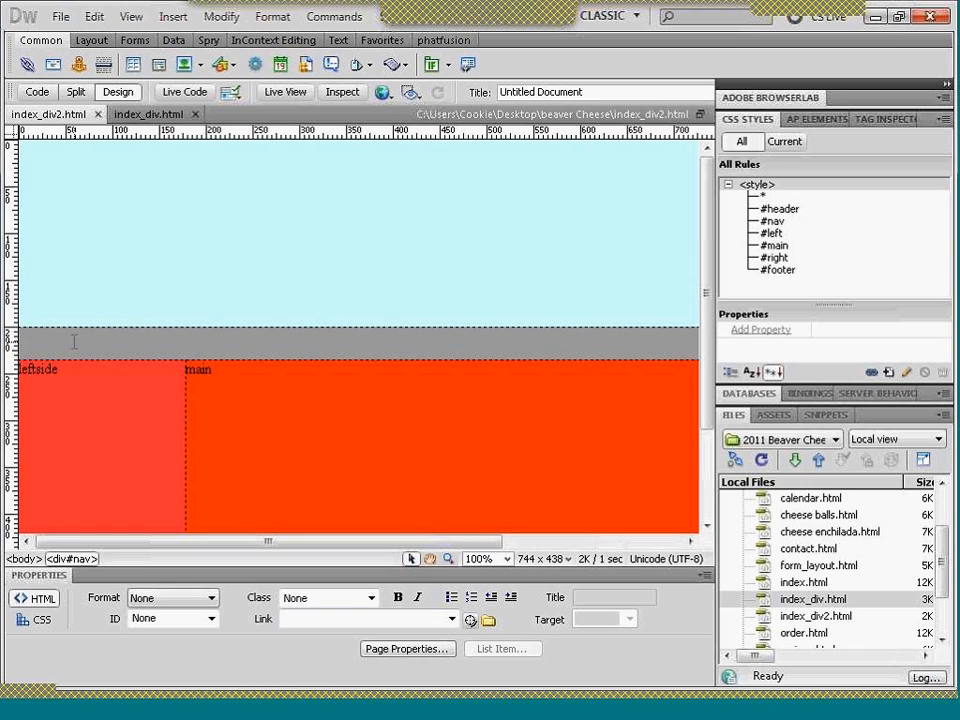
{"action": "left_click", "coordinate": [79, 239]}
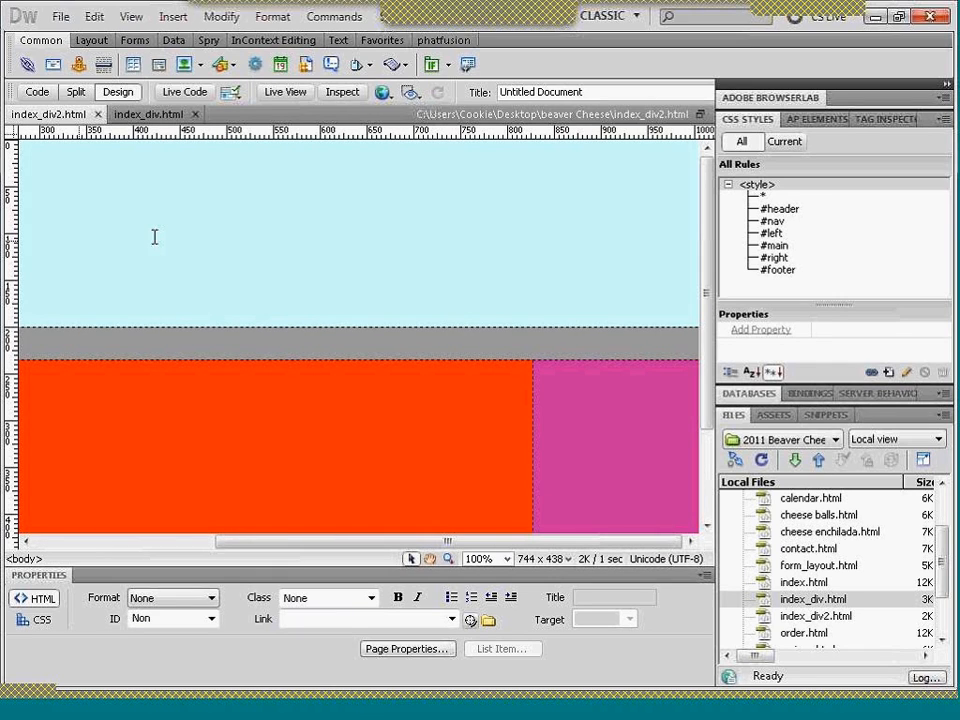
{"action": "left_click_drag", "start_coordinate": [226, 542], "coordinate": [42, 541]}
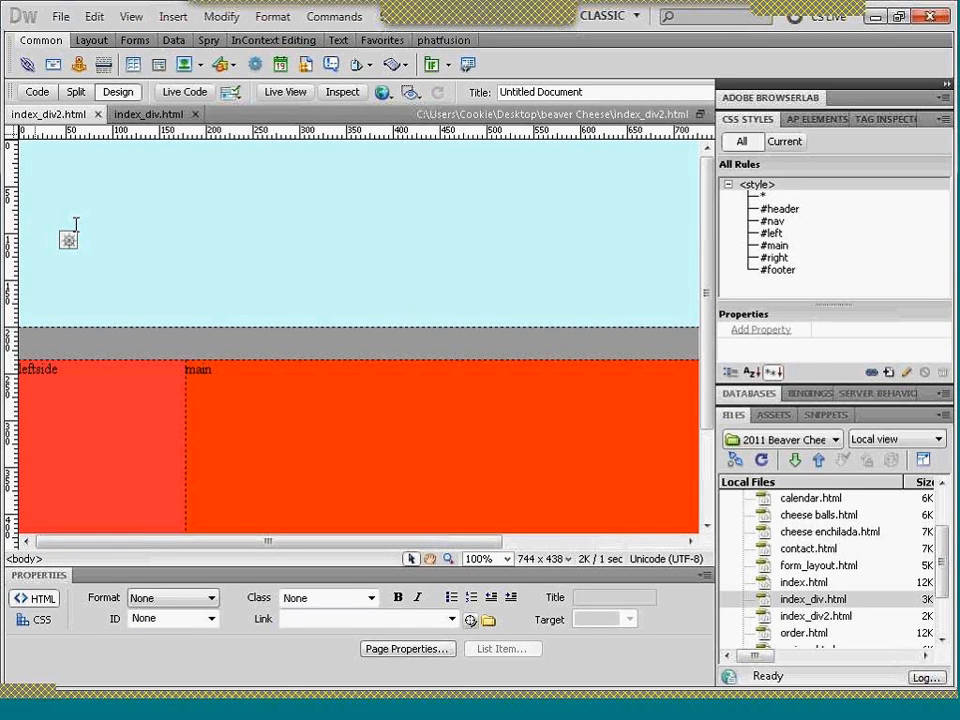
- Show code and design side by side, insert the text "header" inside the header div's tags, and refresh the design
{"action": "left_click", "coordinate": [75, 92]}
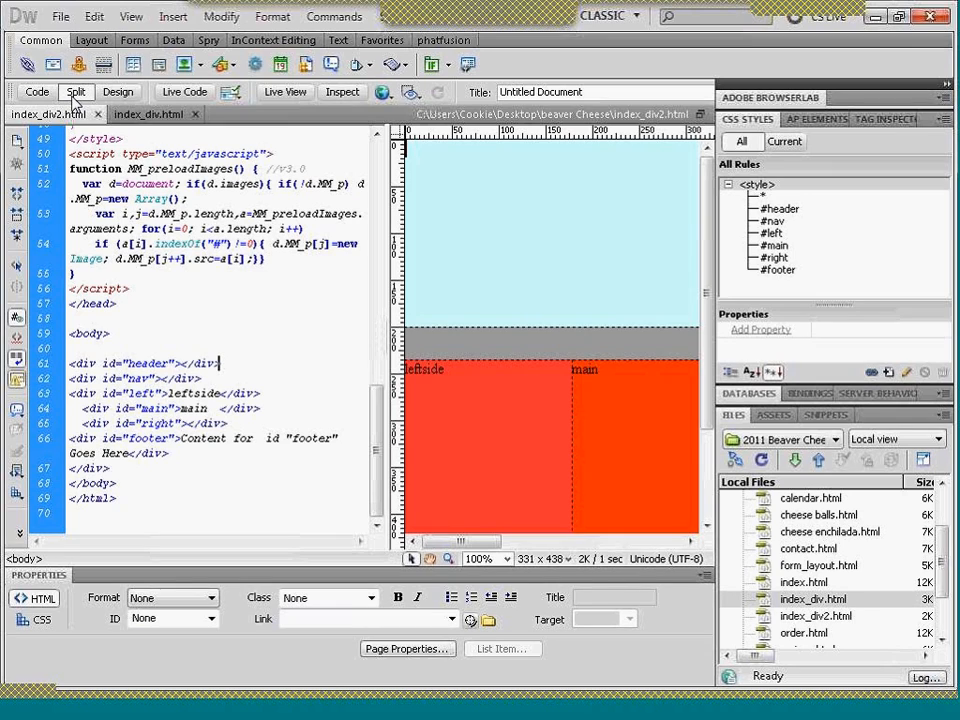
{"action": "left_click", "coordinate": [181, 363]}
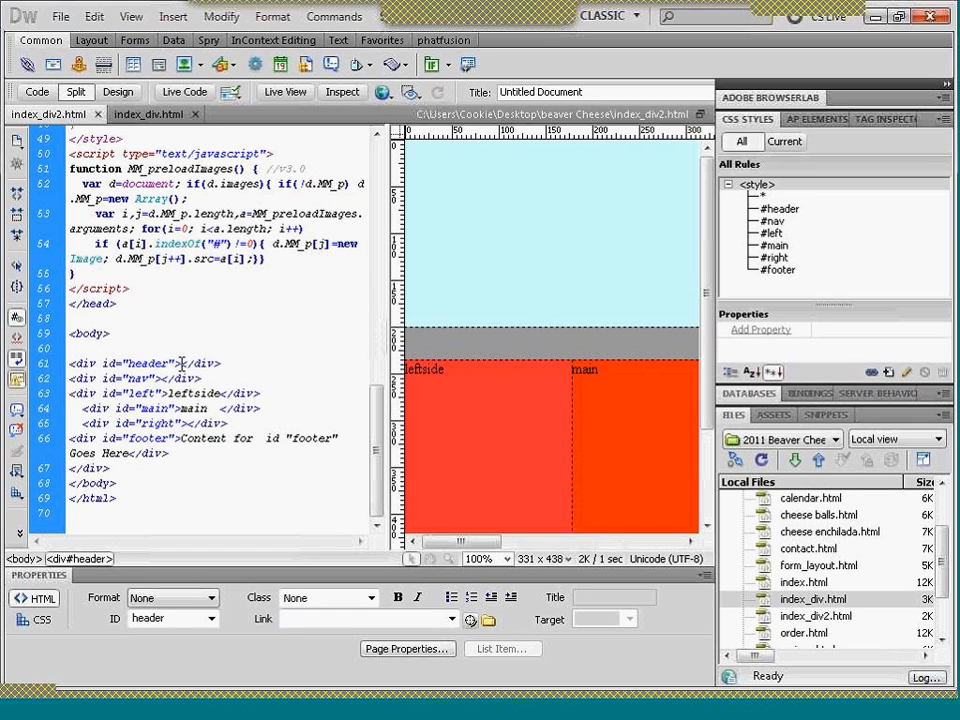
{"action": "type", "text": "head"}
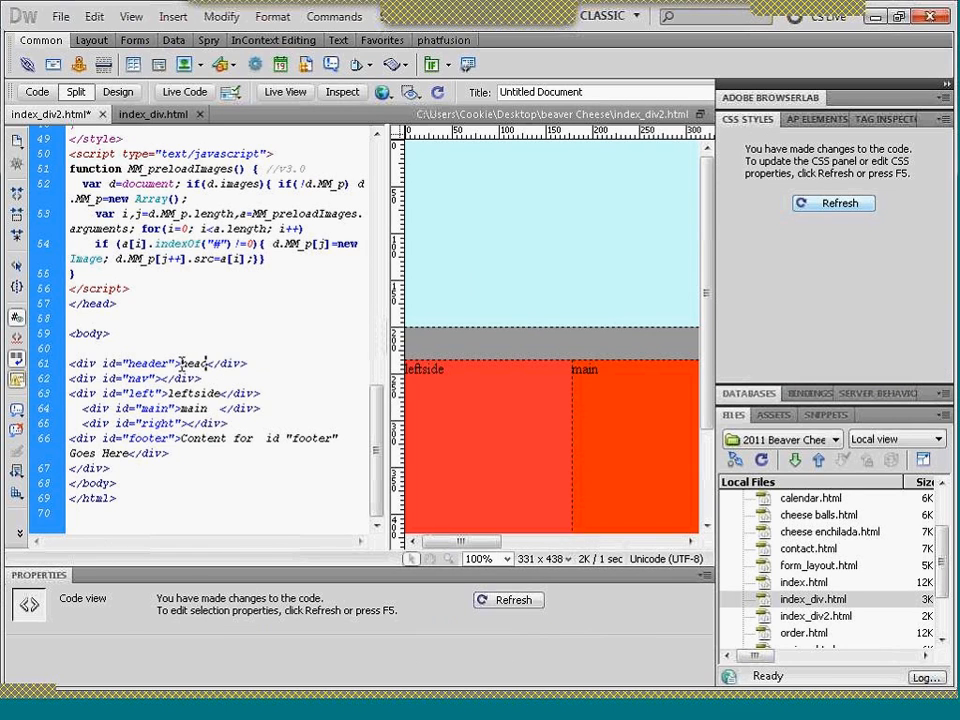
{"action": "type", "text": "er"}
{"action": "left_click", "coordinate": [805, 204]}
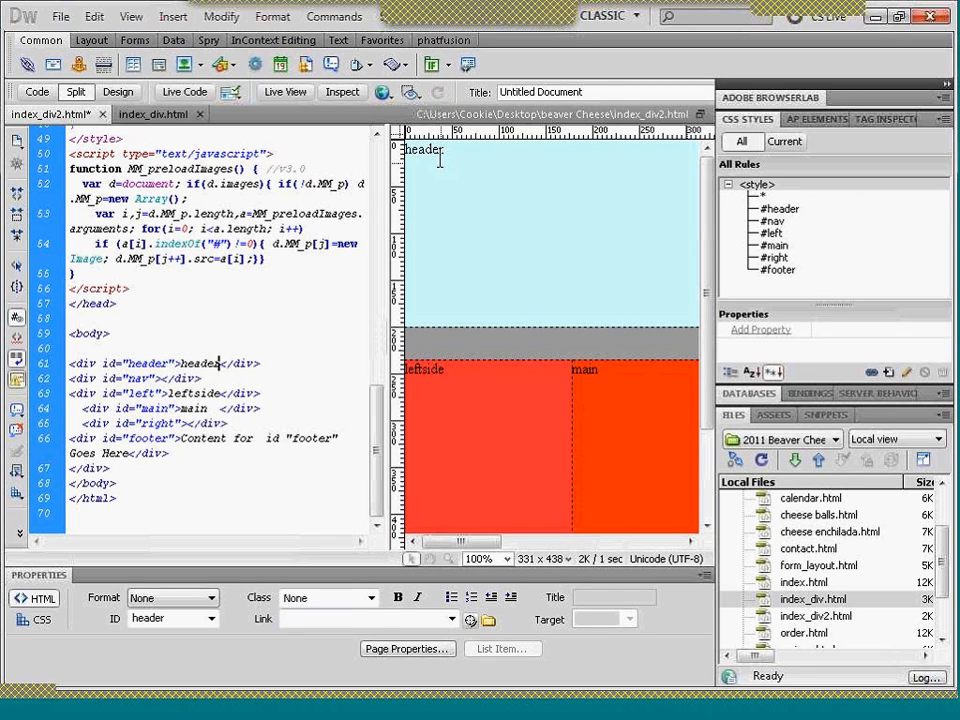
{"action": "left_click", "coordinate": [430, 300]}
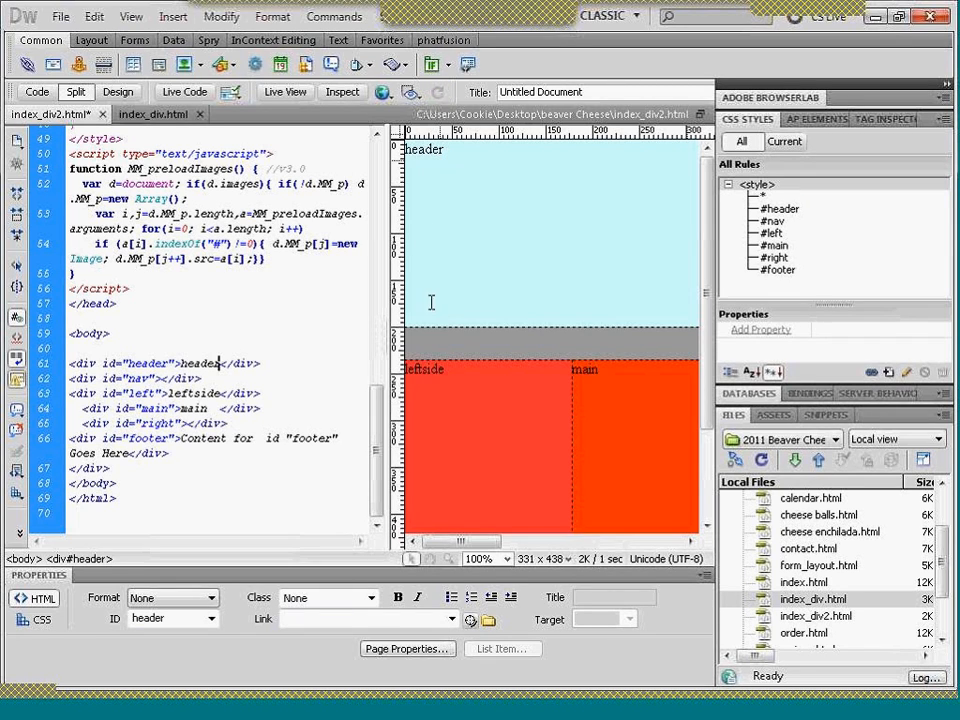
{"action": "left_click", "coordinate": [440, 180]}
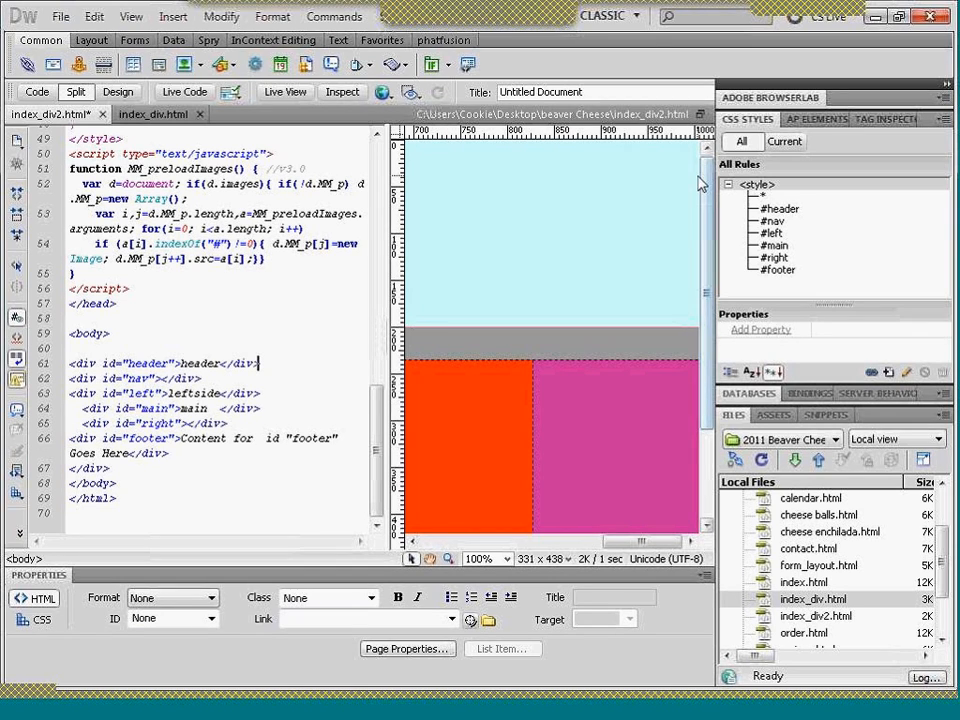
{"action": "left_click_drag", "start_coordinate": [632, 549], "coordinate": [429, 553]}
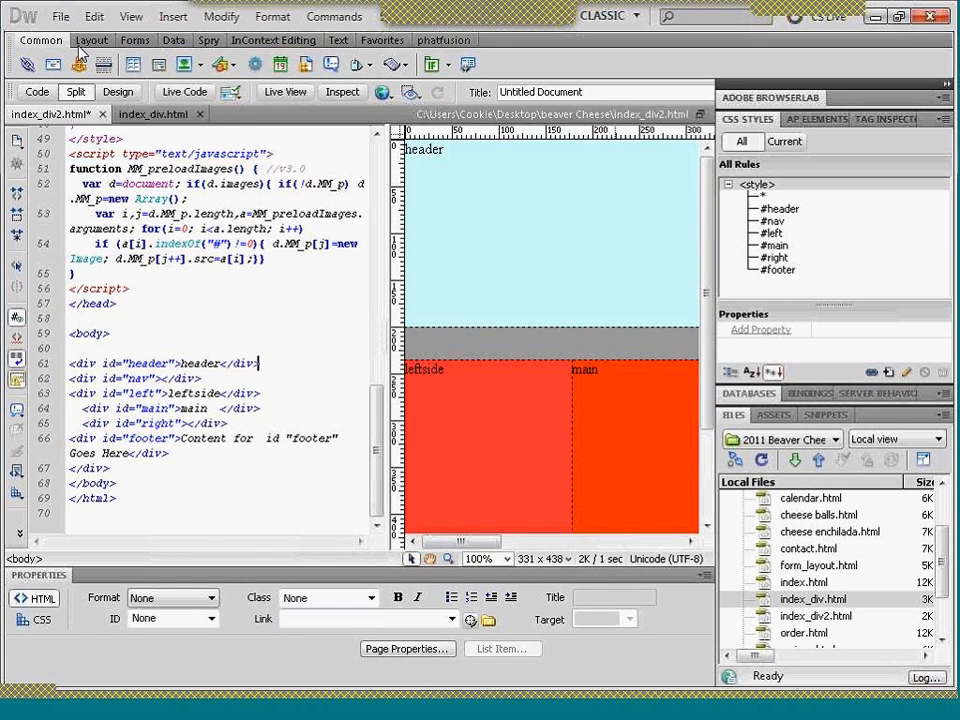
- Show only the design of index_div2.html and clear the background colour in the #header CSS rule
{"action": "left_click", "coordinate": [117, 92]}
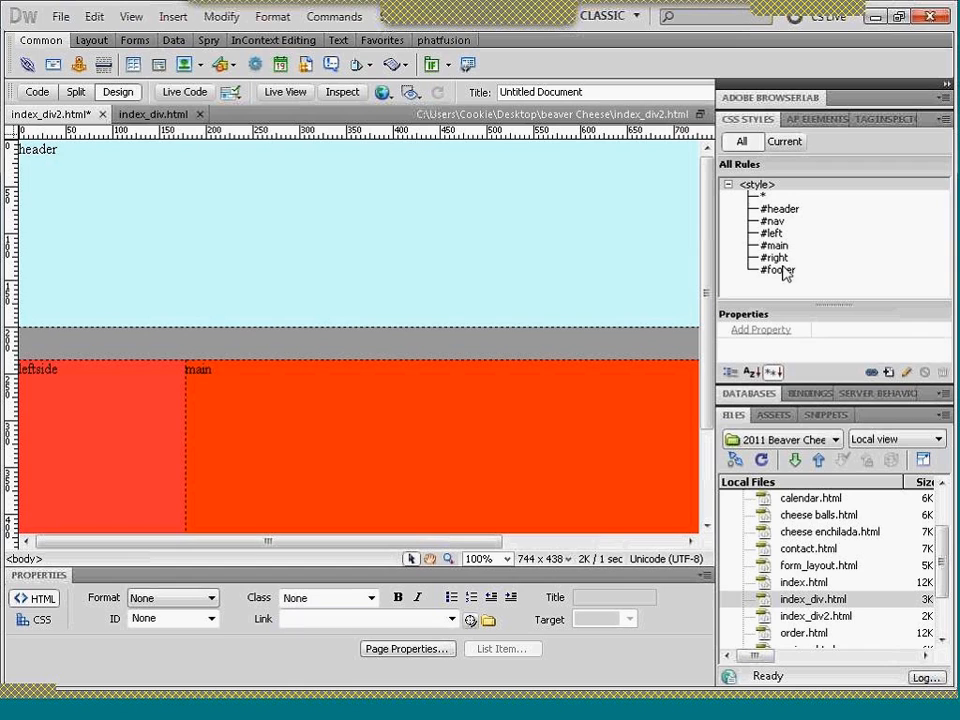
{"action": "double_click", "coordinate": [780, 211]}
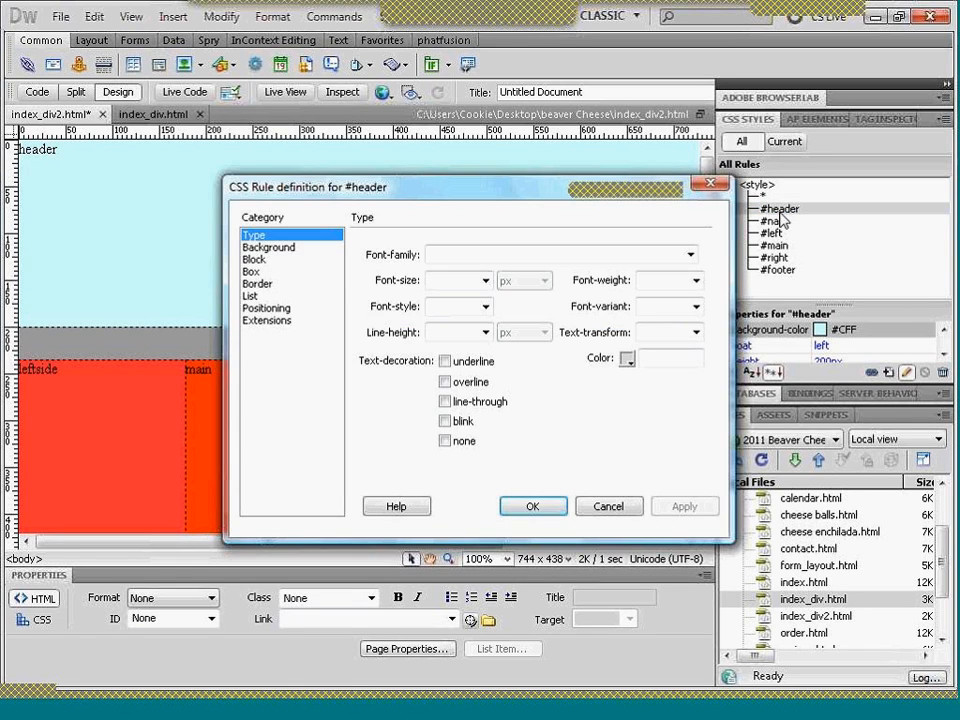
{"action": "left_click", "coordinate": [266, 248]}
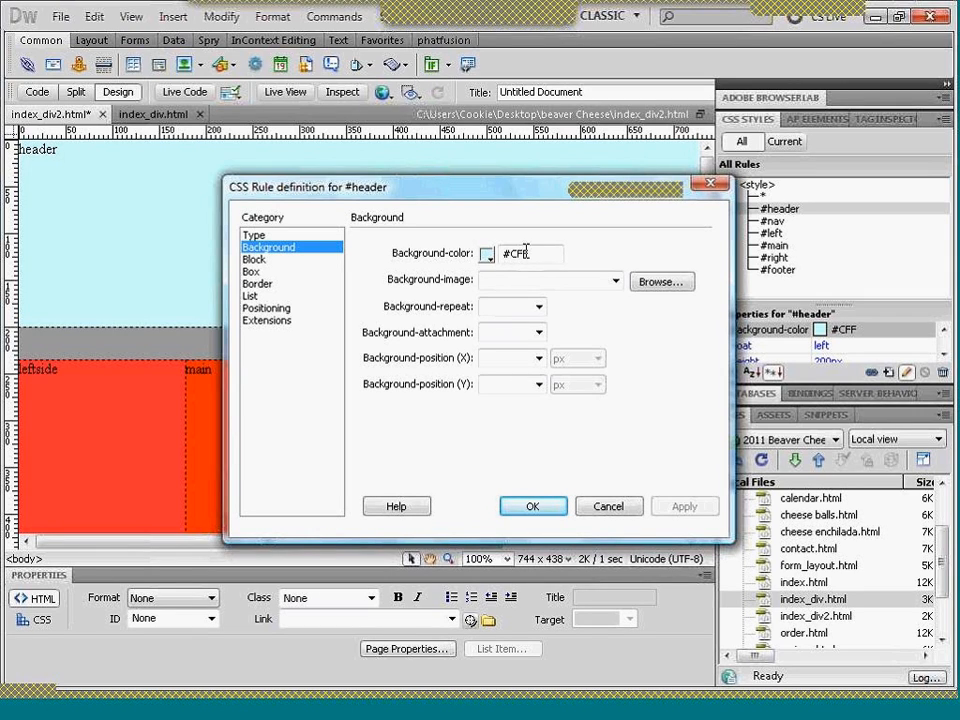
{"action": "left_click_drag", "start_coordinate": [527, 254], "coordinate": [502, 258]}
{"action": "key", "text": "Delete"}
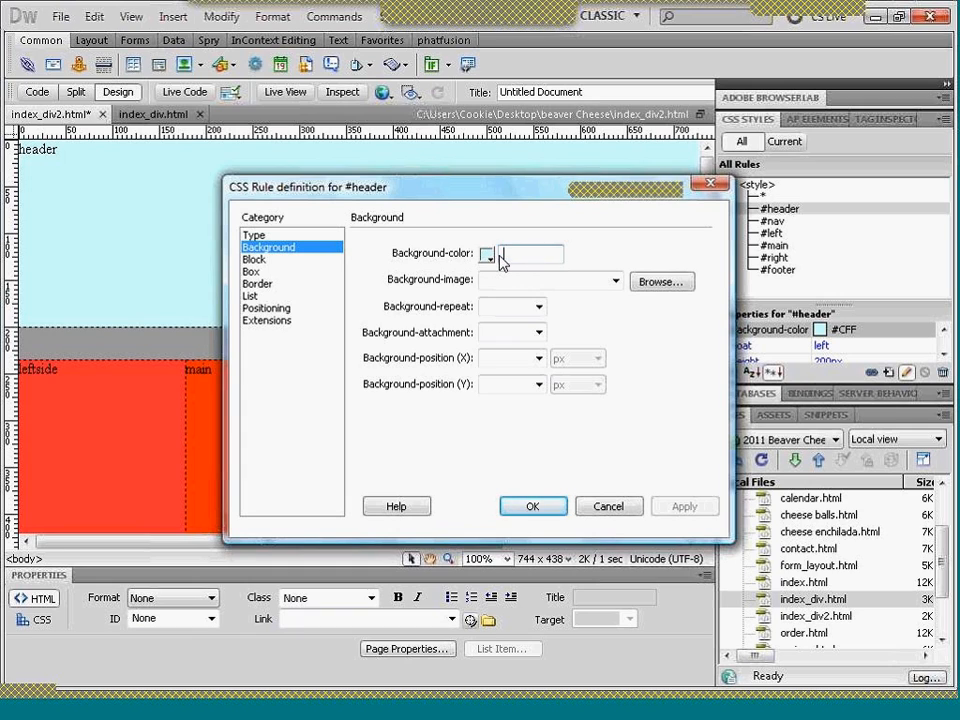
{"action": "key", "text": "Tab"}
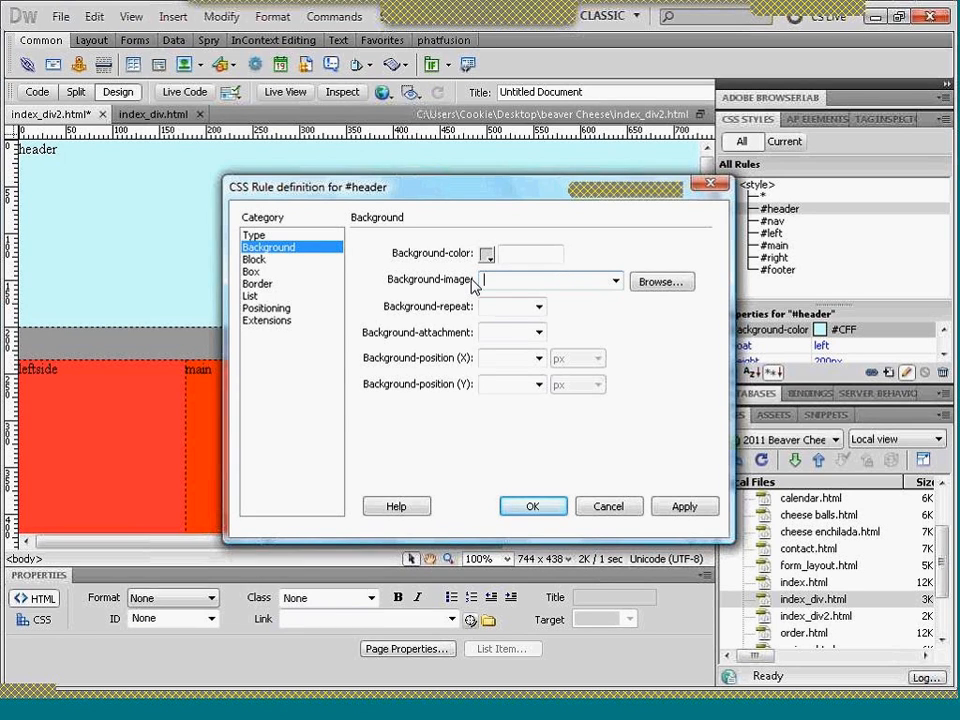
- Set the #header rule's background image to images/beaver cheese banner.jpg and apply the rule
{"action": "left_click", "coordinate": [651, 292]}
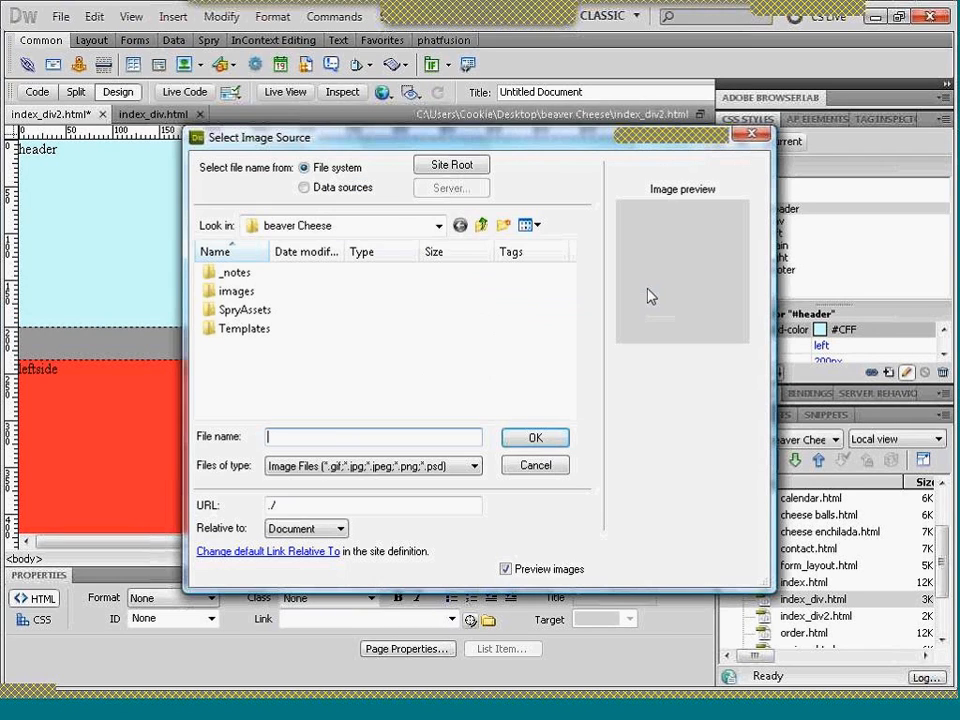
{"action": "double_click", "coordinate": [237, 295]}
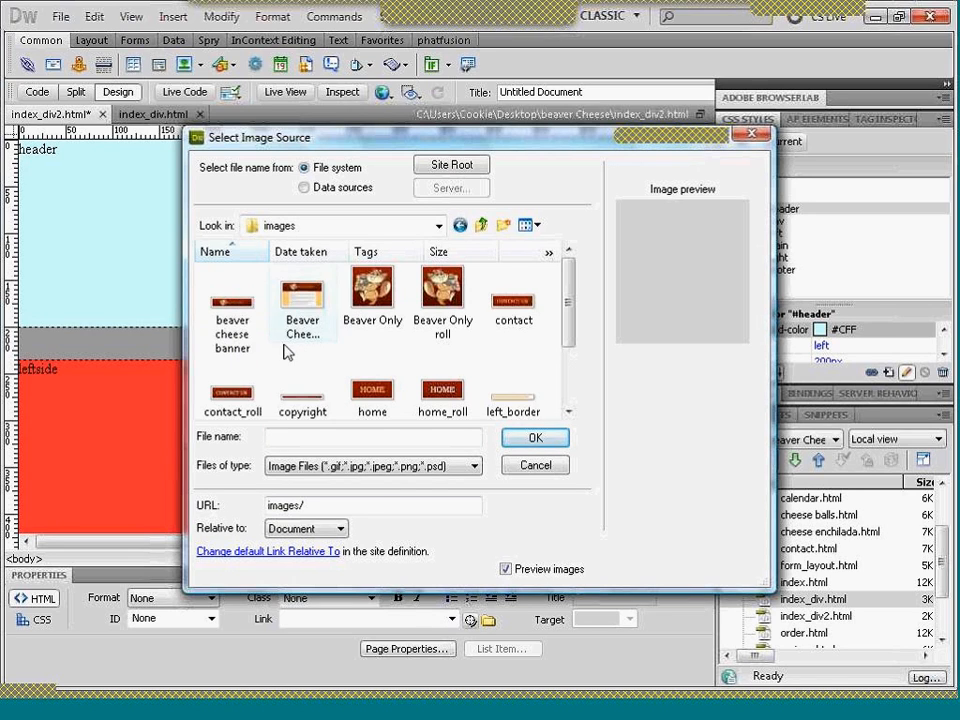
{"action": "left_click", "coordinate": [237, 311]}
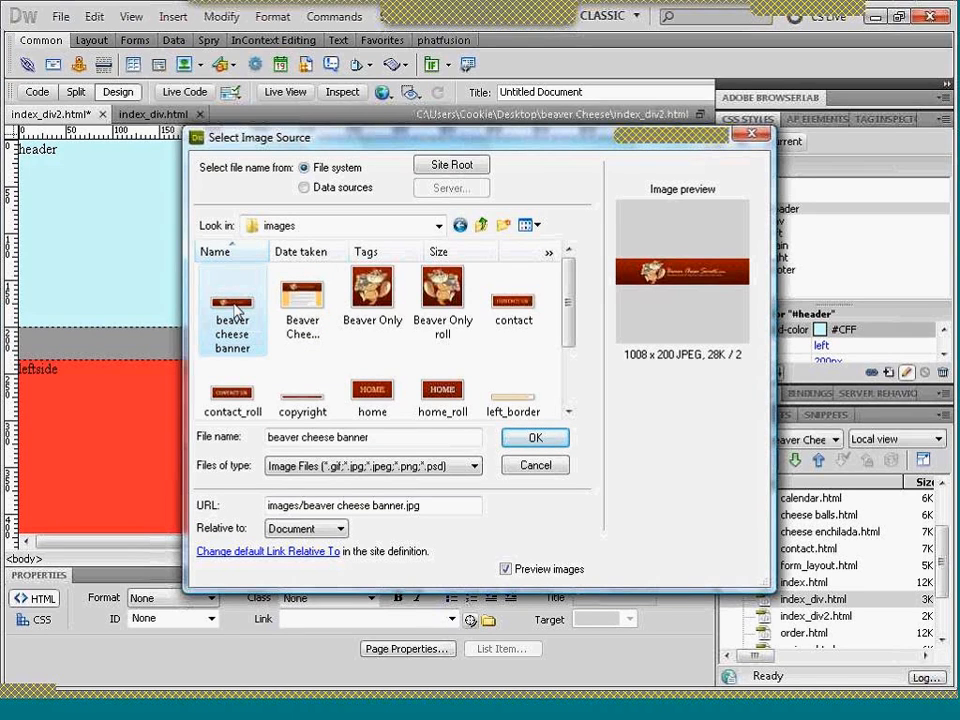
{"action": "left_click", "coordinate": [531, 441]}
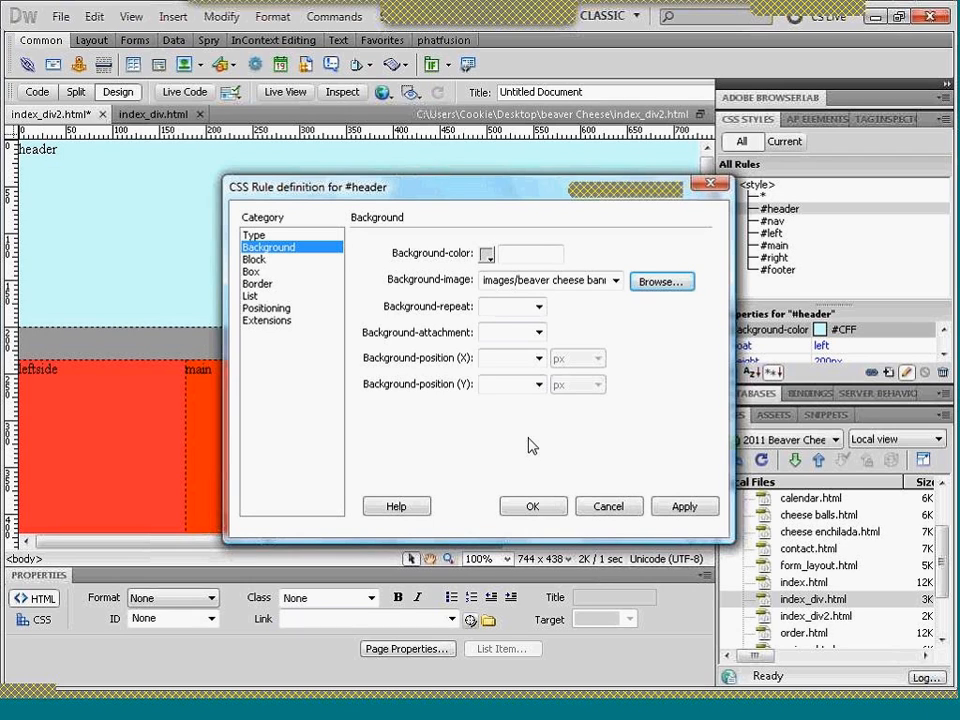
{"action": "left_click", "coordinate": [531, 506]}
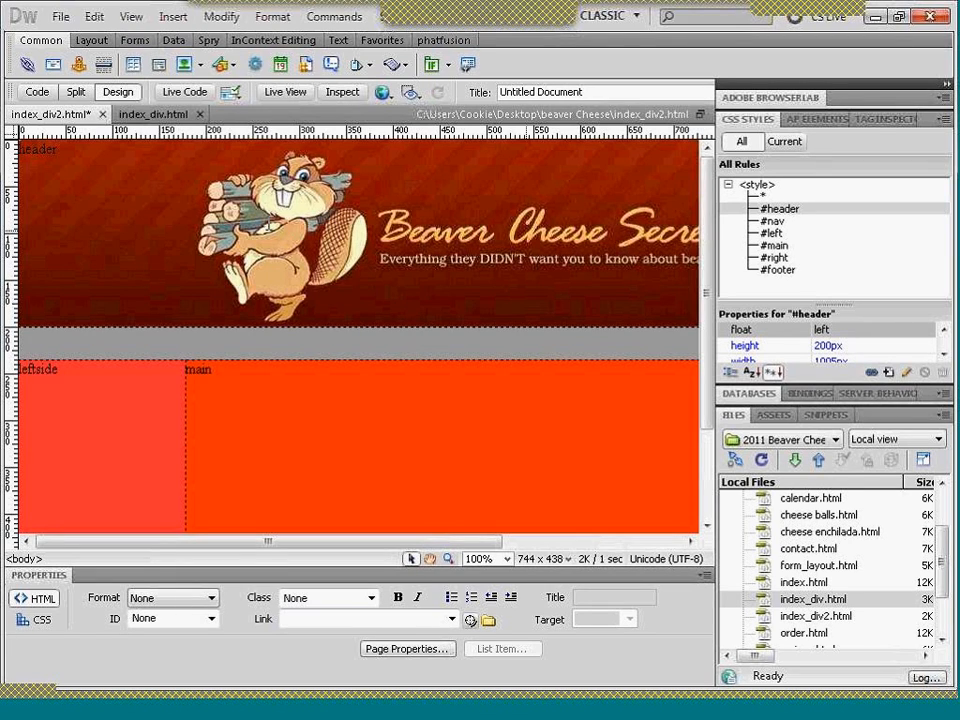
- Delete the placeholder text "header" from the header div and preview the page in Live View
{"action": "left_click", "coordinate": [56, 149]}
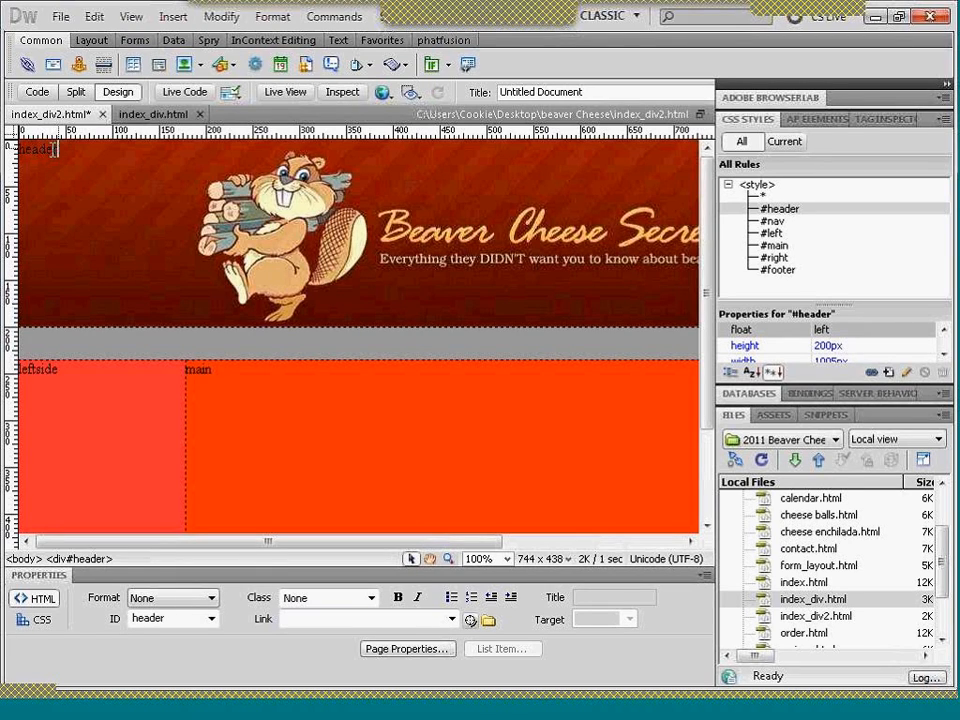
{"action": "left_click_drag", "start_coordinate": [56, 149], "coordinate": [14, 157]}
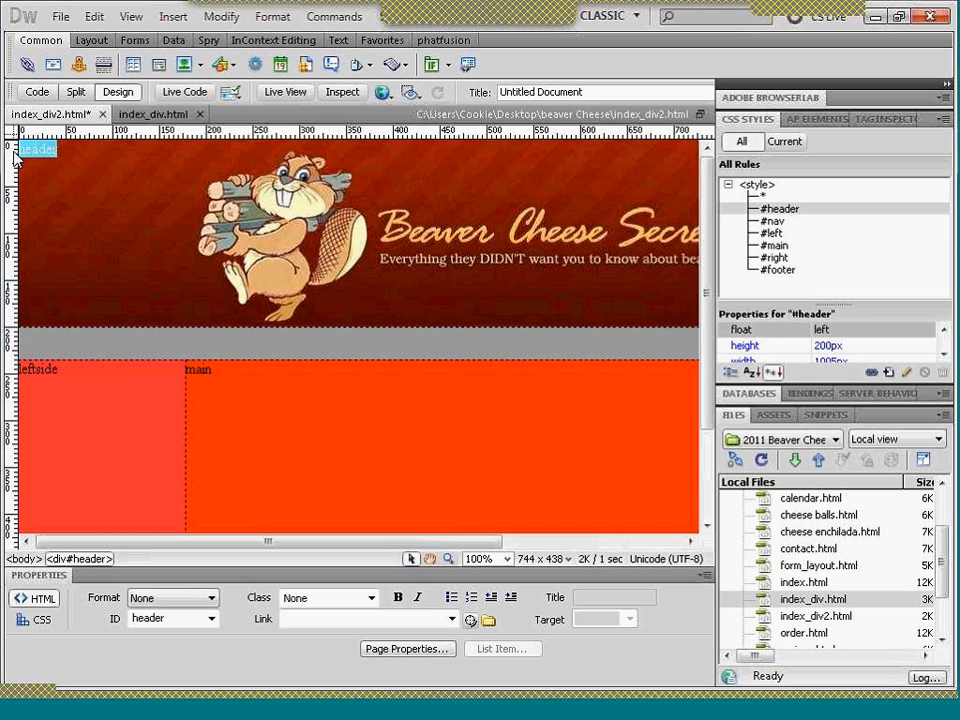
{"action": "key", "text": "Delete"}
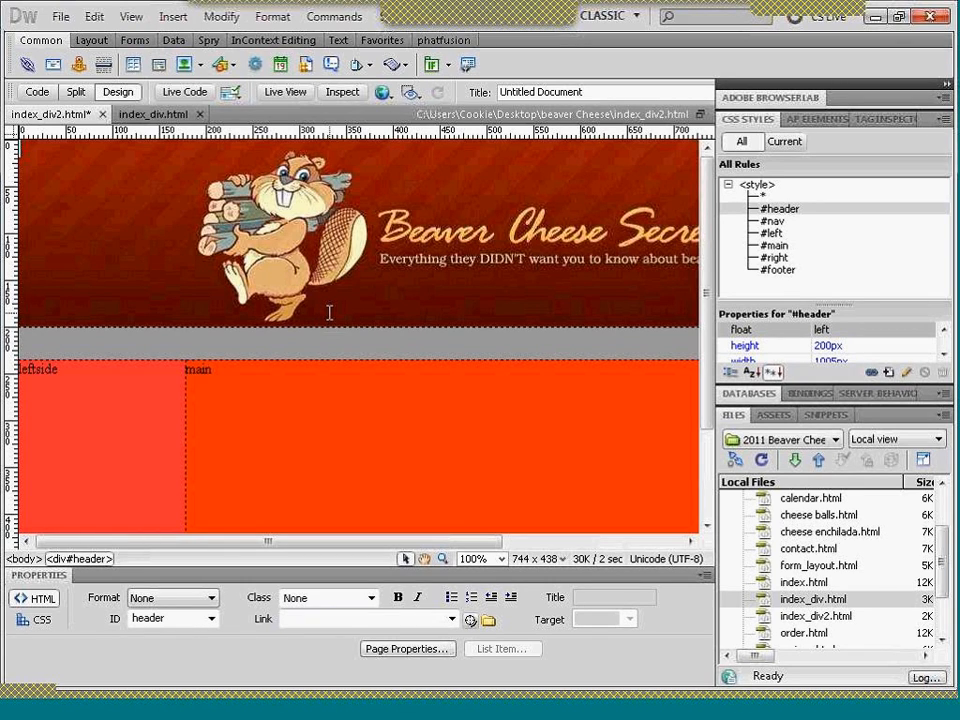
{"action": "left_click", "coordinate": [275, 93]}
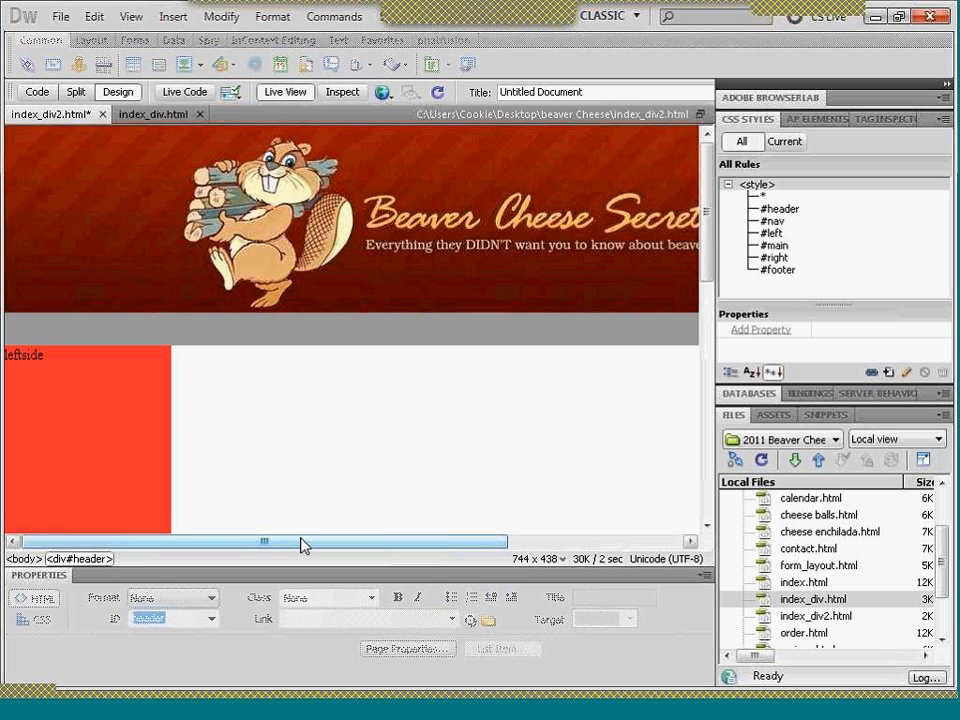
{"action": "left_click_drag", "start_coordinate": [303, 545], "coordinate": [276, 577]}
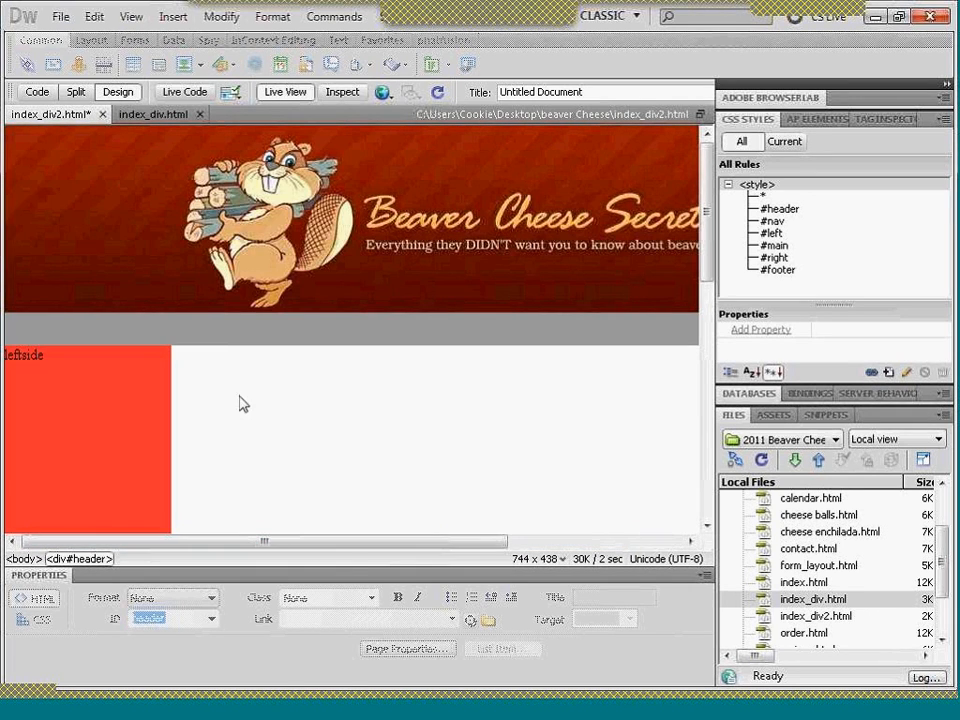
{"action": "left_click", "coordinate": [270, 94]}
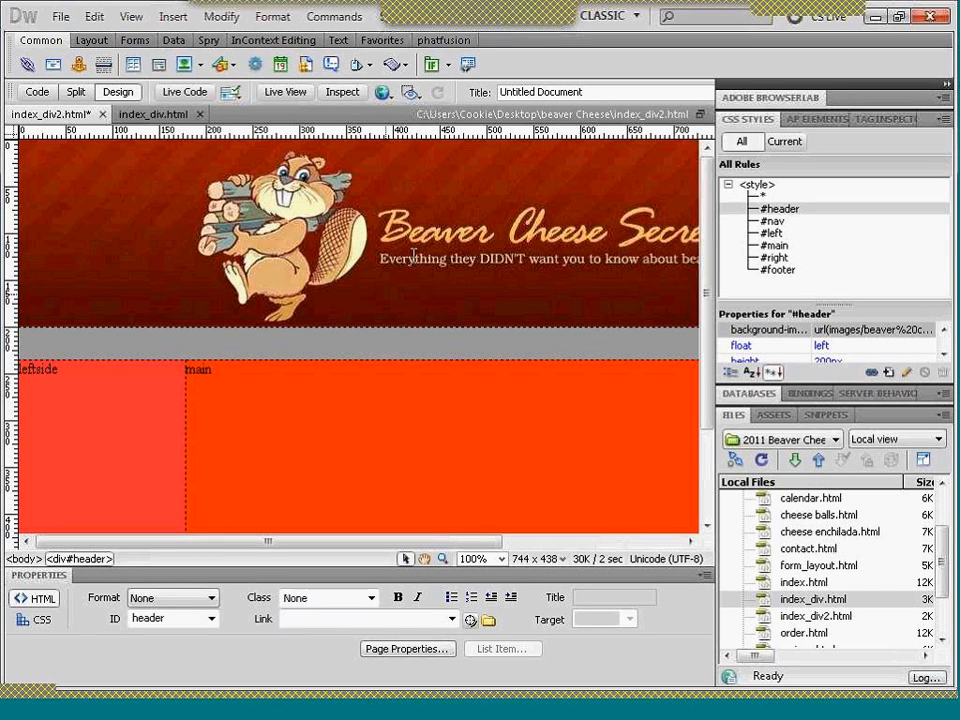
- Insert the beaver cheese banner image into the header div with the alternate text "Beaver Cheese Secret"
{"action": "left_click", "coordinate": [168, 20]}
{"action": "left_click", "coordinate": [224, 60]}
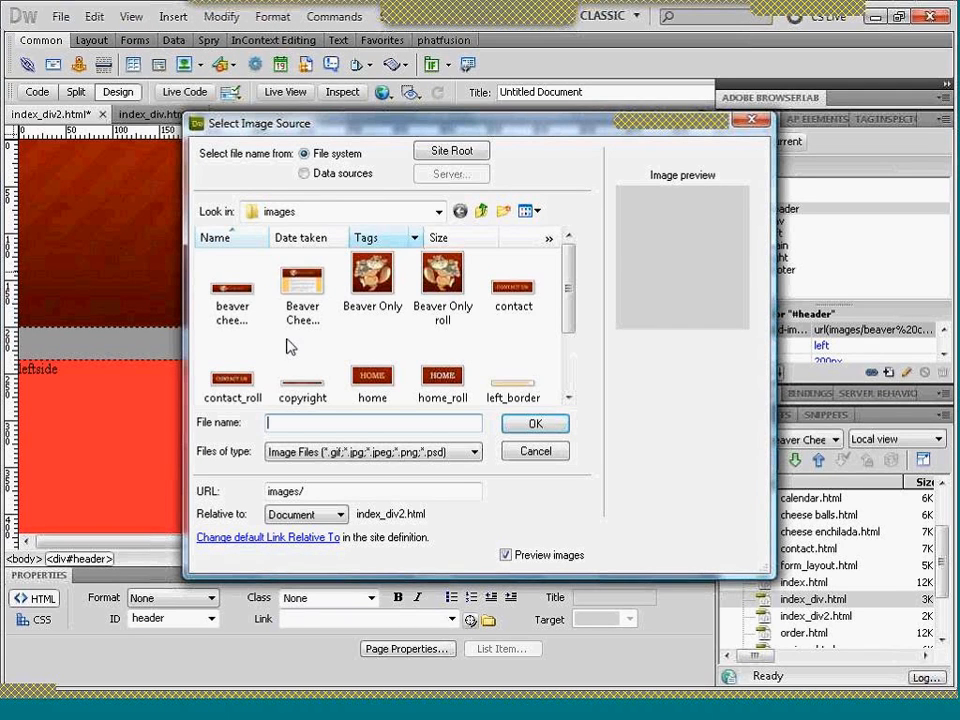
{"action": "double_click", "coordinate": [238, 309]}
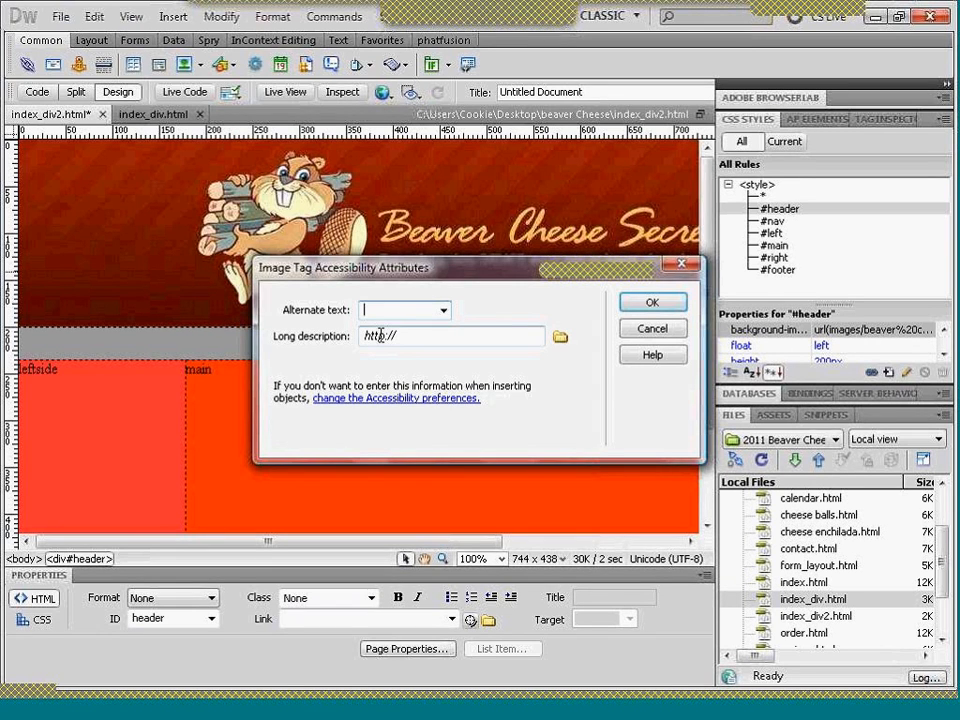
{"action": "type", "text": "Beav"}
{"action": "type", "text": "er Cheese"}
{"action": "type", "text": " Secre"}
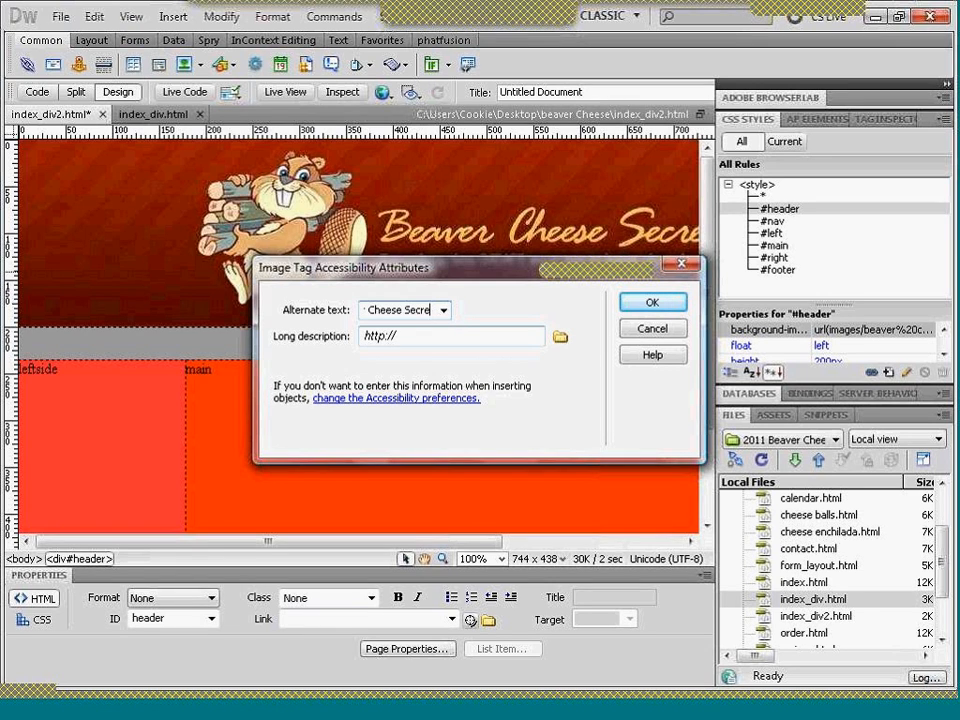
{"action": "type", "text": "t"}
{"action": "key", "text": "Return"}
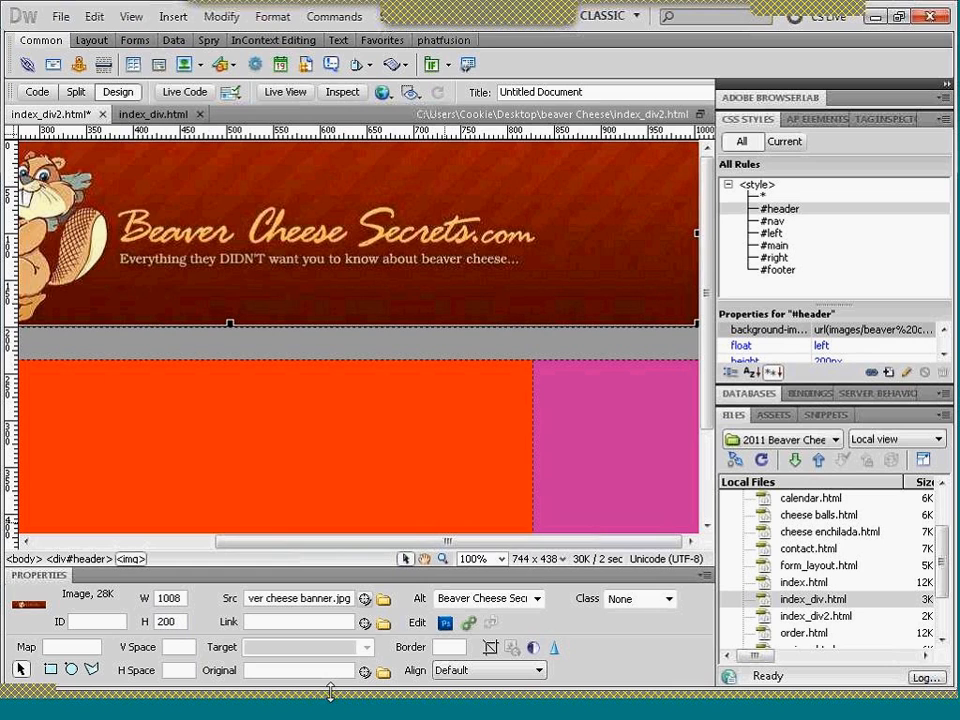
- Draw a circular hotspot about 190 px across over the beaver in the banner image
{"action": "left_click_drag", "start_coordinate": [447, 546], "coordinate": [357, 546]}
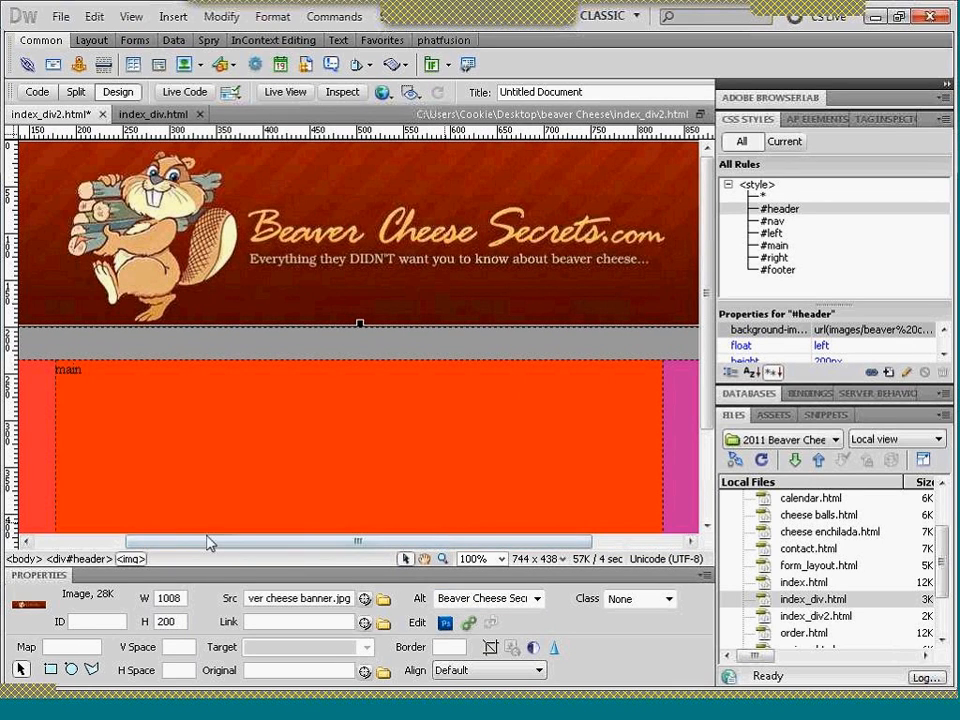
{"action": "left_click_drag", "start_coordinate": [208, 545], "coordinate": [160, 543]}
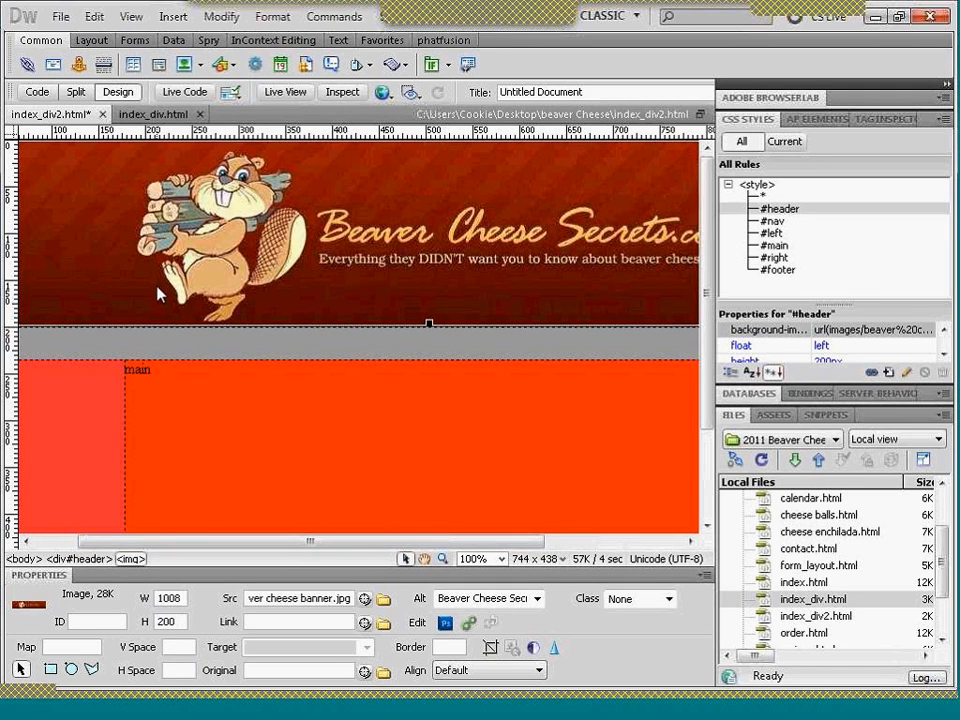
{"action": "left_click", "coordinate": [71, 670]}
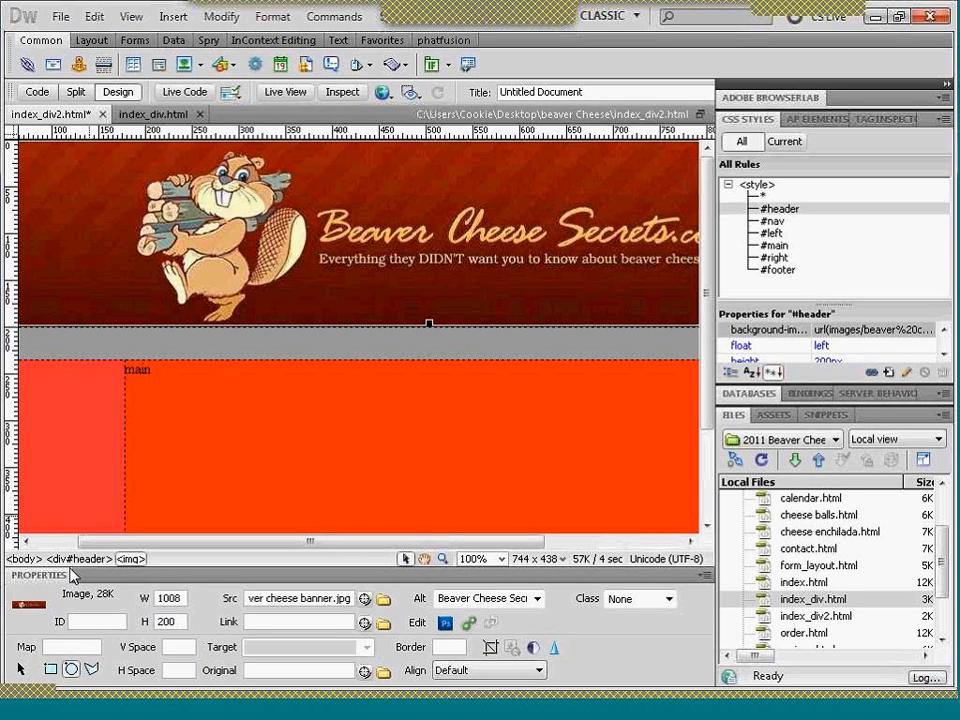
{"action": "mouse_move", "coordinate": [129, 150]}
{"action": "left_mouse_down"}
{"action": "mouse_move", "coordinate": [195, 208]}
{"action": "mouse_move", "coordinate": [309, 237]}
{"action": "left_mouse_up"}
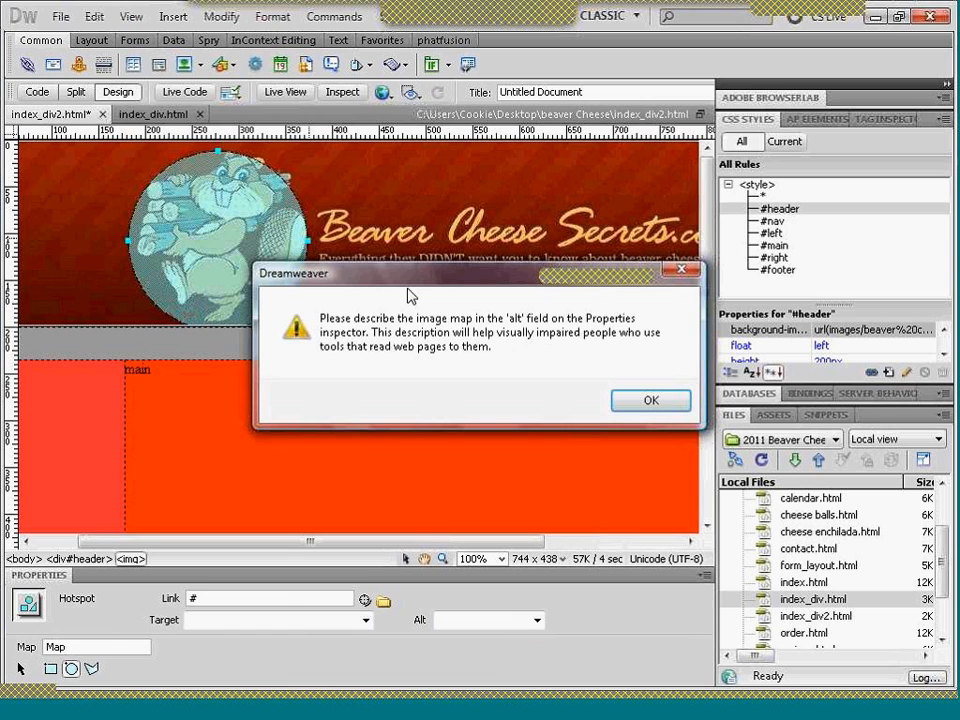
{"action": "left_click", "coordinate": [647, 401]}
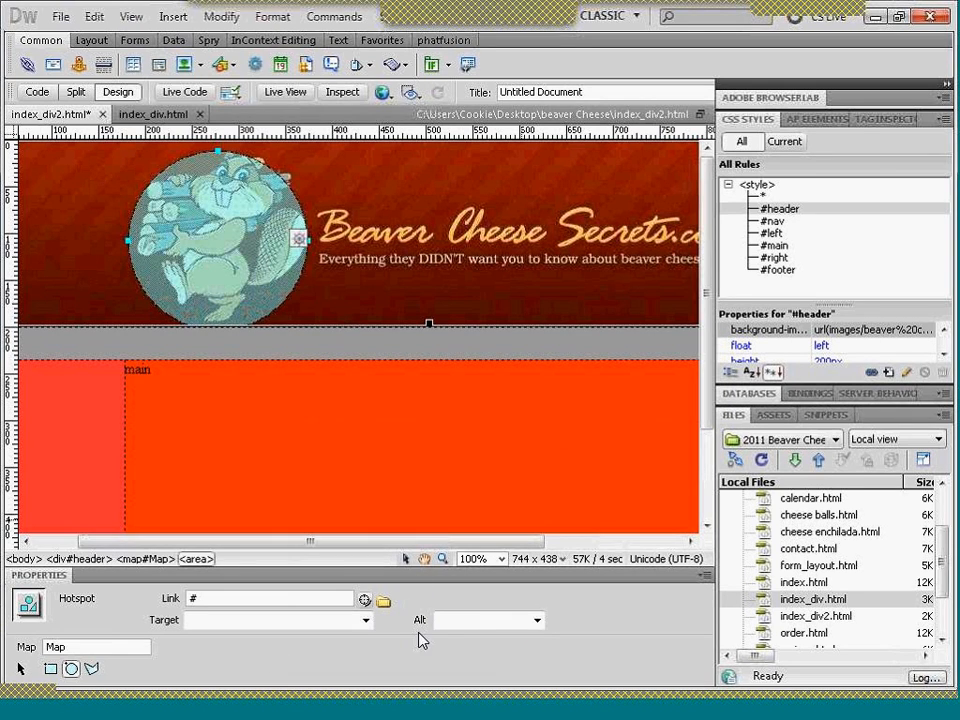
- Give the beaver hotspot the alternate text "Back to homepage" and link it to index_div2.html
{"action": "left_click", "coordinate": [447, 620]}
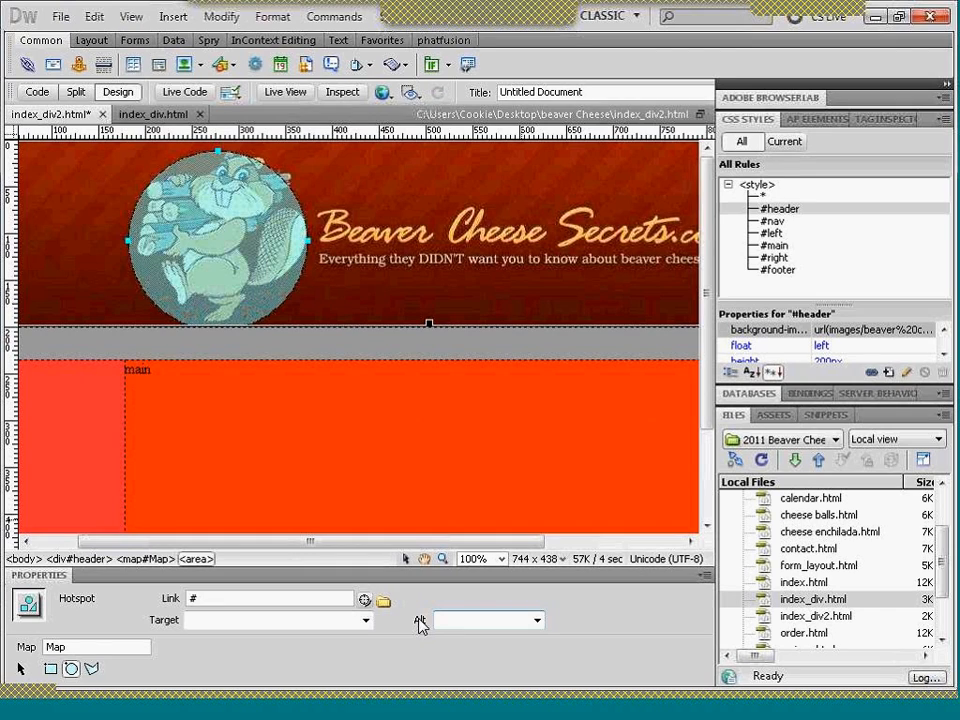
{"action": "type", "text": "Bac"}
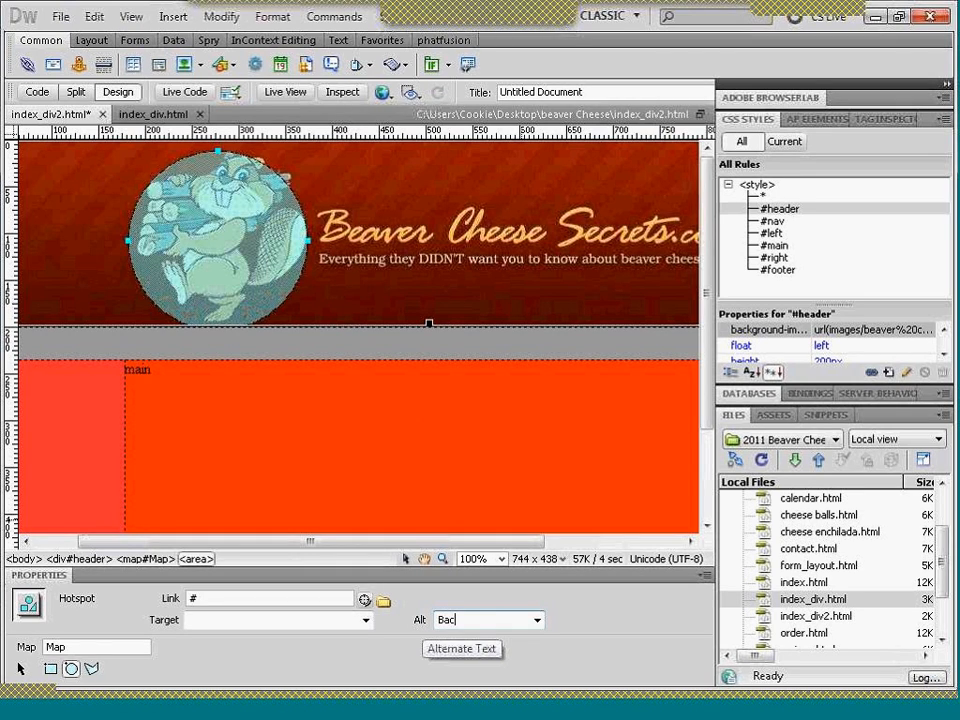
{"action": "type", "text": "k to homepage"}
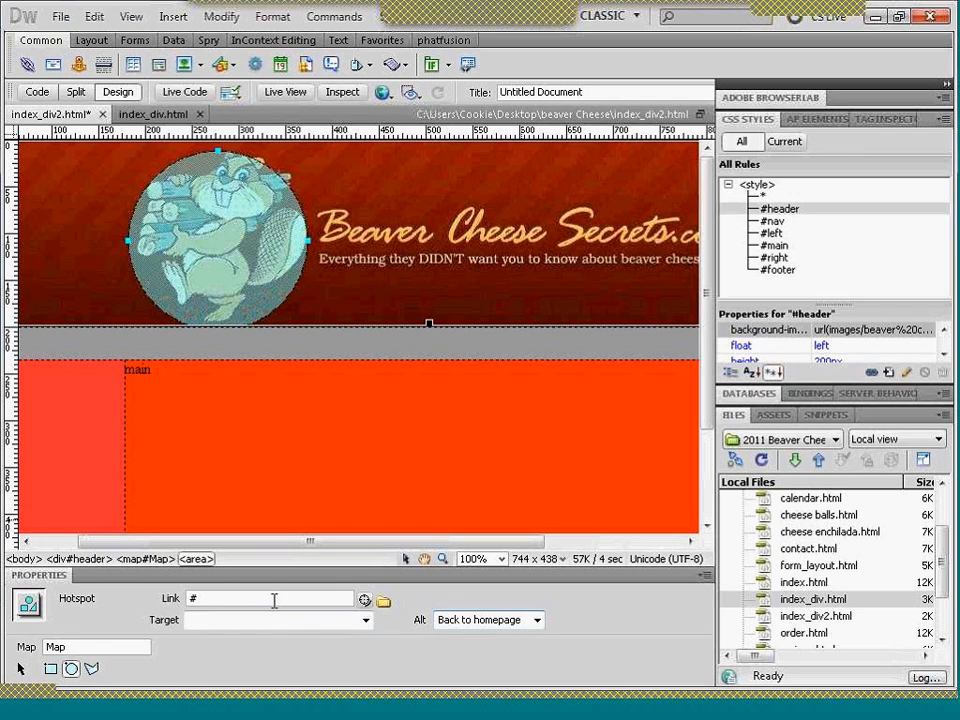
{"action": "left_click_drag", "start_coordinate": [364, 605], "coordinate": [790, 601]}
{"action": "left_click_drag", "start_coordinate": [790, 600], "coordinate": [797, 623]}
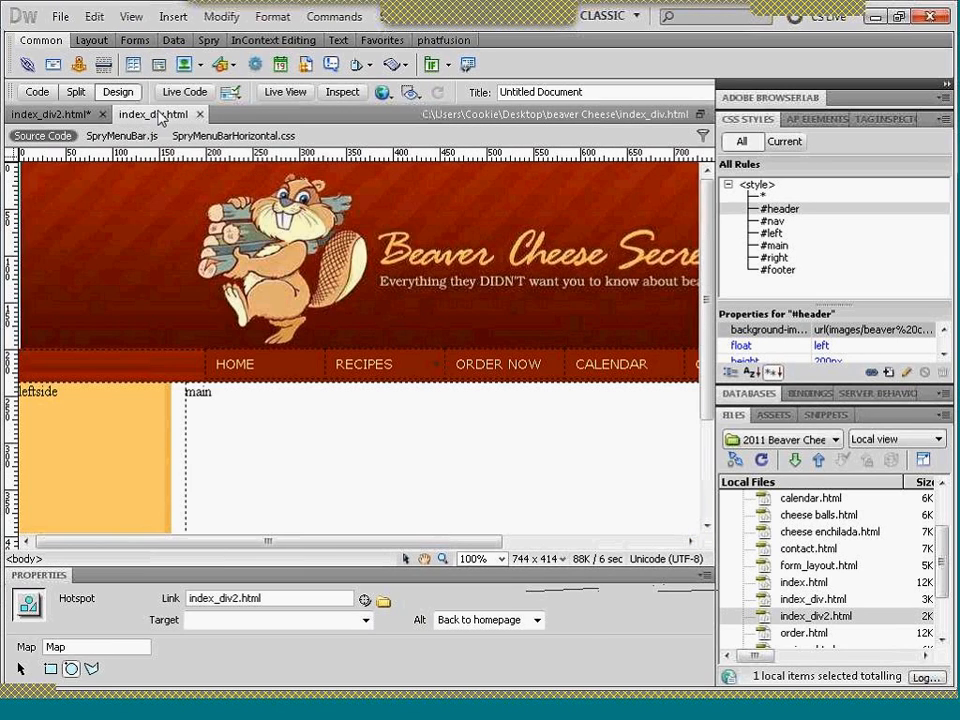
- Switch to index_div.html and examine its navigation menu bar in the design, the nav div's source code and the split view
{"action": "left_click", "coordinate": [155, 114]}
{"action": "left_click", "coordinate": [224, 358]}
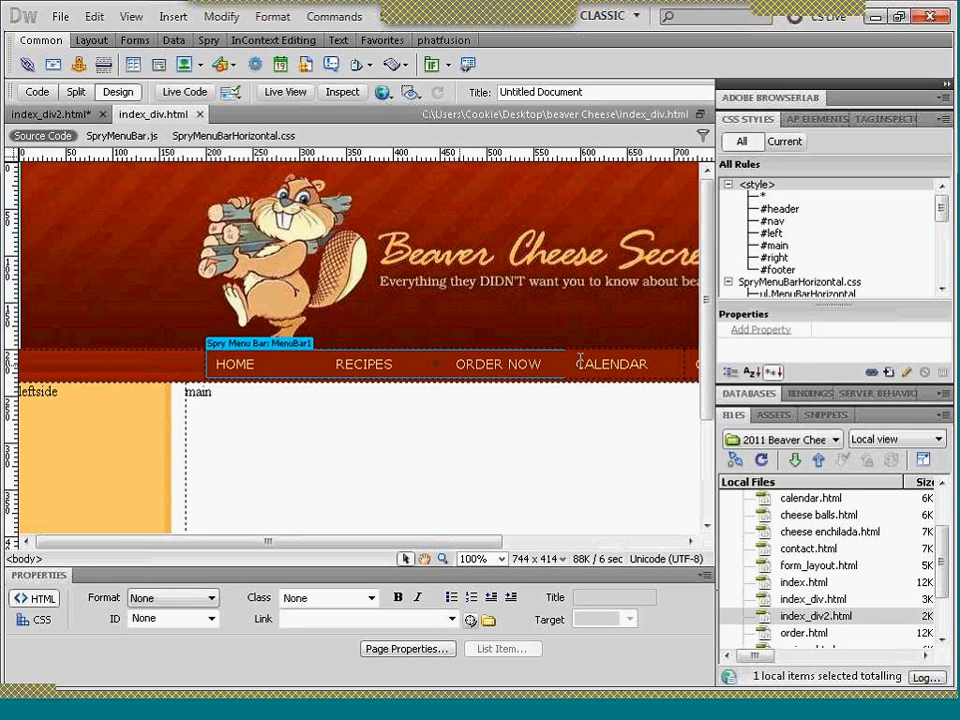
{"action": "left_click_drag", "start_coordinate": [460, 548], "coordinate": [550, 548]}
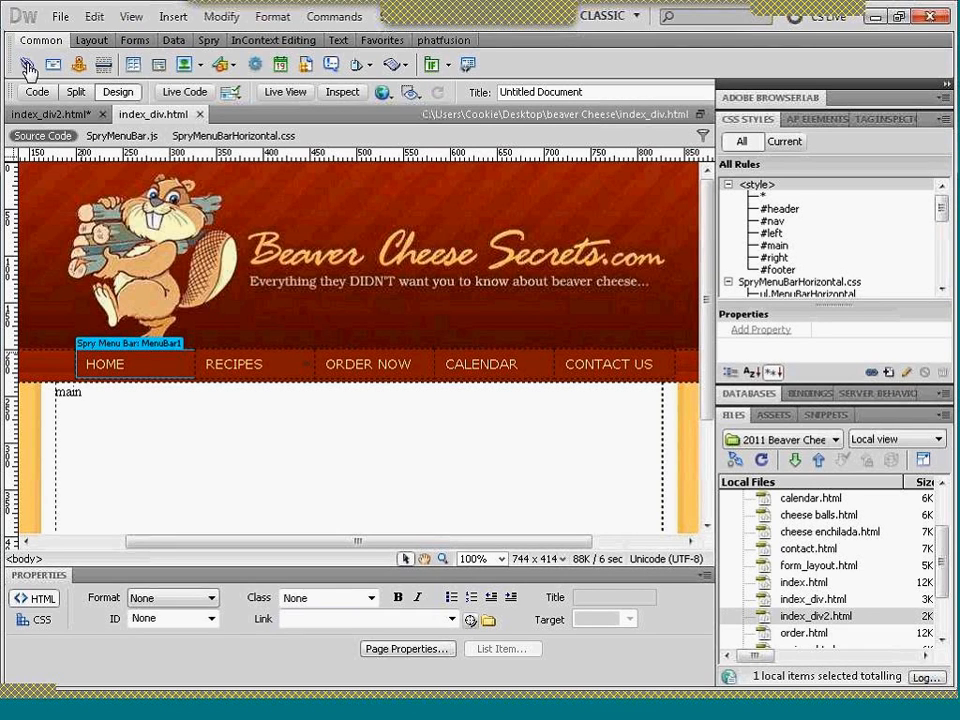
{"action": "left_click", "coordinate": [37, 93]}
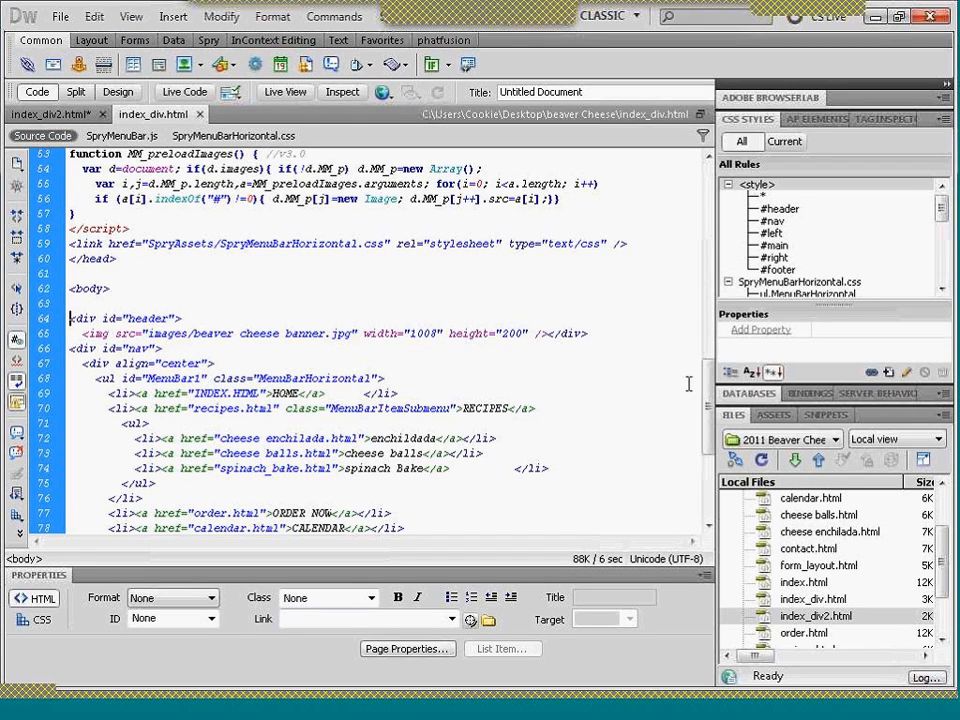
{"action": "scroll", "coordinate": [709, 397], "scroll_direction": "down", "scroll_amount": 1}
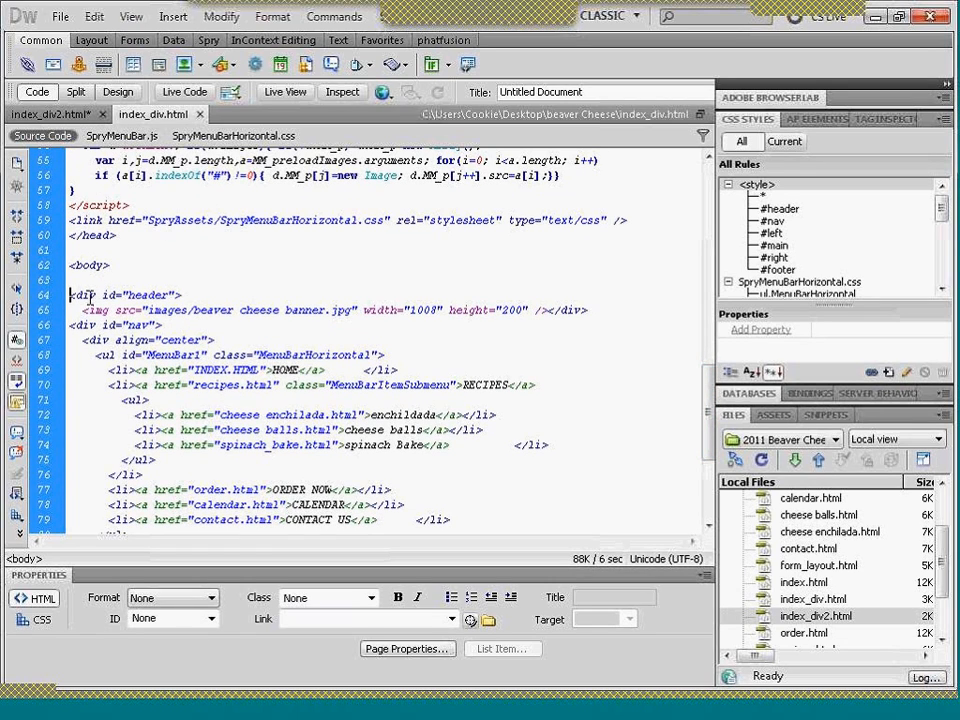
{"action": "left_click", "coordinate": [154, 325]}
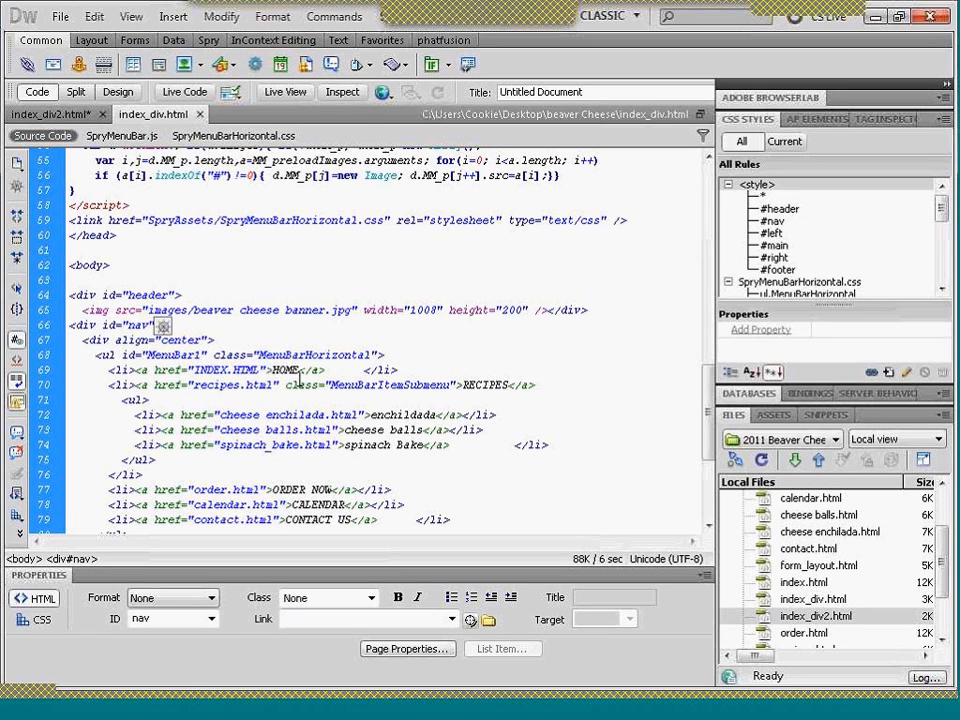
{"action": "left_click", "coordinate": [76, 92]}
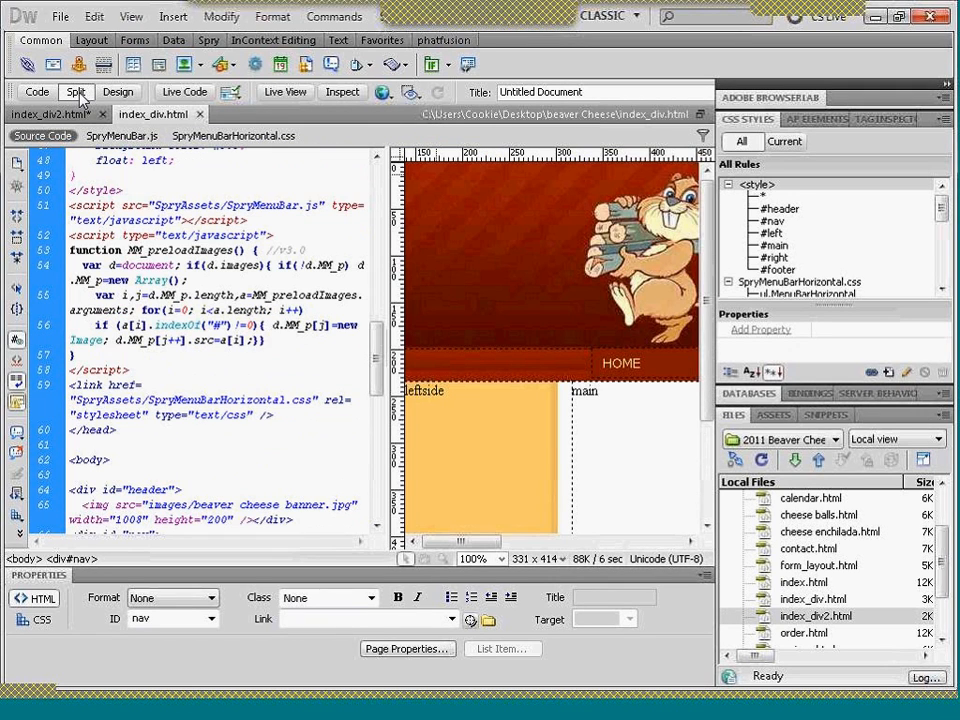
- Examine the menu bar of index_div.html in Design view, including the links of its main items and the submenu entries under RECIPES
{"action": "left_click", "coordinate": [117, 92]}
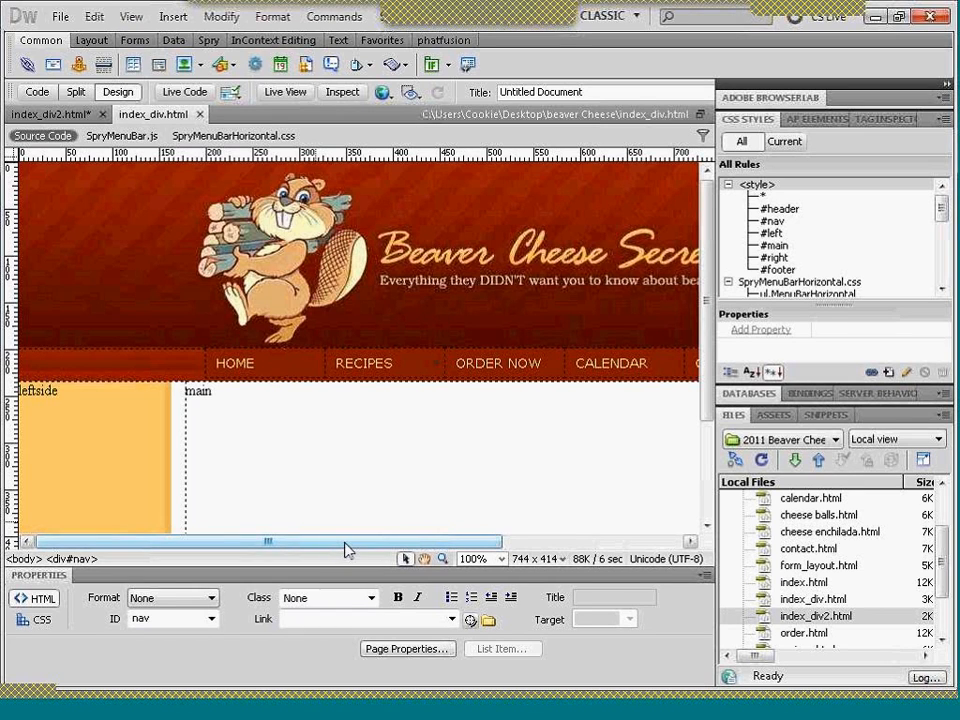
{"action": "left_click_drag", "start_coordinate": [348, 550], "coordinate": [473, 552]}
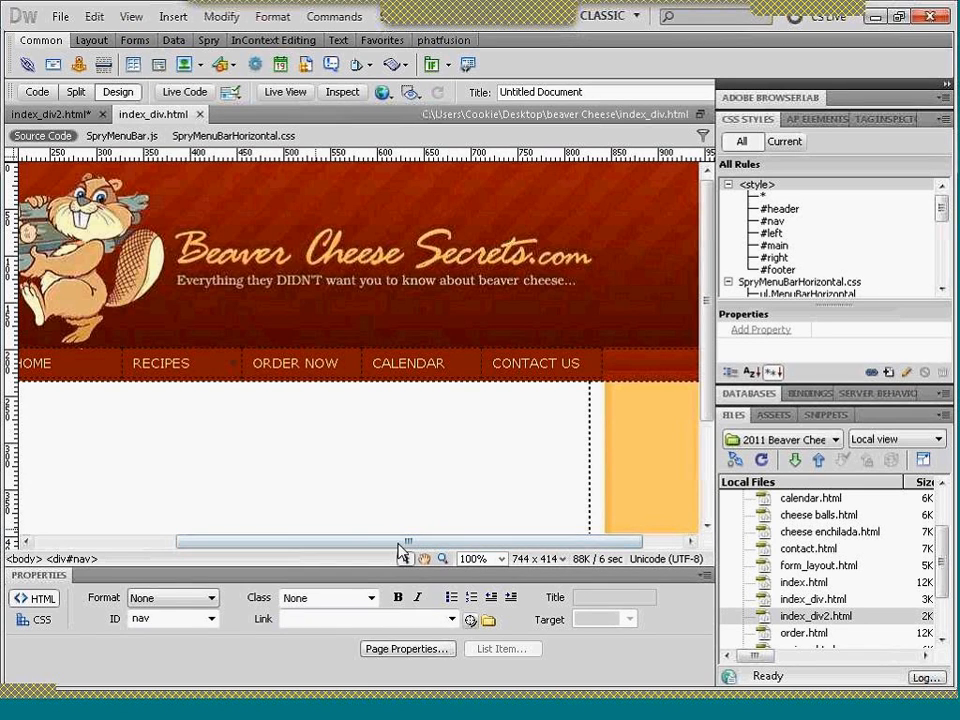
{"action": "left_click_drag", "start_coordinate": [401, 551], "coordinate": [373, 550]}
{"action": "scroll", "coordinate": [323, 511], "scroll_direction": "left", "scroll_amount": 5}
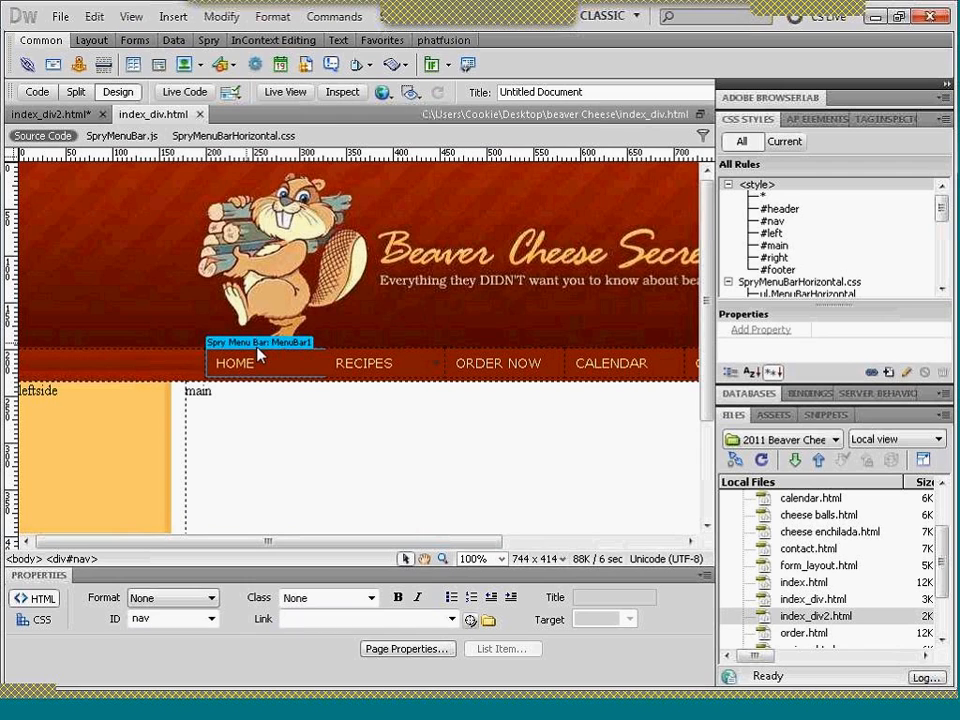
{"action": "left_click", "coordinate": [258, 343]}
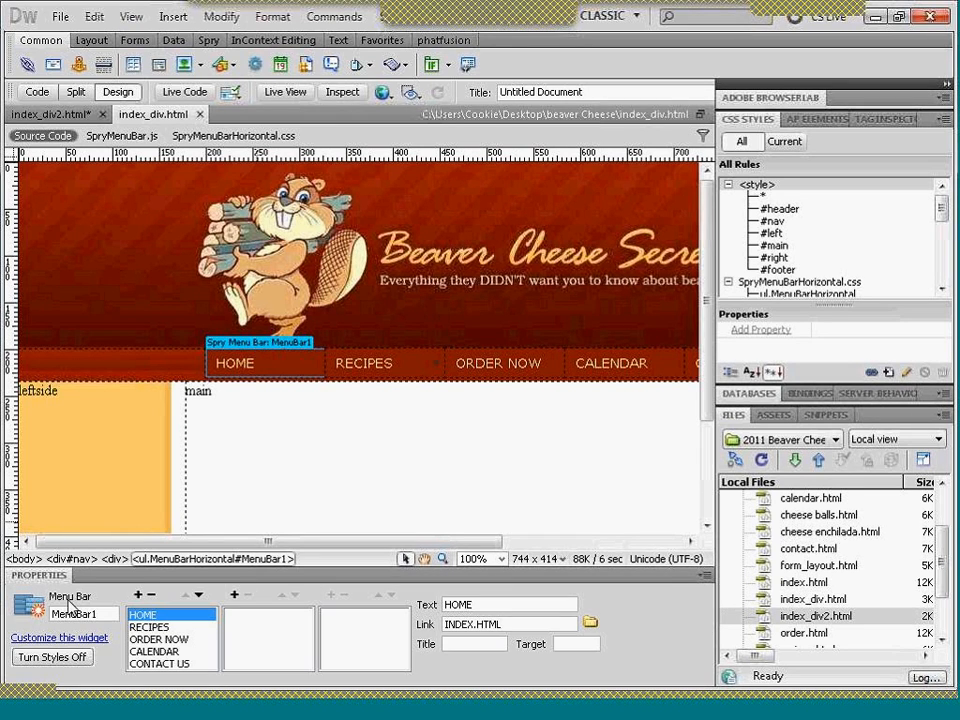
{"action": "left_click", "coordinate": [150, 627]}
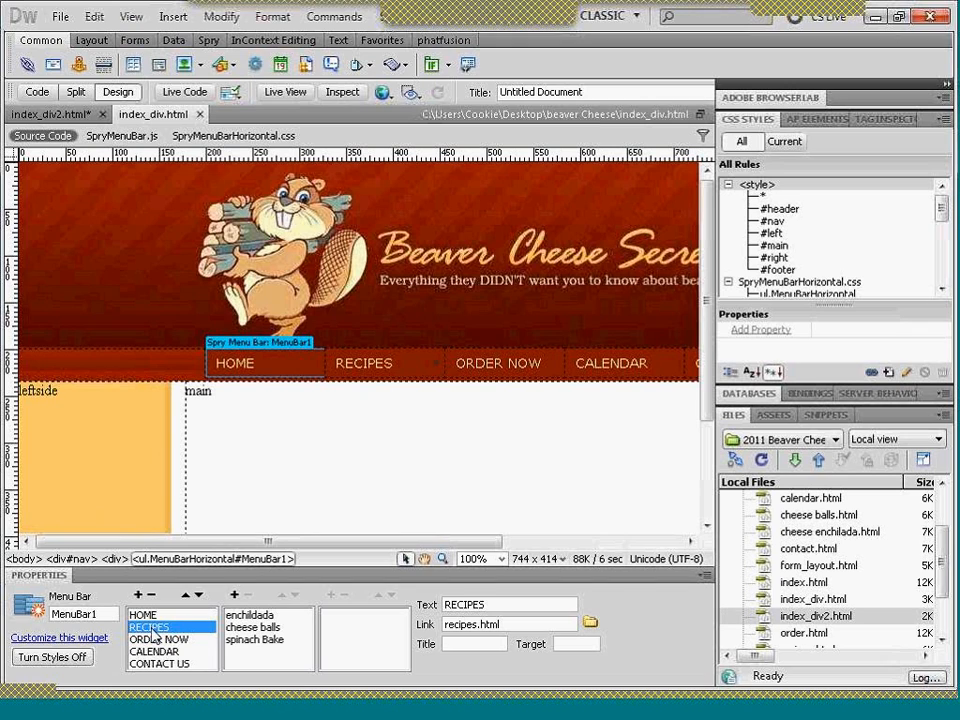
{"action": "left_click", "coordinate": [249, 615]}
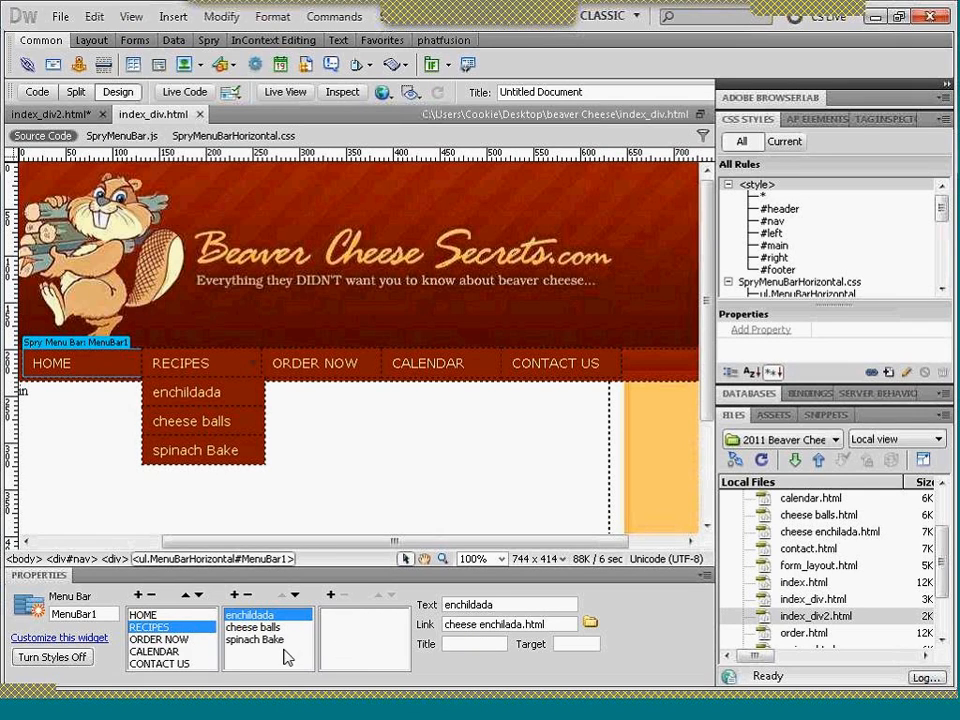
{"action": "left_click", "coordinate": [190, 640]}
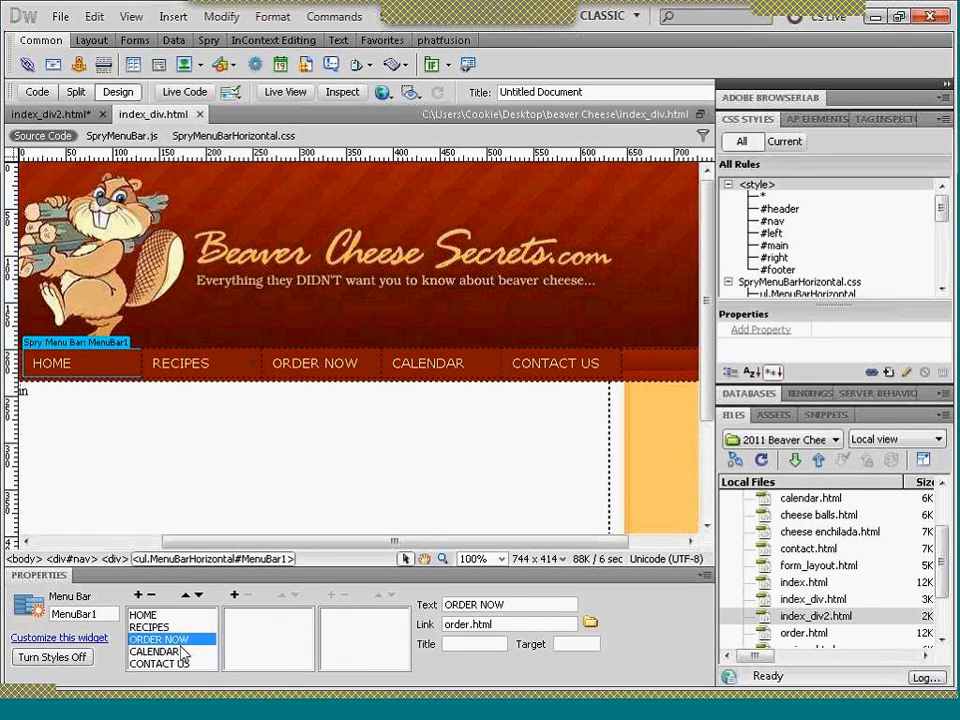
{"action": "left_click", "coordinate": [177, 653]}
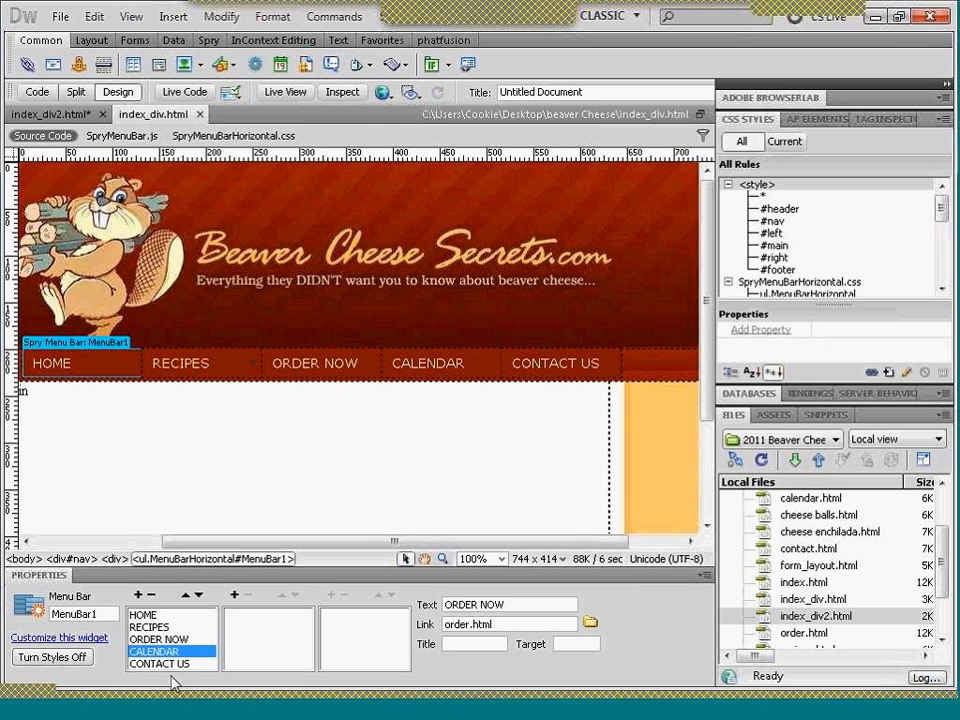
{"action": "left_click", "coordinate": [174, 667]}
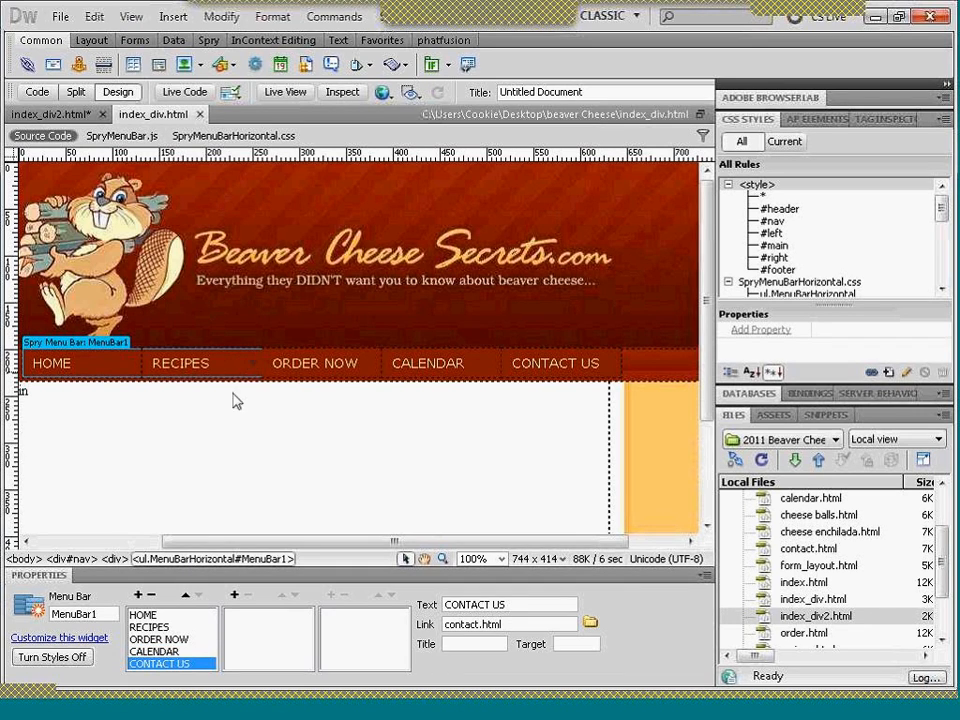
{"action": "left_click", "coordinate": [148, 627]}
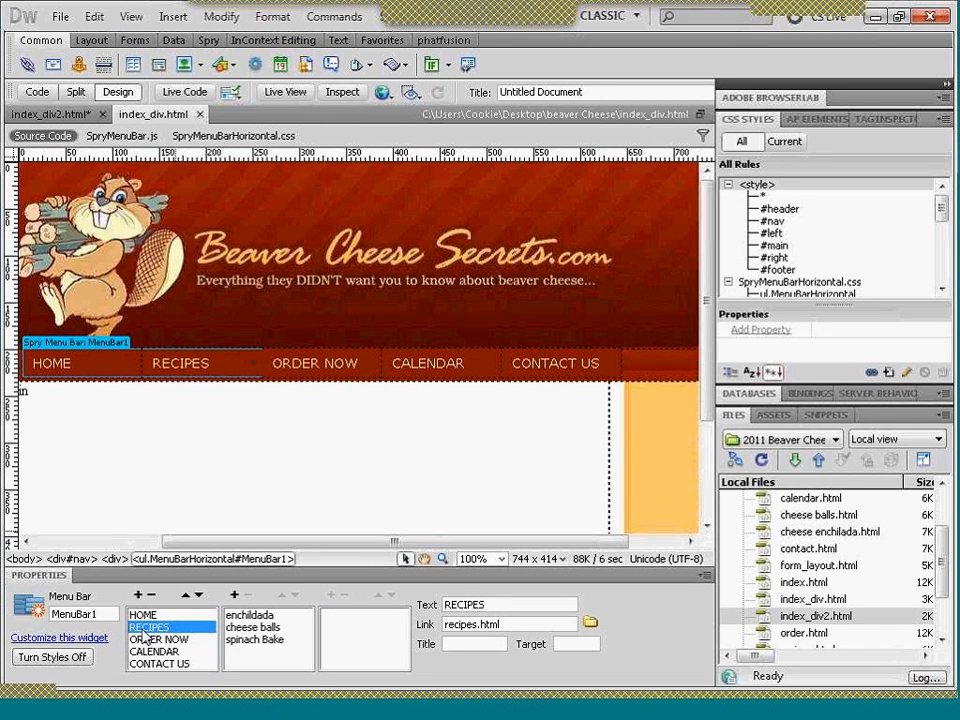
- In index_div2.html, set the #nav rule's background color to #9A2106, sampled from the banner
{"action": "left_click", "coordinate": [70, 116]}
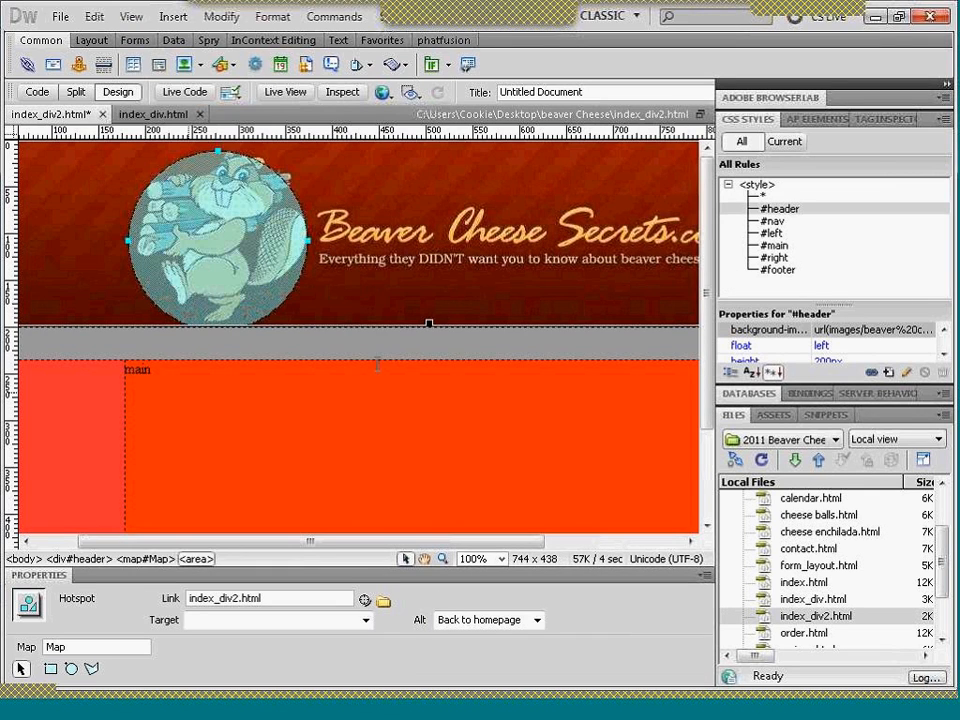
{"action": "left_click", "coordinate": [375, 344]}
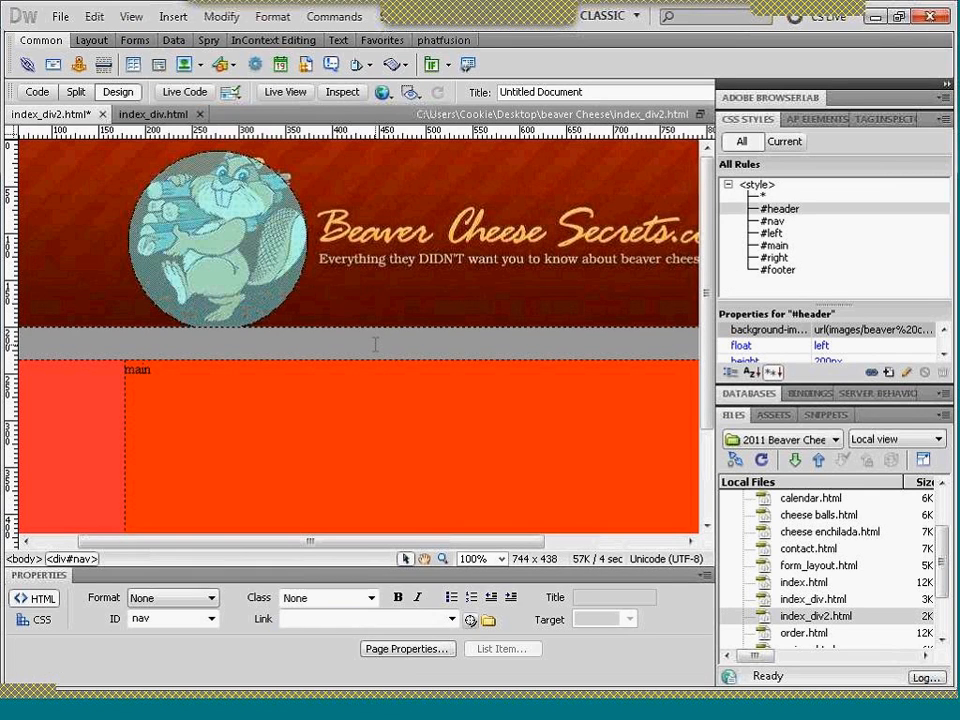
{"action": "left_click", "coordinate": [773, 224]}
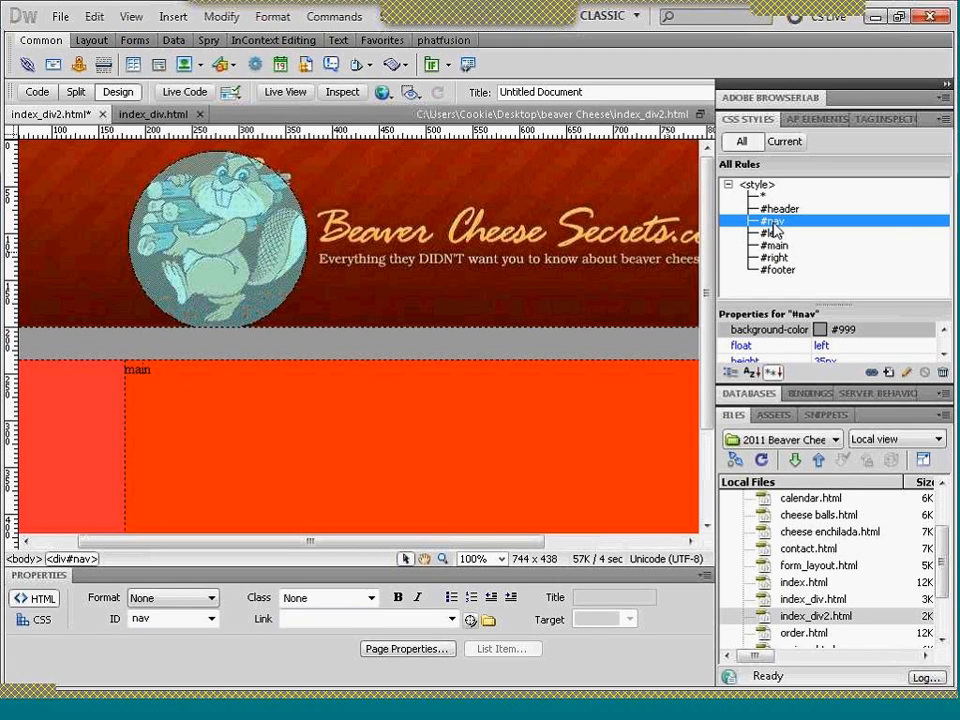
{"action": "double_click", "coordinate": [773, 224]}
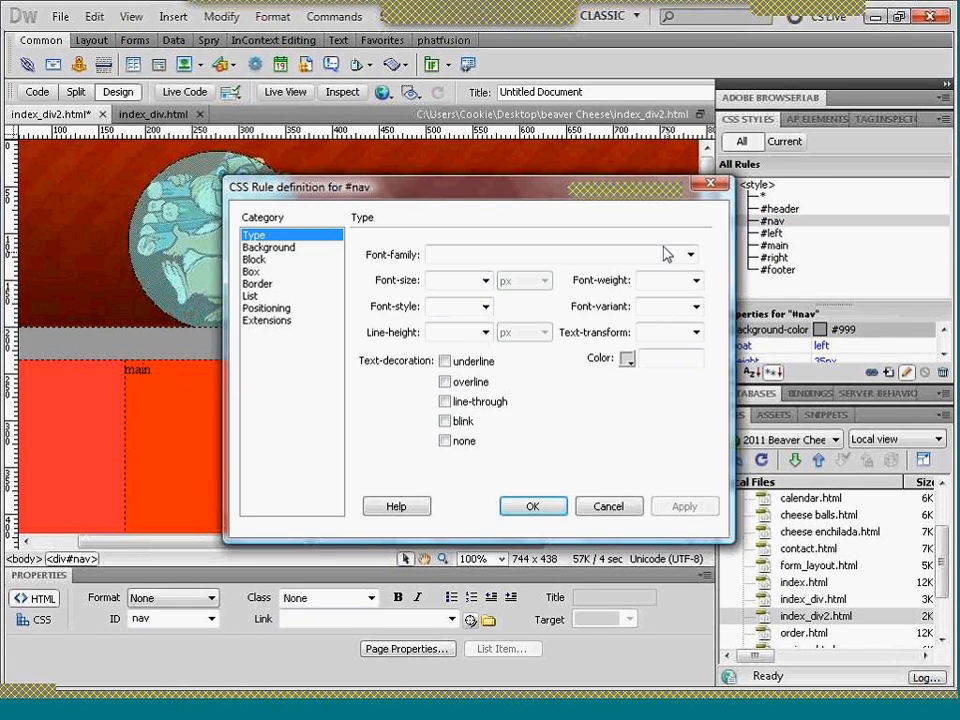
{"action": "left_click", "coordinate": [294, 251]}
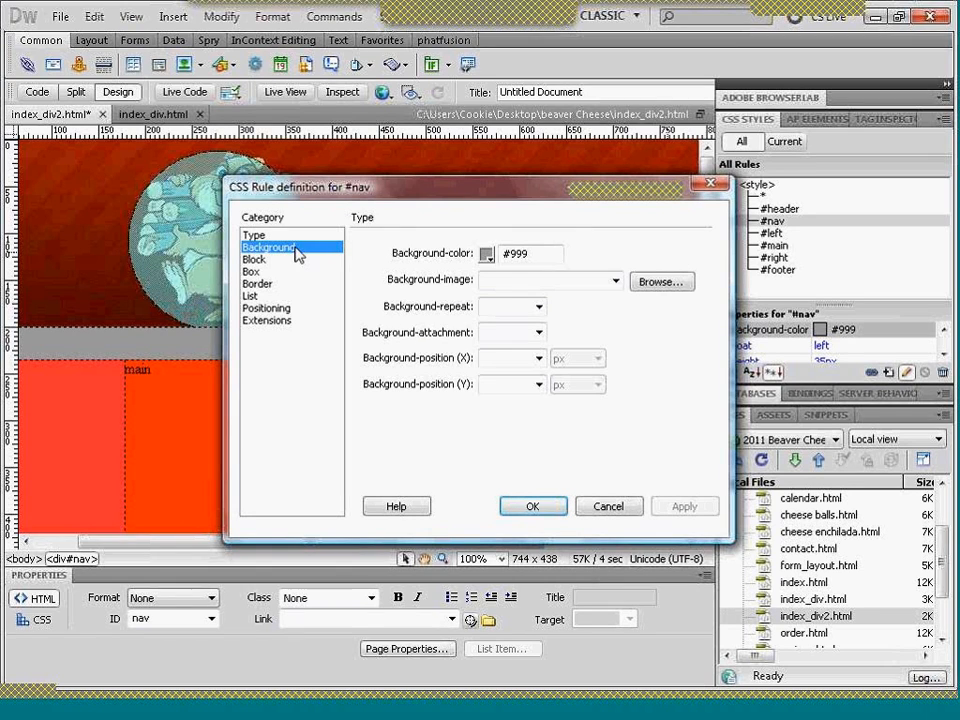
{"action": "left_click", "coordinate": [486, 256]}
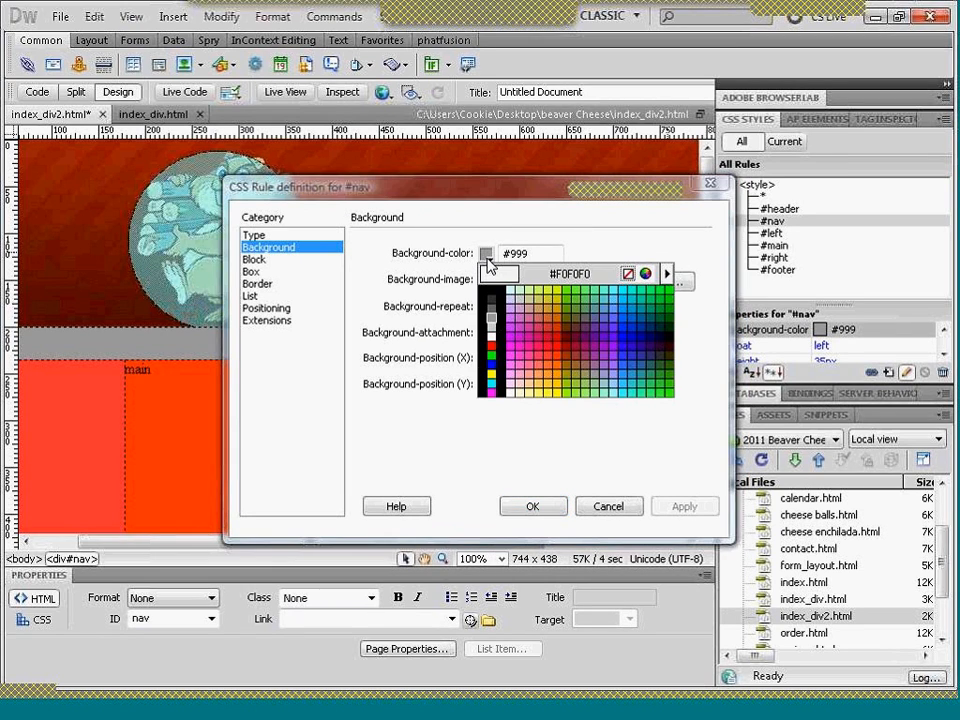
{"action": "left_click", "coordinate": [520, 151]}
- Set images/menubar.jpg as the #nav rule's background image and check the page in Live View
{"action": "left_click_drag", "start_coordinate": [395, 200], "coordinate": [517, 197]}
{"action": "left_click", "coordinate": [777, 278]}
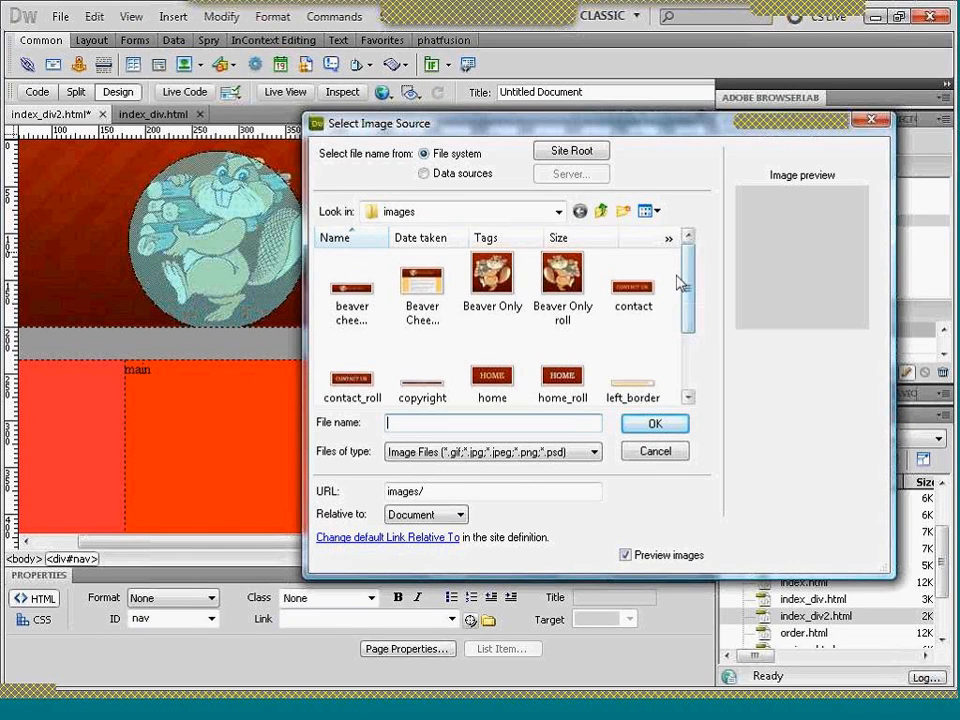
{"action": "left_click_drag", "start_coordinate": [690, 300], "coordinate": [696, 364]}
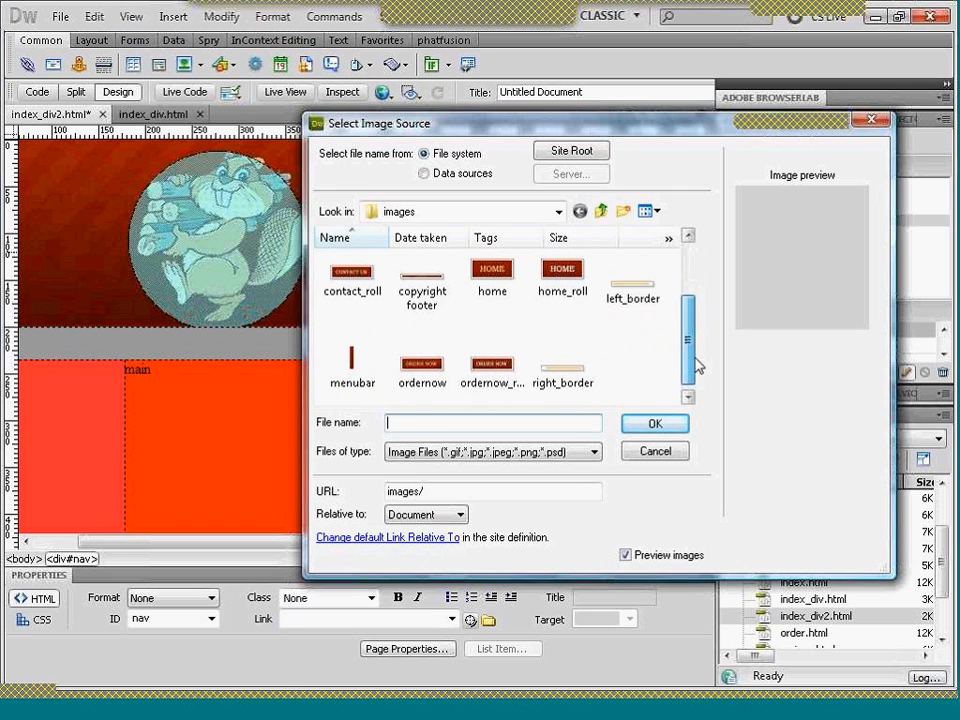
{"action": "left_click", "coordinate": [362, 362]}
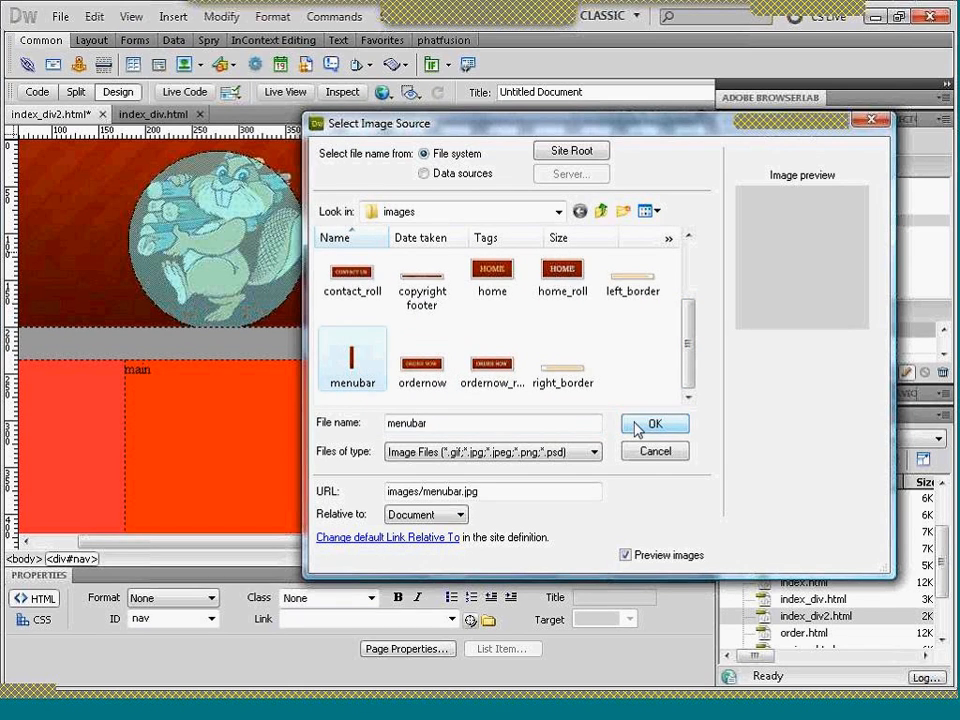
{"action": "left_click", "coordinate": [641, 425]}
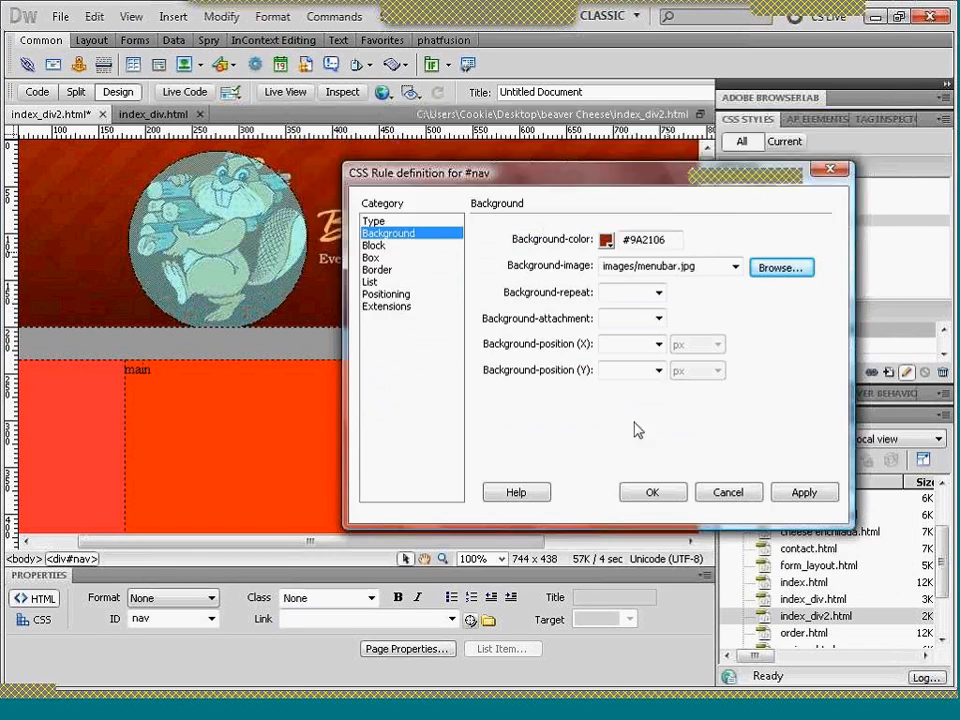
{"action": "left_click", "coordinate": [806, 494]}
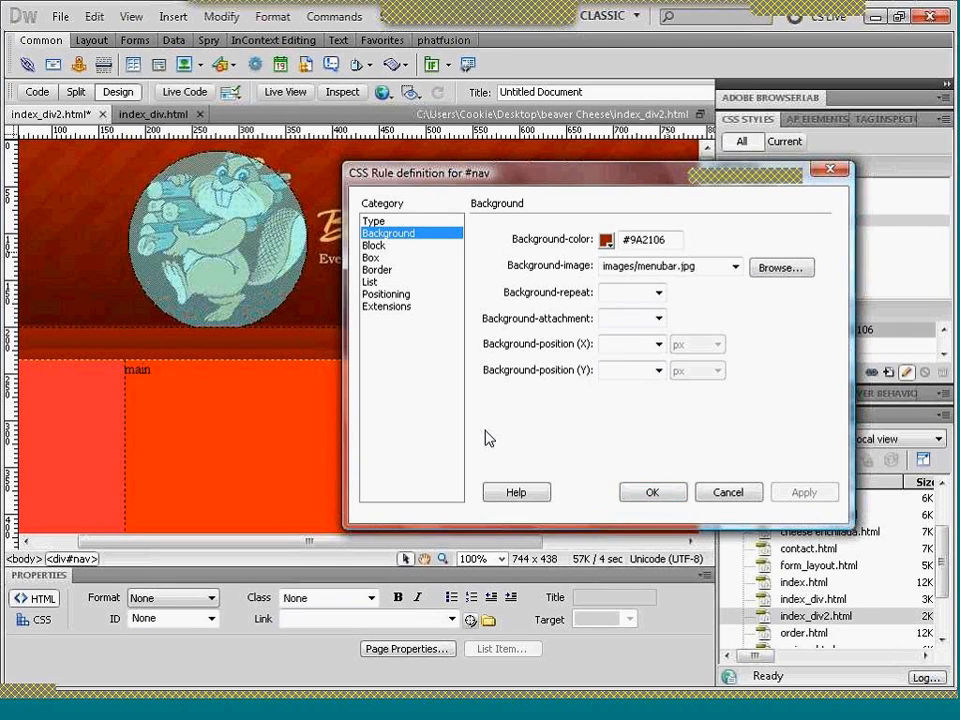
{"action": "left_click", "coordinate": [643, 499]}
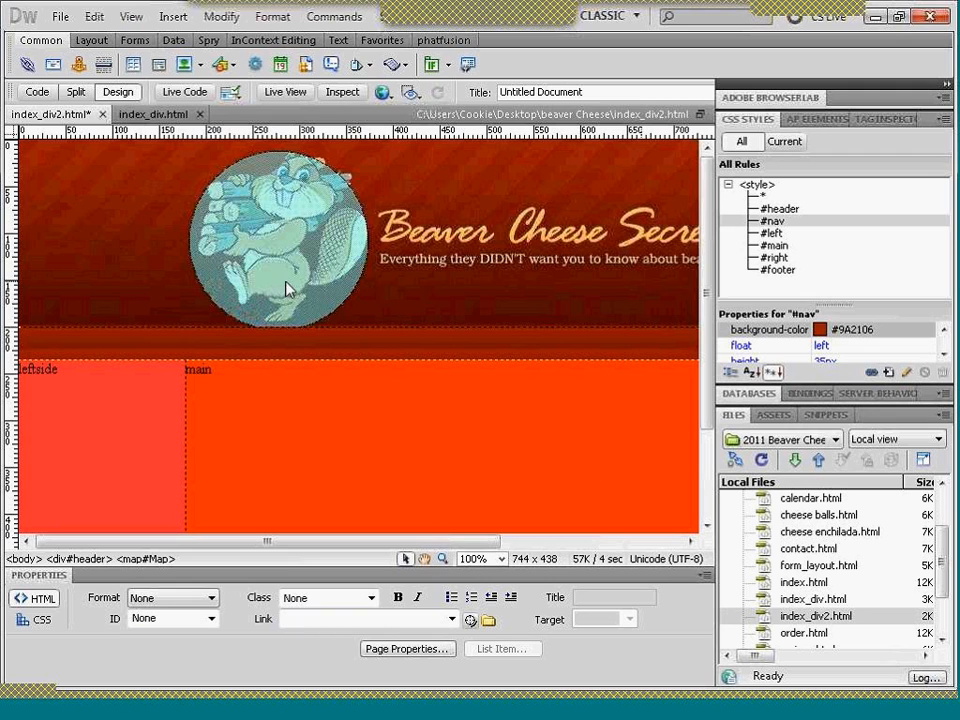
{"action": "left_click", "coordinate": [294, 96]}
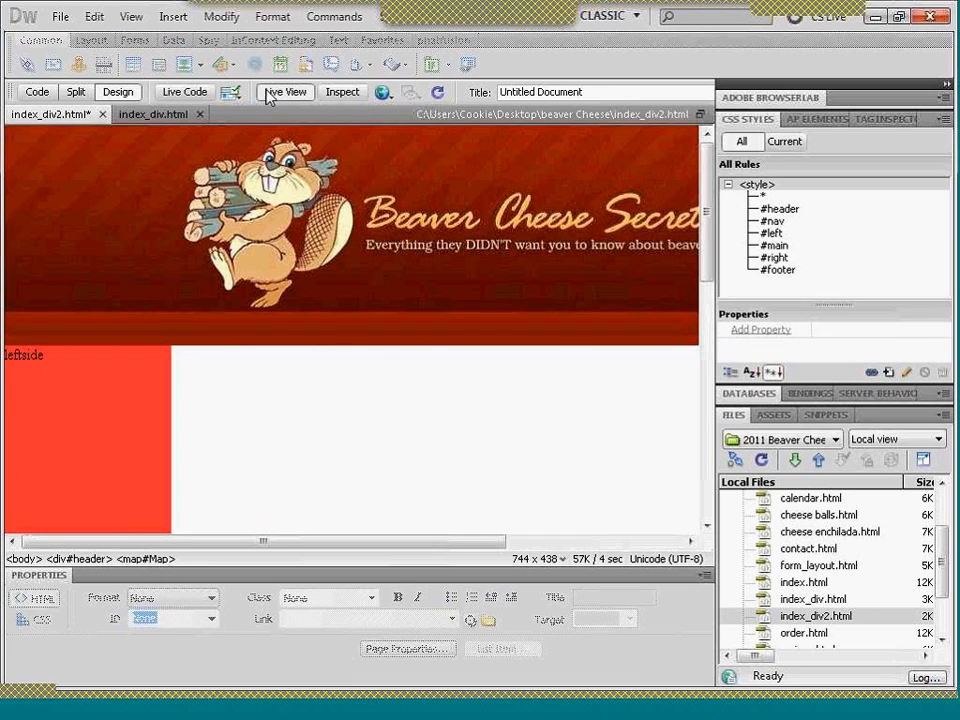
{"action": "left_click", "coordinate": [268, 94]}
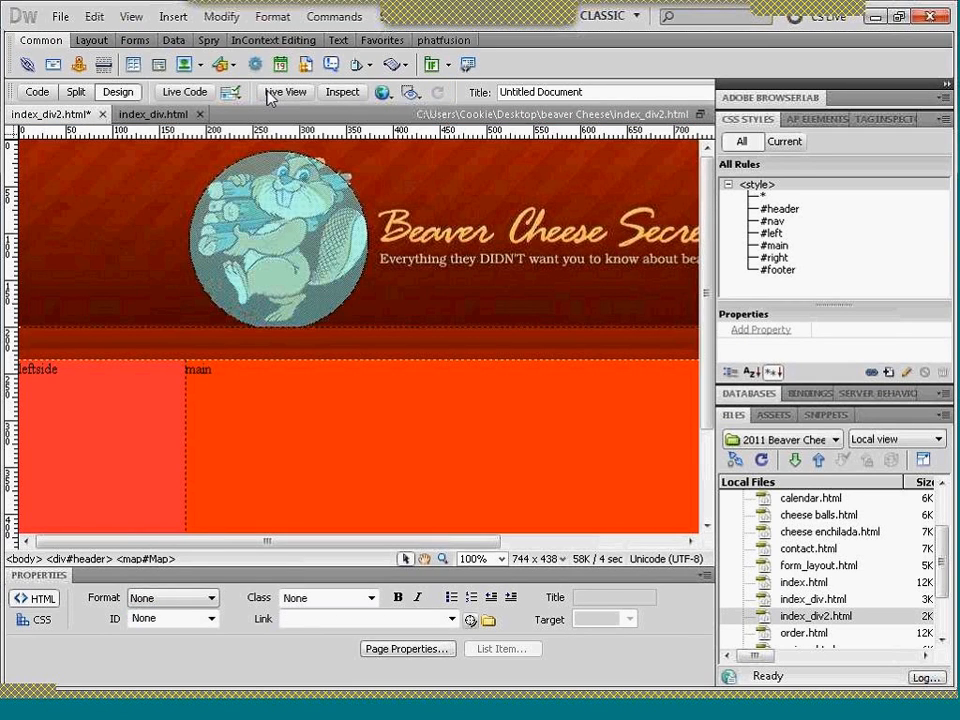
- Insert a horizontal Spry Menu Bar into the nav div
{"action": "left_click", "coordinate": [371, 343]}
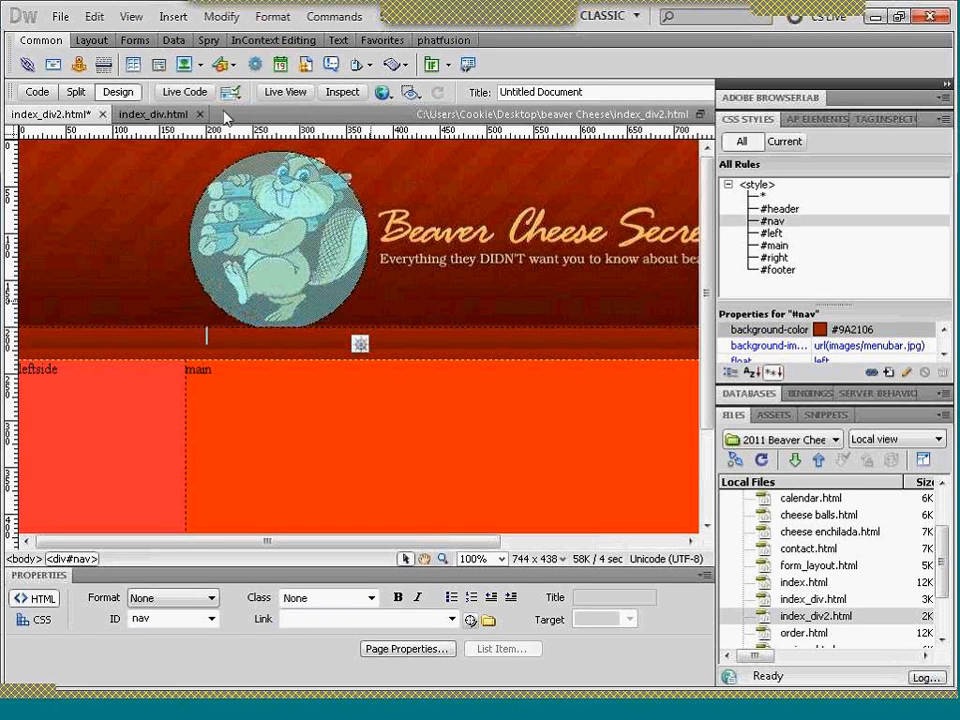
{"action": "left_click", "coordinate": [209, 42]}
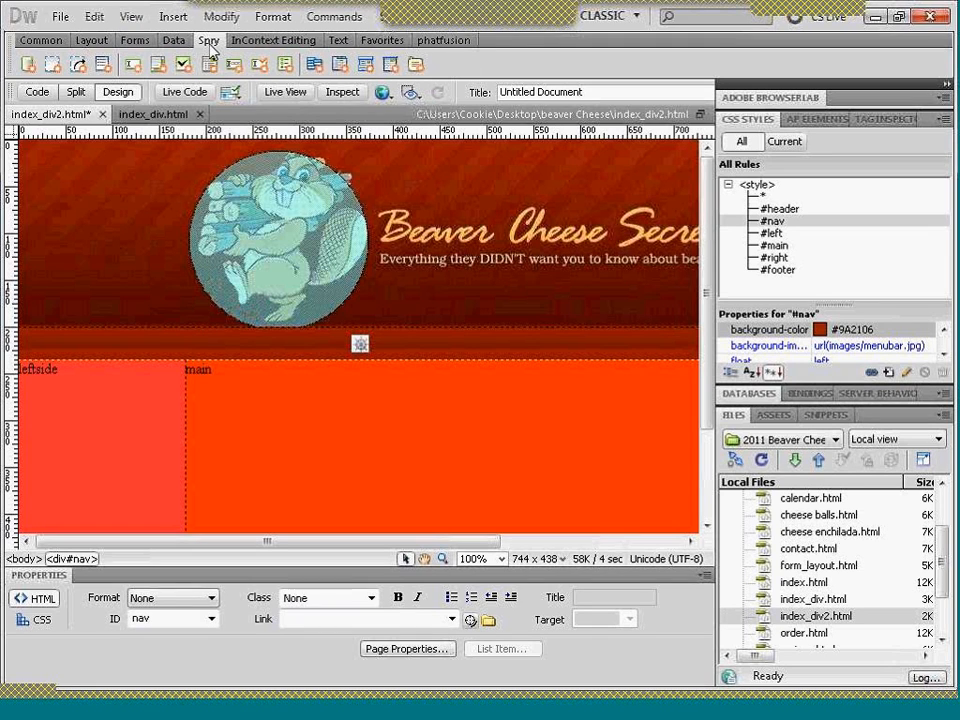
{"action": "left_click", "coordinate": [314, 66]}
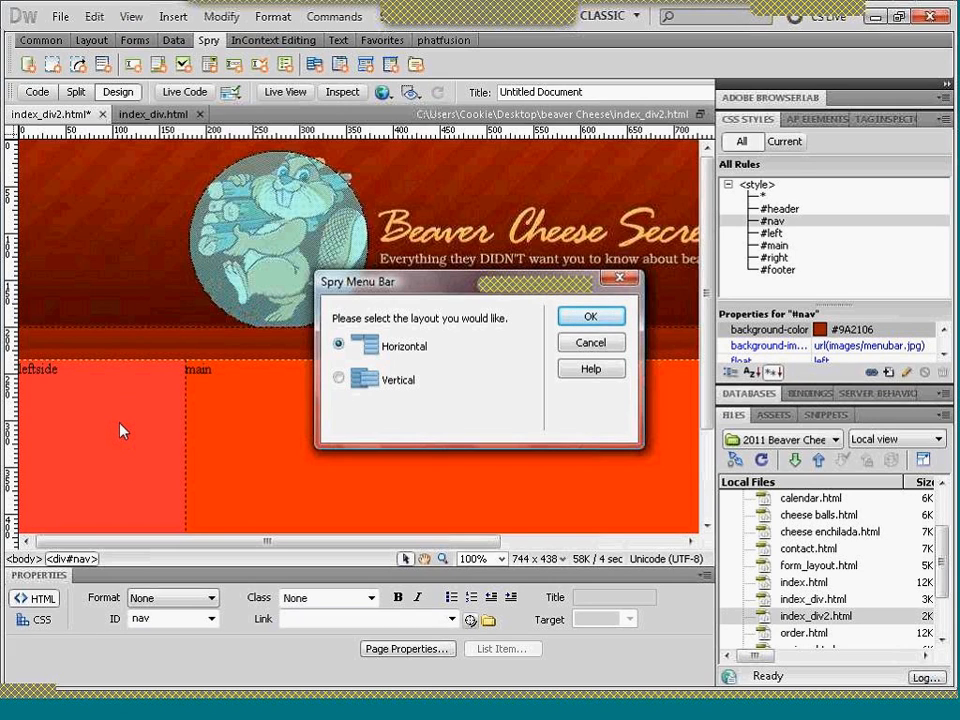
{"action": "left_click", "coordinate": [610, 322]}
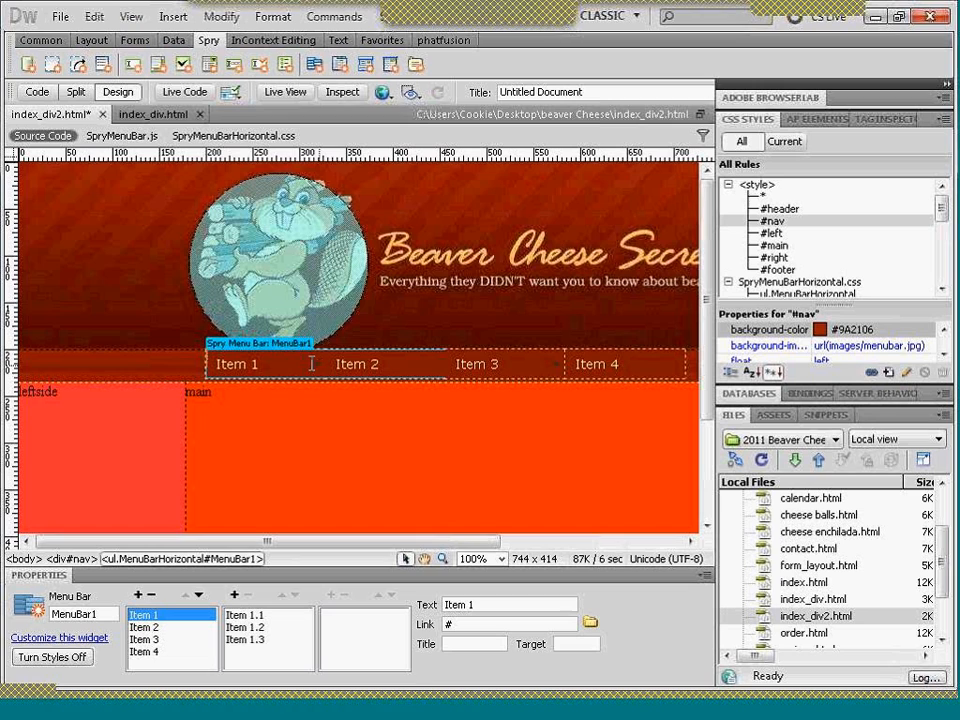
- Rename the menu bar's first item, Item 1, to HOME
{"action": "left_click", "coordinate": [502, 559]}
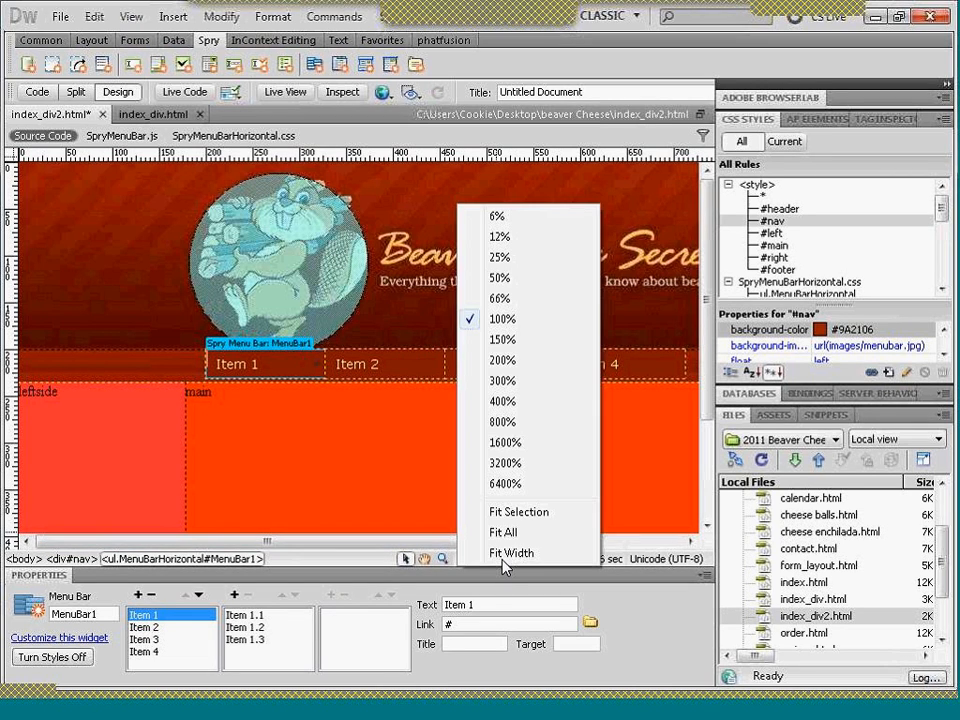
{"action": "left_click", "coordinate": [500, 339]}
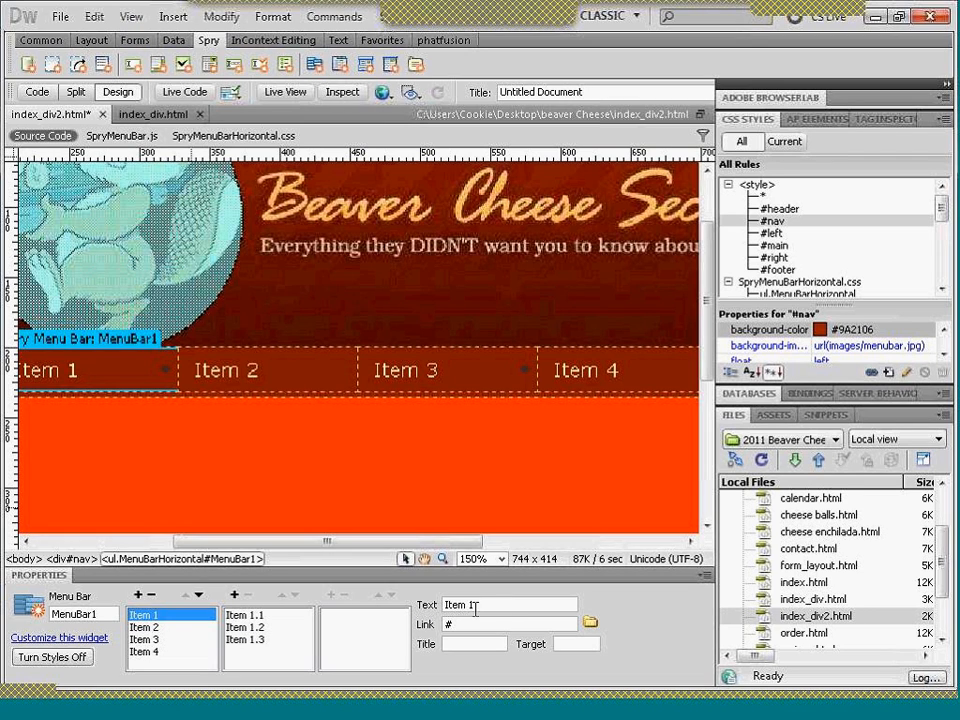
{"action": "left_click_drag", "start_coordinate": [473, 607], "coordinate": [443, 606]}
{"action": "type", "text": "HOME"}
{"action": "key", "text": "Tab"}
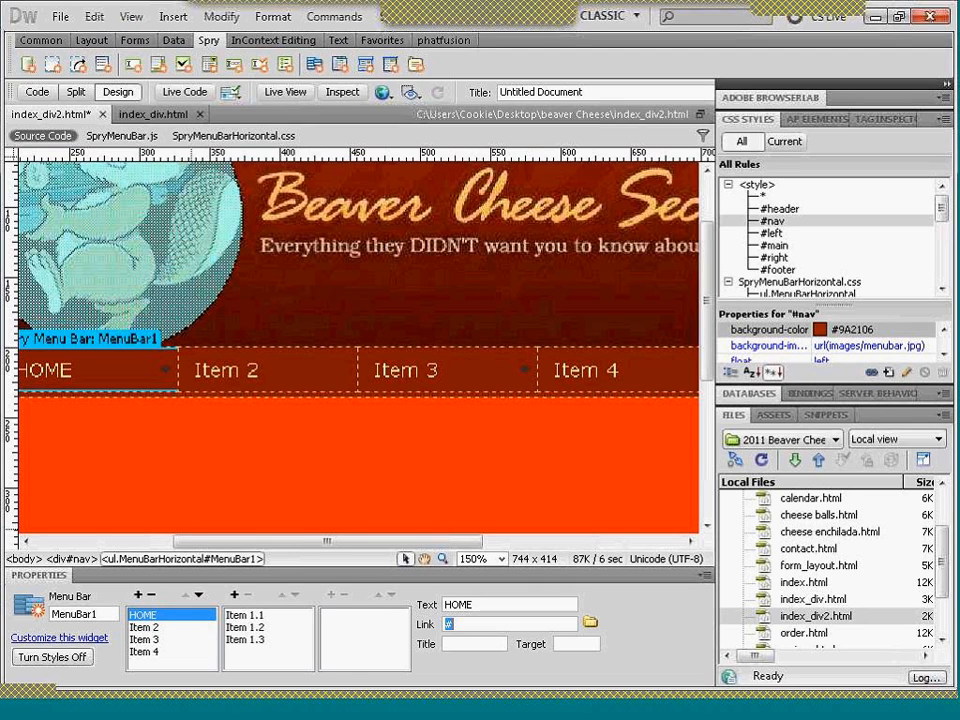
- Link the HOME menu item to index_div2.html, matching the file name in the site's file list
{"action": "type", "text": "INDEX"}
{"action": "key", "text": "BackSpace"}
{"action": "key", "text": "BackSpace"}
{"action": "key", "text": "BackSpace"}
{"action": "key", "text": "BackSpace"}
{"action": "key", "text": "BackSpace"}
{"action": "type", "text": "inex_div2.html"}
{"action": "left_click", "coordinate": [452, 625]}
{"action": "type", "text": "d"}
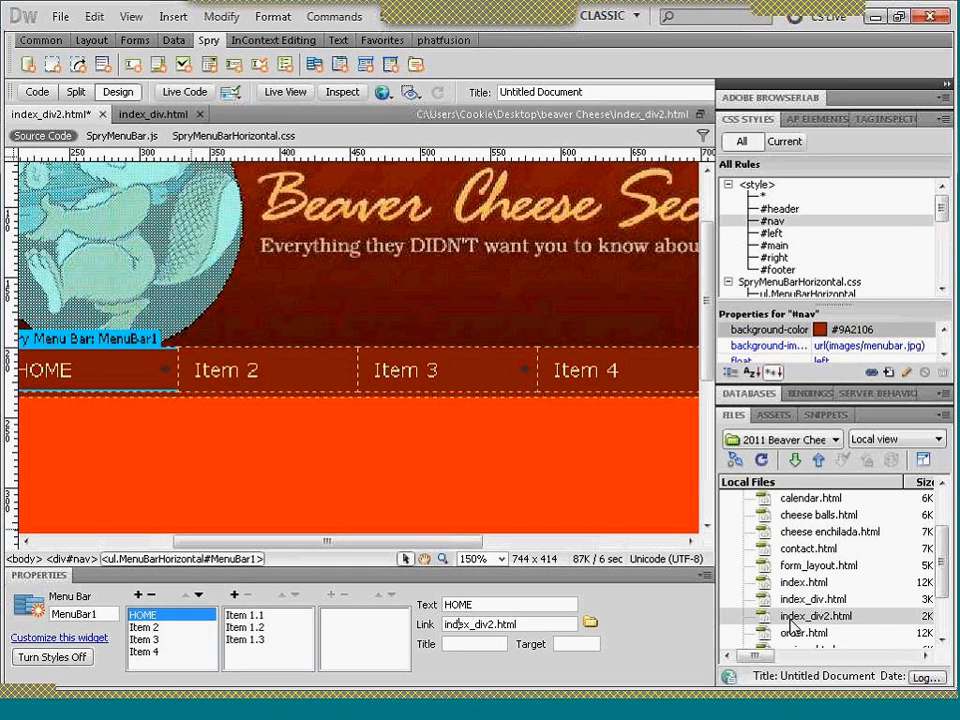
{"action": "left_click", "coordinate": [792, 618]}
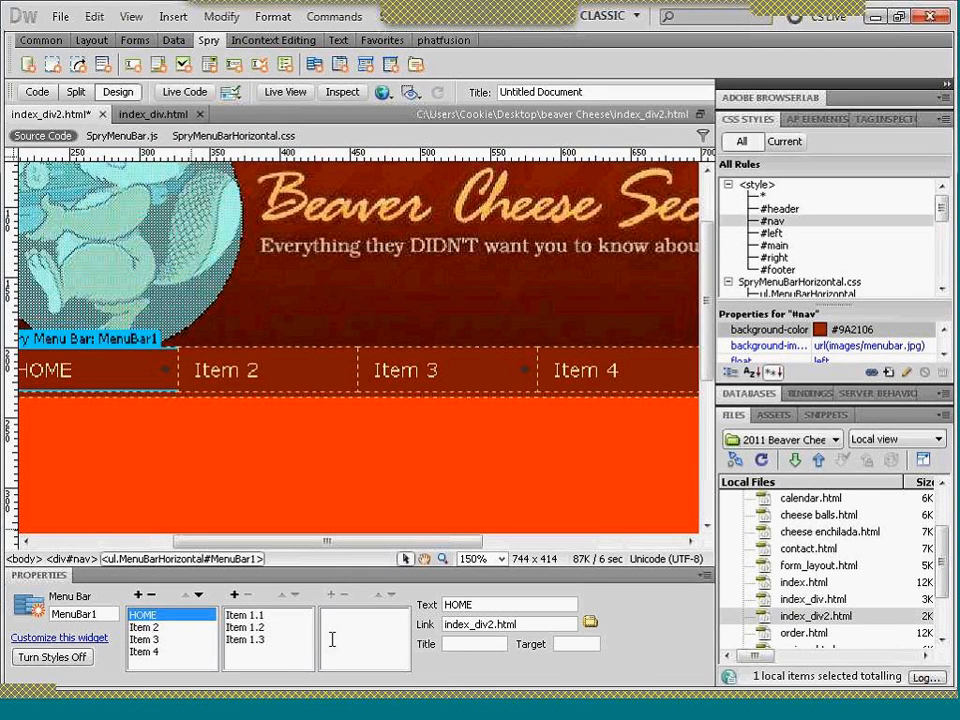
- Remove the submenu items Item 1.1, Item 1.2 and Item 1.3 from under HOME
{"action": "left_click", "coordinate": [266, 617]}
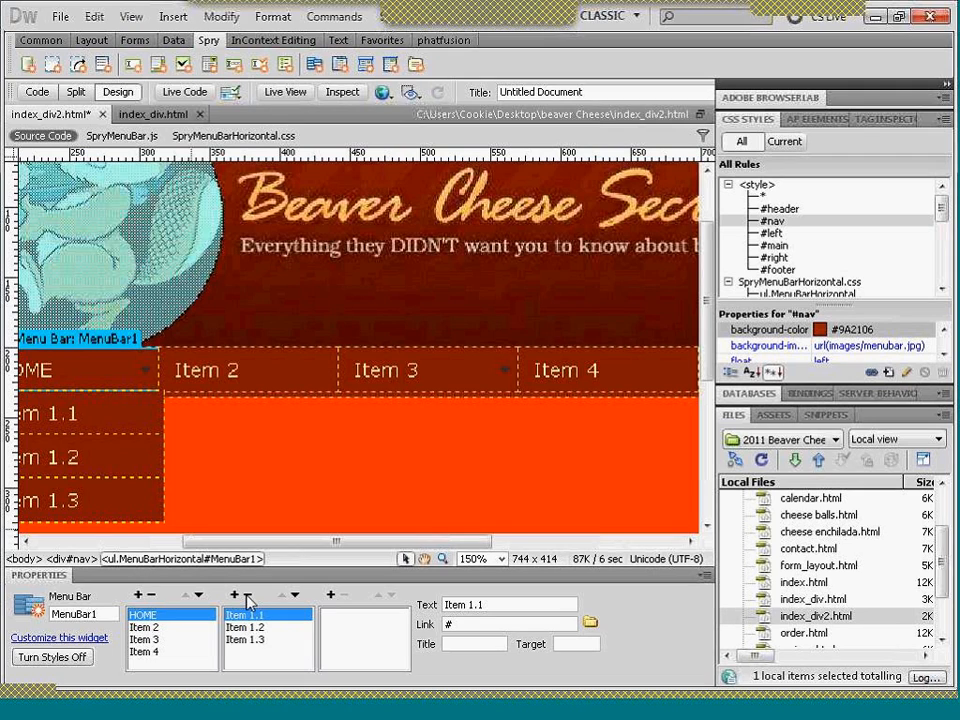
{"action": "left_click", "coordinate": [248, 598]}
{"action": "left_click", "coordinate": [248, 598]}
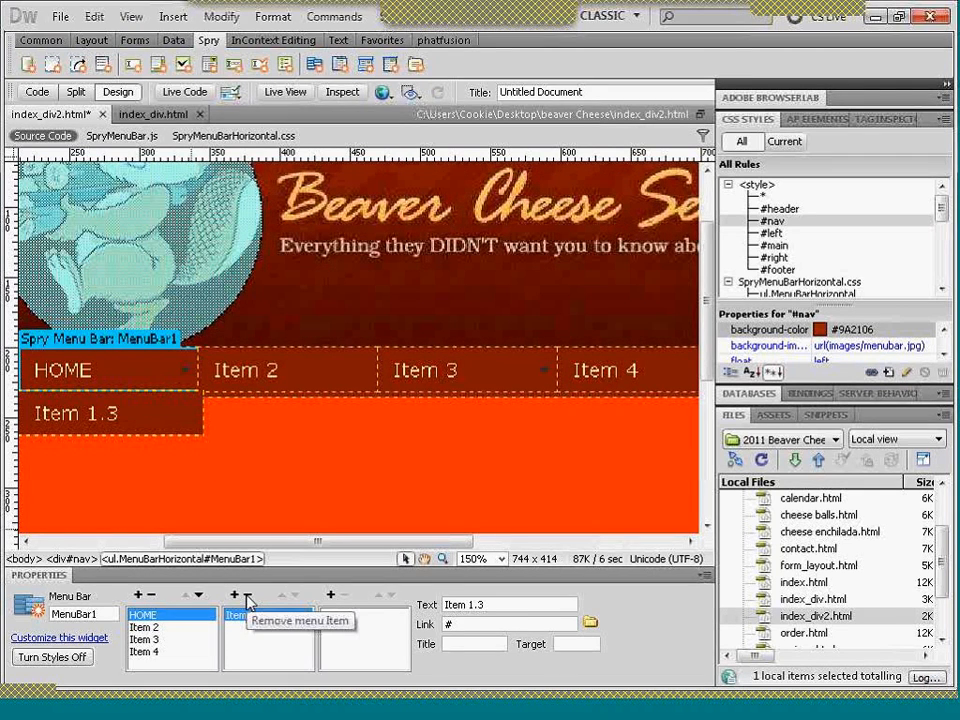
{"action": "left_click", "coordinate": [248, 598]}
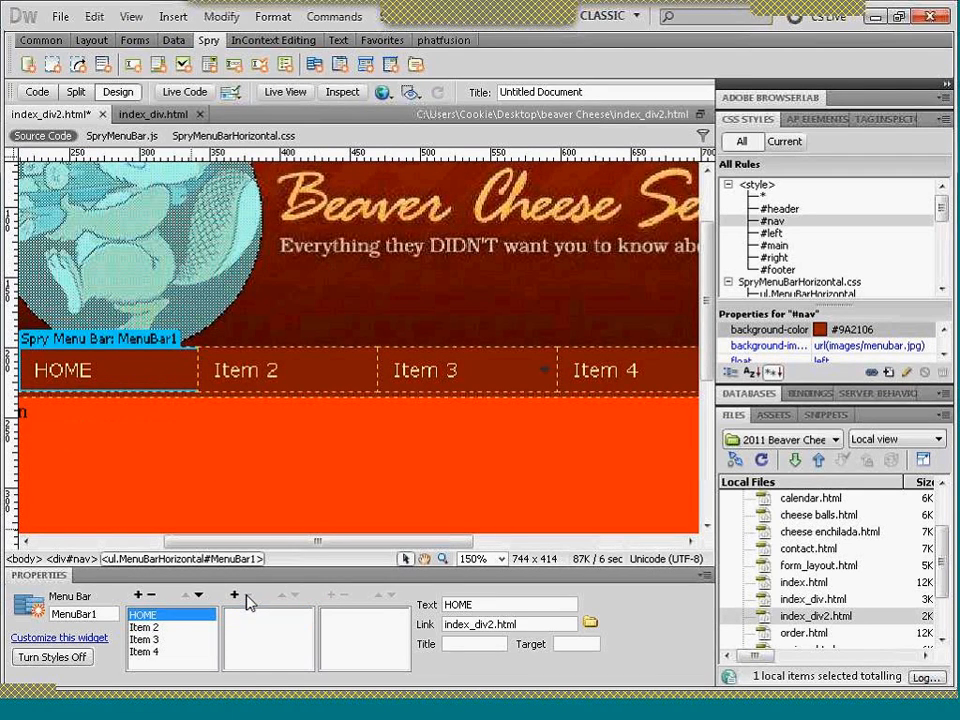
- Rename the menu bar's second item, Item 2, to RECIPES
{"action": "left_click", "coordinate": [145, 627]}
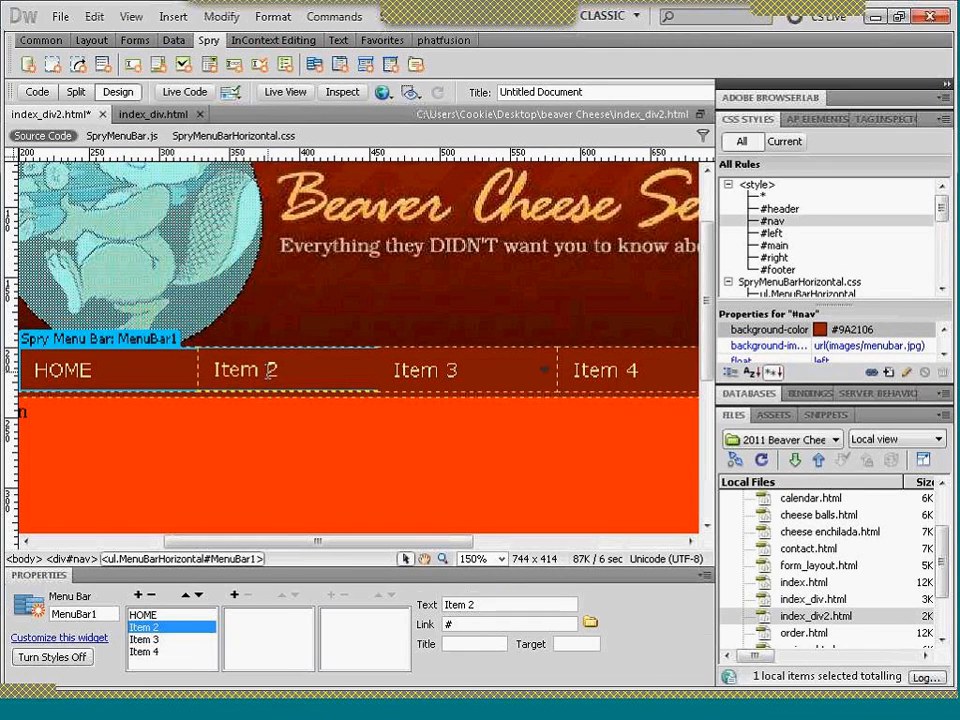
{"action": "left_click", "coordinate": [271, 370]}
{"action": "double_click", "coordinate": [270, 370]}
{"action": "left_click_drag", "start_coordinate": [225, 368], "coordinate": [213, 368]}
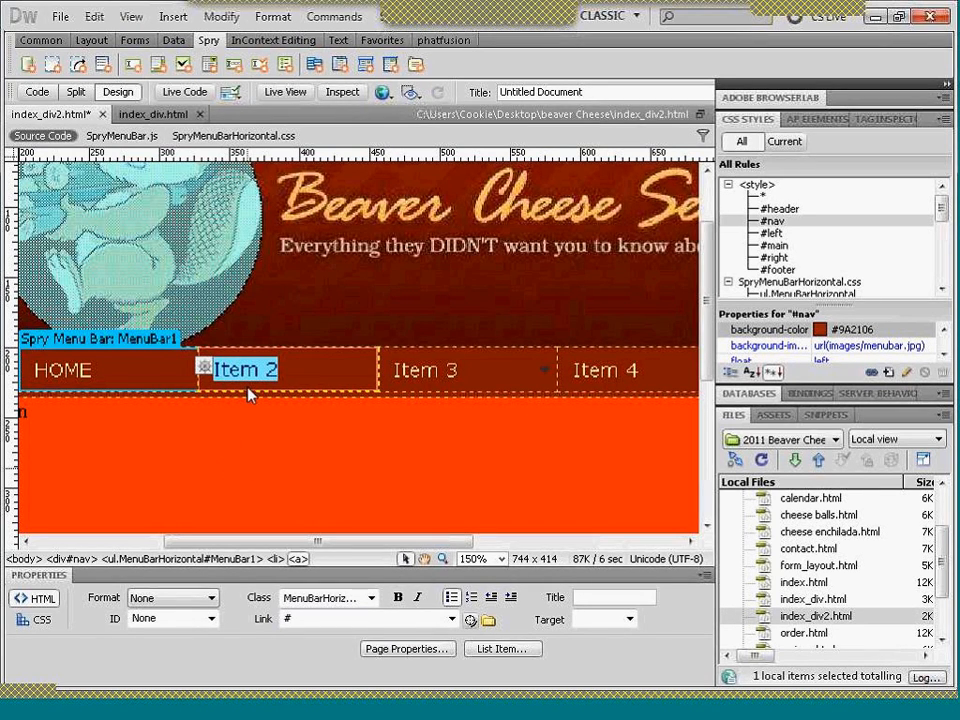
{"action": "type", "text": "RE"}
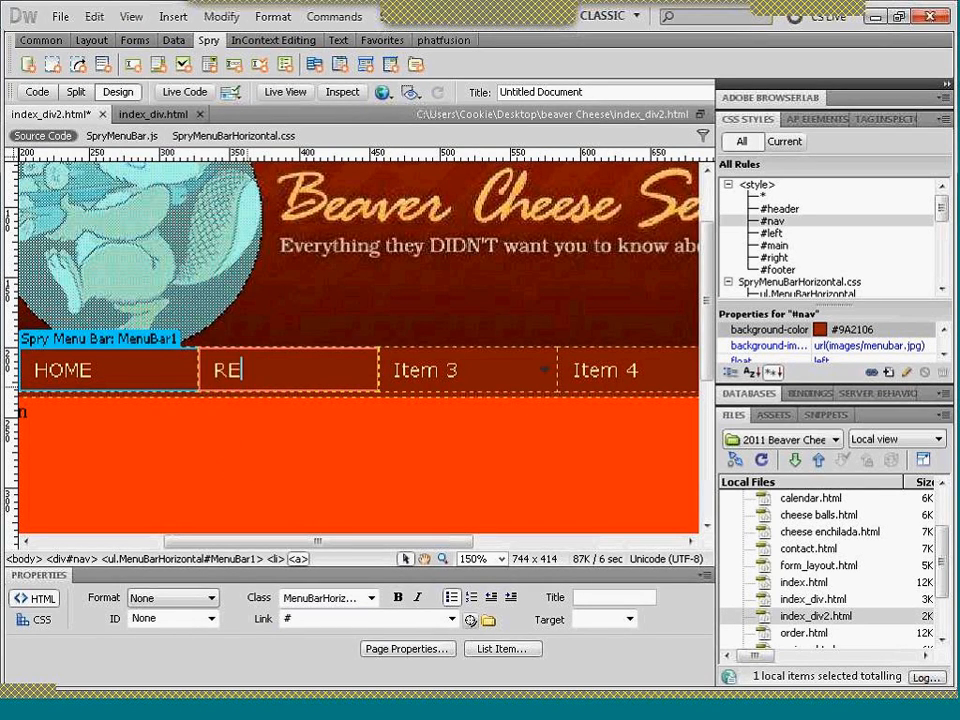
{"action": "type", "text": "CIPES"}
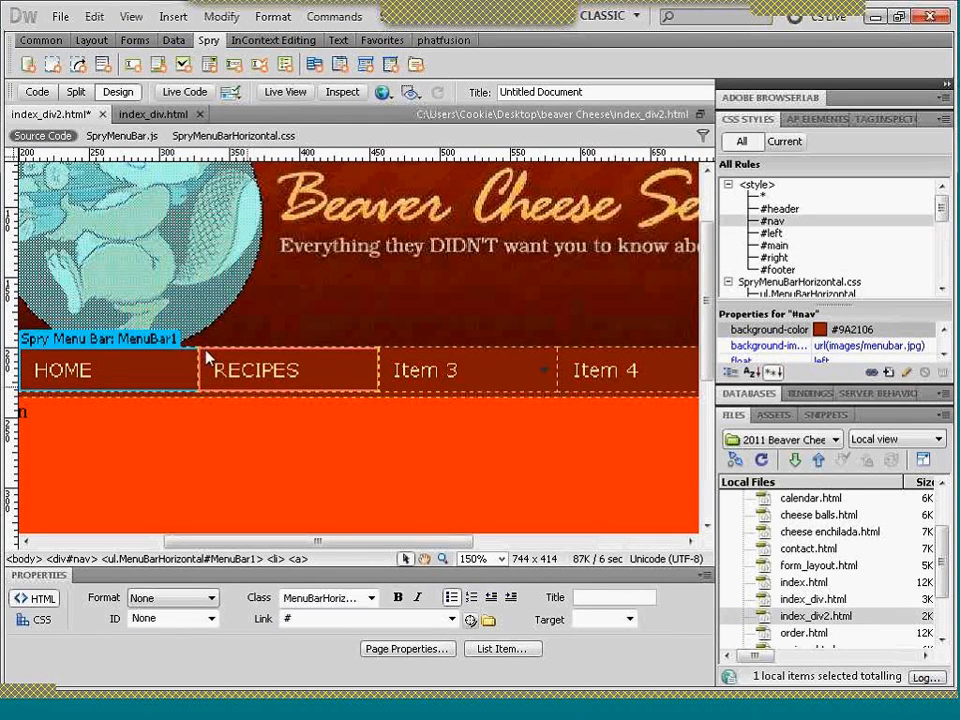
- Link the RECIPES menu item to recipes.html in the beaver Cheese folder
{"action": "left_click", "coordinate": [156, 340]}
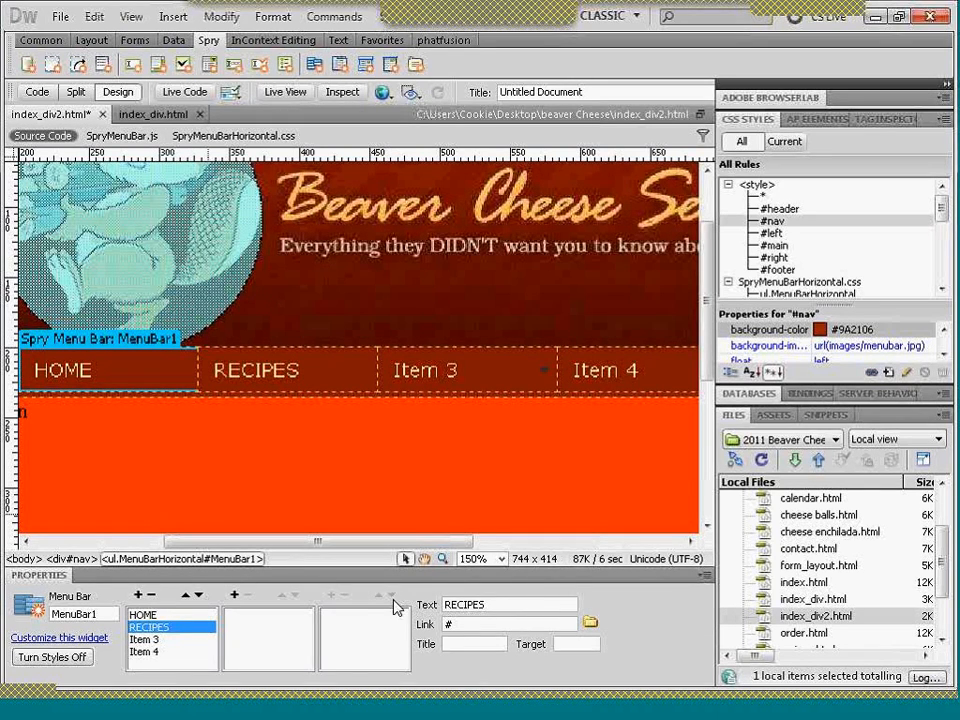
{"action": "left_click", "coordinate": [941, 568]}
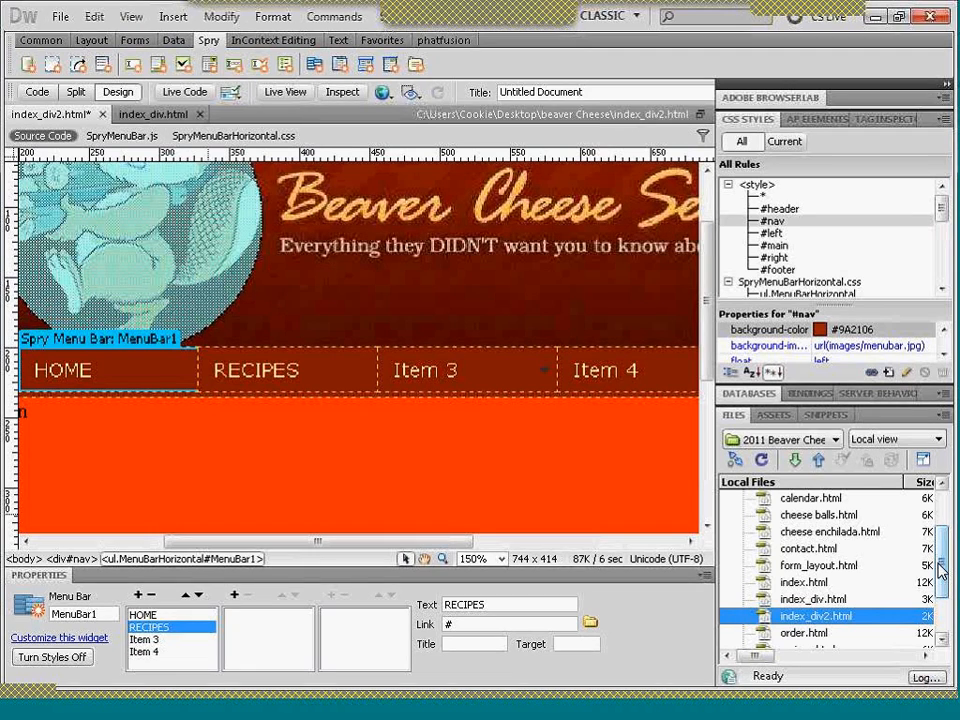
{"action": "left_click_drag", "start_coordinate": [940, 580], "coordinate": [942, 612]}
{"action": "left_click", "coordinate": [808, 599]}
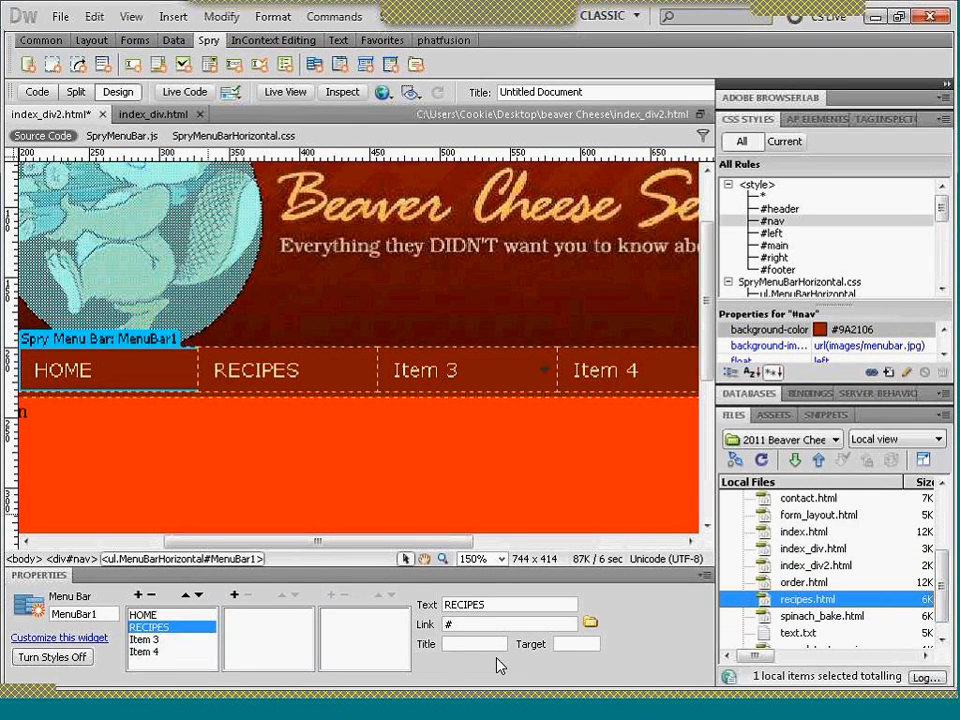
{"action": "left_click", "coordinate": [590, 624]}
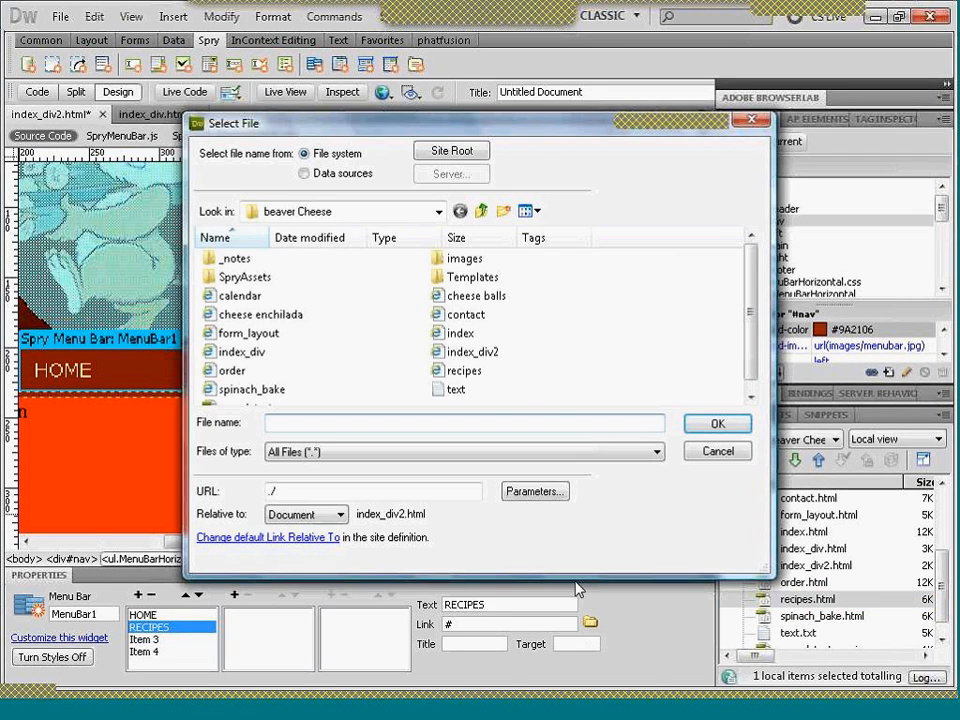
{"action": "double_click", "coordinate": [472, 375]}
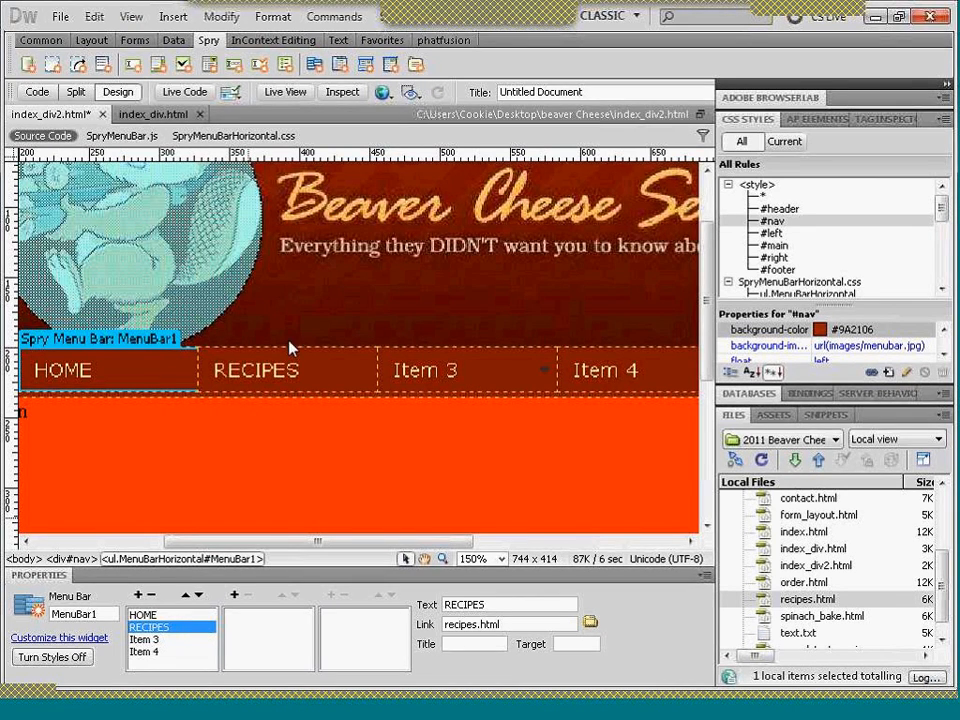
- Add a submenu item named Enchilada under RECIPES
{"action": "left_click", "coordinate": [236, 598]}
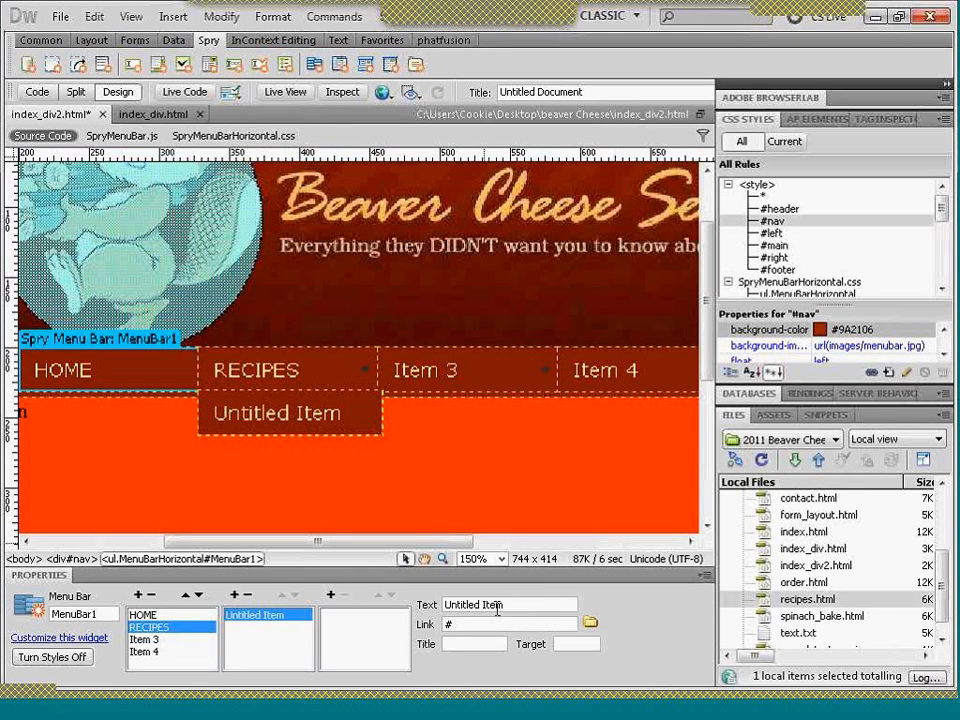
{"action": "left_click_drag", "start_coordinate": [515, 606], "coordinate": [445, 607]}
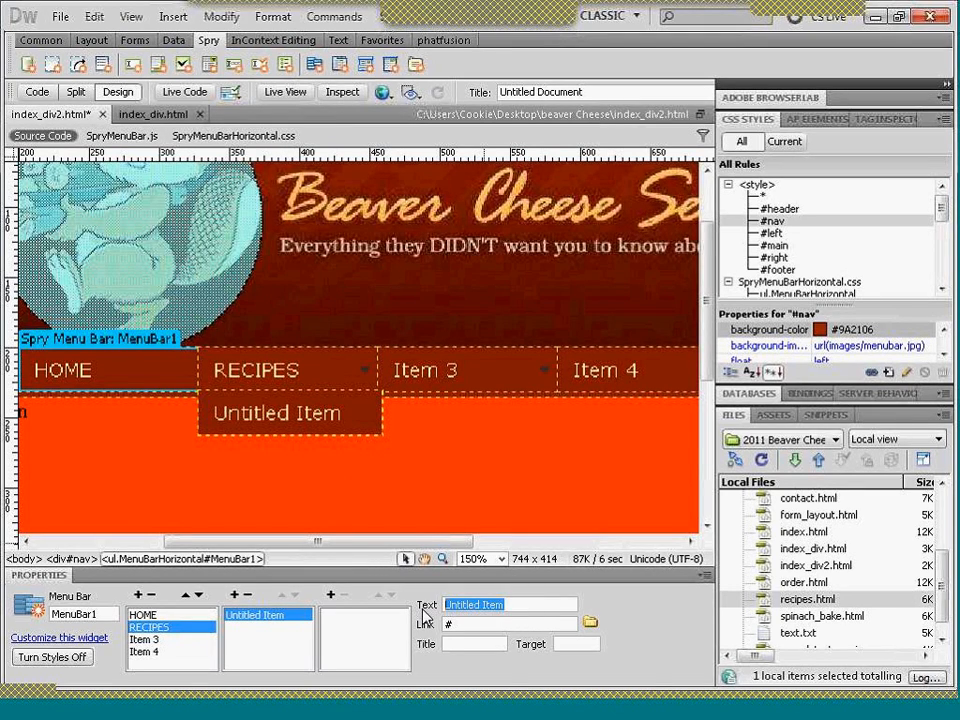
{"action": "type", "text": "e"}
{"action": "type", "text": "CHI"}
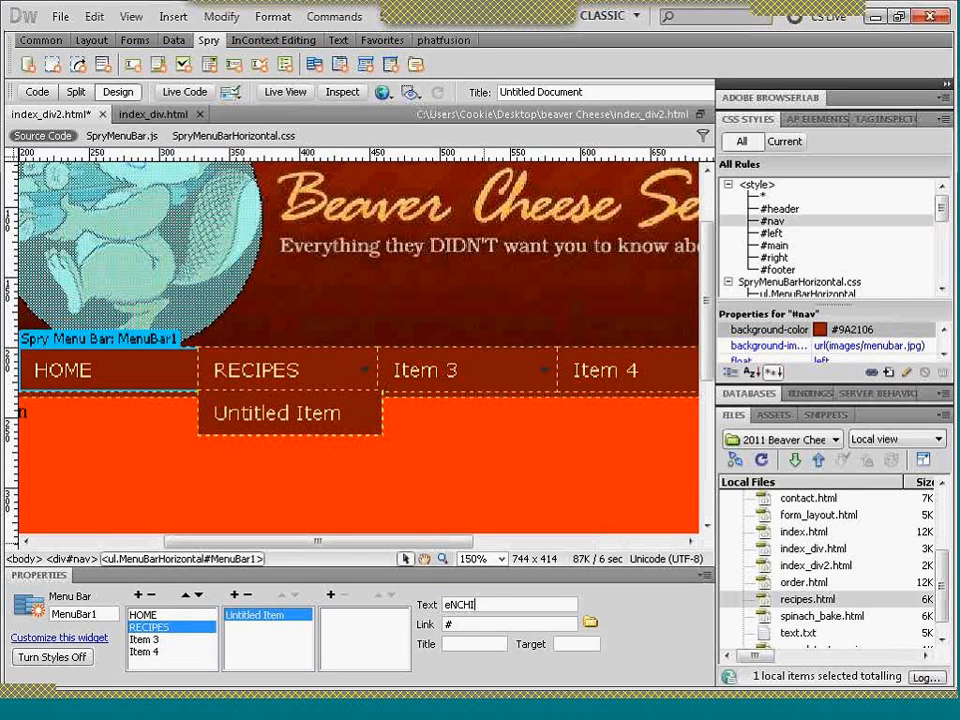
{"action": "type", "text": "LADA"}
{"action": "key", "text": "BackSpace"}
{"action": "key", "text": "BackSpace"}
{"action": "key", "text": "BackSpace"}
{"action": "key", "text": "BackSpace"}
{"action": "key", "text": "BackSpace"}
{"action": "key", "text": "BackSpace"}
{"action": "key", "text": "BackSpace"}
{"action": "key", "text": "BackSpace"}
{"action": "key", "text": "BackSpace"}
{"action": "type", "text": "Enchilda"}
{"action": "key", "text": "BackSpace"}
{"action": "key", "text": "BackSpace"}
{"action": "type", "text": "ada"}
{"action": "key", "text": "Tab"}
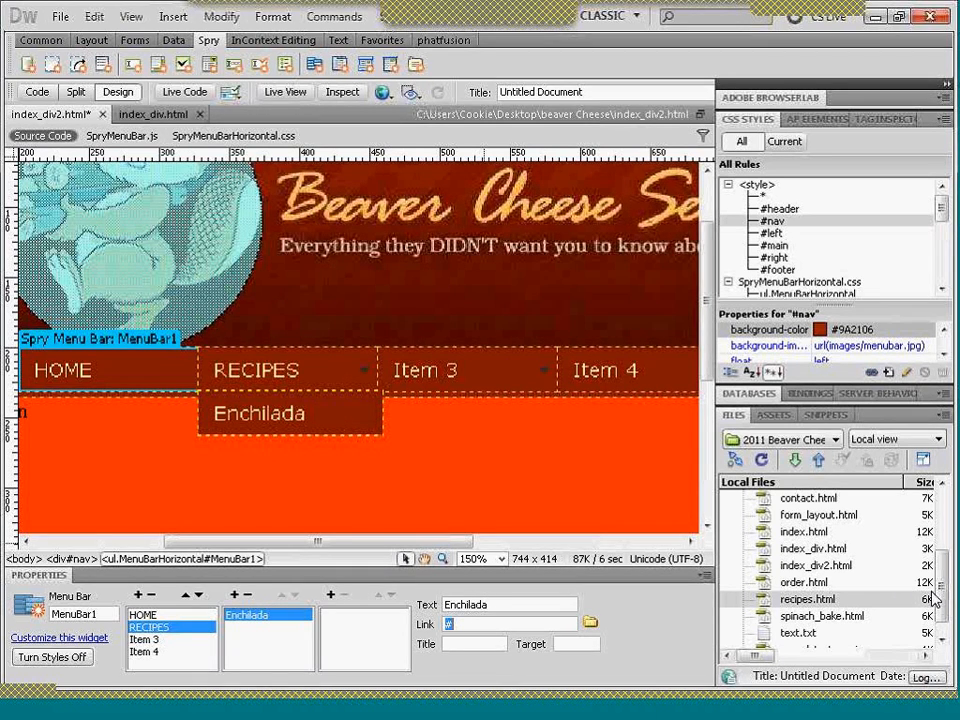
- Link the Enchilada submenu item to cheese enchilada.html
{"action": "left_click_drag", "start_coordinate": [938, 581], "coordinate": [939, 563]}
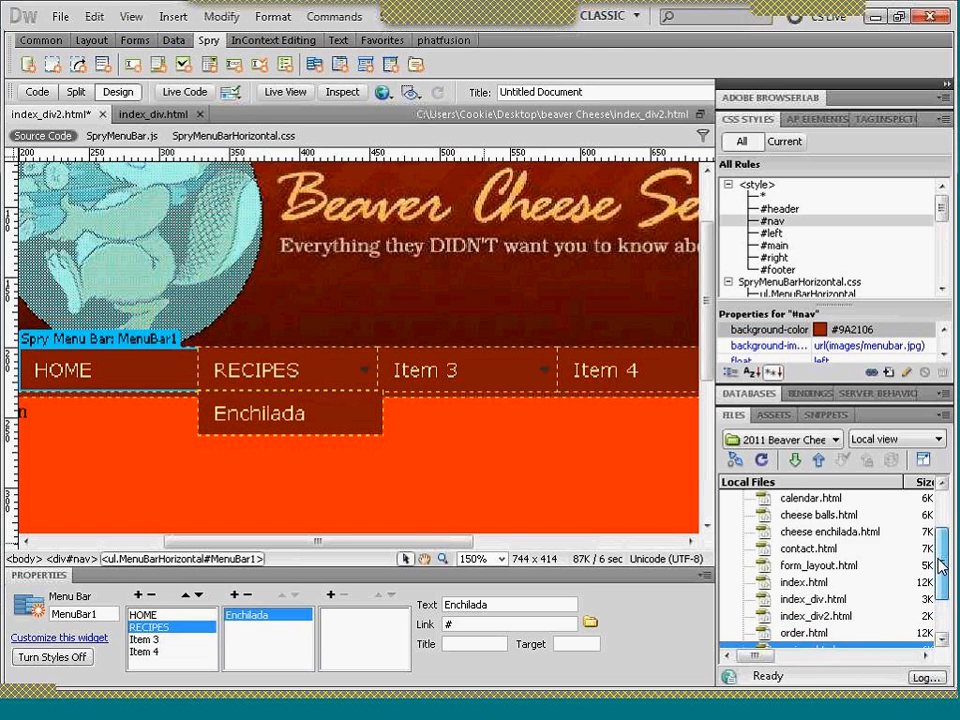
{"action": "left_click", "coordinate": [590, 623]}
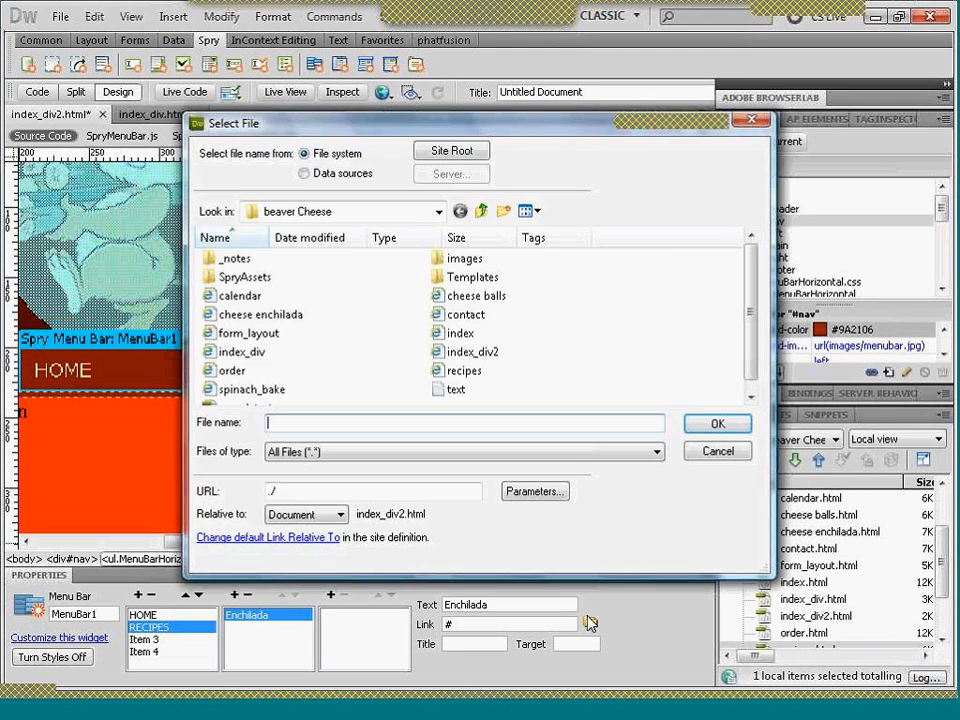
{"action": "type", "text": "c"}
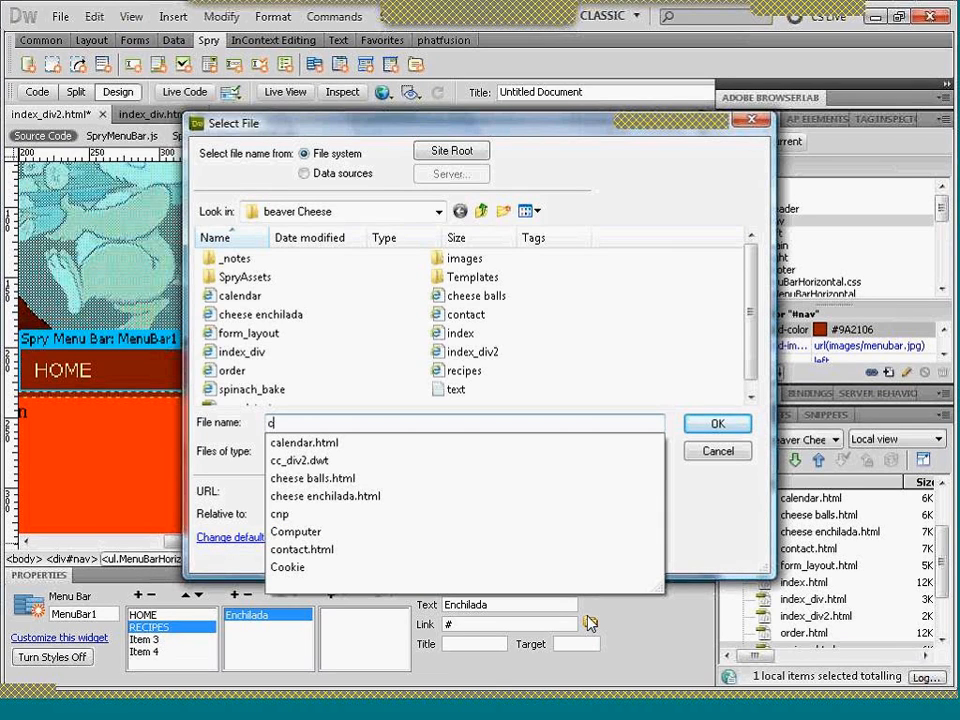
{"action": "type", "text": "he"}
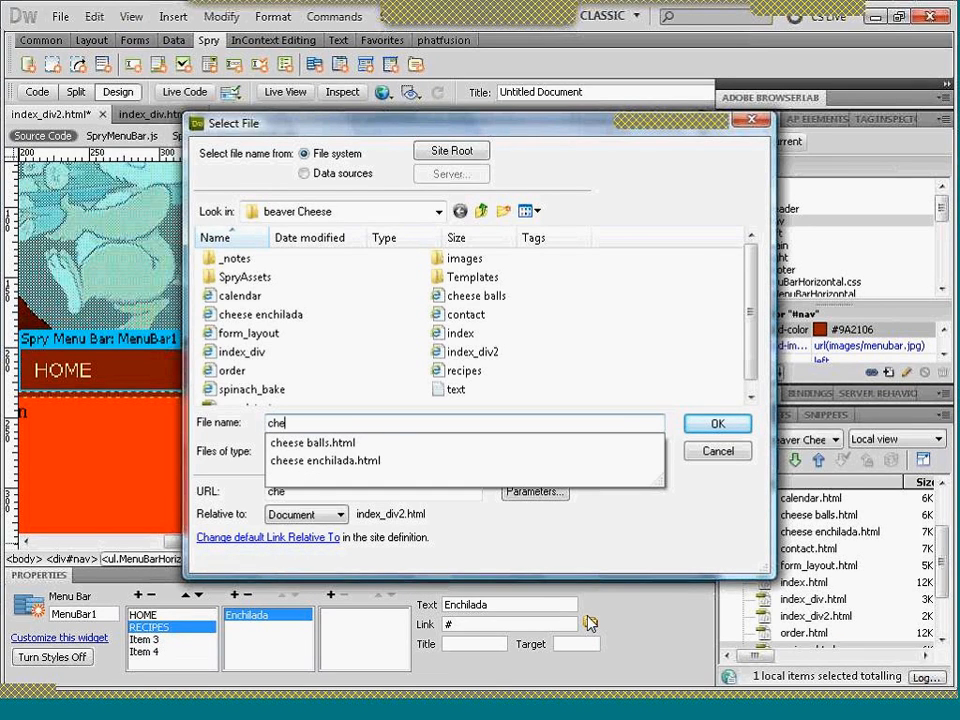
{"action": "left_click", "coordinate": [400, 462]}
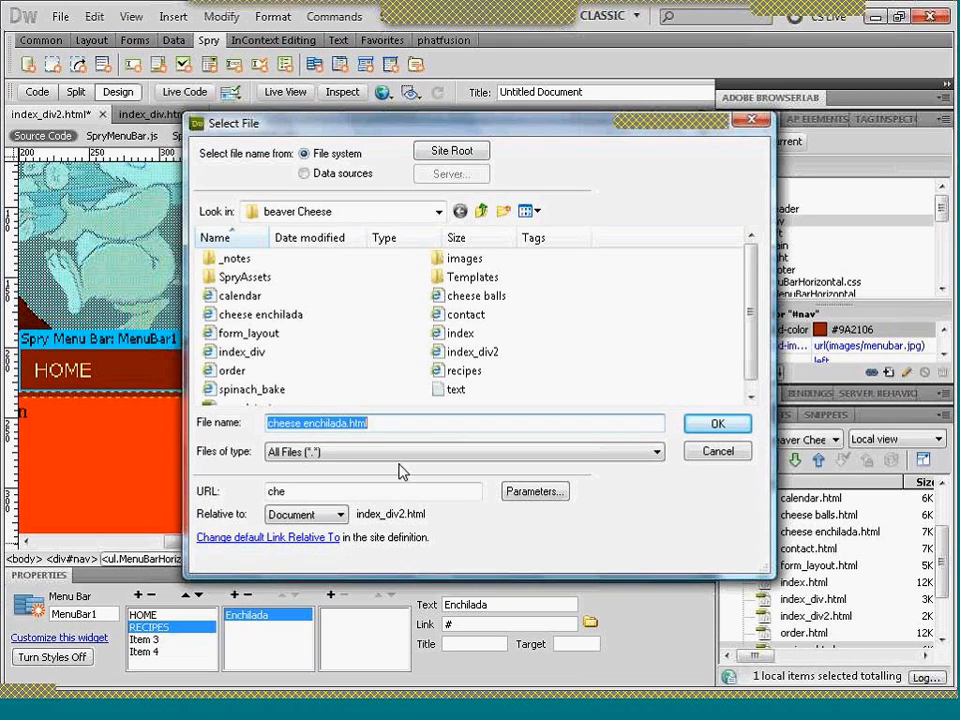
{"action": "left_click", "coordinate": [710, 428]}
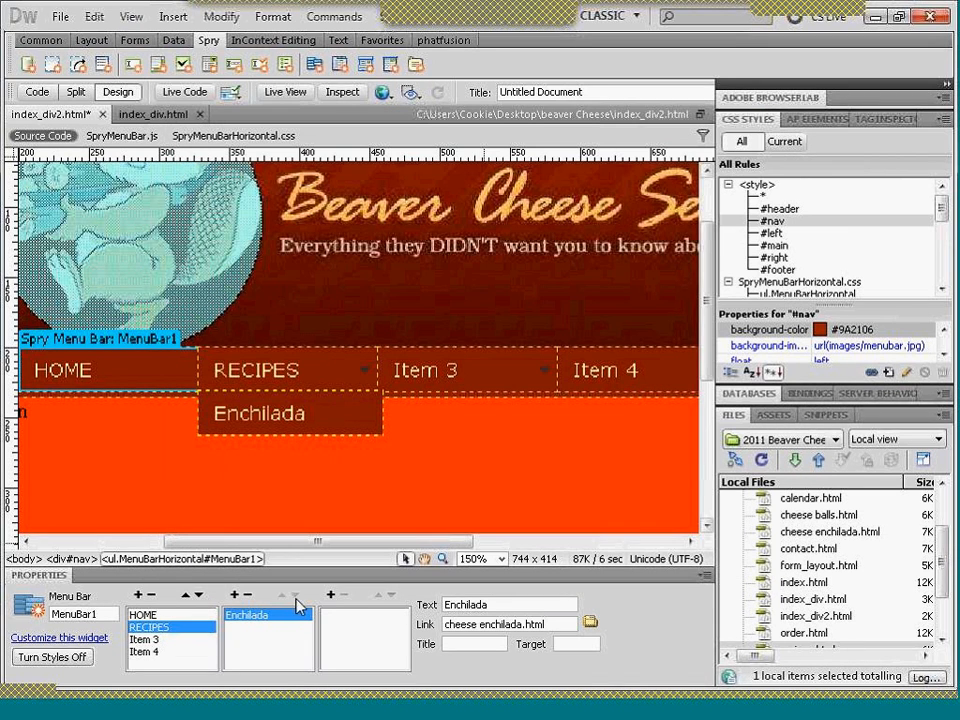
- Add a second submenu item named Cheese Balls under RECIPES
{"action": "left_click", "coordinate": [236, 597]}
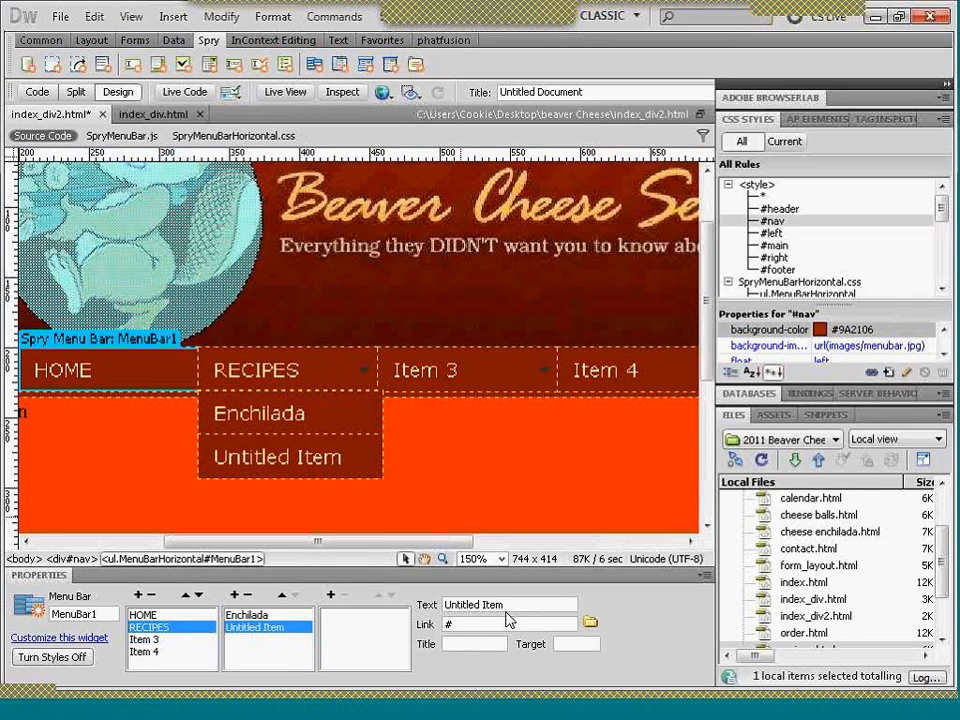
{"action": "left_click_drag", "start_coordinate": [506, 604], "coordinate": [444, 605]}
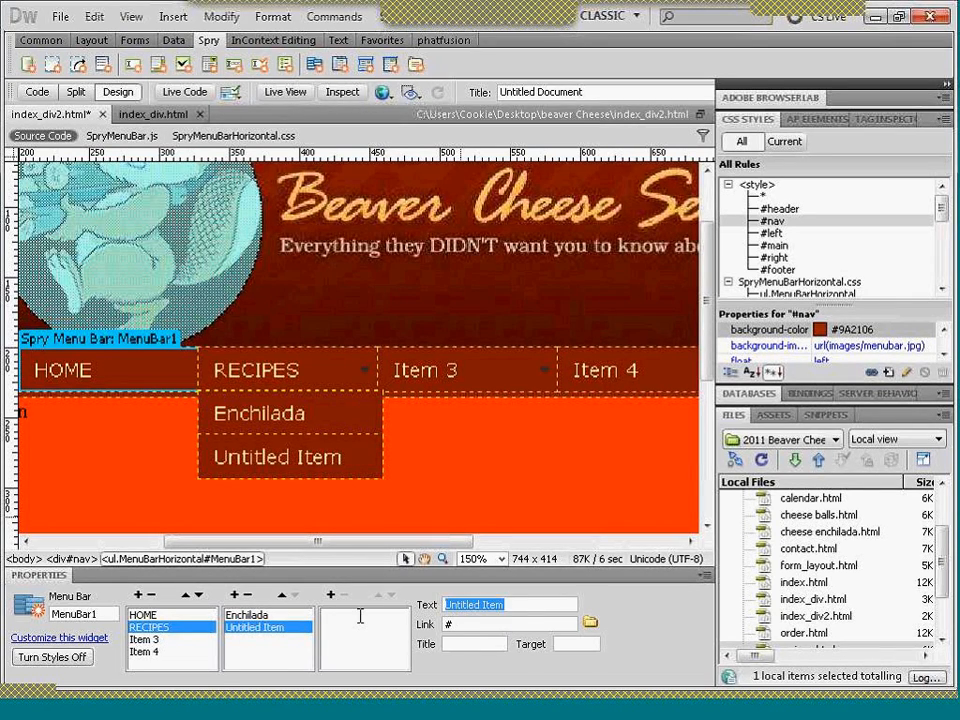
{"action": "type", "text": "Cheese "}
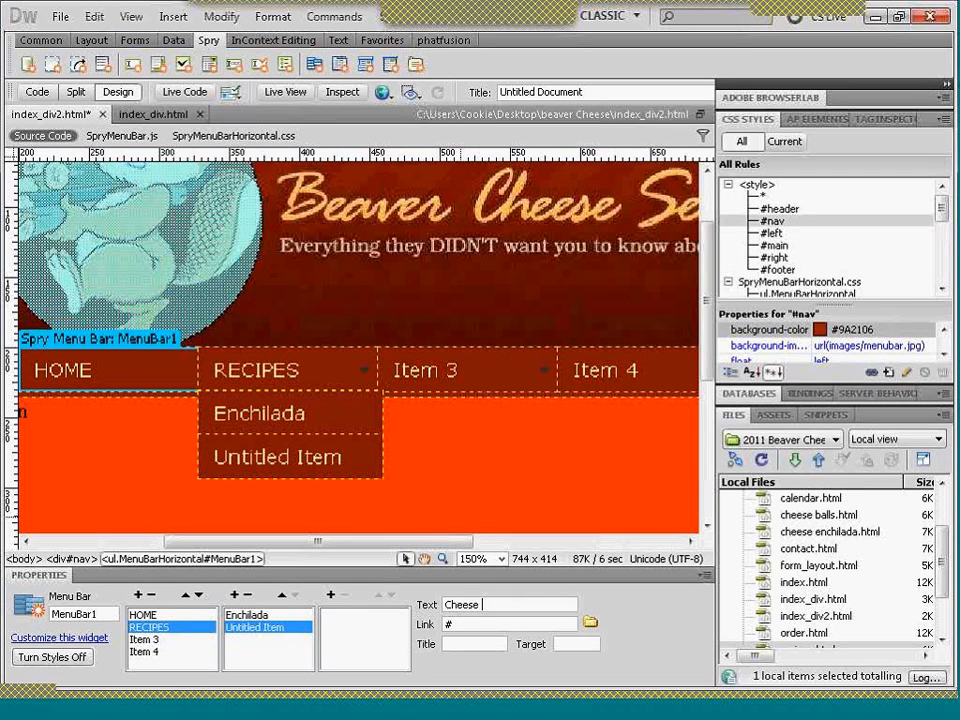
{"action": "type", "text": "Balls"}
- Link the Cheese Balls submenu item to cheese balls.html
{"action": "left_click", "coordinate": [590, 624]}
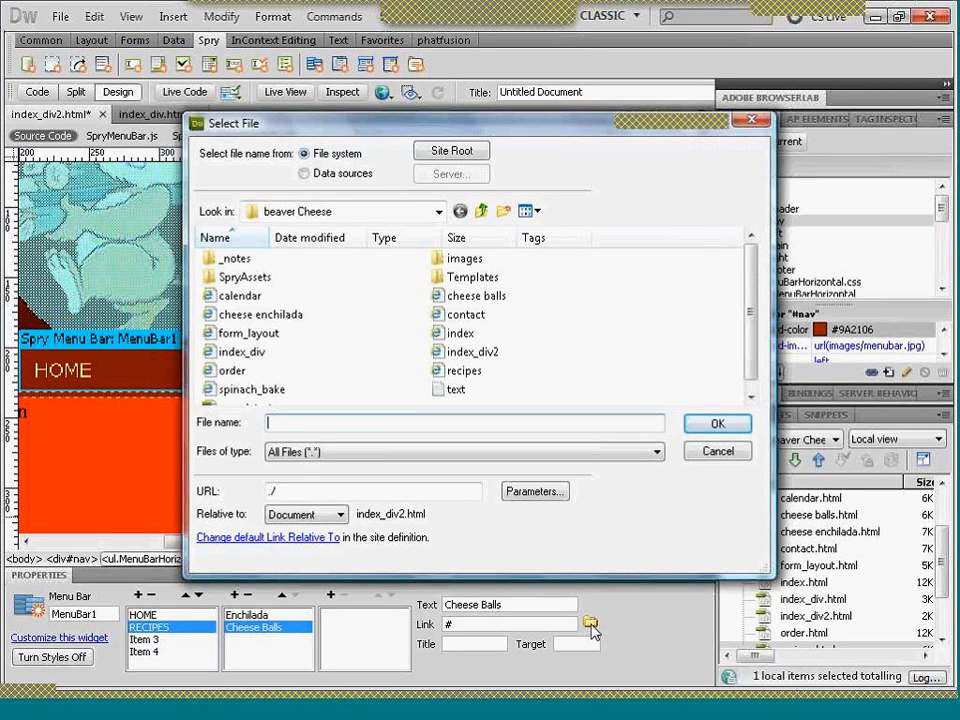
{"action": "type", "text": "ch"}
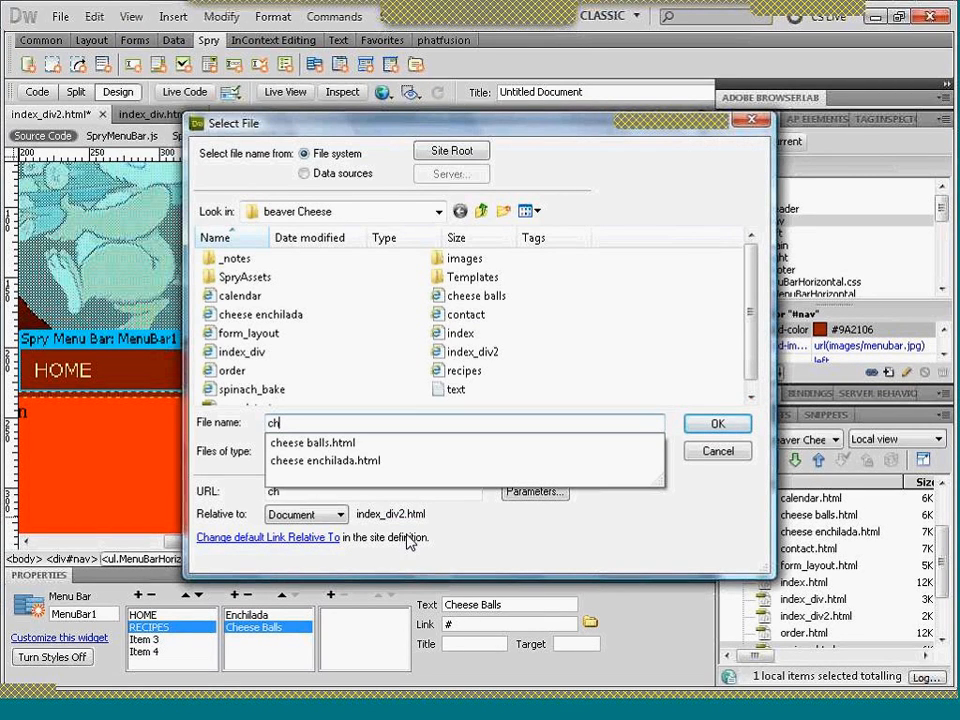
{"action": "left_click", "coordinate": [339, 443]}
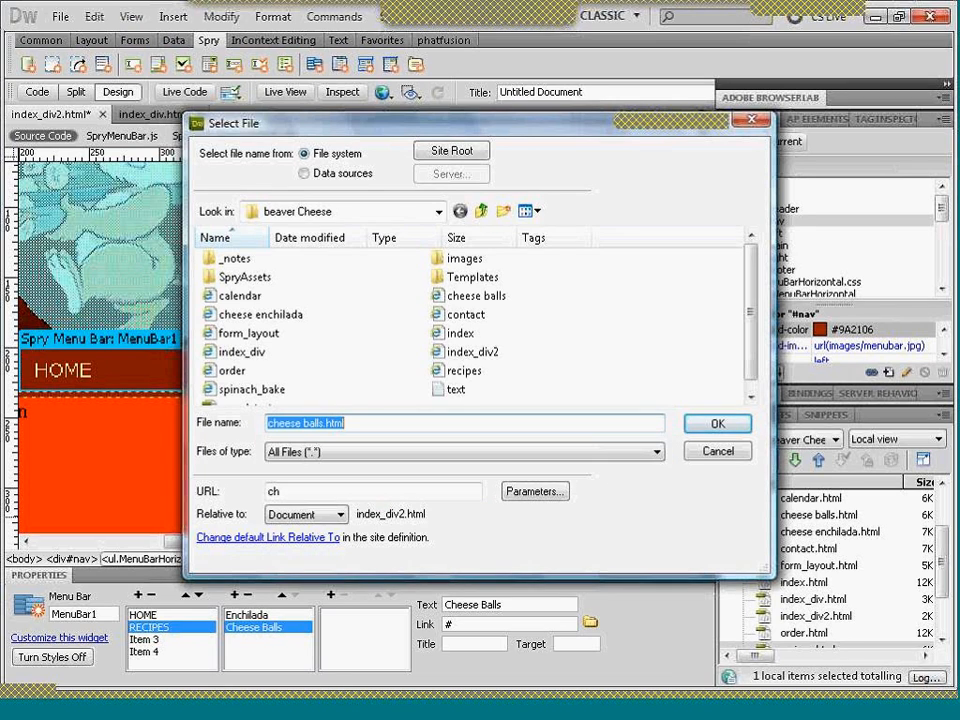
{"action": "left_click", "coordinate": [714, 424]}
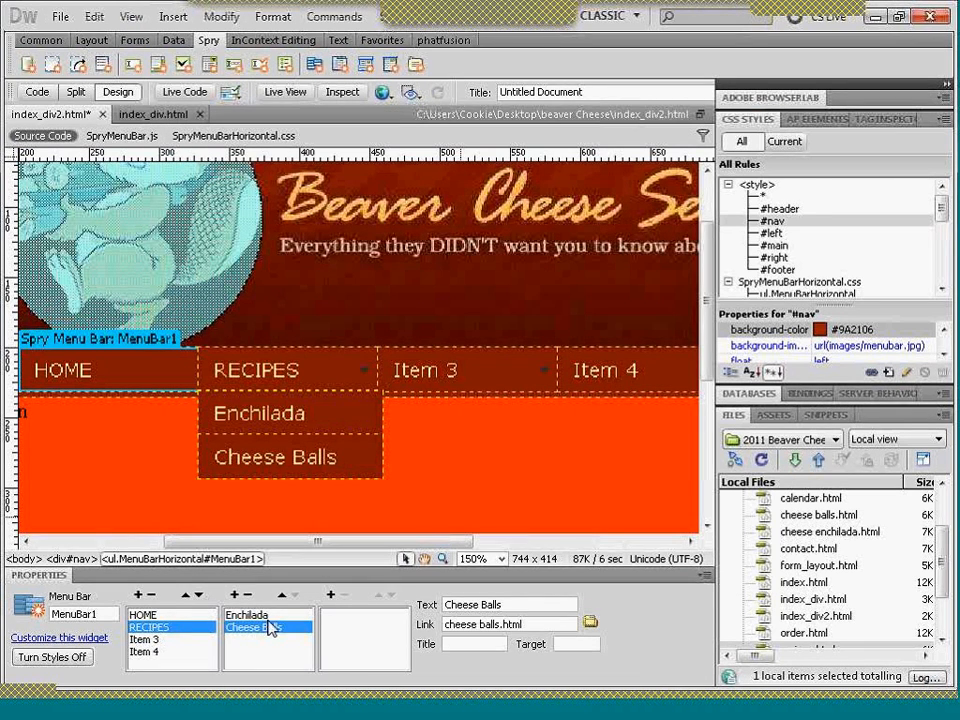
- Add a third submenu item under RECIPES and name it Spinach tarts
{"action": "left_click", "coordinate": [234, 596]}
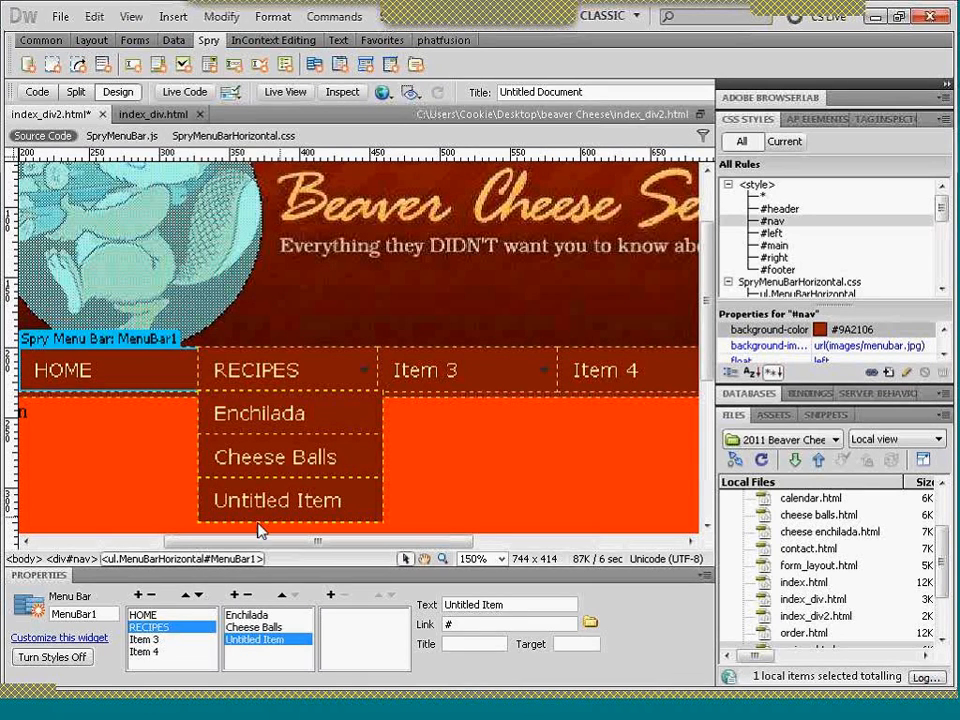
{"action": "left_click_drag", "start_coordinate": [338, 499], "coordinate": [210, 512]}
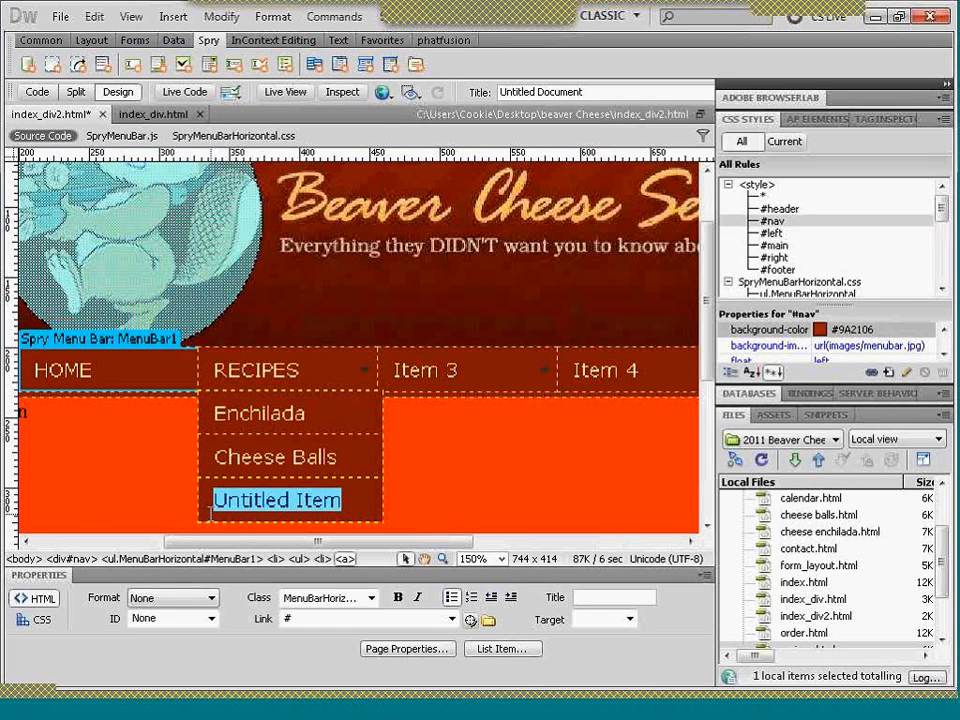
{"action": "type", "text": "Spinach tarts"}
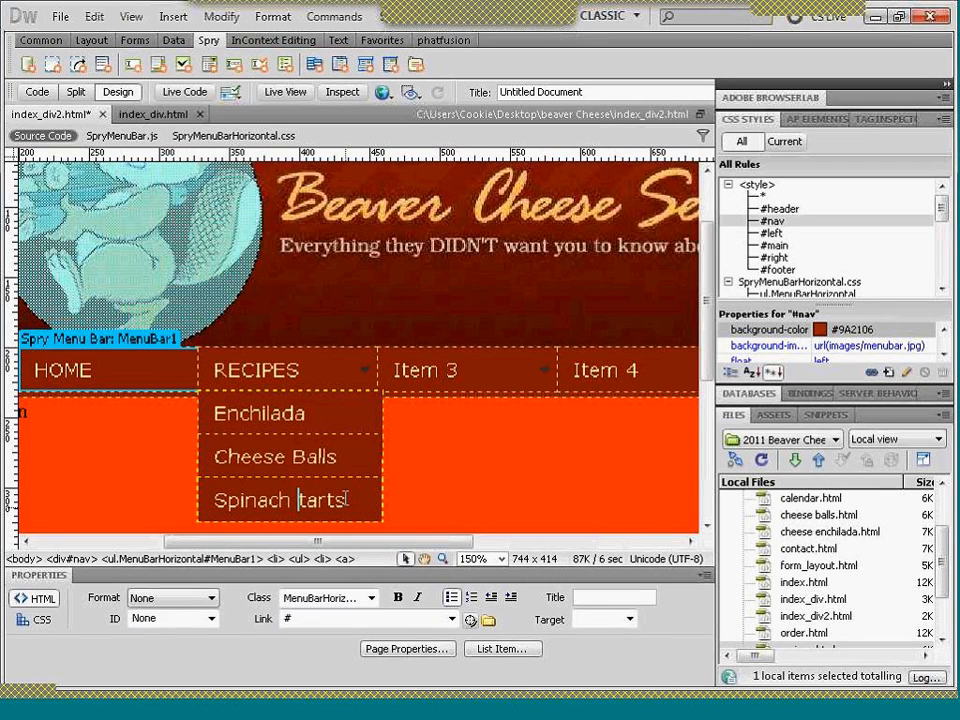
- Link the Spinach tarts submenu text to spinach_bake.html from the site's file list
{"action": "left_click_drag", "start_coordinate": [347, 499], "coordinate": [212, 498]}
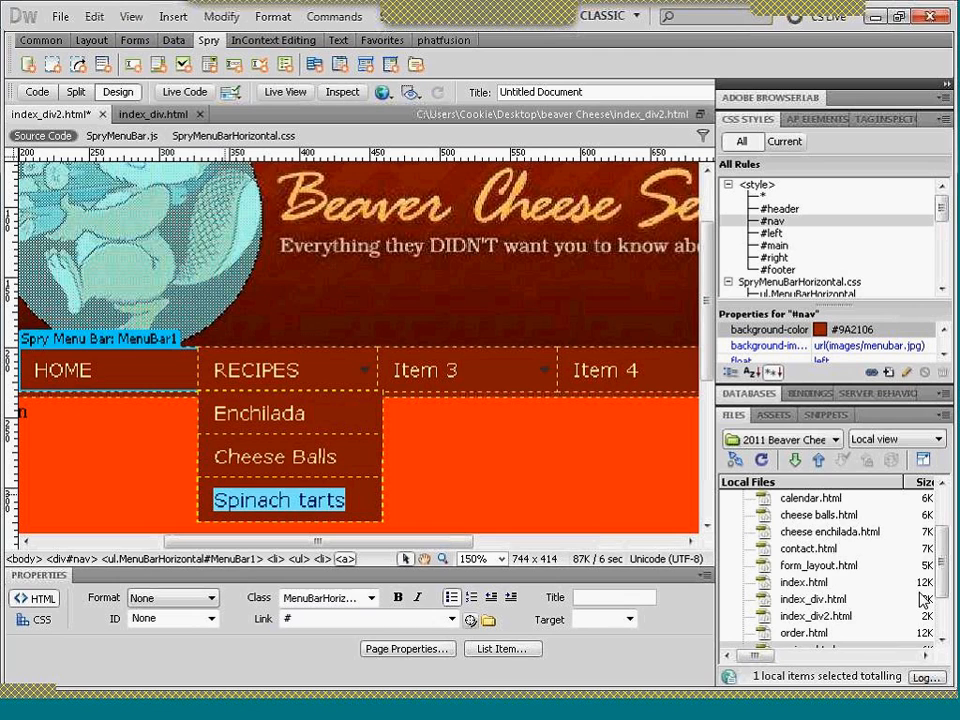
{"action": "left_click_drag", "start_coordinate": [940, 577], "coordinate": [943, 625]}
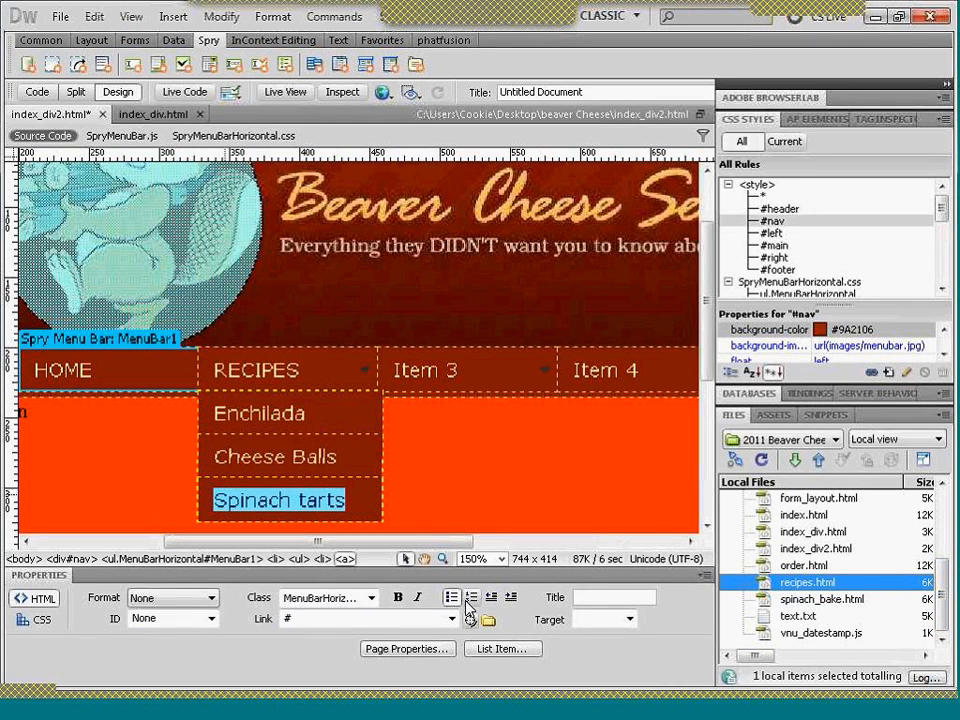
{"action": "left_click_drag", "start_coordinate": [471, 621], "coordinate": [818, 600]}
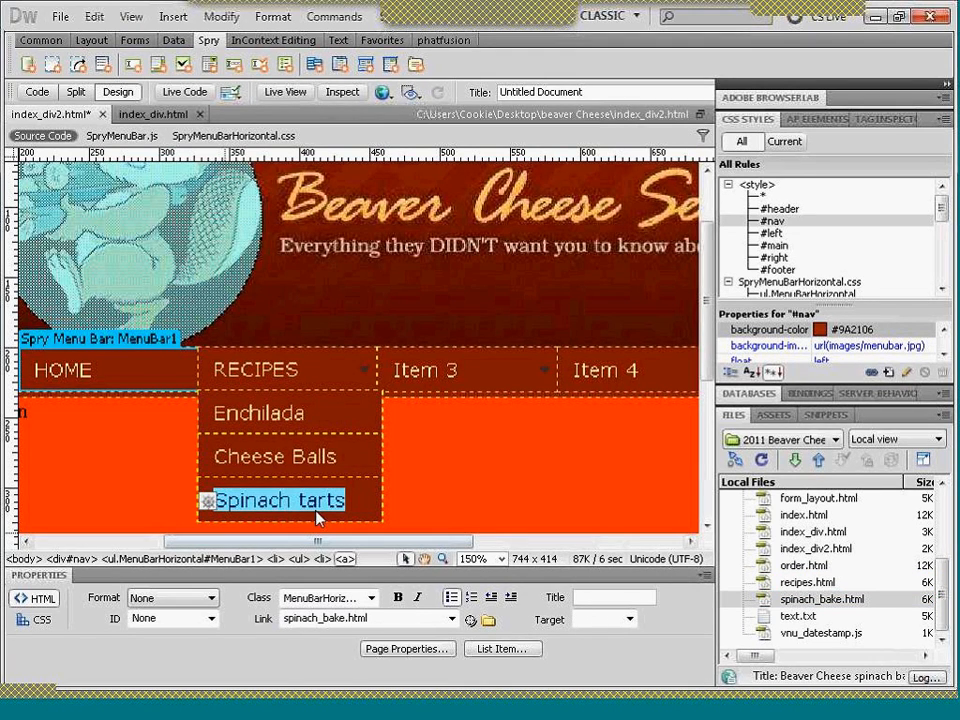
- Change the third RECIPES submenu item's text to Spinach bake directly on the page
{"action": "left_click", "coordinate": [302, 500]}
{"action": "left_click_drag", "start_coordinate": [304, 499], "coordinate": [348, 502]}
{"action": "type", "text": "bake"}
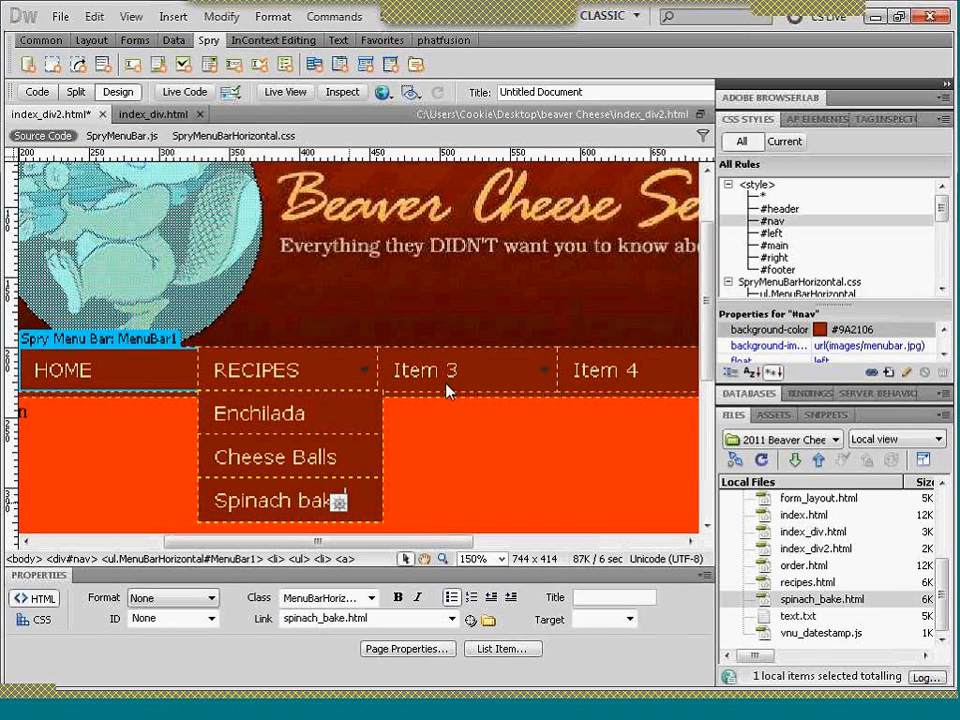
- Rename the menu bar's Item 3 to ORDER NOW
{"action": "left_click", "coordinate": [147, 342]}
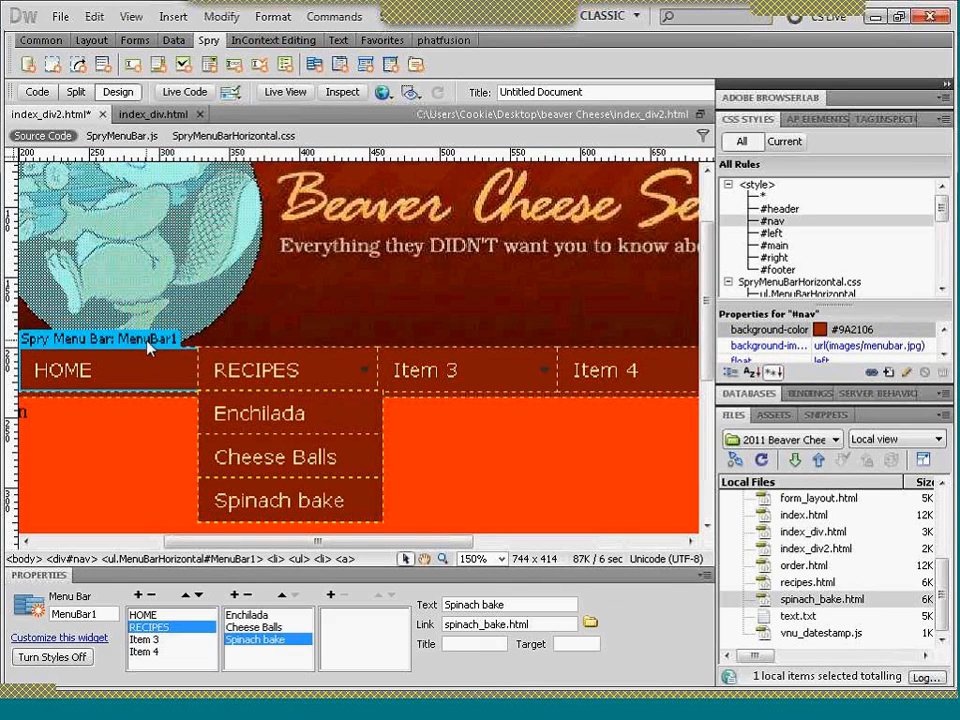
{"action": "left_click", "coordinate": [155, 641]}
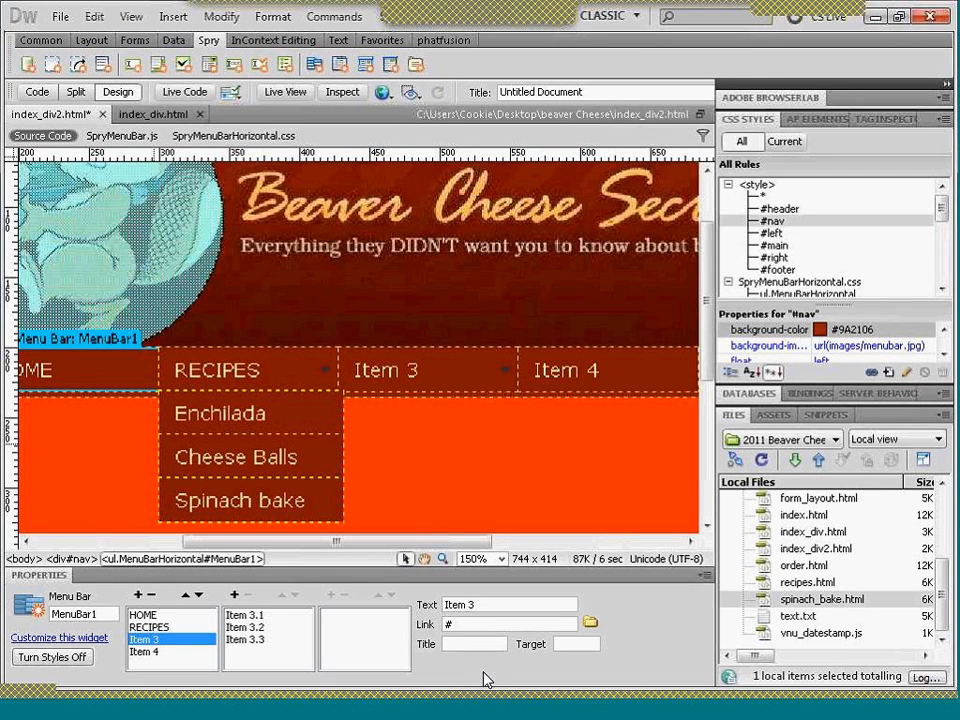
{"action": "left_click_drag", "start_coordinate": [476, 605], "coordinate": [422, 607]}
{"action": "type", "text": "ORDER NOW"}
{"action": "key", "text": "Tab"}
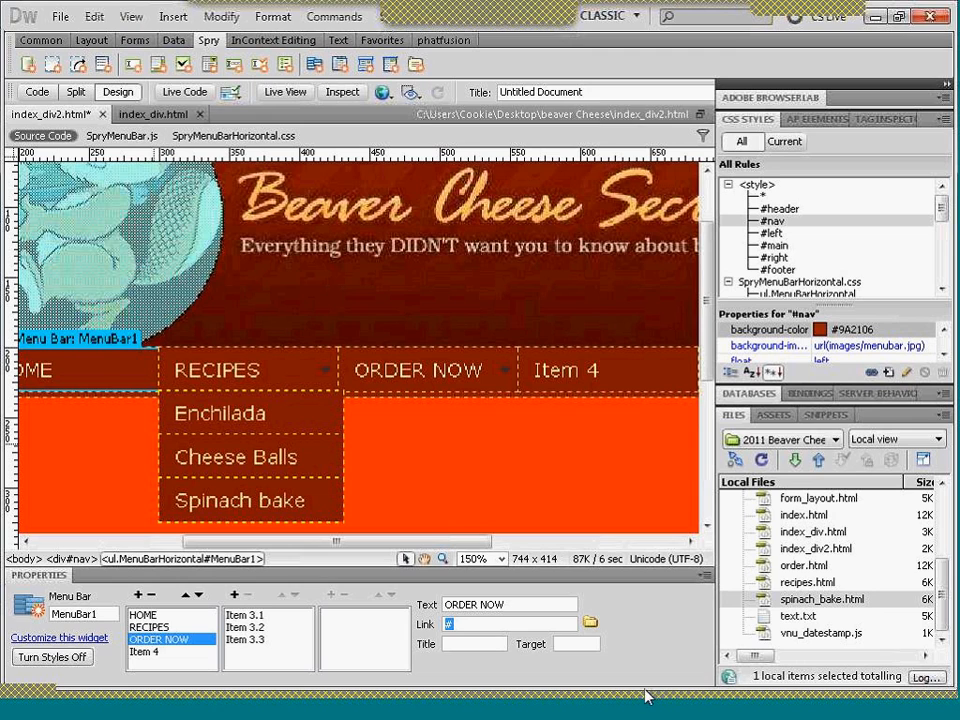
- Link the ORDER NOW menu item to order.html from the site folder
{"action": "left_click", "coordinate": [590, 622]}
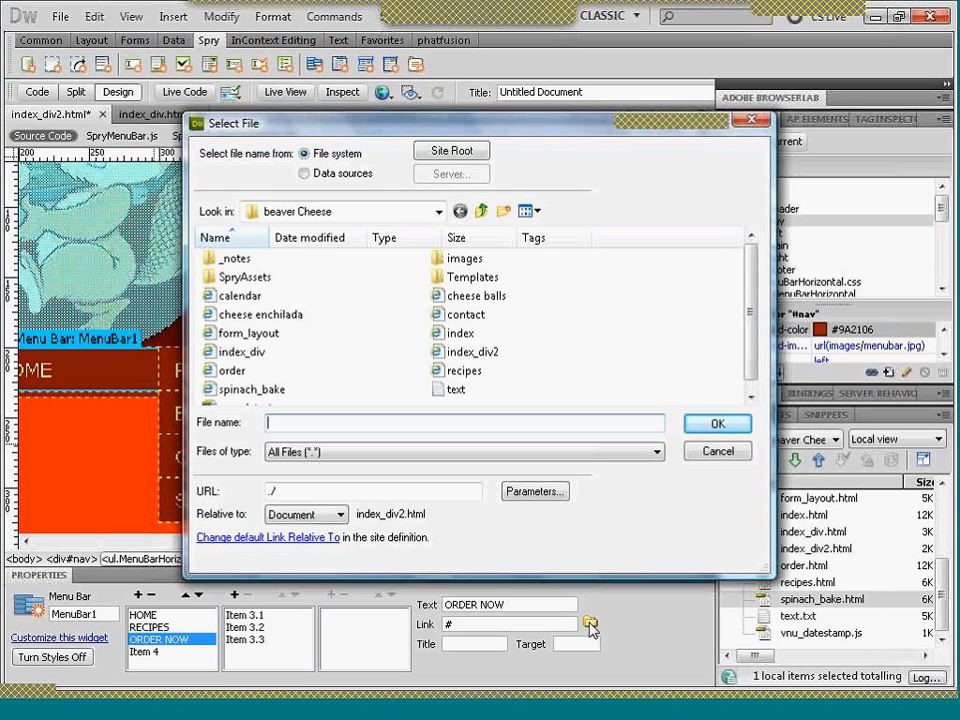
{"action": "type", "text": "o"}
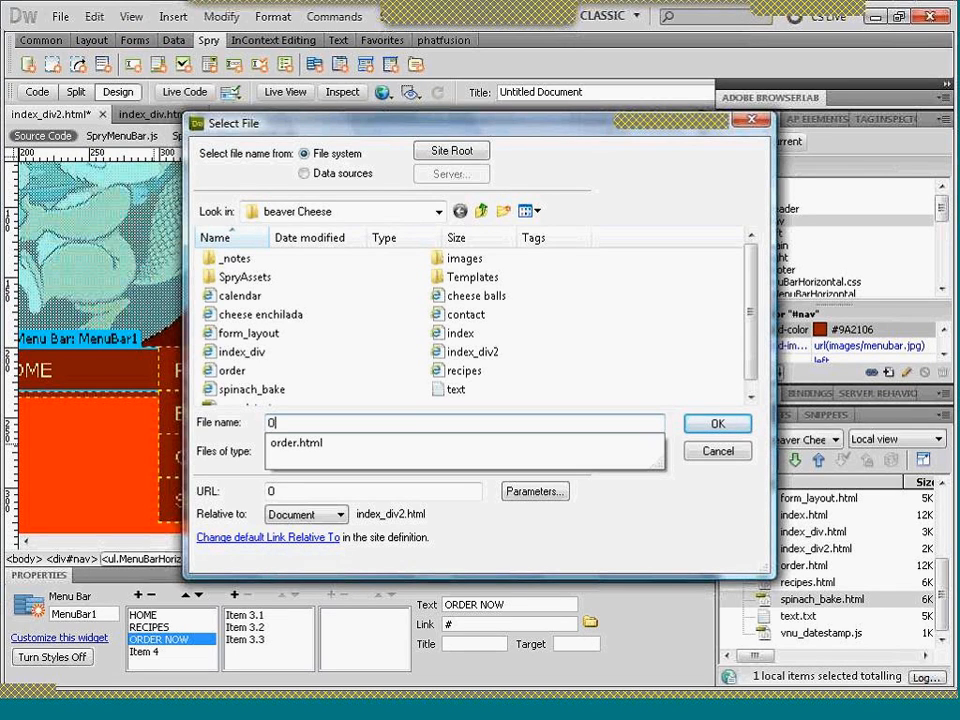
{"action": "left_click", "coordinate": [435, 447]}
{"action": "left_click", "coordinate": [712, 425]}
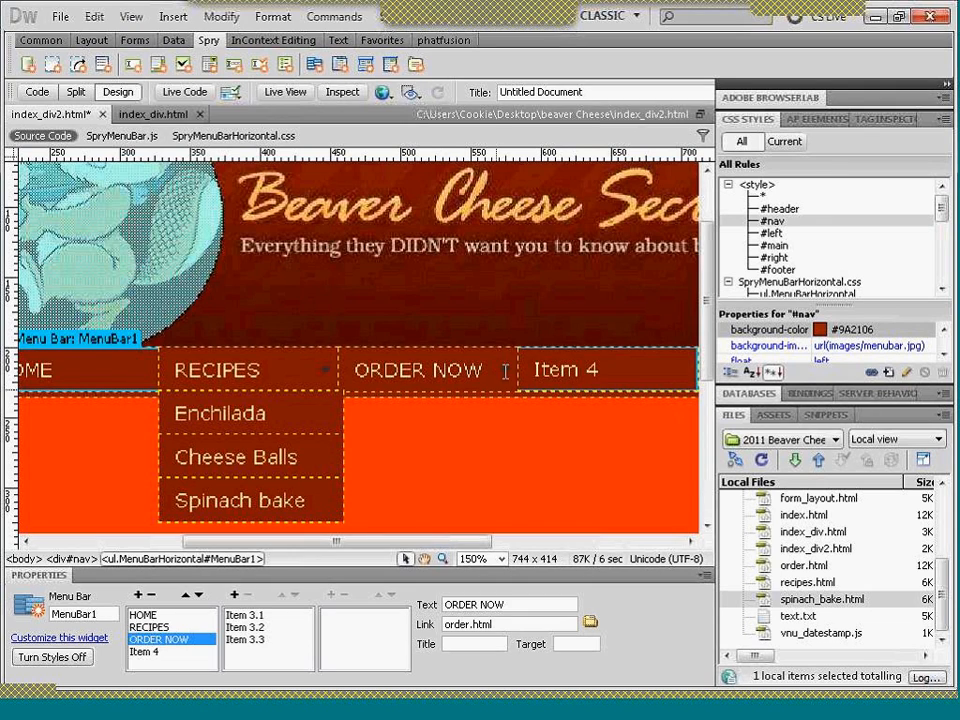
- Delete submenu items 3.1, 3.2 and 3.3 under ORDER NOW, including their child items
{"action": "left_click", "coordinate": [240, 615]}
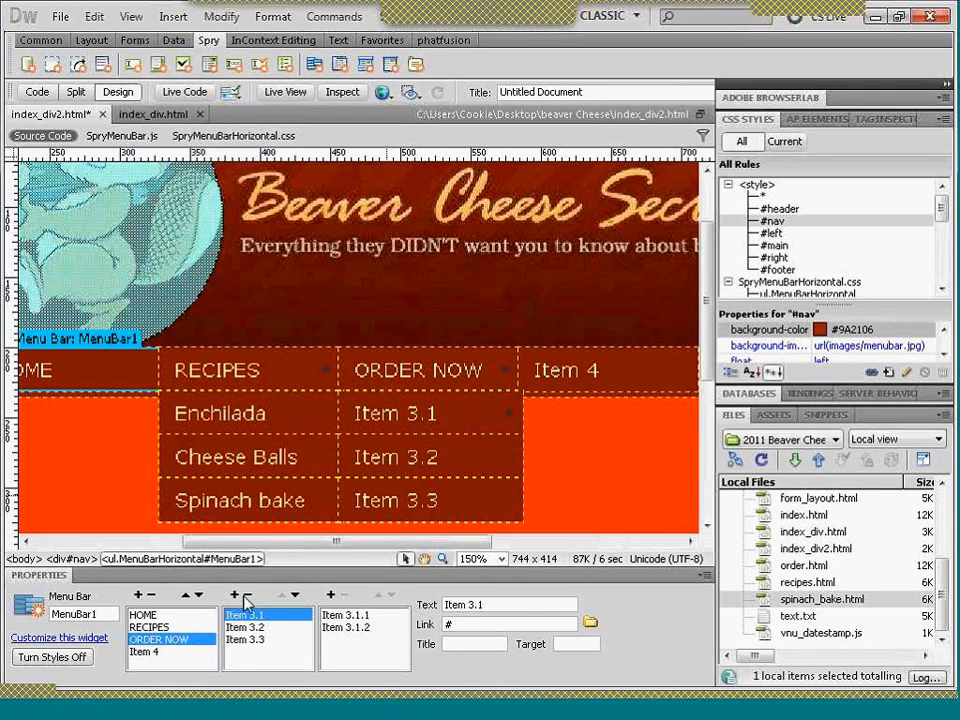
{"action": "left_click", "coordinate": [246, 596]}
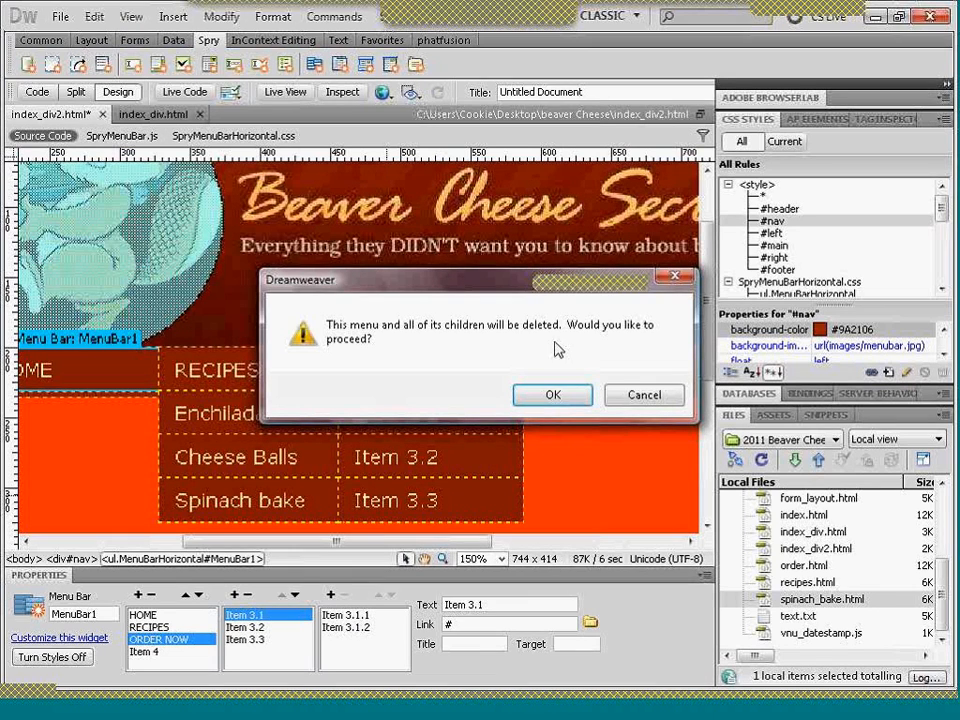
{"action": "left_click", "coordinate": [558, 396]}
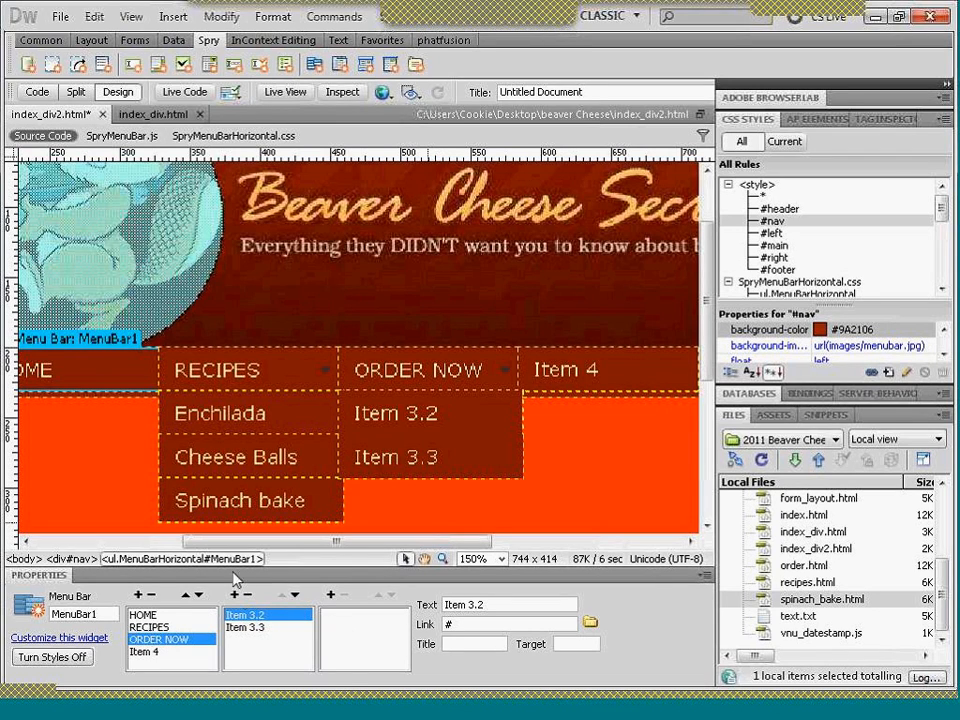
{"action": "left_click", "coordinate": [248, 596]}
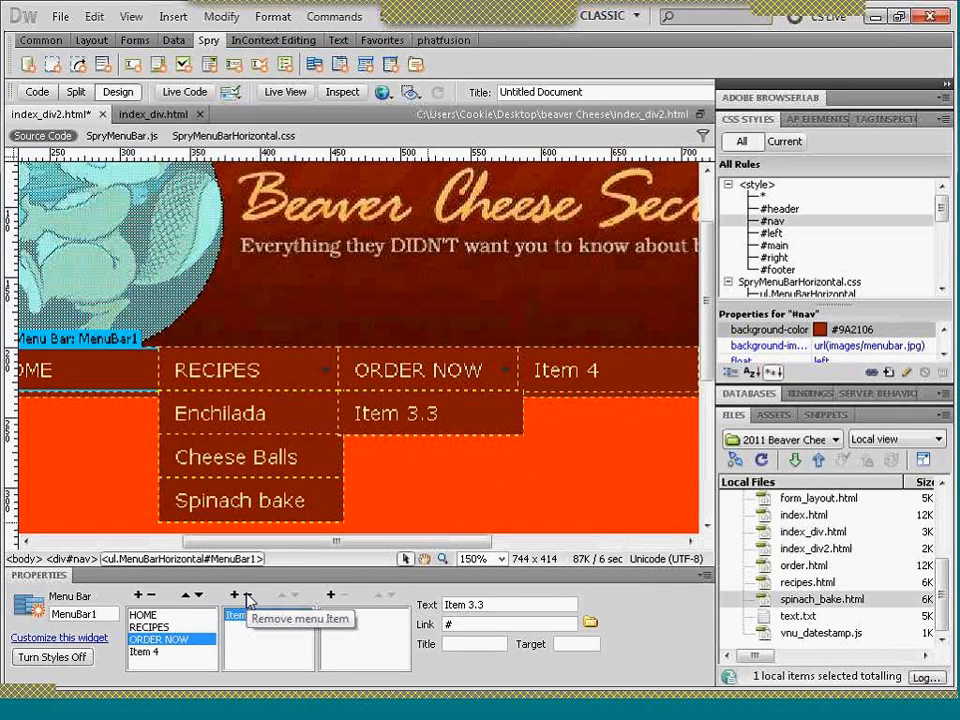
{"action": "left_click", "coordinate": [248, 596]}
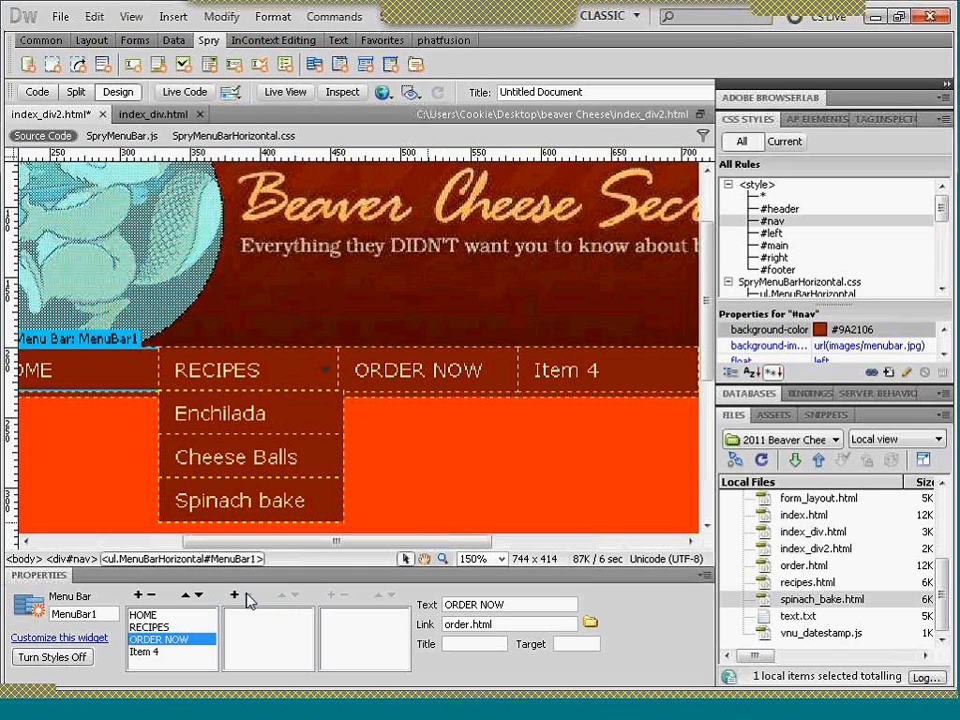
- Rename the menu bar's Item 4 to CALENDAR
{"action": "left_click", "coordinate": [150, 652]}
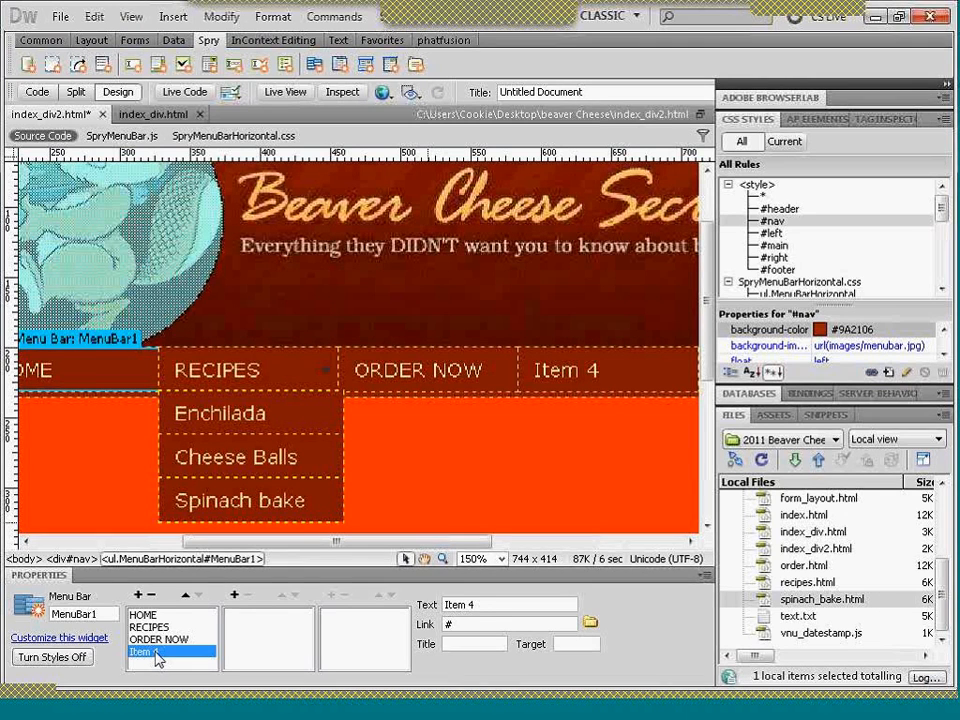
{"action": "key", "text": "Up"}
{"action": "key", "text": "Up"}
{"action": "left_click", "coordinate": [150, 652]}
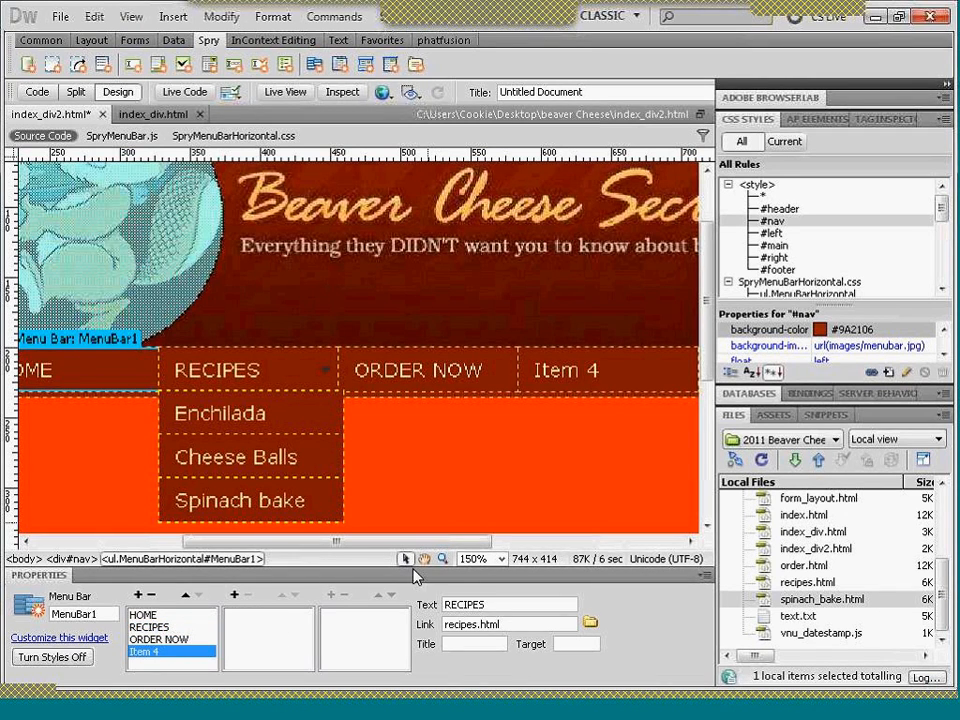
{"action": "triple_click", "coordinate": [464, 604]}
{"action": "type", "text": "CALENDAR"}
{"action": "key", "text": "Tab"}
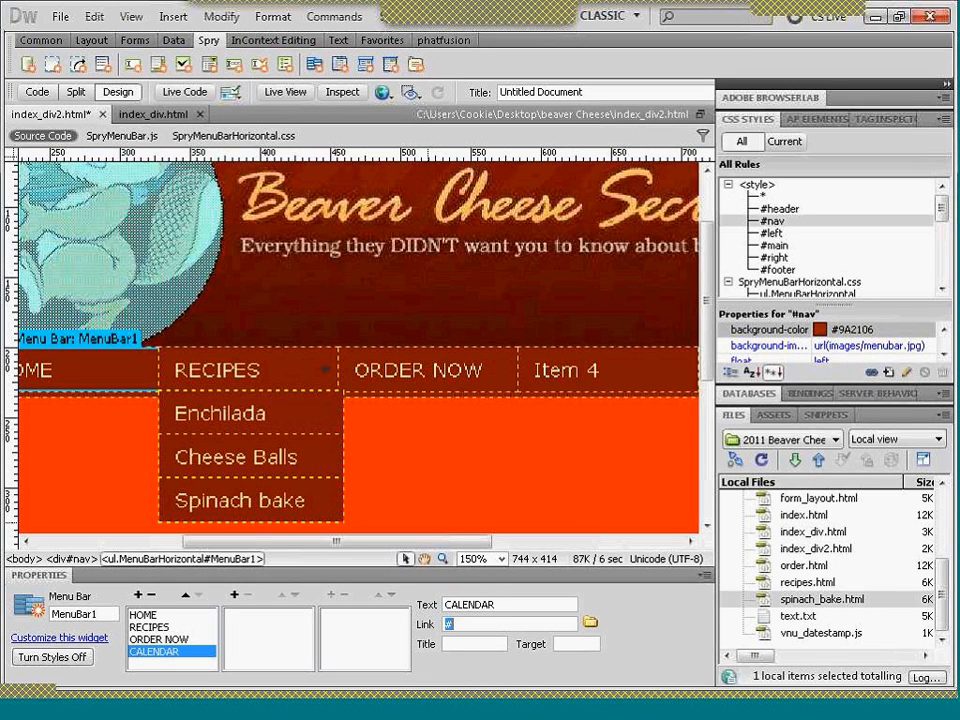
- Link the CALENDAR menu item to calendar.html from the site folder
{"action": "left_click", "coordinate": [590, 623]}
{"action": "type", "text": "CA"}
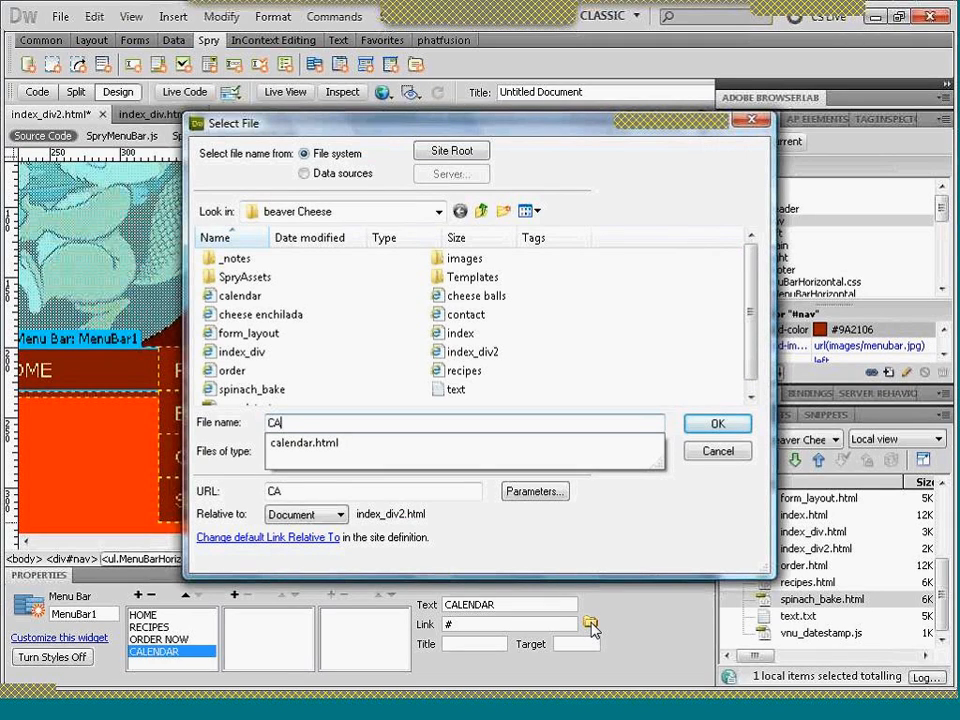
{"action": "type", "text": "L"}
{"action": "key", "text": "Return"}
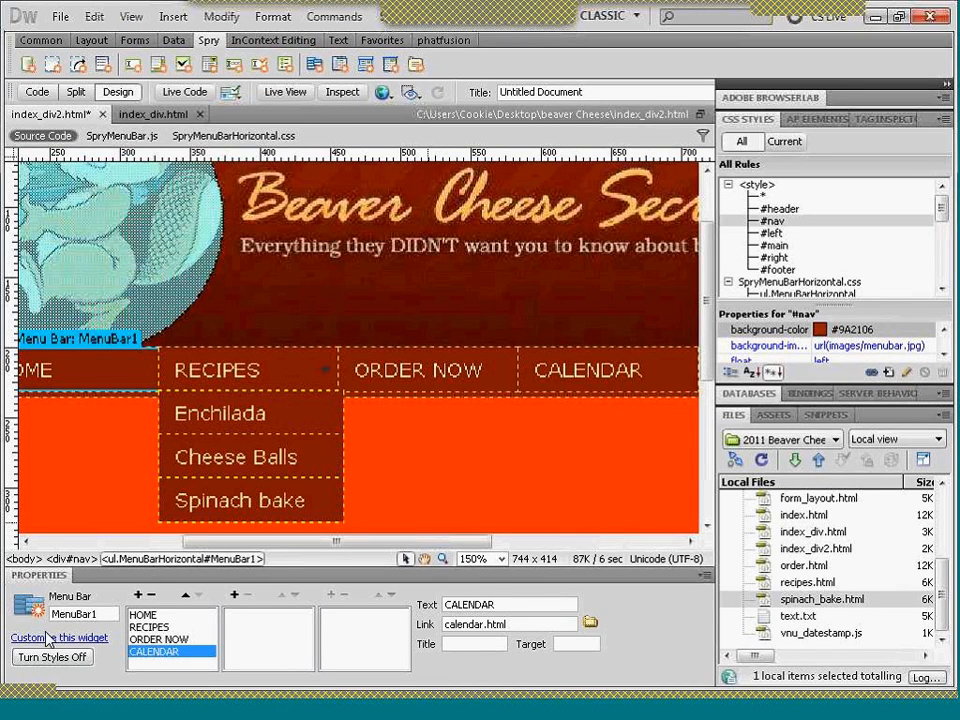
- Add a fifth top-level menu item after CALENDAR and try to name it CONTACT US
{"action": "left_click", "coordinate": [139, 596]}
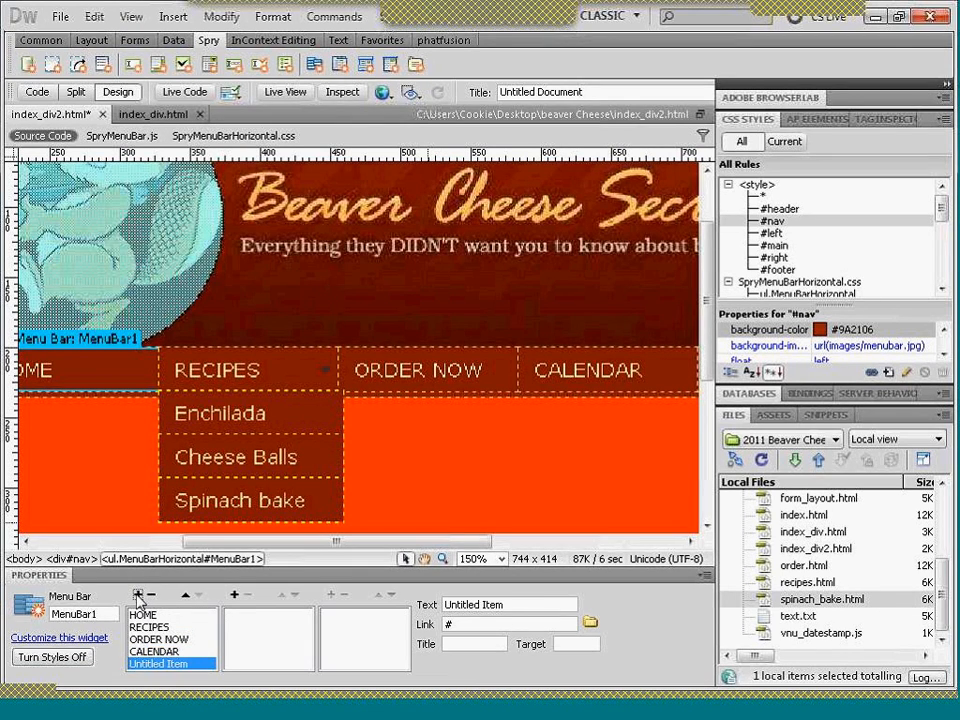
{"action": "key", "text": "Tab"}
{"action": "type", "text": "ONTACT US"}
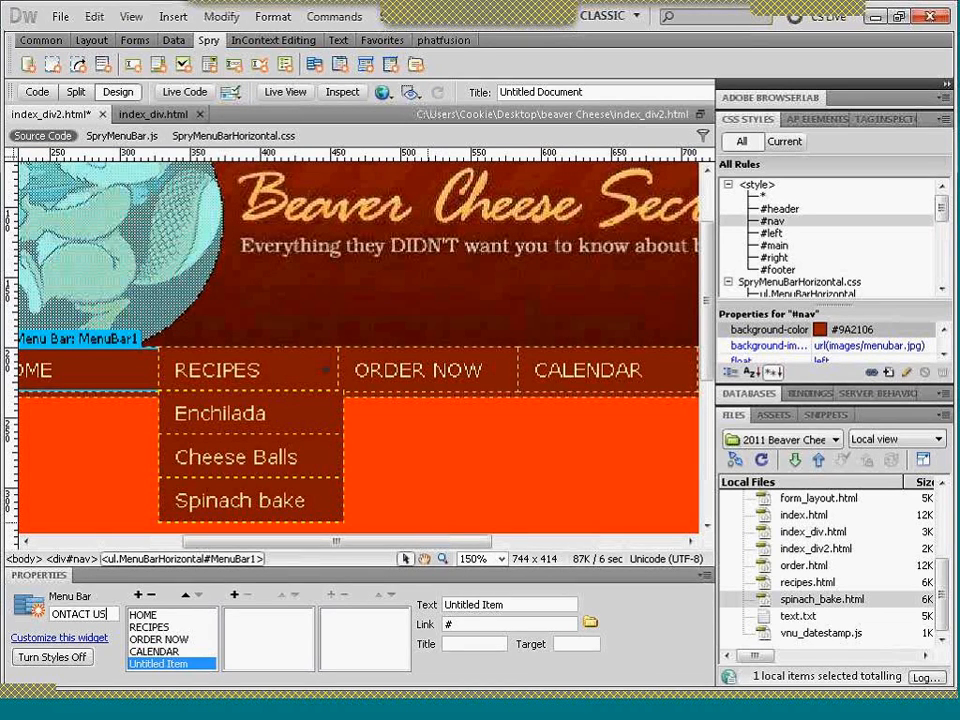
- Replace the mistaken text in the menu bar's own name with NAV
{"action": "key", "text": "BackSpace"}
{"action": "key", "text": "BackSpace"}
{"action": "key", "text": "BackSpace"}
{"action": "key", "text": "BackSpace"}
{"action": "key", "text": "BackSpace"}
{"action": "key", "text": "BackSpace"}
{"action": "key", "text": "BackSpace"}
{"action": "key", "text": "BackSpace"}
{"action": "key", "text": "BackSpace"}
{"action": "key", "text": "ctrl+z"}
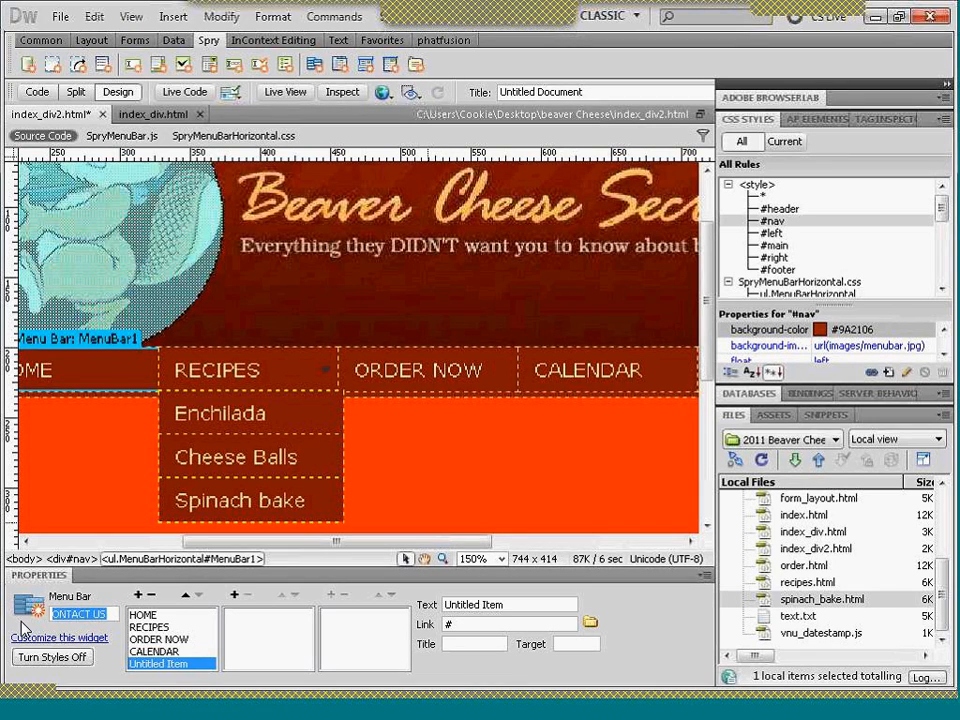
{"action": "type", "text": "NAV"}
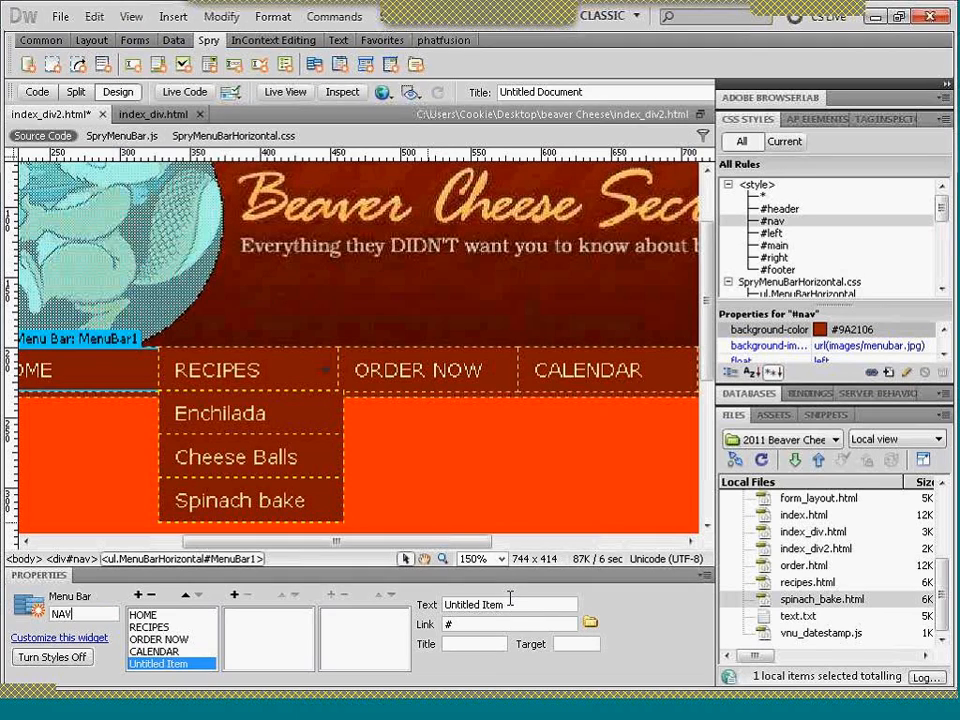
- Set the text of the new untitled menu item to CONTACT US
{"action": "left_click_drag", "start_coordinate": [510, 603], "coordinate": [419, 612]}
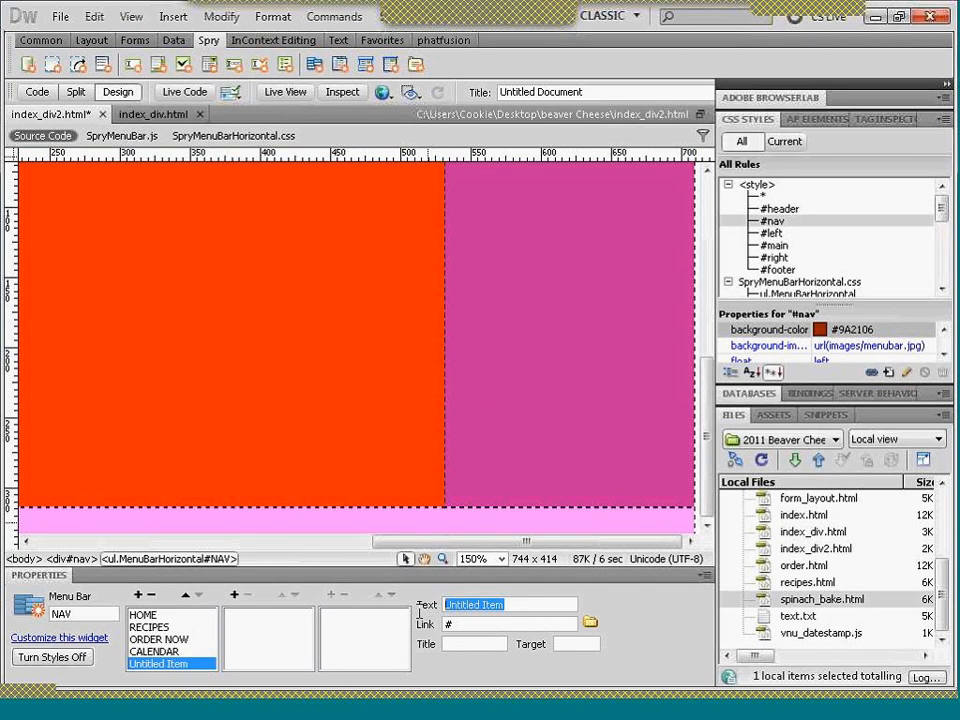
{"action": "type", "text": "CONT"}
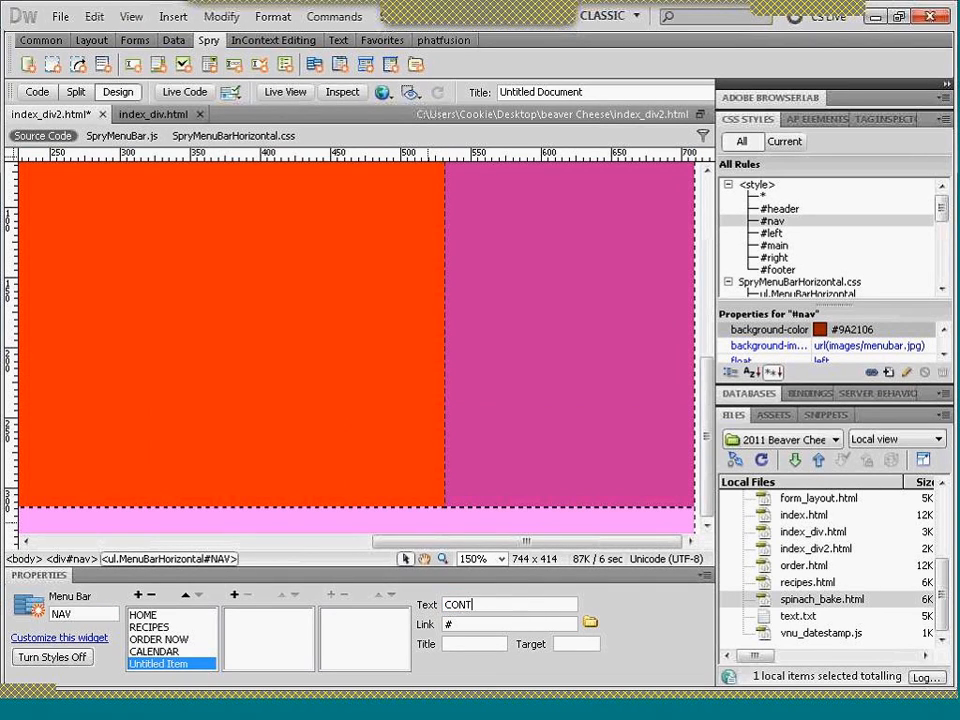
{"action": "type", "text": "ACT US"}
{"action": "key", "text": "Tab"}
- Link the CONTACT US menu item to contact.html from the site folder
{"action": "type", "text": "CONT"}
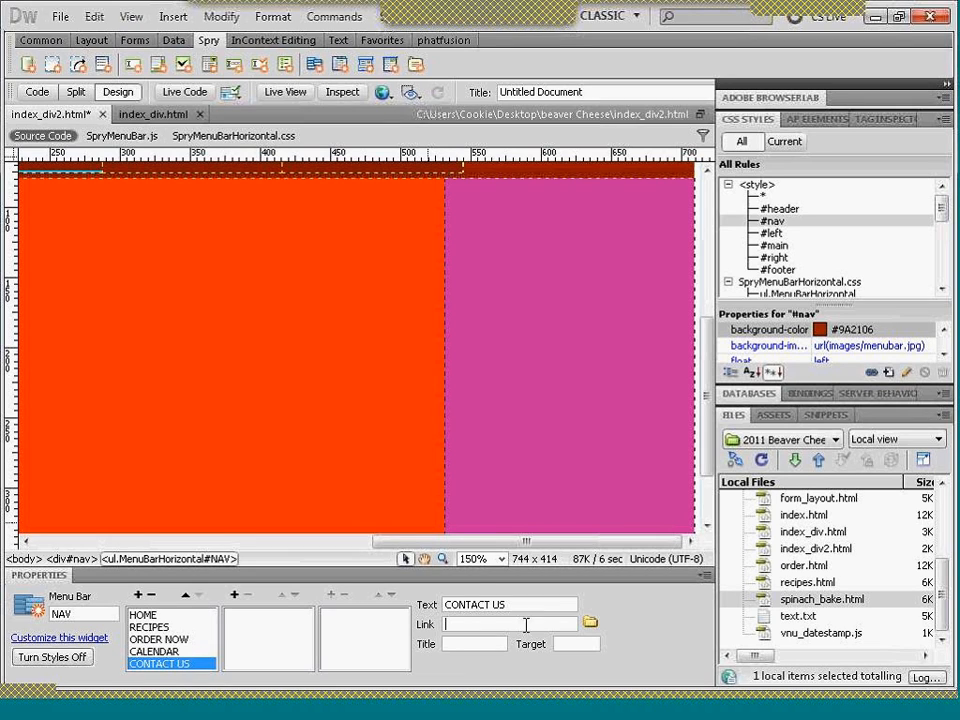
{"action": "left_click", "coordinate": [590, 624]}
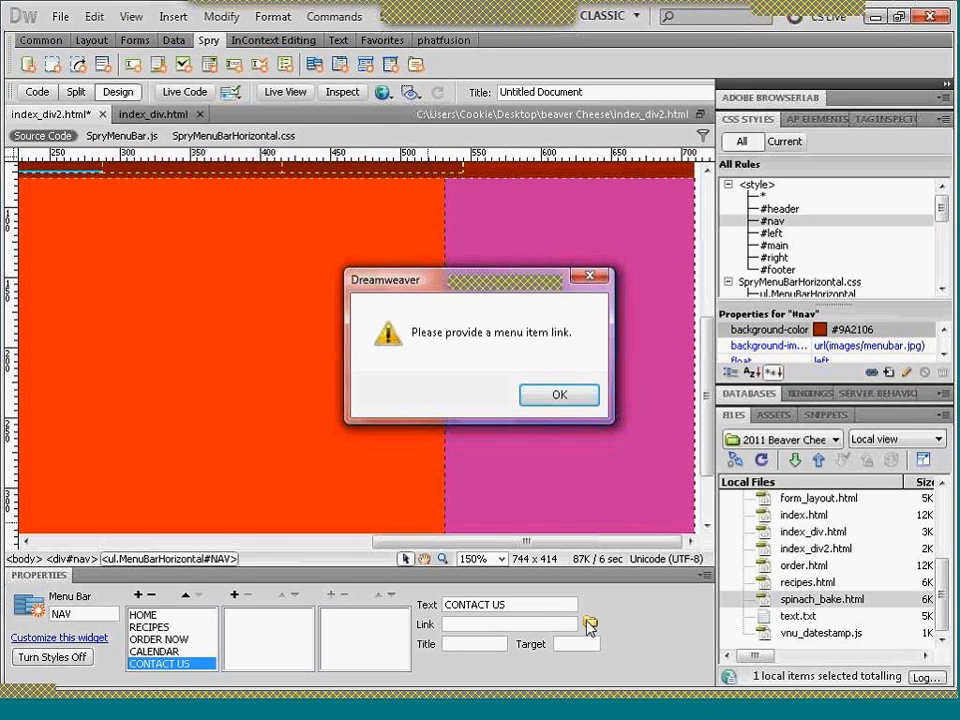
{"action": "left_click", "coordinate": [561, 394]}
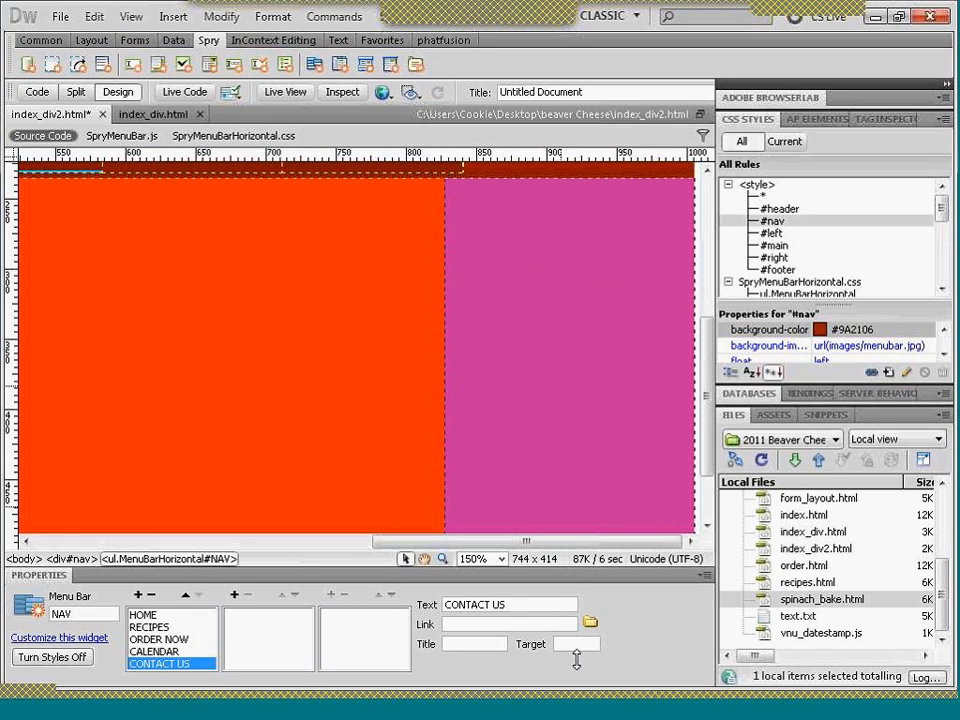
{"action": "left_click", "coordinate": [590, 624]}
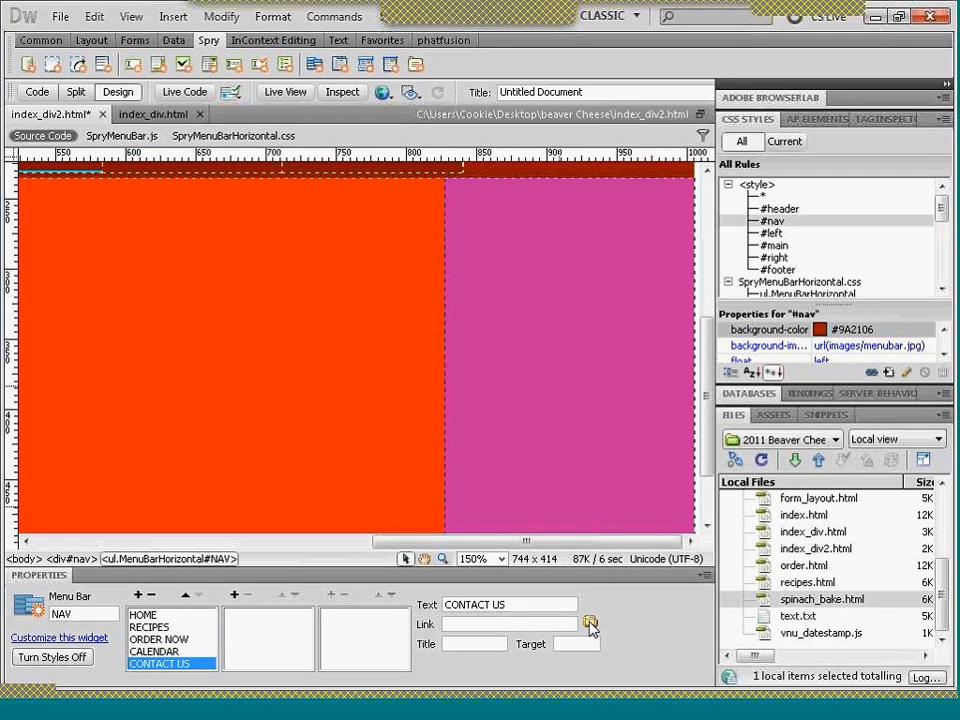
{"action": "type", "text": "CON"}
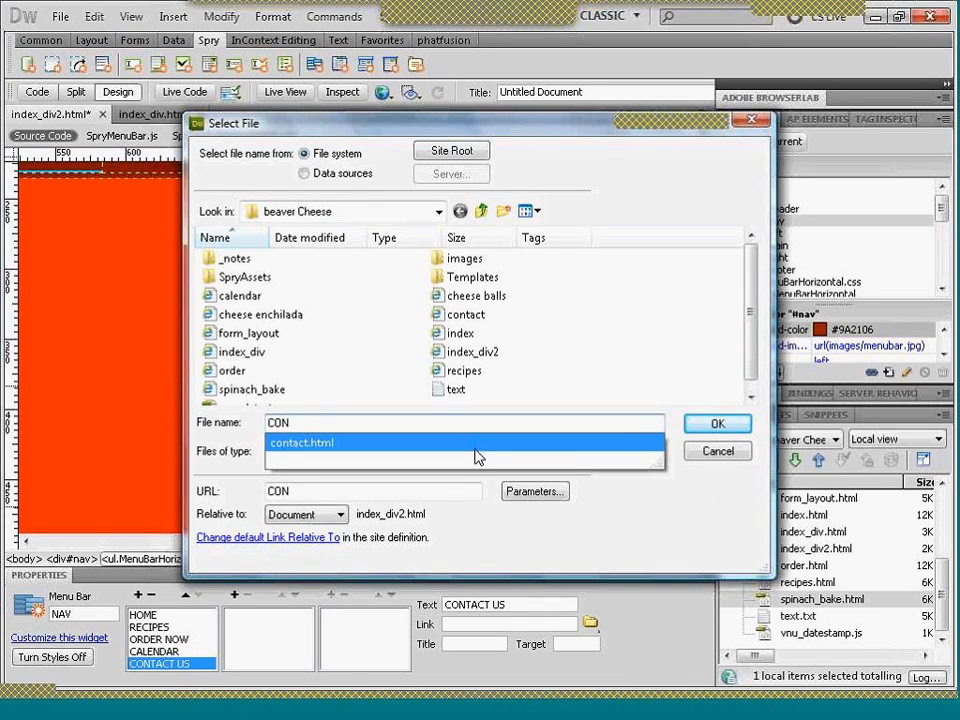
{"action": "left_click", "coordinate": [475, 448]}
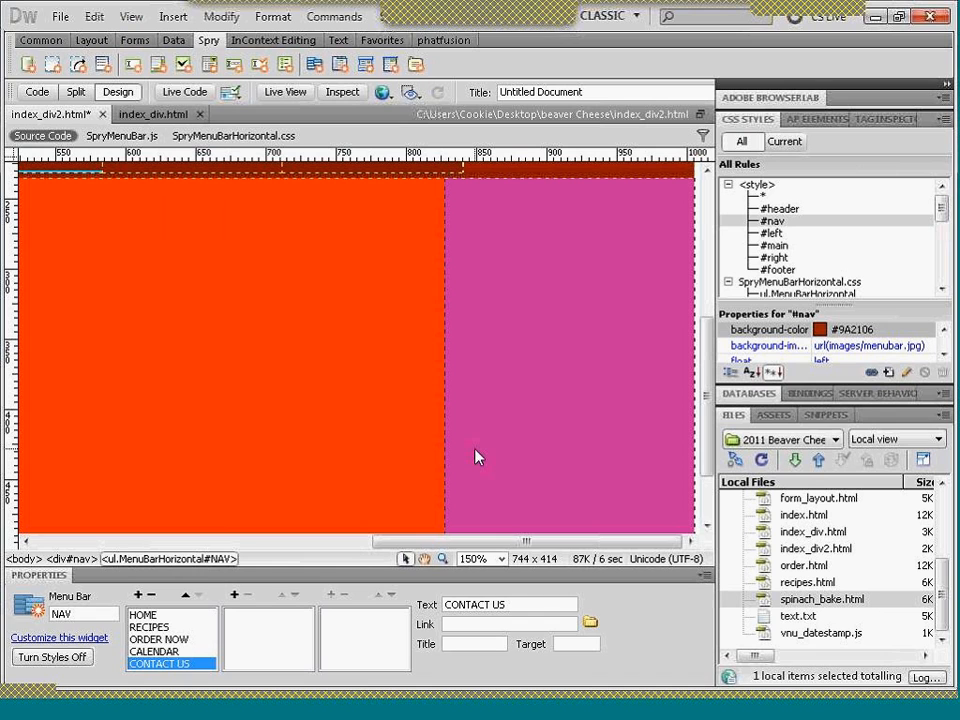
- Move the CONTACT US menu item up one place, ahead of CALENDAR
{"action": "scroll", "coordinate": [708, 400], "scroll_direction": "up", "scroll_amount": 5}
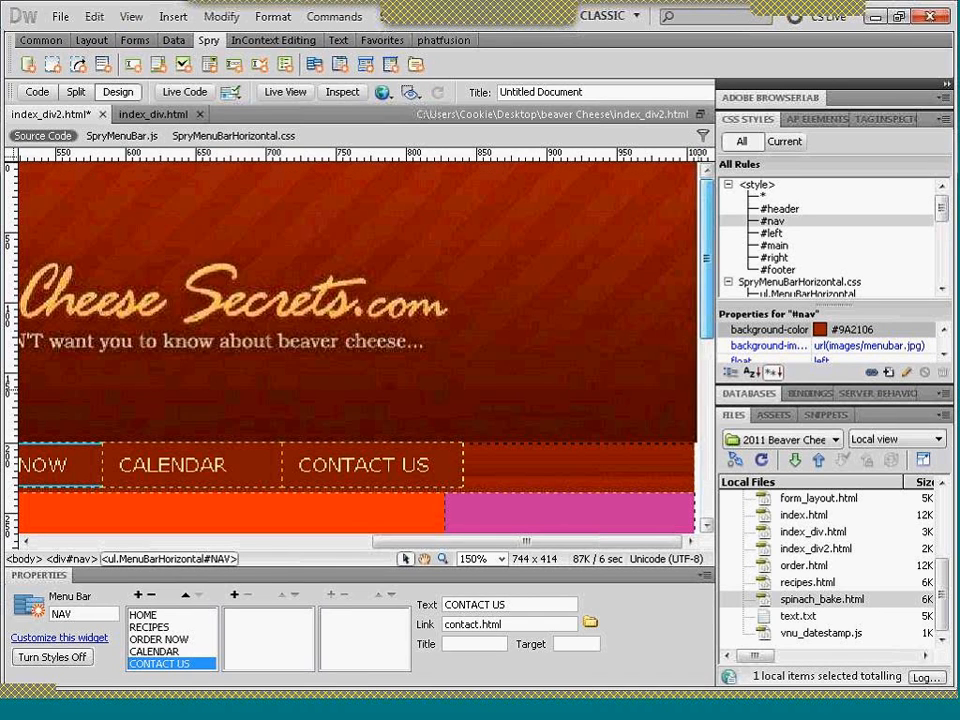
{"action": "left_click_drag", "start_coordinate": [524, 546], "coordinate": [381, 546]}
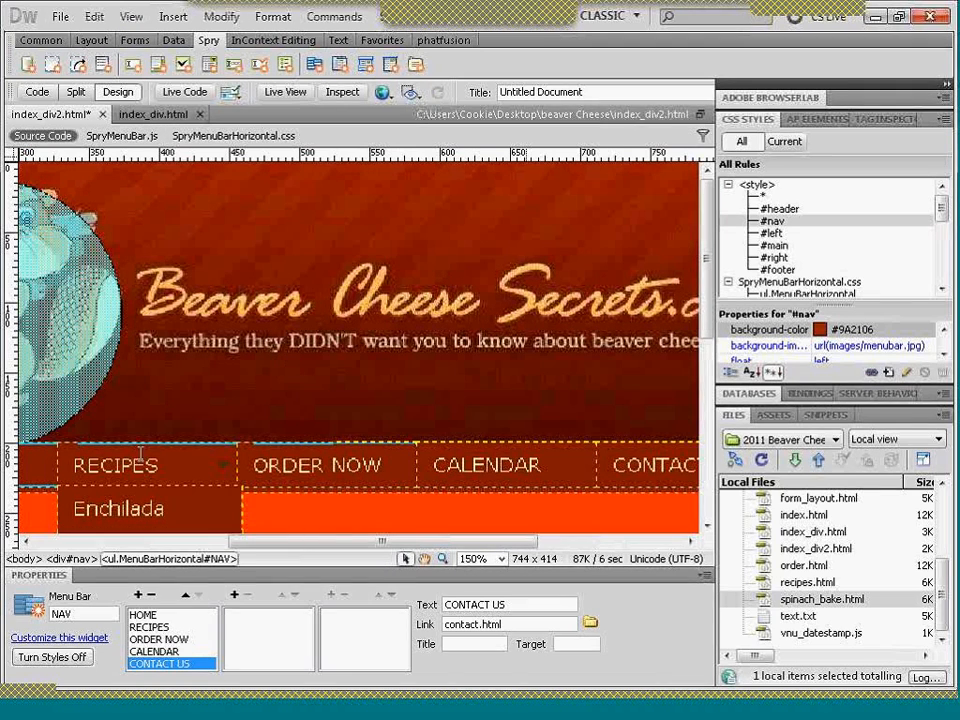
{"action": "left_click_drag", "start_coordinate": [248, 542], "coordinate": [200, 541]}
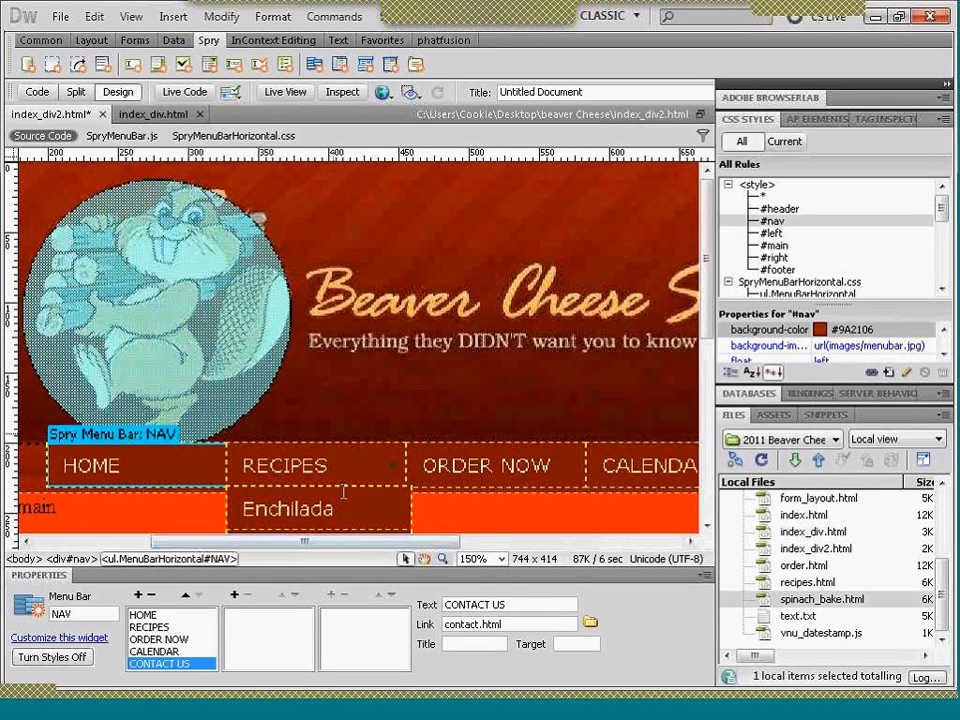
{"action": "left_click", "coordinate": [502, 560]}
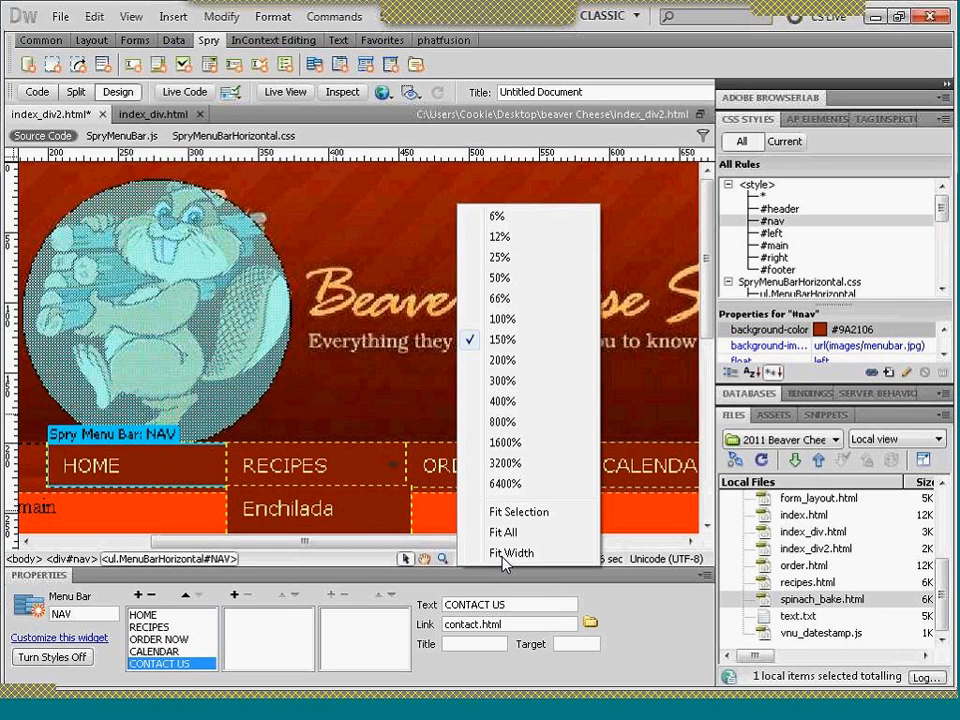
{"action": "left_click", "coordinate": [503, 320]}
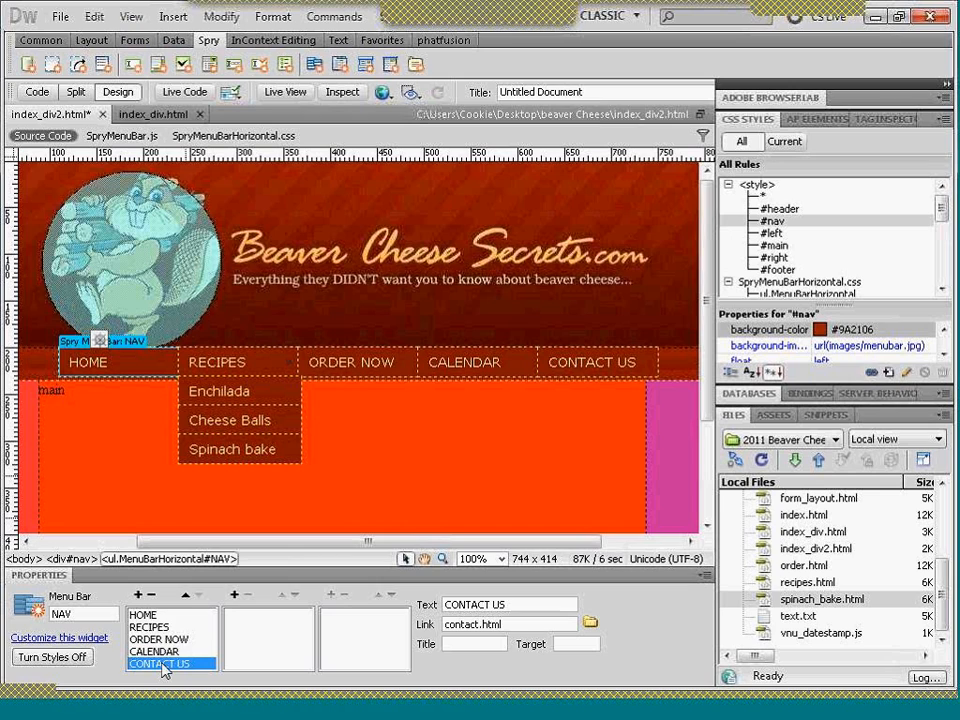
{"action": "left_click", "coordinate": [185, 597]}
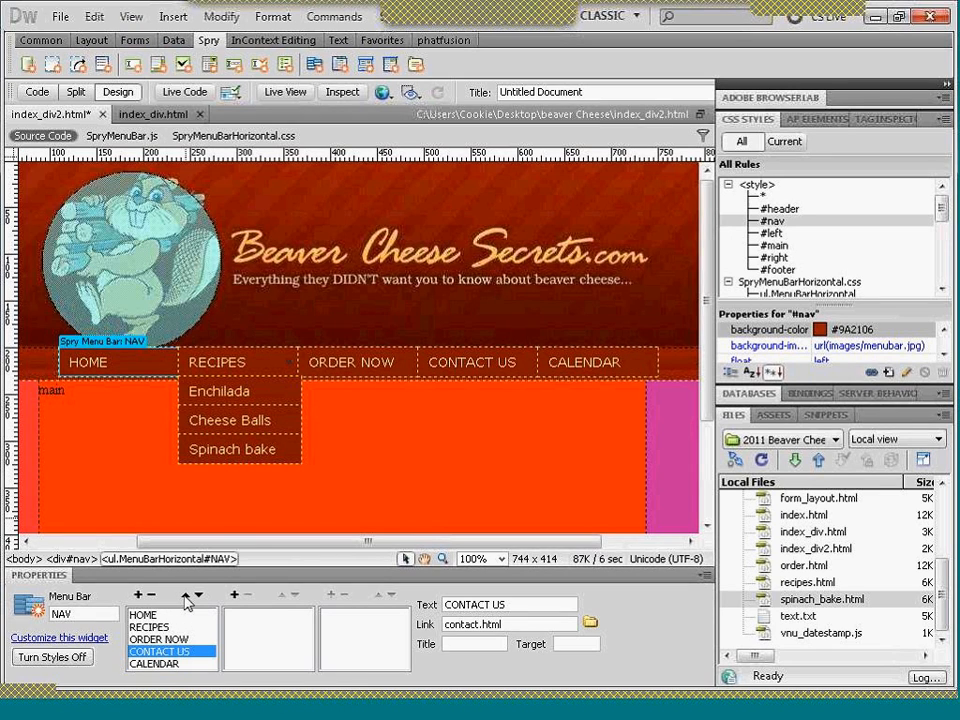
- Move the CONTACT US menu item up to first place, and down to last place after CALENDAR
{"action": "left_click", "coordinate": [185, 597]}
{"action": "left_click", "coordinate": [185, 597]}
{"action": "left_click", "coordinate": [185, 597]}
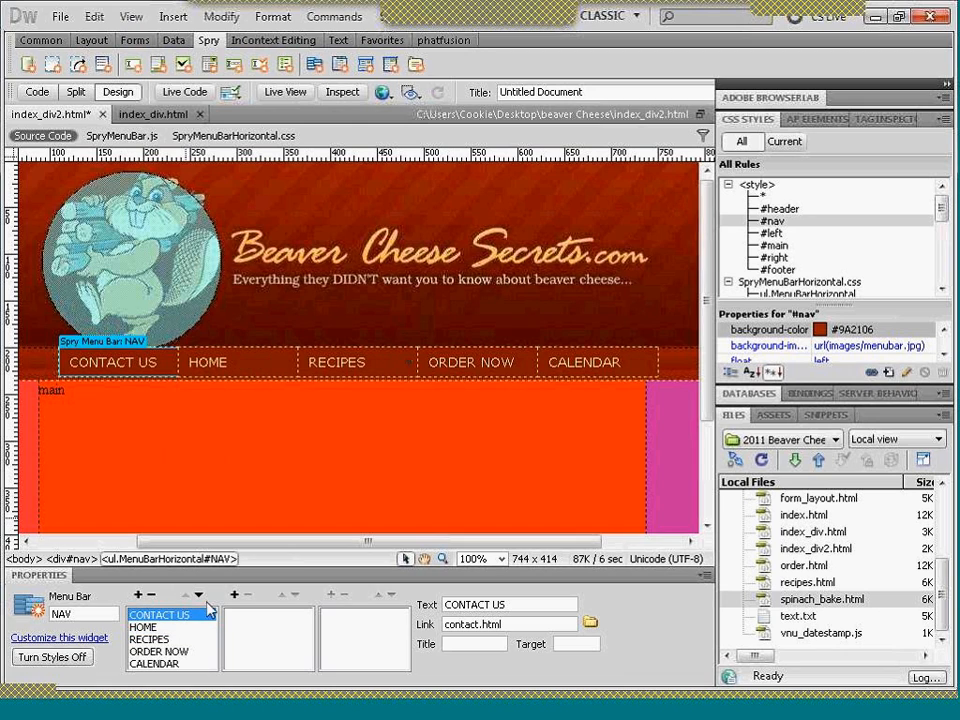
{"action": "left_click", "coordinate": [199, 597]}
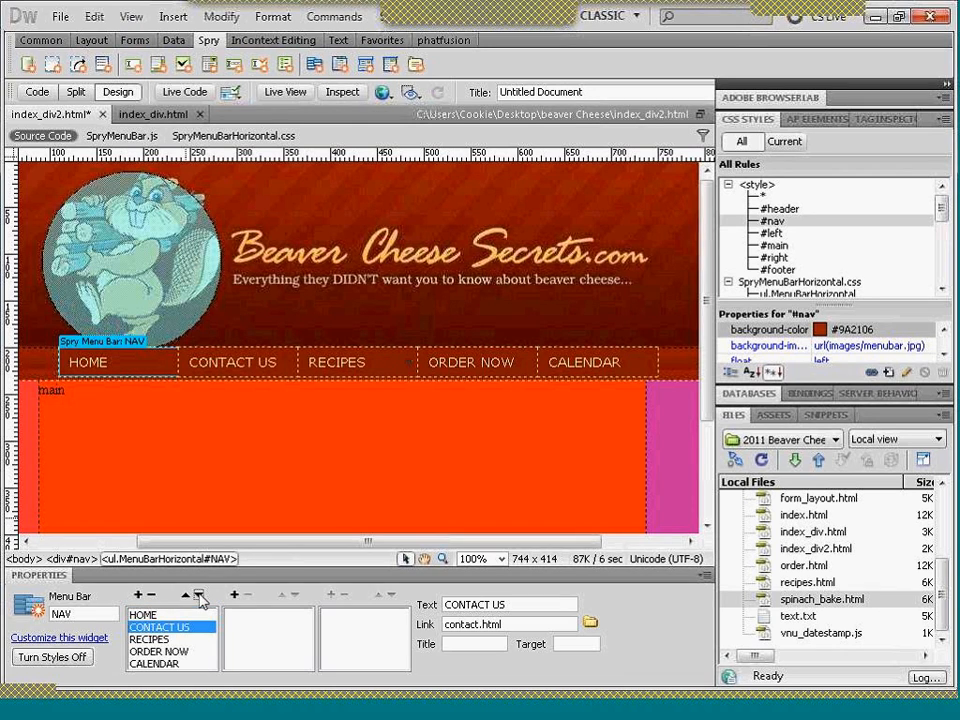
{"action": "left_click", "coordinate": [199, 597]}
{"action": "left_click", "coordinate": [199, 597]}
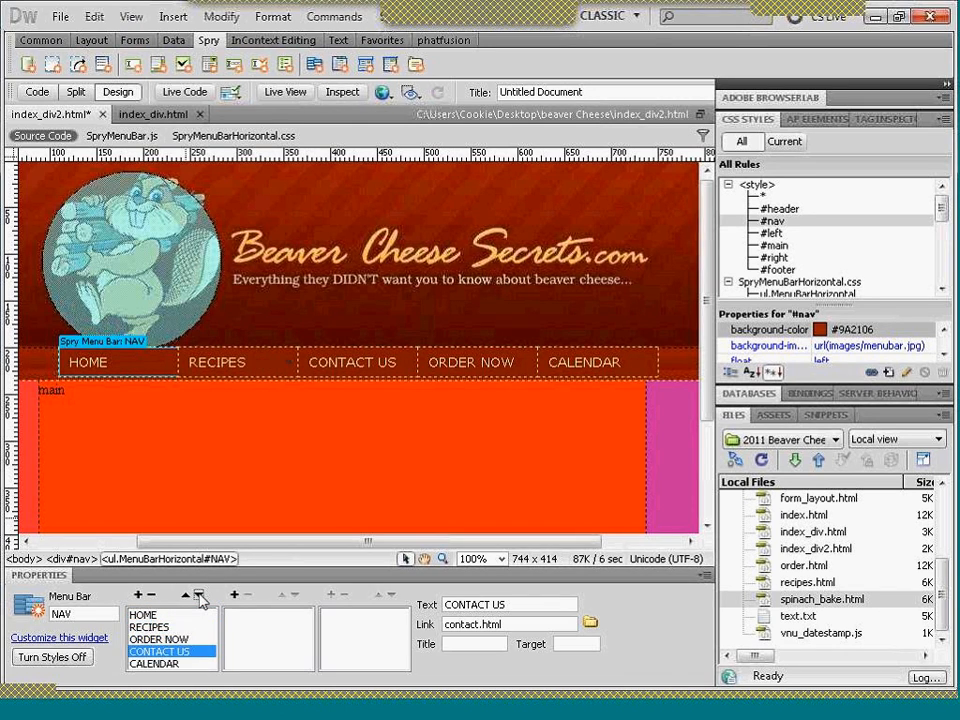
{"action": "left_click", "coordinate": [199, 597]}
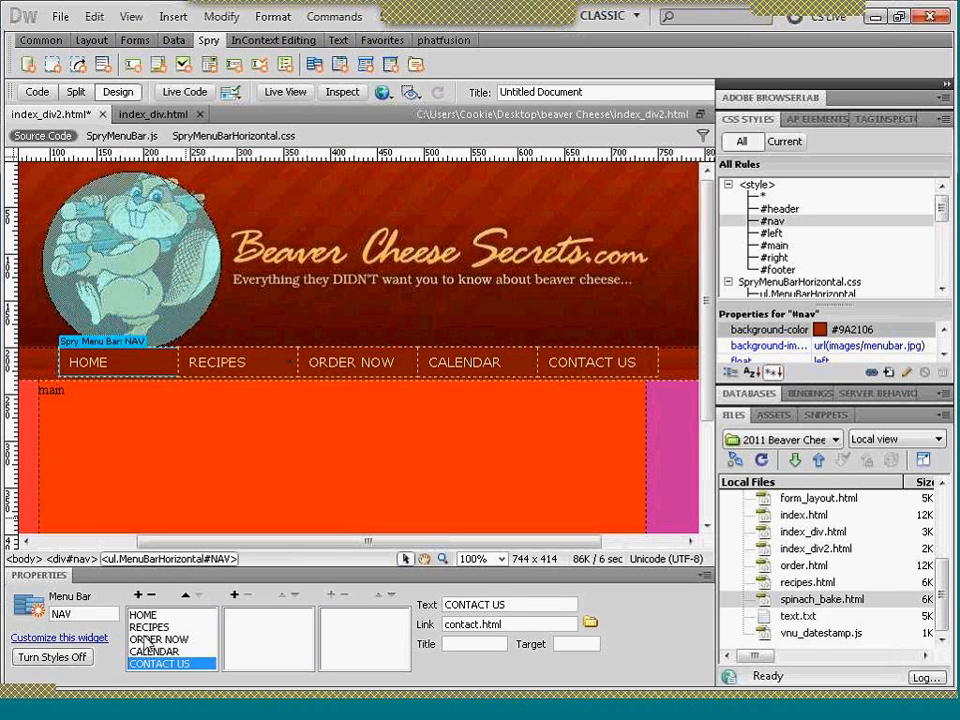
- Move the Enchilada item under RECIPES down to the end of its submenu and back up to first place
{"action": "left_click", "coordinate": [150, 627]}
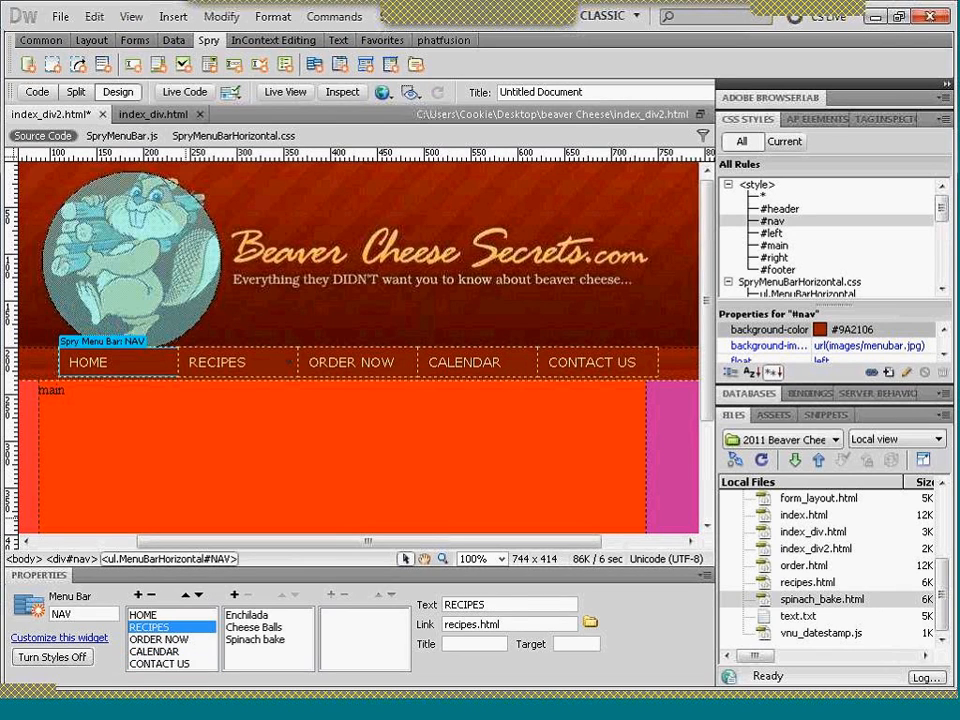
{"action": "left_click", "coordinate": [245, 615]}
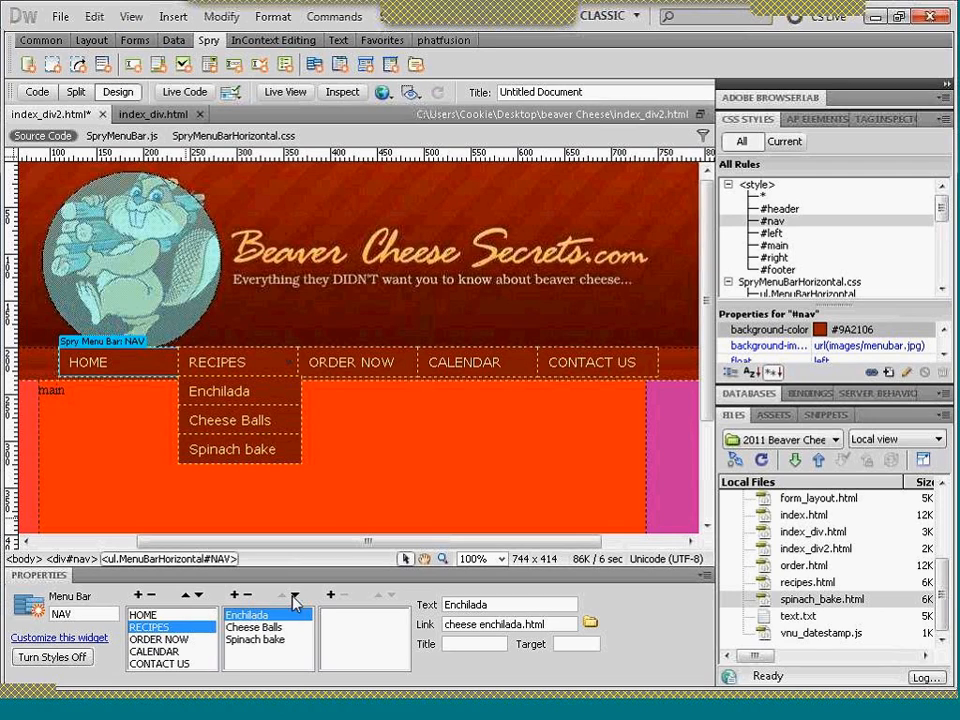
{"action": "left_click", "coordinate": [296, 596]}
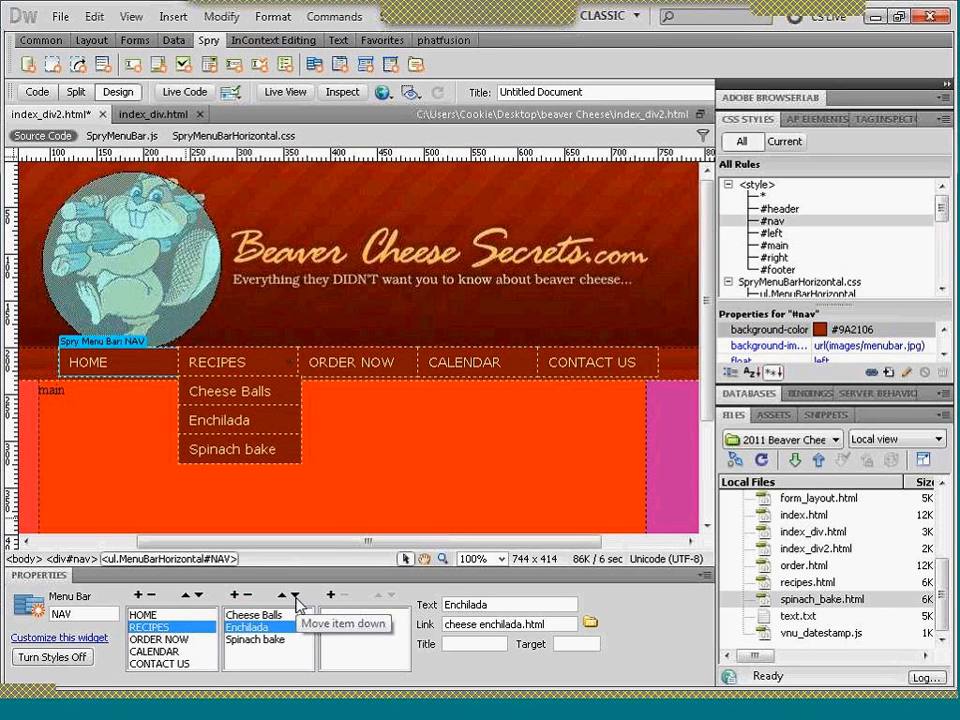
{"action": "left_click", "coordinate": [296, 596]}
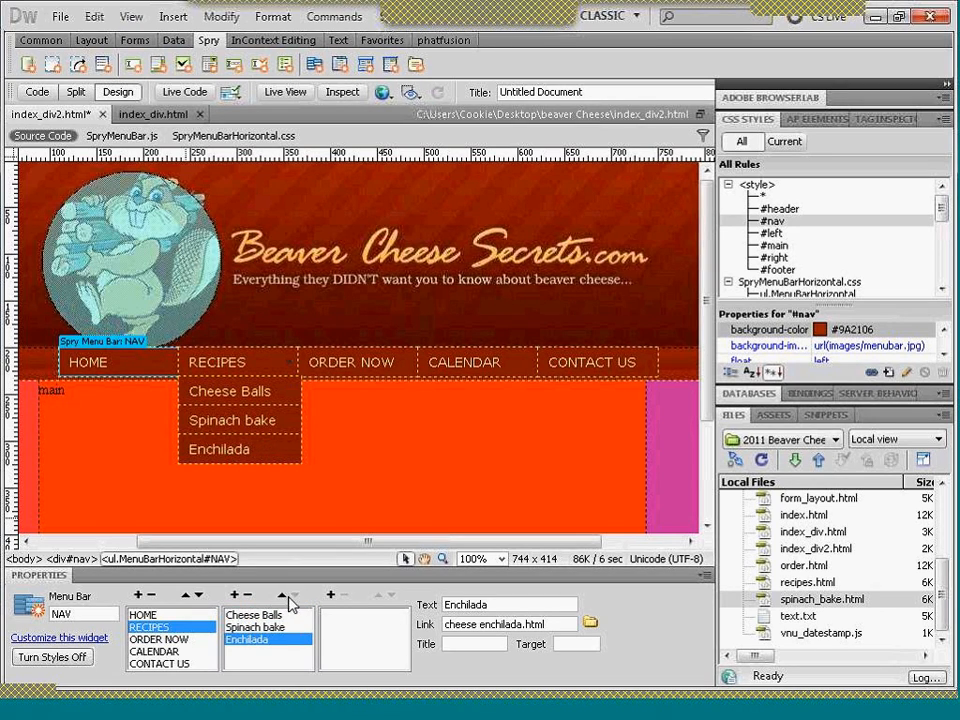
{"action": "left_click", "coordinate": [281, 597]}
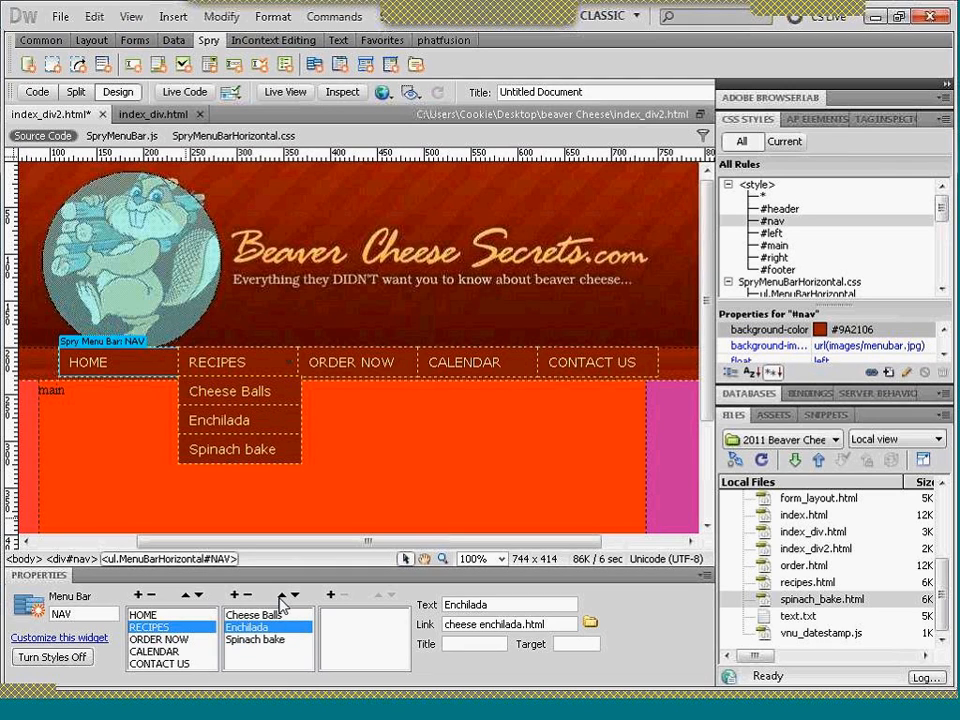
{"action": "left_click", "coordinate": [281, 597]}
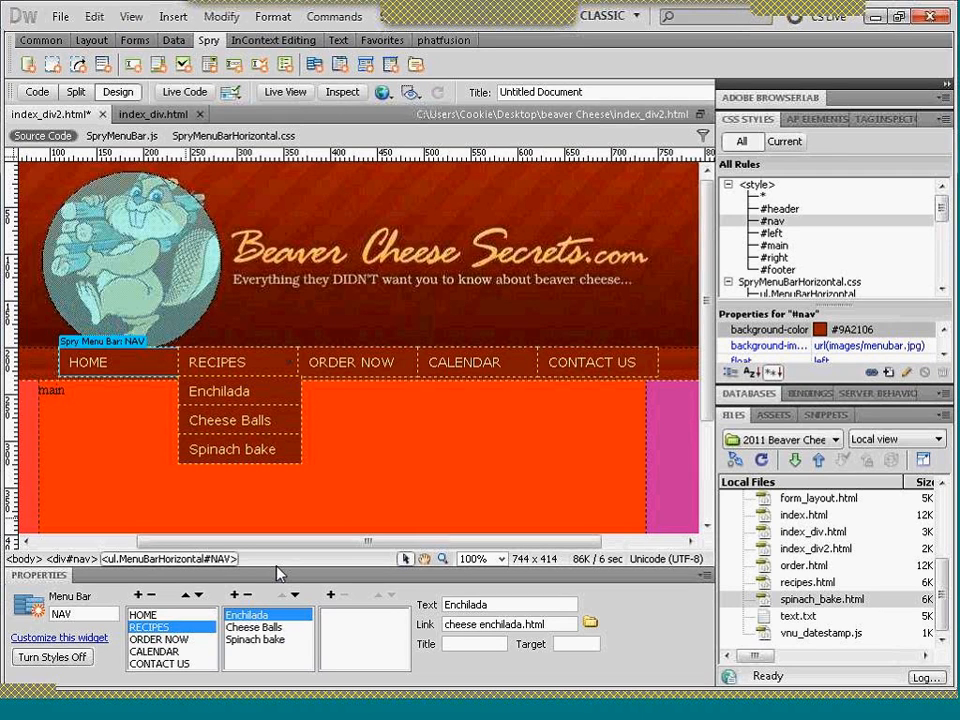
- Compare the left div of index_div2.html with the one in index_div.html, and return to index_div2.html
{"action": "left_click_drag", "start_coordinate": [211, 541], "coordinate": [110, 541]}
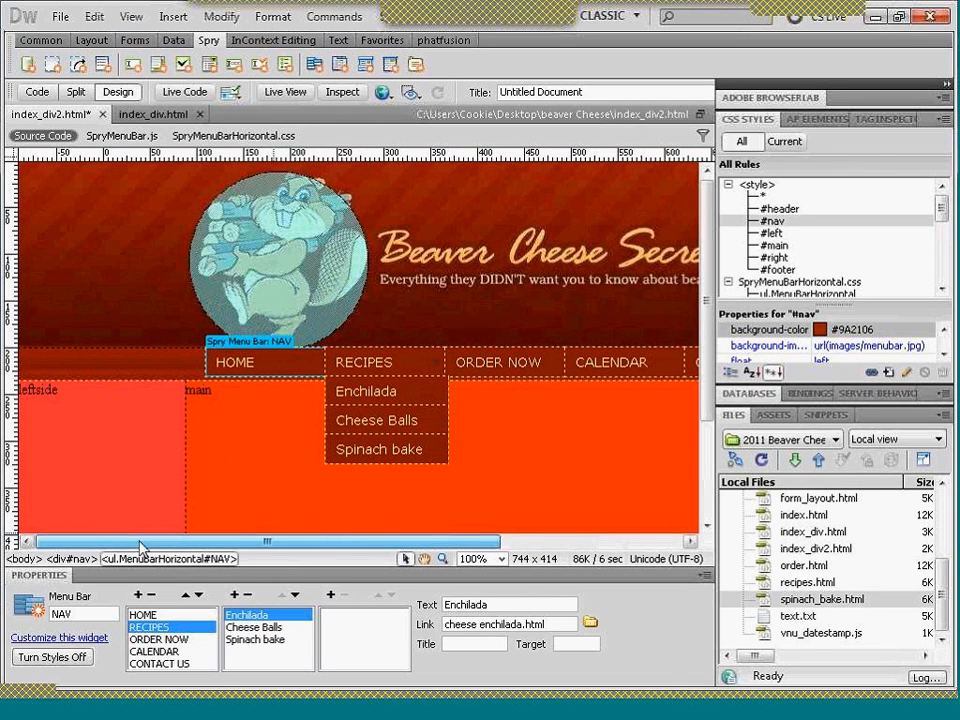
{"action": "left_click", "coordinate": [70, 397]}
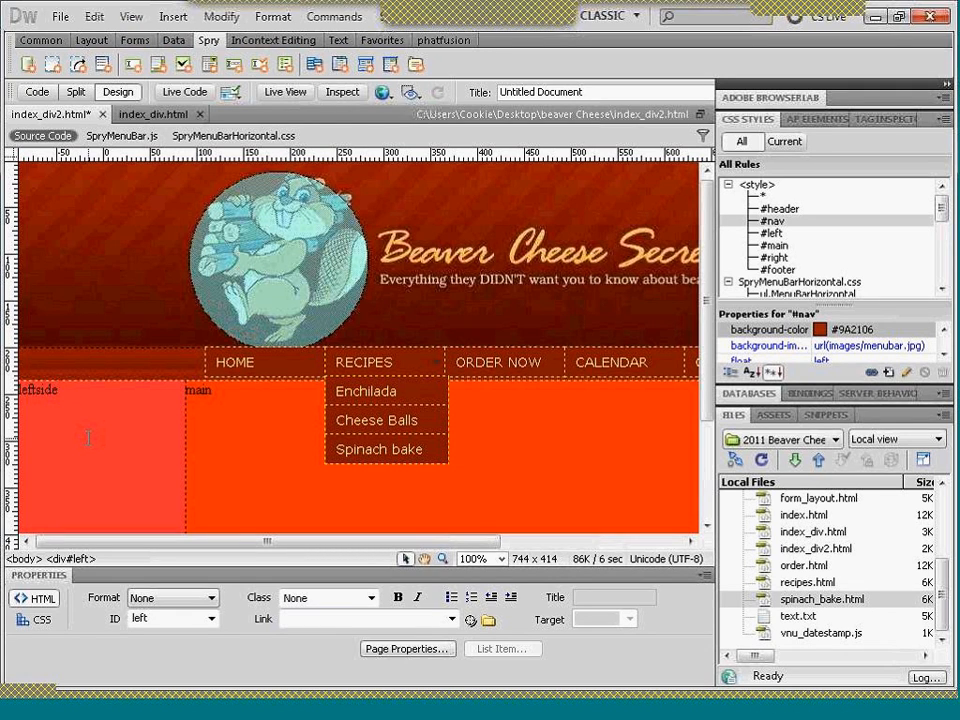
{"action": "left_click", "coordinate": [140, 116]}
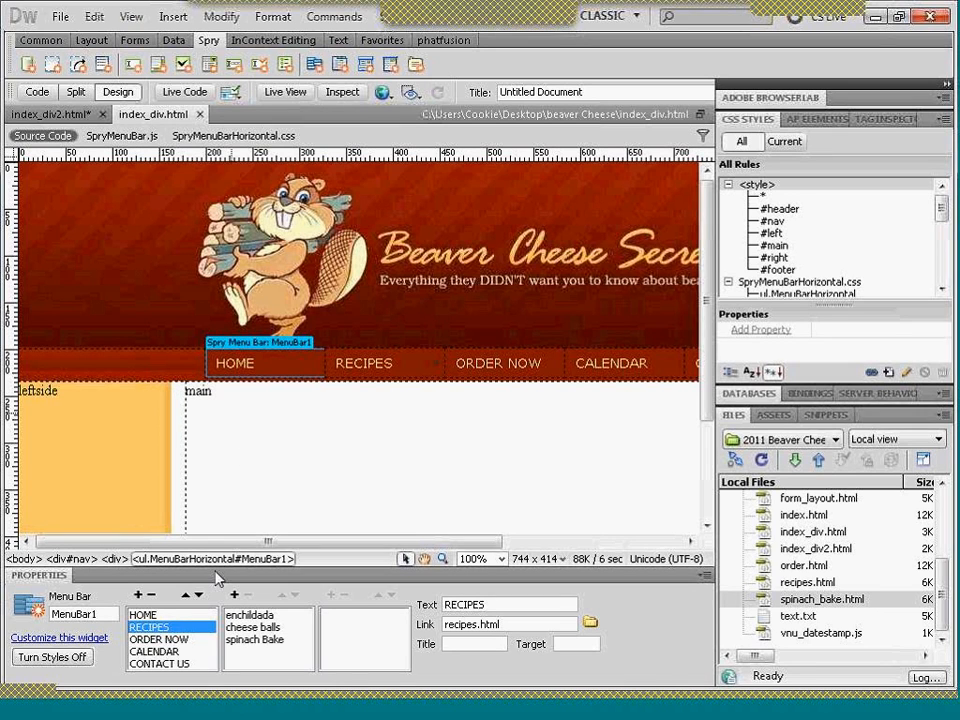
{"action": "left_click_drag", "start_coordinate": [209, 549], "coordinate": [272, 537]}
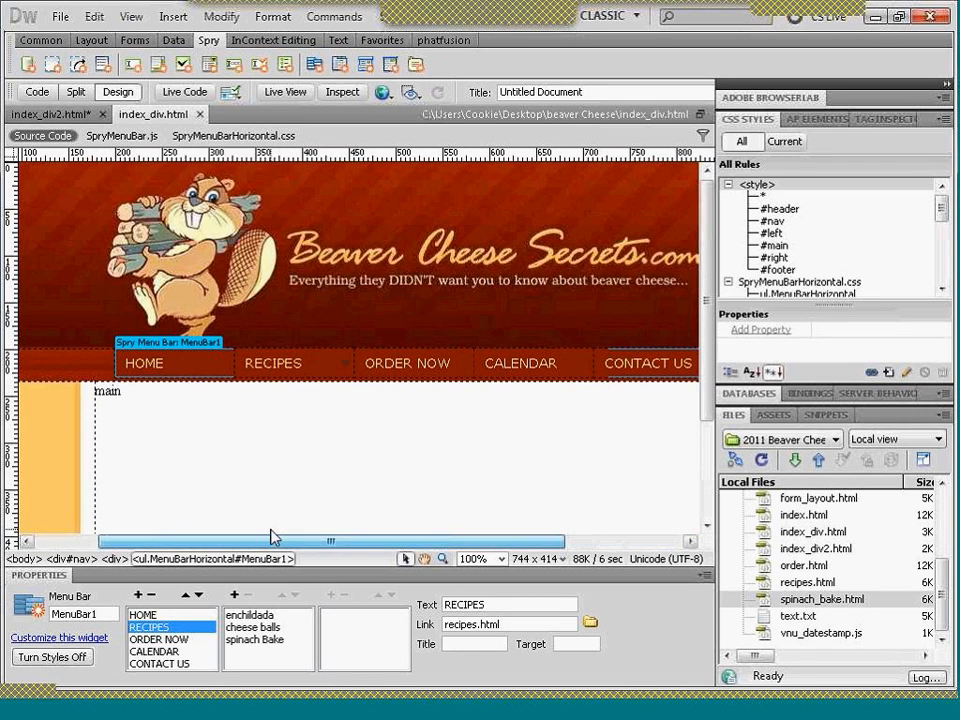
{"action": "left_click", "coordinate": [47, 116]}
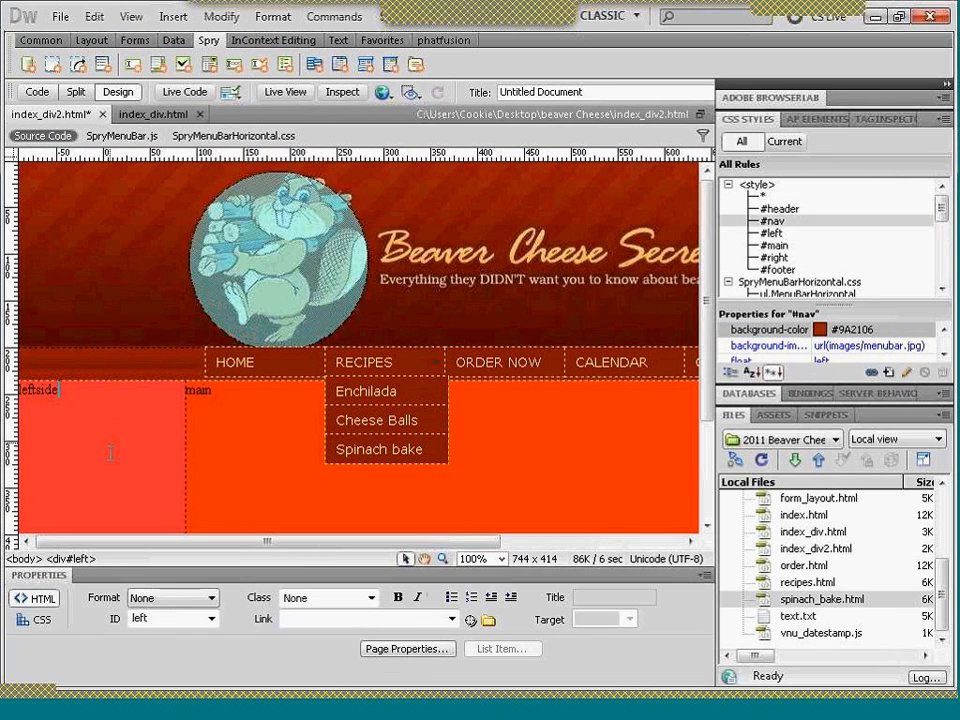
- Check which div ids the leftside and main areas of the page belong to
{"action": "left_click", "coordinate": [83, 397]}
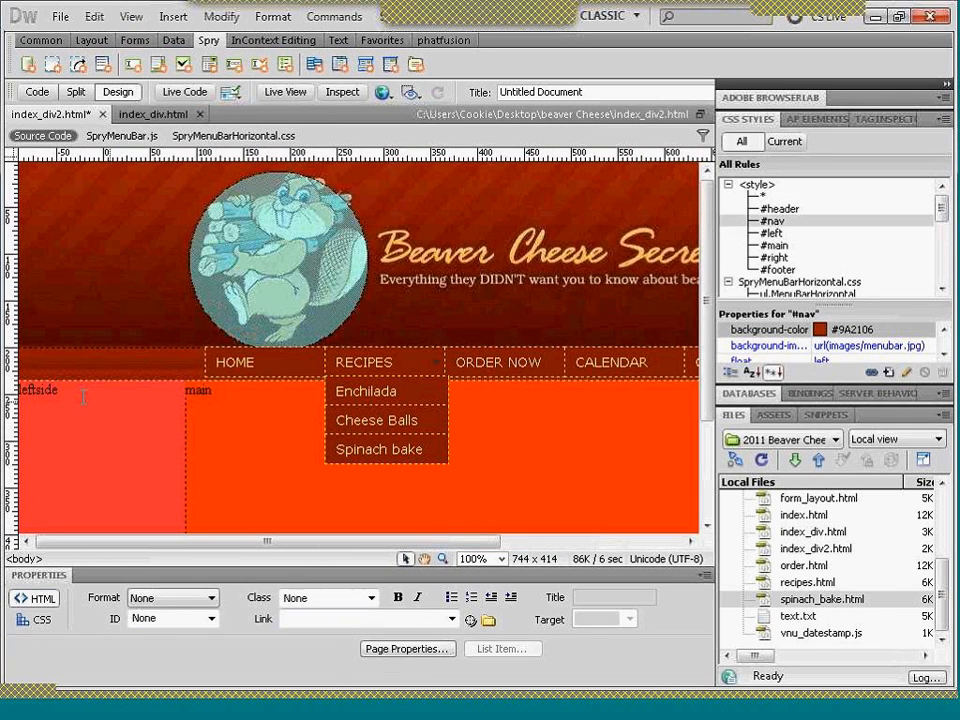
{"action": "left_click", "coordinate": [83, 395]}
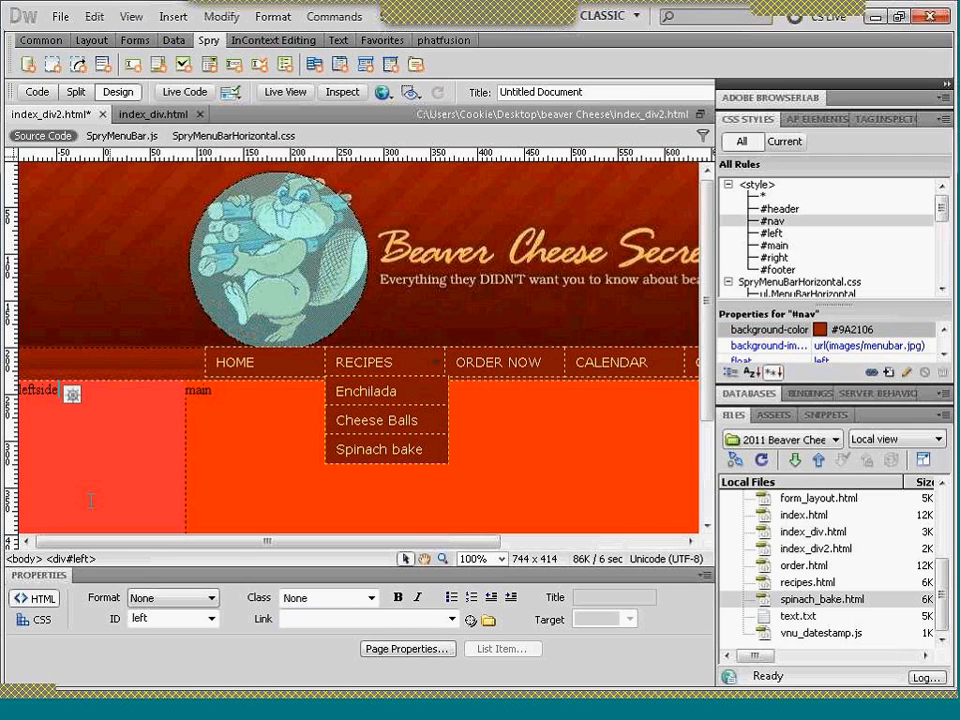
{"action": "left_click", "coordinate": [78, 559]}
{"action": "key", "text": "Delete"}
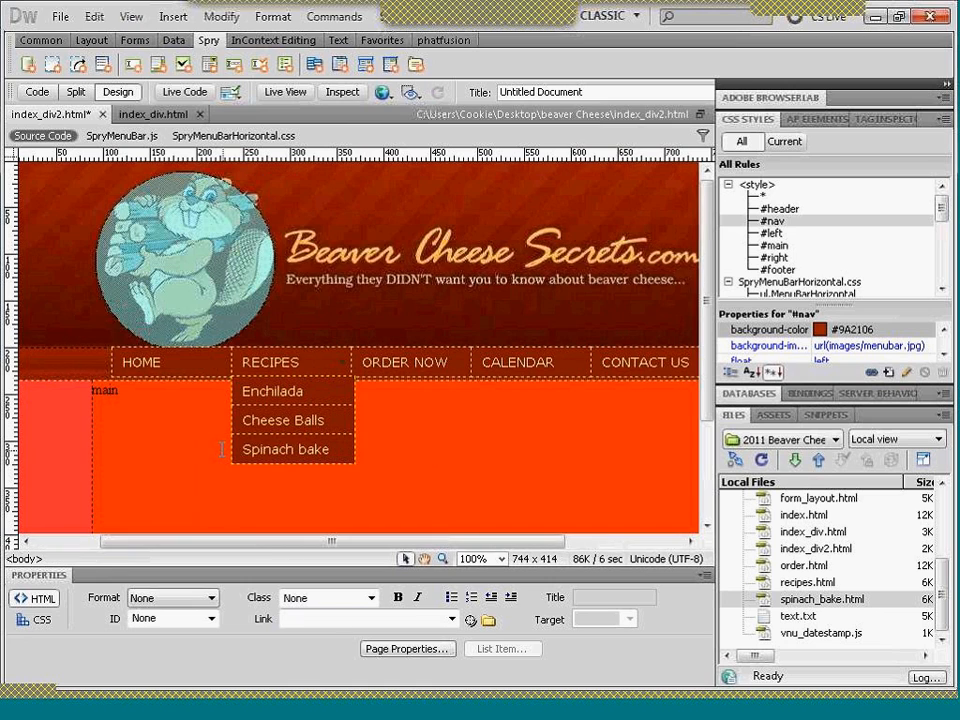
{"action": "left_click", "coordinate": [110, 394]}
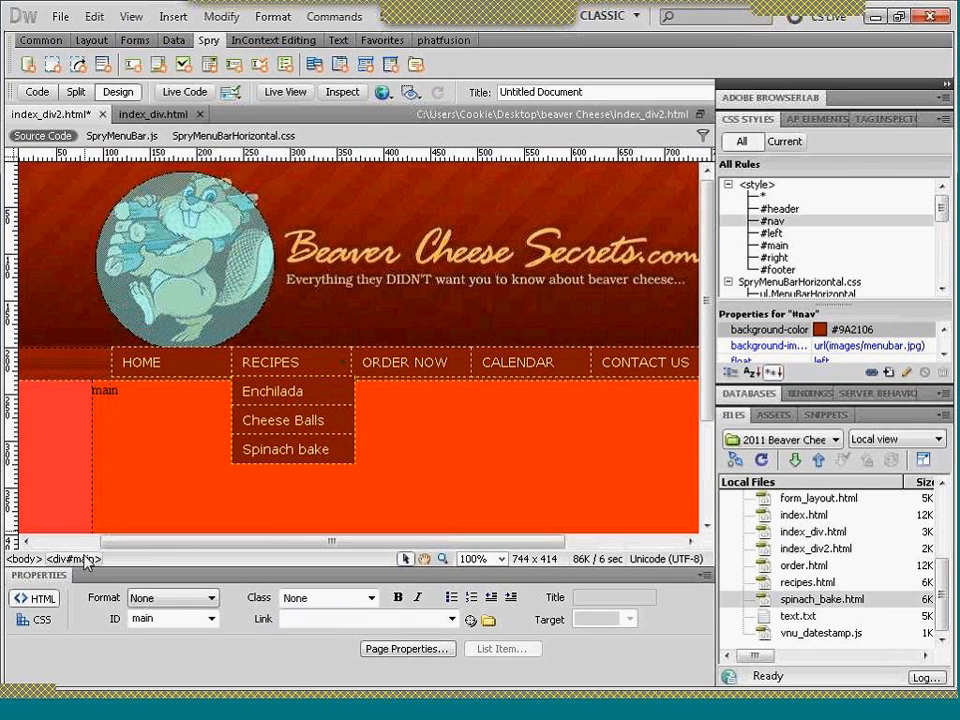
{"action": "key", "text": "ctrl+z"}
{"action": "left_click", "coordinate": [31, 391]}
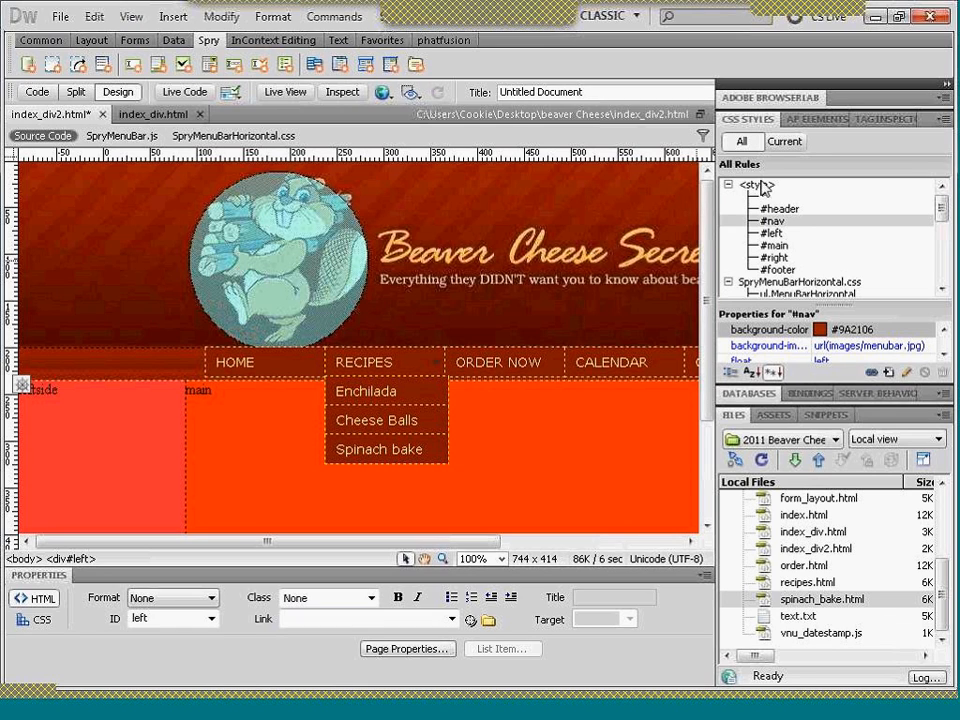
- Remove the background color from the #left CSS rule and apply the change
{"action": "left_click", "coordinate": [768, 235]}
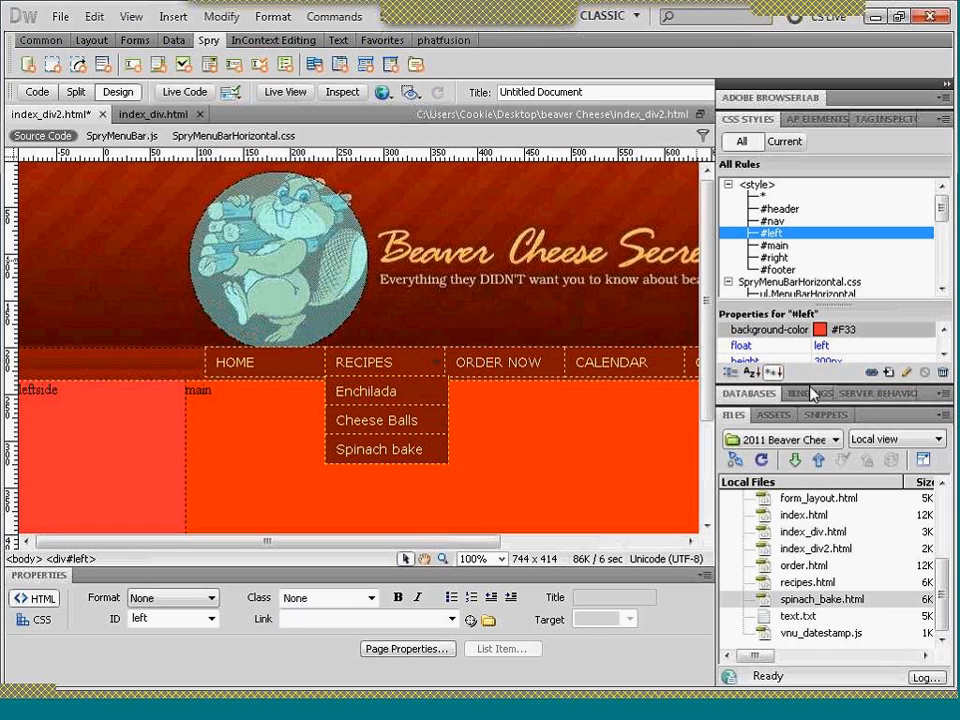
{"action": "left_click_drag", "start_coordinate": [808, 383], "coordinate": [808, 454]}
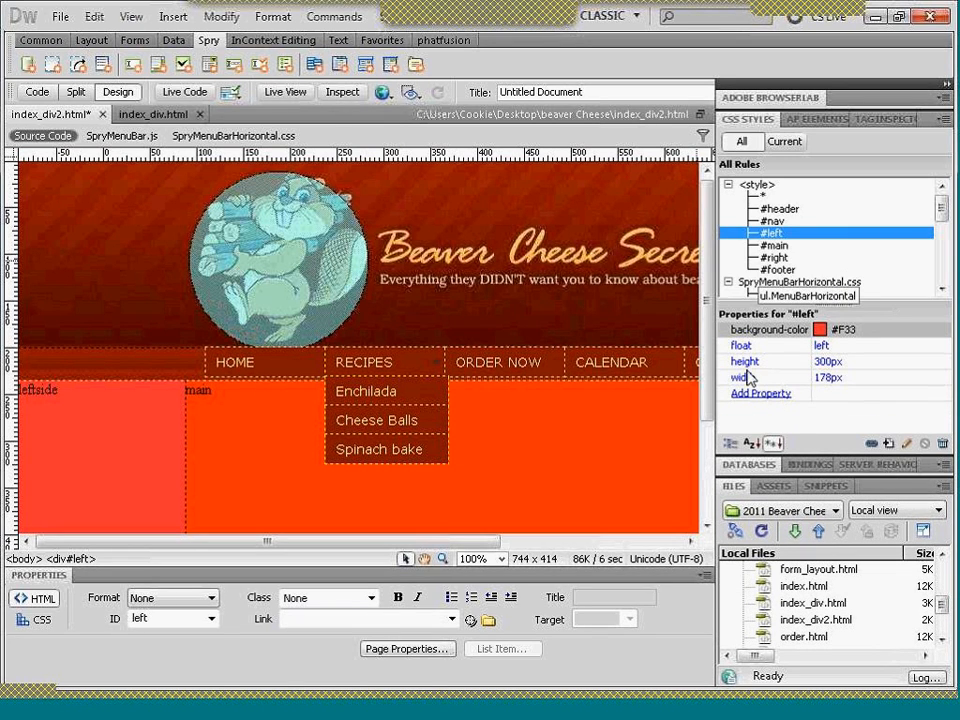
{"action": "double_click", "coordinate": [778, 240]}
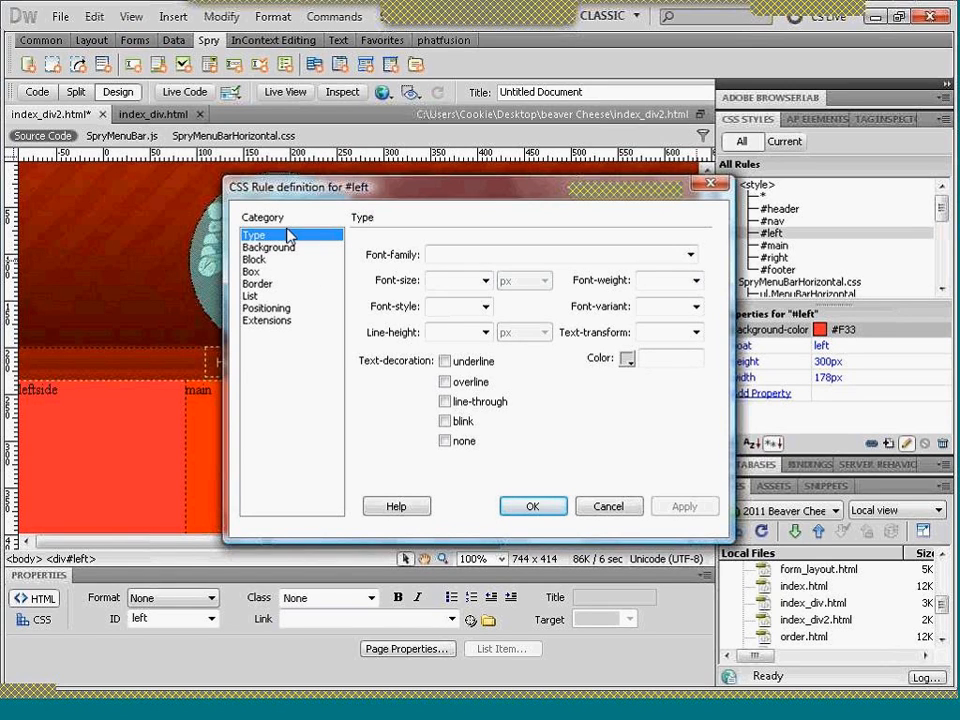
{"action": "left_click", "coordinate": [260, 249]}
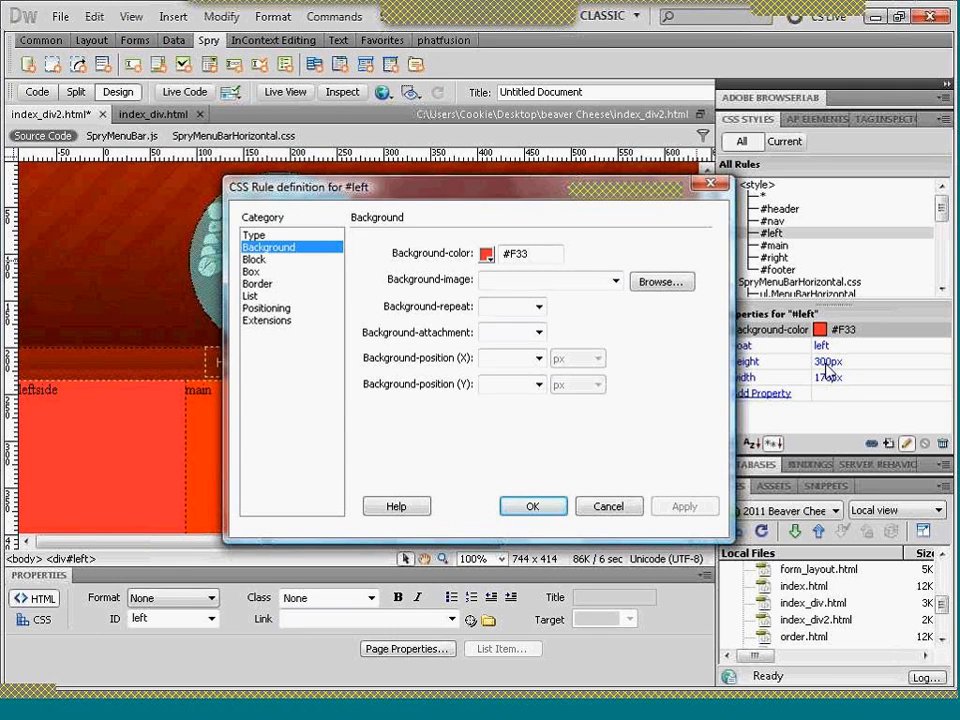
{"action": "left_click_drag", "start_coordinate": [532, 254], "coordinate": [490, 257]}
{"action": "key", "text": "BackSpace"}
{"action": "key", "text": "Tab"}
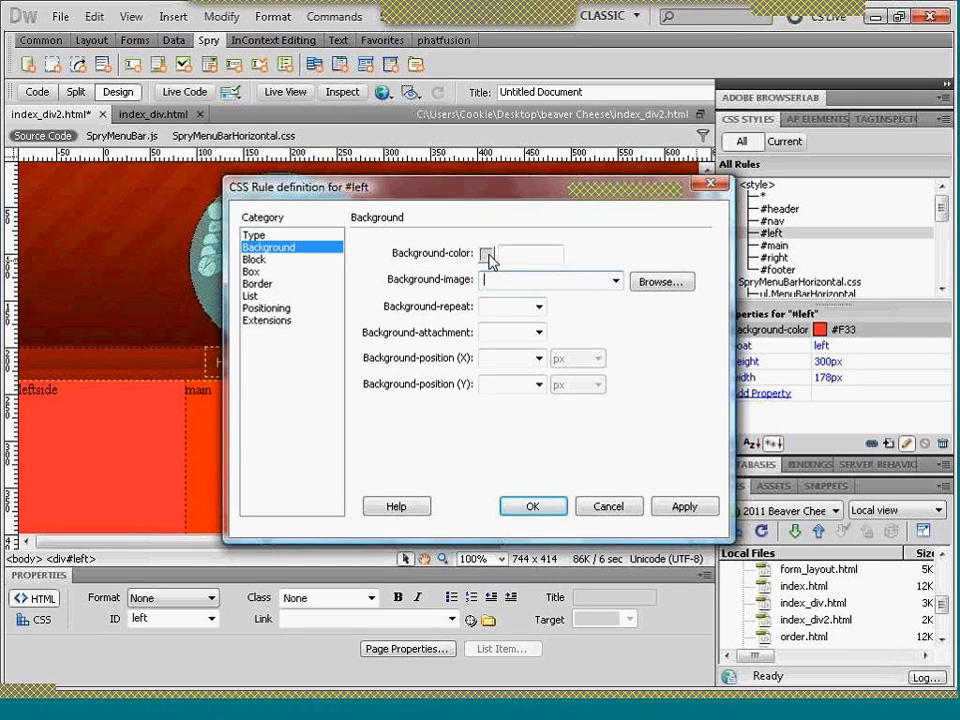
{"action": "left_click", "coordinate": [680, 508]}
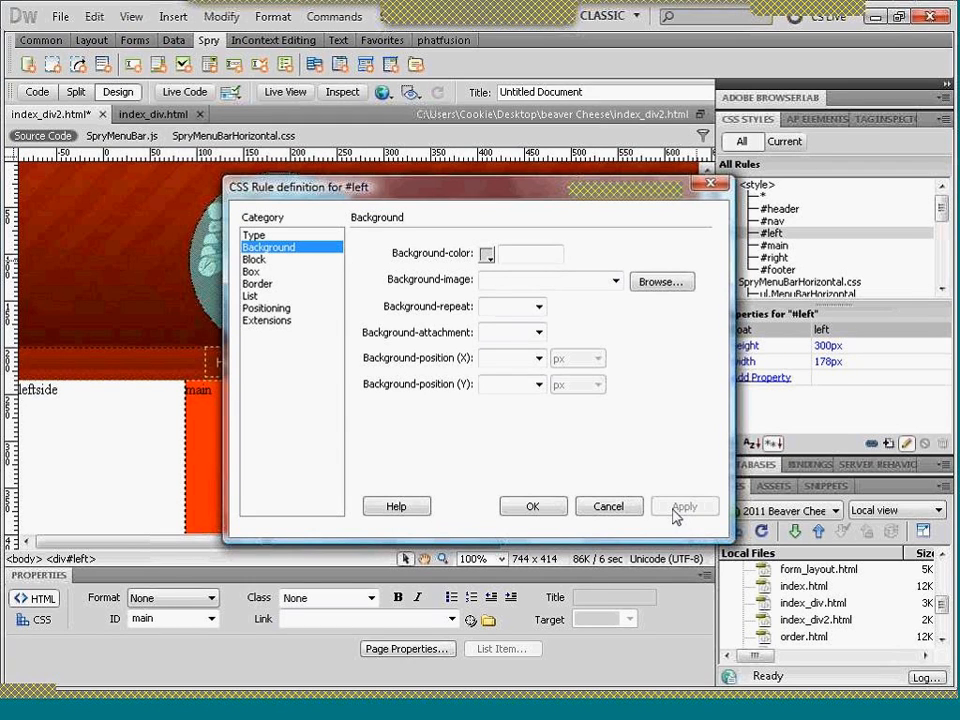
- Give the #left rule the background image images/left_border.jpg, repeated with repeat-y, and save the rule definition
{"action": "left_click", "coordinate": [660, 284]}
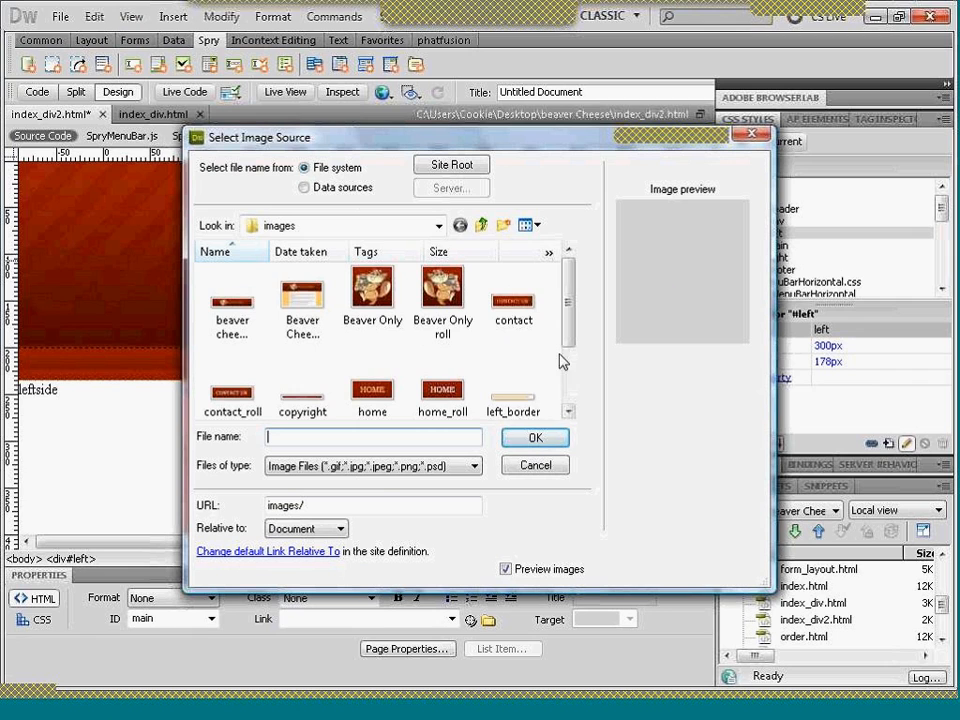
{"action": "left_click", "coordinate": [516, 405]}
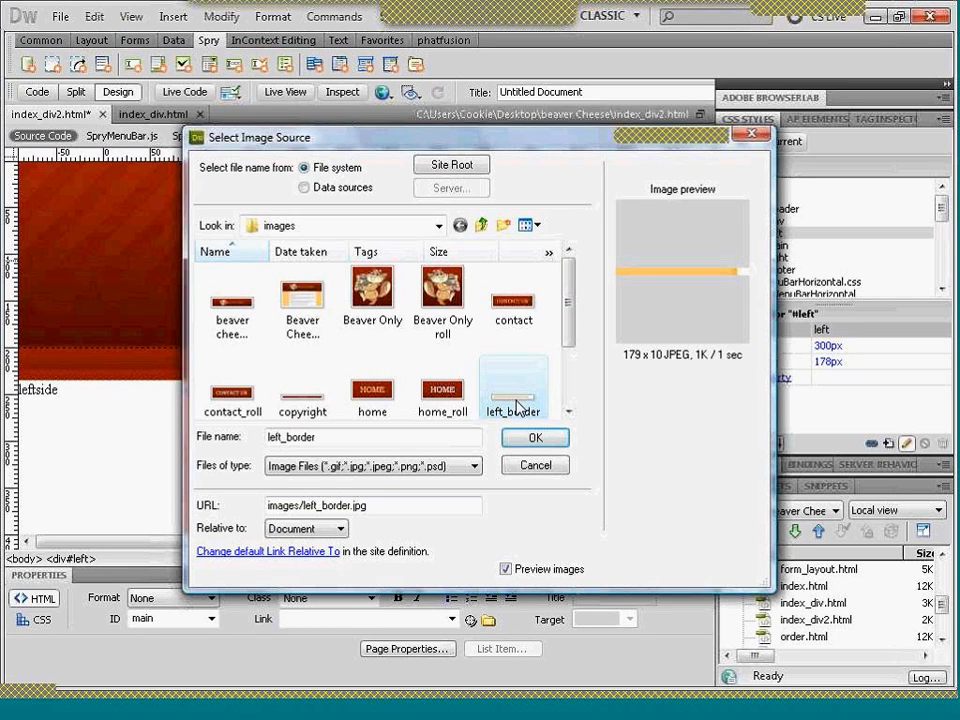
{"action": "left_click", "coordinate": [518, 440]}
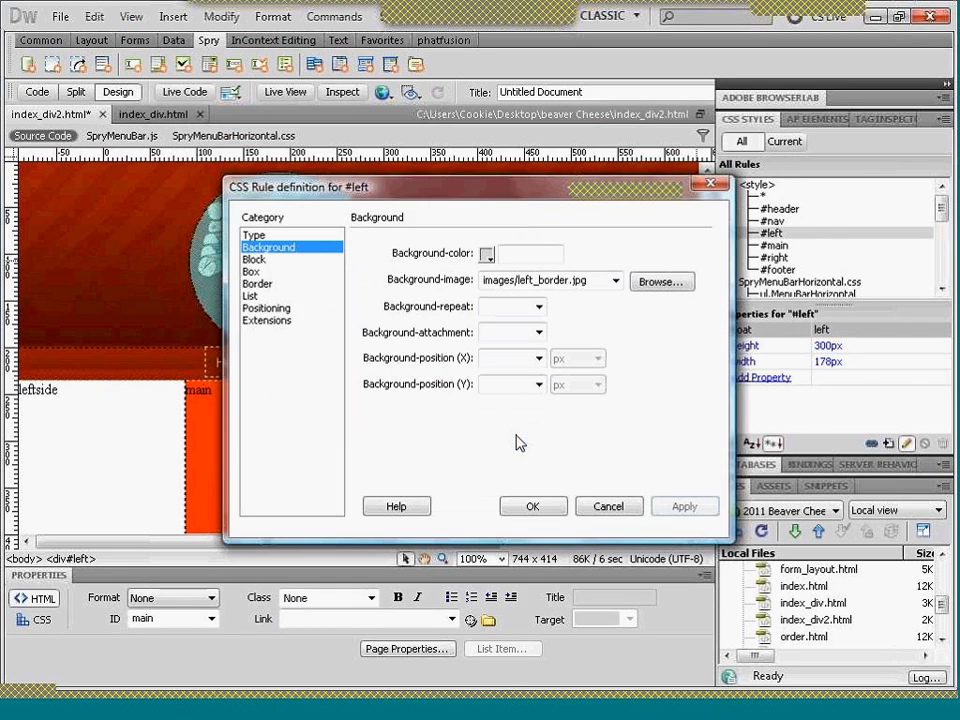
{"action": "left_click", "coordinate": [540, 310]}
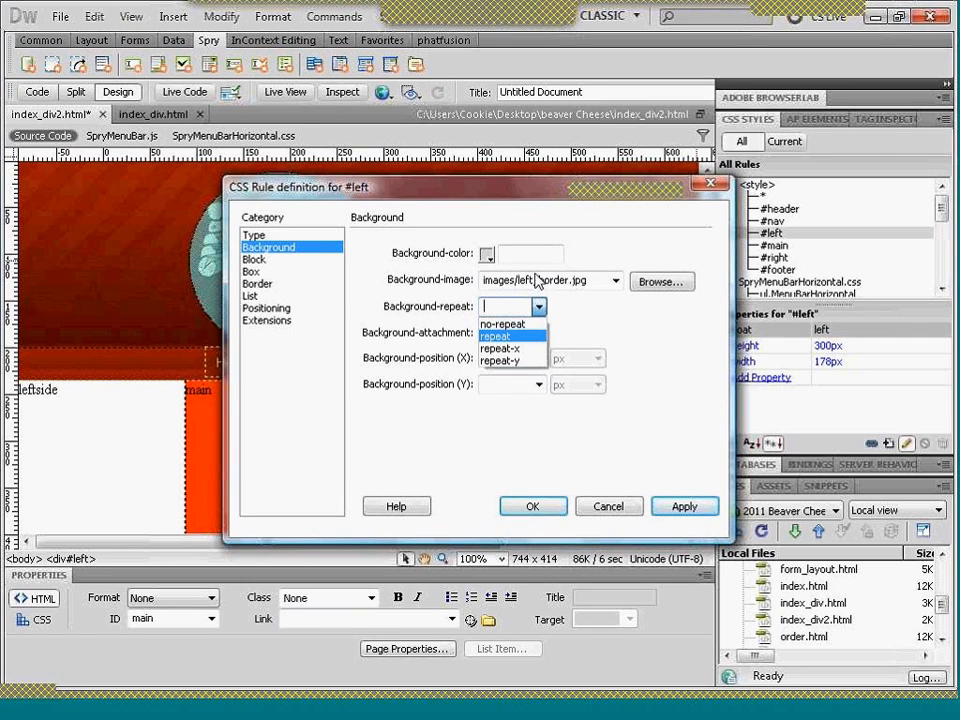
{"action": "left_click", "coordinate": [503, 364]}
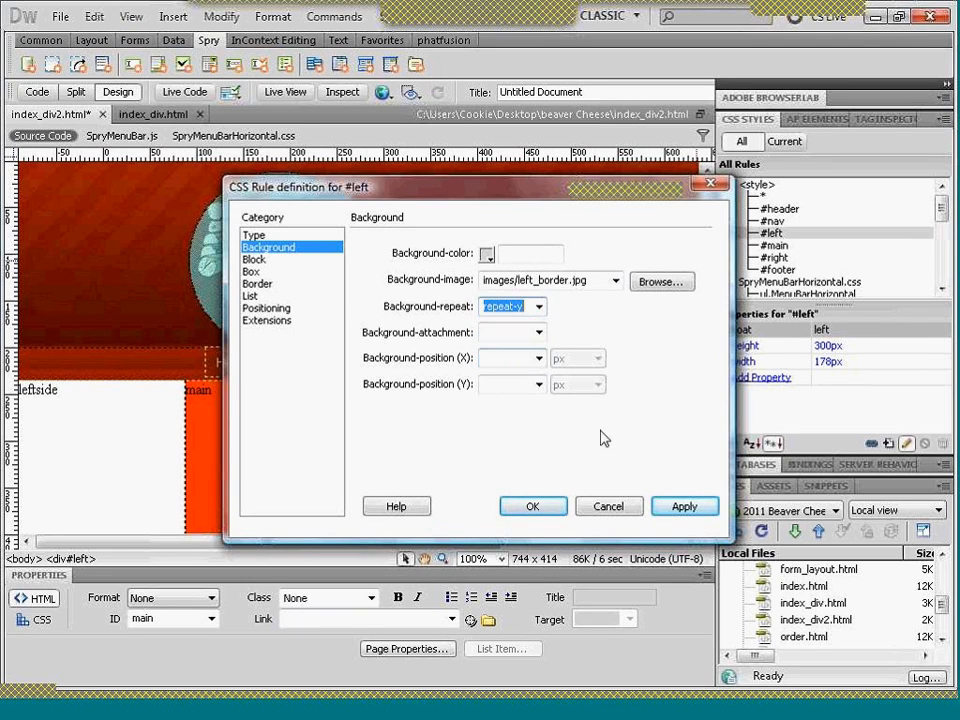
{"action": "left_click", "coordinate": [681, 507]}
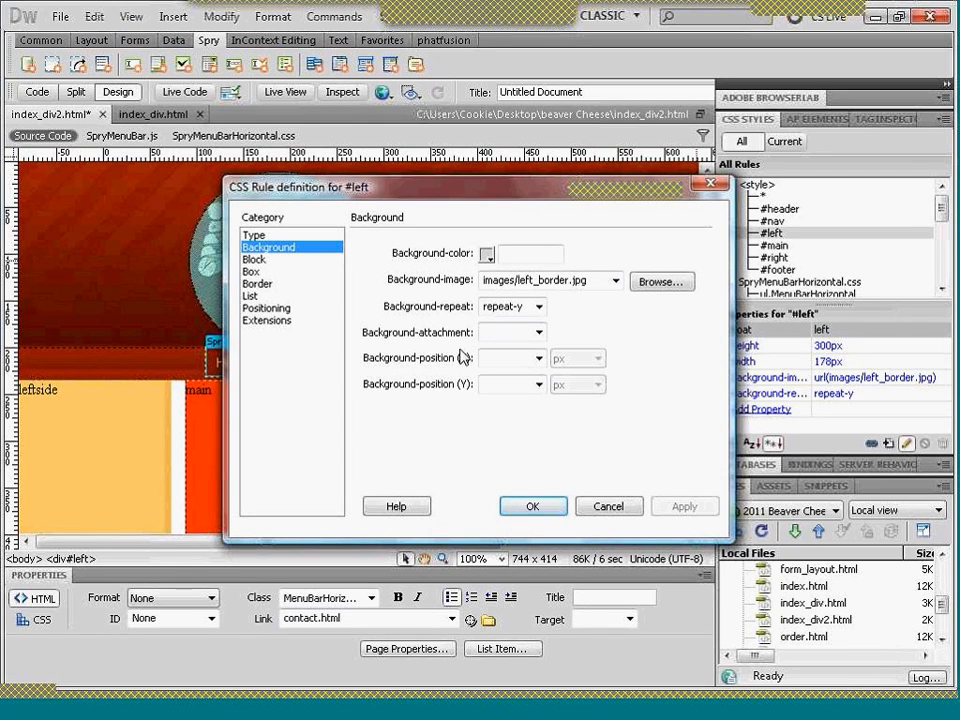
{"action": "left_click", "coordinate": [510, 513]}
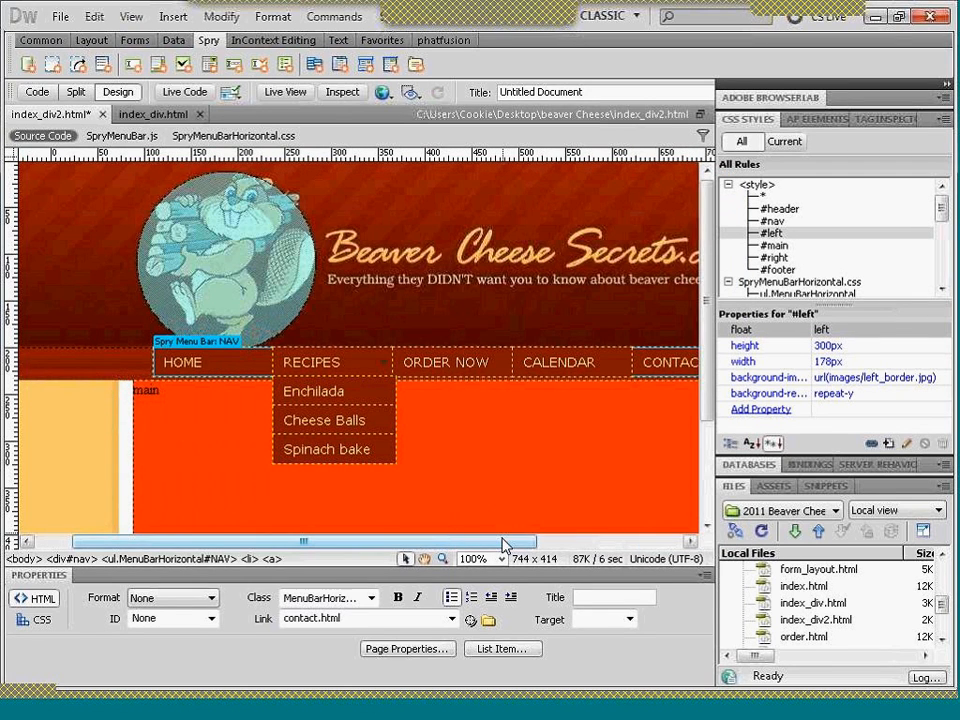
{"action": "left_click_drag", "start_coordinate": [503, 545], "coordinate": [648, 545]}
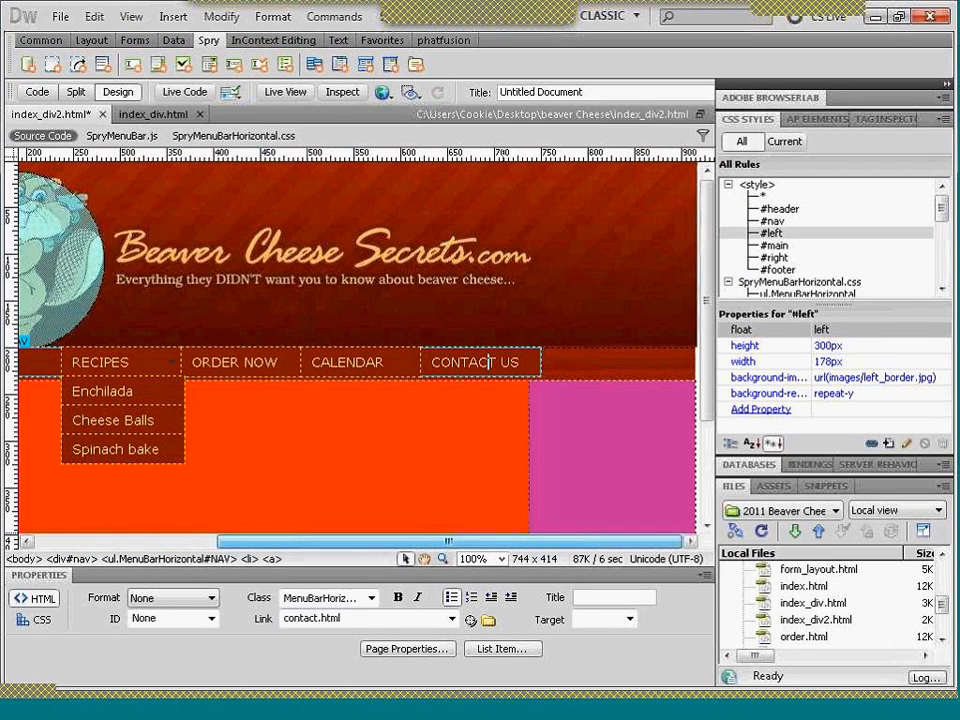
- Check which div id and CSS rule the pink area beside the main area belongs to
{"action": "left_click", "coordinate": [630, 445]}
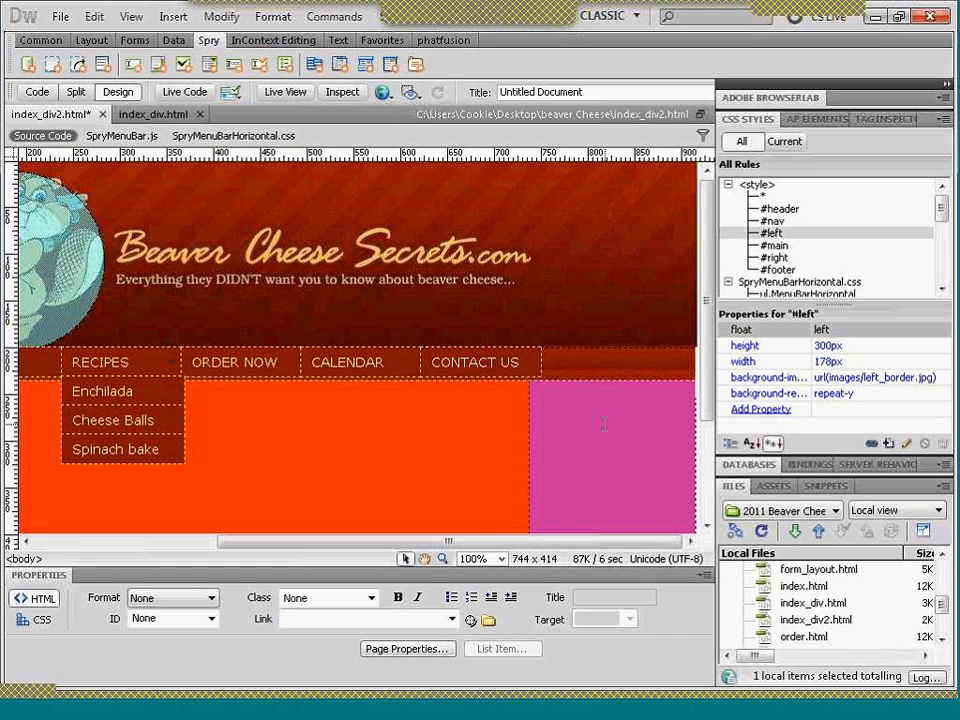
{"action": "left_click", "coordinate": [33, 559]}
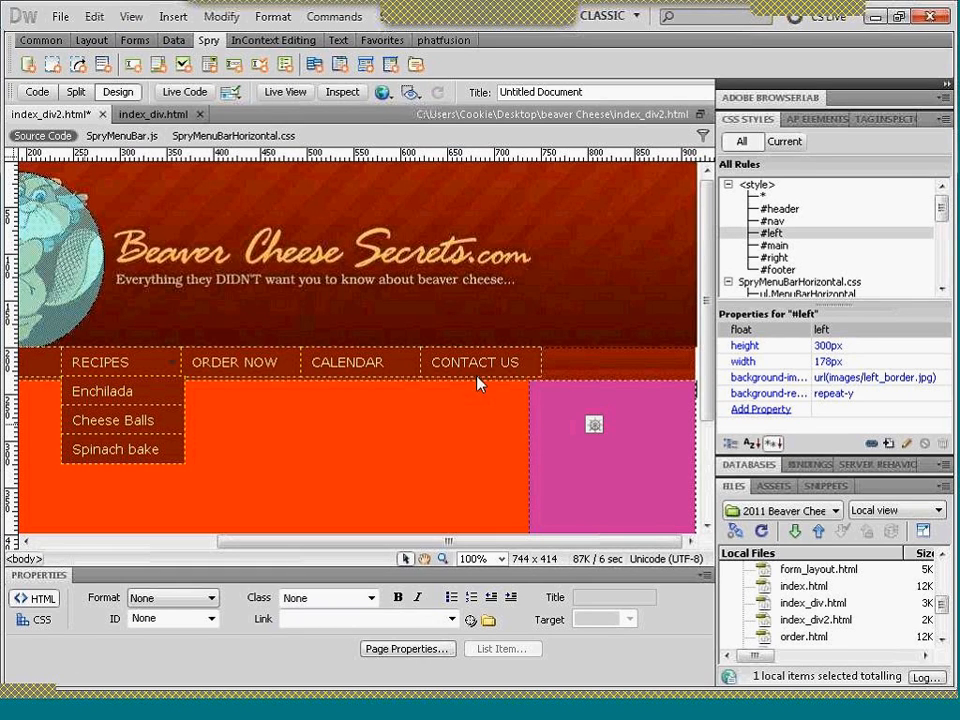
{"action": "left_click", "coordinate": [550, 389], "text": "alt"}
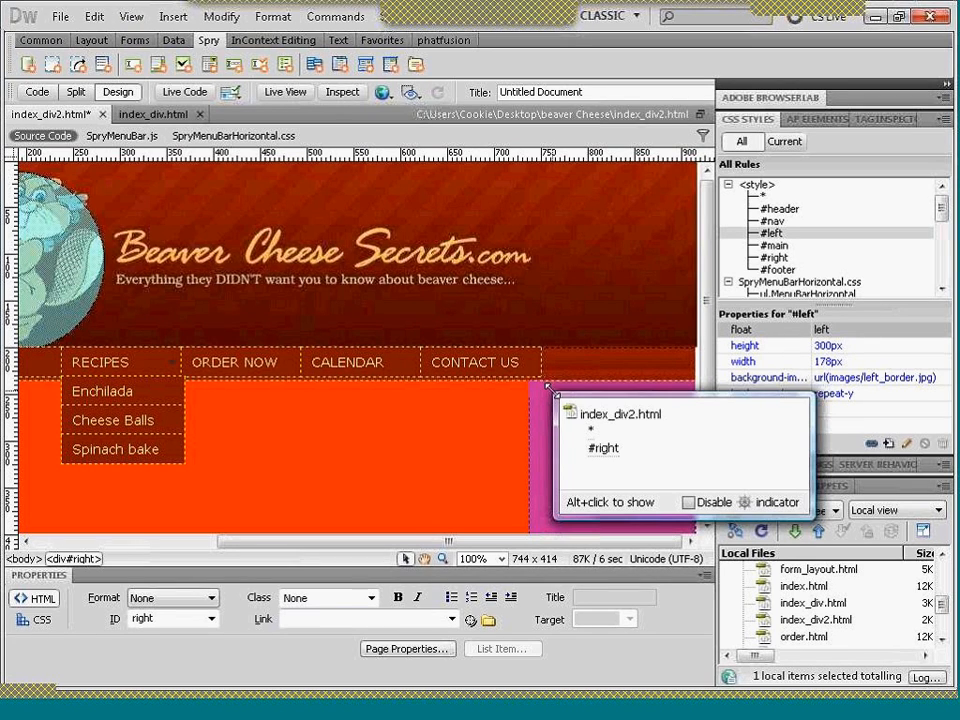
{"action": "left_click", "coordinate": [549, 390]}
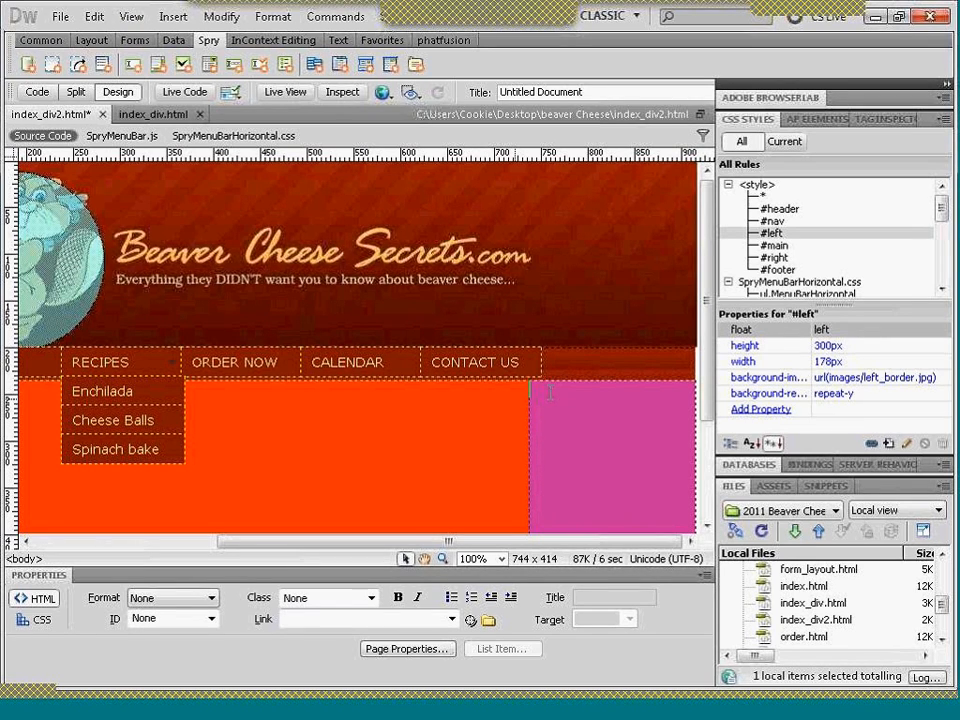
{"action": "left_click", "coordinate": [549, 392]}
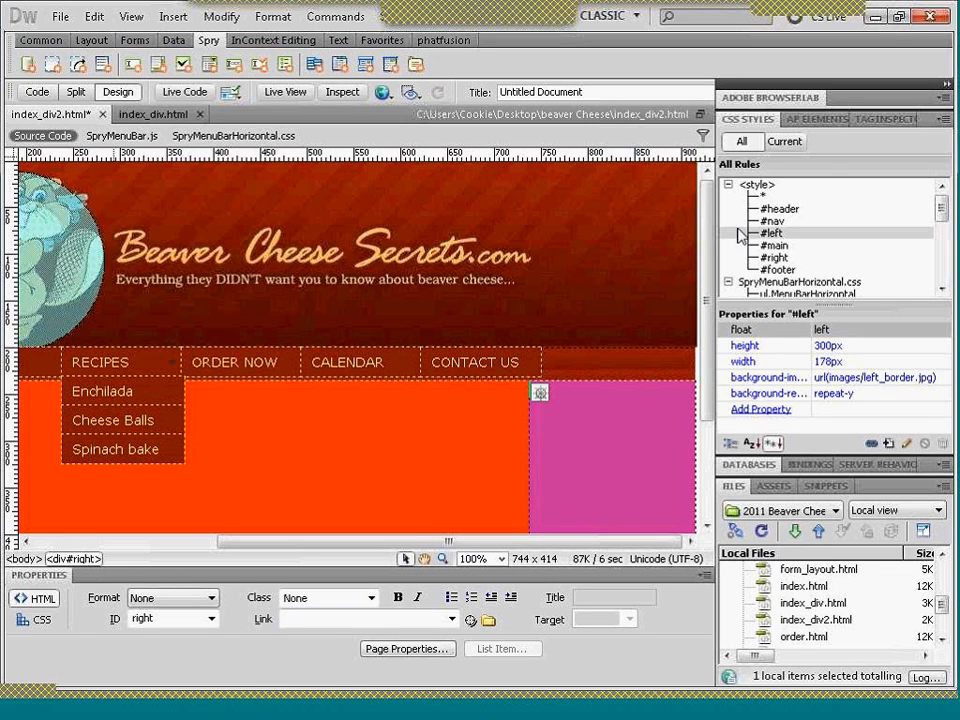
- Open the #right CSS rule definition and clear its background color
{"action": "left_click", "coordinate": [776, 258]}
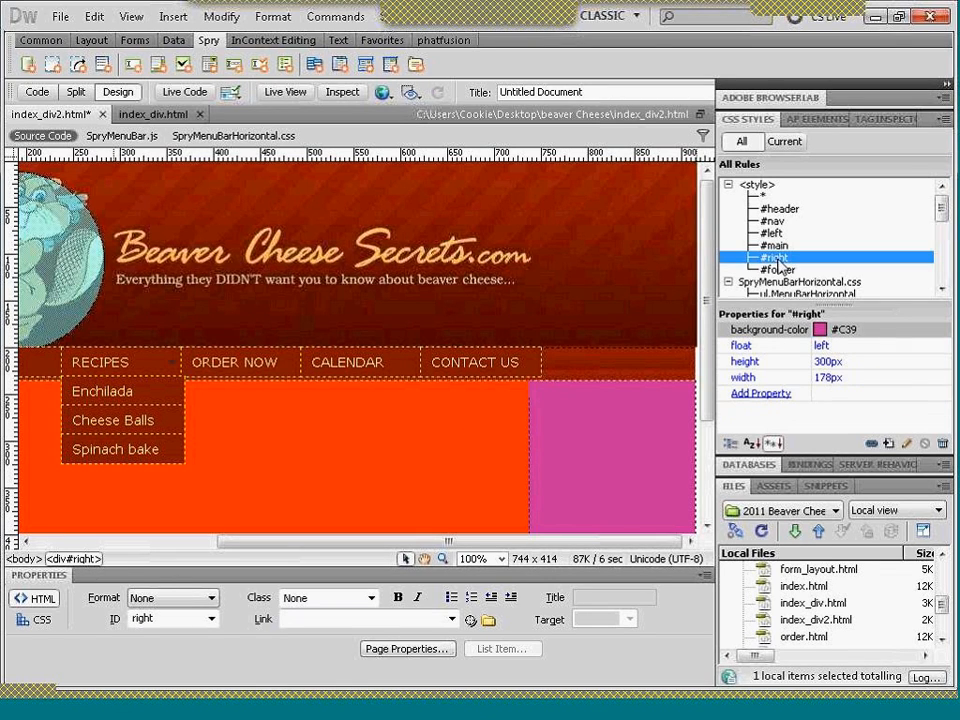
{"action": "double_click", "coordinate": [778, 262]}
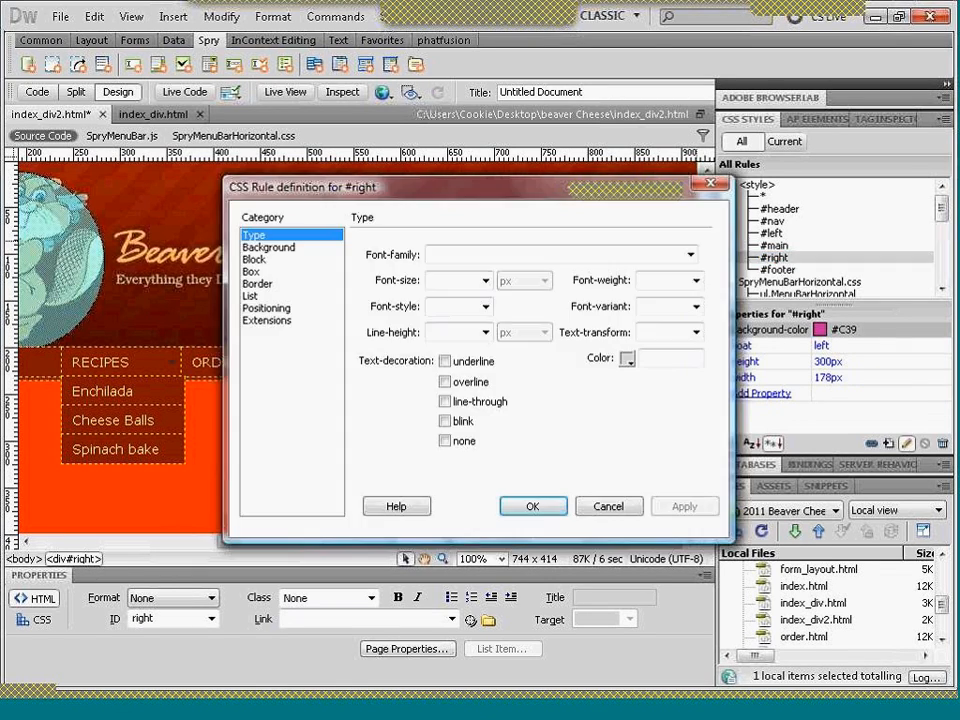
{"action": "left_click", "coordinate": [270, 247]}
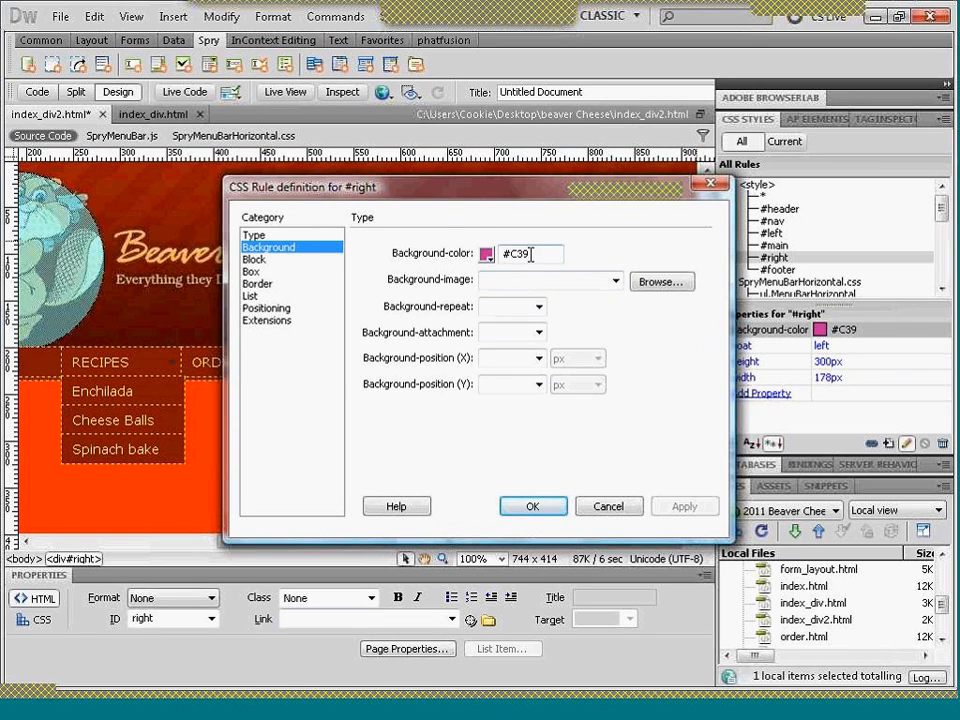
{"action": "key", "text": "BackSpace"}
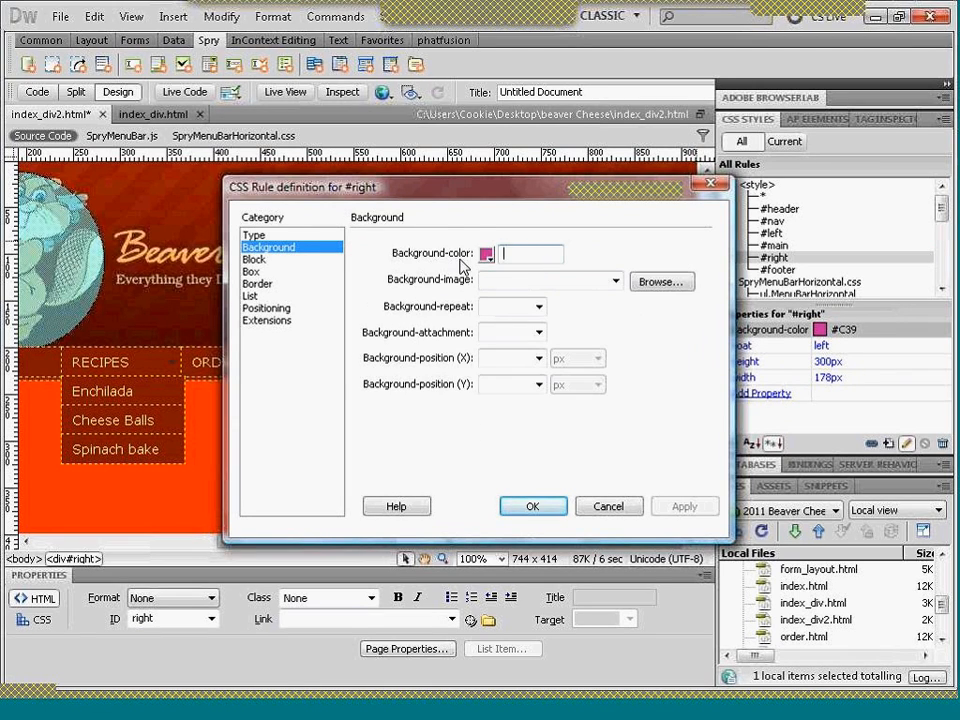
- Give the #right rule the background image images/right_border.jpg, repeated with repeat-y, and save the rule definition
{"action": "left_click", "coordinate": [666, 284]}
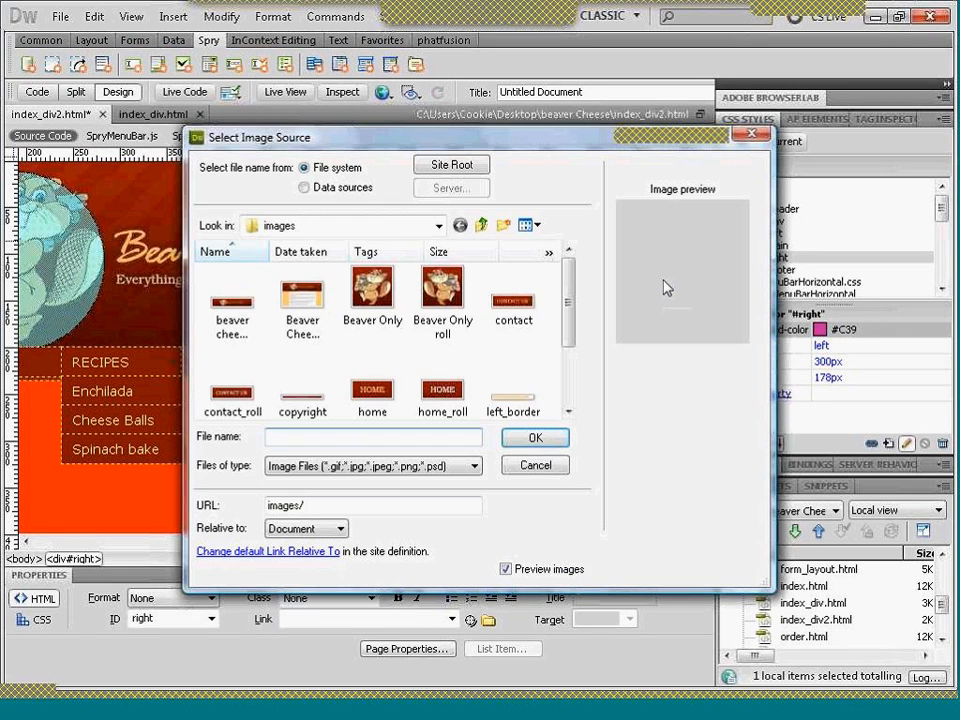
{"action": "type", "text": "Ri"}
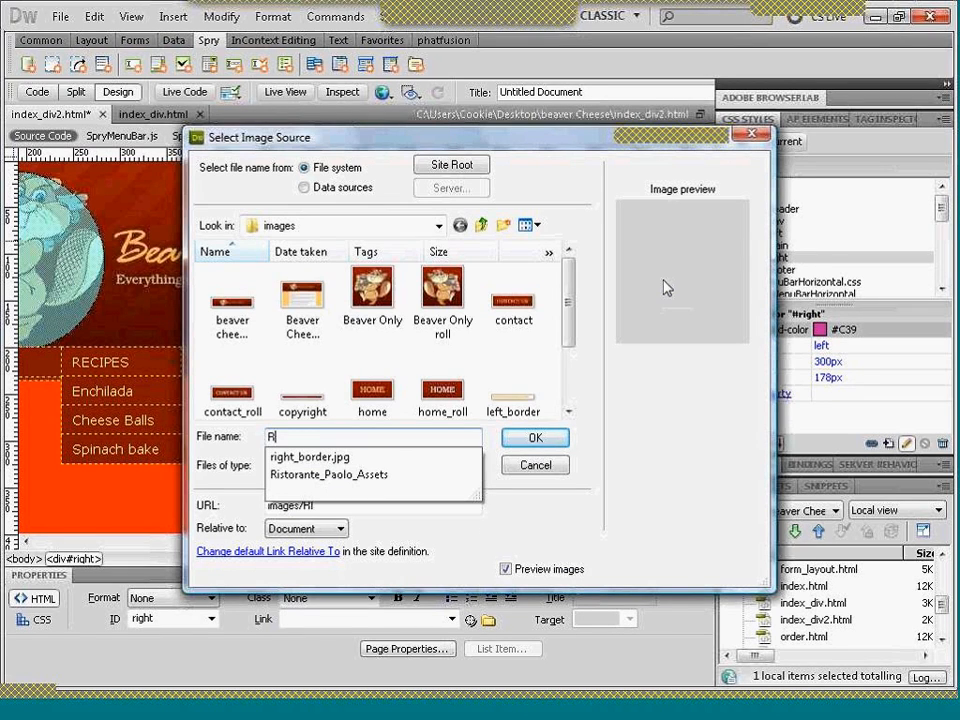
{"action": "left_click", "coordinate": [416, 457]}
{"action": "left_click", "coordinate": [535, 438]}
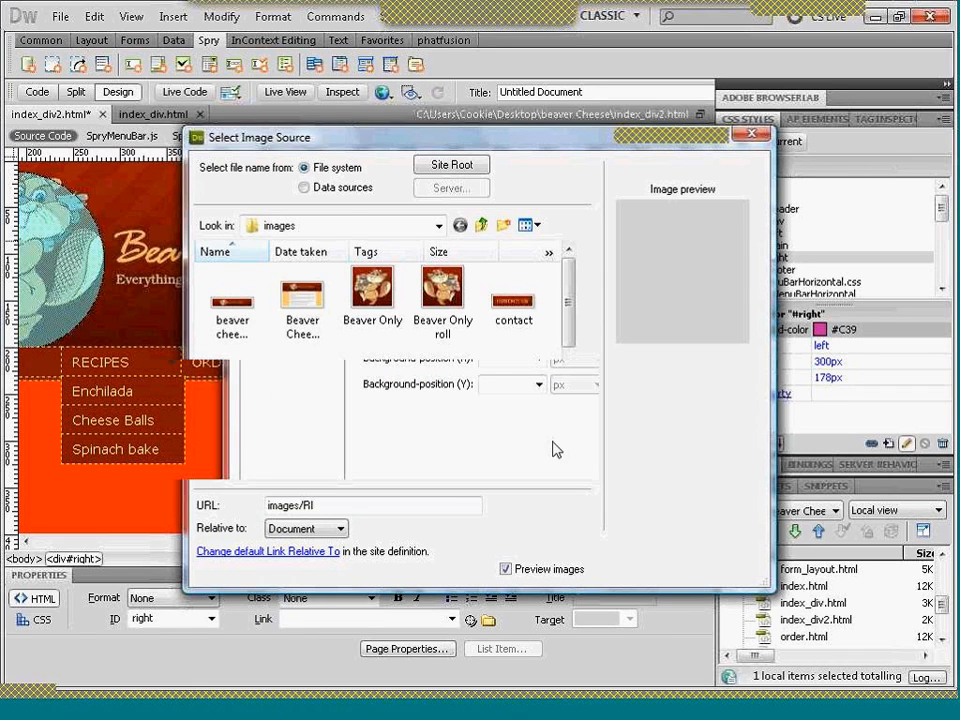
{"action": "left_click", "coordinate": [539, 308]}
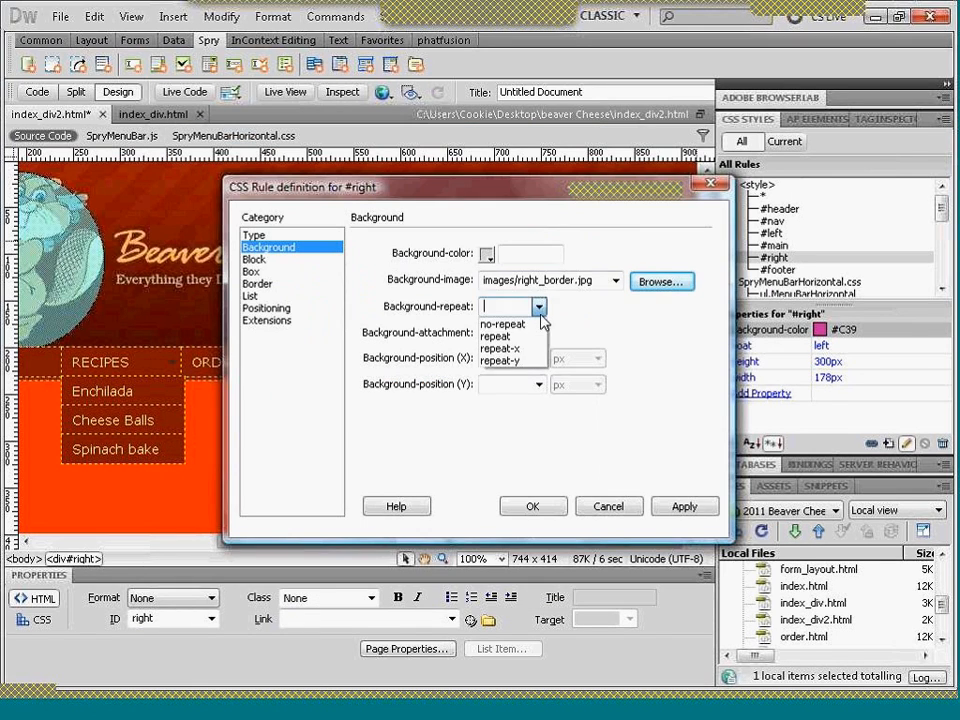
{"action": "left_click", "coordinate": [502, 360]}
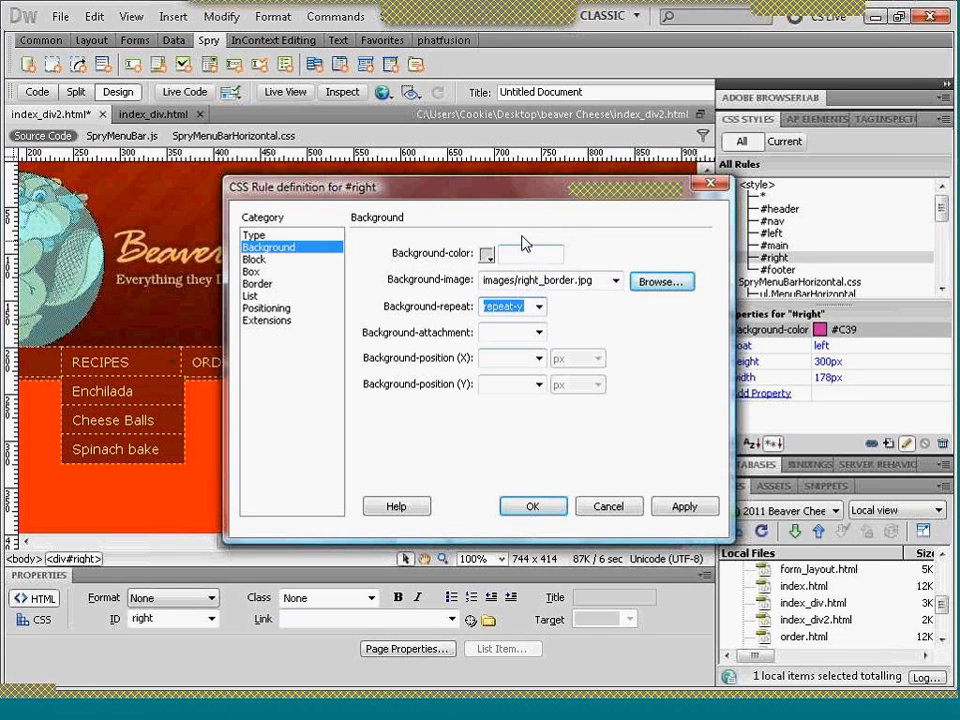
{"action": "left_click_drag", "start_coordinate": [400, 186], "coordinate": [196, 113]}
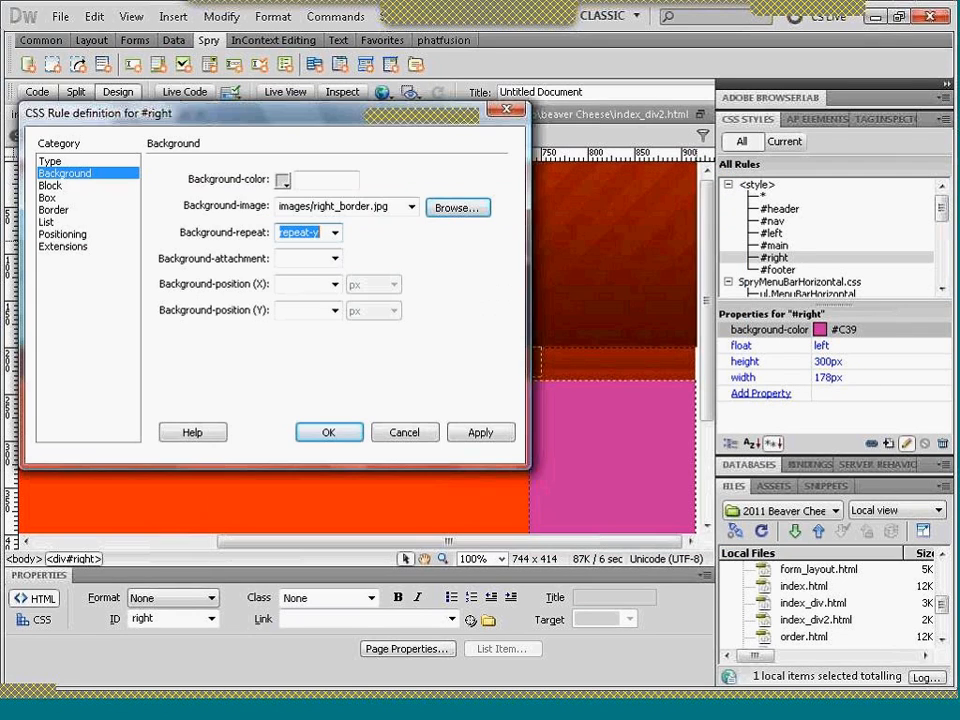
{"action": "left_click", "coordinate": [482, 433]}
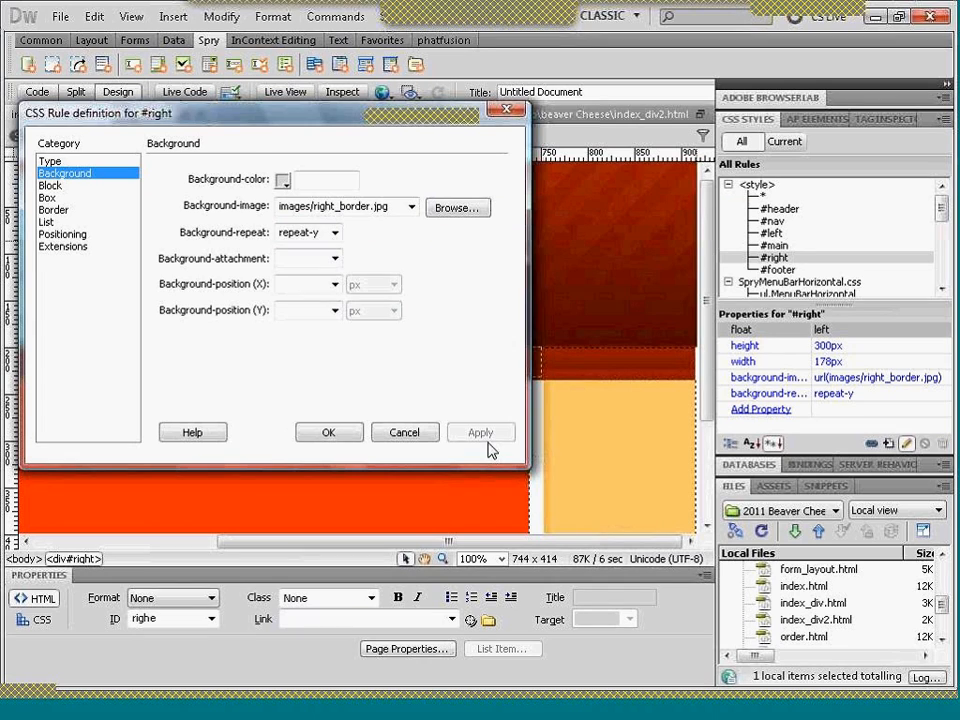
{"action": "left_click", "coordinate": [329, 433]}
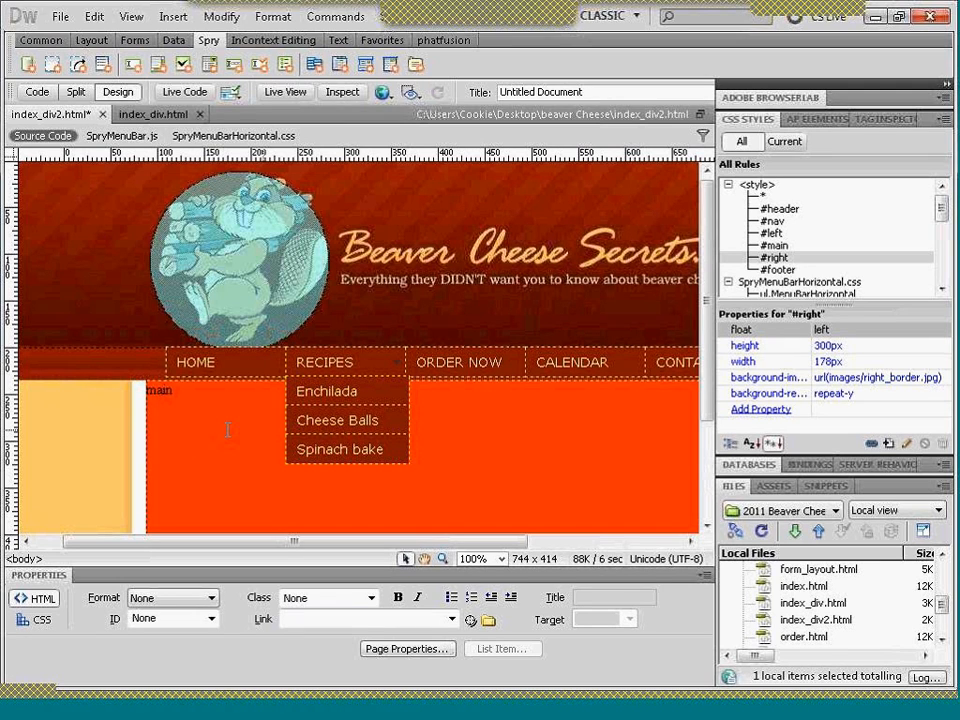
- Remove the background color value from the #main CSS rule
{"action": "scroll", "coordinate": [228, 430], "scroll_direction": "right", "scroll_amount": 1}
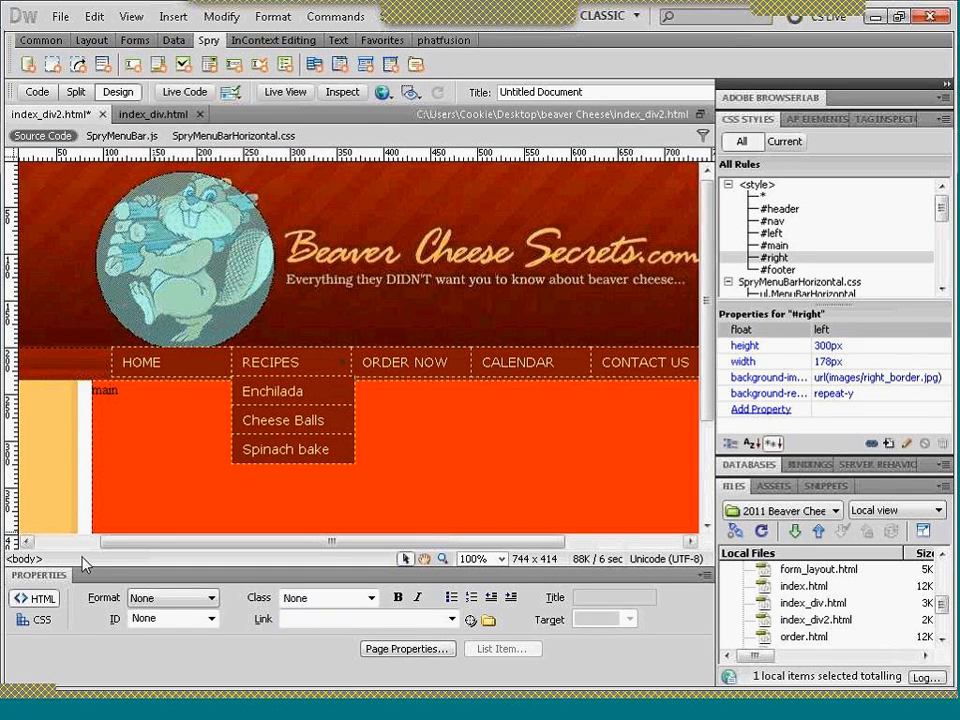
{"action": "left_click", "coordinate": [773, 246]}
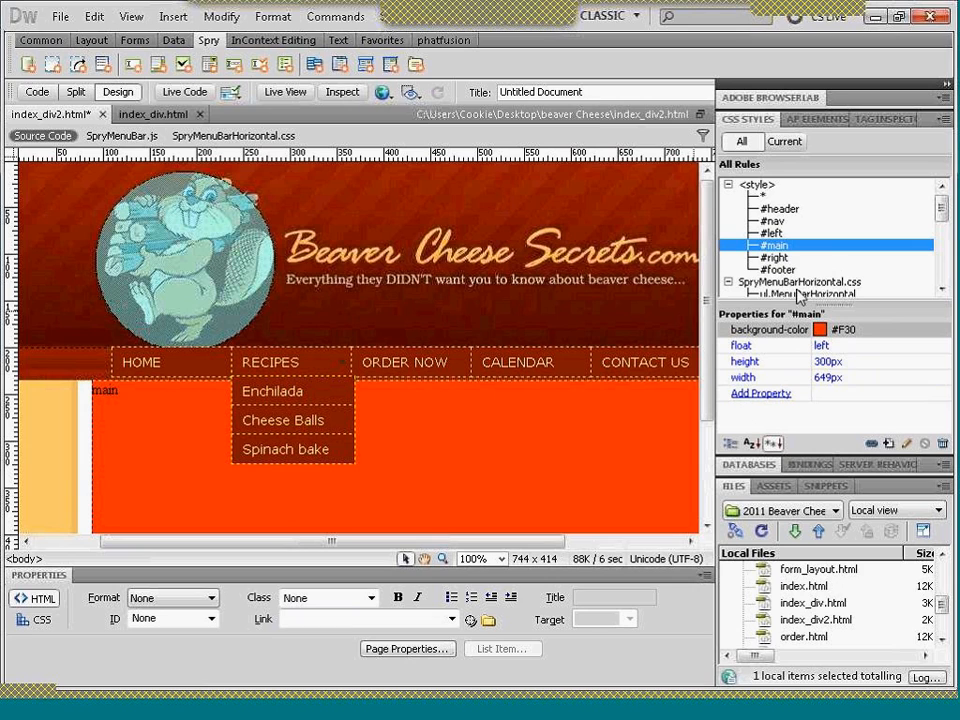
{"action": "left_click", "coordinate": [852, 329]}
{"action": "key", "text": "BackSpace"}
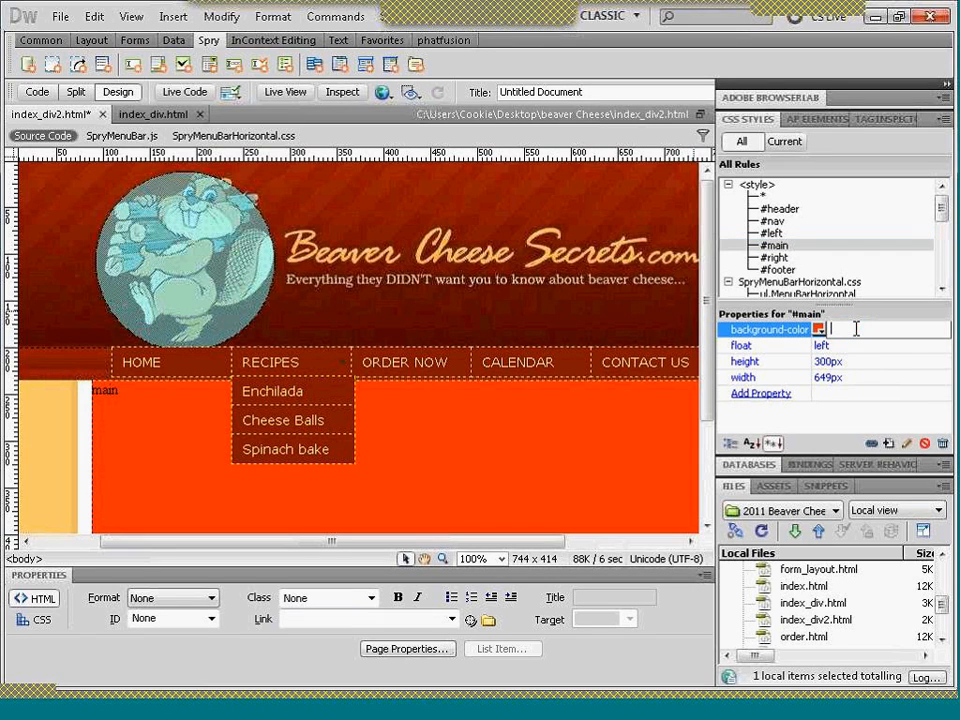
{"action": "key", "text": "Return"}
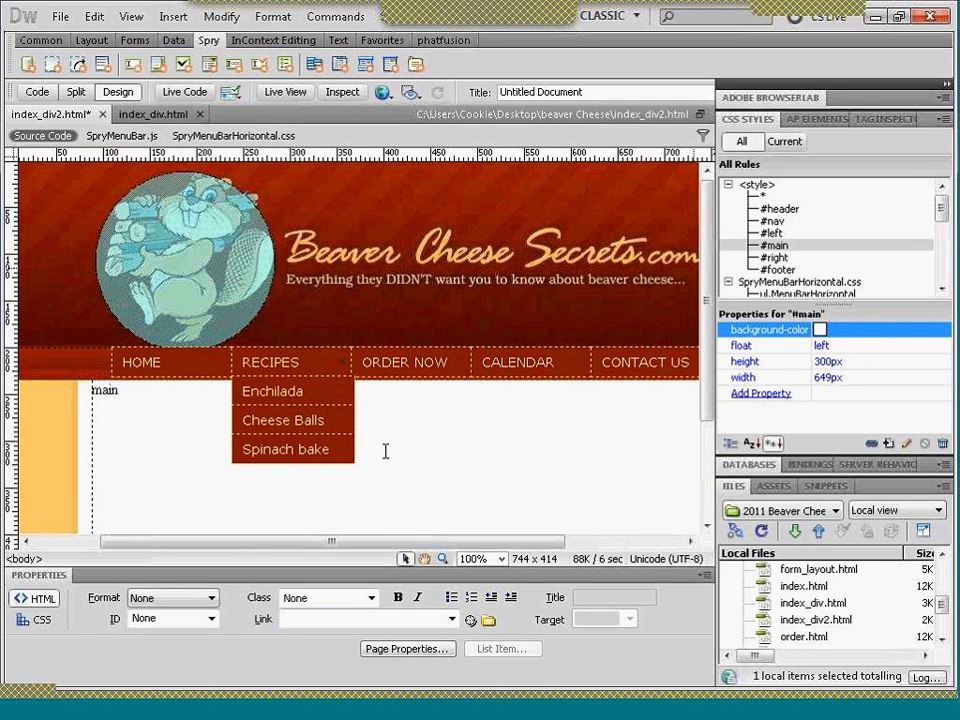
{"action": "left_click", "coordinate": [705, 327]}
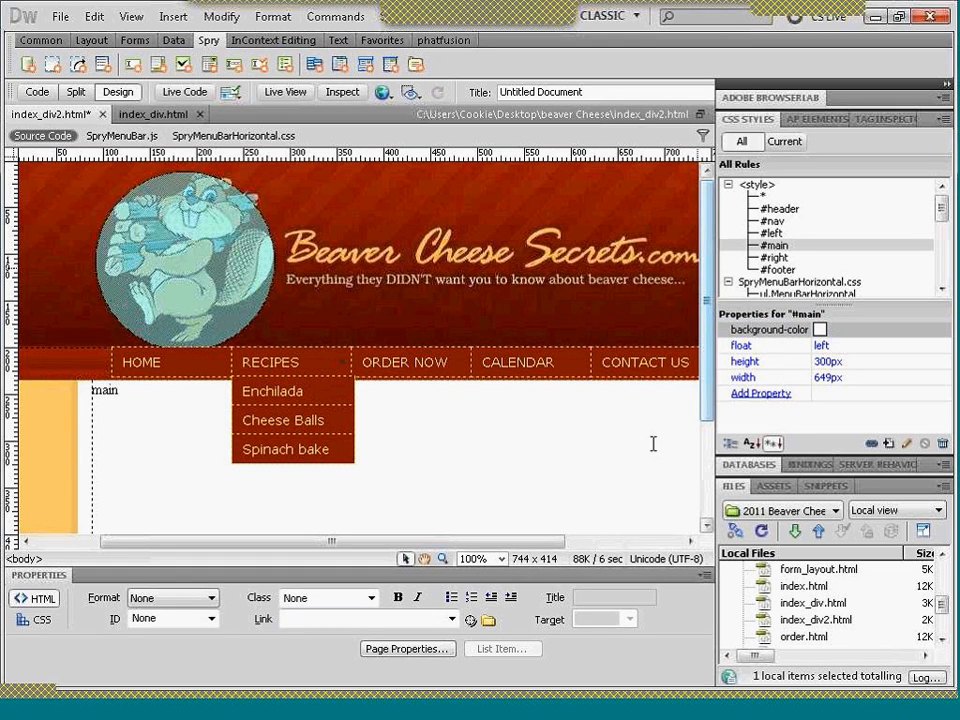
- Examine the layout and menu bar of index_div2.html in Design and Live View, comparing the page with index_div.html
{"action": "left_click_drag", "start_coordinate": [519, 545], "coordinate": [657, 537]}
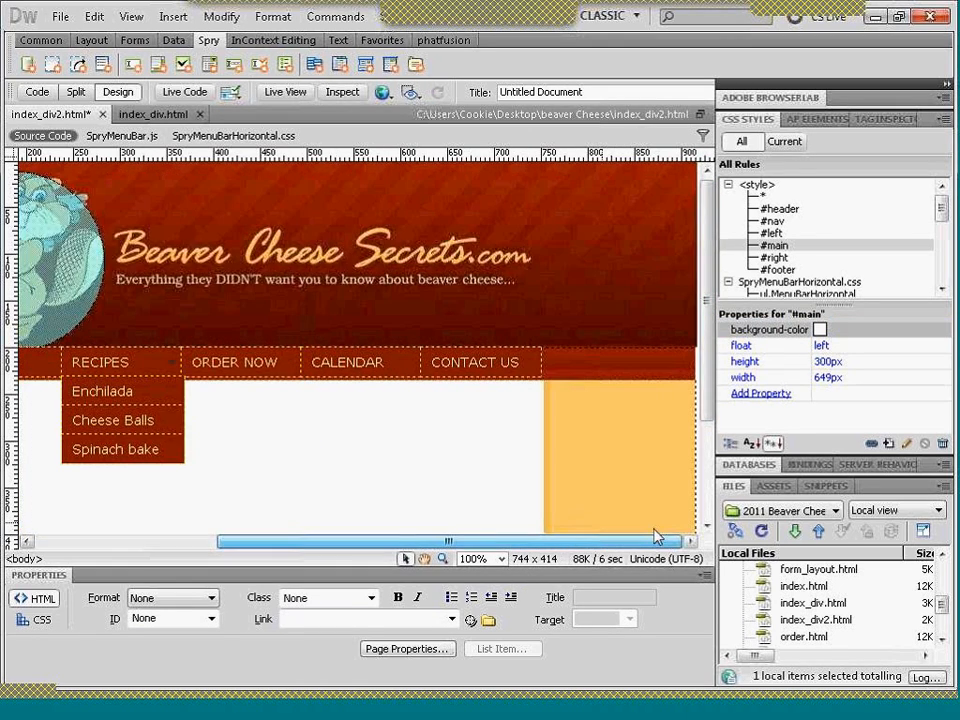
{"action": "left_click_drag", "start_coordinate": [709, 396], "coordinate": [715, 538]}
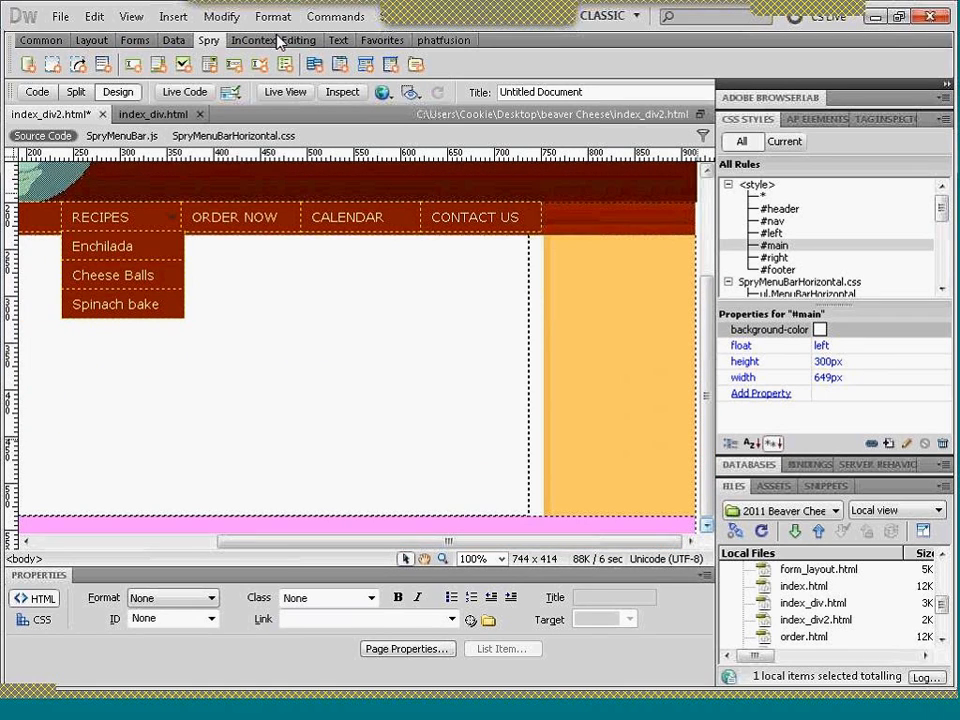
{"action": "left_click", "coordinate": [283, 93]}
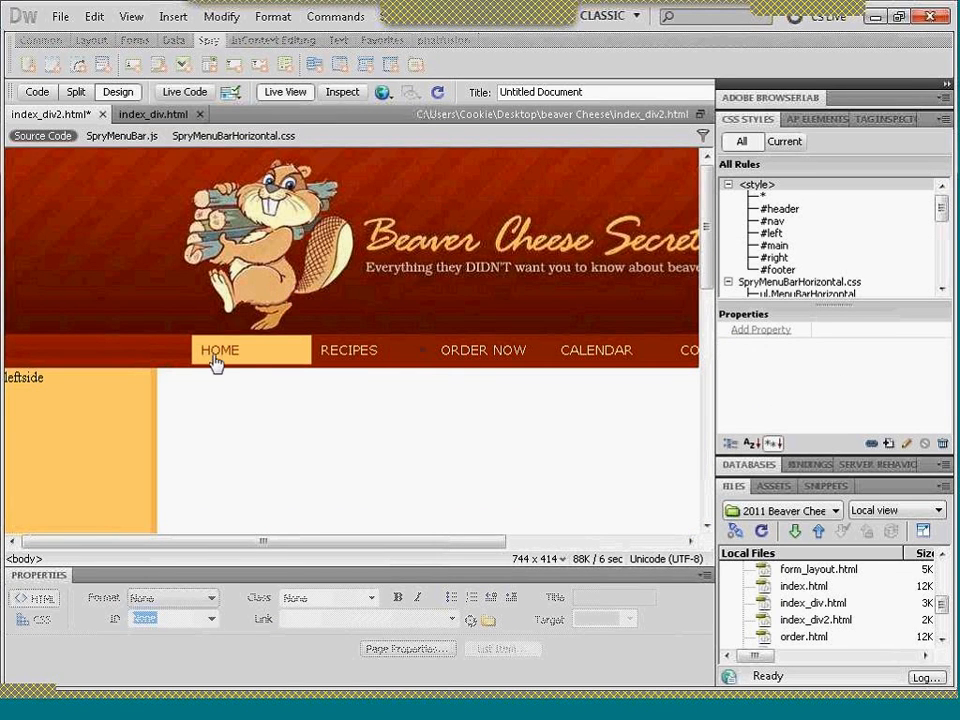
{"action": "mouse_move", "coordinate": [332, 347]}
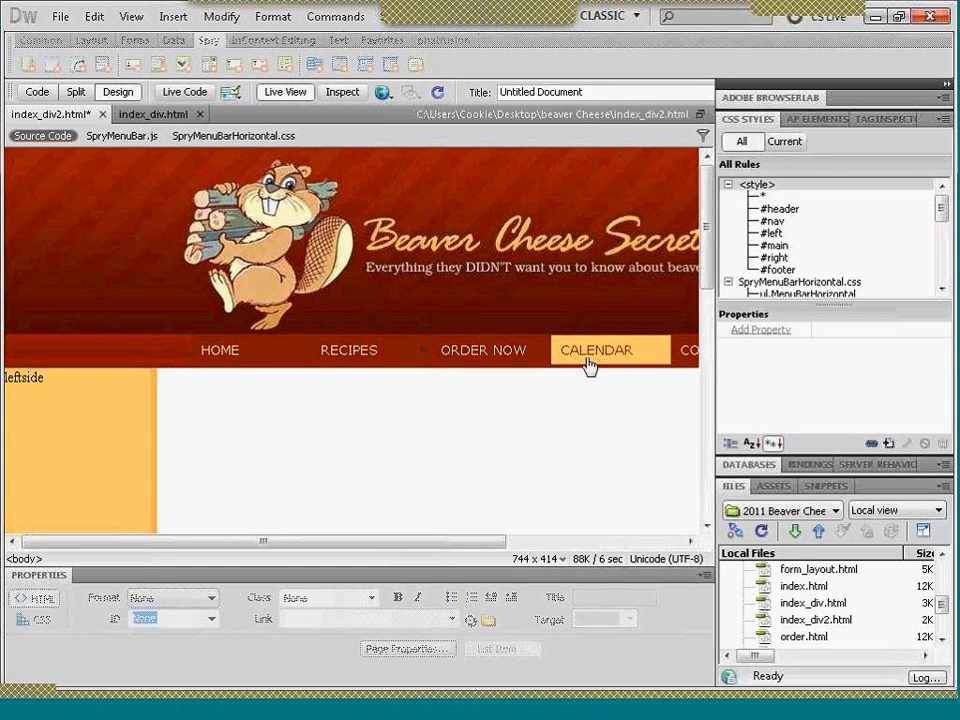
{"action": "left_click", "coordinate": [155, 118]}
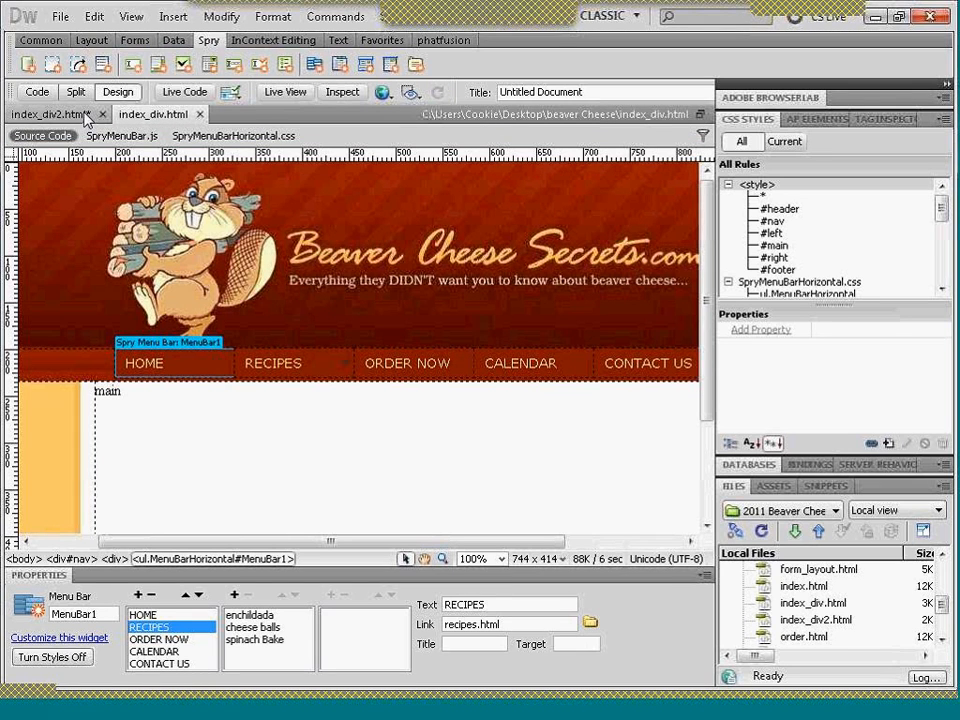
{"action": "left_click", "coordinate": [85, 116]}
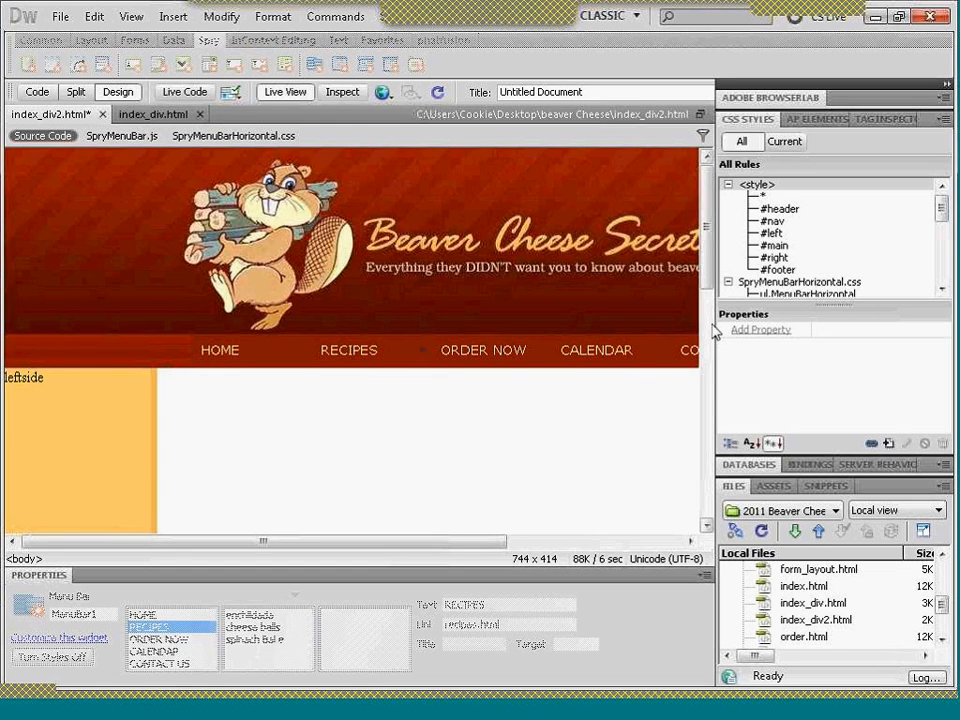
{"action": "left_click_drag", "start_coordinate": [708, 272], "coordinate": [731, 484]}
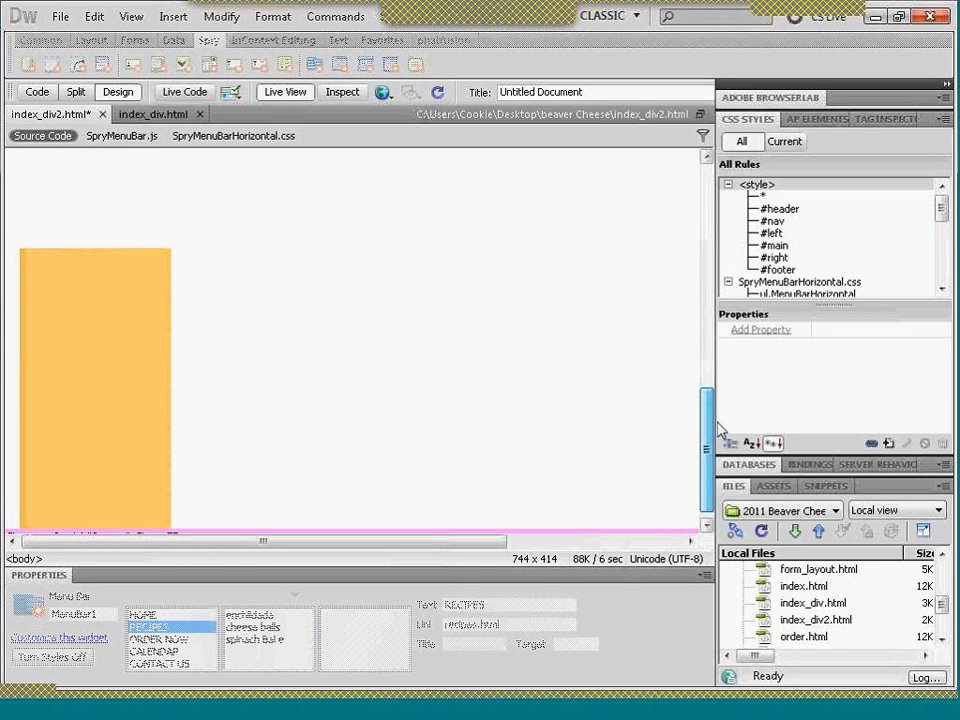
{"action": "left_click_drag", "start_coordinate": [721, 430], "coordinate": [716, 323]}
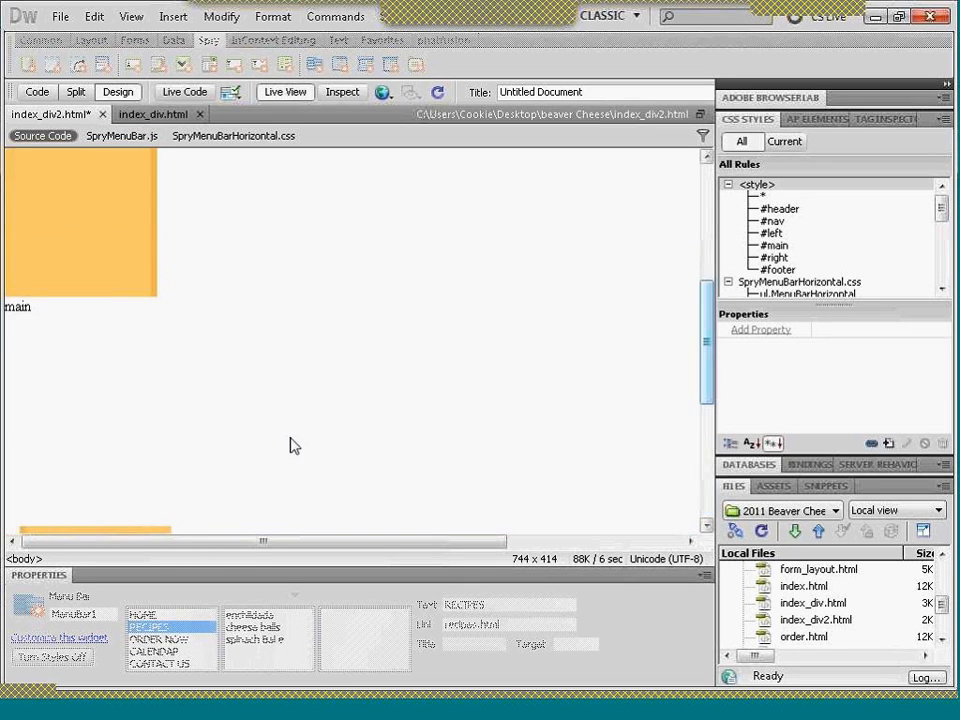
{"action": "left_click", "coordinate": [284, 91]}
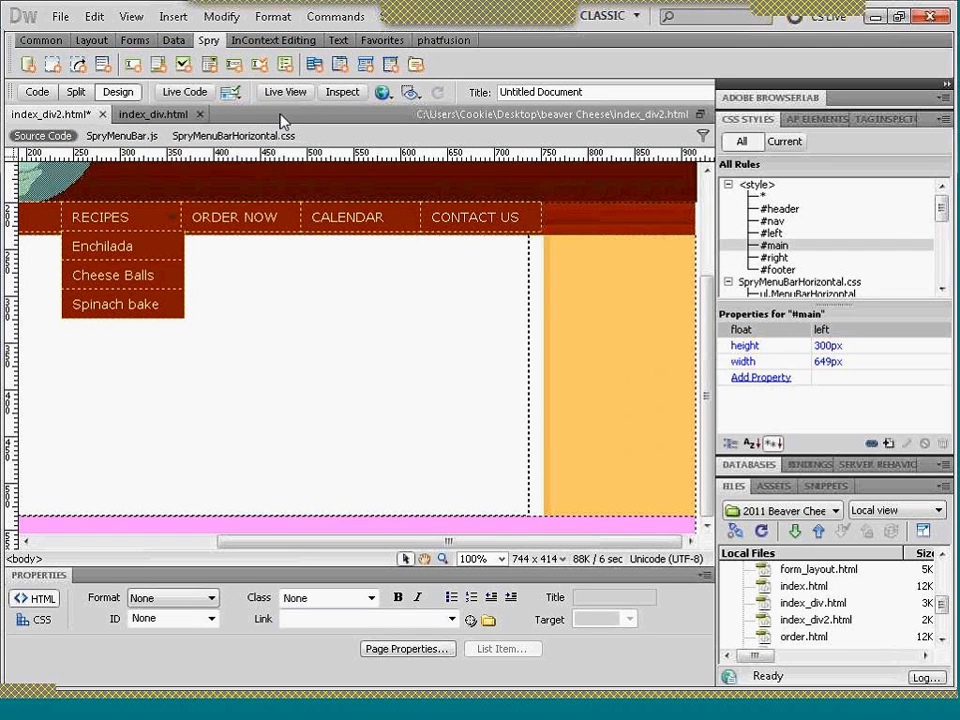
- Try to delete the placeholder text in the main div, and undo the deletion
{"action": "left_click_drag", "start_coordinate": [480, 549], "coordinate": [403, 558]}
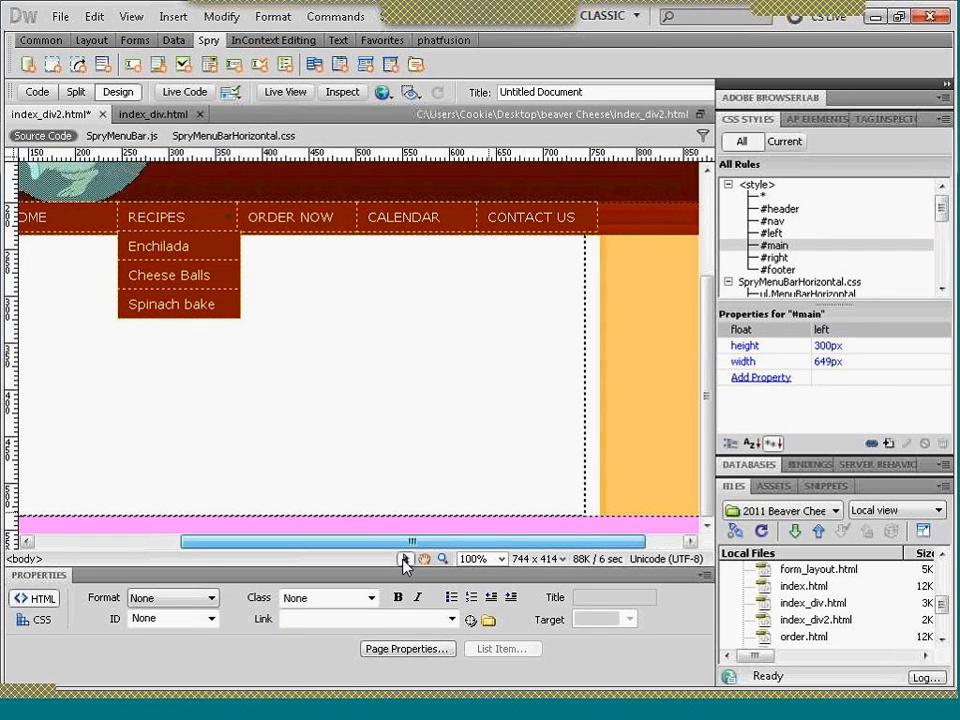
{"action": "double_click", "coordinate": [65, 244]}
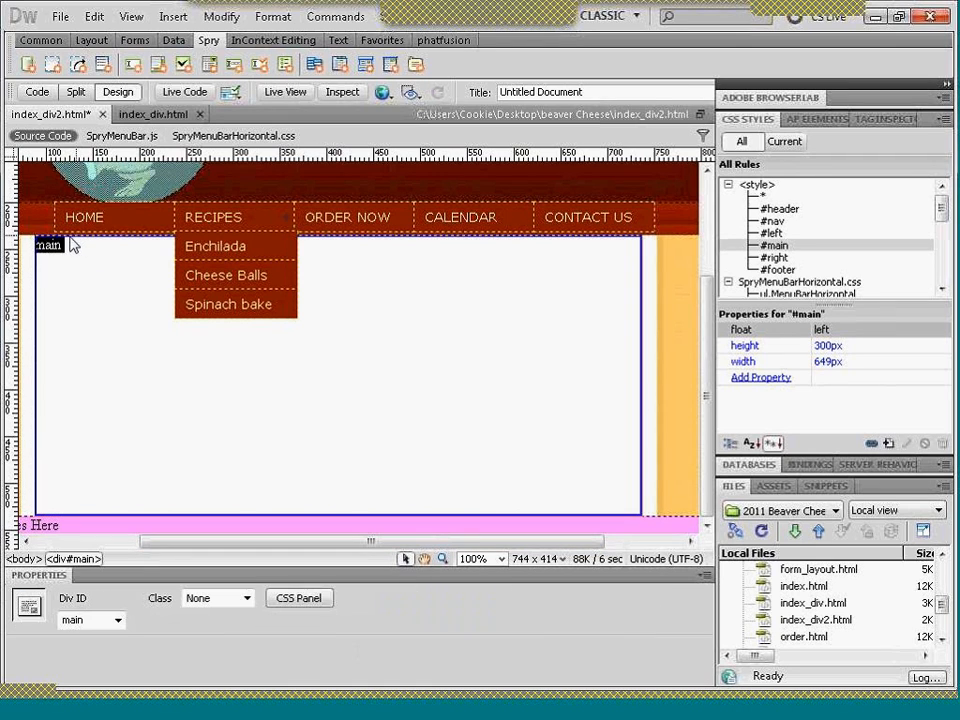
{"action": "key", "text": "Delete"}
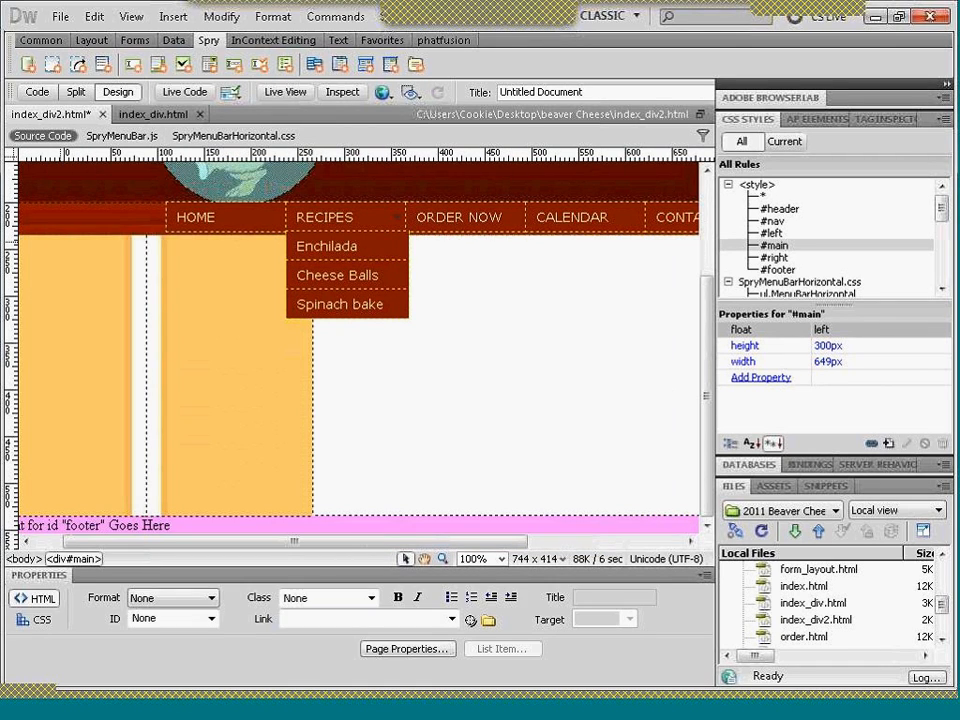
{"action": "key", "text": "ctrl+z"}
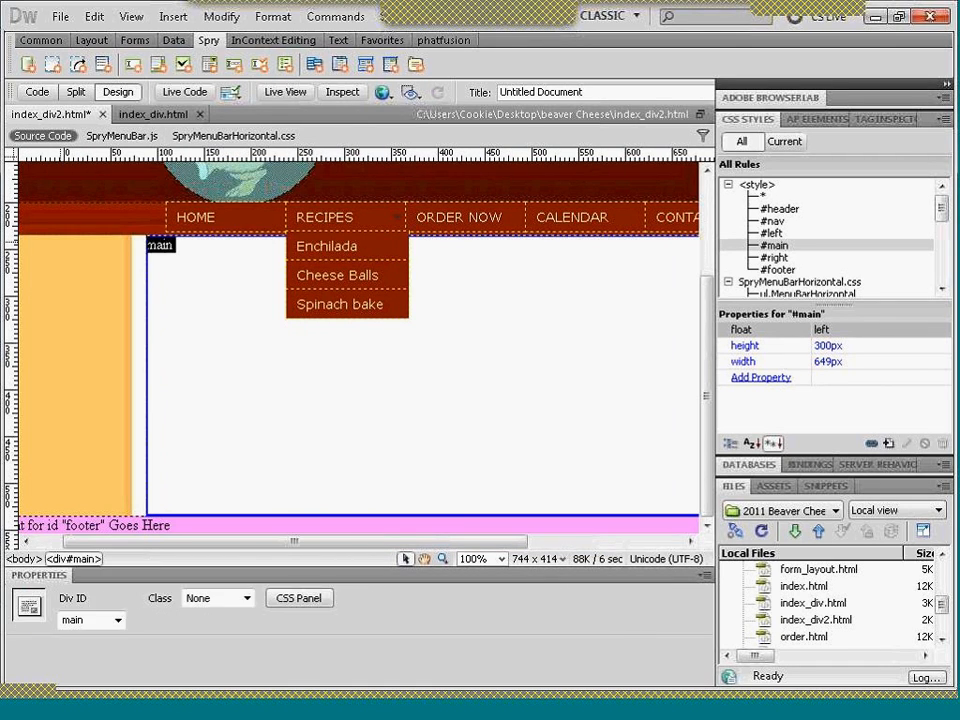
{"action": "left_click", "coordinate": [172, 245]}
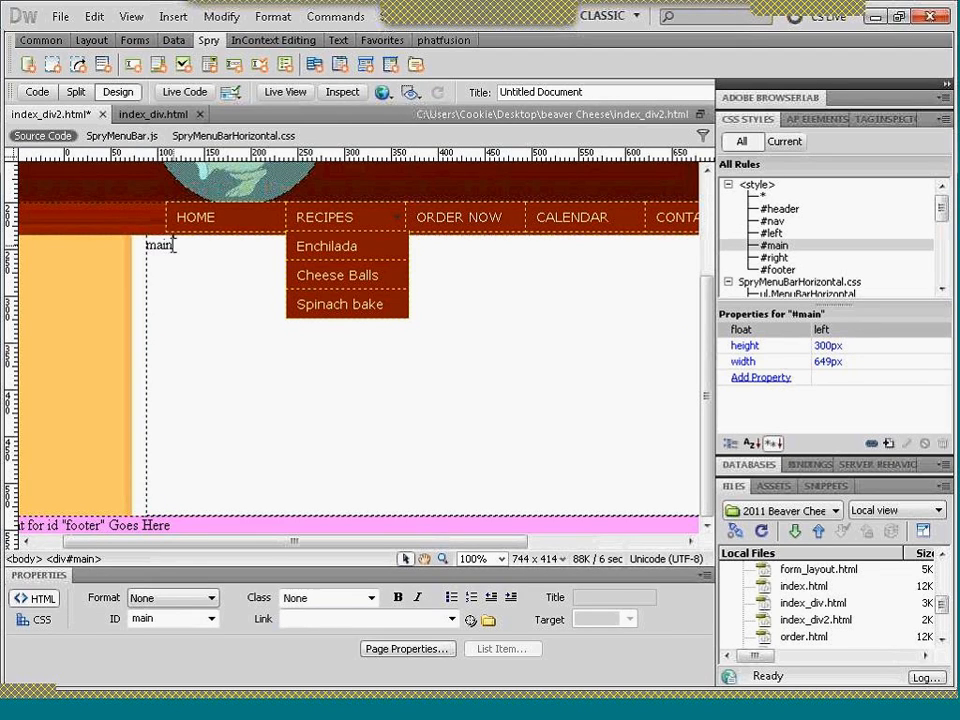
- Delete the placeholder text in the main div and save index_div2.html
{"action": "key", "text": "BackSpace"}
{"action": "key", "text": "BackSpace"}
{"action": "key", "text": "BackSpace"}
{"action": "key", "text": "BackSpace"}
{"action": "left_click", "coordinate": [255, 528]}
{"action": "left_click", "coordinate": [225, 357]}
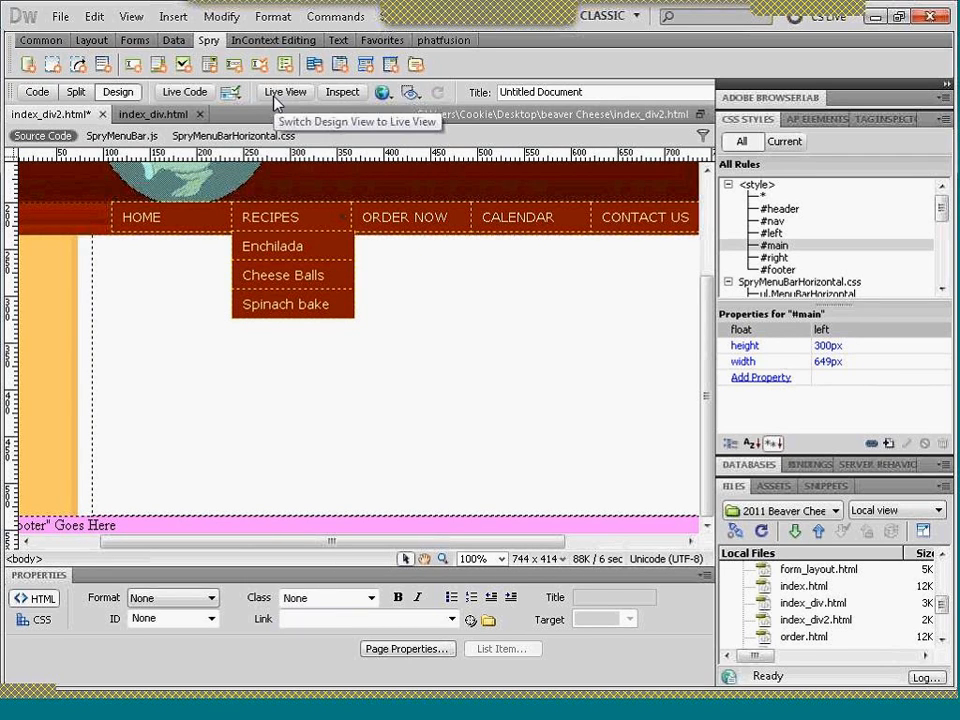
{"action": "key", "text": "ctrl+s"}
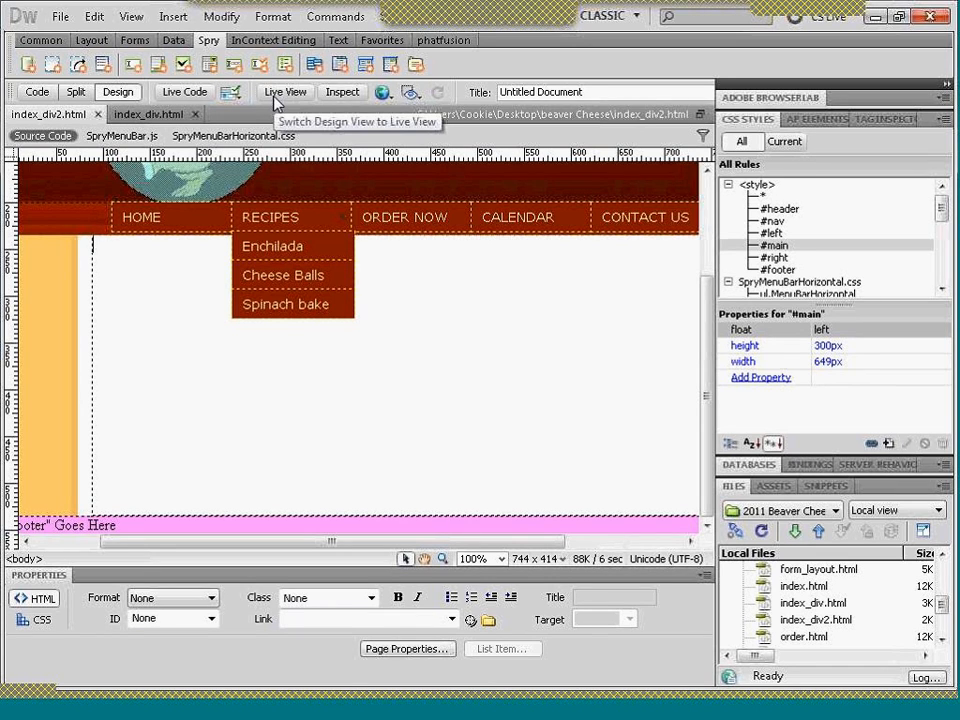
- Examine how the left, main, right and footer divs are placed in Live View and compare with Design view
{"action": "left_click", "coordinate": [278, 98]}
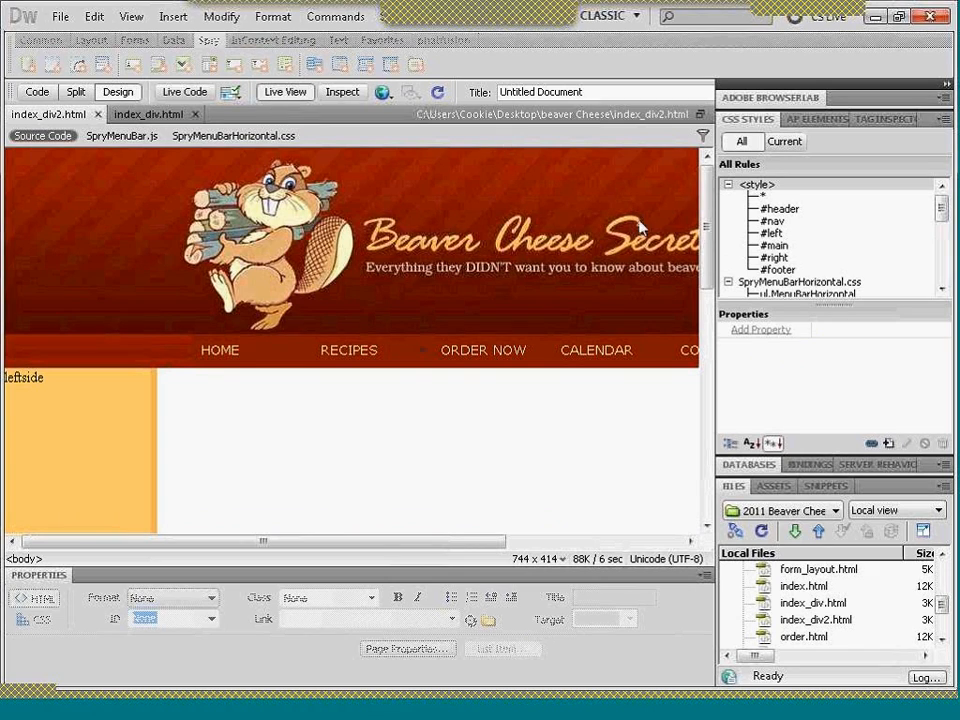
{"action": "scroll", "coordinate": [712, 275], "scroll_direction": "down", "scroll_amount": 1}
{"action": "left_click_drag", "start_coordinate": [713, 274], "coordinate": [723, 379]}
{"action": "left_click_drag", "start_coordinate": [458, 542], "coordinate": [356, 579]}
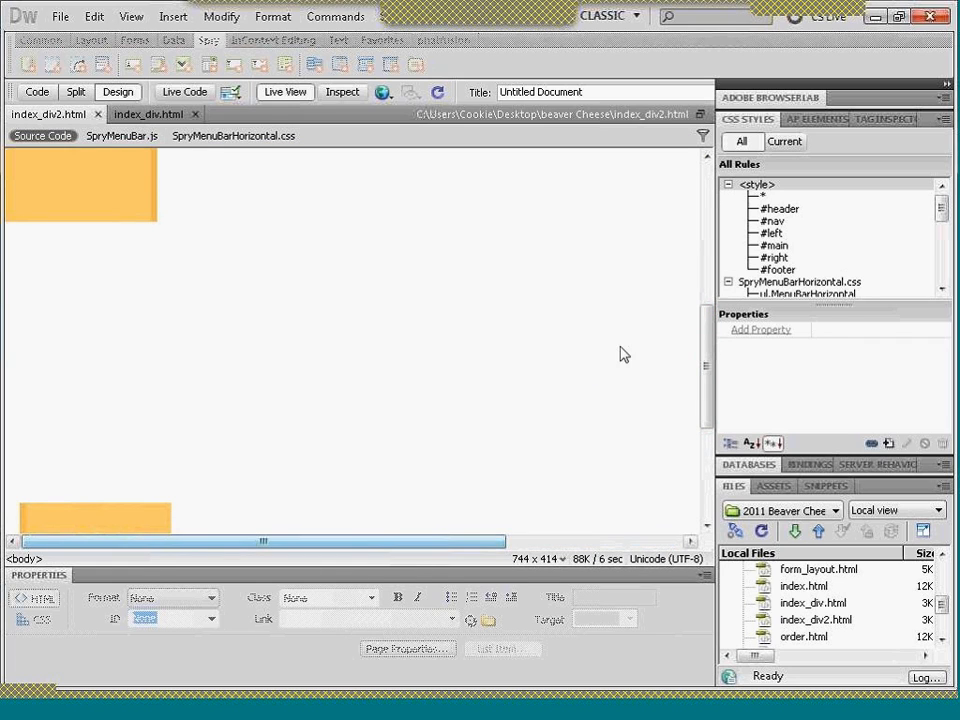
{"action": "left_click_drag", "start_coordinate": [706, 363], "coordinate": [728, 488]}
{"action": "left_click", "coordinate": [119, 369]}
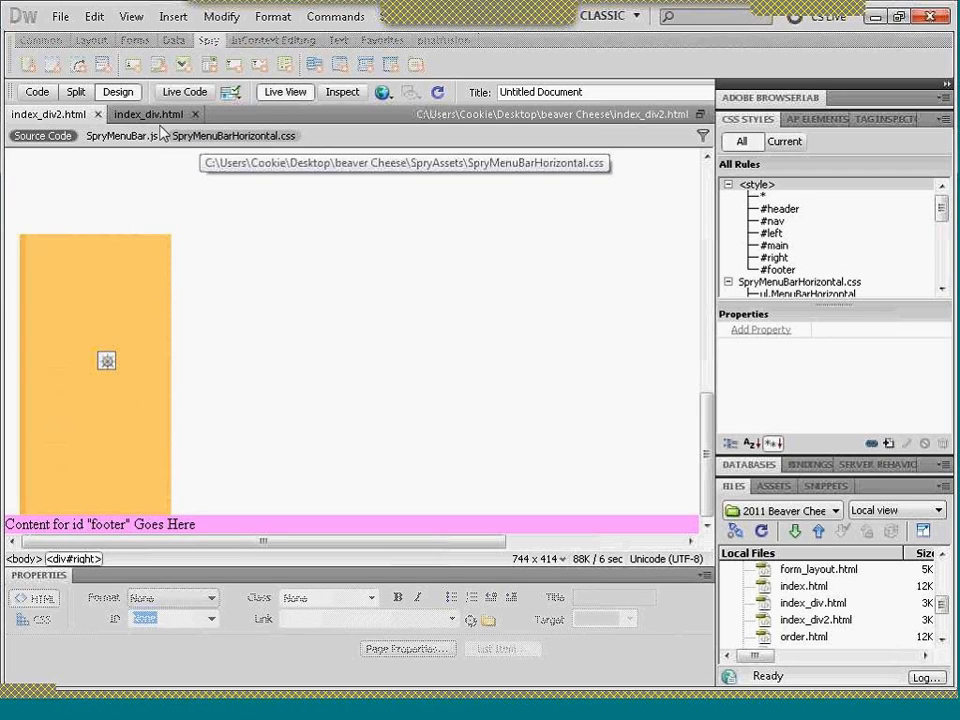
{"action": "left_click", "coordinate": [122, 351]}
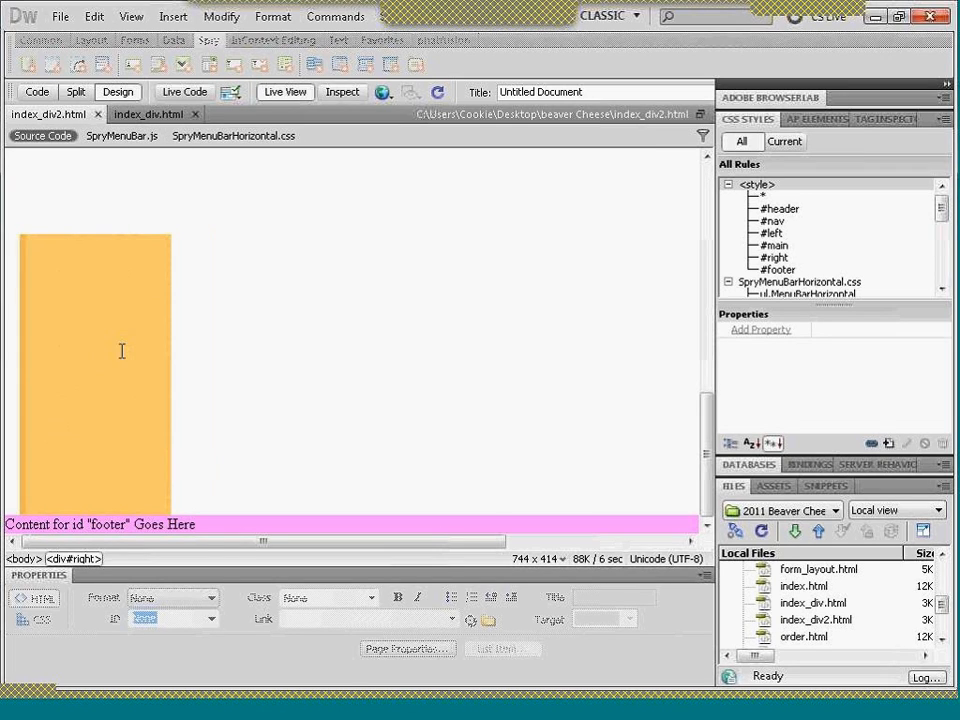
{"action": "left_click", "coordinate": [268, 92]}
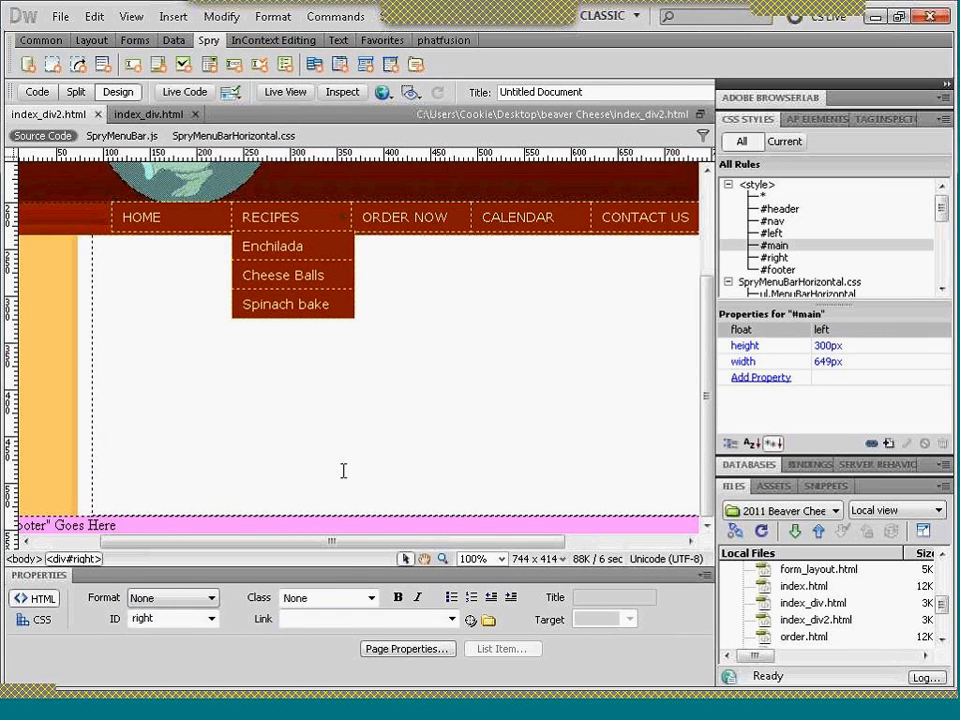
{"action": "left_click_drag", "start_coordinate": [343, 548], "coordinate": [456, 544]}
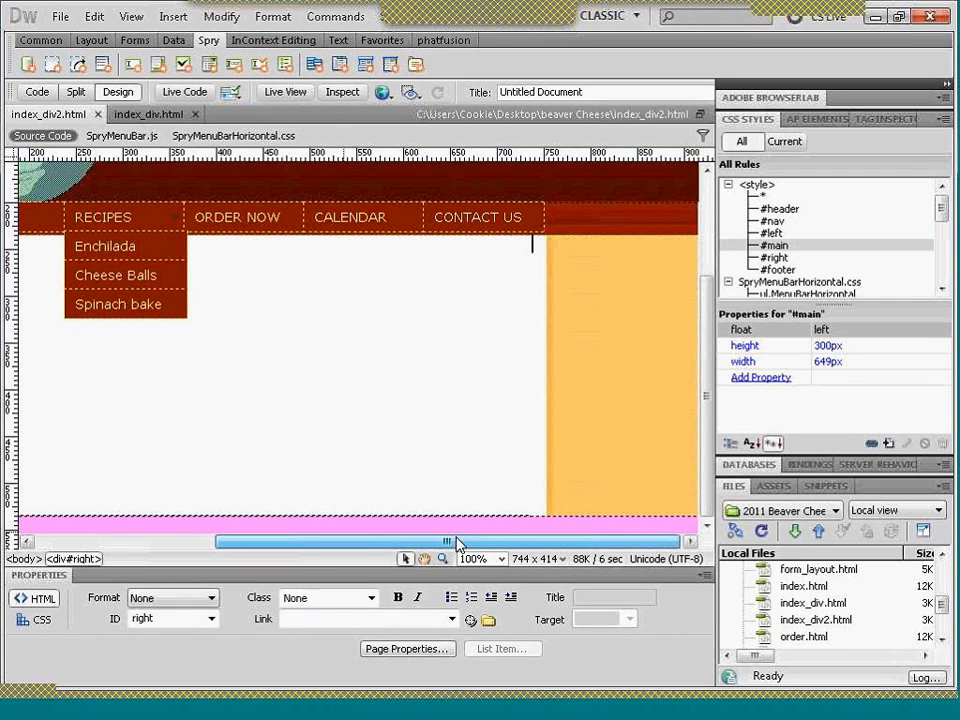
- Review the source code of index_div2.html, checking the div markup and the widths and floats in the CSS rules
{"action": "left_click", "coordinate": [37, 92]}
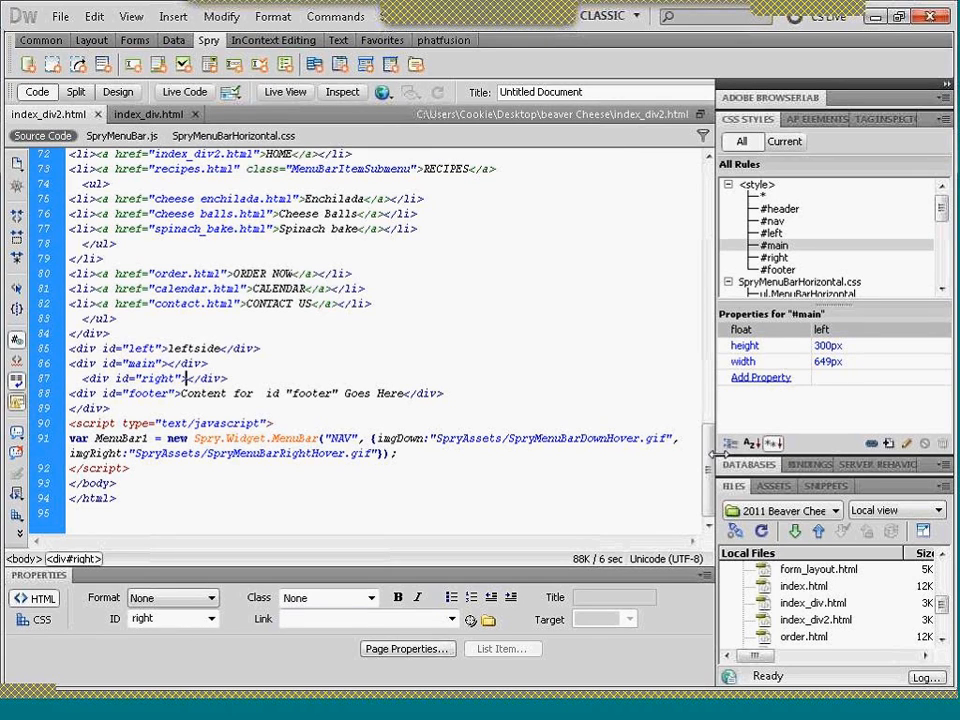
{"action": "left_click_drag", "start_coordinate": [708, 450], "coordinate": [694, 206]}
{"action": "left_click", "coordinate": [690, 372]}
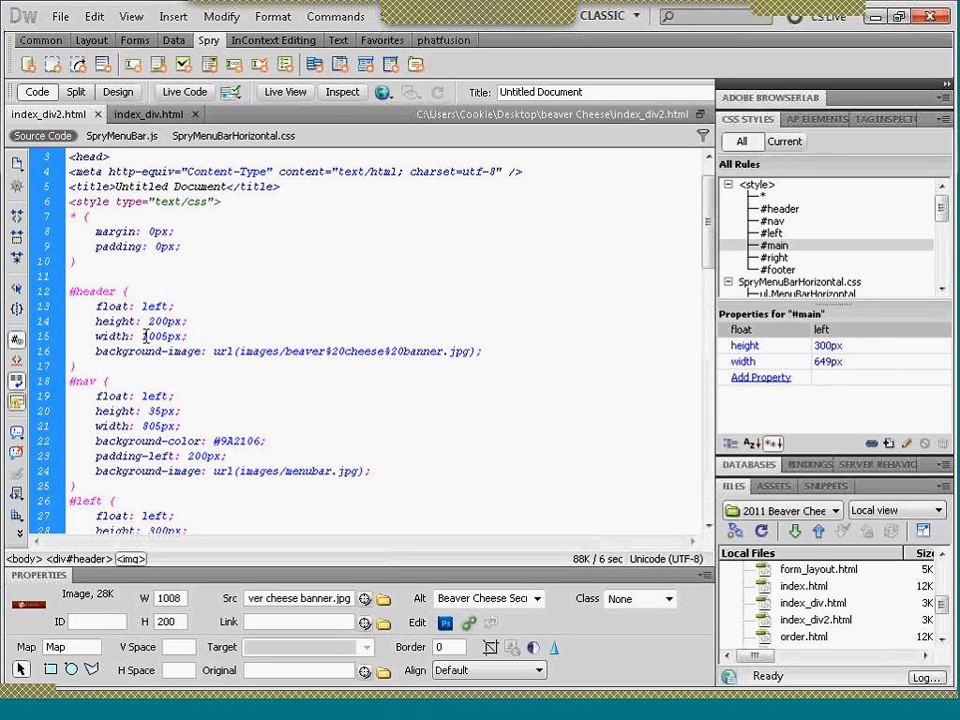
{"action": "left_click", "coordinate": [142, 425]}
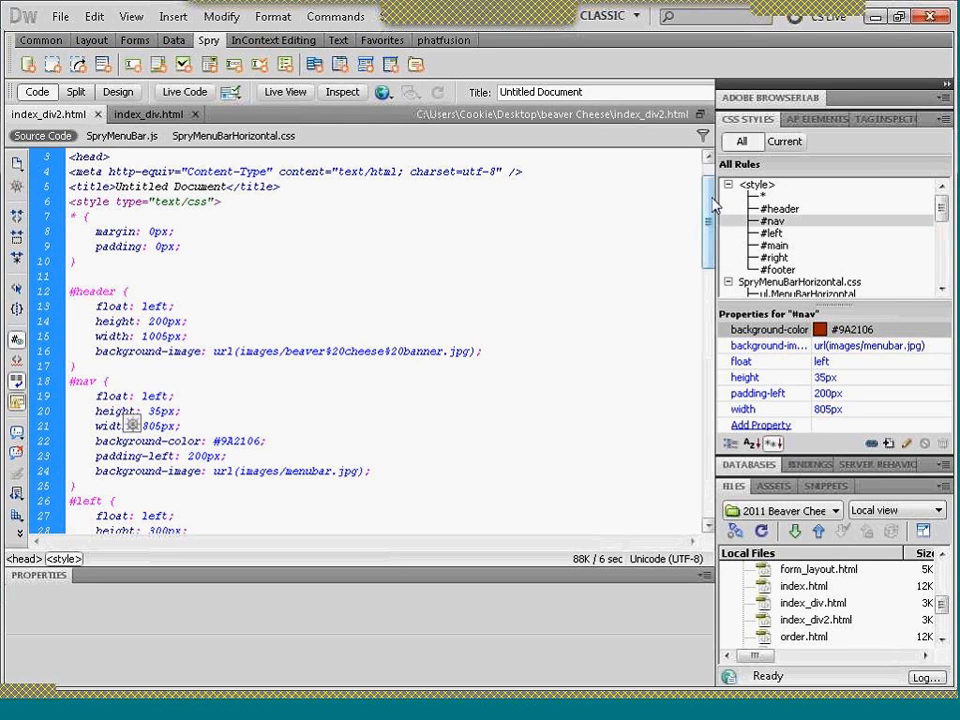
{"action": "left_click_drag", "start_coordinate": [713, 205], "coordinate": [713, 220]}
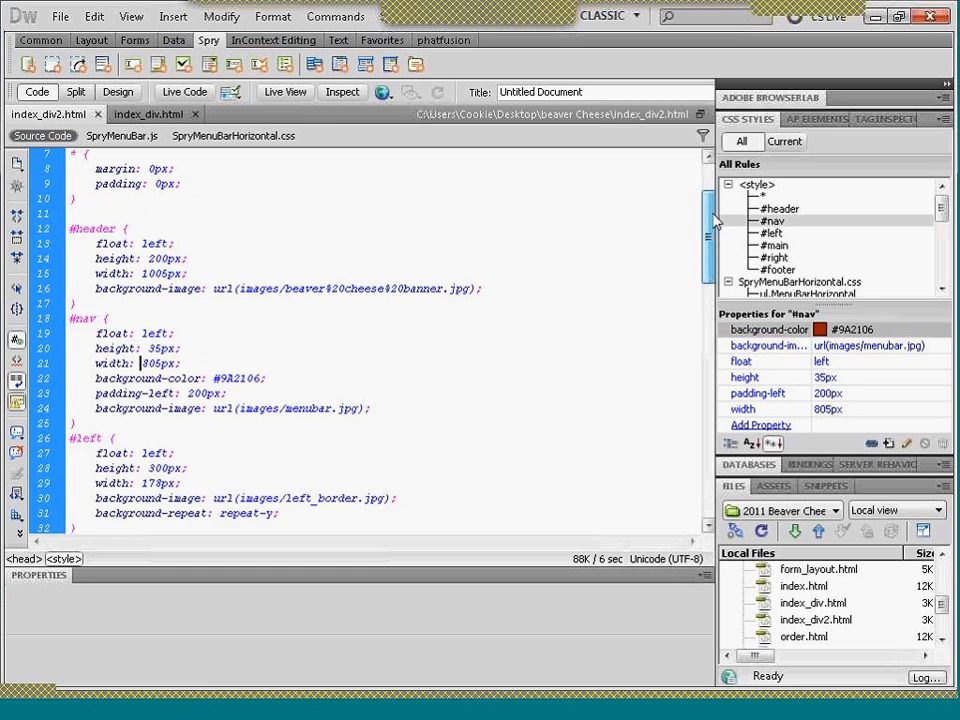
{"action": "scroll", "coordinate": [286, 285], "scroll_direction": "down", "scroll_amount": 1}
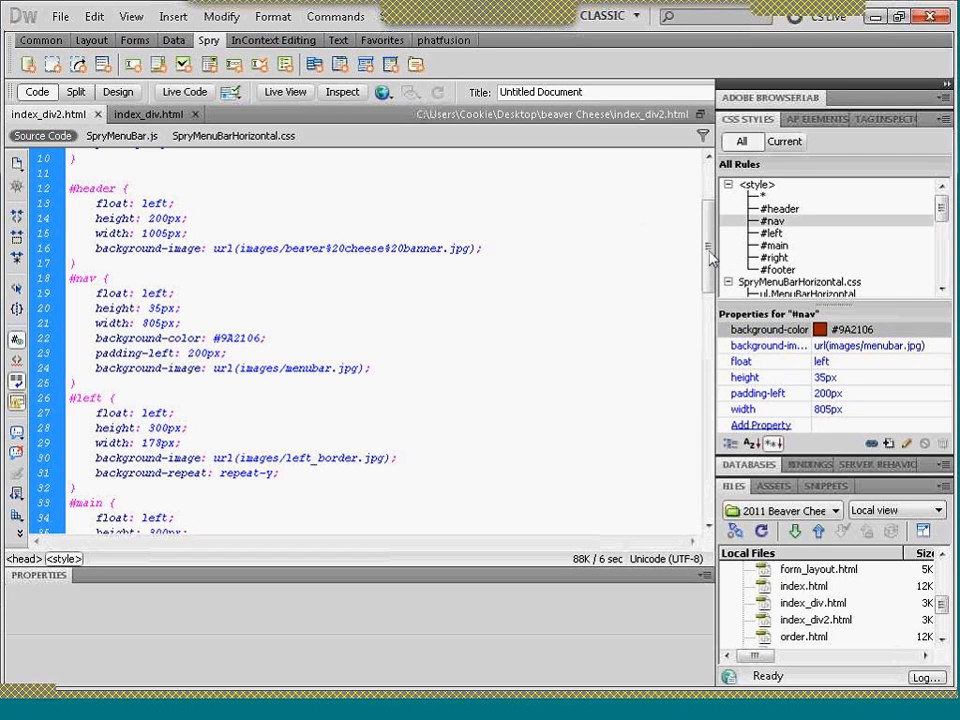
{"action": "left_click_drag", "start_coordinate": [710, 255], "coordinate": [711, 290]}
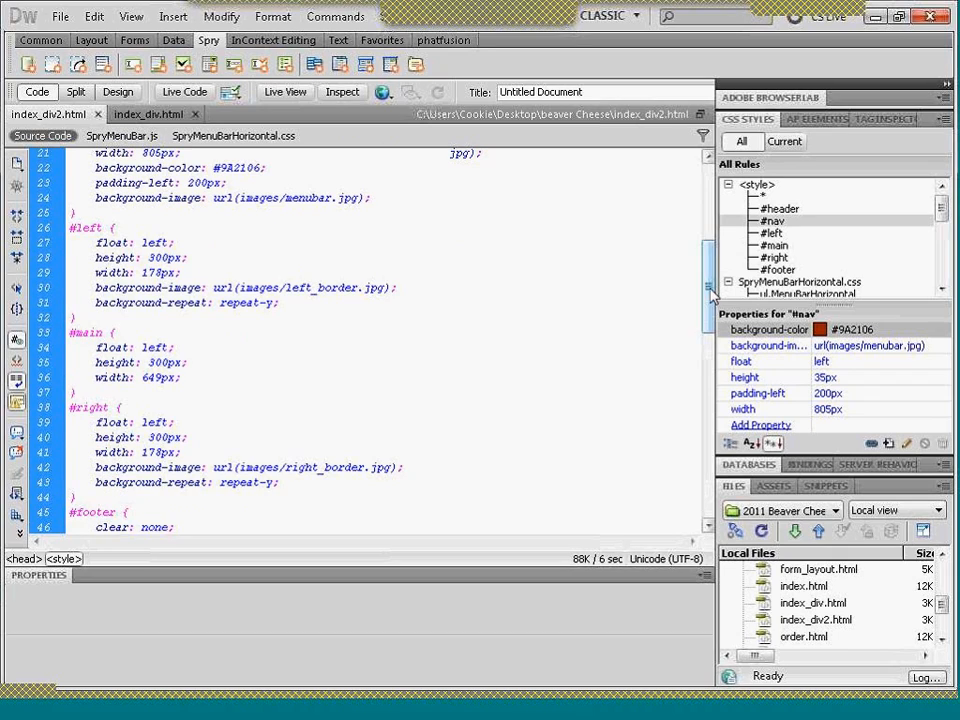
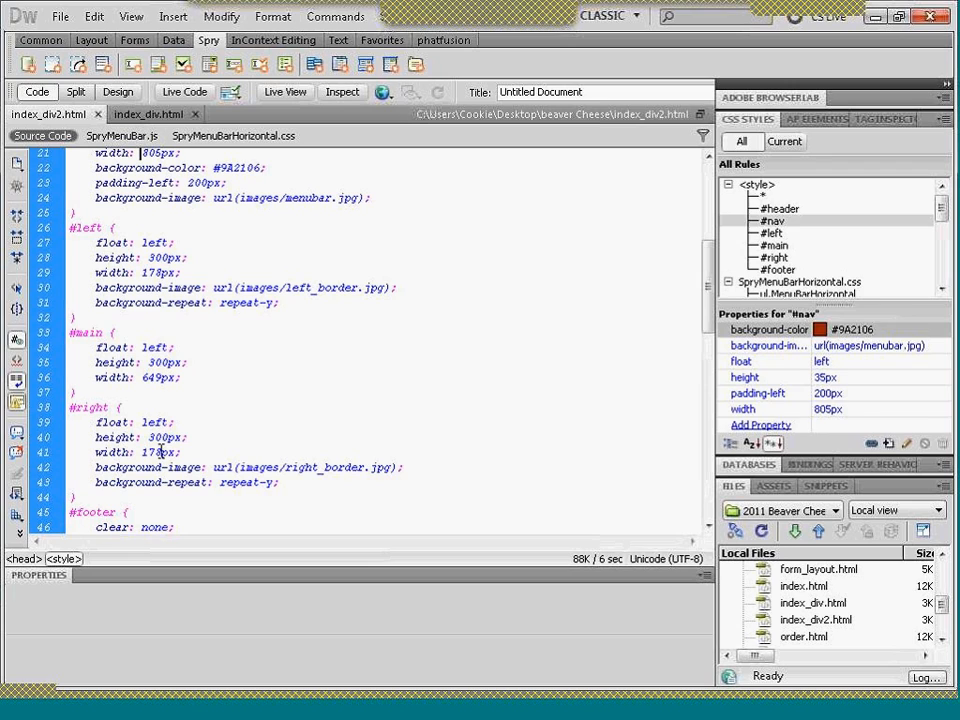
- Set the width of both the #right and #left CSS rules to 175px in index_div2.html
{"action": "left_click", "coordinate": [160, 452]}
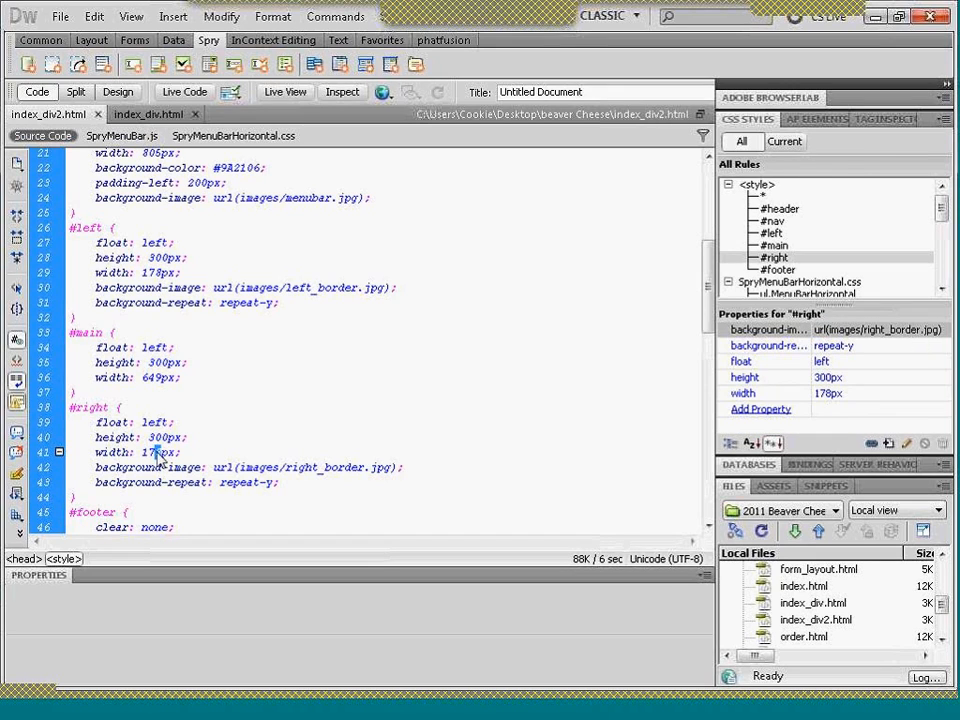
{"action": "key", "text": "BackSpace"}
{"action": "type", "text": "5"}
{"action": "left_click_drag", "start_coordinate": [161, 272], "coordinate": [155, 273]}
{"action": "type", "text": "5"}
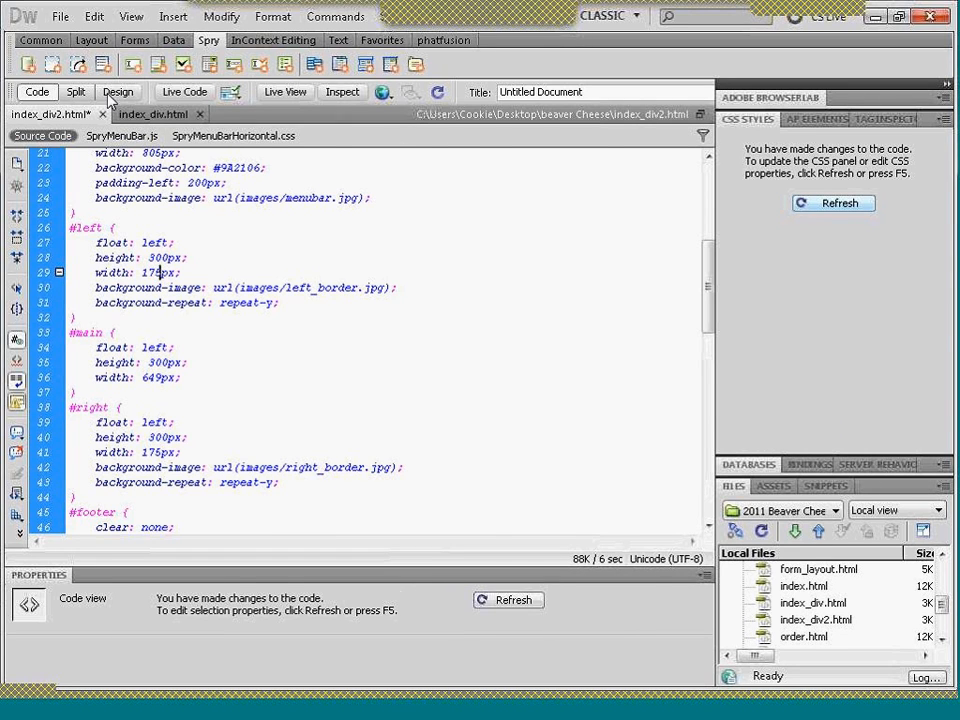
- Check the left and right div placement of index_div2.html in Design view and Live View
{"action": "left_click", "coordinate": [115, 92]}
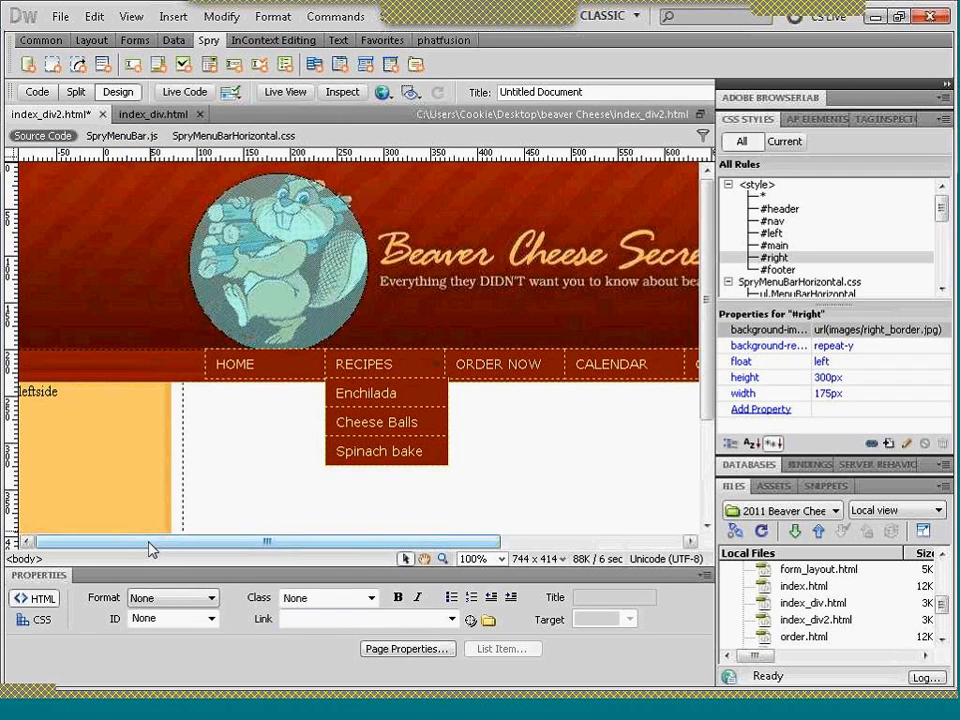
{"action": "left_click_drag", "start_coordinate": [150, 549], "coordinate": [386, 561]}
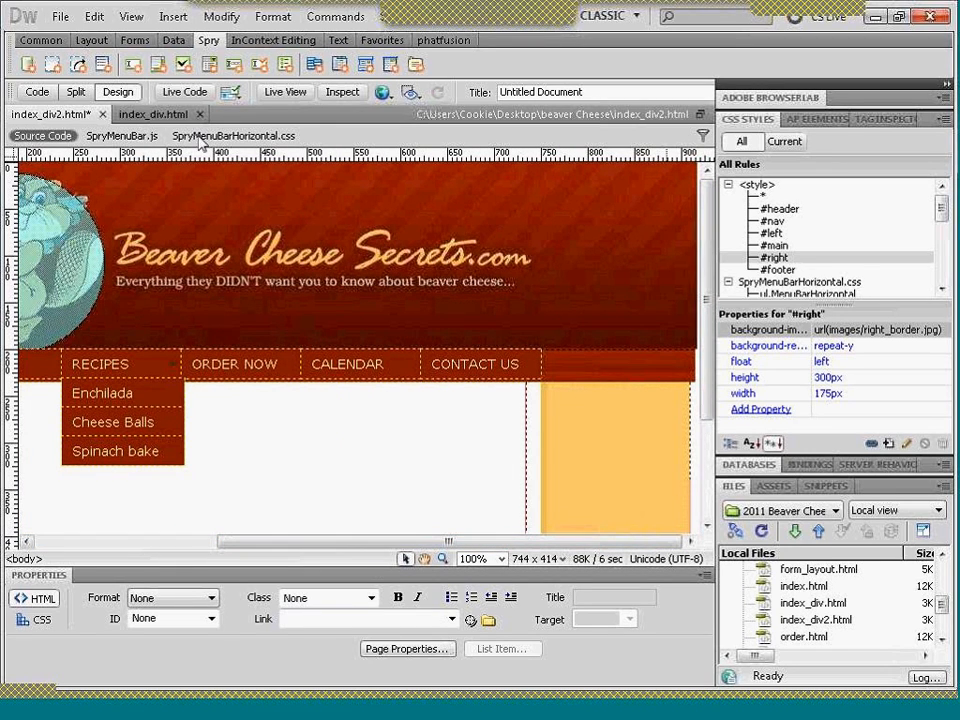
{"action": "left_click", "coordinate": [285, 92]}
{"action": "left_click_drag", "start_coordinate": [332, 546], "coordinate": [538, 548]}
{"action": "left_click_drag", "start_coordinate": [707, 235], "coordinate": [709, 457]}
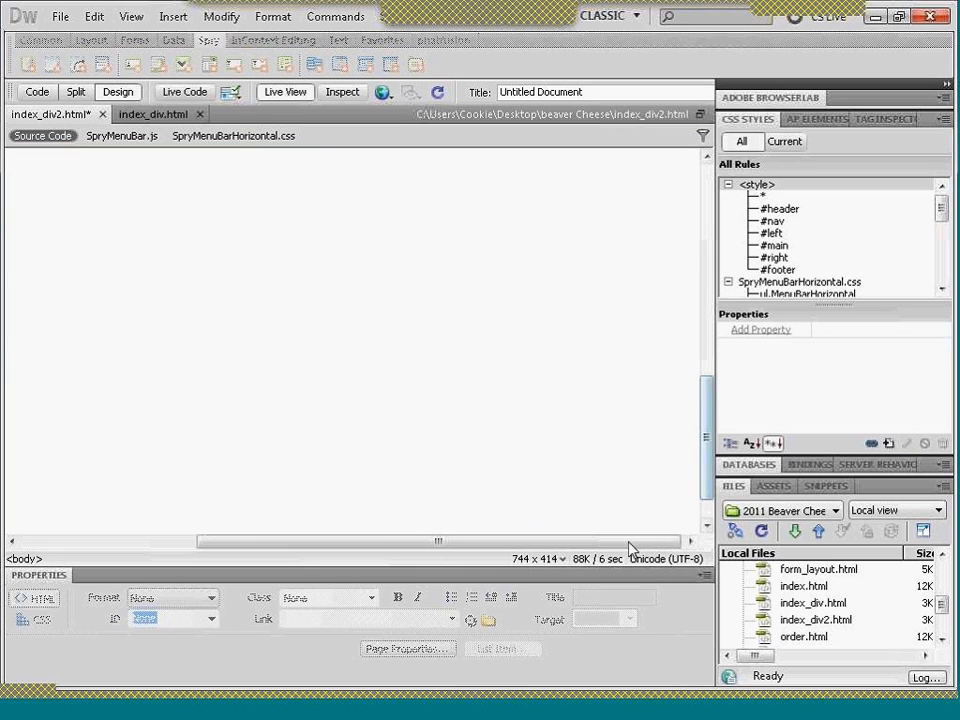
{"action": "left_click_drag", "start_coordinate": [621, 542], "coordinate": [378, 512]}
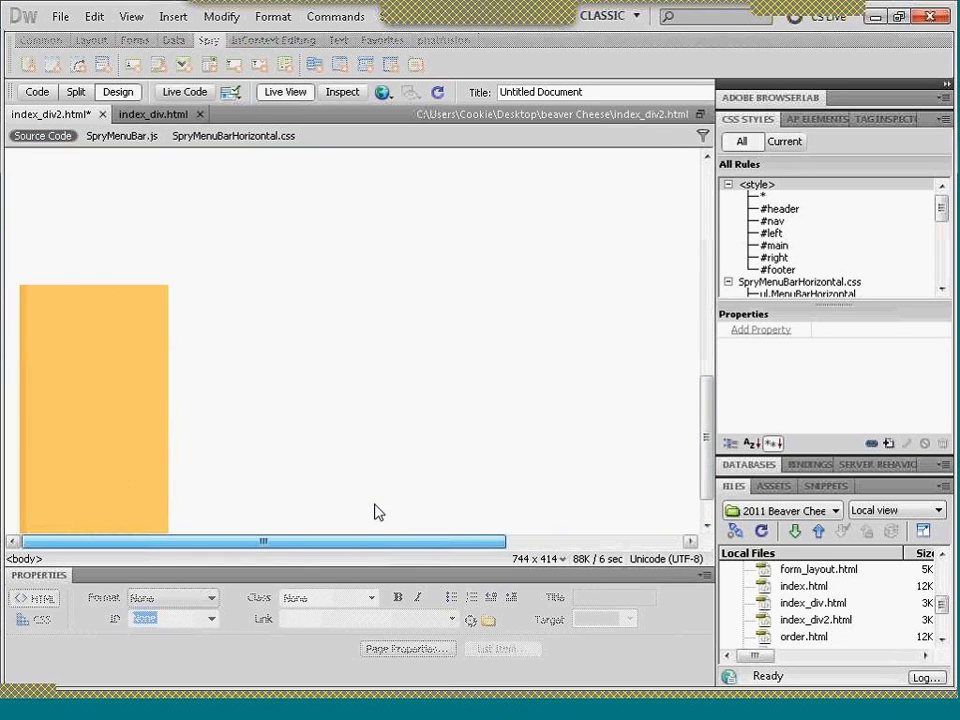
{"action": "left_click", "coordinate": [290, 92]}
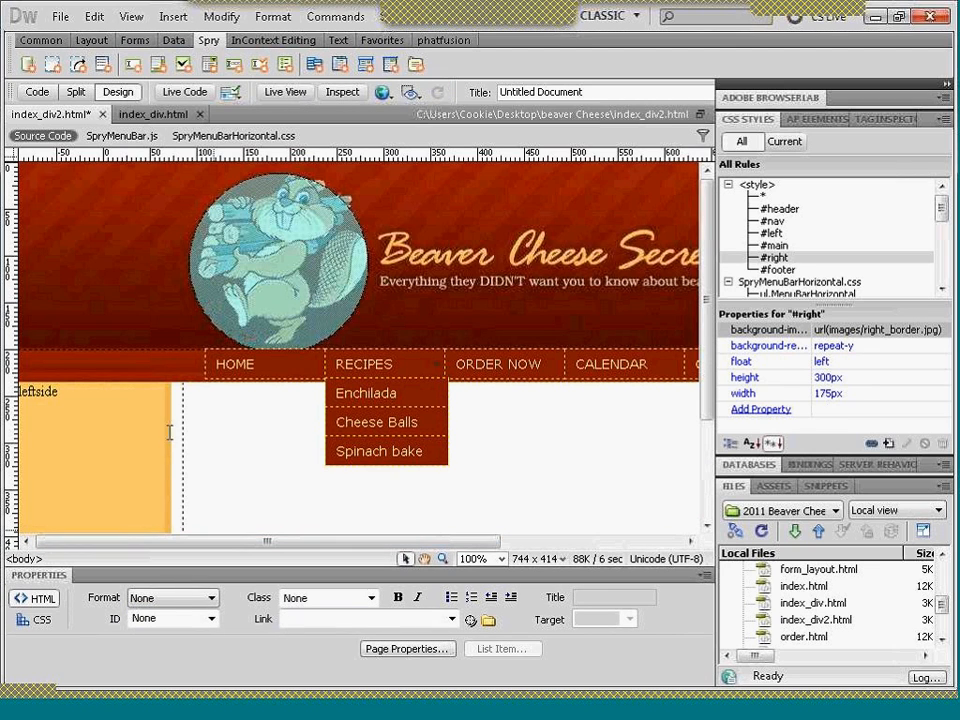
- Open index_div.html in Live View and examine how its left, main, right and footer divs are placed
{"action": "left_click", "coordinate": [143, 116]}
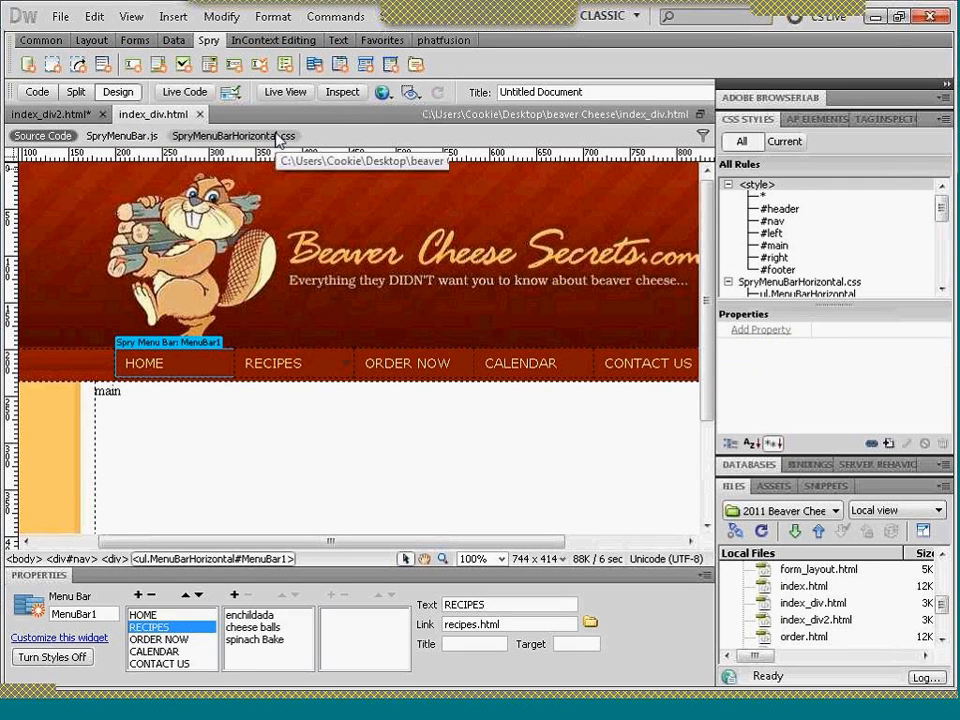
{"action": "left_click", "coordinate": [286, 92]}
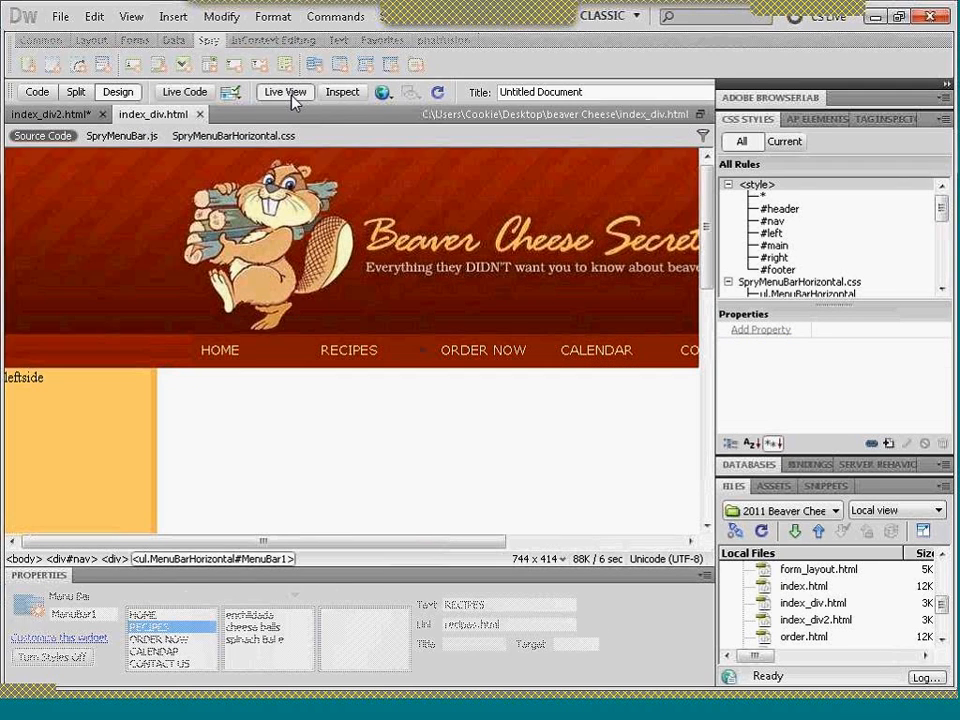
{"action": "left_click_drag", "start_coordinate": [411, 551], "coordinate": [492, 560]}
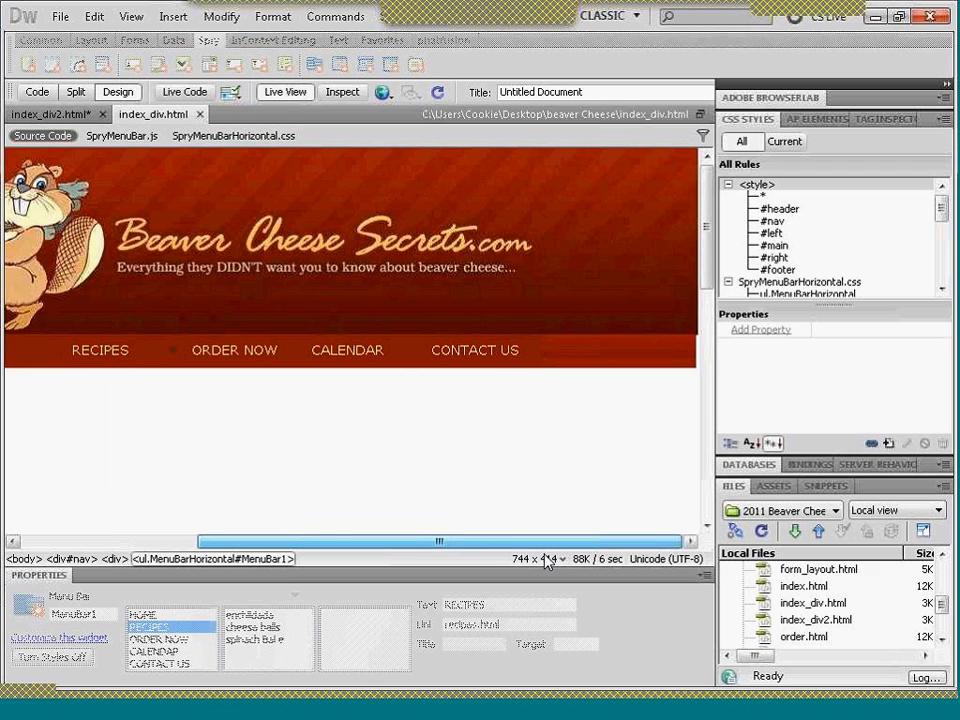
{"action": "left_click_drag", "start_coordinate": [708, 213], "coordinate": [711, 456]}
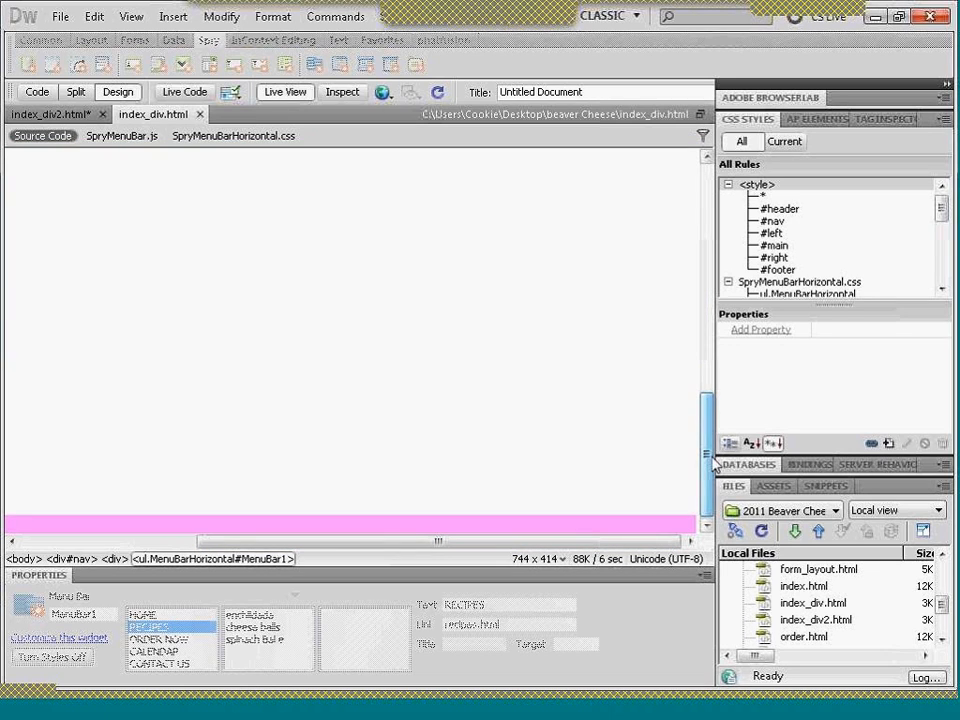
{"action": "left_click_drag", "start_coordinate": [660, 547], "coordinate": [476, 543]}
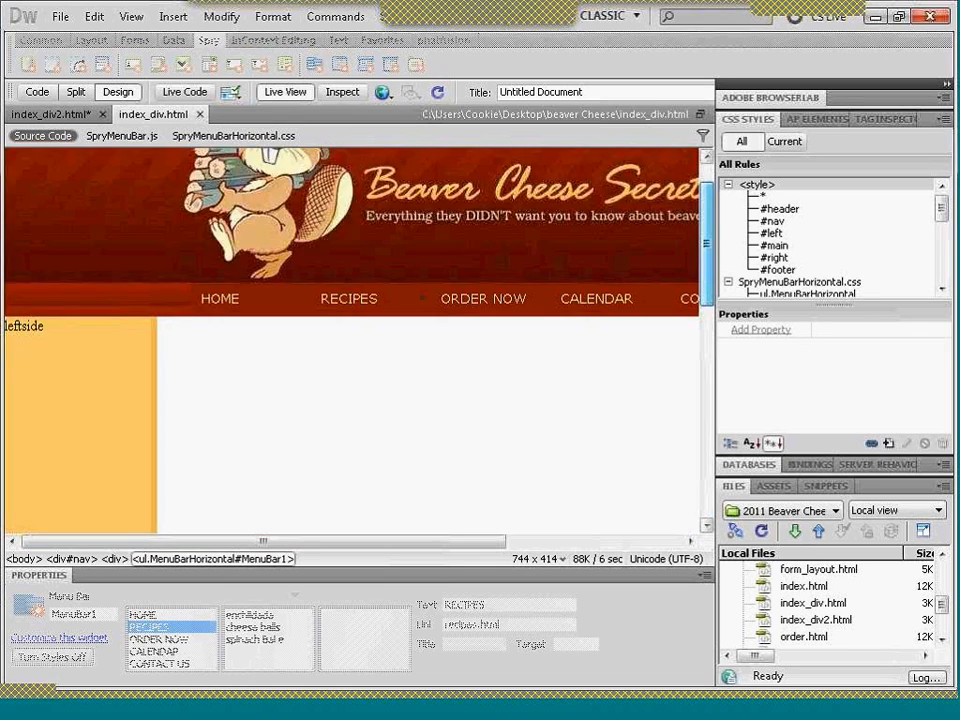
{"action": "mouse_move", "coordinate": [942, 210]}
{"action": "left_mouse_down"}
{"action": "mouse_move", "coordinate": [952, 292]}
{"action": "mouse_move", "coordinate": [942, 220]}
{"action": "left_mouse_up"}
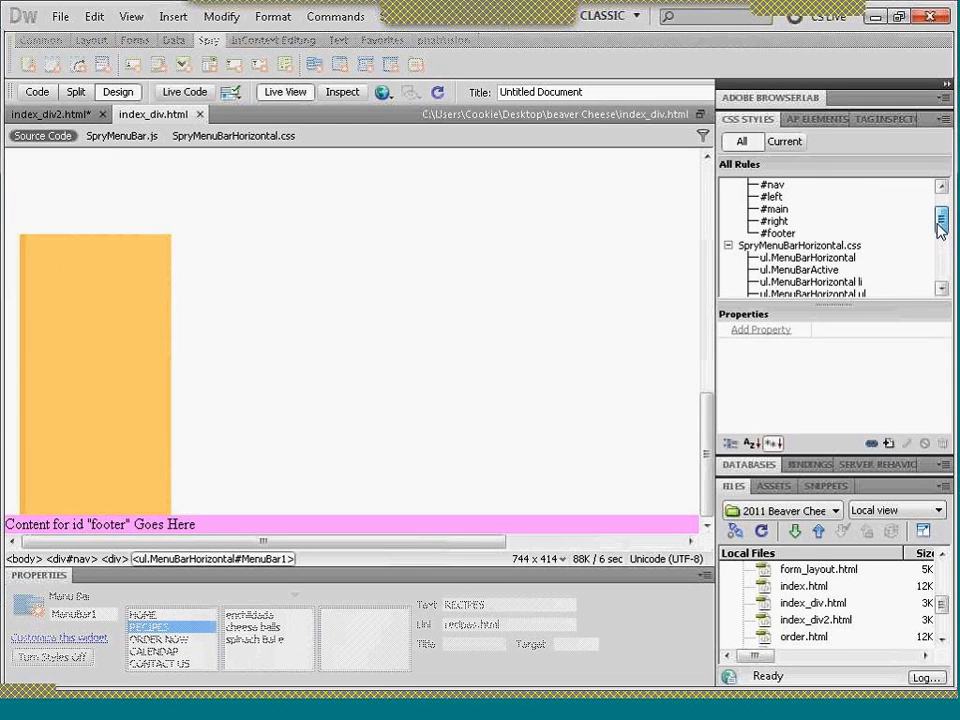
{"action": "left_click", "coordinate": [840, 245]}
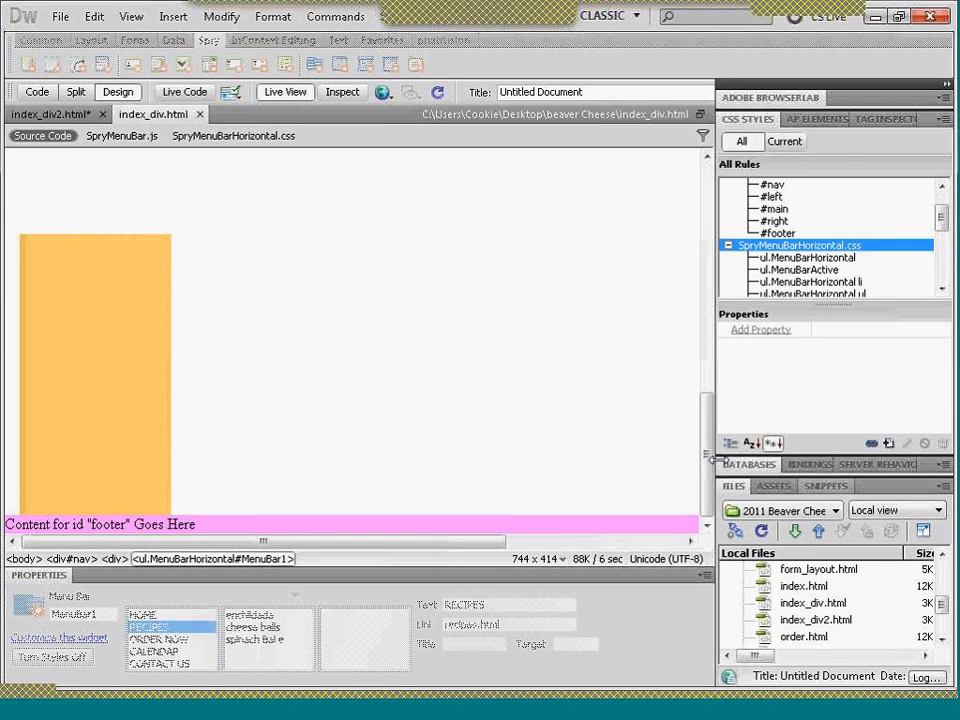
{"action": "left_click_drag", "start_coordinate": [708, 458], "coordinate": [708, 200]}
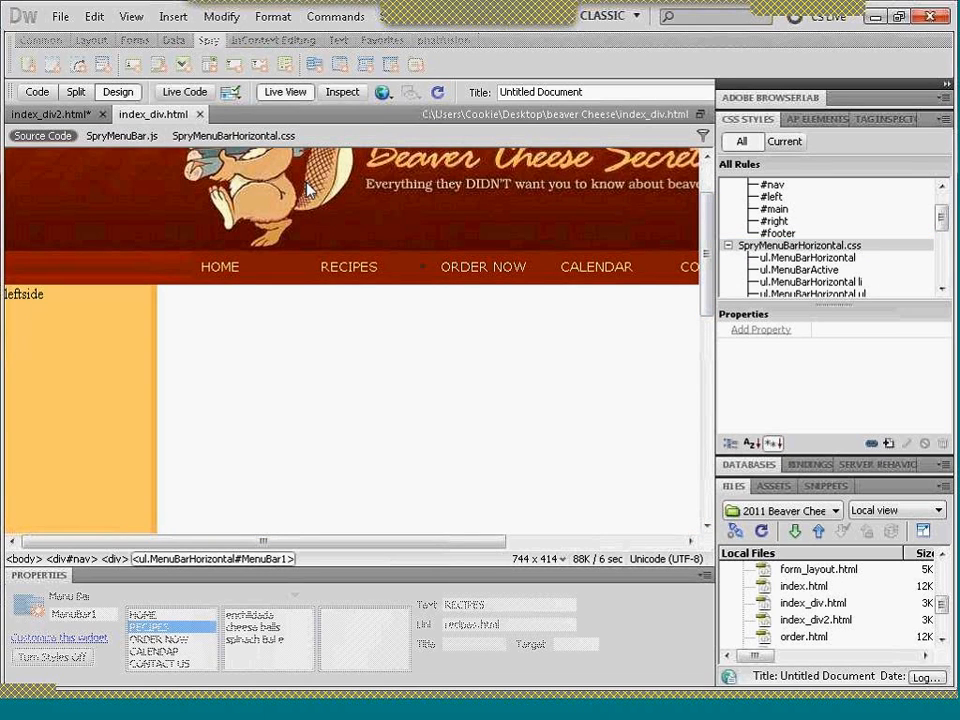
- Preview index_div.html in Firefox and close the tabs with page loading problems
{"action": "left_click", "coordinate": [383, 92]}
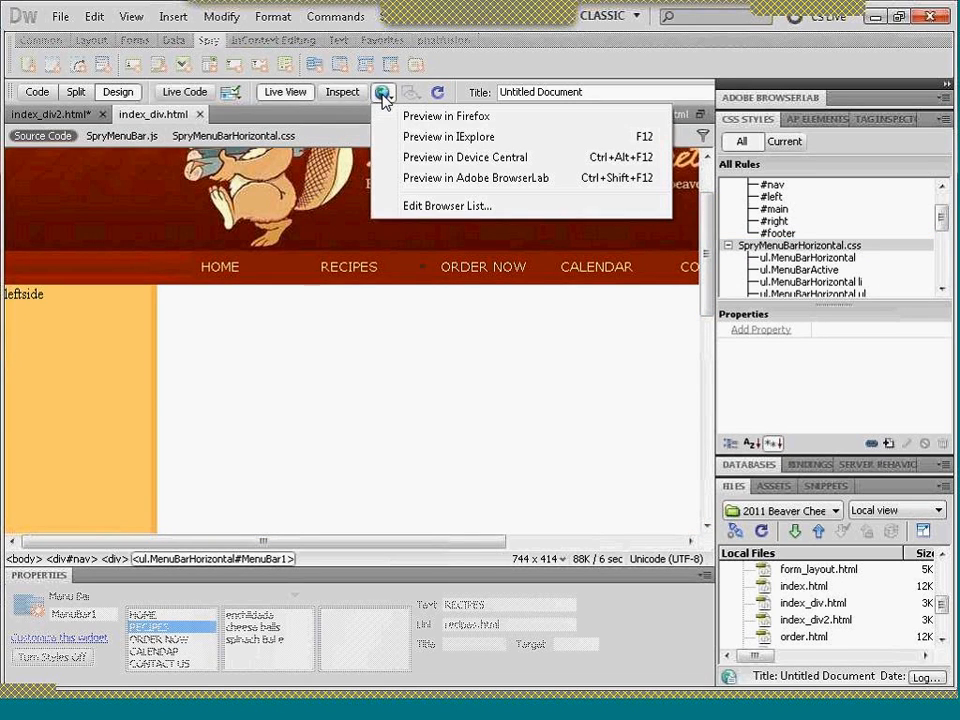
{"action": "left_click", "coordinate": [429, 118]}
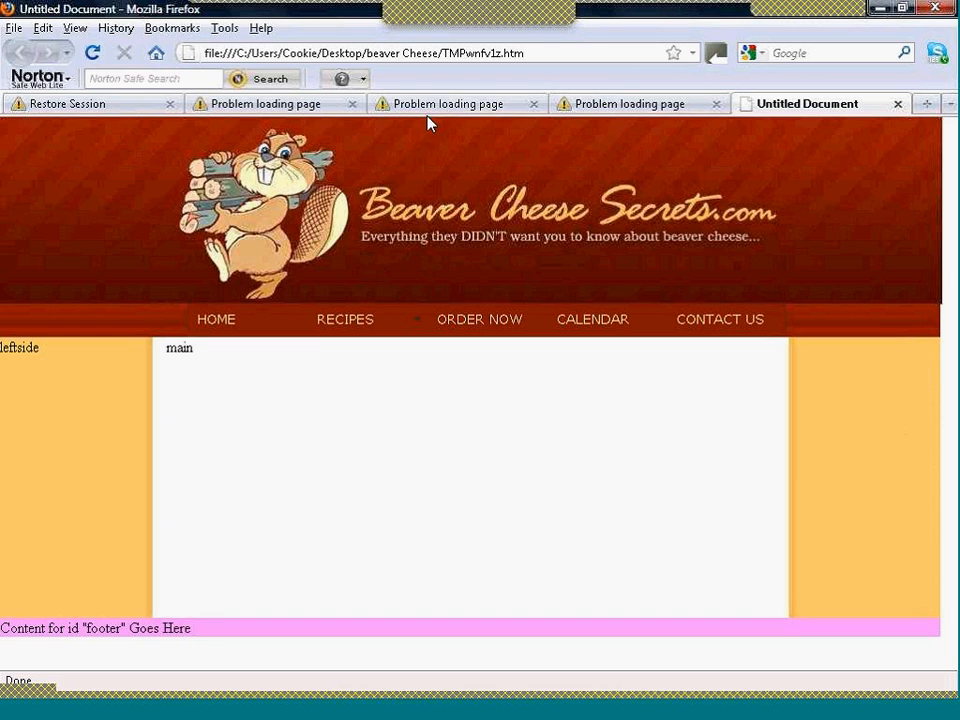
{"action": "left_click", "coordinate": [533, 104]}
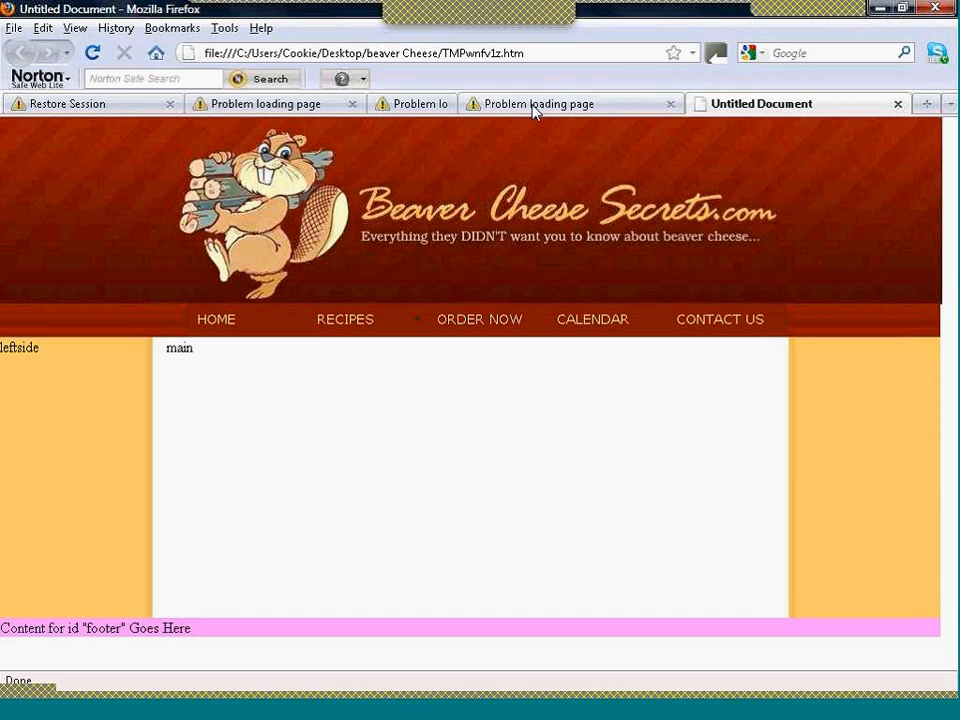
{"action": "left_click", "coordinate": [671, 104]}
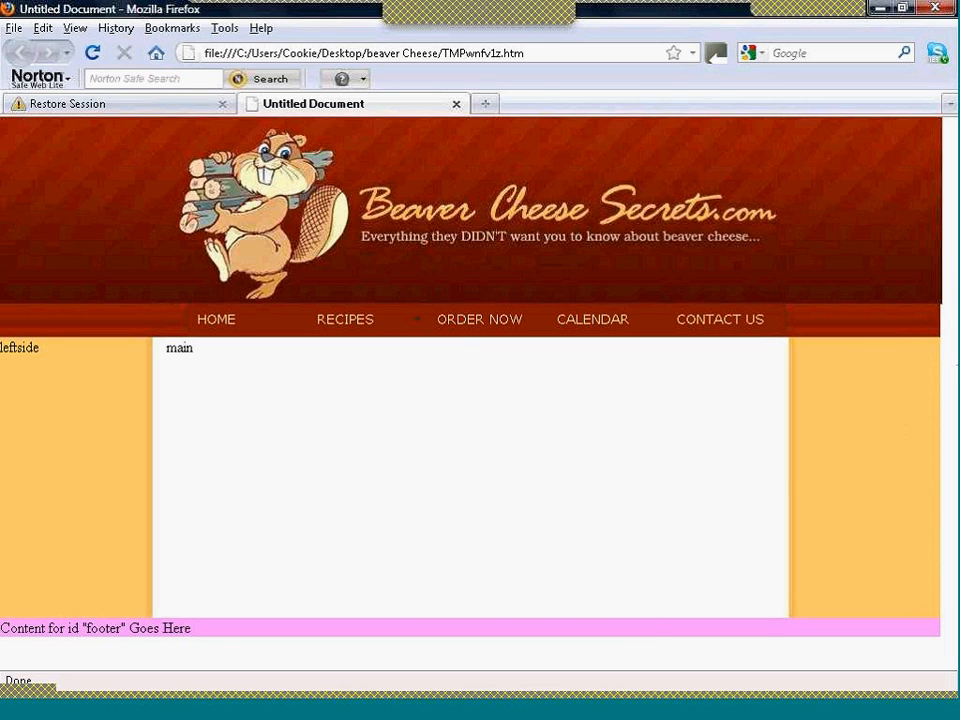
- Return to Dreamweaver, preview index_div.html in a maximized Internet Explorer window, and switch back to Dreamweaver
{"action": "left_click", "coordinate": [463, 711]}
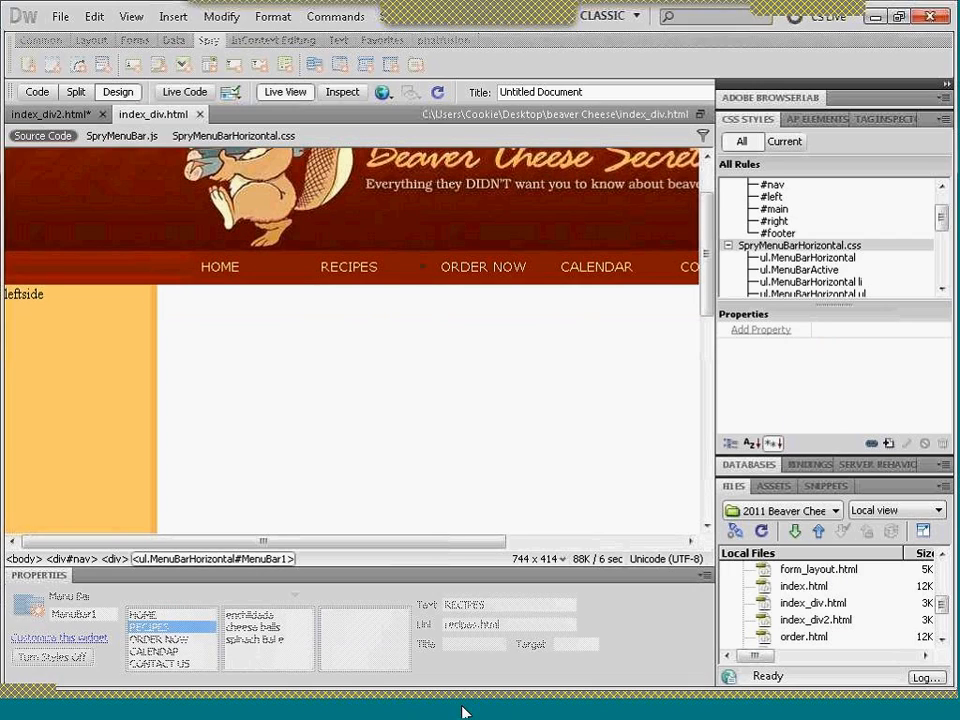
{"action": "left_click", "coordinate": [384, 93]}
{"action": "left_click", "coordinate": [415, 136]}
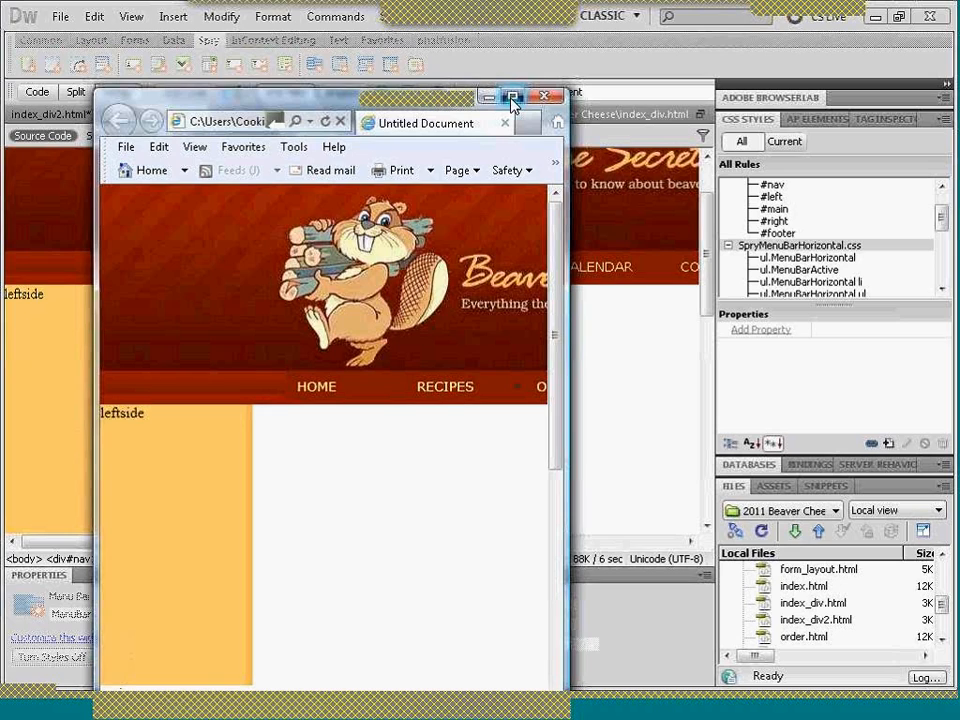
{"action": "left_click", "coordinate": [512, 97]}
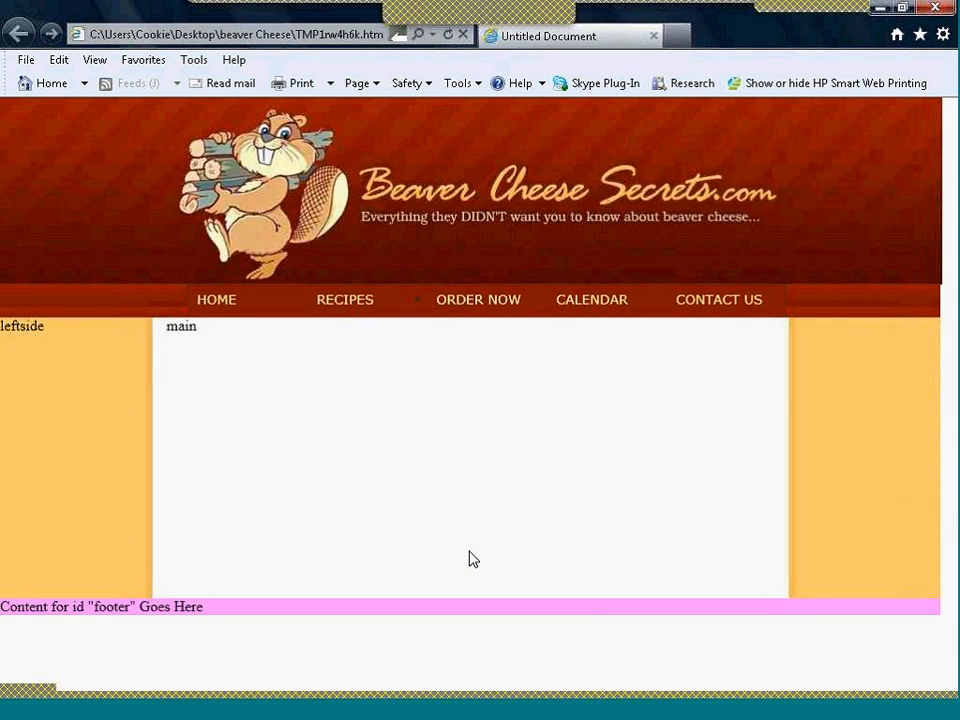
{"action": "left_click", "coordinate": [471, 711]}
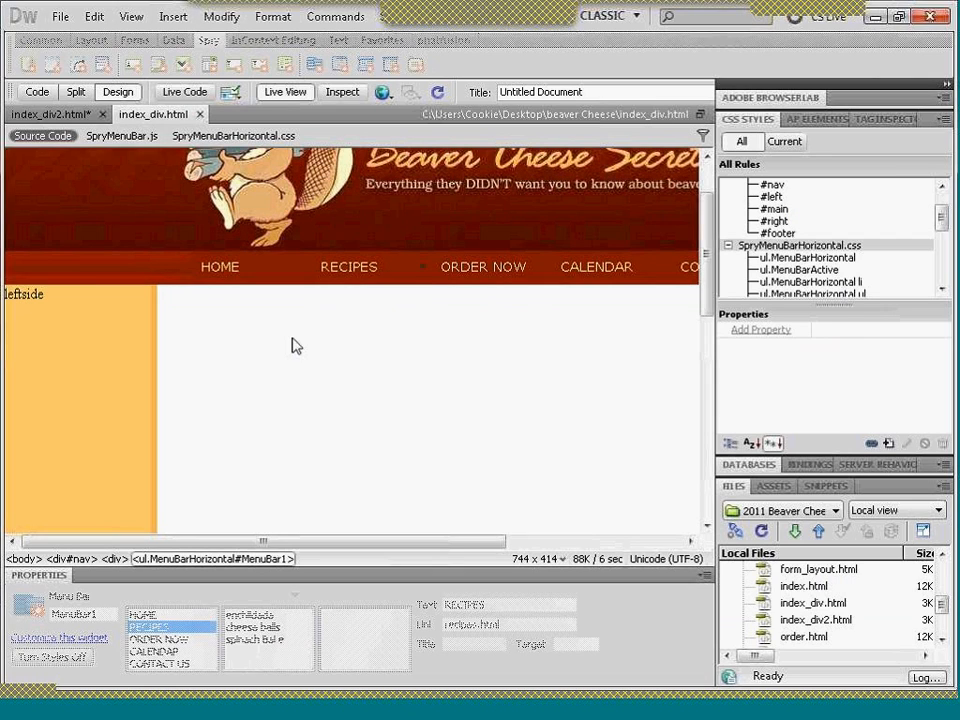
- Leave Live View and review the div CSS rules of index_div.html in Split view
{"action": "left_click", "coordinate": [285, 92]}
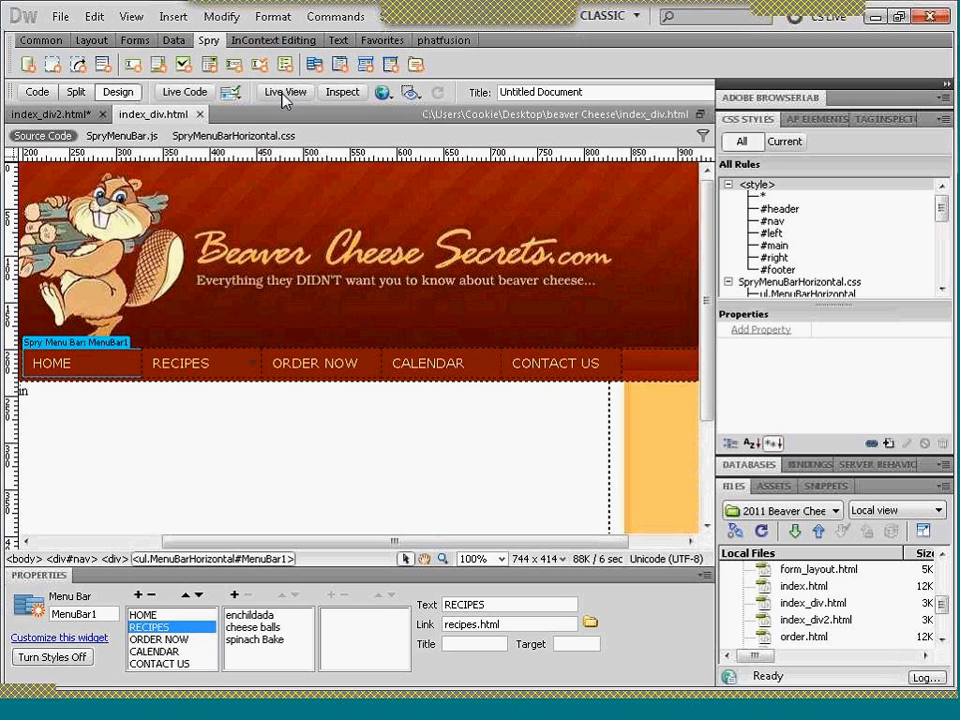
{"action": "left_click_drag", "start_coordinate": [336, 543], "coordinate": [196, 549]}
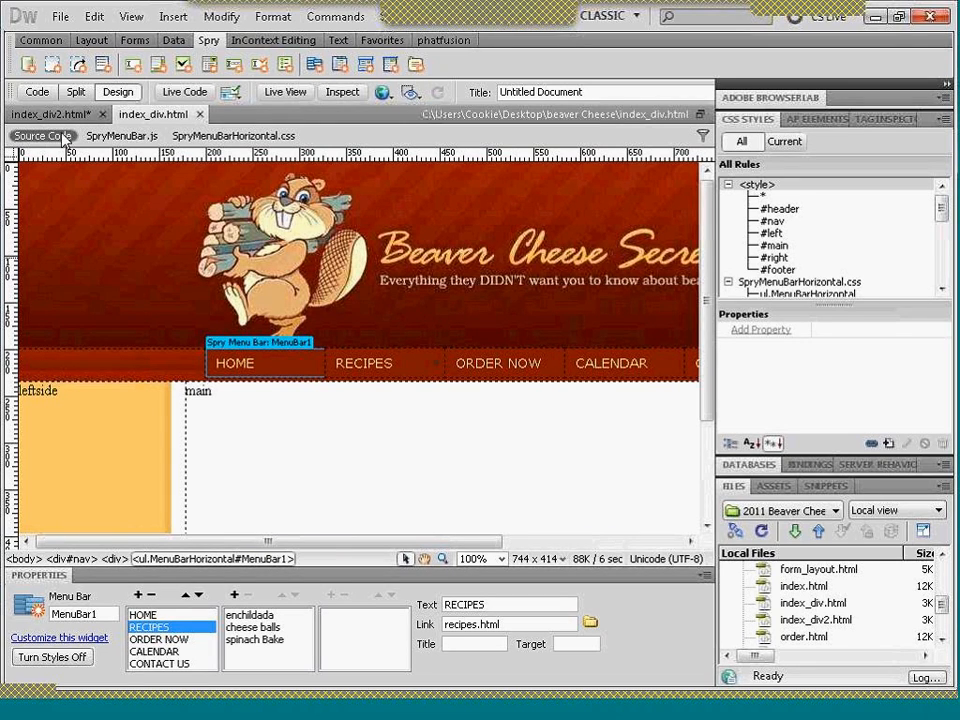
{"action": "left_click", "coordinate": [75, 92]}
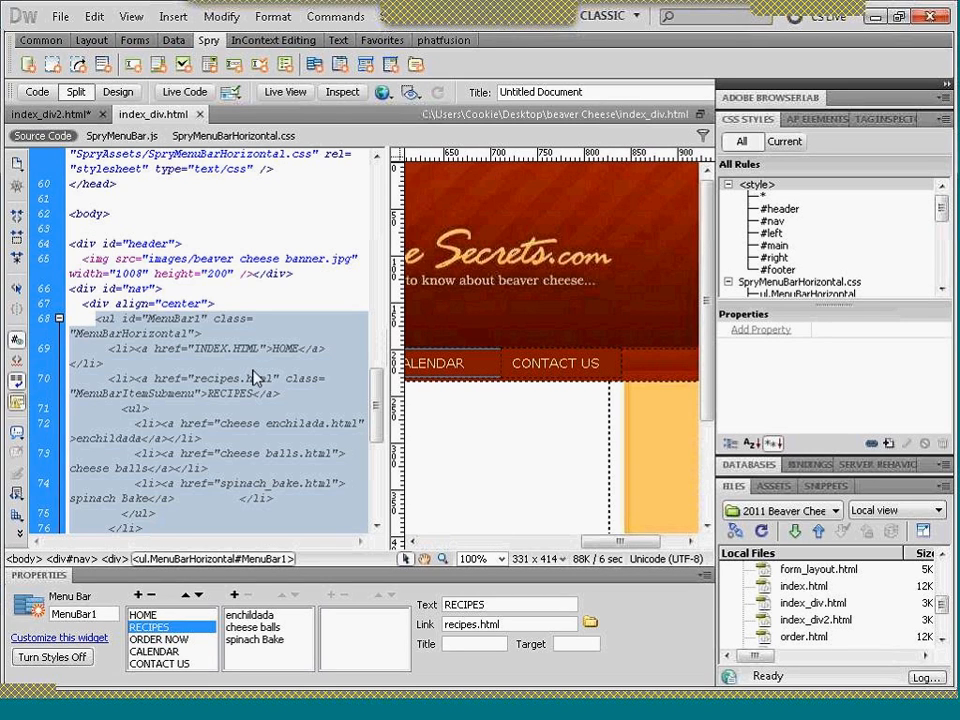
{"action": "left_click_drag", "start_coordinate": [375, 418], "coordinate": [373, 265]}
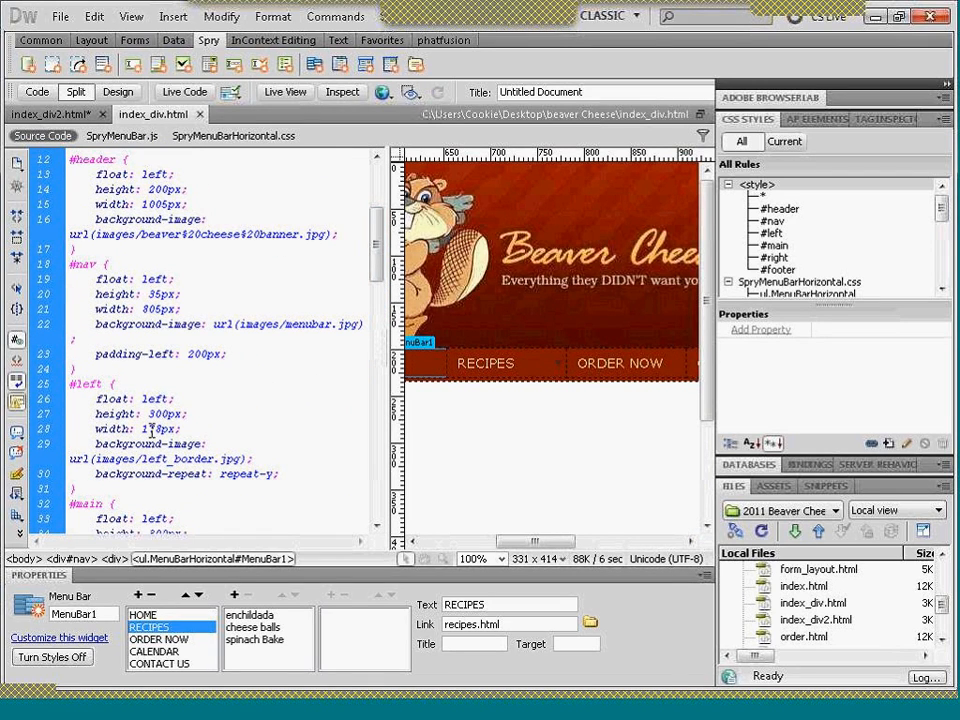
- Set the #left rule's width to 178px in the code of index_div2.html
{"action": "left_click", "coordinate": [38, 116]}
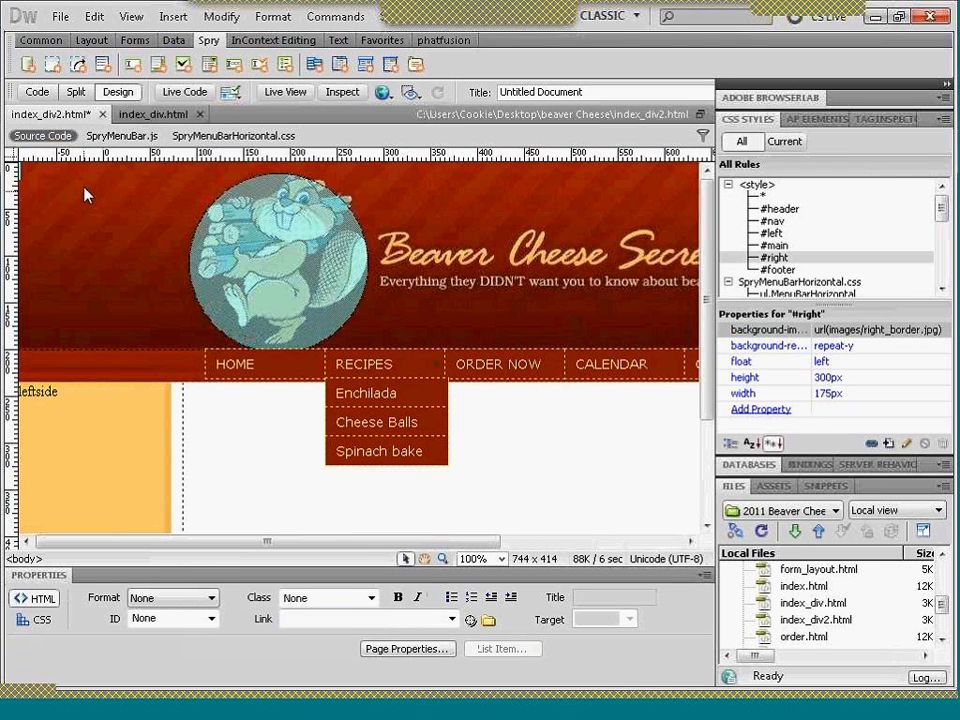
{"action": "left_click", "coordinate": [76, 92]}
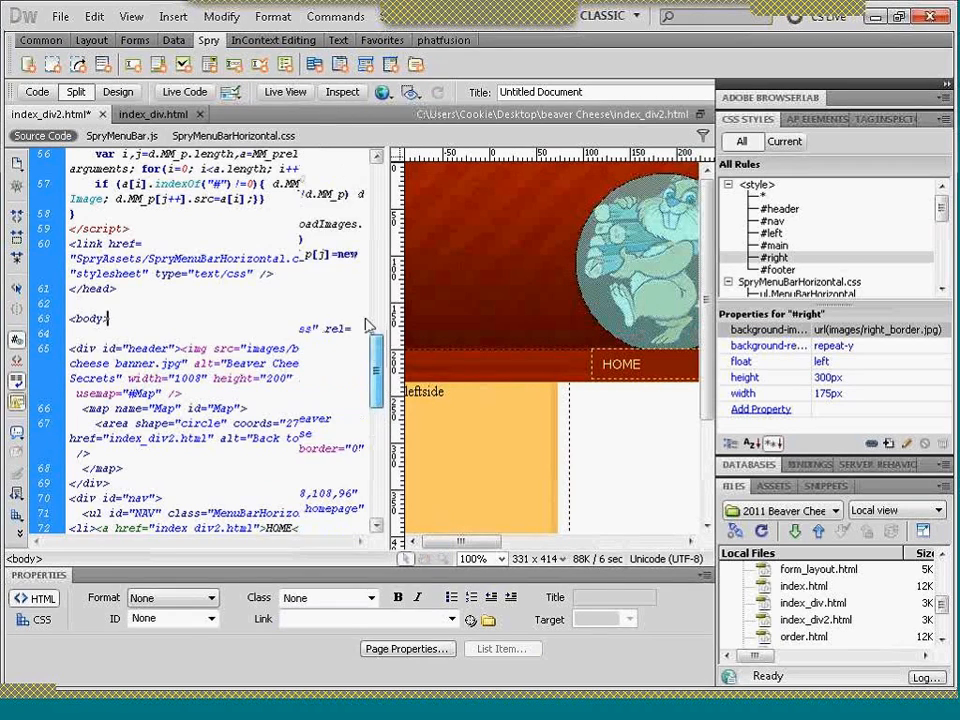
{"action": "scroll", "coordinate": [366, 325], "scroll_direction": "up", "scroll_amount": 13}
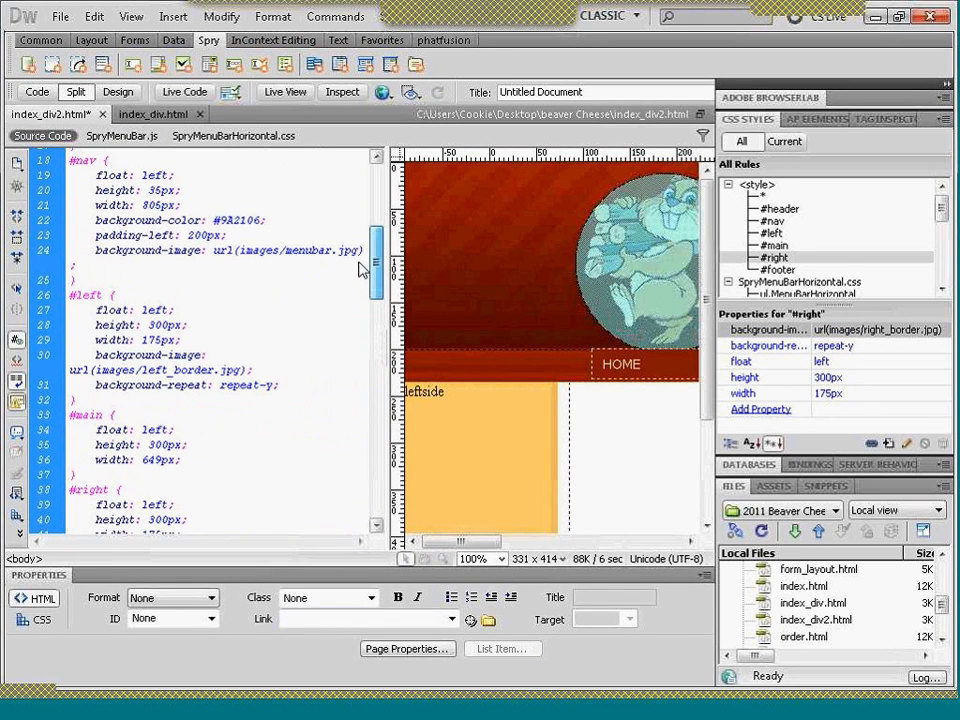
{"action": "scroll", "coordinate": [362, 265], "scroll_direction": "up", "scroll_amount": 1}
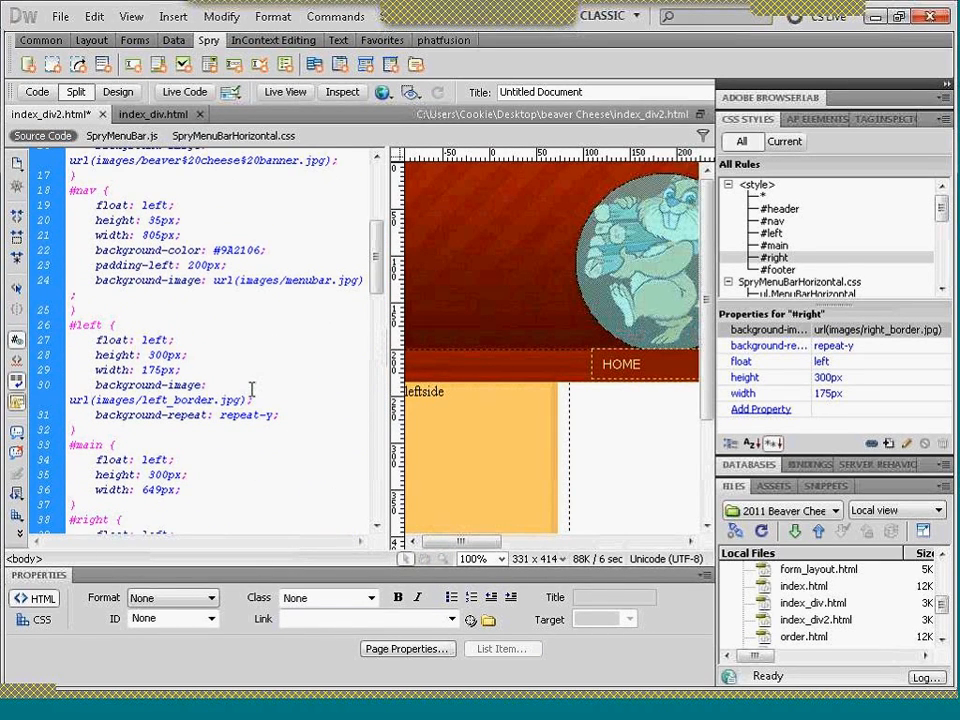
{"action": "left_click", "coordinate": [157, 371]}
{"action": "key", "text": "BackSpace"}
{"action": "type", "text": "8"}
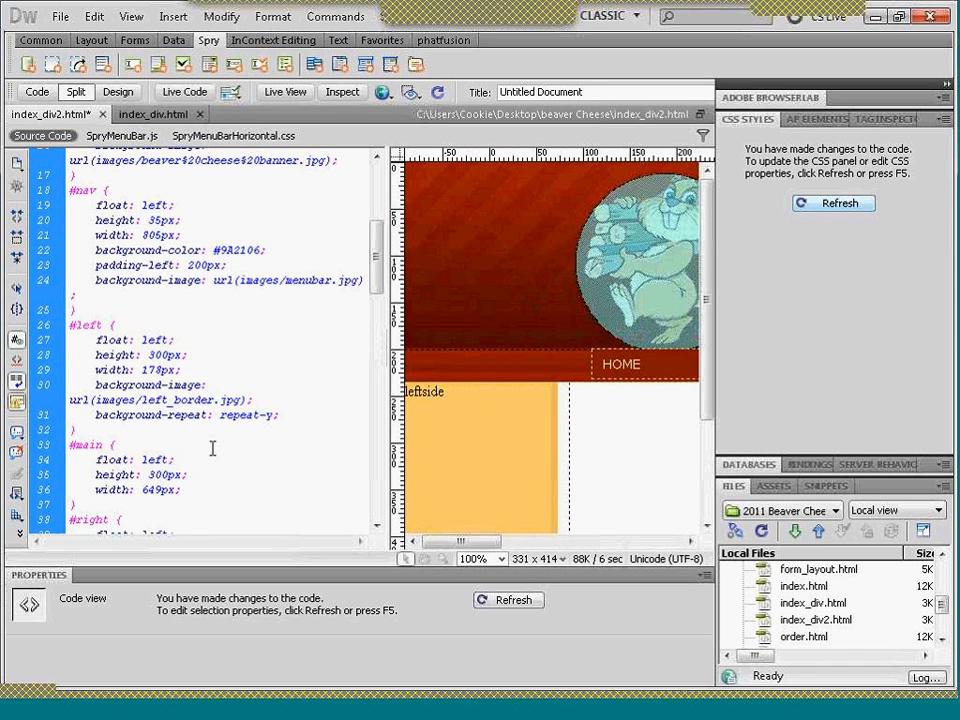
- Edit the #right rule's width, set the #main rule's width to 647px, and show index_div2.html in Design view
{"action": "scroll", "coordinate": [375, 278], "scroll_direction": "down", "scroll_amount": 3}
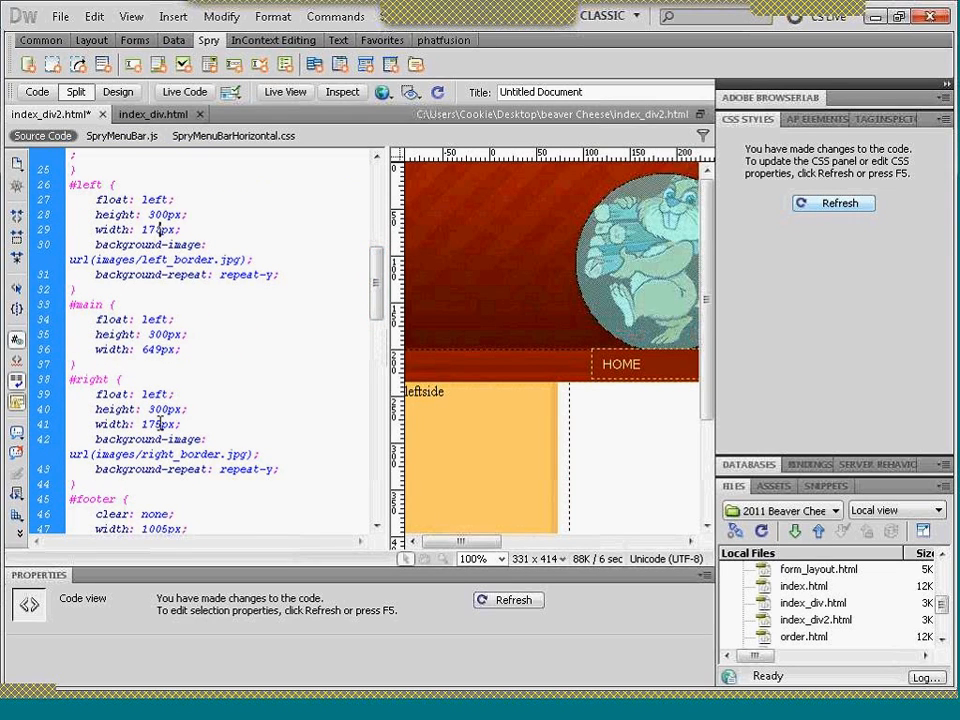
{"action": "left_click_drag", "start_coordinate": [153, 424], "coordinate": [160, 425]}
{"action": "left_click_drag", "start_coordinate": [153, 350], "coordinate": [160, 351]}
{"action": "type", "text": "7"}
{"action": "left_click_drag", "start_coordinate": [377, 292], "coordinate": [372, 237]}
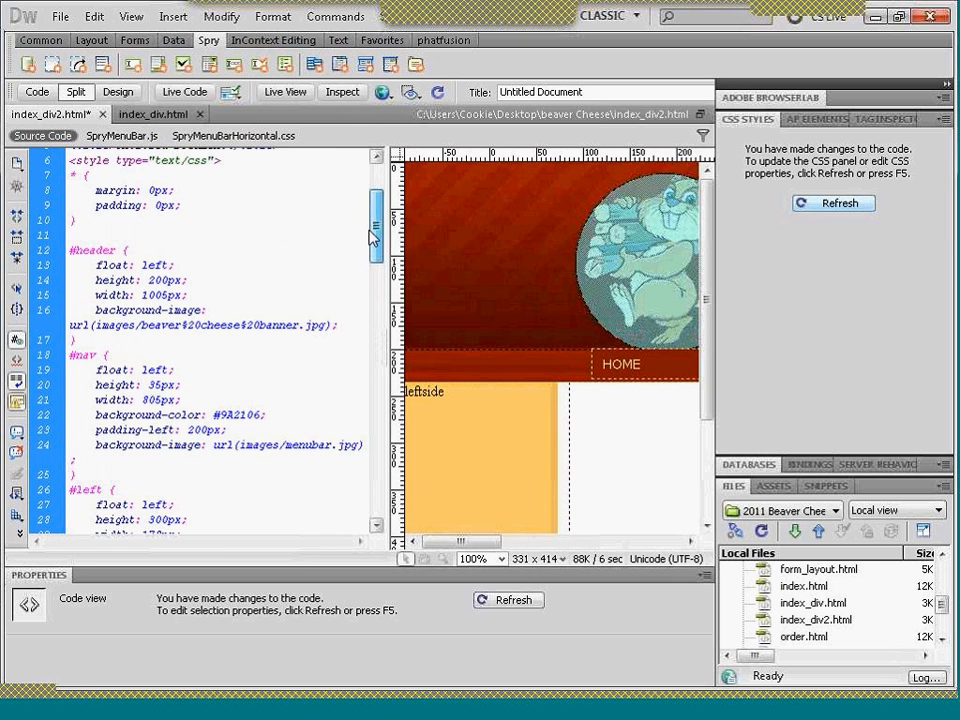
{"action": "left_click", "coordinate": [126, 93]}
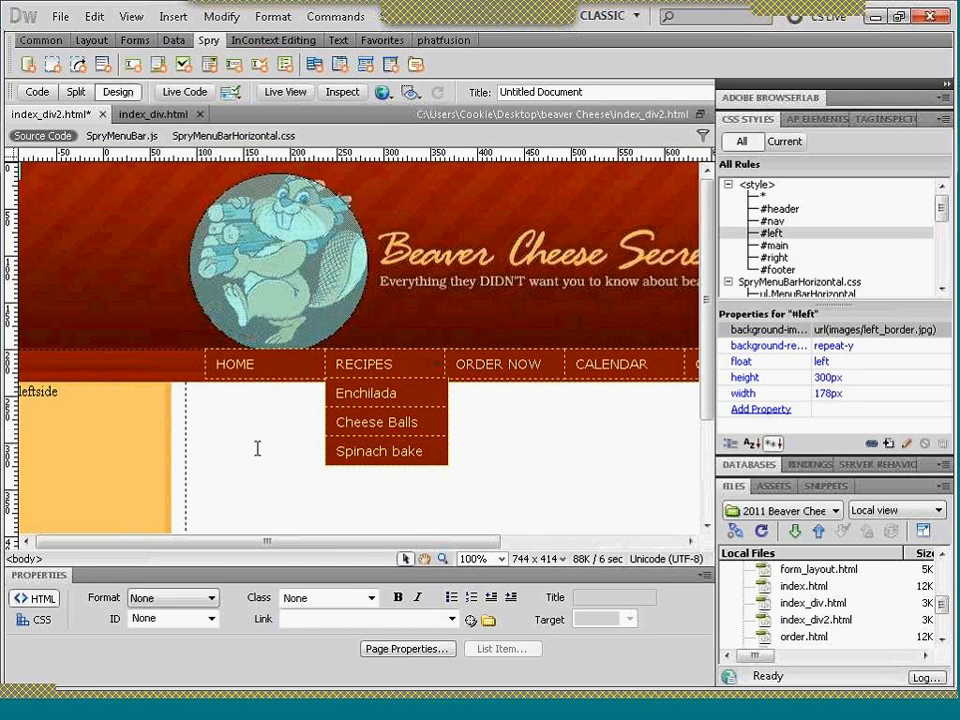
- Close the old Firefox preview window, quitting without saving its tabs
{"action": "left_click_drag", "start_coordinate": [272, 546], "coordinate": [461, 536]}
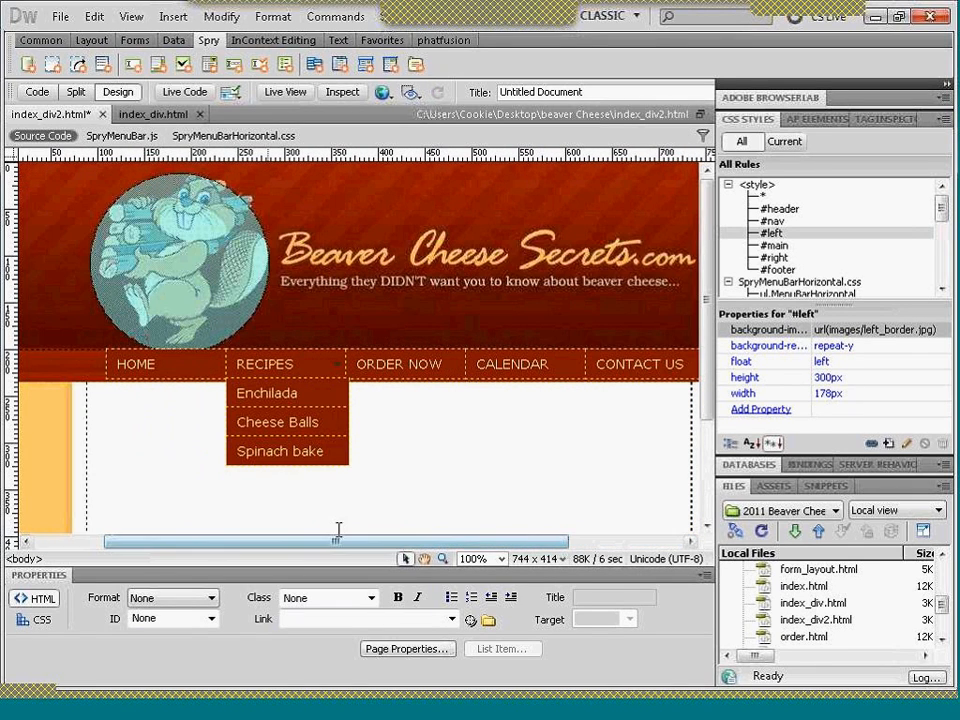
{"action": "right_click", "coordinate": [604, 713]}
{"action": "left_click", "coordinate": [642, 697]}
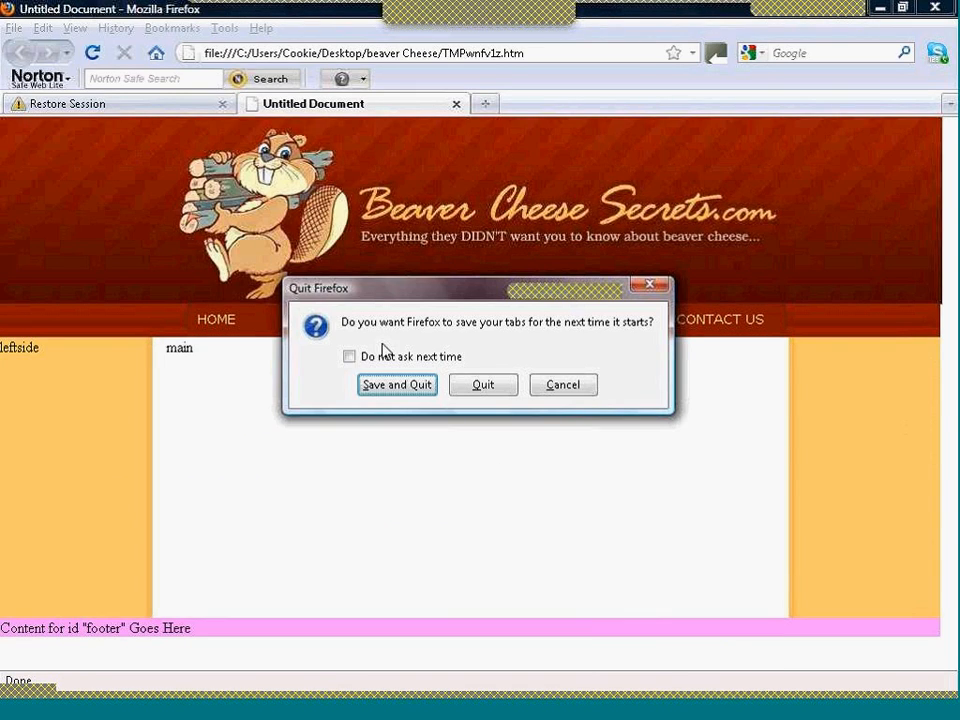
{"action": "left_click", "coordinate": [474, 388]}
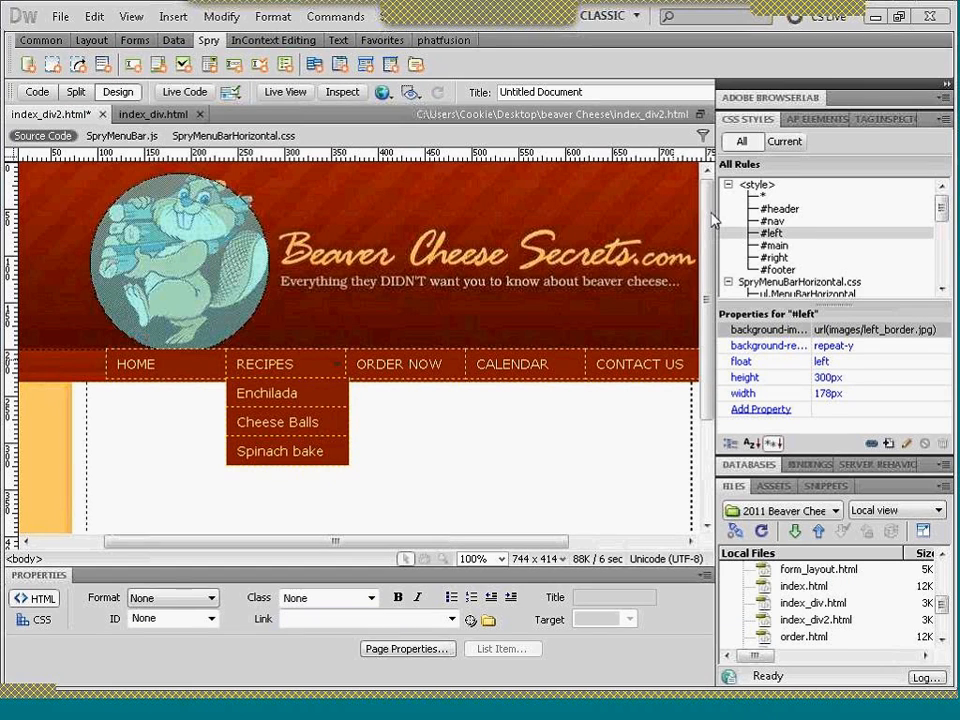
- Delete the placeholder text from the footer div of index_div2.html
{"action": "scroll", "coordinate": [705, 300], "scroll_direction": "down", "scroll_amount": 2}
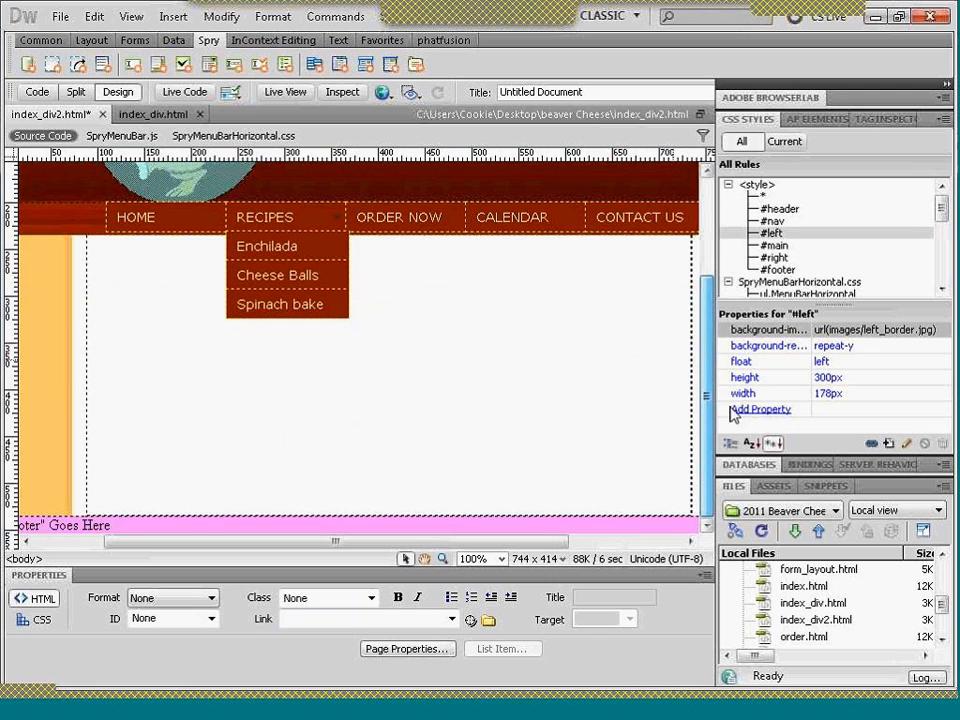
{"action": "left_click", "coordinate": [636, 524]}
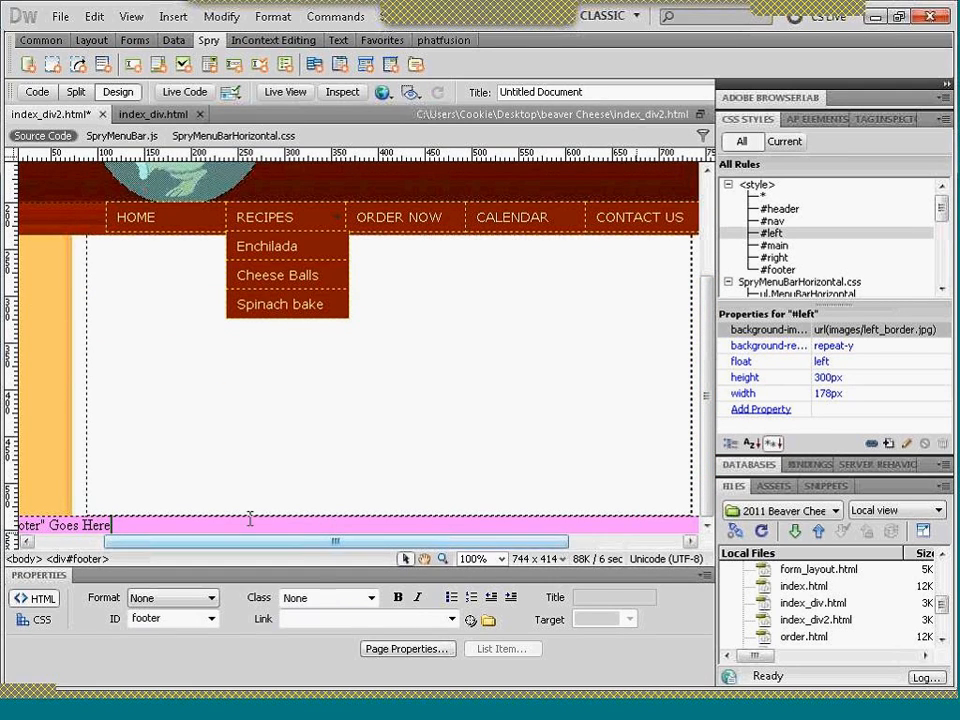
{"action": "key", "text": "ctrl+a"}
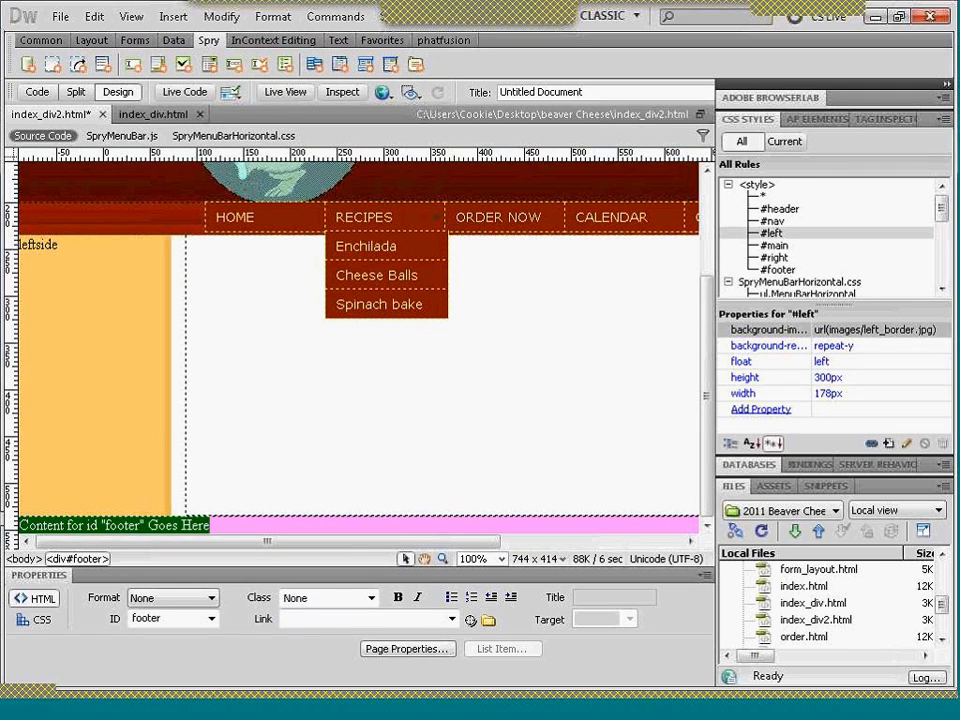
{"action": "key", "text": "Delete"}
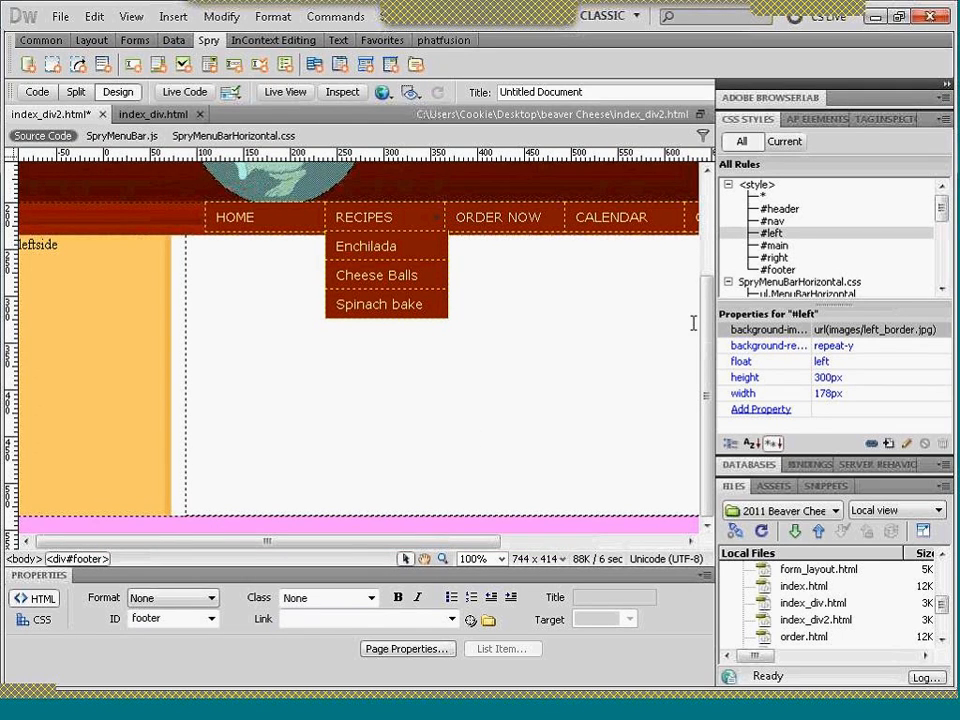
- Remove the background color value from the #footer CSS rule
{"action": "left_click", "coordinate": [781, 270]}
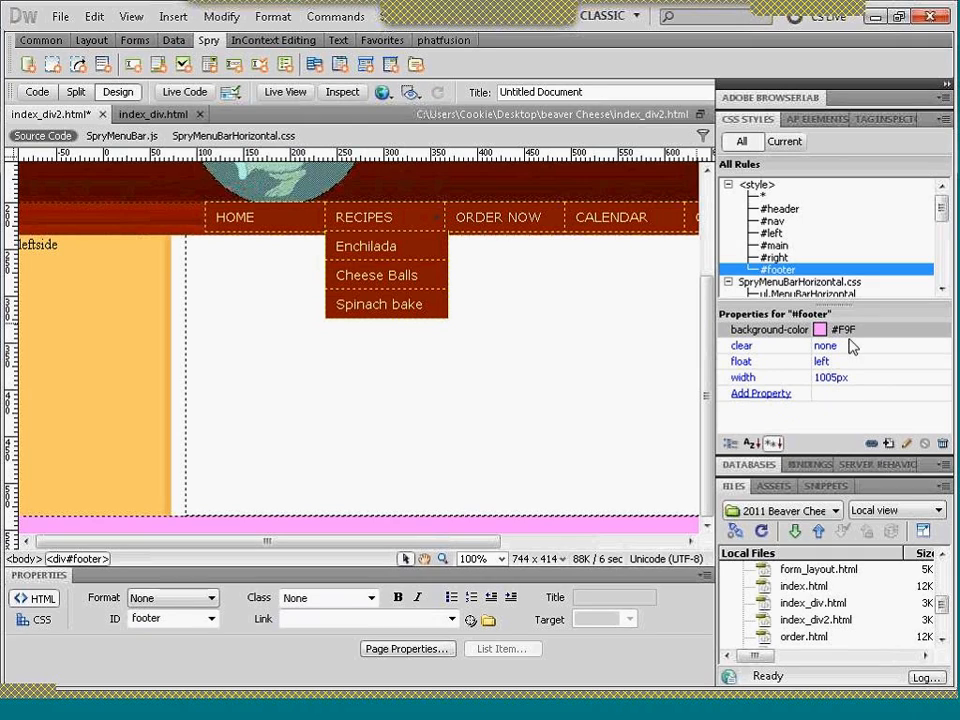
{"action": "left_click", "coordinate": [848, 330]}
{"action": "key", "text": "Delete"}
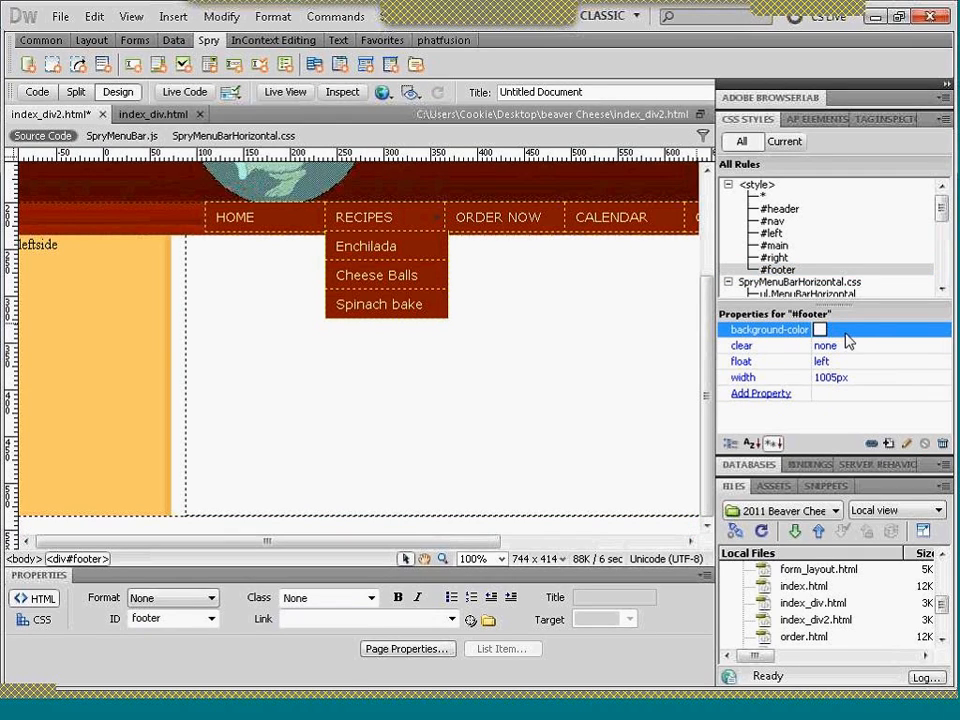
- Add a background-image property to the #footer rule using copyright footer.jpg from the images folder
{"action": "left_click", "coordinate": [762, 394]}
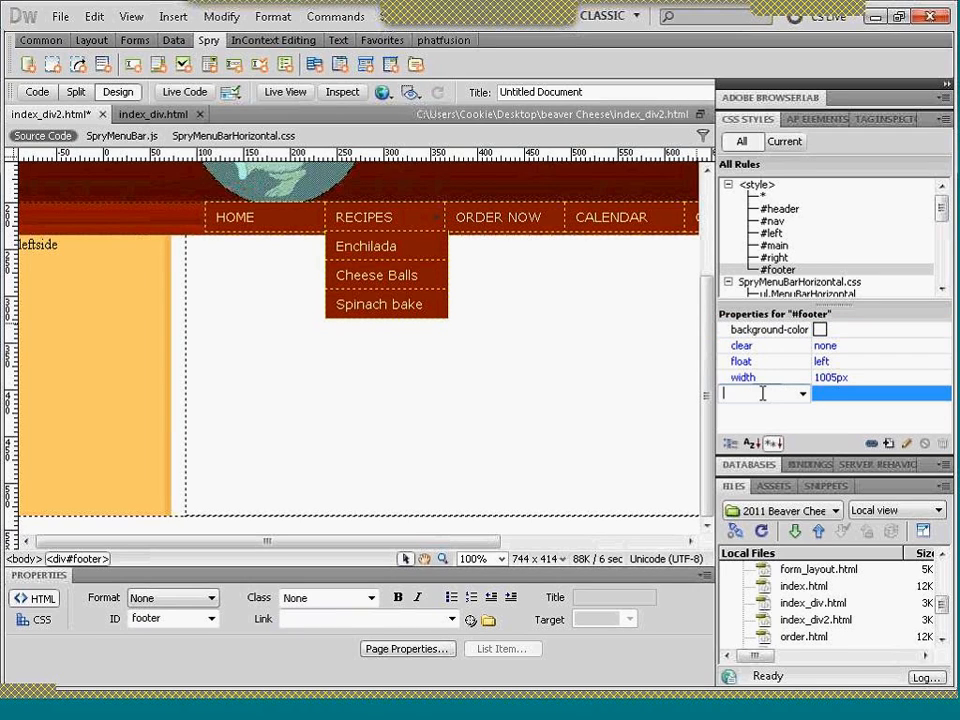
{"action": "type", "text": "BA"}
{"action": "key", "text": "BackSpace"}
{"action": "key", "text": "BackSpace"}
{"action": "type", "text": "back"}
{"action": "left_click", "coordinate": [802, 395]}
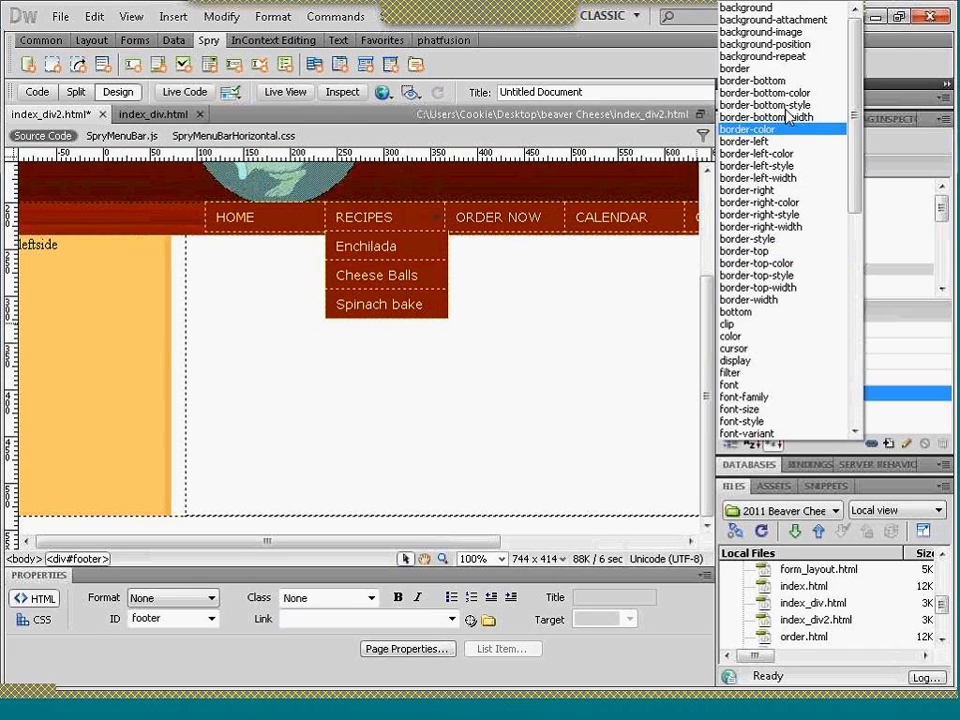
{"action": "left_click", "coordinate": [776, 32]}
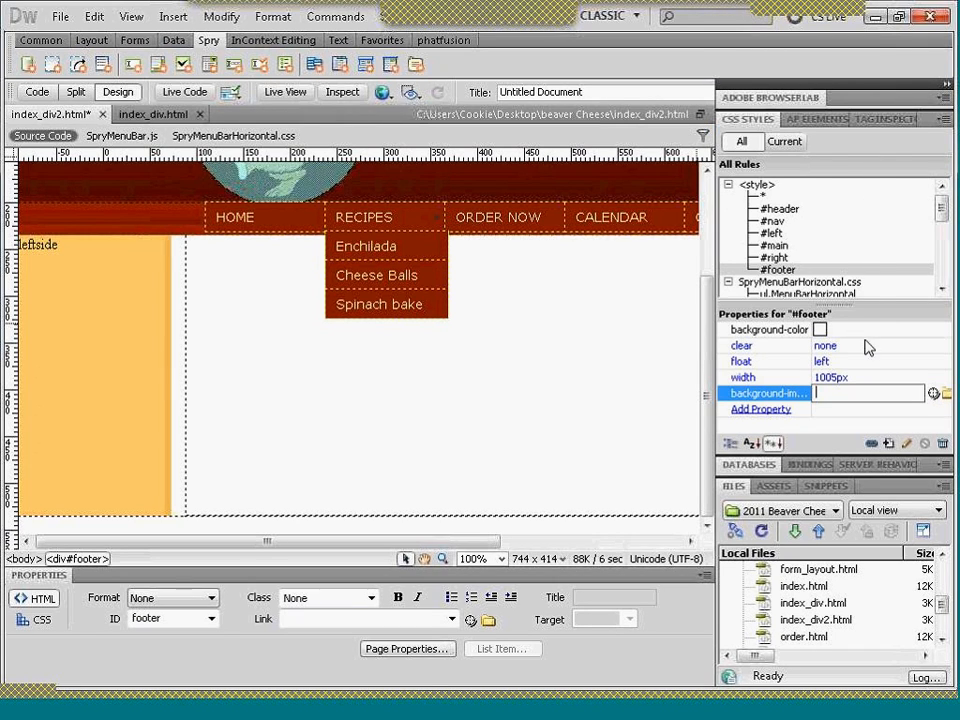
{"action": "left_click", "coordinate": [945, 395]}
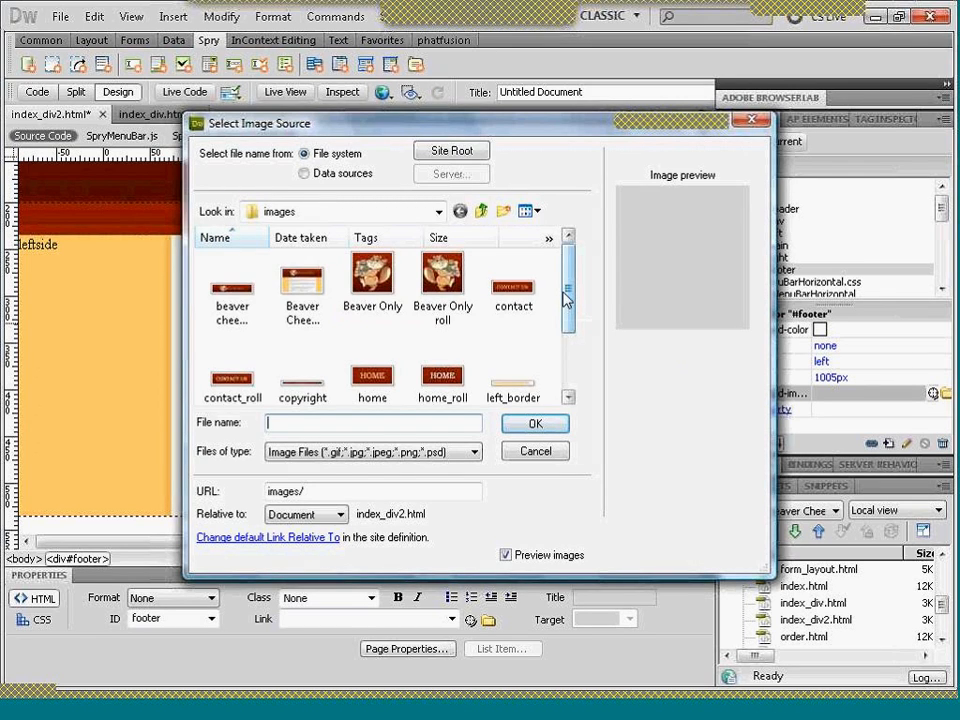
{"action": "left_click_drag", "start_coordinate": [566, 296], "coordinate": [567, 326]}
{"action": "left_click", "coordinate": [300, 331]}
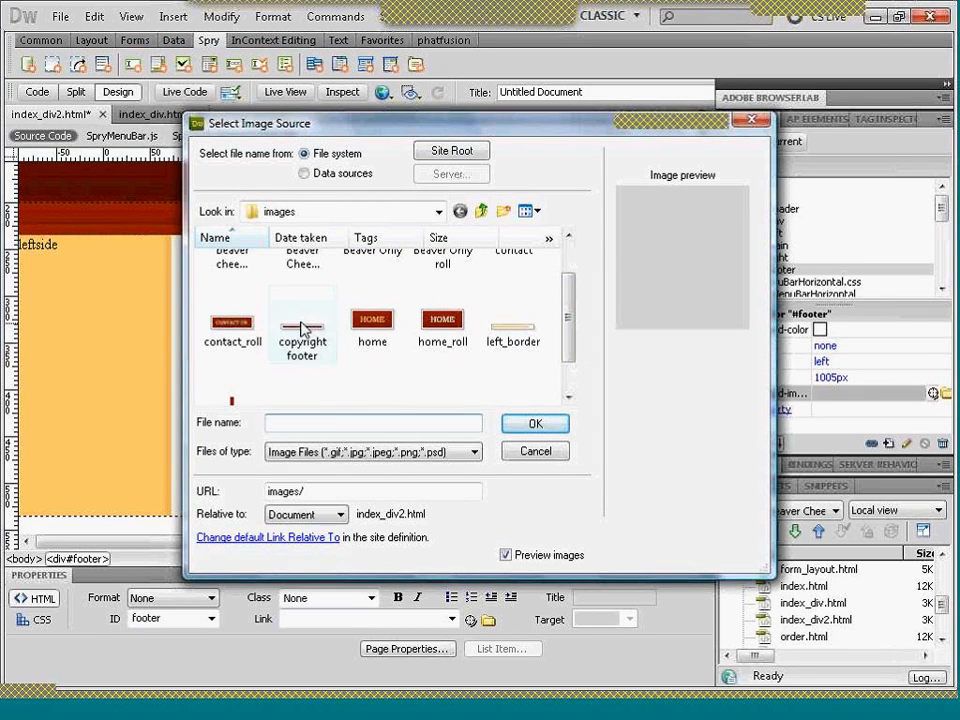
{"action": "left_click", "coordinate": [530, 424]}
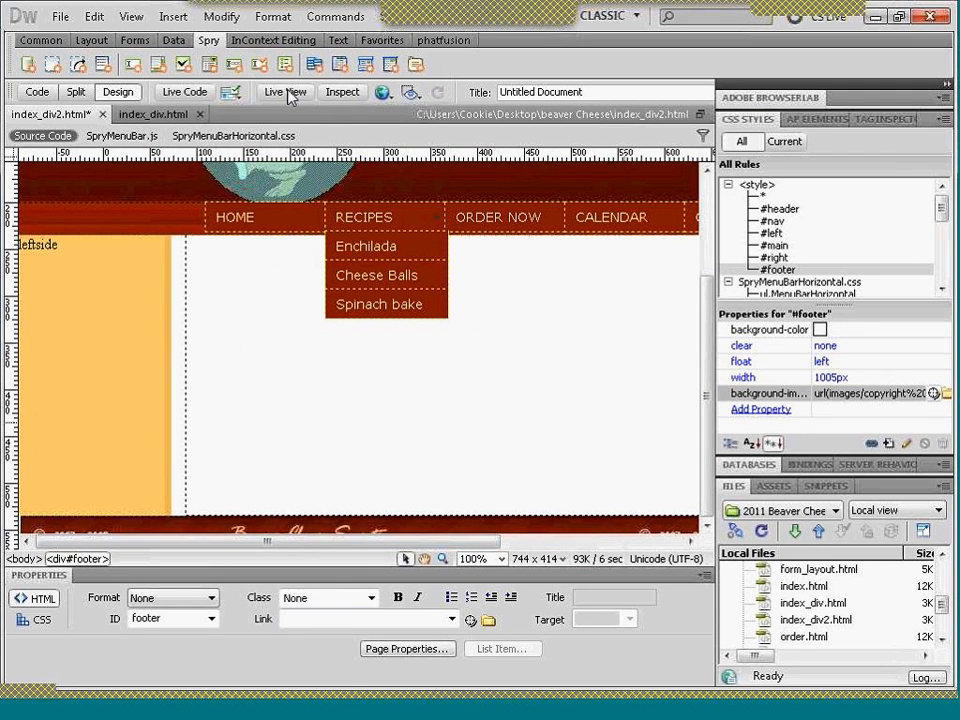
- Preview index_div2.html in Firefox to check the footer, and return to Dreamweaver
{"action": "left_click", "coordinate": [383, 93]}
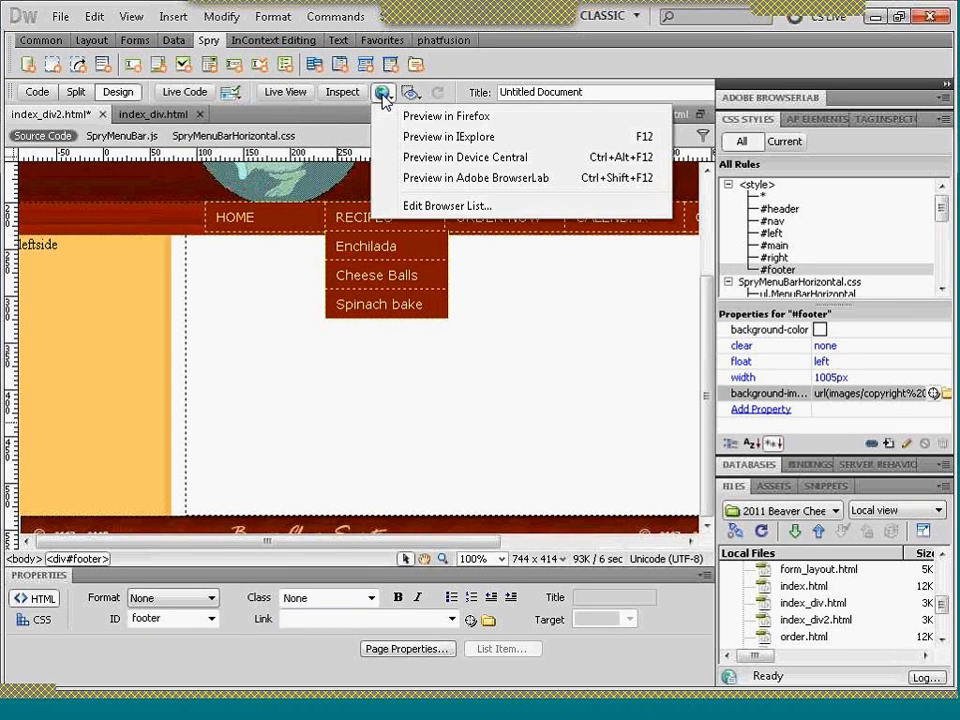
{"action": "left_click", "coordinate": [418, 117]}
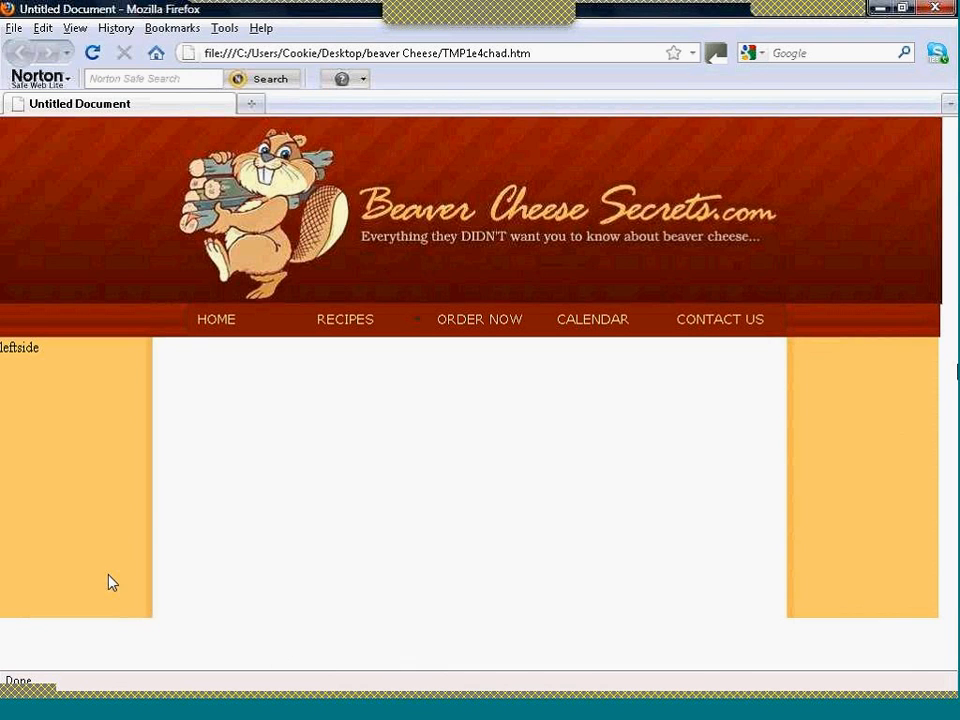
{"action": "mouse_move", "coordinate": [492, 713]}
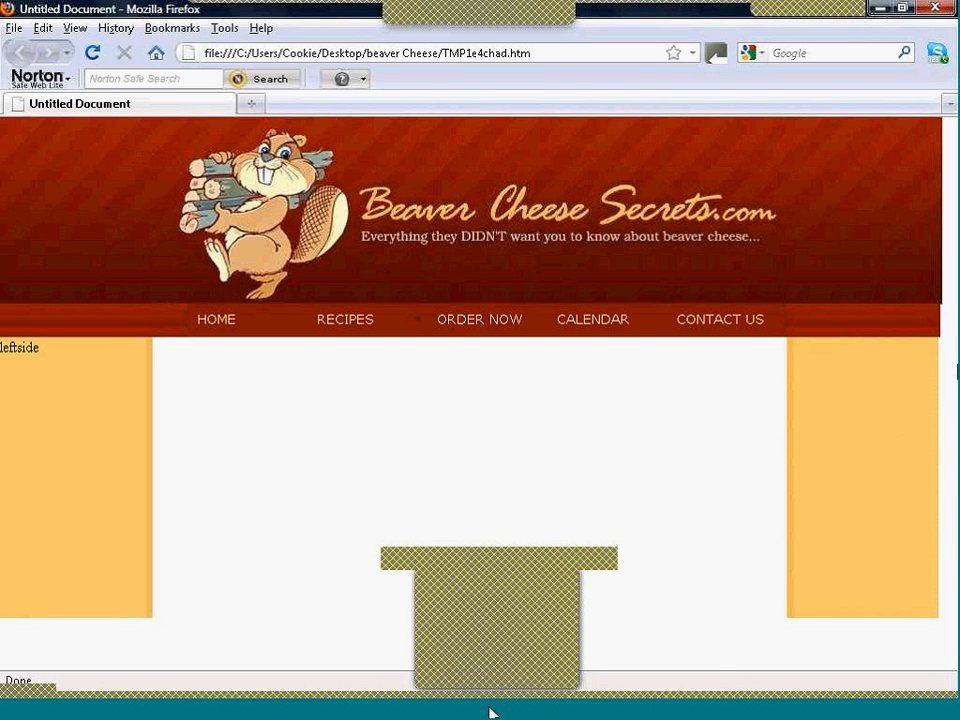
{"action": "left_click", "coordinate": [492, 713]}
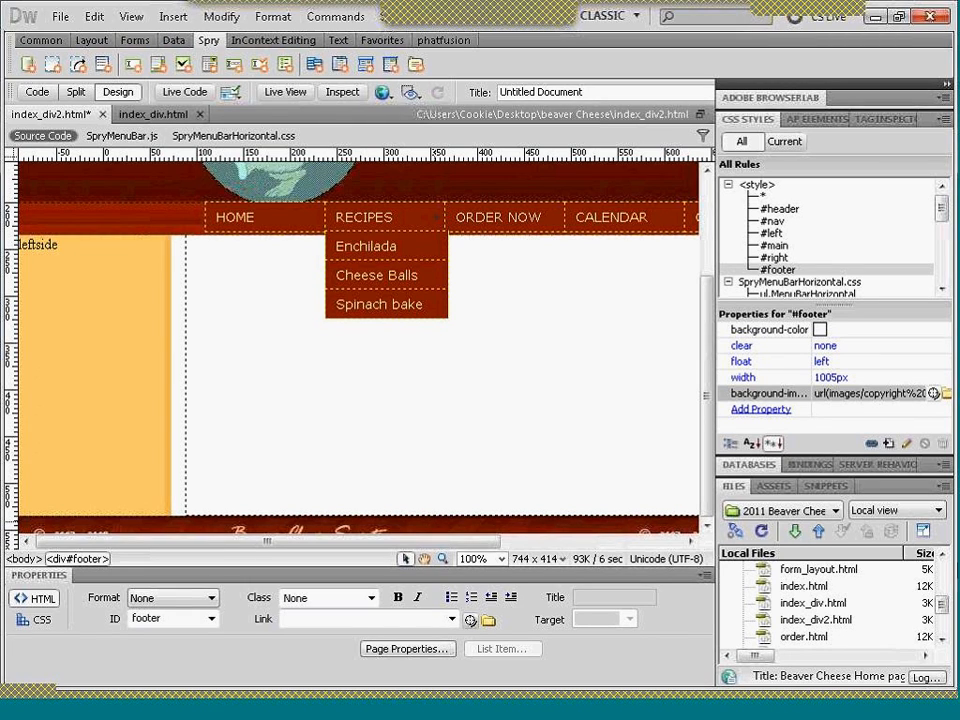
- Check the pixel dimensions of copyright footer.jpg in the site's images folder without inserting the image
{"action": "left_click_drag", "start_coordinate": [941, 607], "coordinate": [945, 560]}
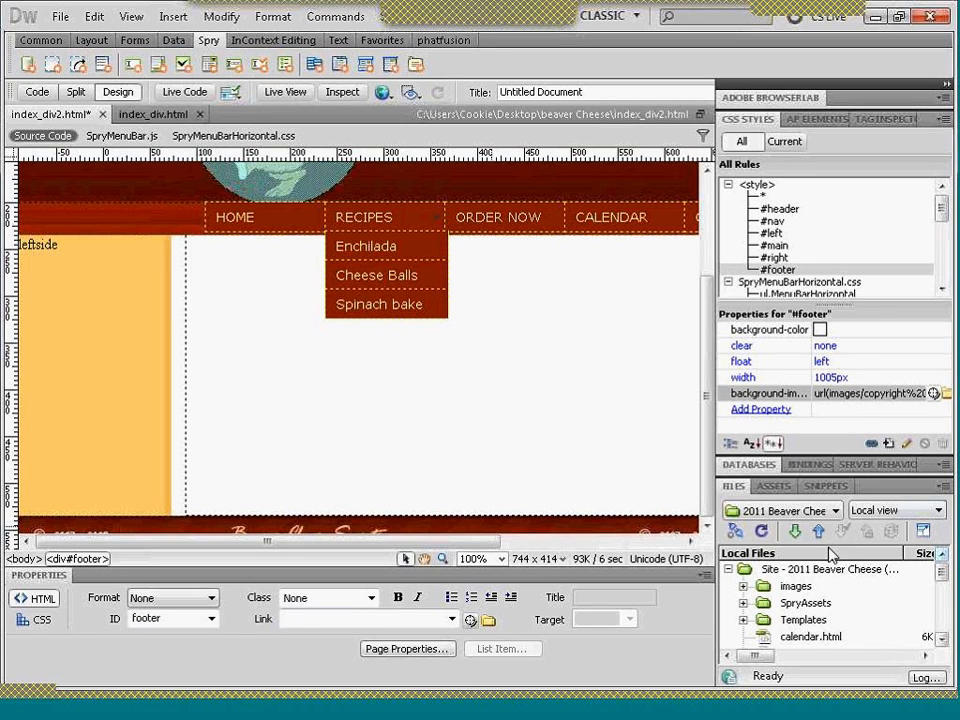
{"action": "left_click", "coordinate": [743, 587]}
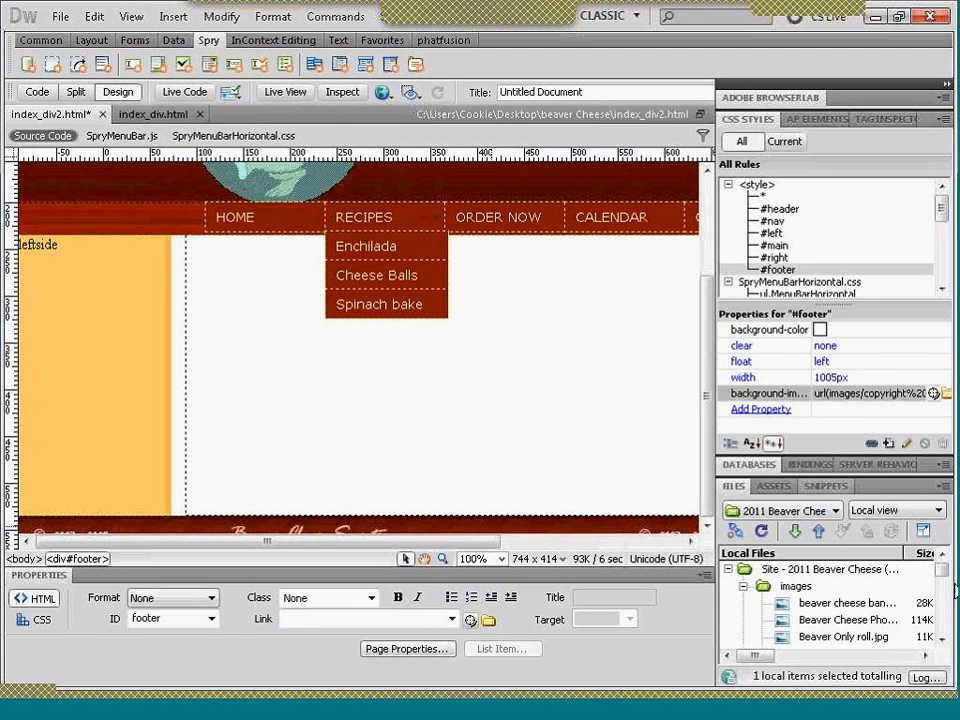
{"action": "left_click_drag", "start_coordinate": [943, 567], "coordinate": [946, 590]}
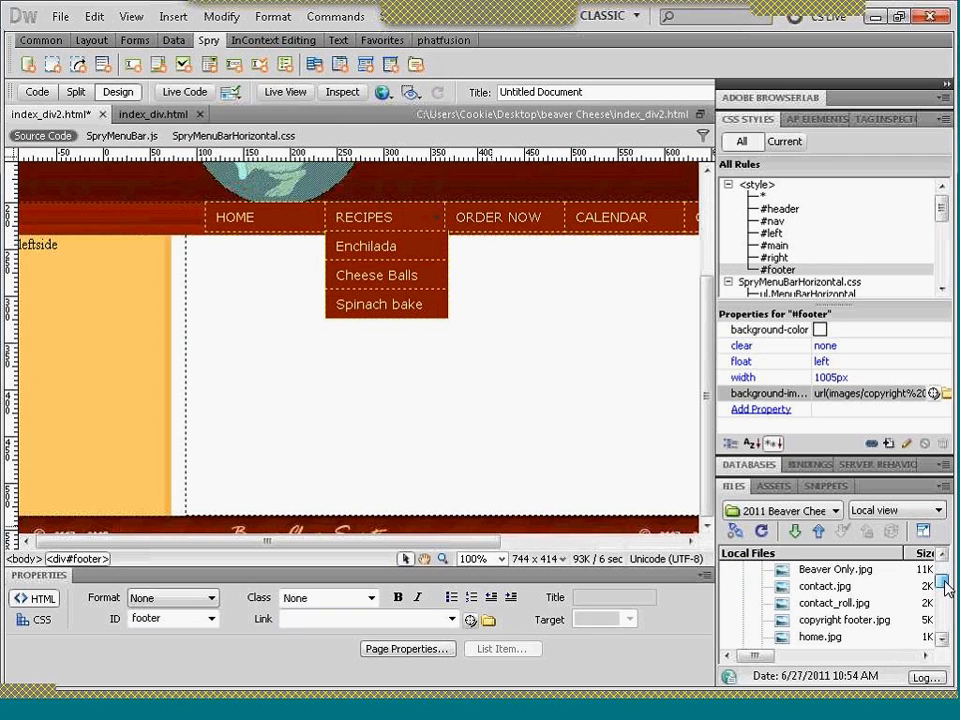
{"action": "left_click", "coordinate": [873, 627]}
{"action": "mouse_move", "coordinate": [770, 657]}
{"action": "left_mouse_down"}
{"action": "mouse_move", "coordinate": [829, 668]}
{"action": "mouse_move", "coordinate": [910, 660]}
{"action": "mouse_move", "coordinate": [766, 660]}
{"action": "left_mouse_up"}
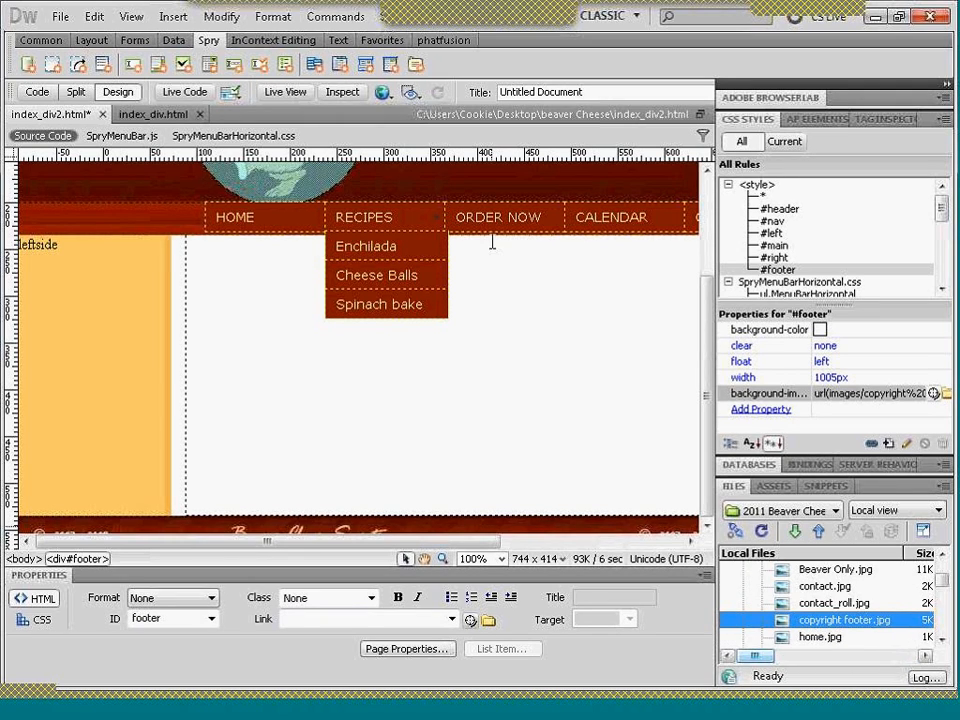
{"action": "left_click", "coordinate": [170, 17]}
{"action": "left_click", "coordinate": [203, 60]}
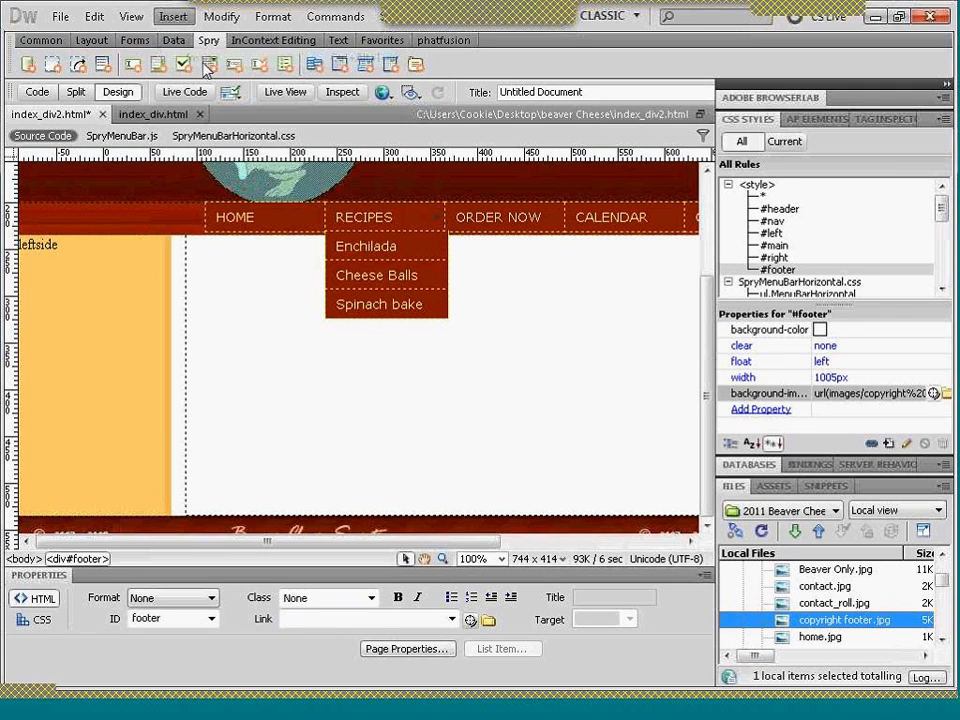
{"action": "left_click", "coordinate": [316, 394]}
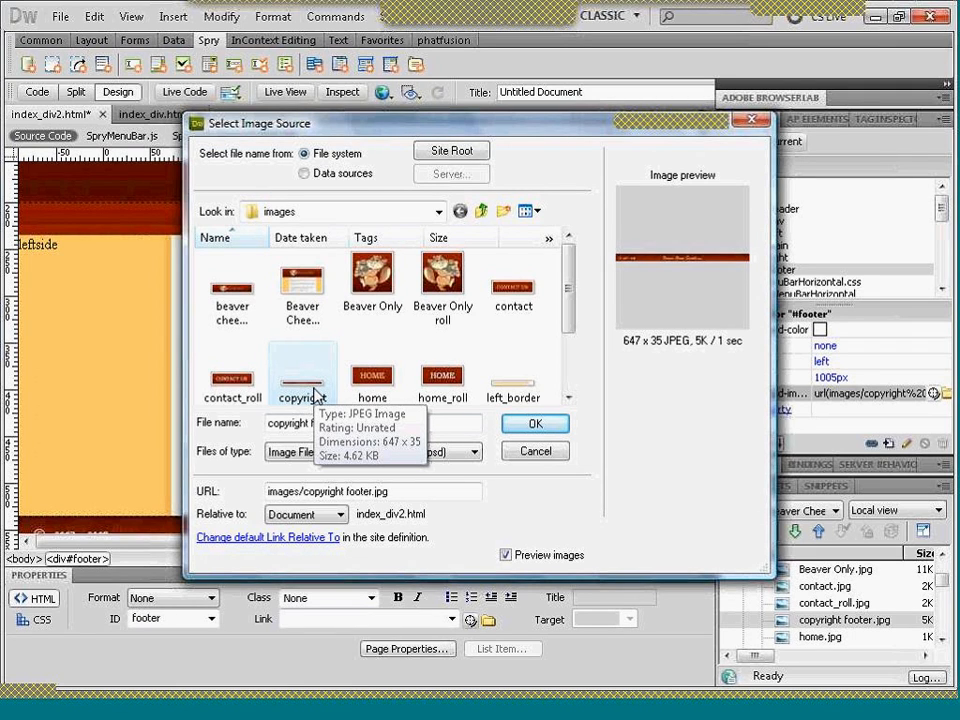
{"action": "left_click", "coordinate": [530, 451]}
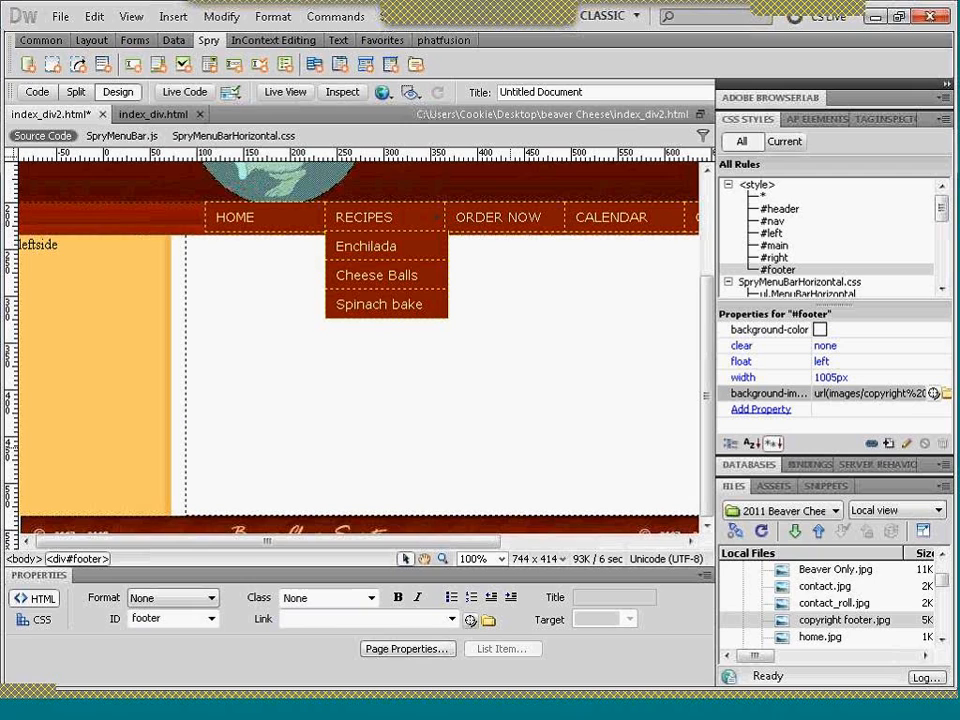
- Set the box height of the #footer rule to 35 px in its CSS rule definition
{"action": "left_click", "coordinate": [798, 270]}
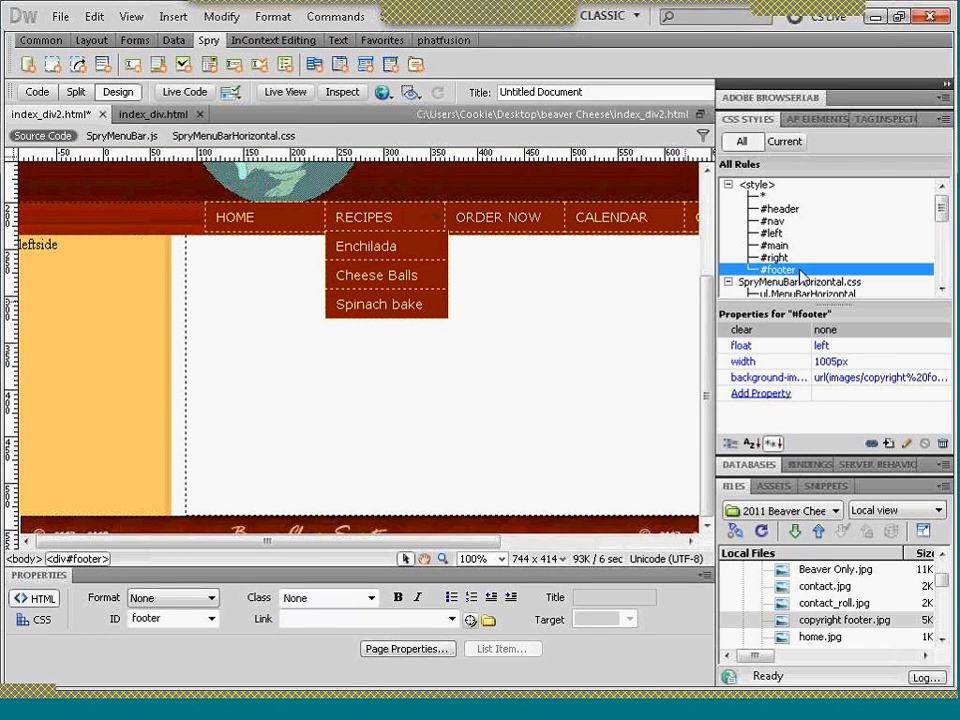
{"action": "double_click", "coordinate": [800, 272]}
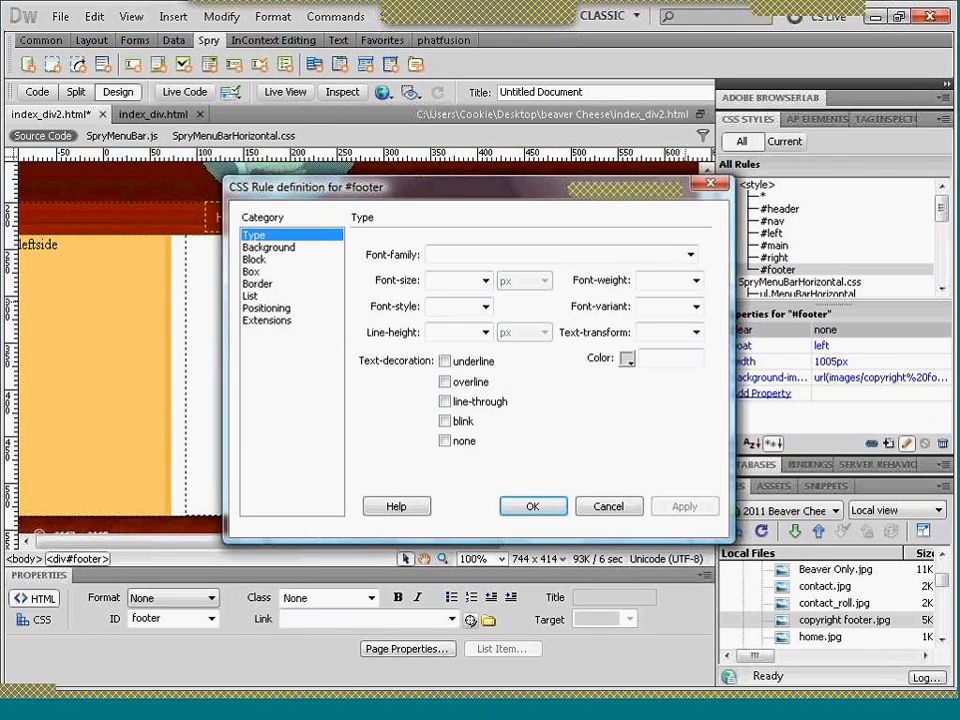
{"action": "left_click", "coordinate": [262, 248]}
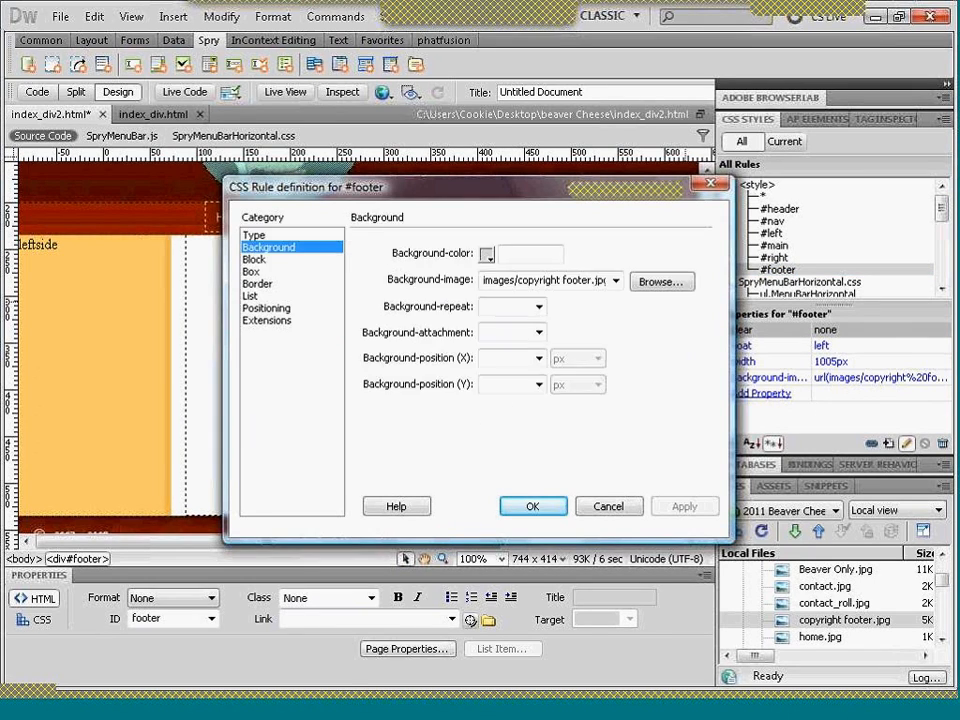
{"action": "left_click", "coordinate": [256, 272]}
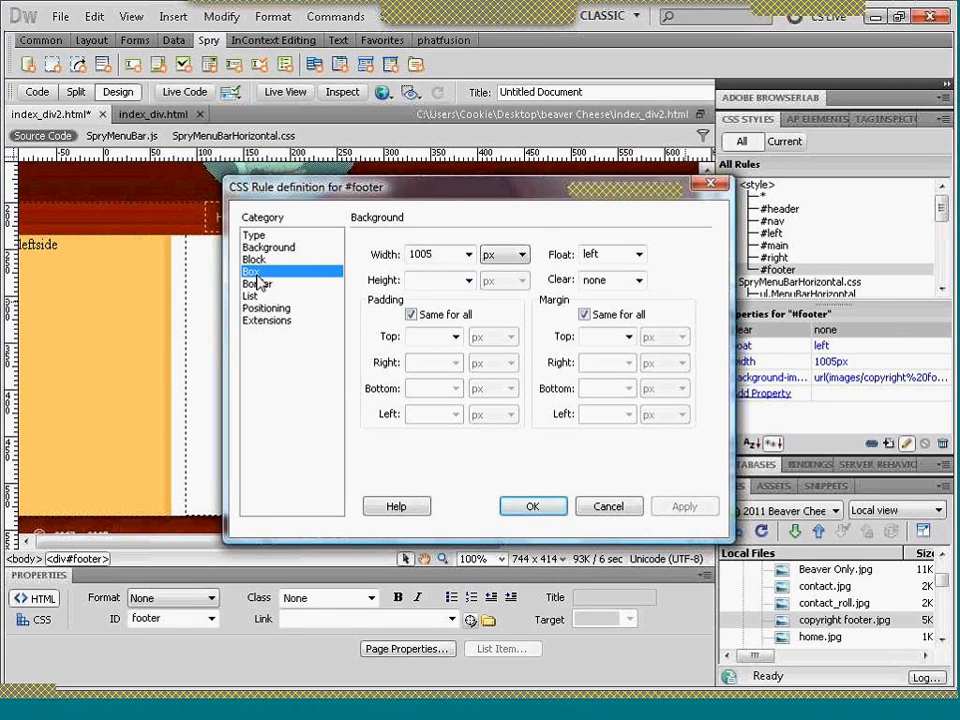
{"action": "left_click", "coordinate": [412, 279]}
{"action": "type", "text": "35"}
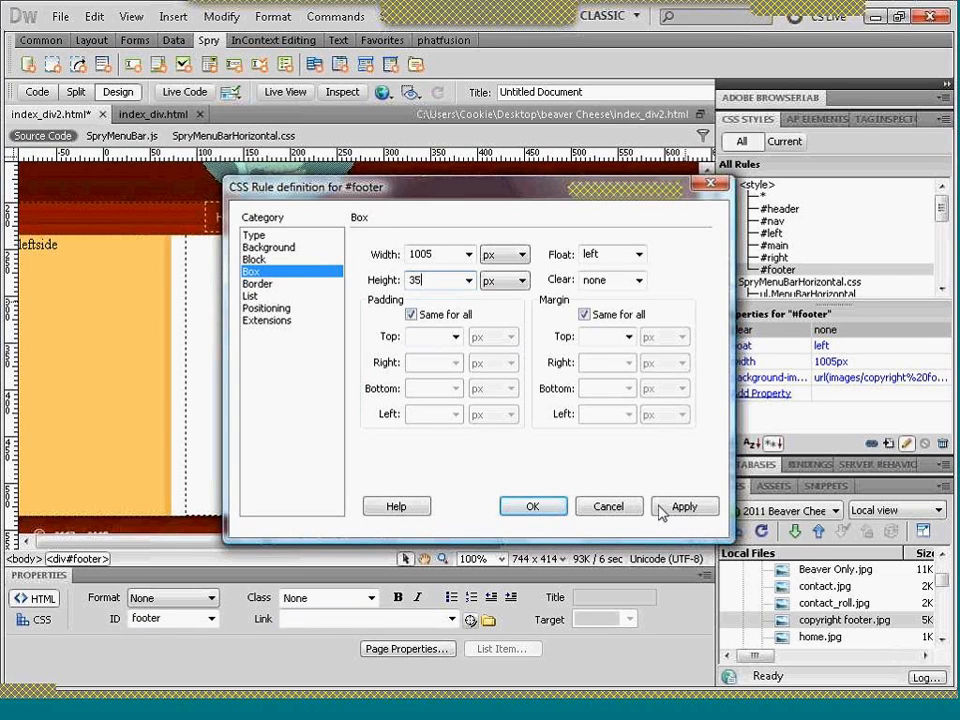
{"action": "left_click", "coordinate": [668, 508]}
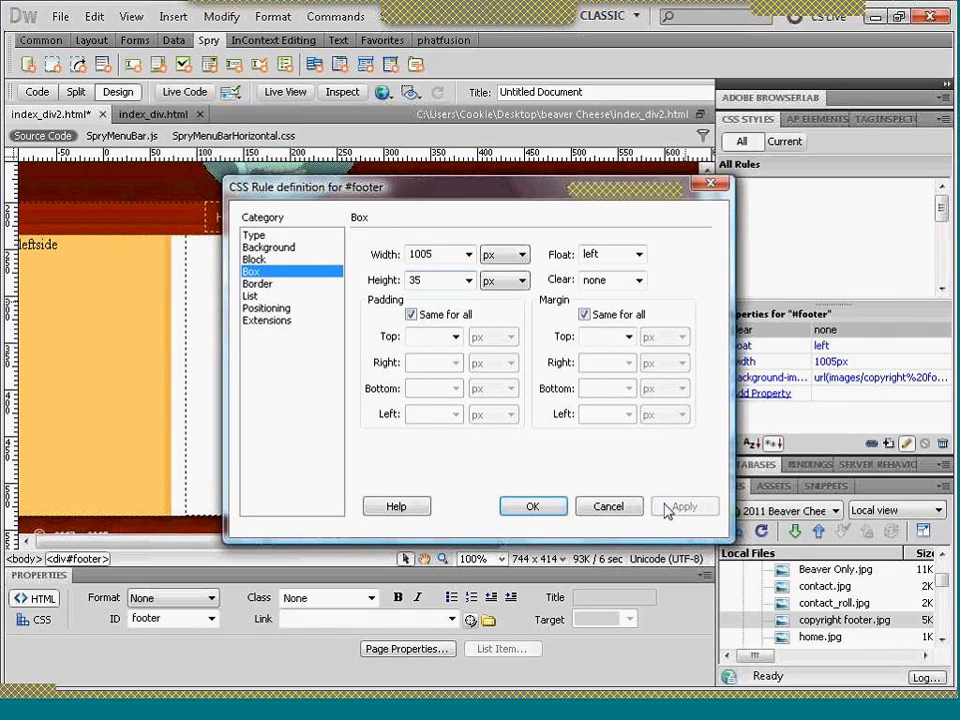
{"action": "left_click", "coordinate": [523, 508]}
- Save index_div2.html and preview it in Firefox with the resized footer
{"action": "left_click_drag", "start_coordinate": [705, 336], "coordinate": [708, 390]}
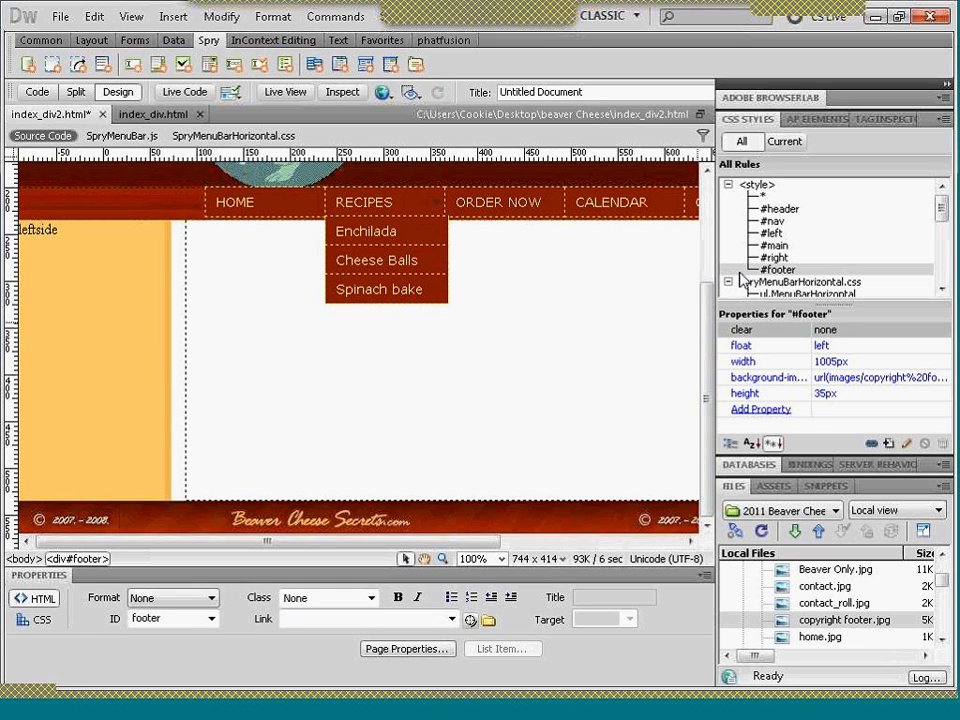
{"action": "left_click", "coordinate": [386, 93]}
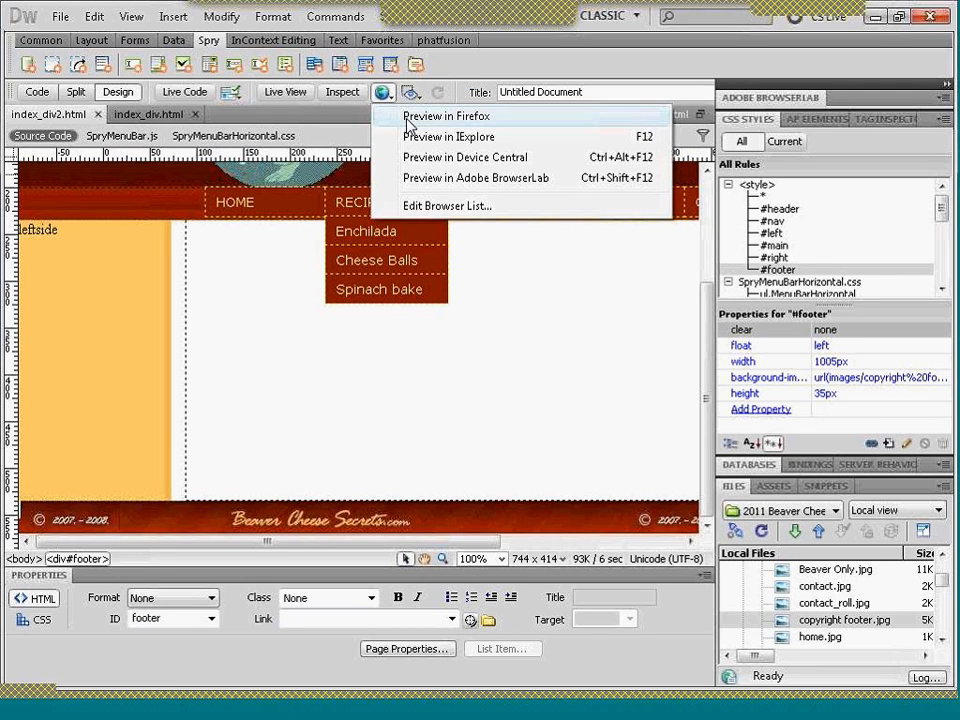
{"action": "left_click", "coordinate": [408, 118]}
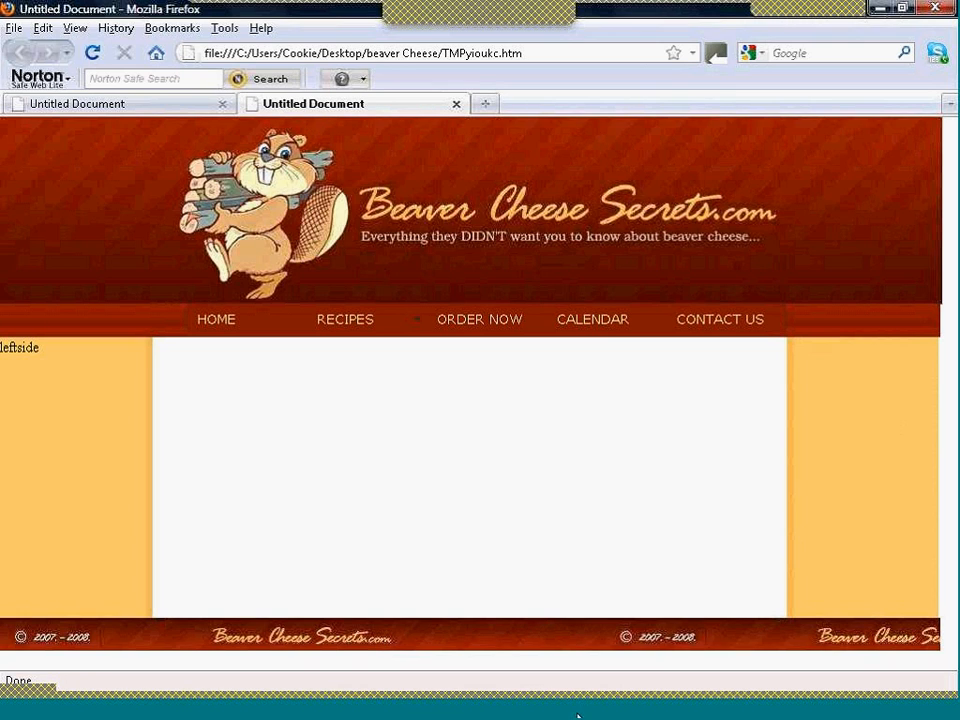
- Close the extra Firefox preview, switch back to Dreamweaver and set the page title of index_div2.html to Beaver Cheese Secrets
{"action": "left_click", "coordinate": [455, 104]}
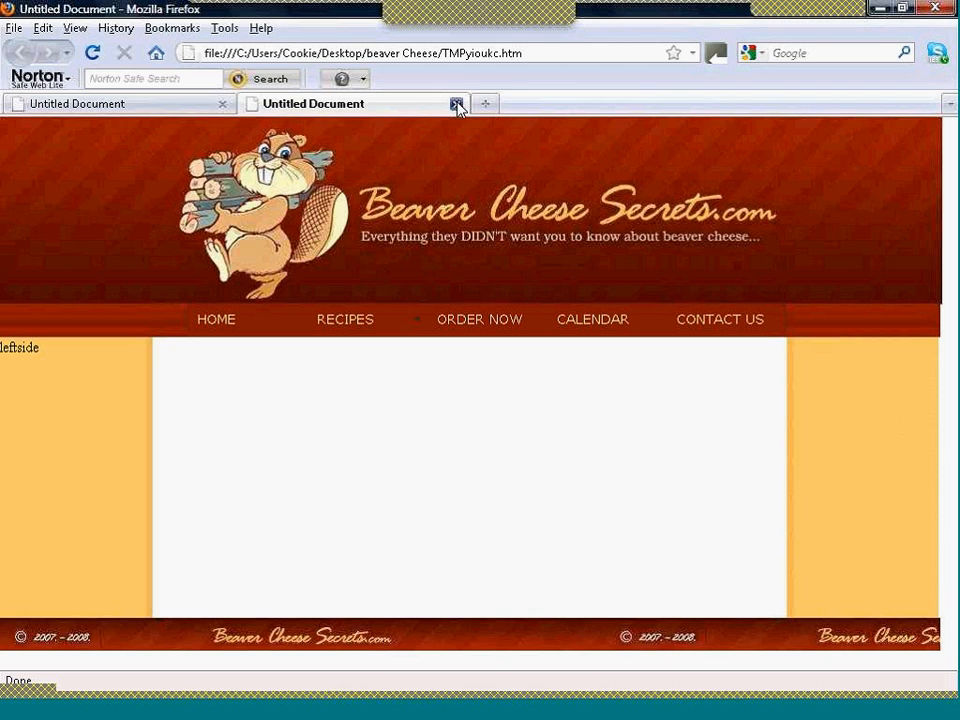
{"action": "left_click", "coordinate": [452, 705]}
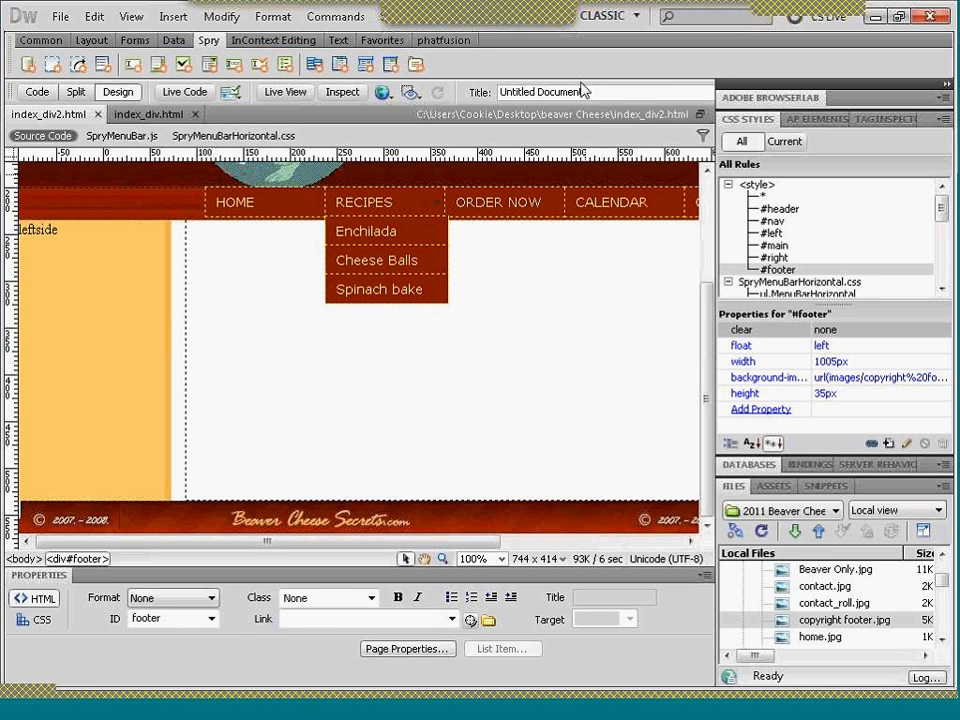
{"action": "left_click_drag", "start_coordinate": [585, 91], "coordinate": [438, 95]}
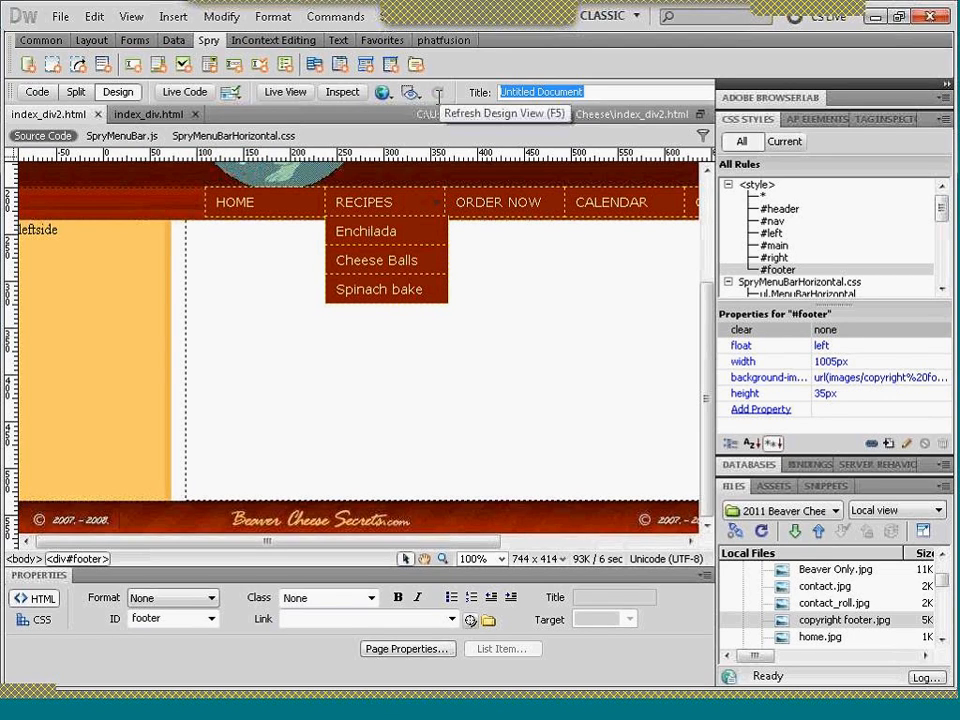
{"action": "type", "text": "Beaver Chees"}
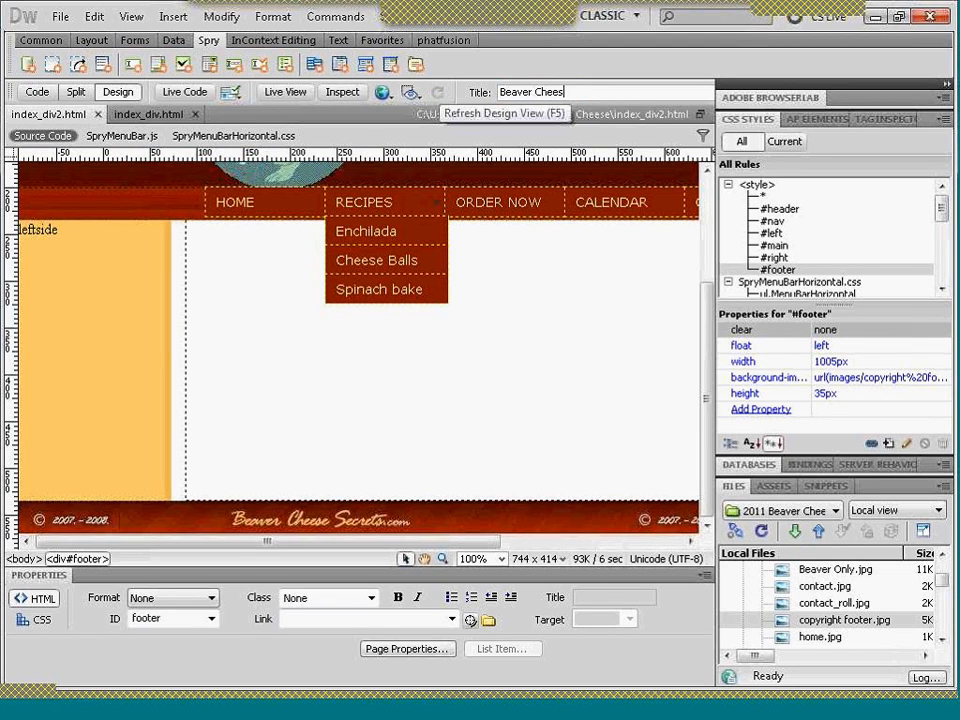
{"action": "type", "text": "e Secre"}
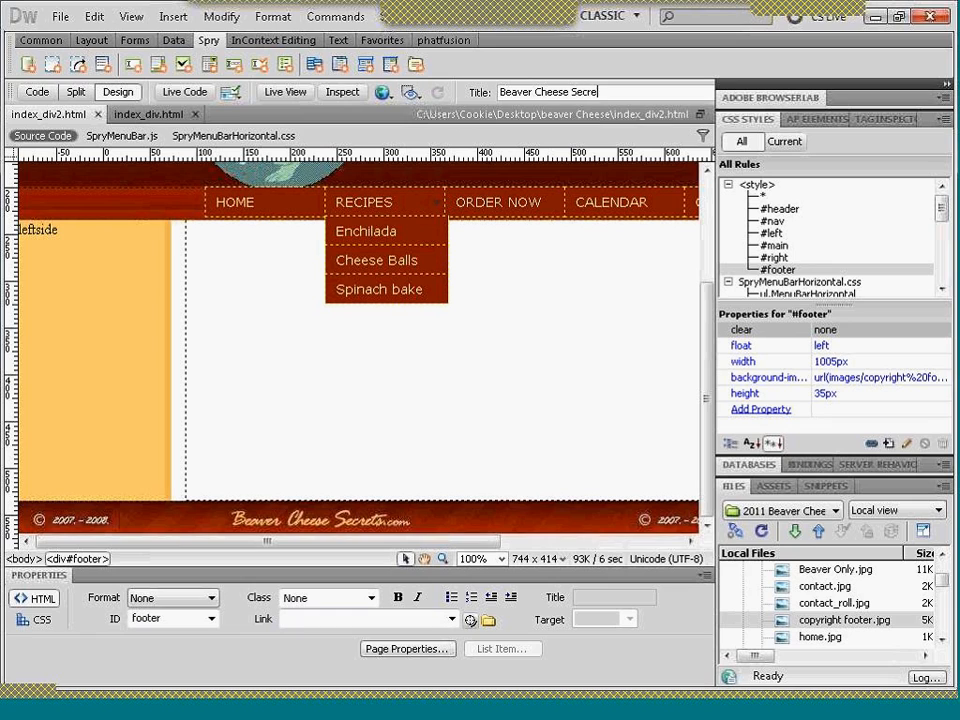
{"action": "type", "text": "ts"}
{"action": "left_click", "coordinate": [504, 302]}
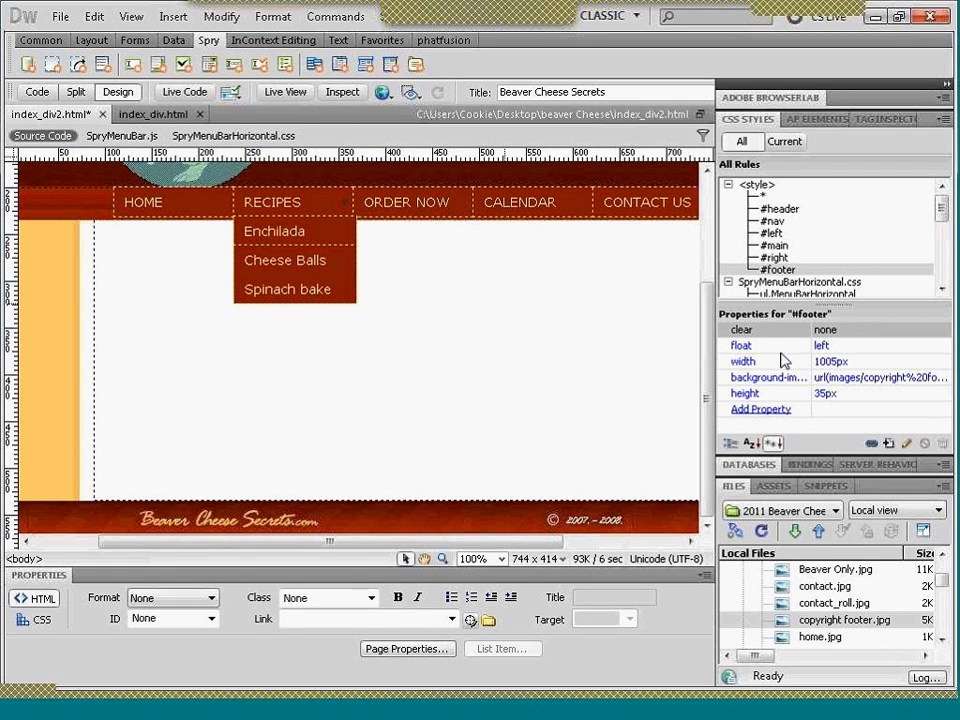
- Examine the Spry menu bar's position against the columns, its ORDER NOW and RECIPES items, and the SpryMenuBarHorizontal.css rules
{"action": "scroll", "coordinate": [707, 341], "scroll_direction": "up", "scroll_amount": 3}
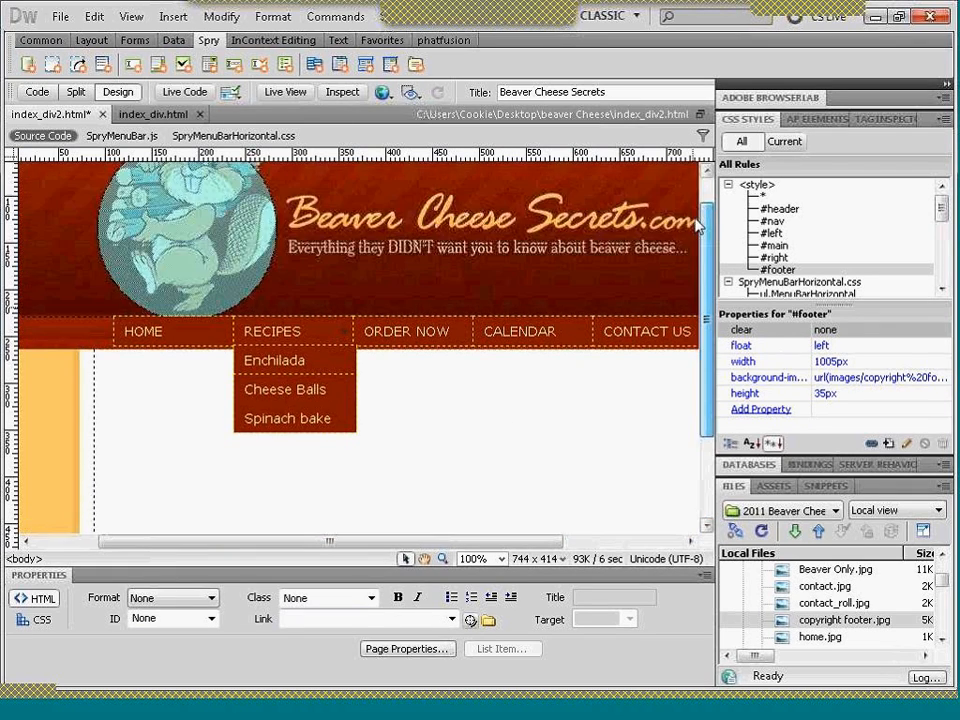
{"action": "scroll", "coordinate": [566, 328], "scroll_direction": "down", "scroll_amount": 3}
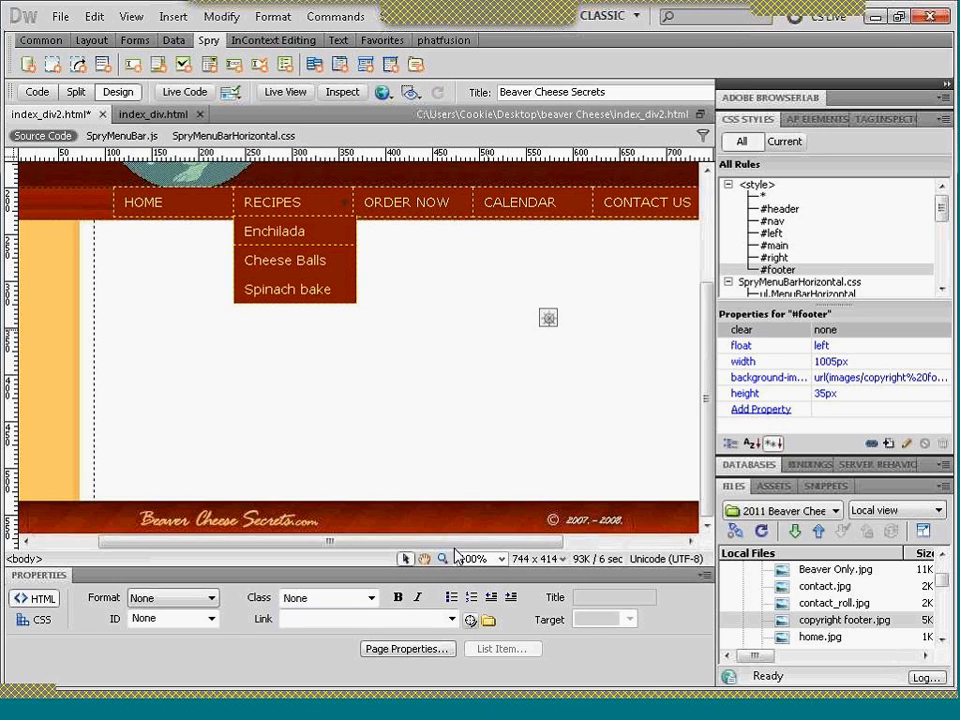
{"action": "left_click_drag", "start_coordinate": [455, 548], "coordinate": [625, 543]}
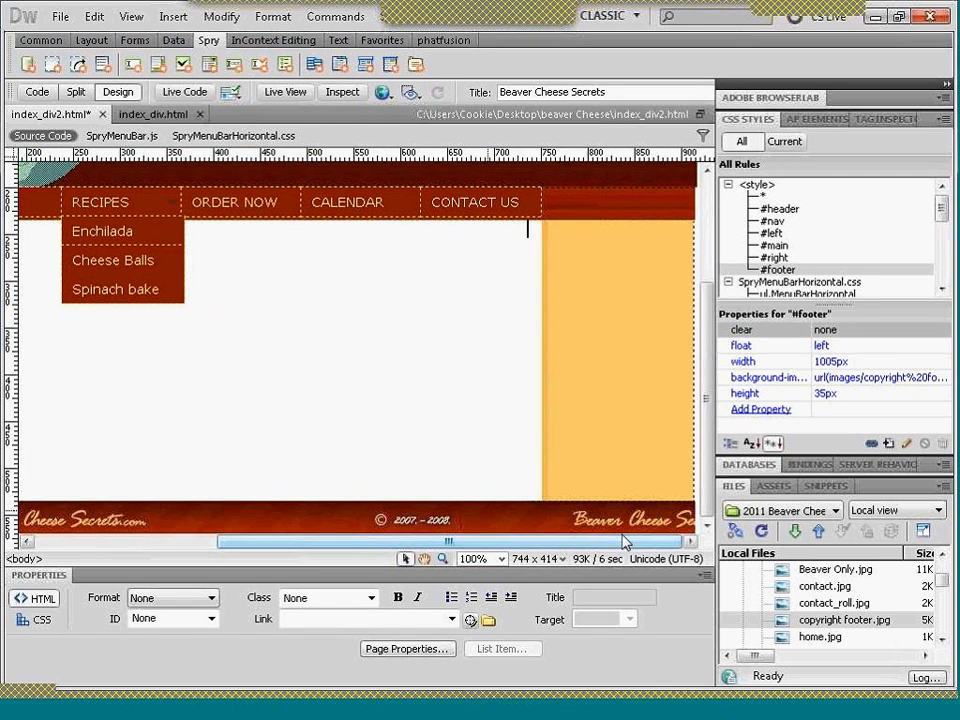
{"action": "left_click", "coordinate": [233, 205]}
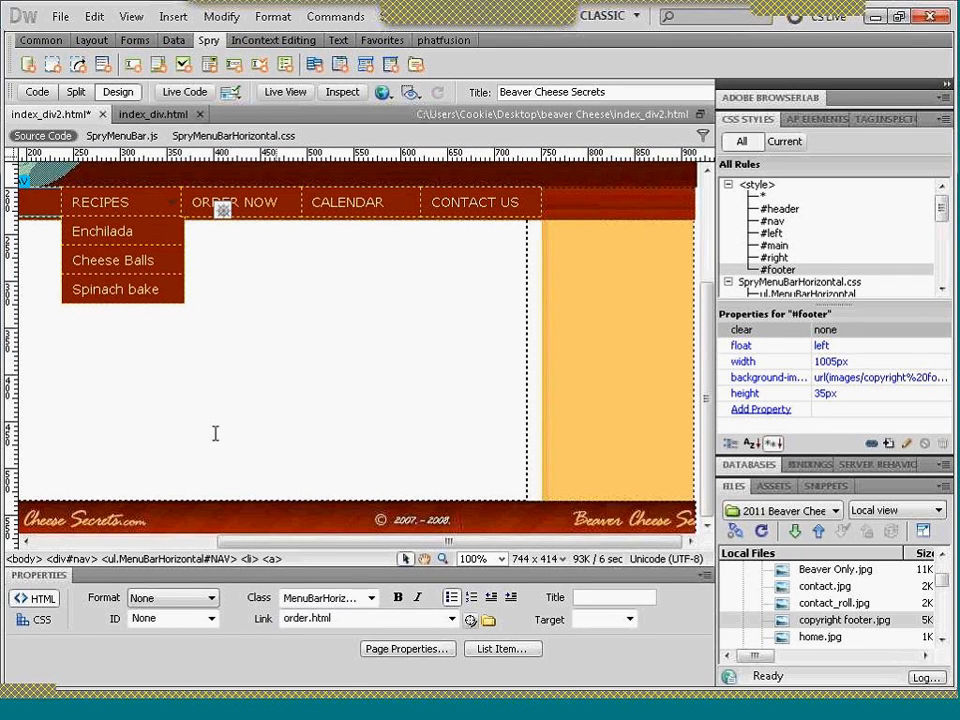
{"action": "left_click_drag", "start_coordinate": [270, 541], "coordinate": [206, 541]}
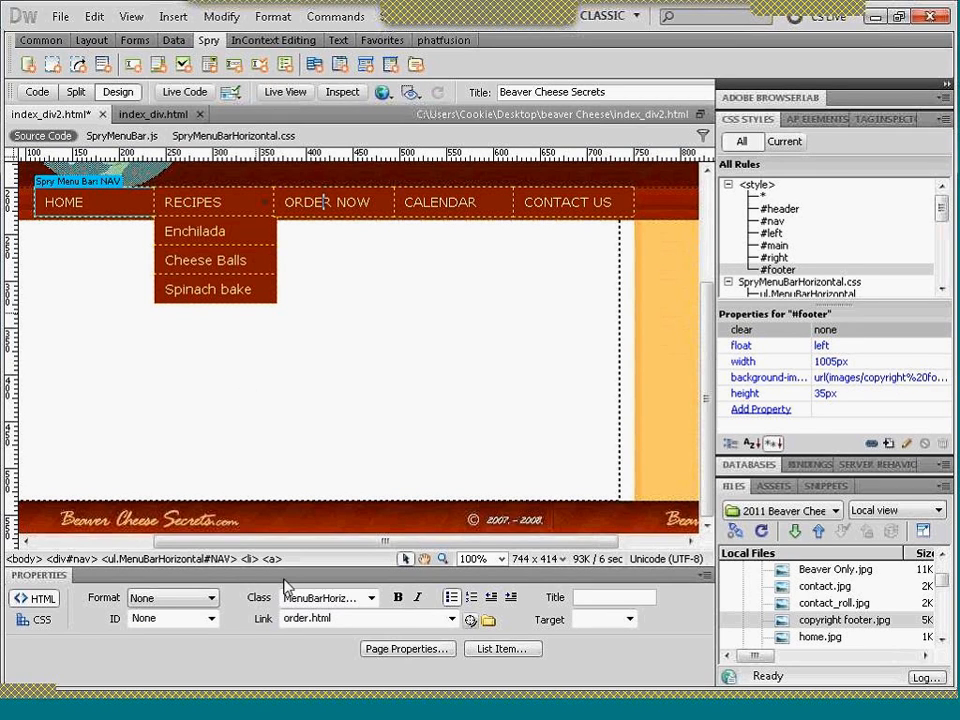
{"action": "left_click_drag", "start_coordinate": [312, 542], "coordinate": [212, 546]}
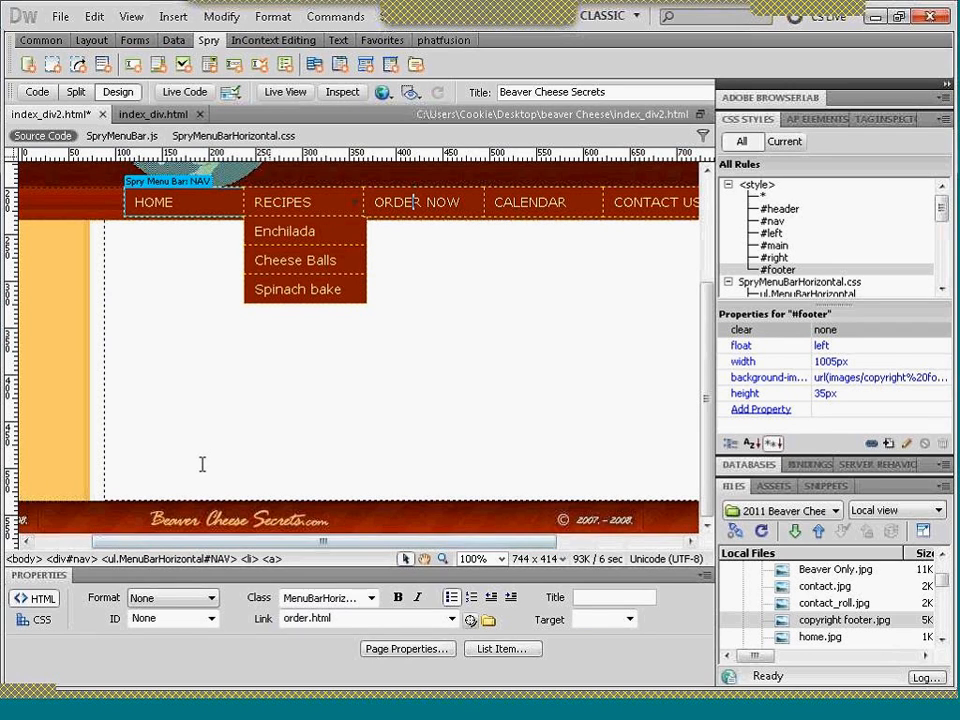
{"action": "left_click", "coordinate": [290, 203]}
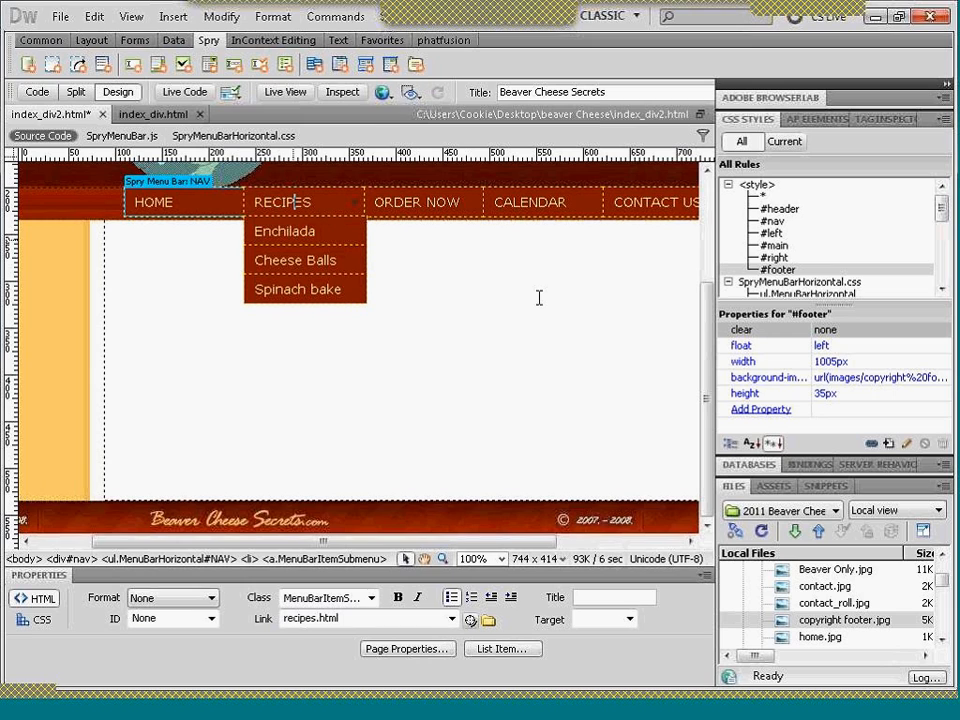
{"action": "left_click_drag", "start_coordinate": [943, 210], "coordinate": [941, 228]}
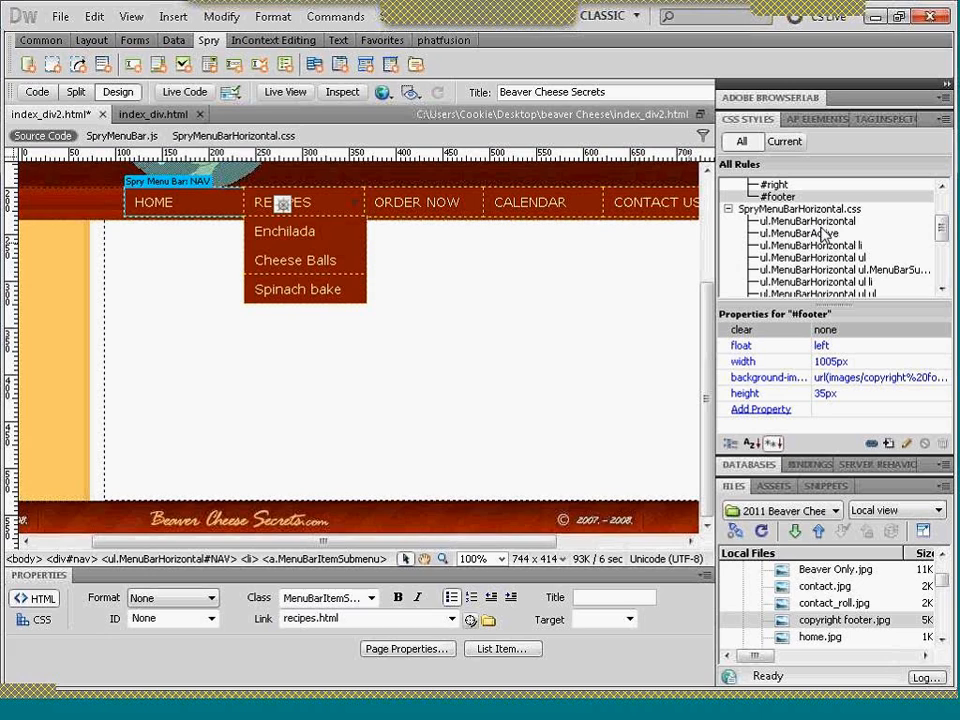
{"action": "mouse_move", "coordinate": [944, 240]}
{"action": "left_mouse_down"}
{"action": "mouse_move", "coordinate": [947, 281]}
{"action": "mouse_move", "coordinate": [940, 238]}
{"action": "left_mouse_up"}
- Check the navigation menu's rollovers in the Firefox preview and return to Dreamweaver
{"action": "left_click", "coordinate": [619, 711]}
{"action": "mouse_move", "coordinate": [355, 322]}
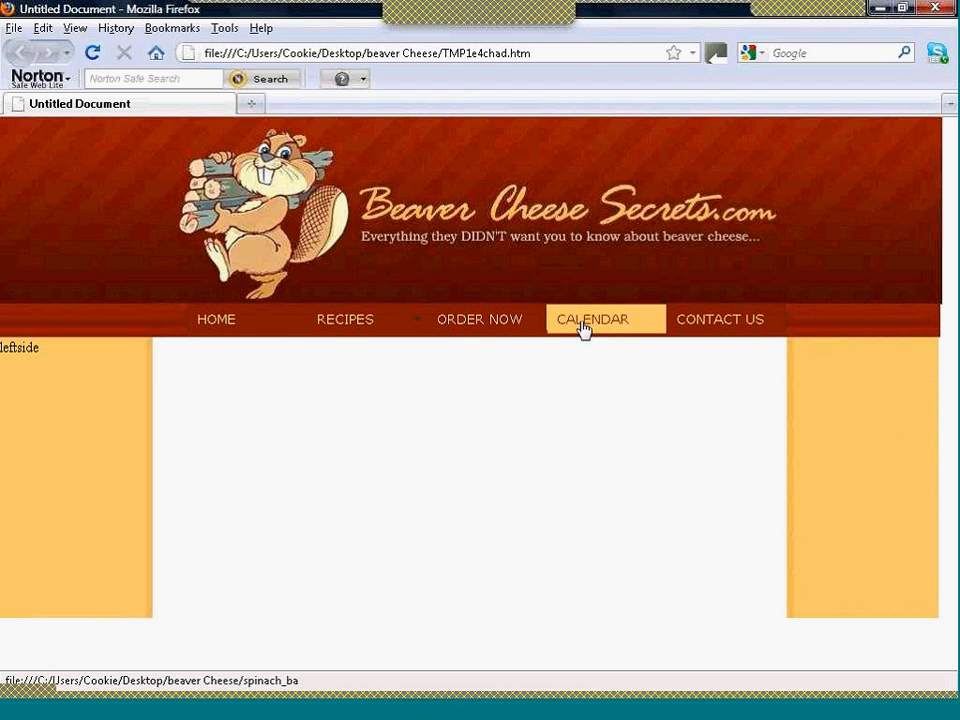
{"action": "left_click", "coordinate": [467, 715]}
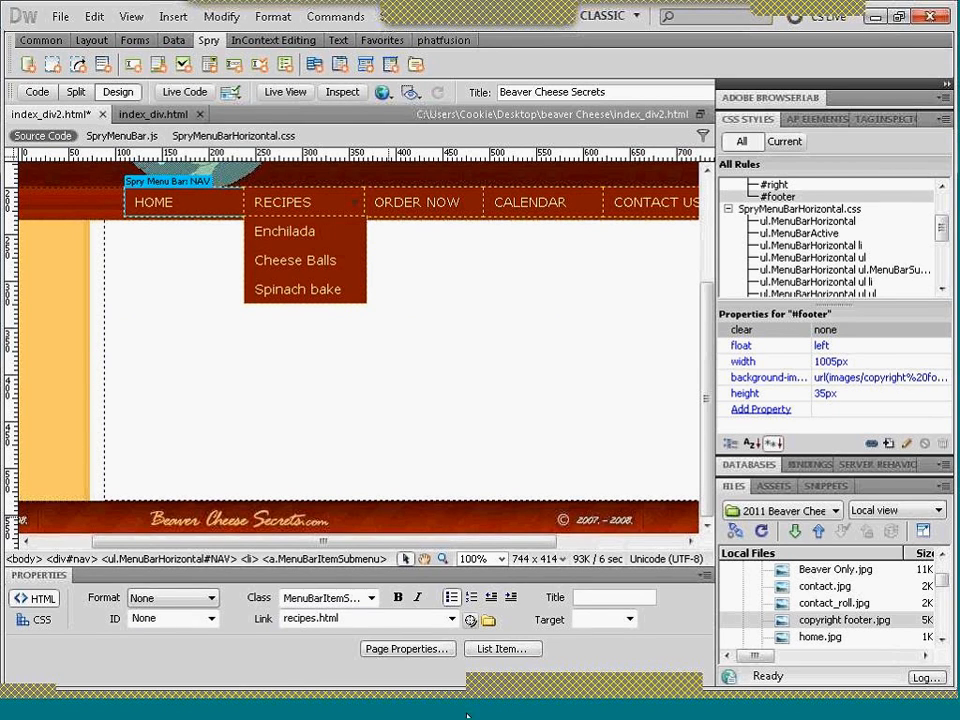
- Try a padding of 4 on the ul.MenuBarHorizontal rule and check the menu bar's fit across the page
{"action": "left_click", "coordinate": [788, 224]}
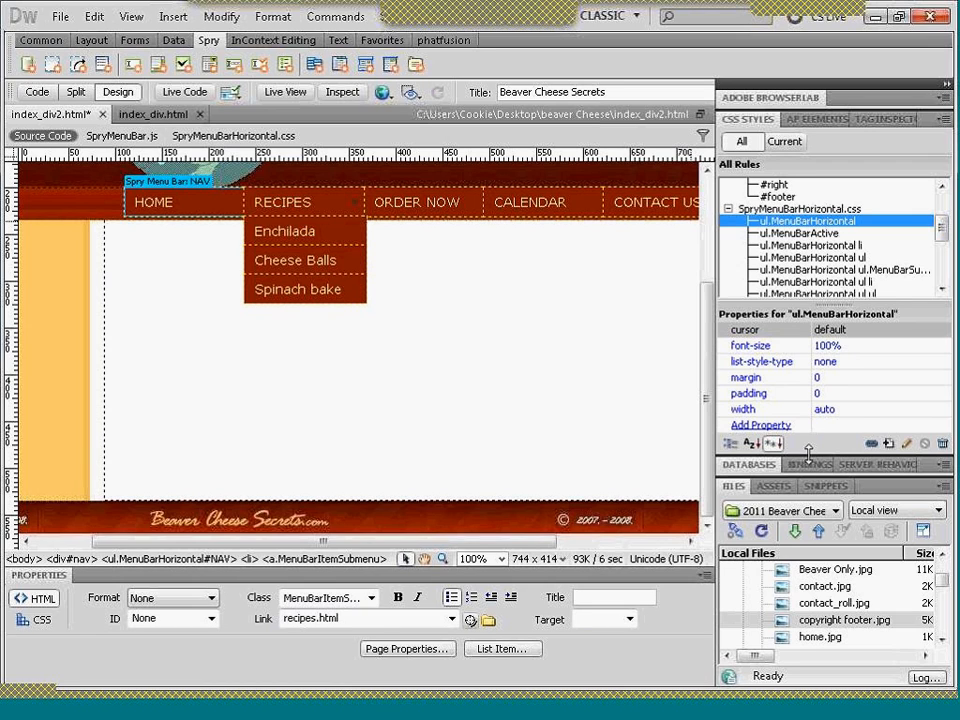
{"action": "left_click_drag", "start_coordinate": [808, 453], "coordinate": [810, 488]}
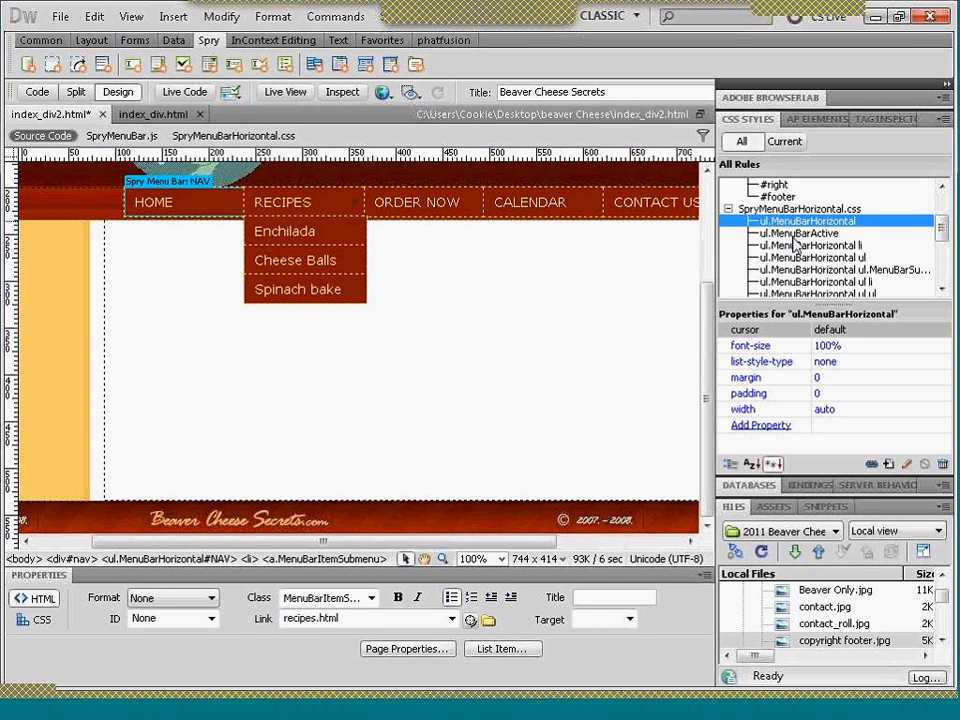
{"action": "left_click", "coordinate": [822, 395]}
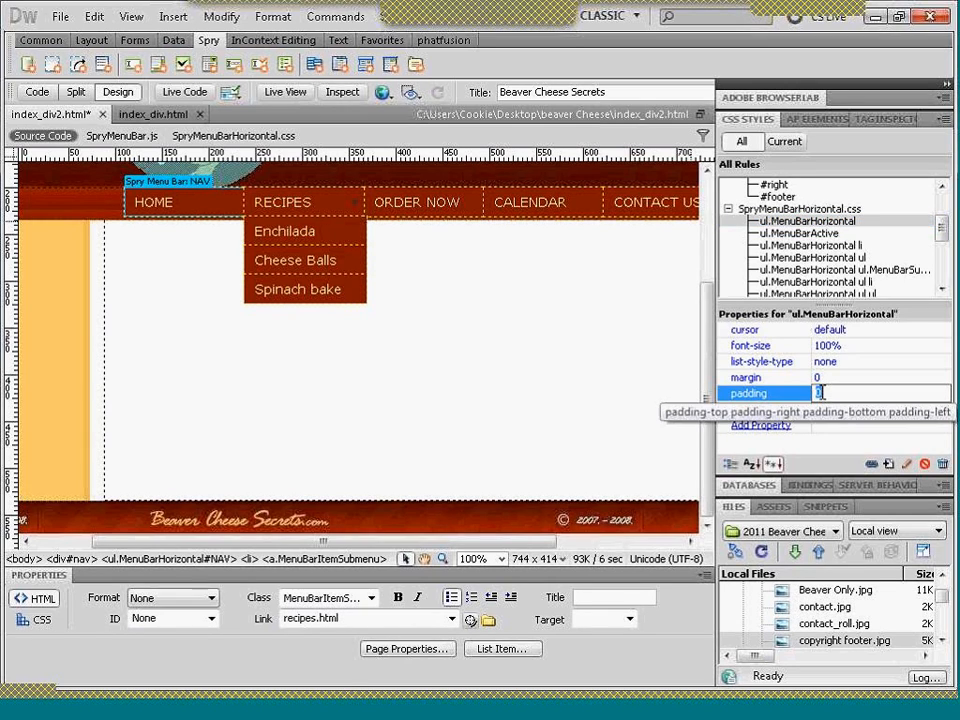
{"action": "type", "text": "4"}
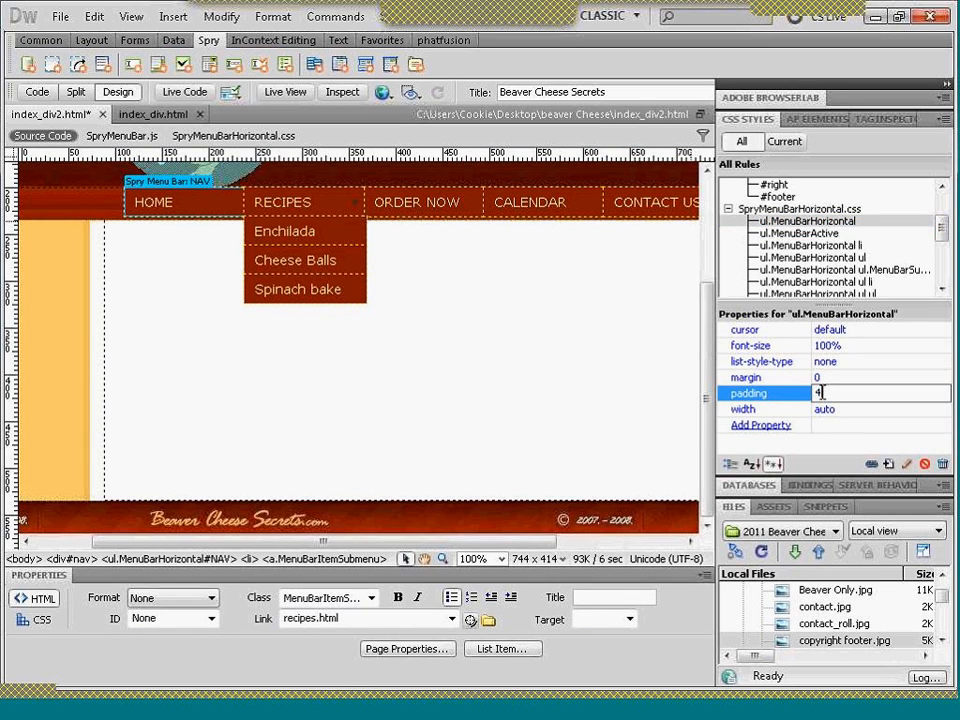
{"action": "key", "text": "Return"}
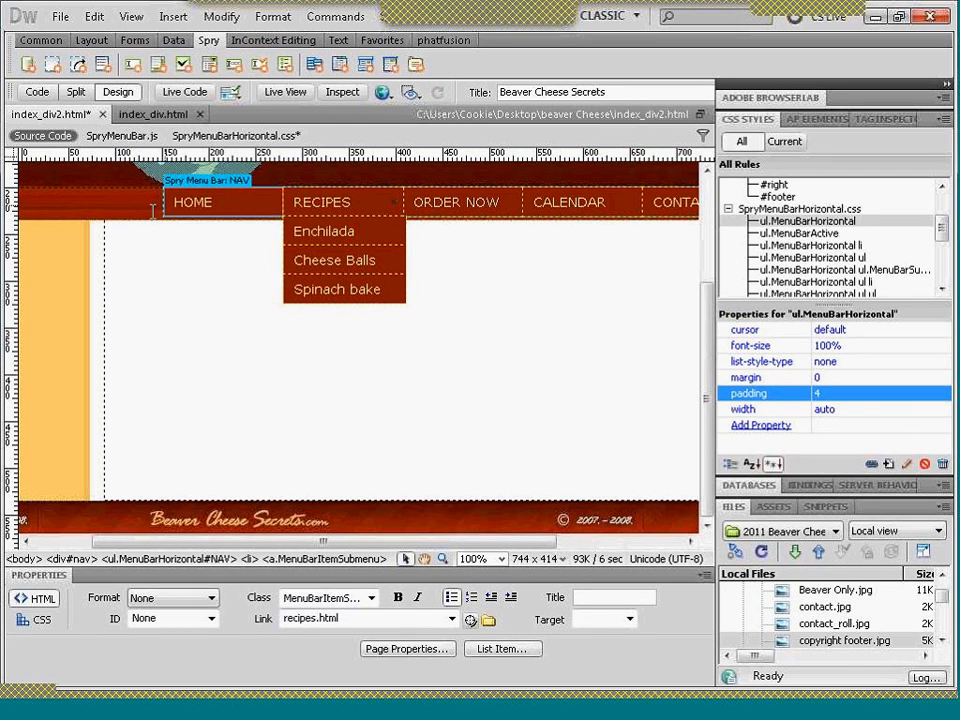
{"action": "left_click", "coordinate": [545, 541]}
{"action": "left_click_drag", "start_coordinate": [545, 548], "coordinate": [670, 548]}
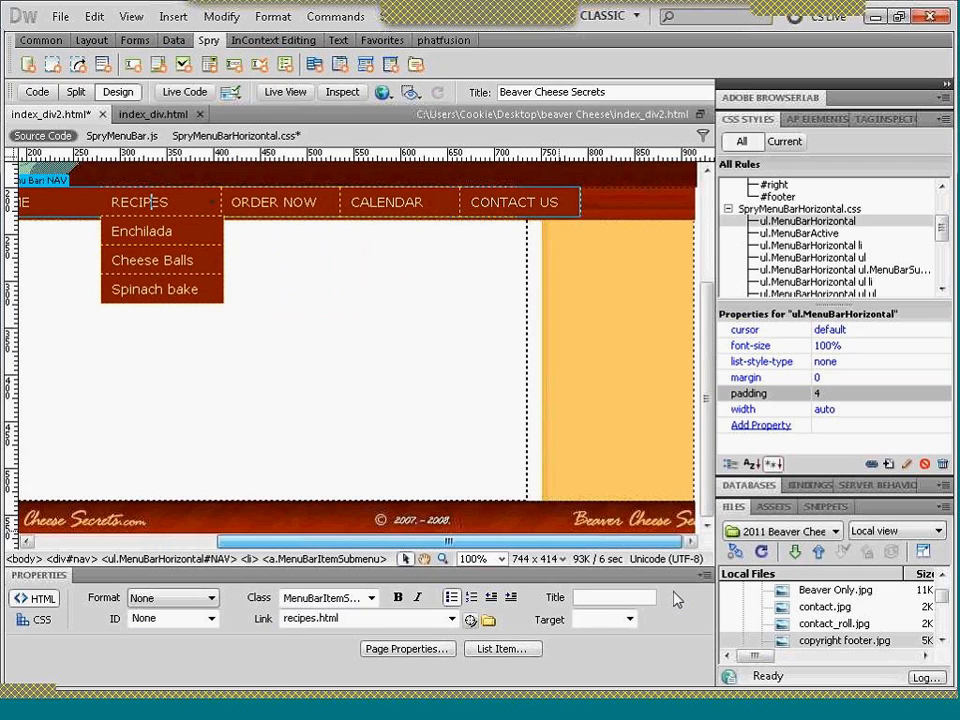
- Set the padding of the ul.MenuBarHorizontal rule back to 0
{"action": "left_click", "coordinate": [820, 393]}
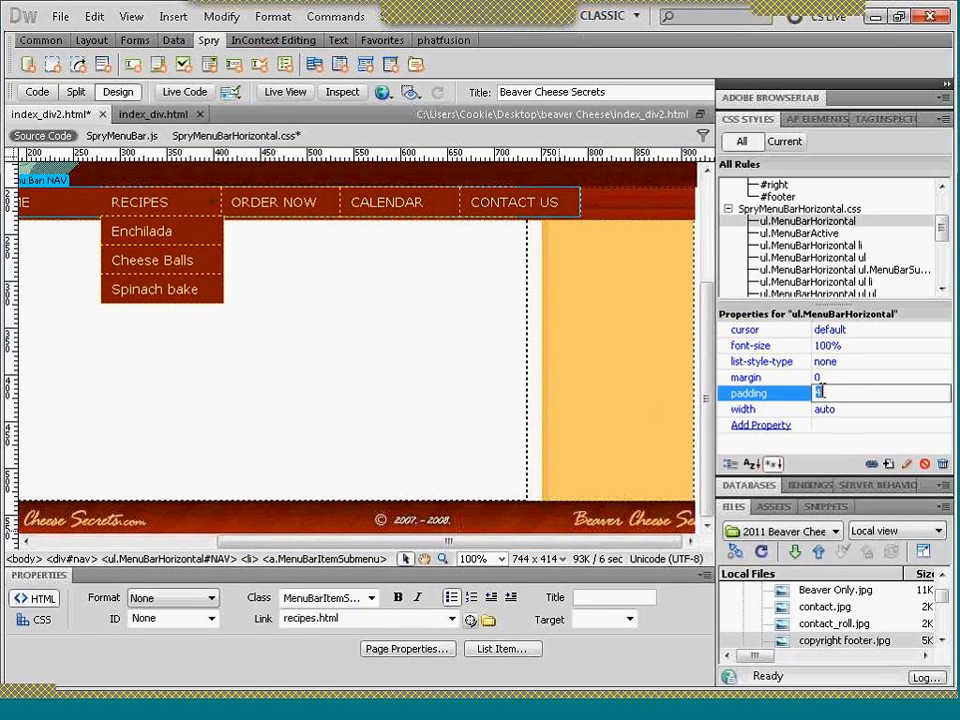
{"action": "type", "text": "0"}
{"action": "key", "text": "Return"}
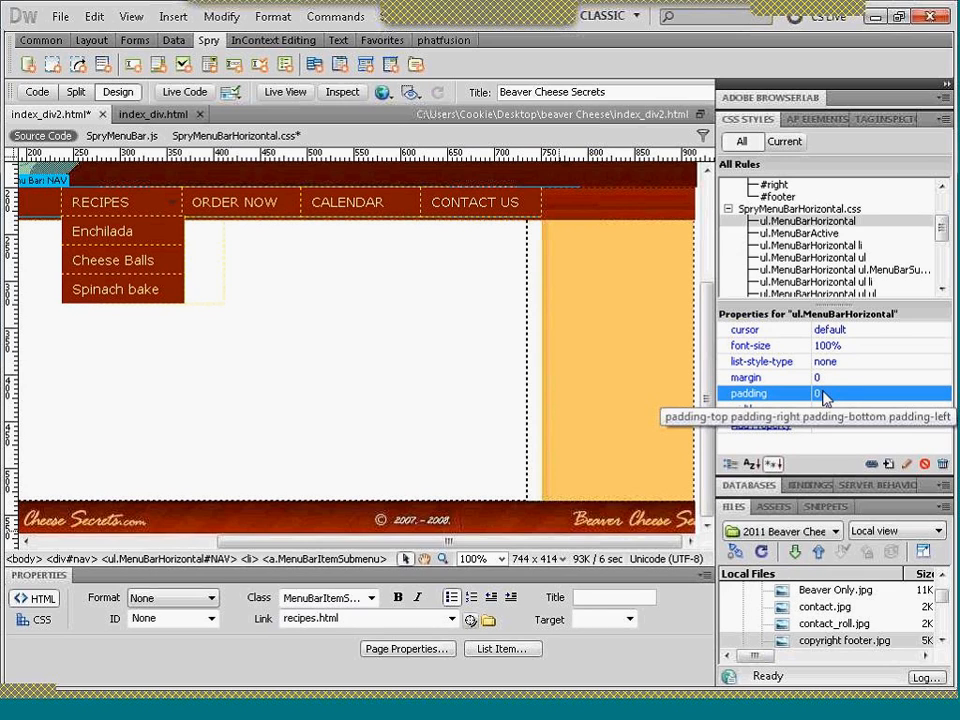
- Try widths of 8 em and 7 em on the ul.MenuBarHorizontal ul rule after reviewing the neighbouring menu bar rules
{"action": "left_click", "coordinate": [800, 234]}
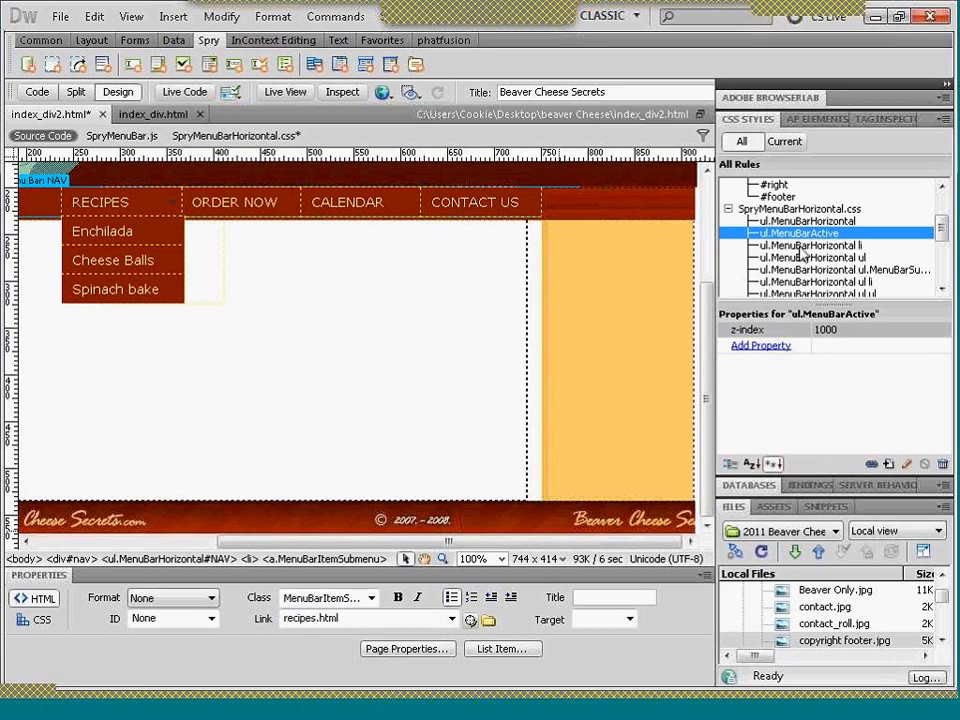
{"action": "left_click", "coordinate": [801, 246]}
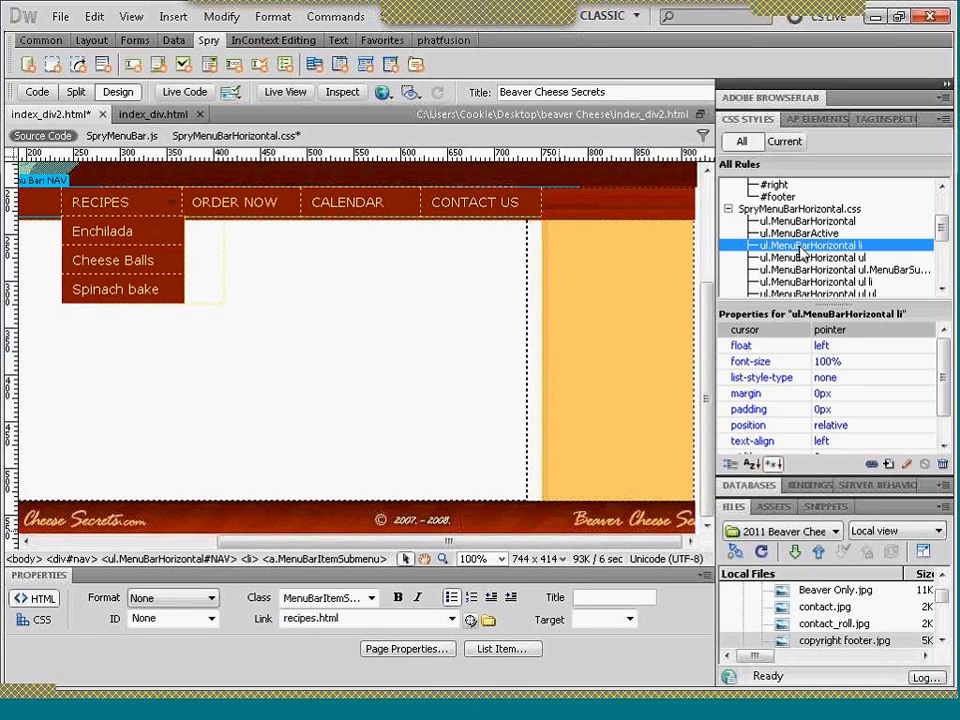
{"action": "left_click", "coordinate": [852, 258]}
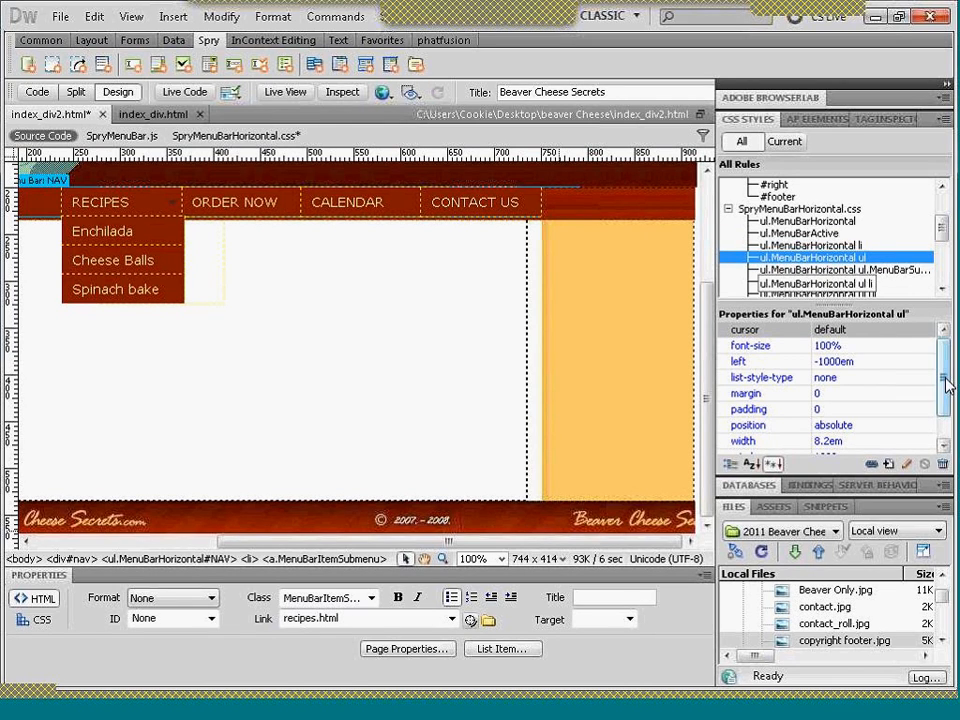
{"action": "left_click_drag", "start_coordinate": [945, 380], "coordinate": [945, 389]}
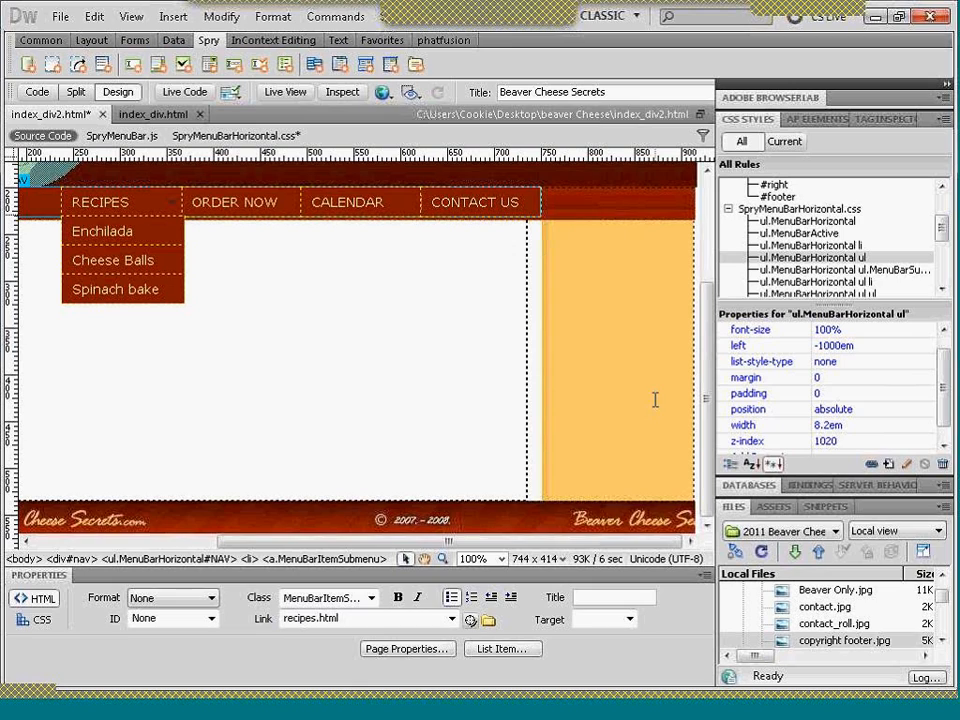
{"action": "left_click", "coordinate": [829, 426]}
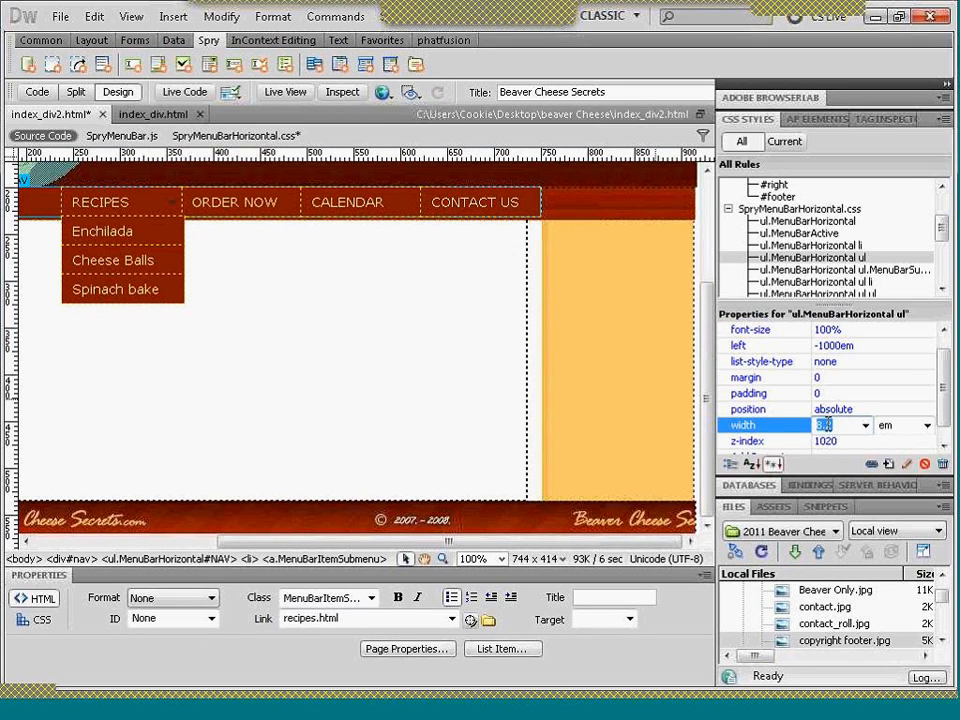
{"action": "type", "text": "8"}
{"action": "key", "text": "Return"}
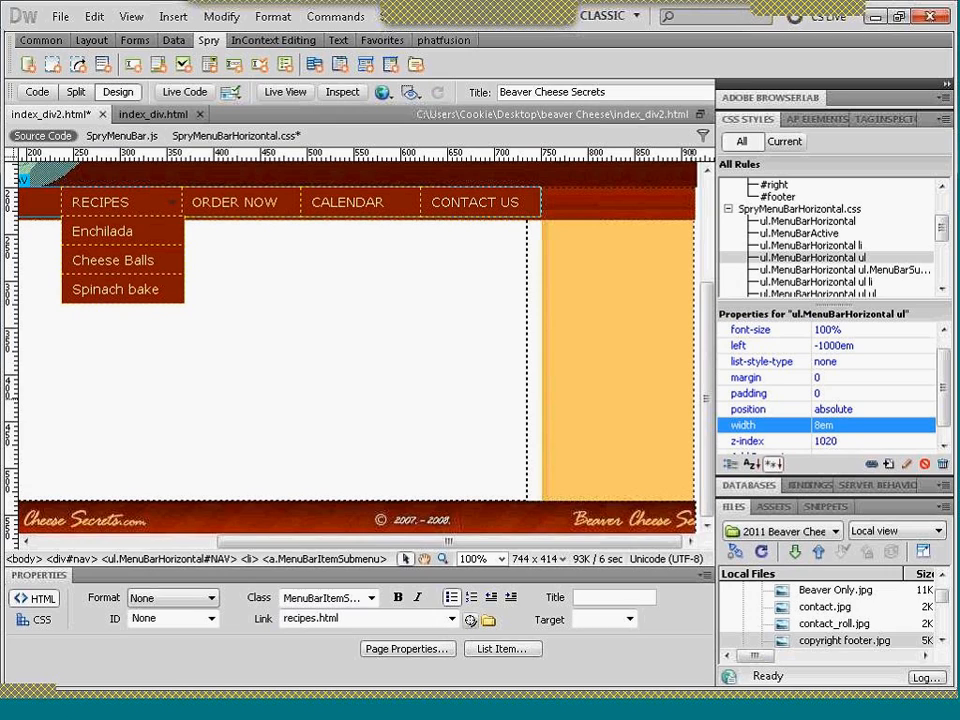
{"action": "left_click", "coordinate": [819, 428]}
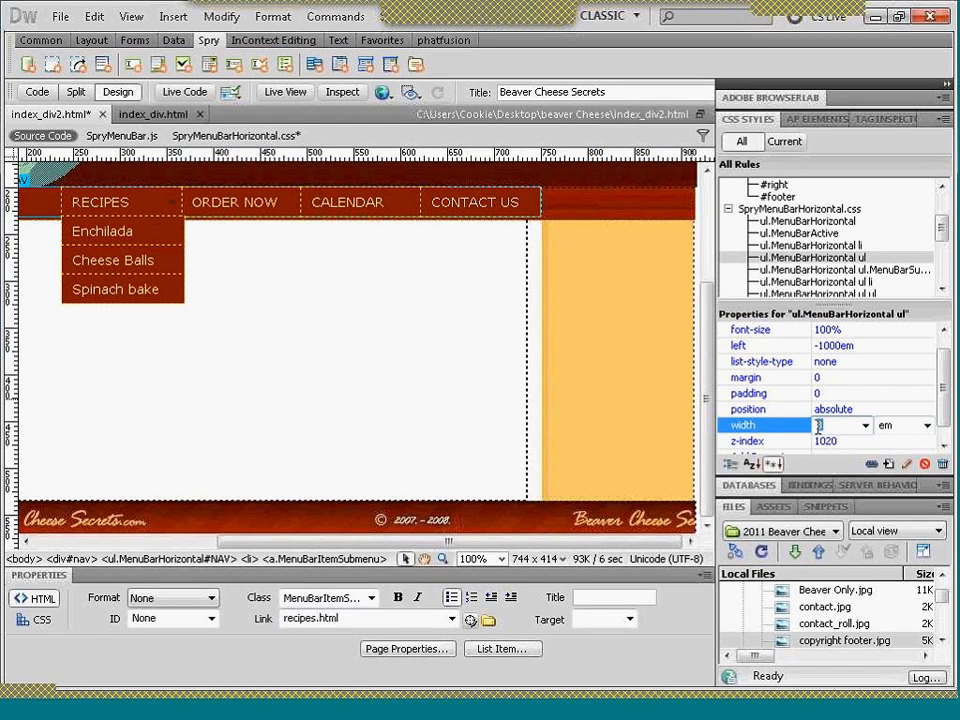
{"action": "type", "text": "7"}
{"action": "key", "text": "Return"}
- Restore the width of the ul.MenuBarHorizontal ul rule to 8.2 em
{"action": "left_click", "coordinate": [819, 427]}
{"action": "type", "text": "8.2"}
{"action": "key", "text": "Return"}
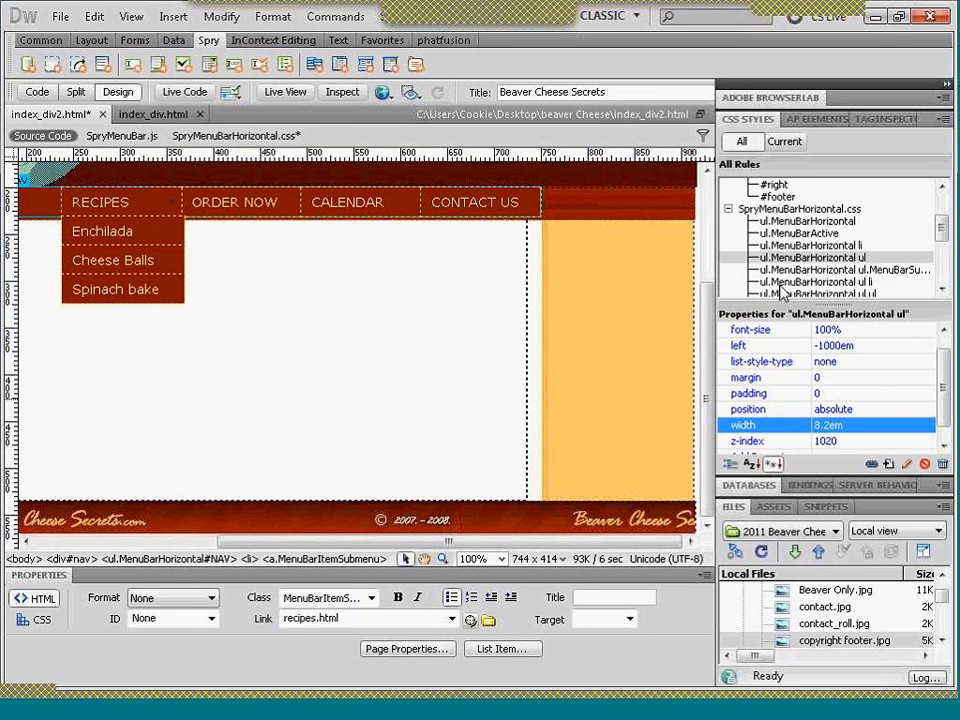
- Review the properties of the submenu rules that follow ul.MenuBarHorizontal ul in SpryMenuBarHorizontal.css
{"action": "left_click", "coordinate": [785, 272]}
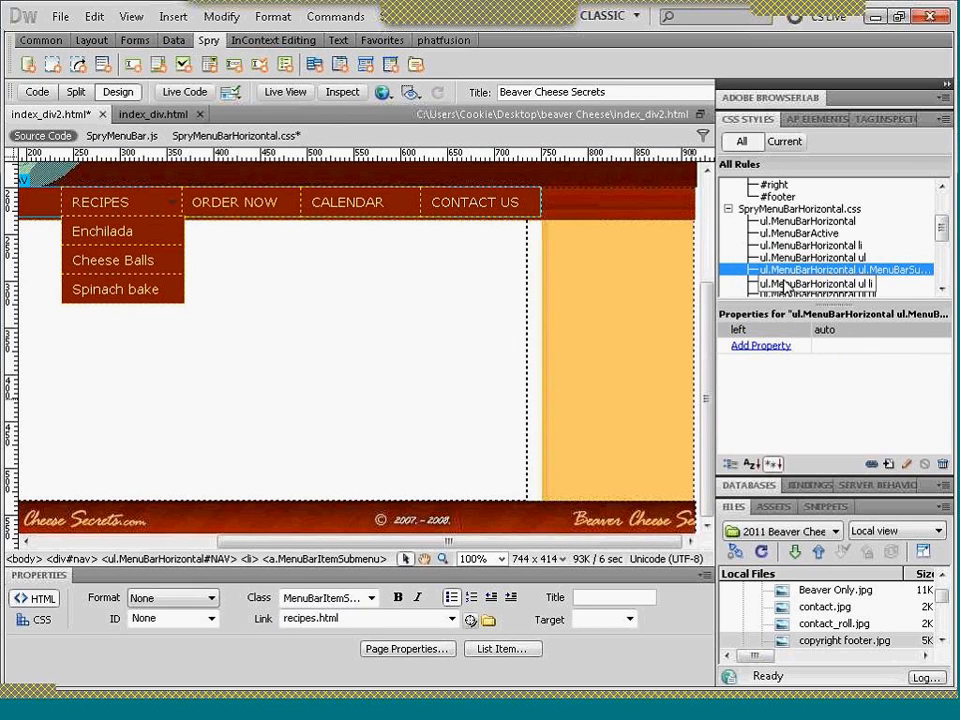
{"action": "left_click", "coordinate": [786, 284]}
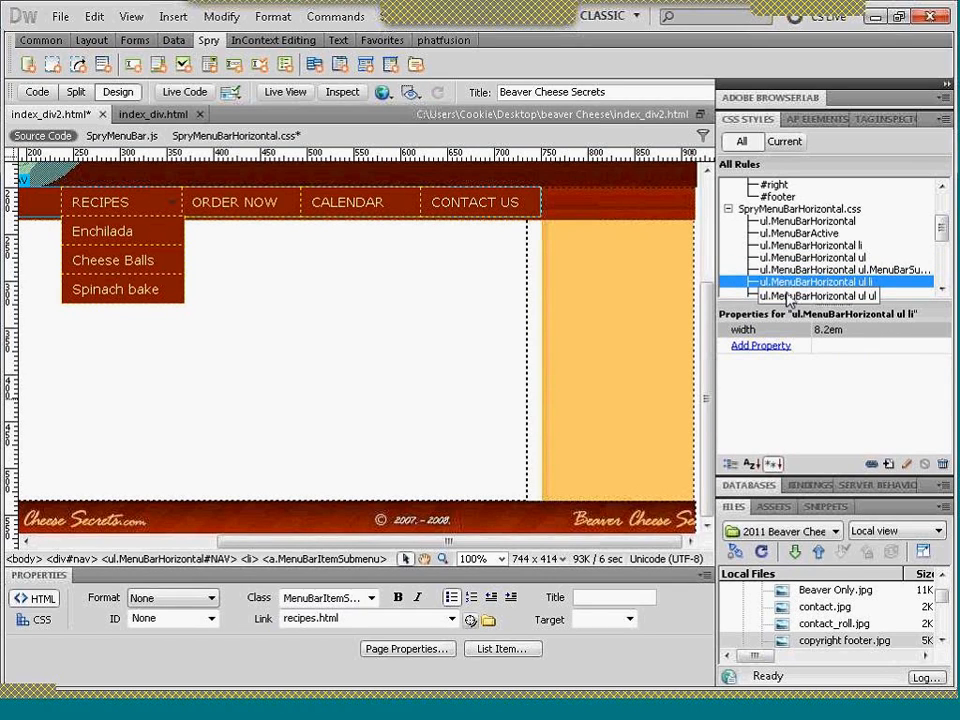
{"action": "left_click", "coordinate": [787, 296]}
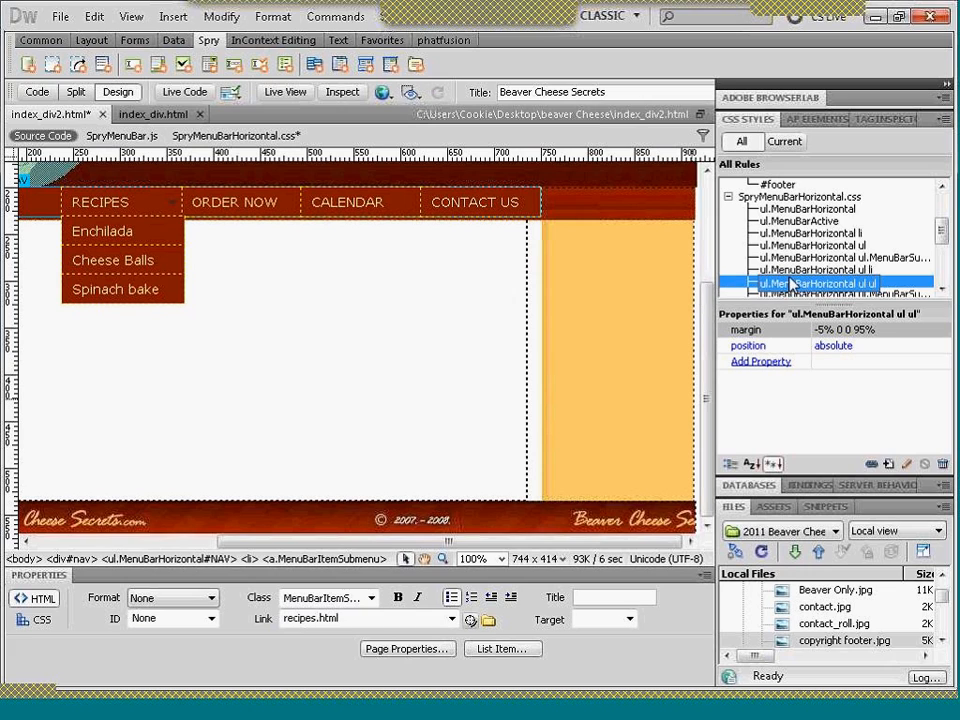
{"action": "left_click", "coordinate": [790, 284]}
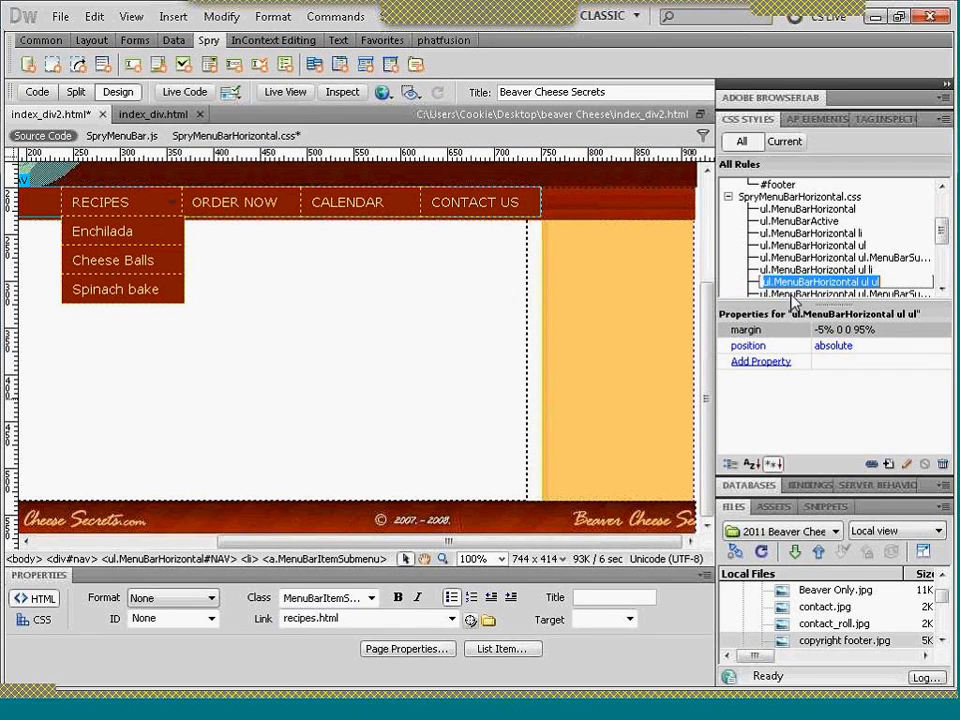
{"action": "left_click", "coordinate": [792, 295]}
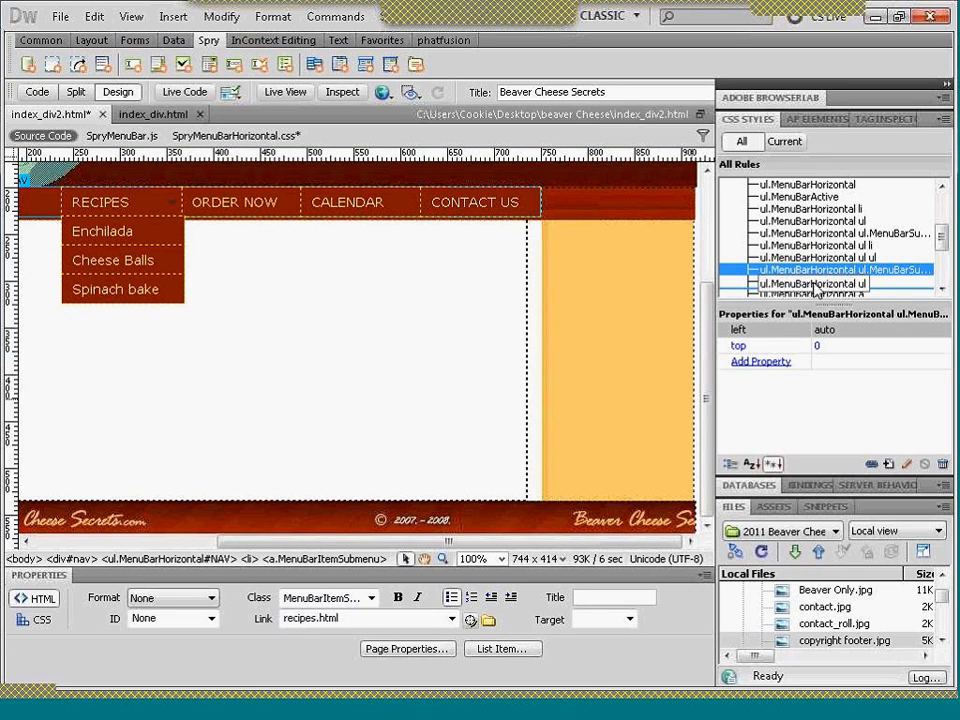
{"action": "left_click", "coordinate": [815, 285]}
- Try a #FFC86B background with #881A01 text on the ul.MenuBarHorizontal a rule, sampling both colours from the page
{"action": "left_click", "coordinate": [815, 293]}
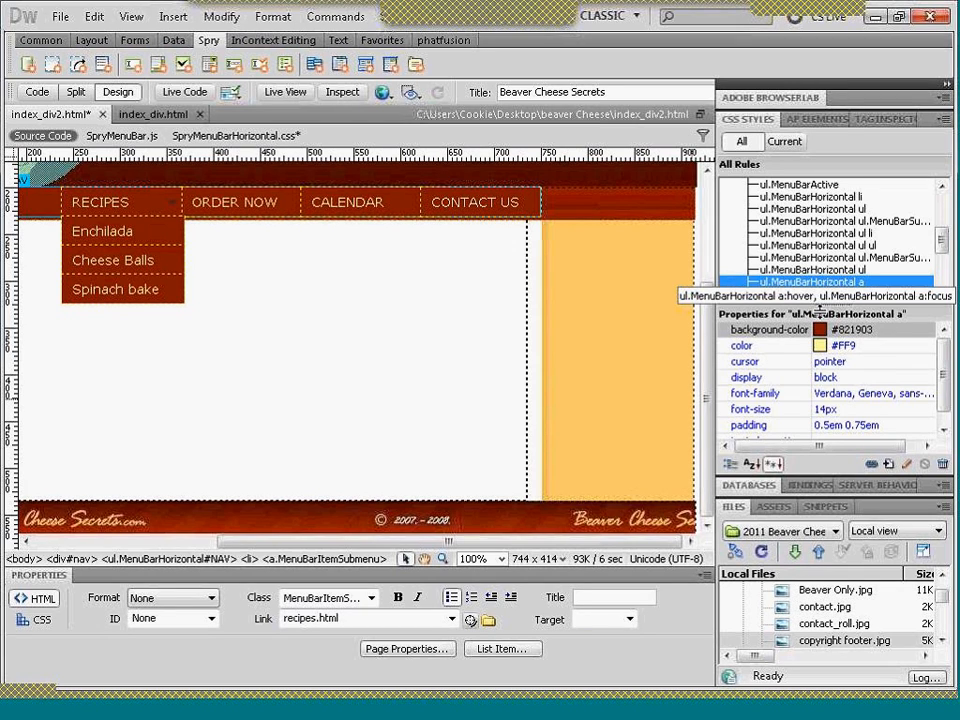
{"action": "left_click", "coordinate": [820, 330]}
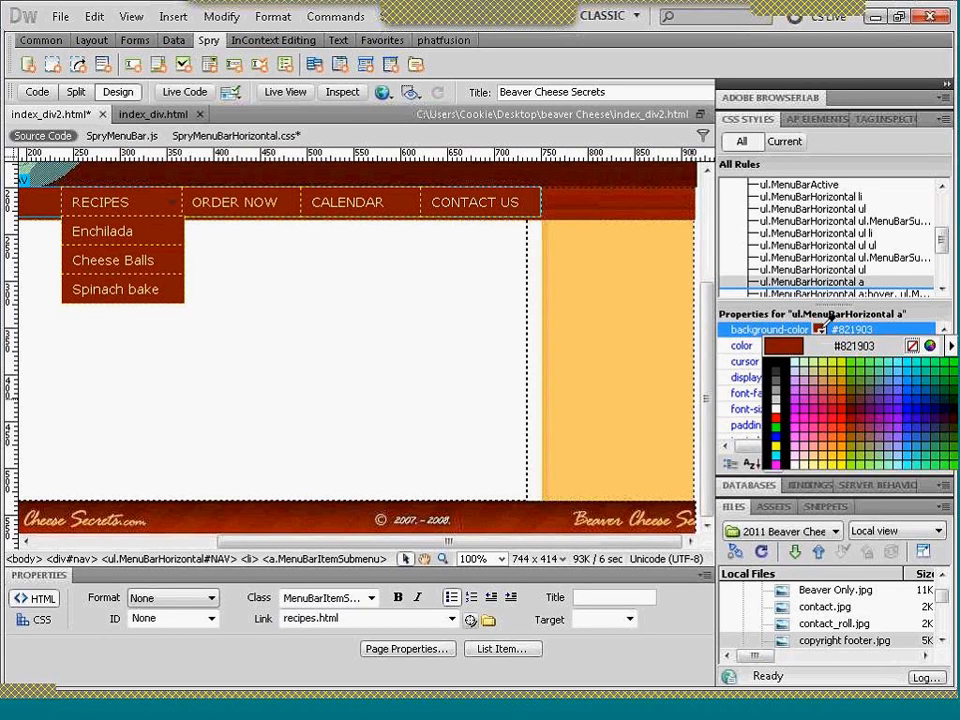
{"action": "left_click", "coordinate": [658, 349]}
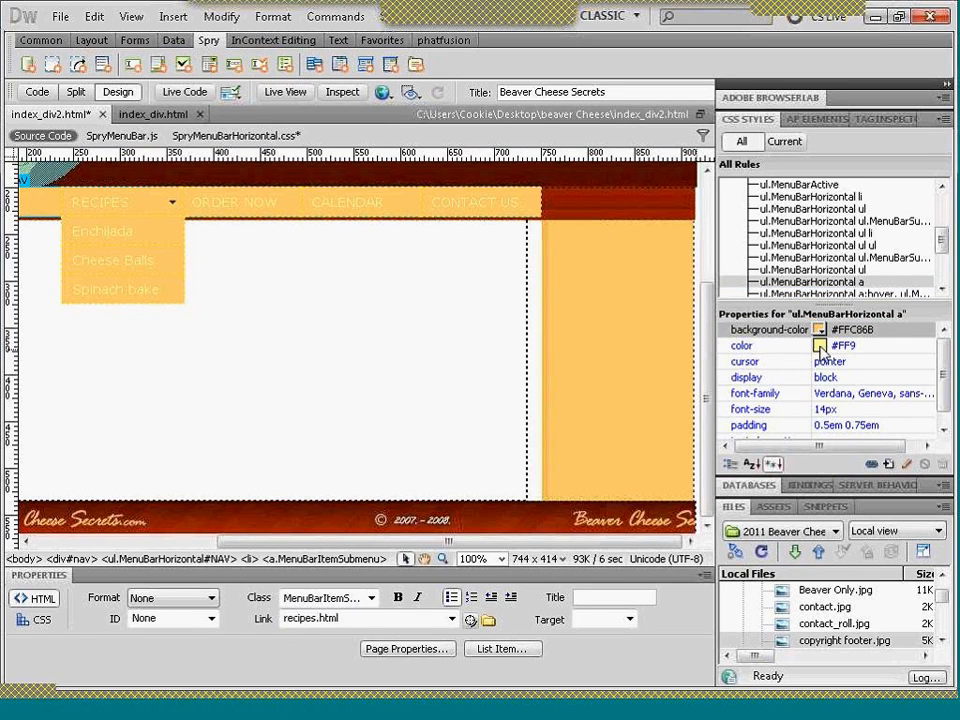
{"action": "left_click", "coordinate": [821, 347]}
{"action": "left_click", "coordinate": [674, 198]}
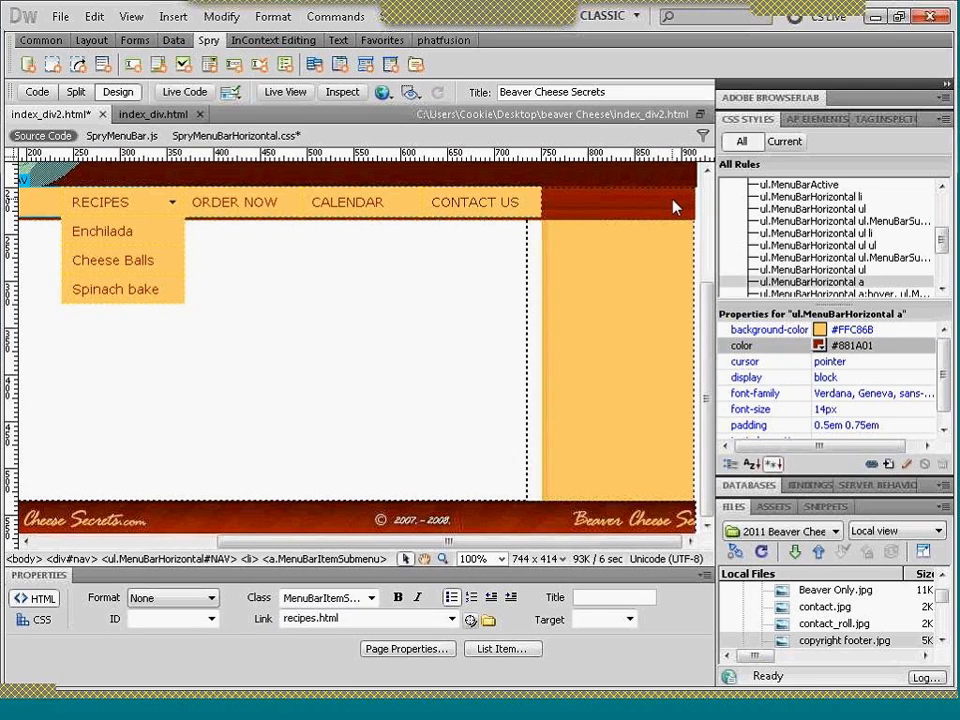
- Try #FFF and #570F01 as the background colour of the ul.MenuBarHorizontal a rule
{"action": "left_click", "coordinate": [820, 331]}
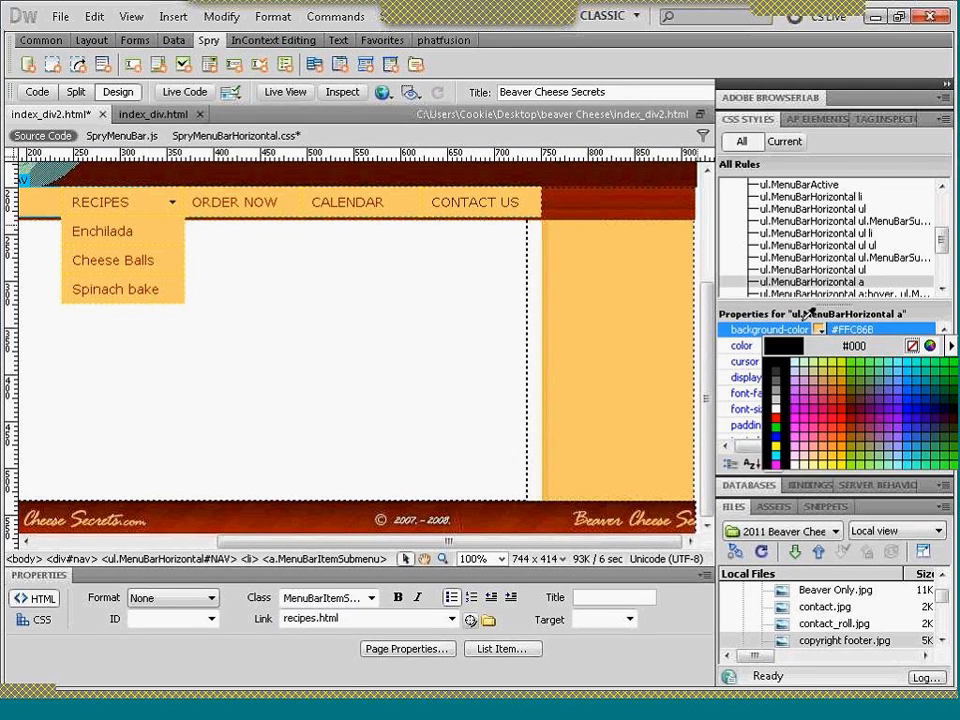
{"action": "left_click", "coordinate": [503, 264]}
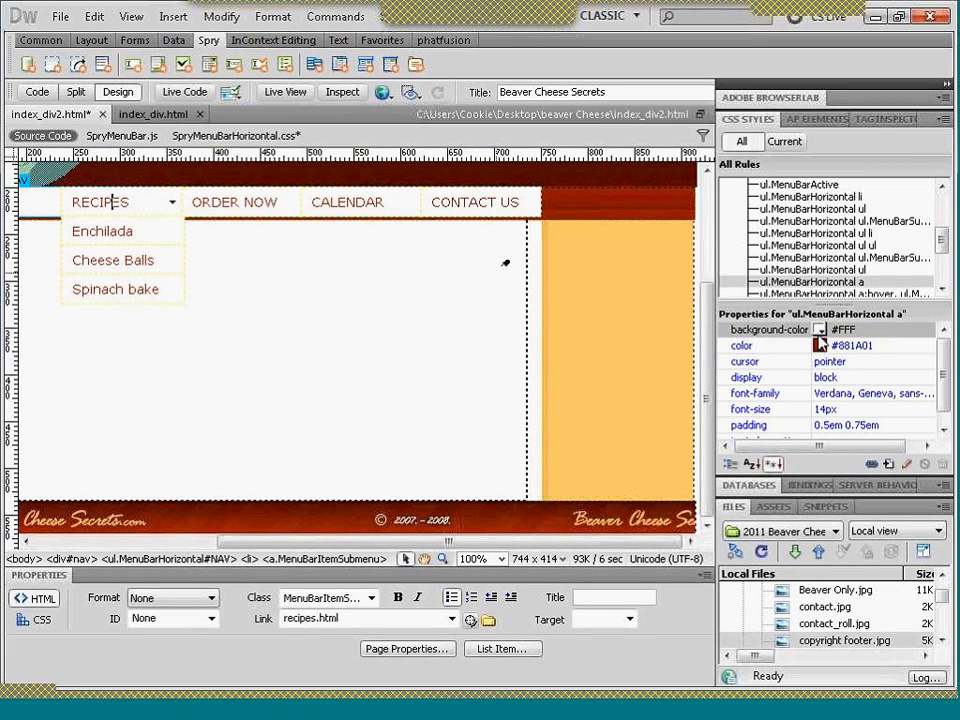
{"action": "left_click", "coordinate": [820, 345]}
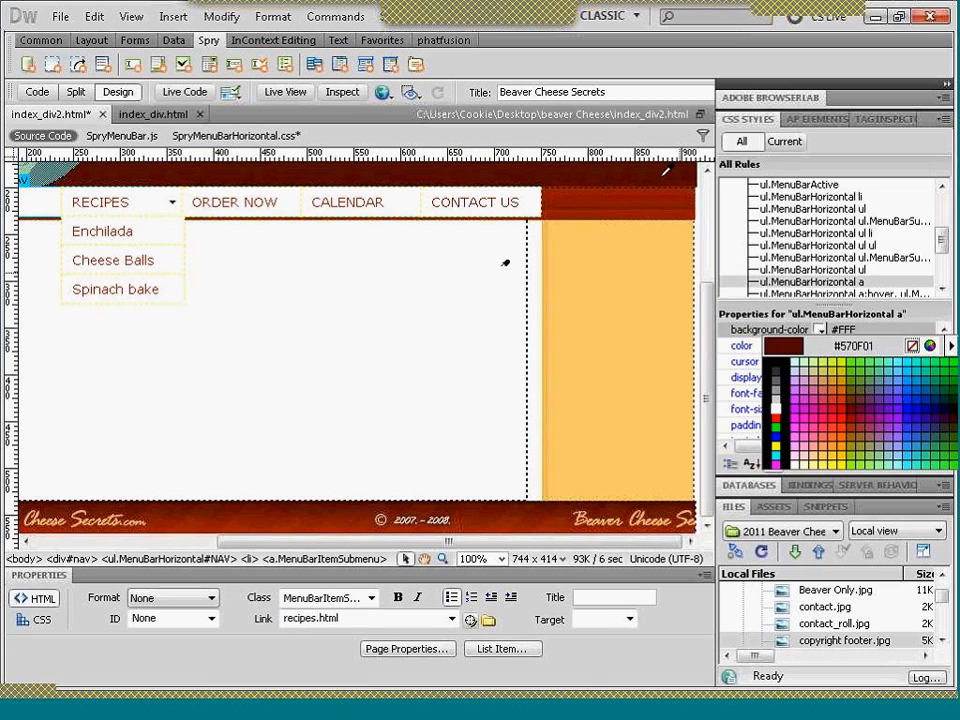
{"action": "left_click", "coordinate": [662, 184]}
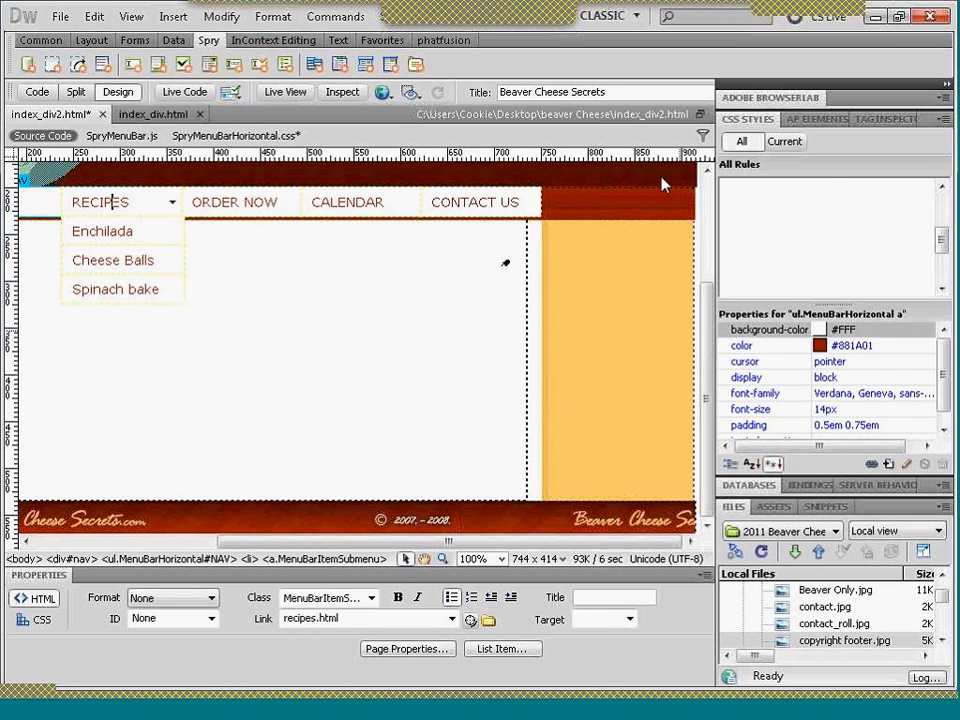
- Set the ul.MenuBarHorizontal a rule's background colour to #881900 from the nav bar and its text colour to #FFF
{"action": "left_click", "coordinate": [820, 345]}
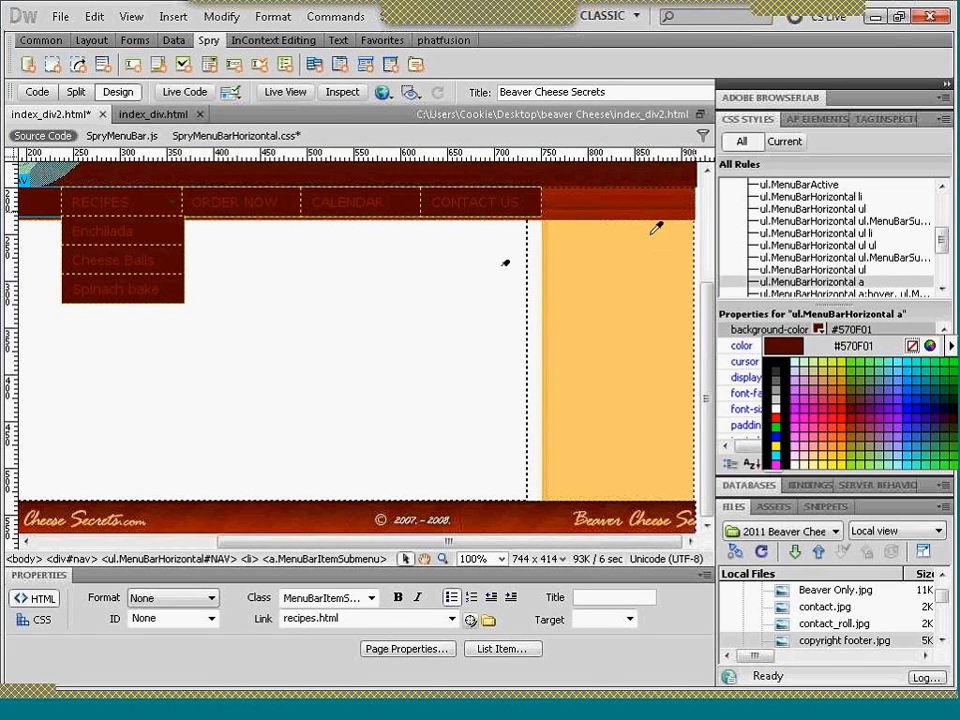
{"action": "left_click", "coordinate": [588, 194]}
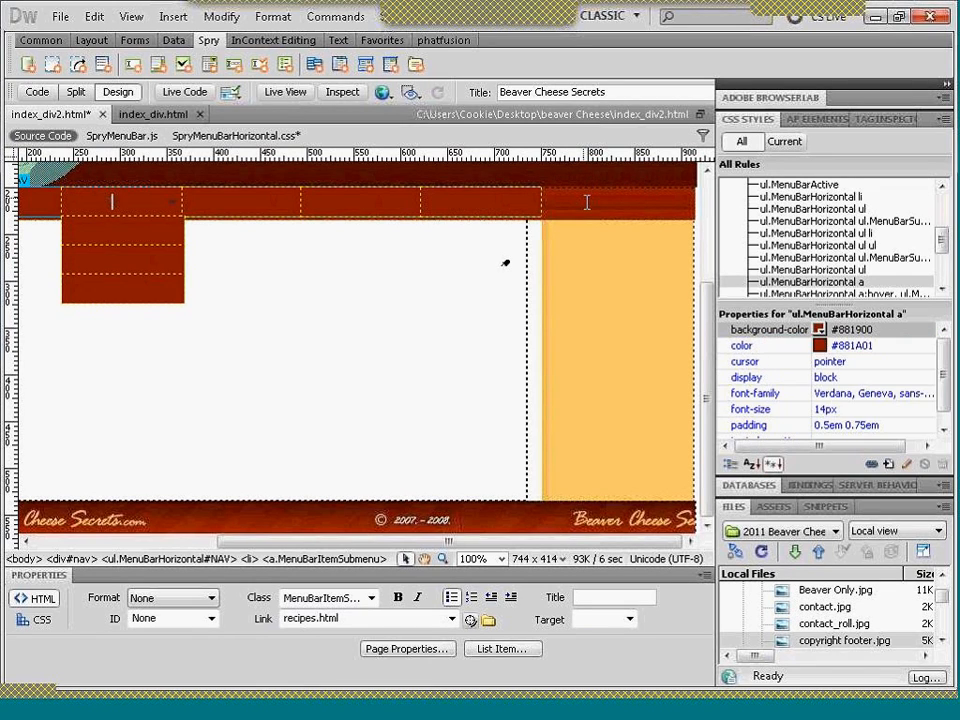
{"action": "left_click", "coordinate": [820, 346]}
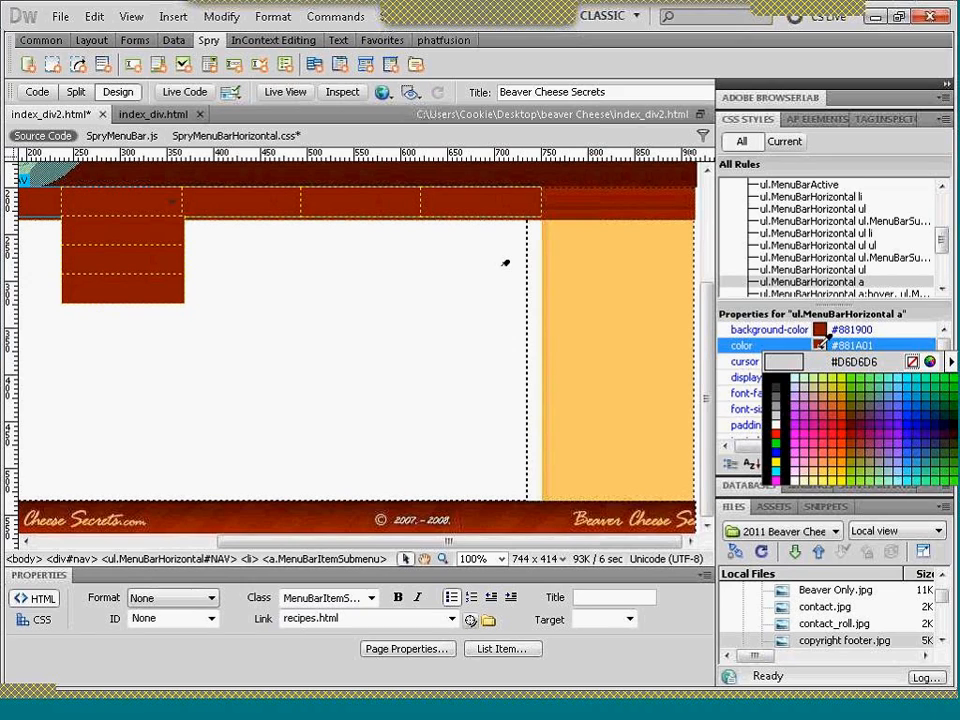
{"action": "left_click", "coordinate": [489, 318]}
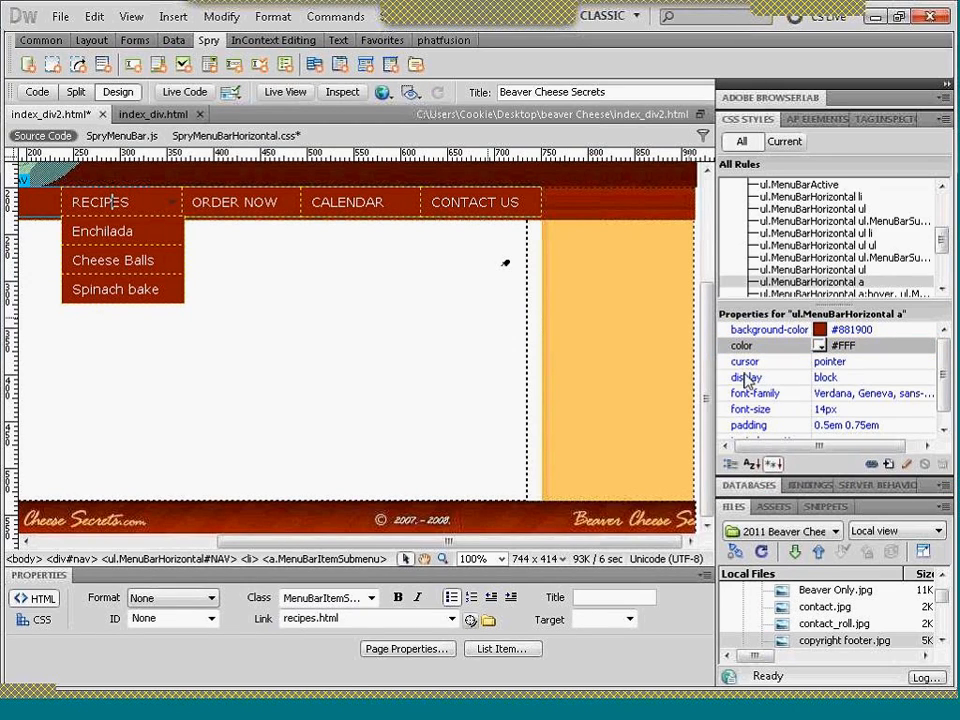
- Compare the ul.MenuBarHorizontal a:hover rule with the menu's hover effect in the Firefox preview, and open the Order Now page from it
{"action": "left_click", "coordinate": [872, 297]}
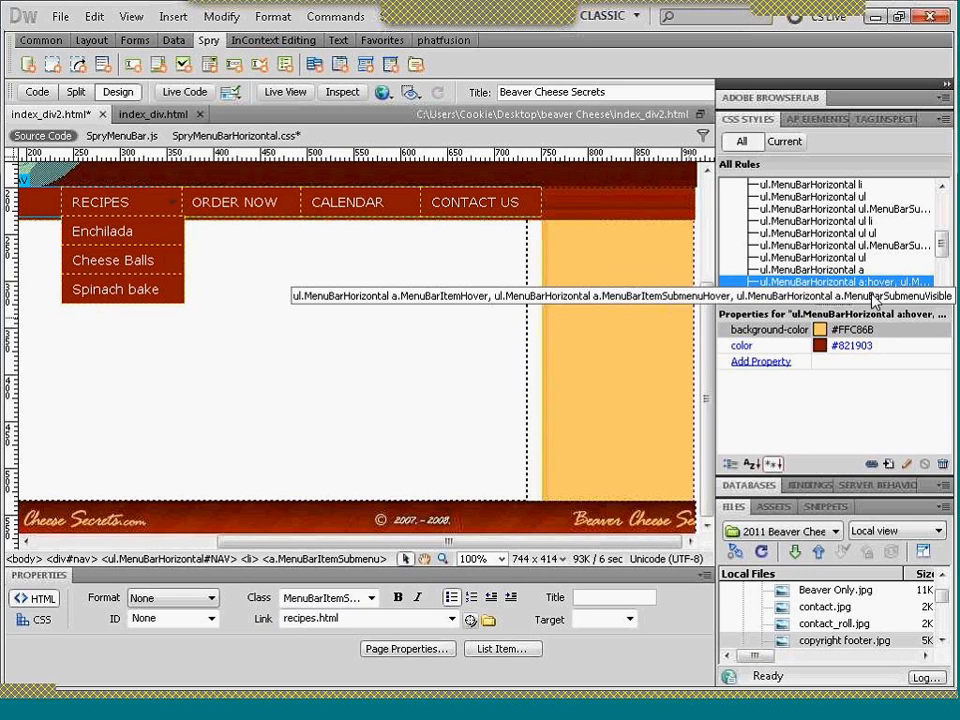
{"action": "left_click", "coordinate": [694, 711]}
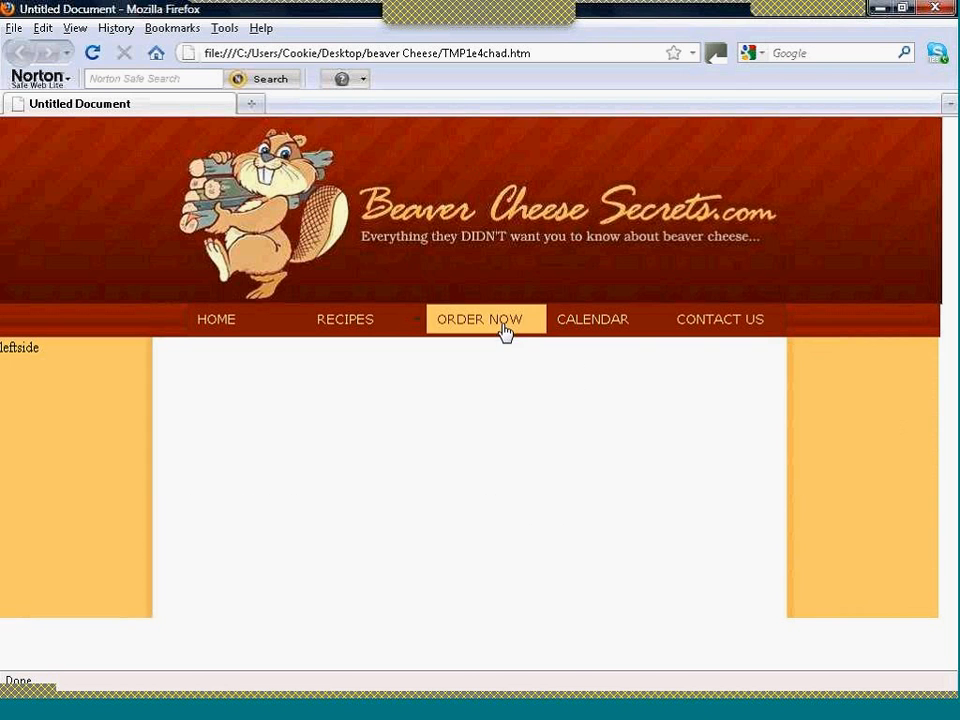
{"action": "left_click", "coordinate": [440, 328]}
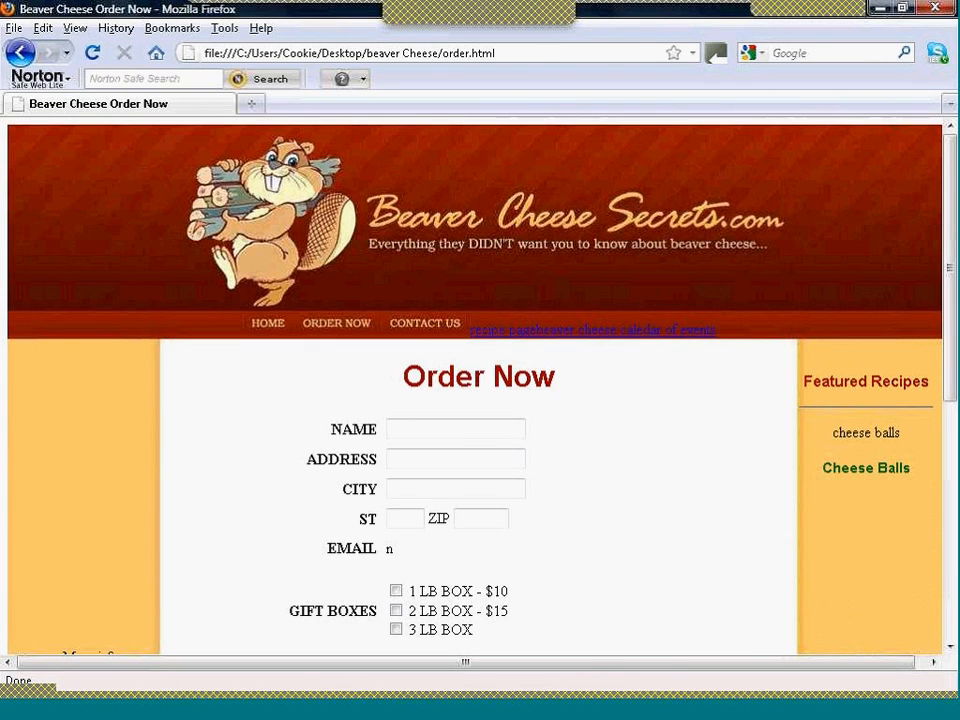
{"action": "left_click", "coordinate": [459, 422]}
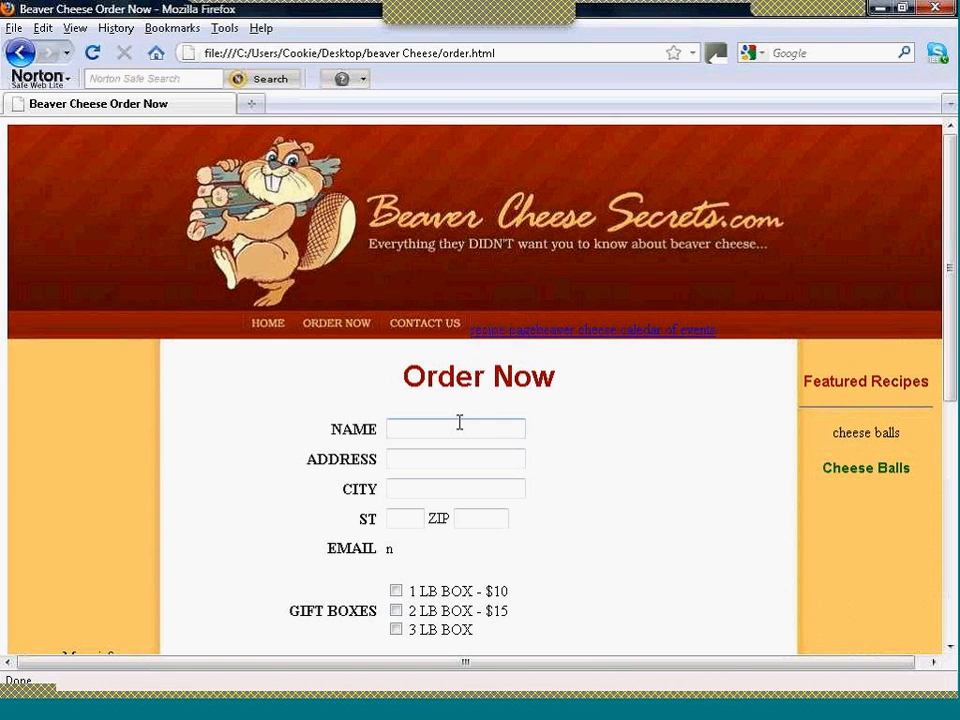
{"action": "left_click", "coordinate": [450, 710]}
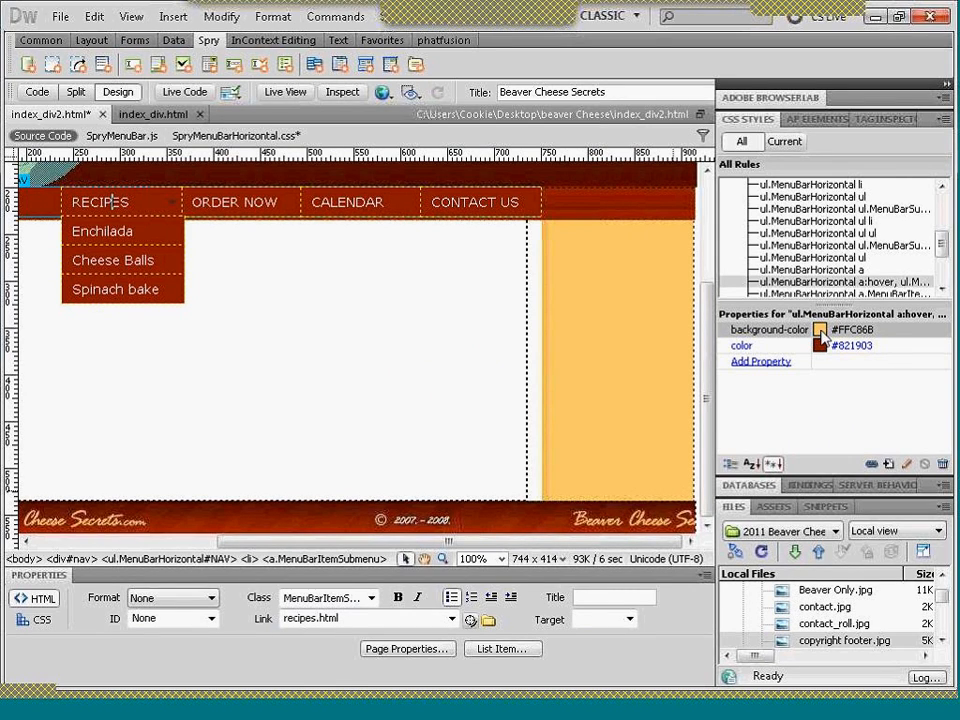
- Set the background colour of the ul.MenuBarHorizontal a:hover rule to #CC6 and check the menu's hover effect in Live View
{"action": "left_click", "coordinate": [820, 331]}
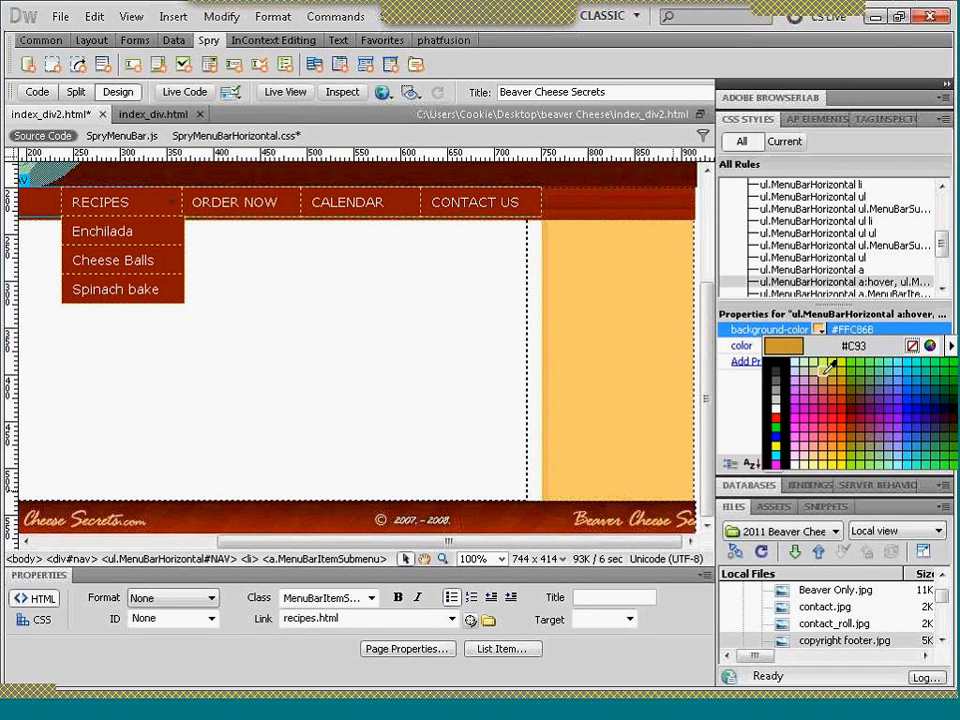
{"action": "left_click", "coordinate": [824, 370]}
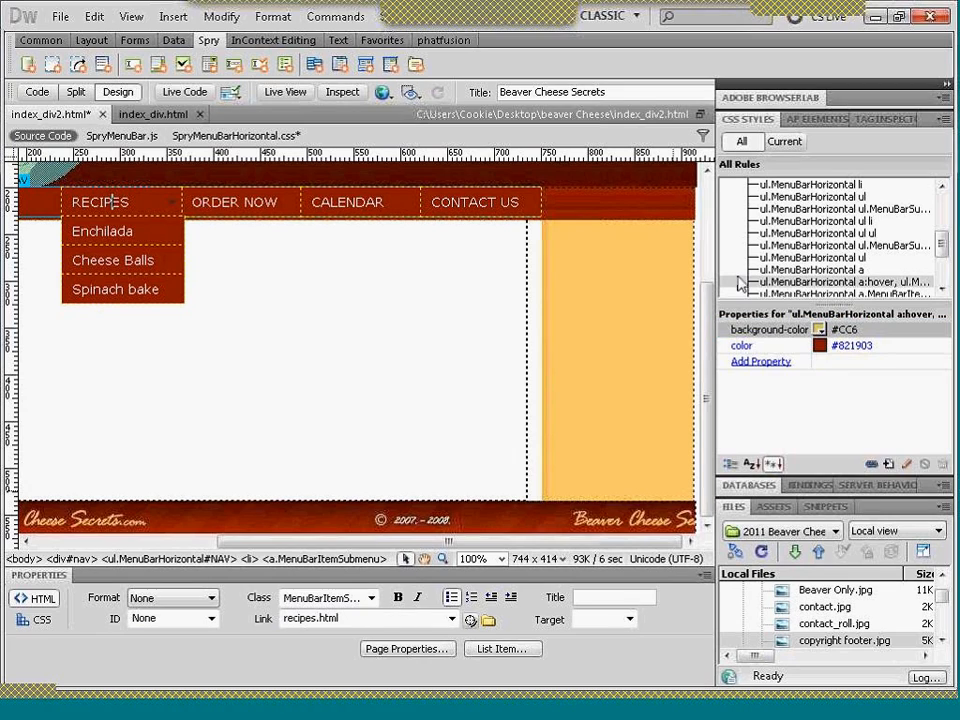
{"action": "left_click", "coordinate": [280, 93]}
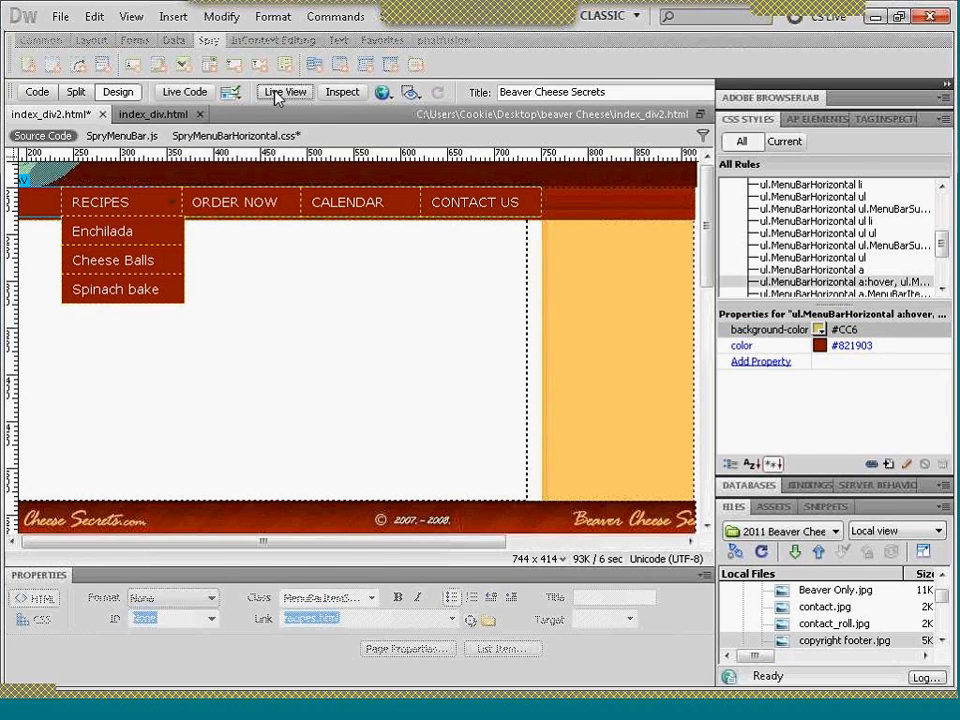
{"action": "mouse_move", "coordinate": [335, 368]}
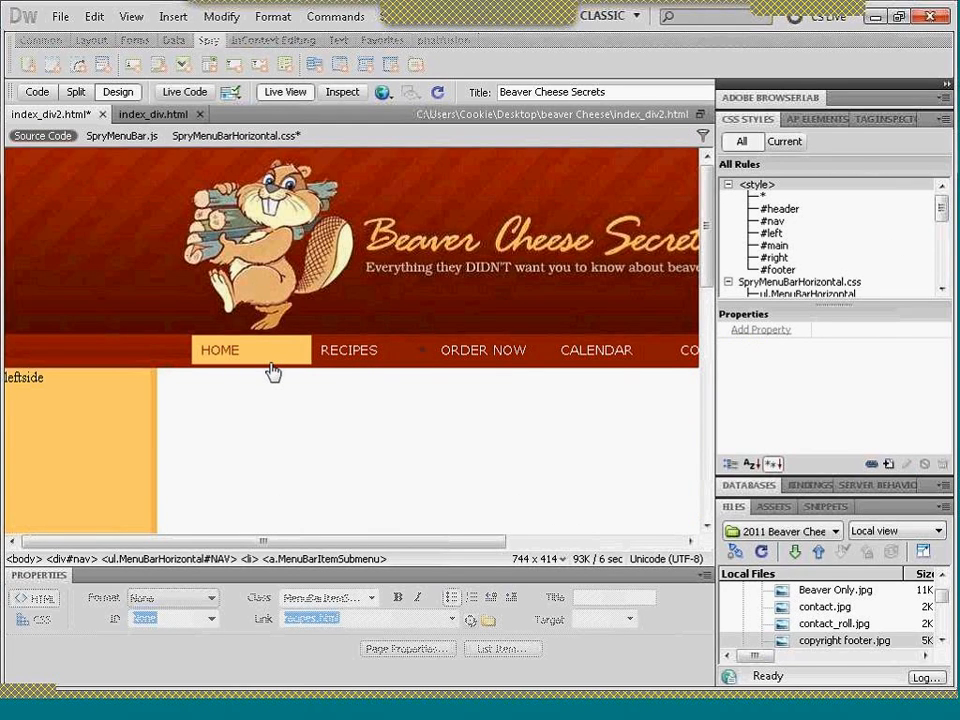
{"action": "left_click", "coordinate": [288, 92]}
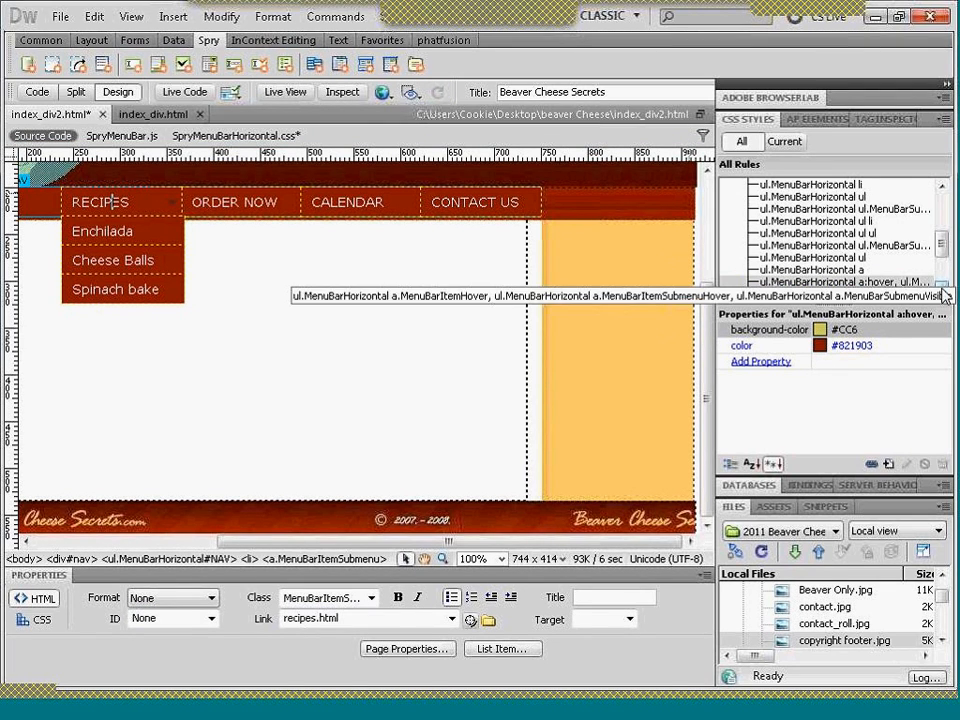
- Save index_div2.html and all related files, and check the Recipes item and its submenu's hover effect in Live View
{"action": "key", "text": "ctrl+s"}
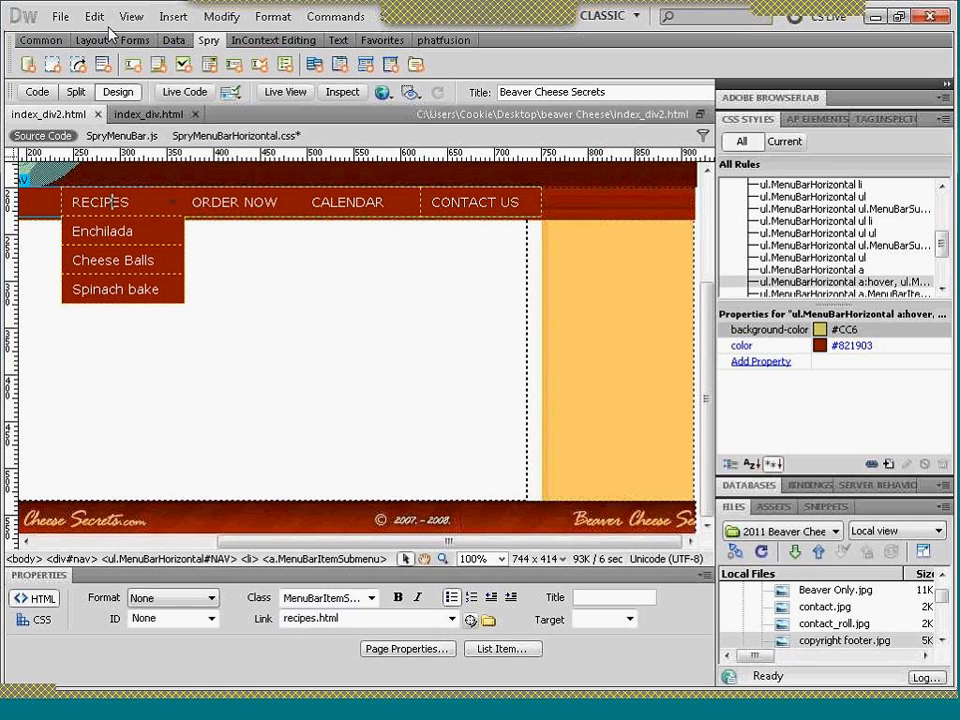
{"action": "left_click", "coordinate": [59, 18]}
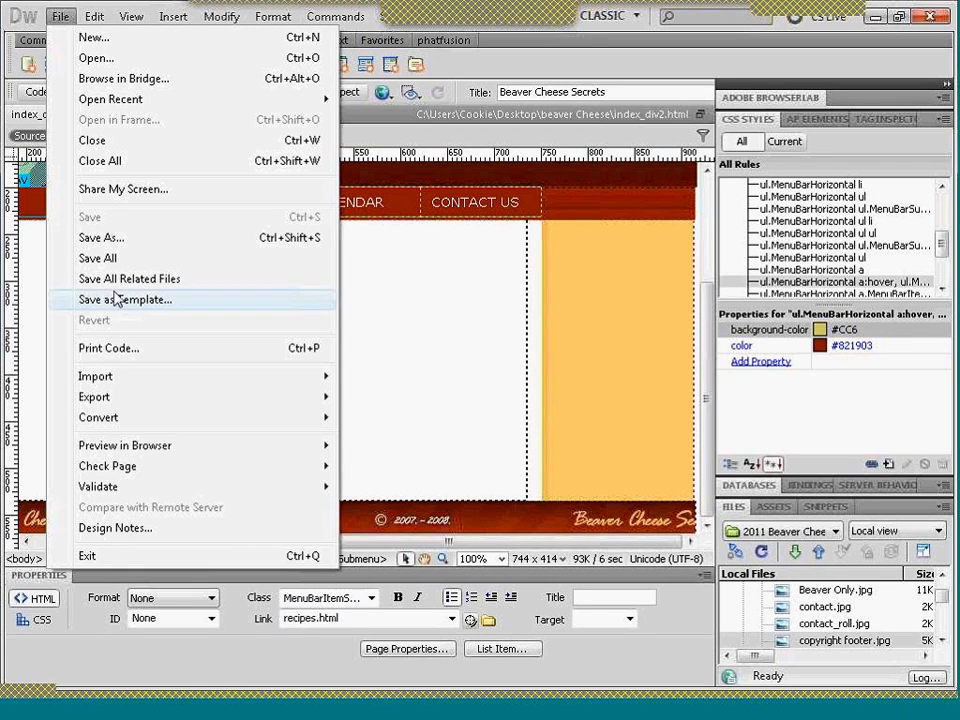
{"action": "left_click", "coordinate": [109, 262]}
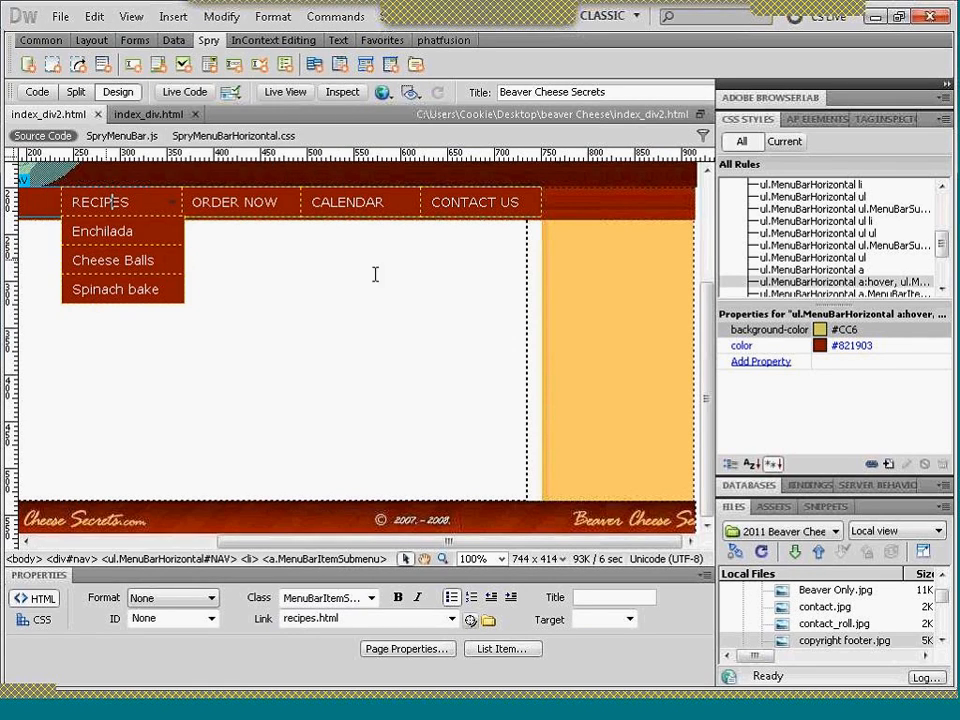
{"action": "left_click", "coordinate": [287, 94]}
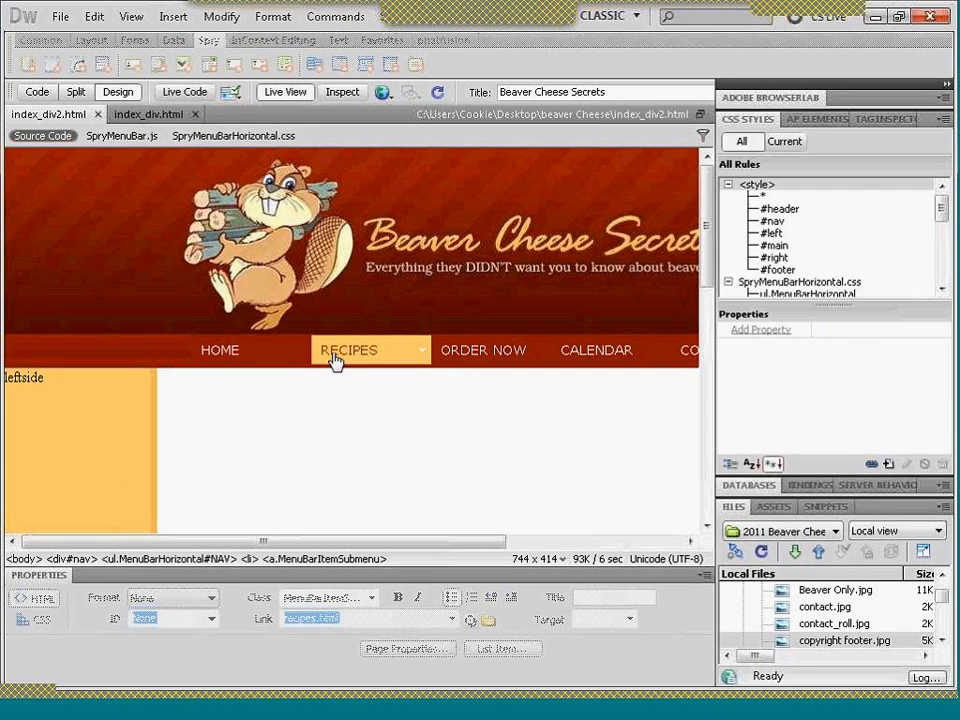
{"action": "mouse_move", "coordinate": [335, 358]}
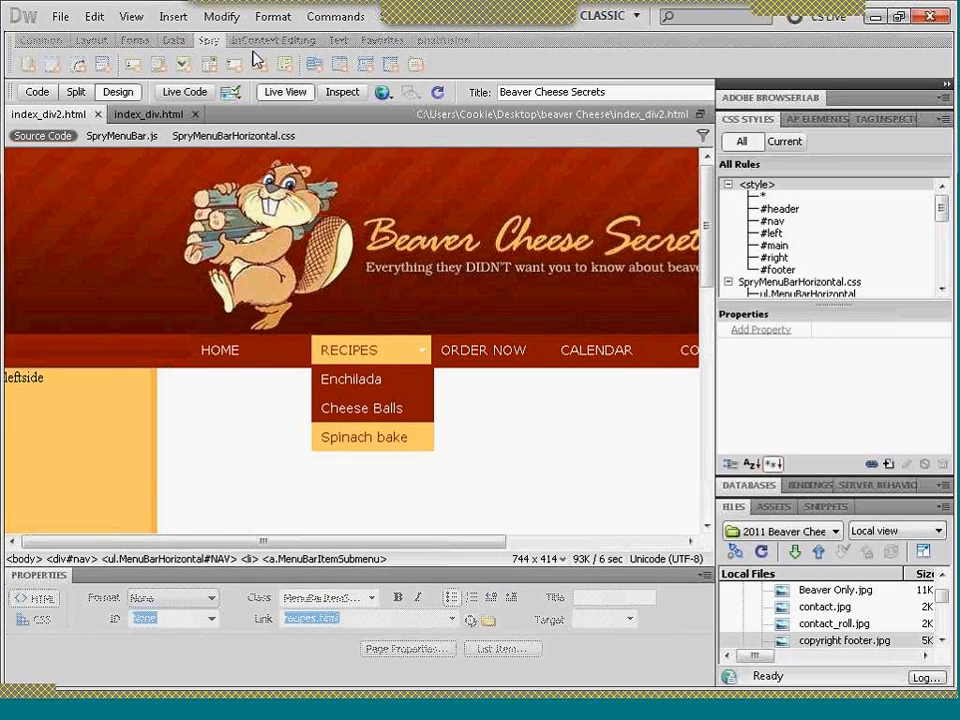
{"action": "left_click", "coordinate": [275, 94]}
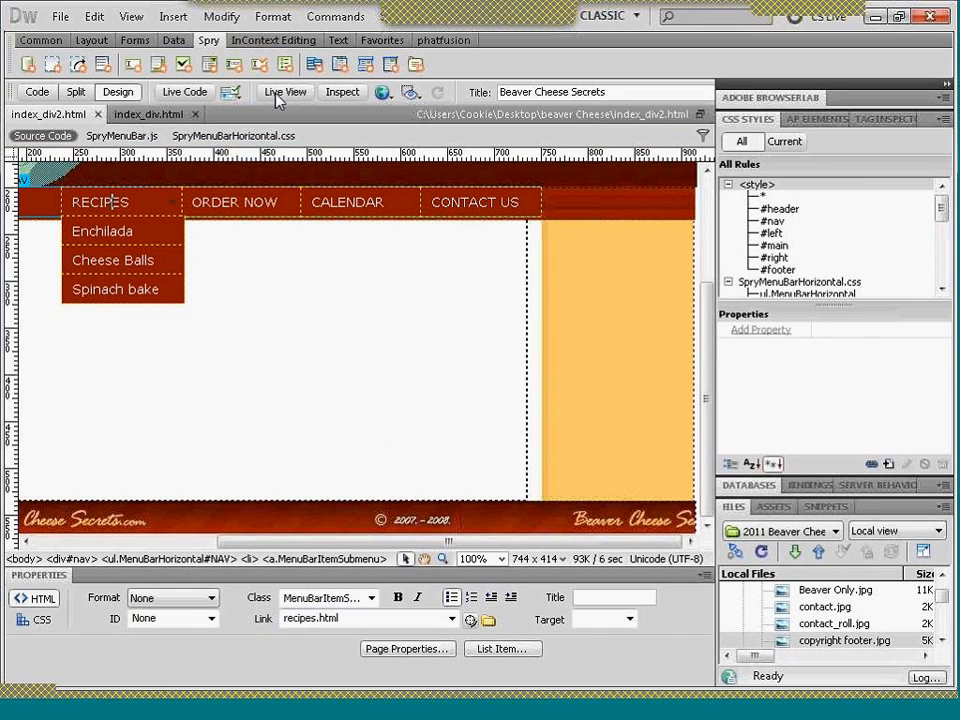
- Set the background colour of the ul.MenuBarHorizontal a.MenuBarItemHover rule to #996 and check the Recipes item's hover effect in Live View
{"action": "left_click", "coordinate": [845, 282]}
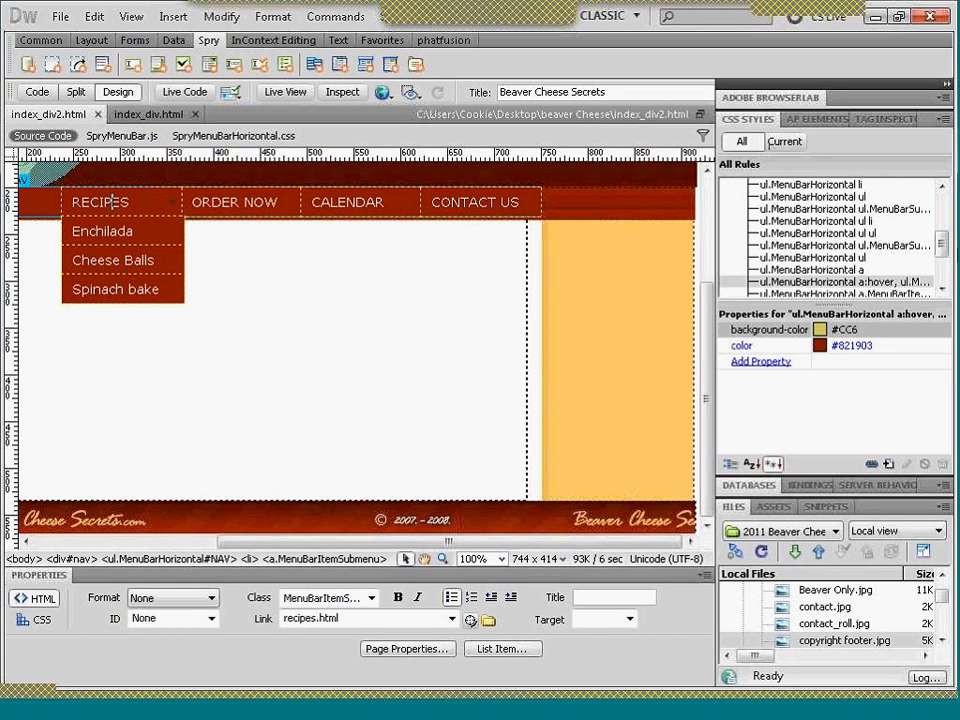
{"action": "left_click", "coordinate": [943, 288]}
{"action": "left_click", "coordinate": [943, 288]}
{"action": "left_click", "coordinate": [943, 289]}
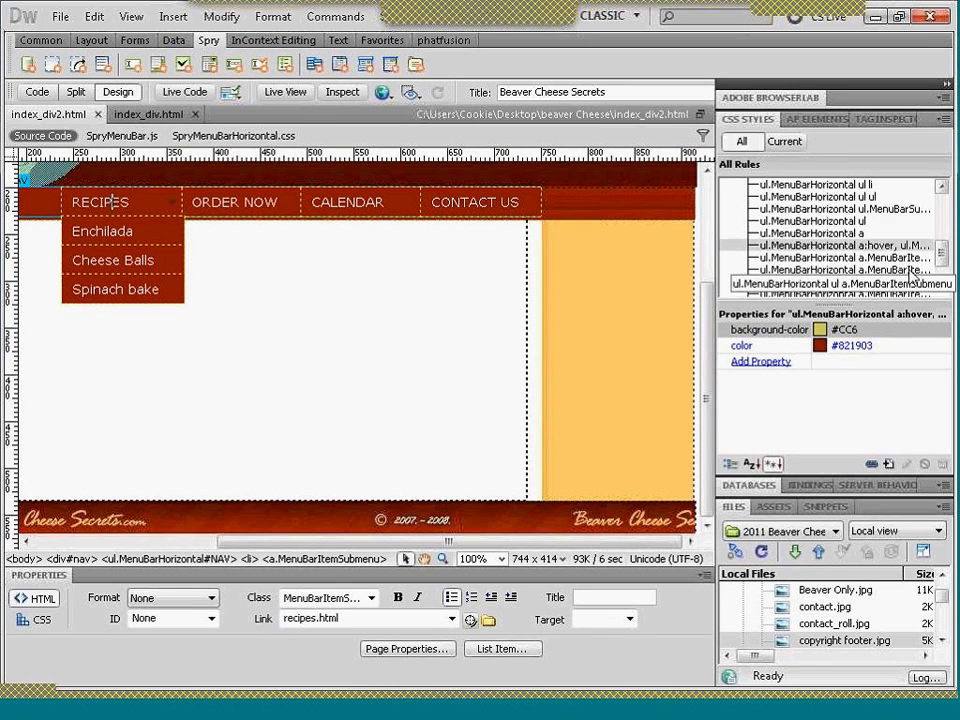
{"action": "left_click", "coordinate": [908, 270]}
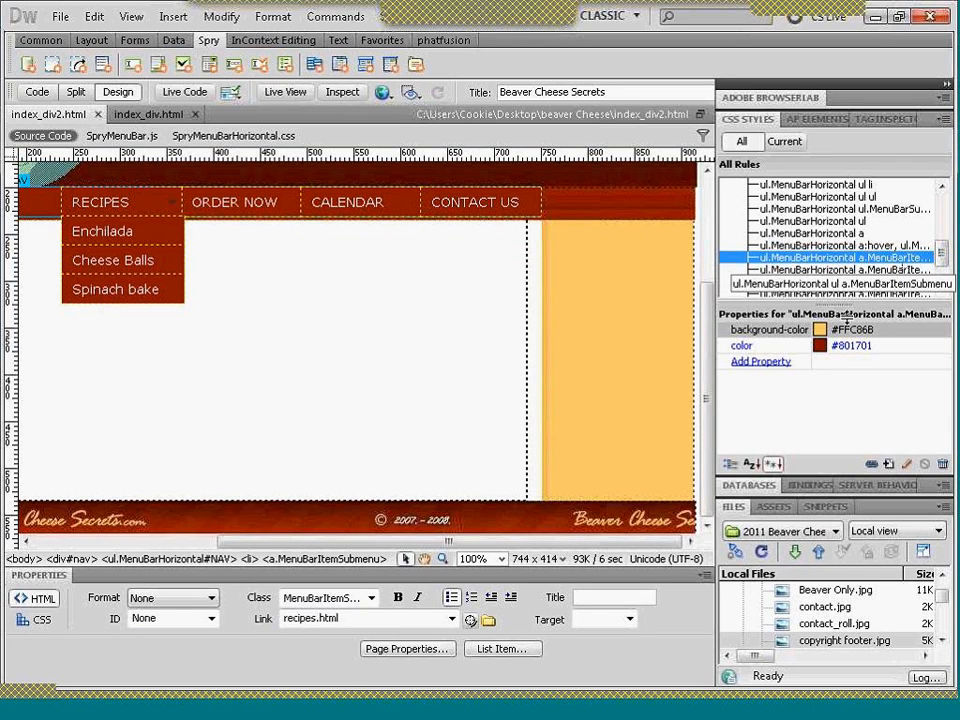
{"action": "left_click", "coordinate": [820, 331]}
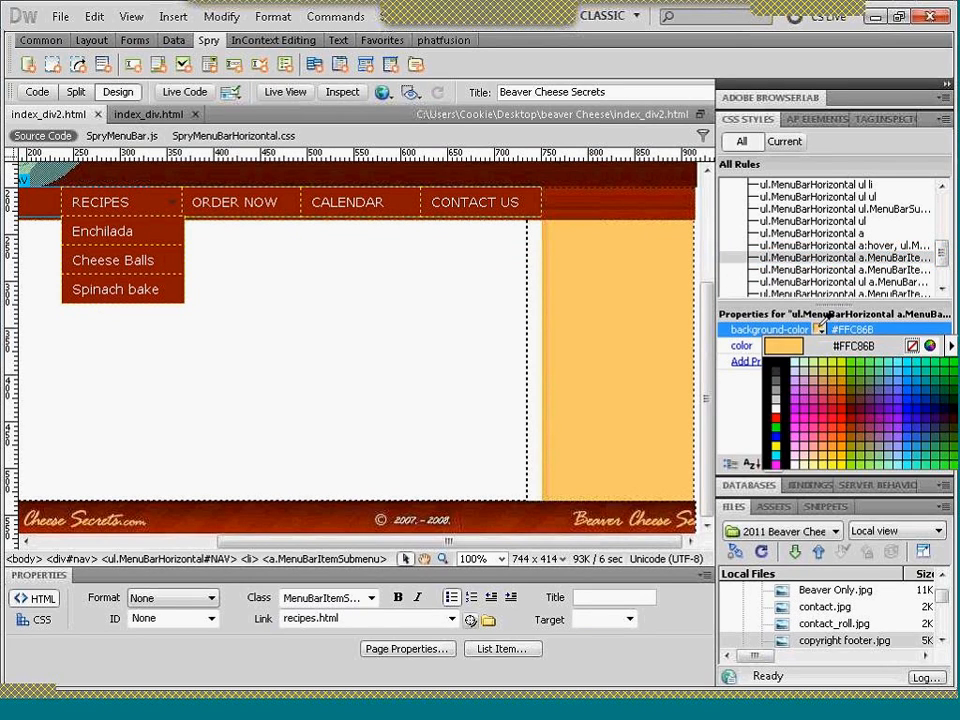
{"action": "left_click", "coordinate": [872, 440]}
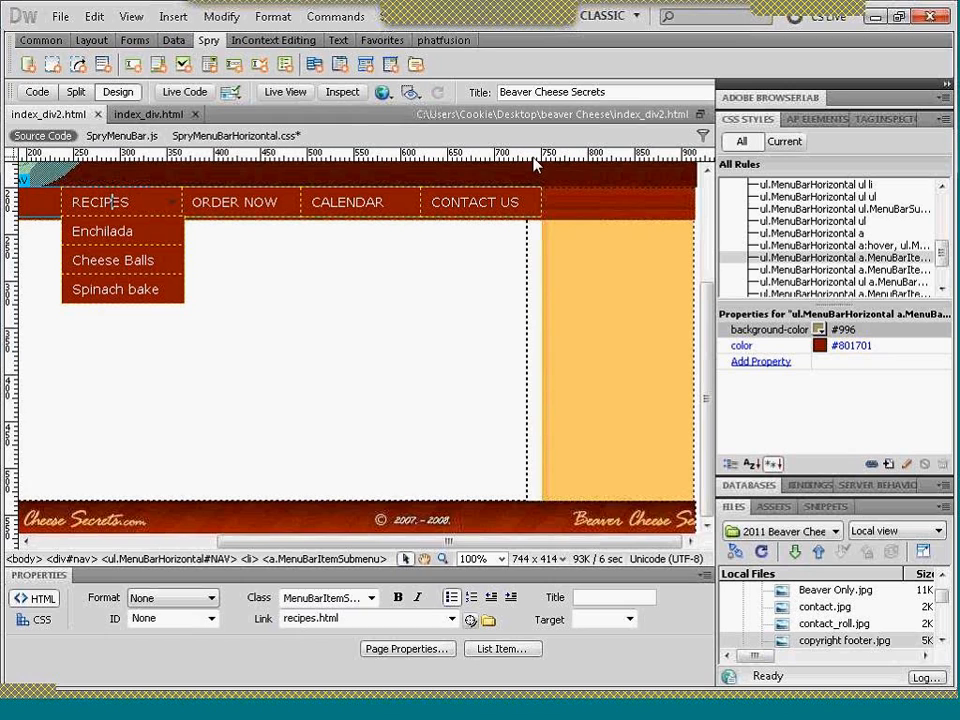
{"action": "left_click", "coordinate": [292, 94]}
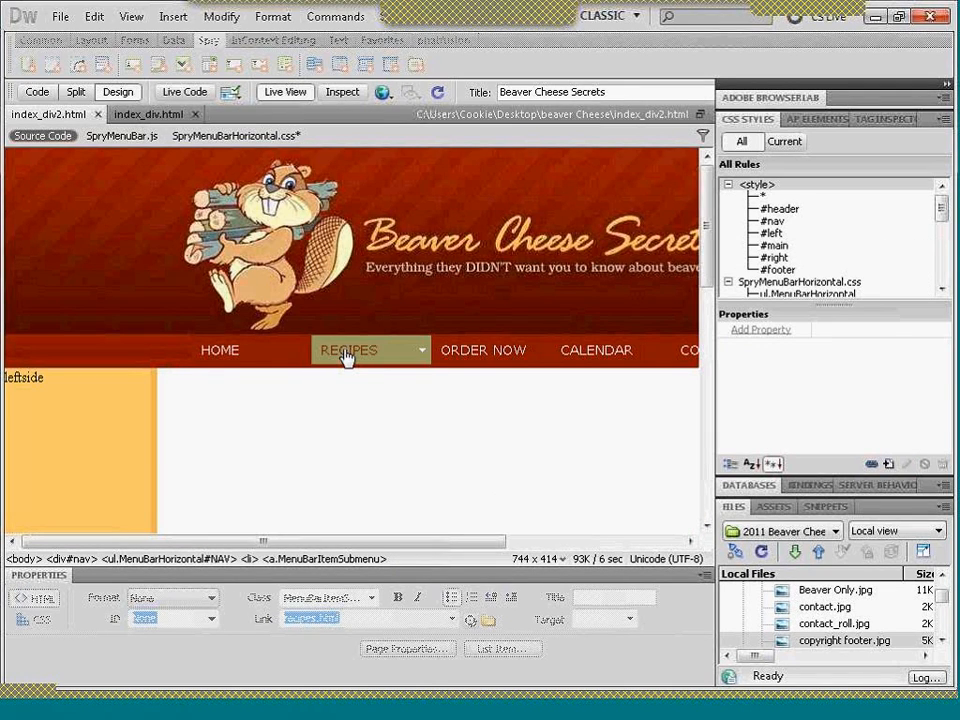
{"action": "mouse_move", "coordinate": [349, 360]}
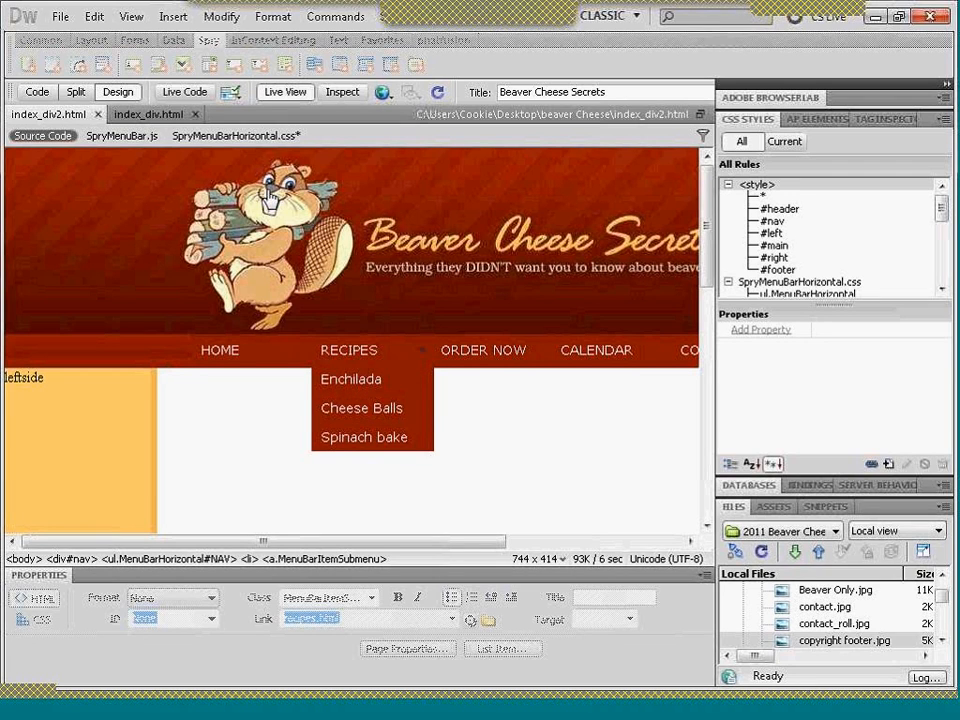
{"action": "left_click", "coordinate": [285, 98]}
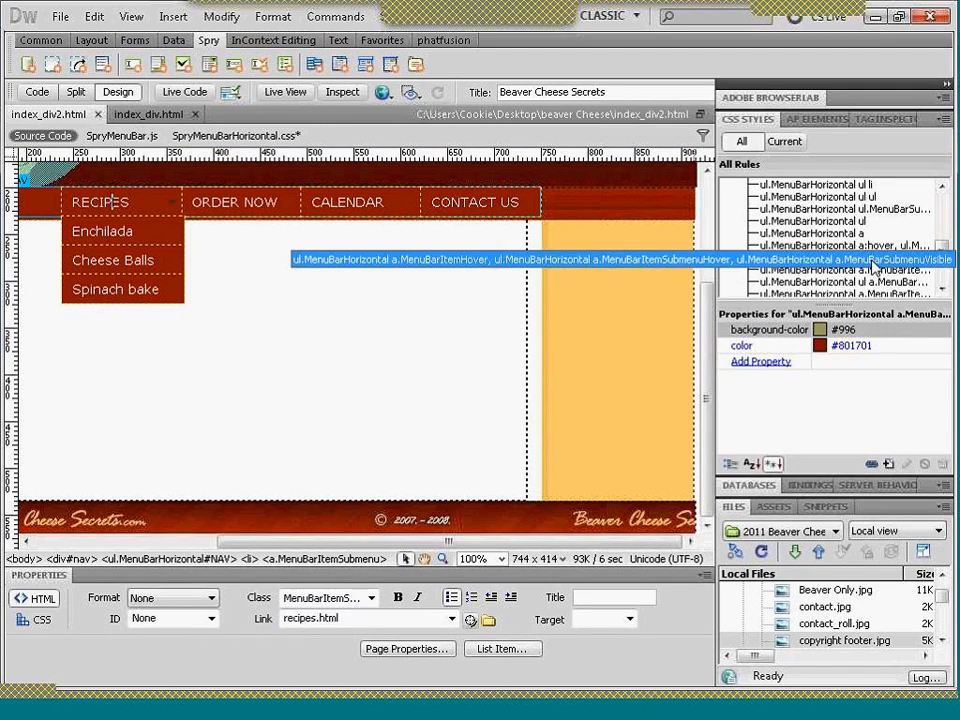
- Examine the properties of the remaining Spry menu bar rules, from the a.MenuBarItemSubmenu rules to the iframe and li.MenuBarItem rules
{"action": "left_click", "coordinate": [870, 260]}
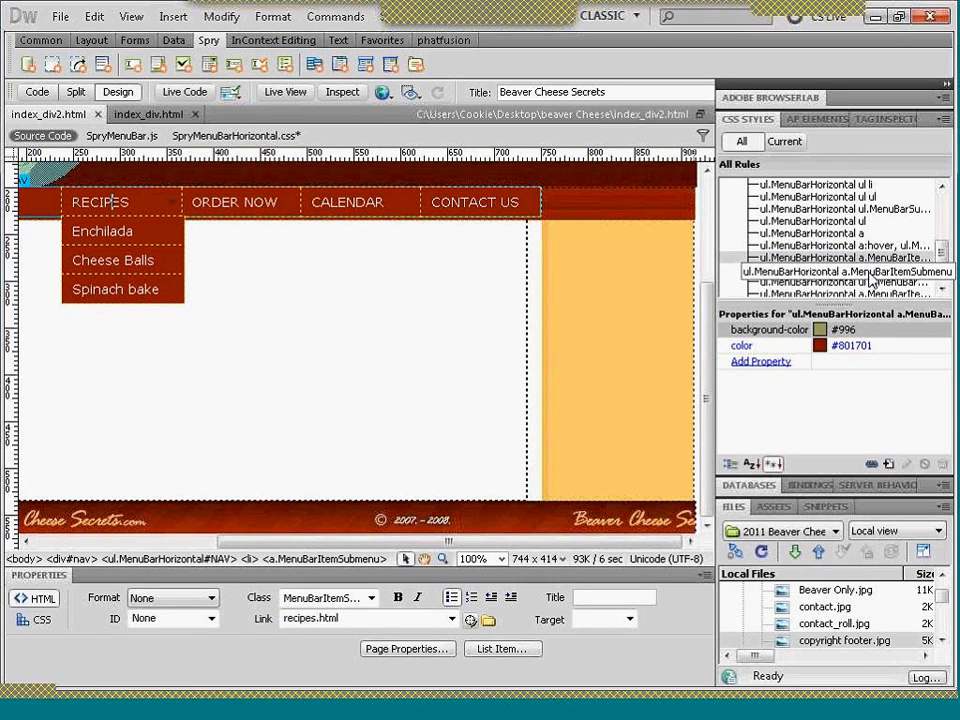
{"action": "left_click", "coordinate": [870, 272]}
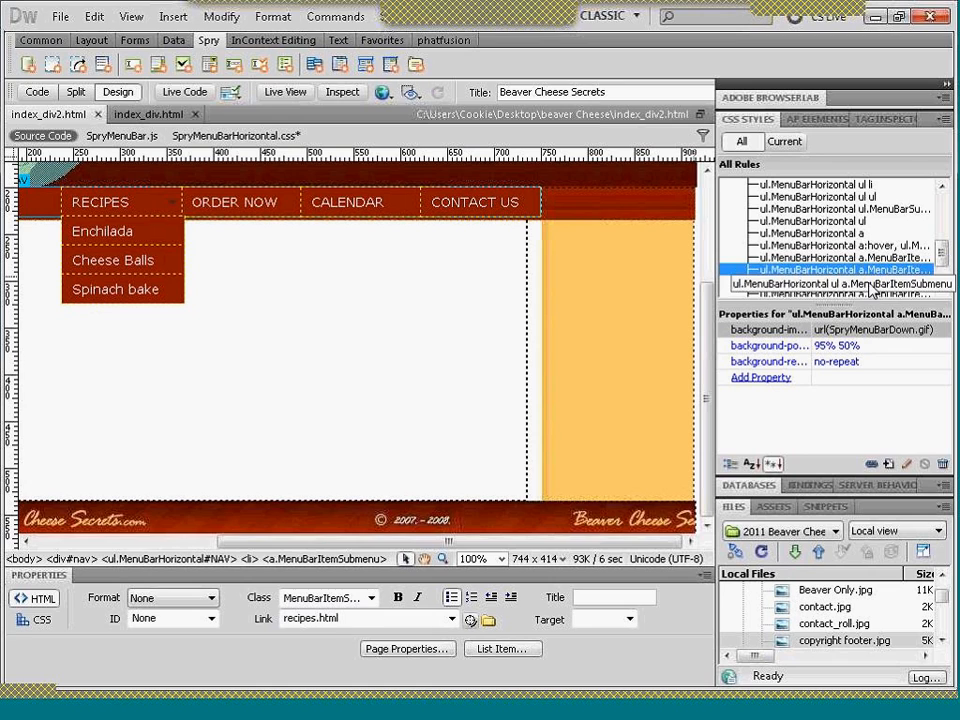
{"action": "left_click", "coordinate": [870, 284]}
{"action": "left_click", "coordinate": [900, 294]}
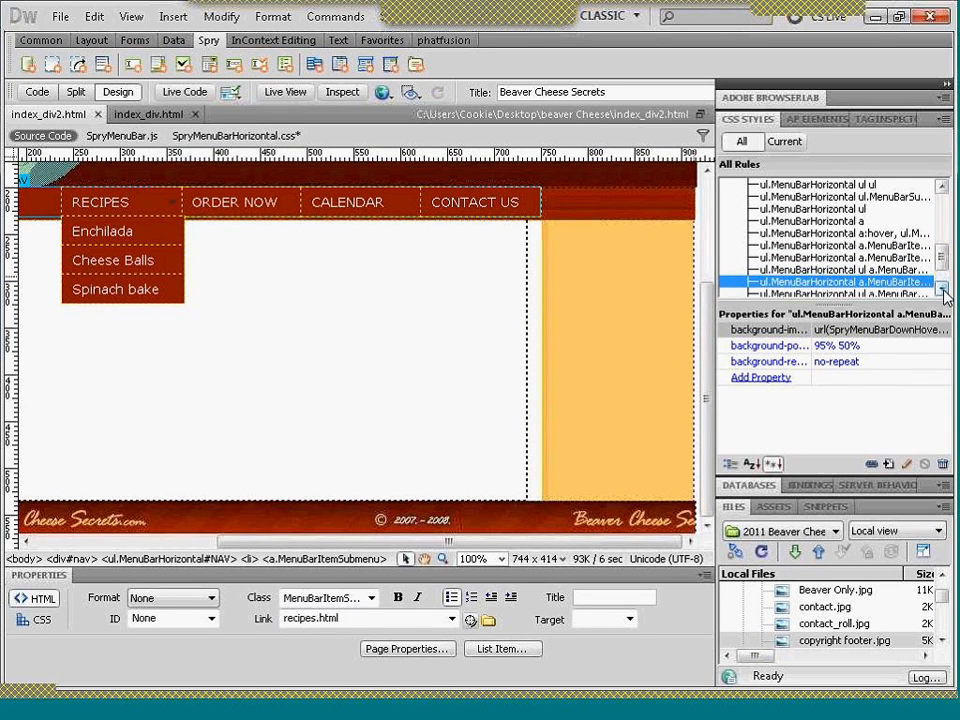
{"action": "left_click", "coordinate": [943, 289]}
{"action": "left_click", "coordinate": [943, 289]}
{"action": "left_click", "coordinate": [900, 271]}
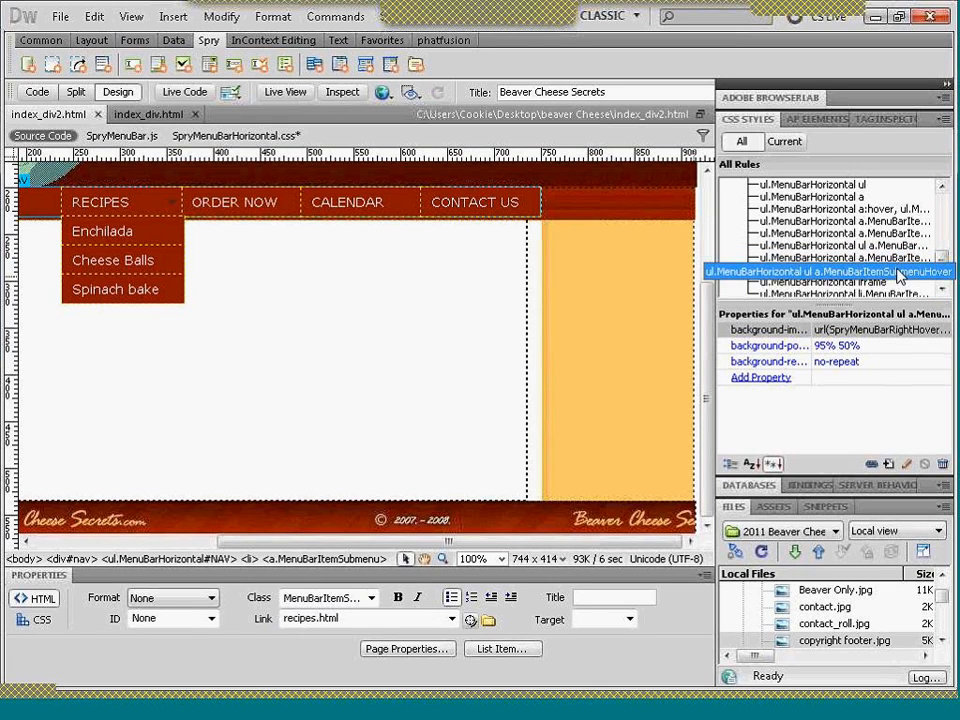
{"action": "left_click", "coordinate": [882, 285]}
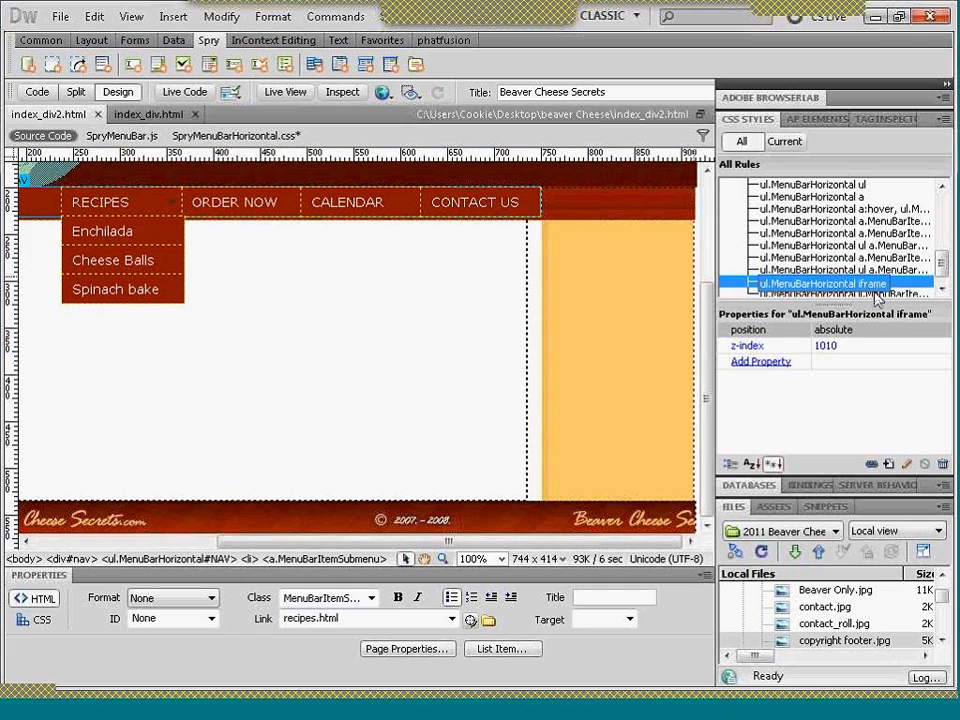
{"action": "left_click", "coordinate": [877, 295]}
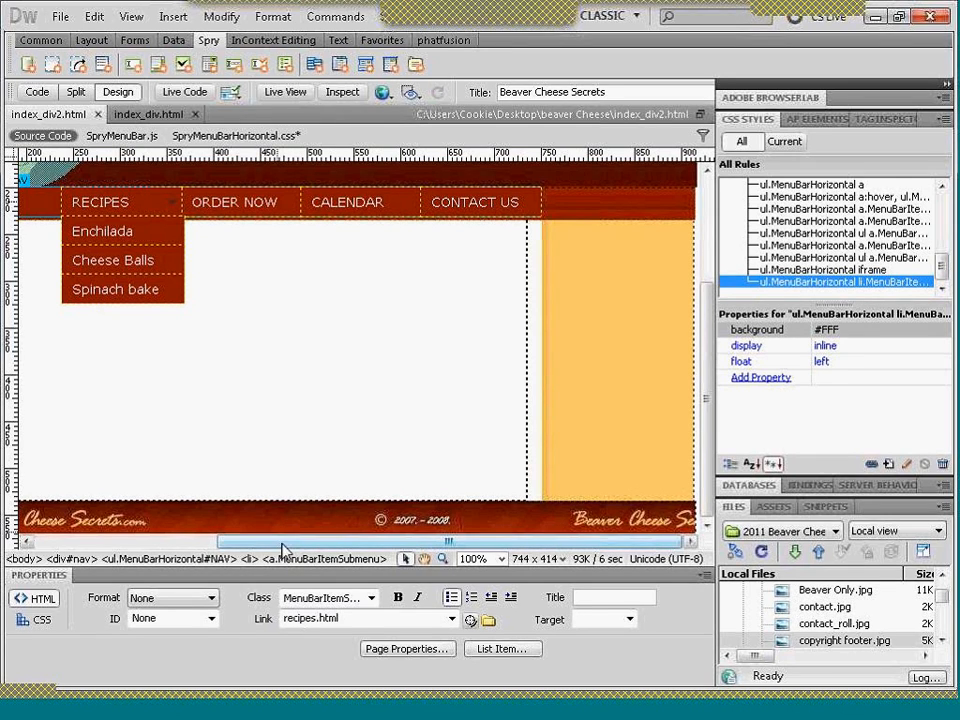
- Delete the placeholder text "leftside" from the left div of index_div2.html
{"action": "left_click_drag", "start_coordinate": [281, 543], "coordinate": [137, 563]}
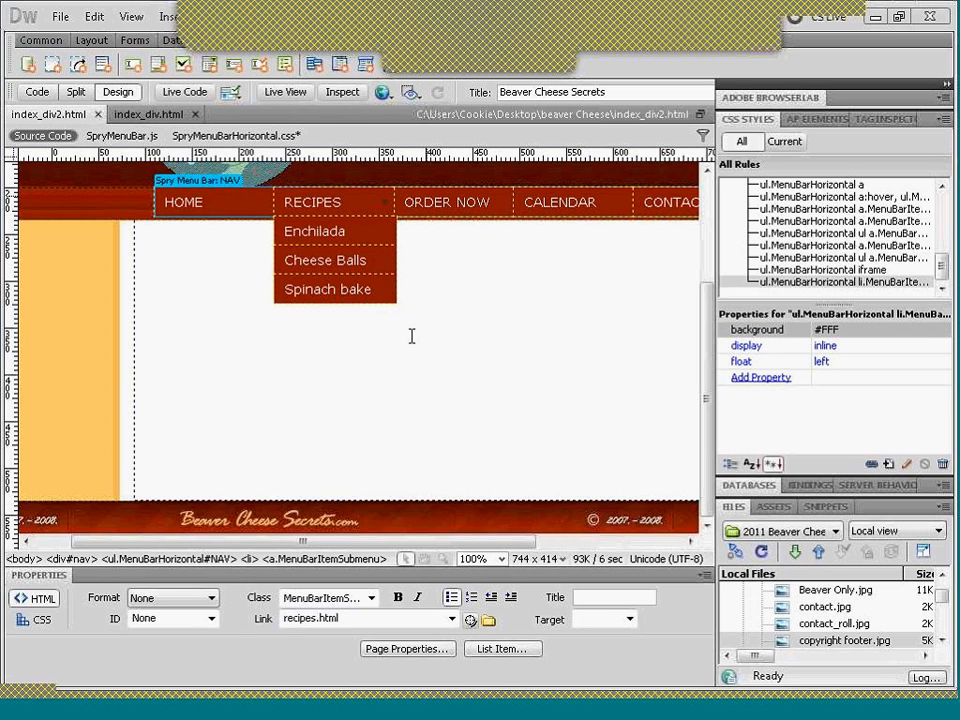
{"action": "left_click_drag", "start_coordinate": [369, 549], "coordinate": [351, 548]}
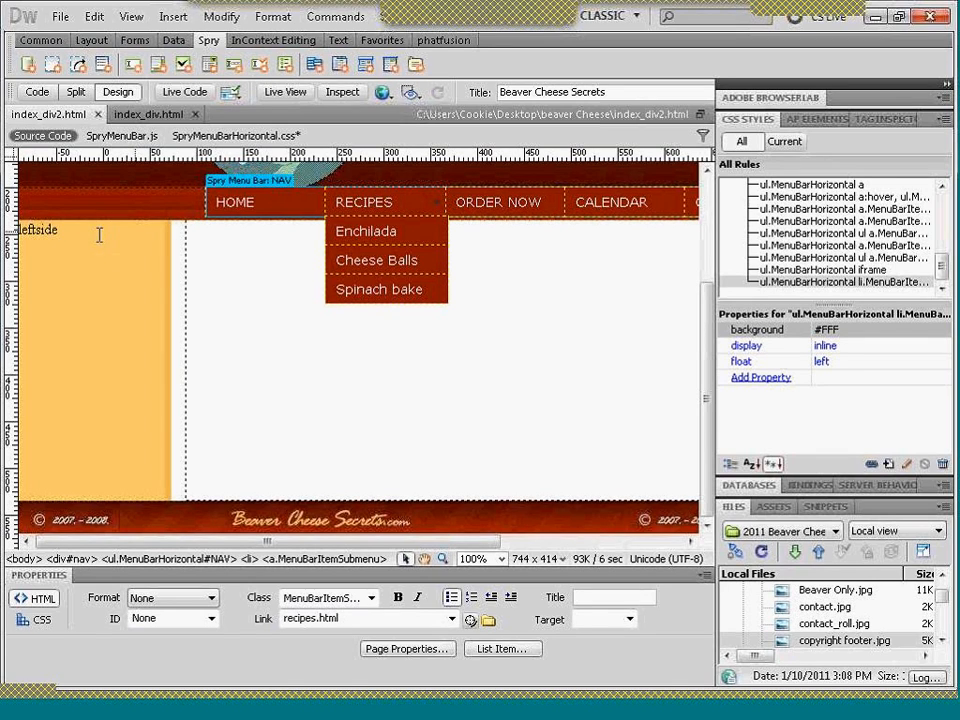
{"action": "left_click_drag", "start_coordinate": [64, 231], "coordinate": [20, 236]}
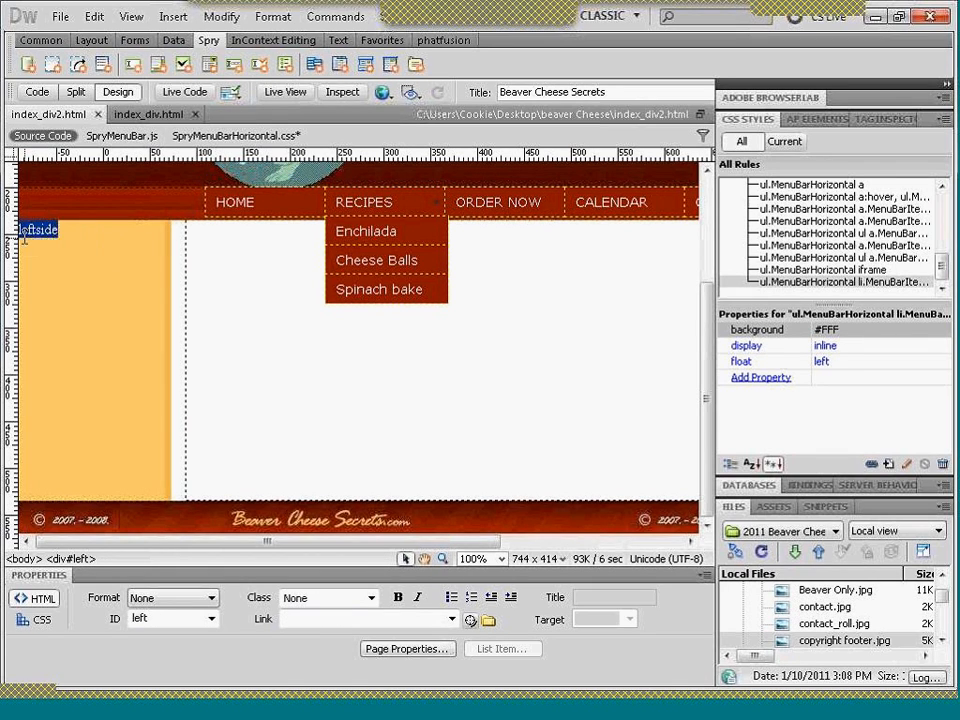
{"action": "key", "text": "Delete"}
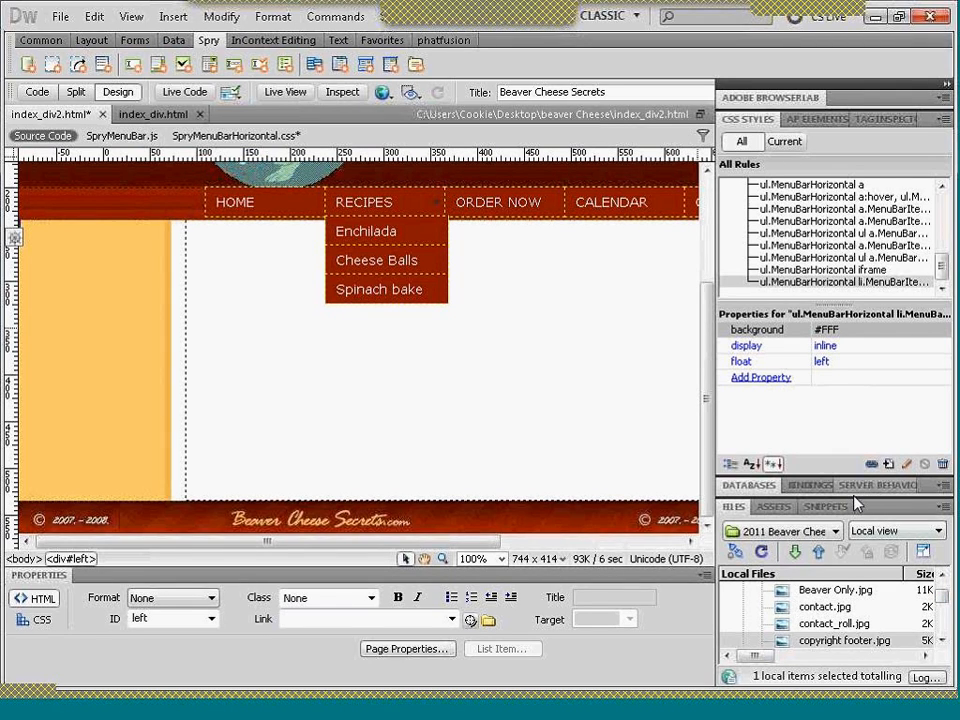
- Make more room for the site's file list and open calendar.html from it
{"action": "left_click_drag", "start_coordinate": [852, 487], "coordinate": [845, 387]}
{"action": "left_click_drag", "start_coordinate": [943, 538], "coordinate": [943, 580]}
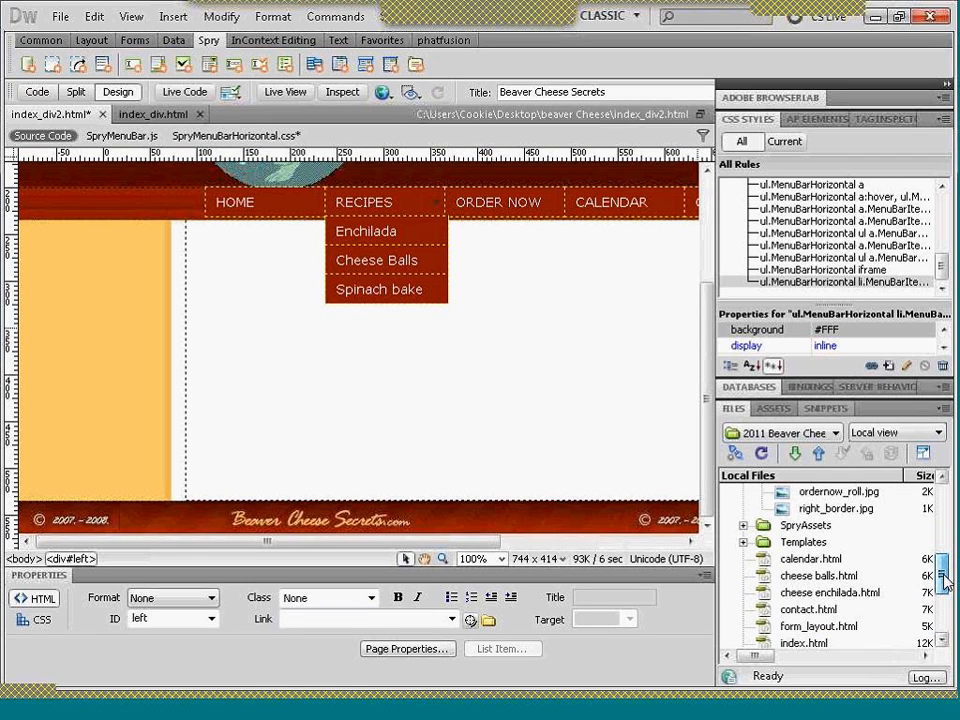
{"action": "left_click", "coordinate": [826, 561]}
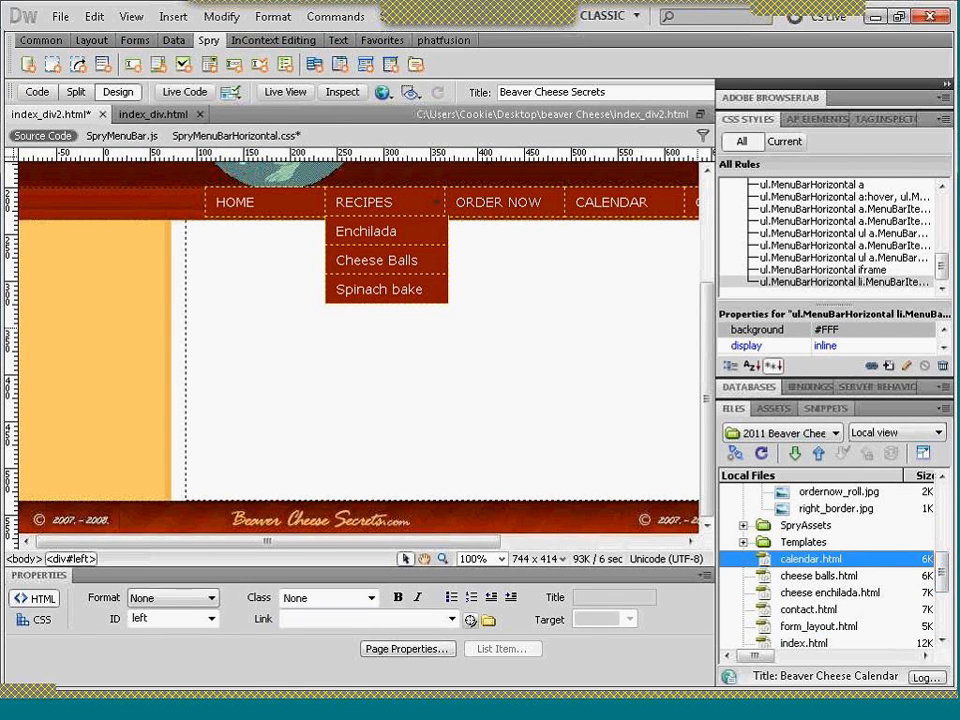
{"action": "double_click", "coordinate": [826, 561]}
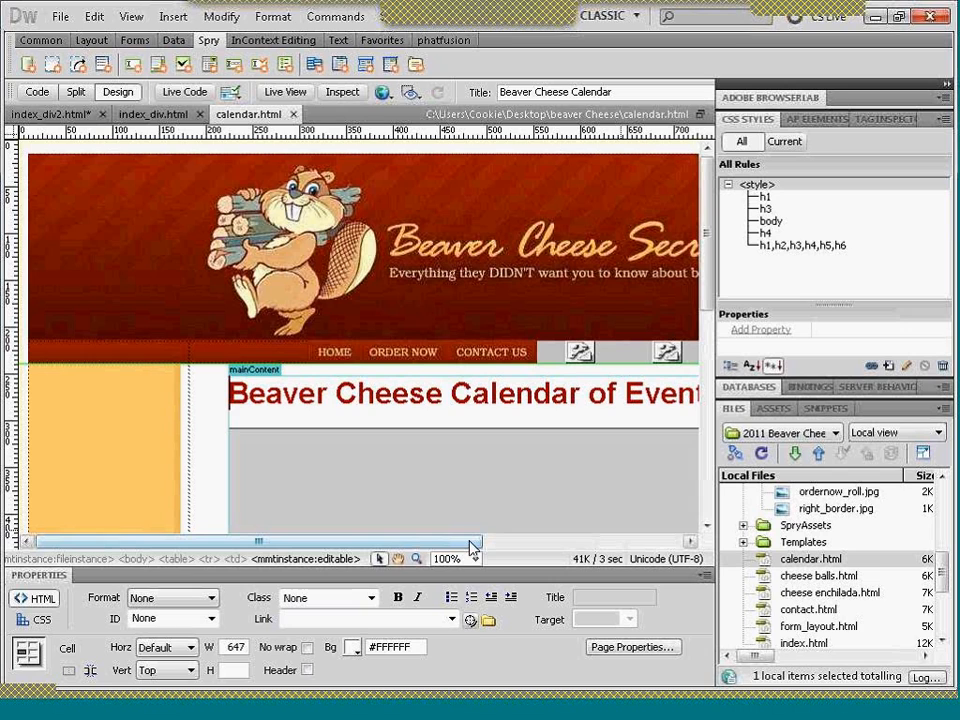
- Look over the embedded Google calendar below the Calendar of Events heading in Live View
{"action": "left_click_drag", "start_coordinate": [473, 545], "coordinate": [521, 560]}
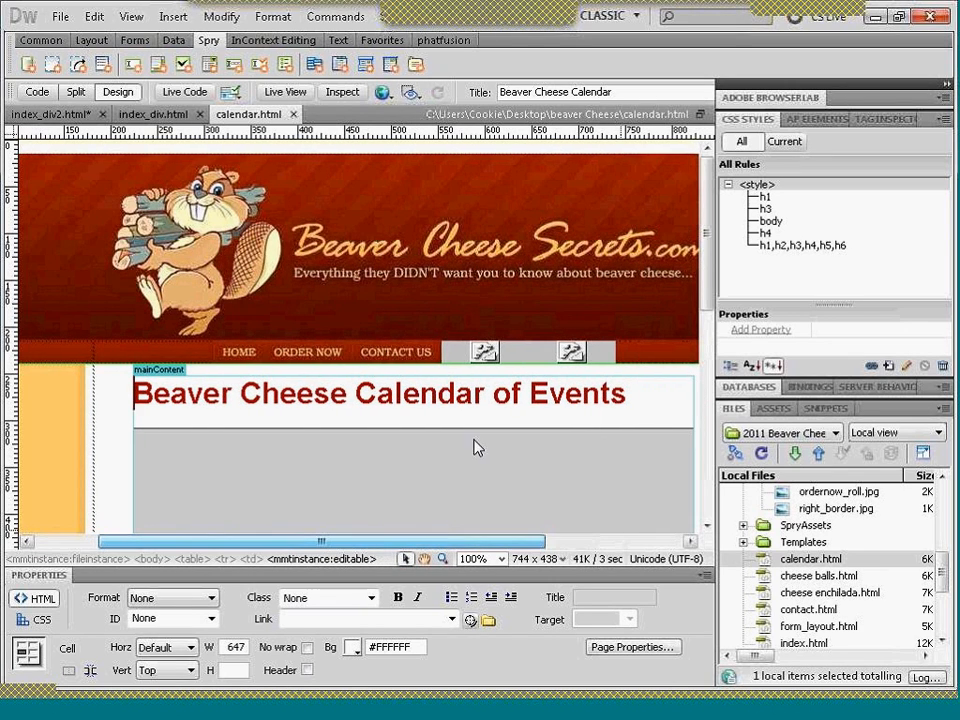
{"action": "left_click", "coordinate": [287, 93]}
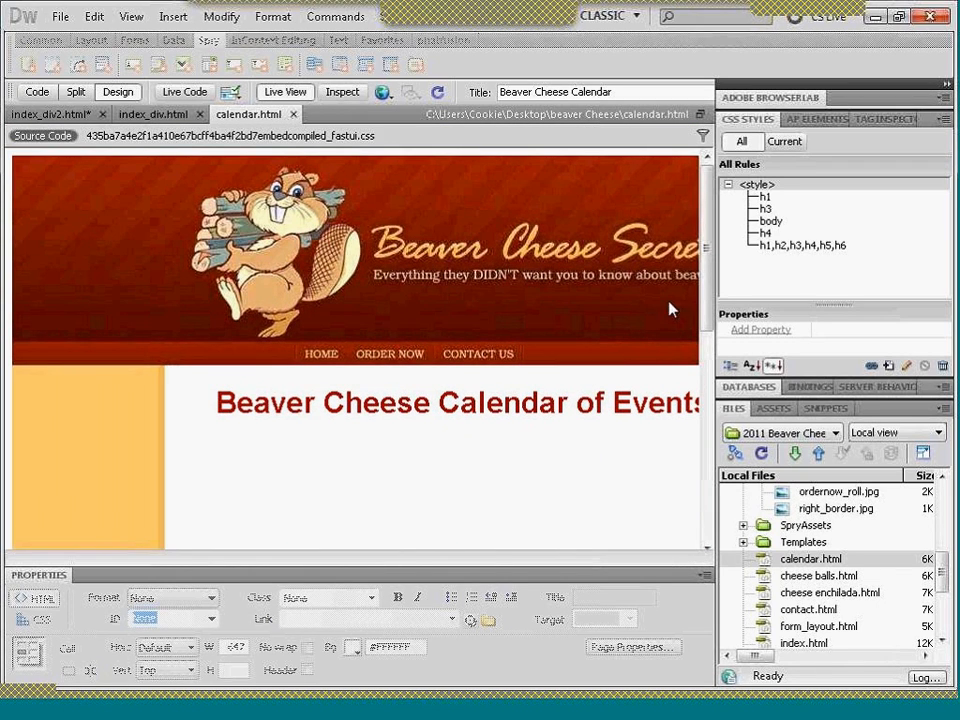
{"action": "scroll", "coordinate": [712, 311], "scroll_direction": "down", "scroll_amount": 2}
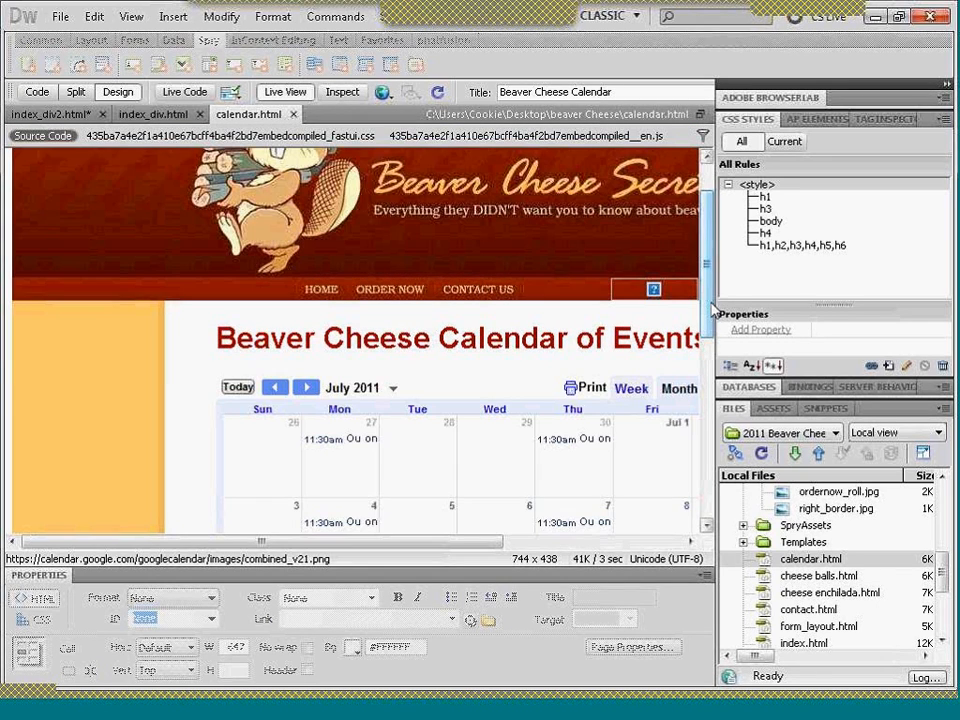
{"action": "scroll", "coordinate": [713, 330], "scroll_direction": "down", "scroll_amount": 2}
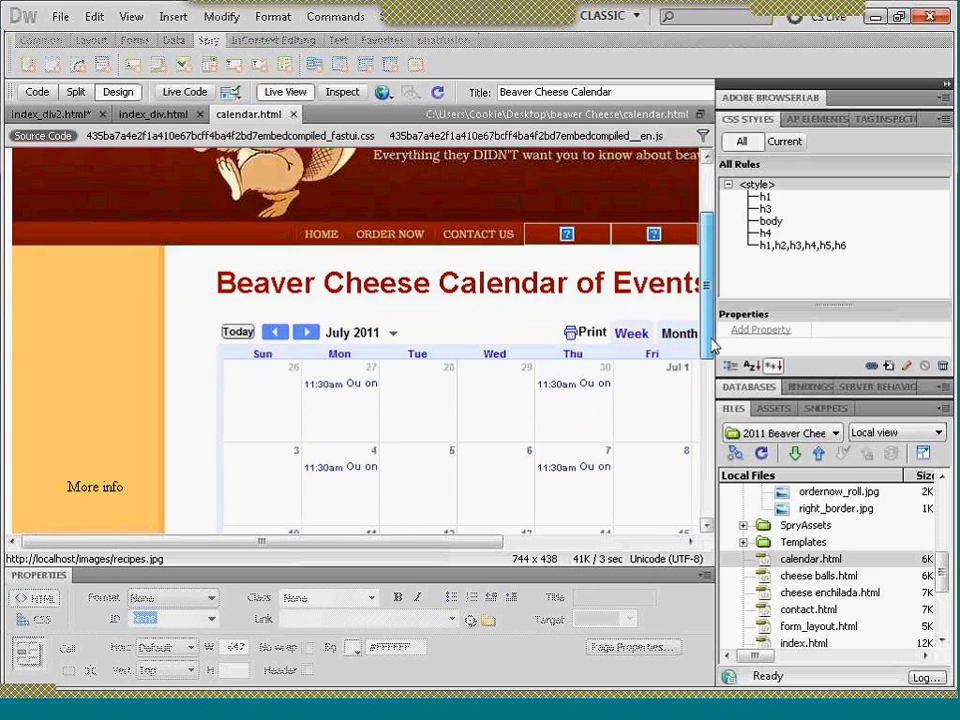
{"action": "scroll", "coordinate": [713, 345], "scroll_direction": "down", "scroll_amount": 2}
{"action": "left_click_drag", "start_coordinate": [438, 548], "coordinate": [520, 552]}
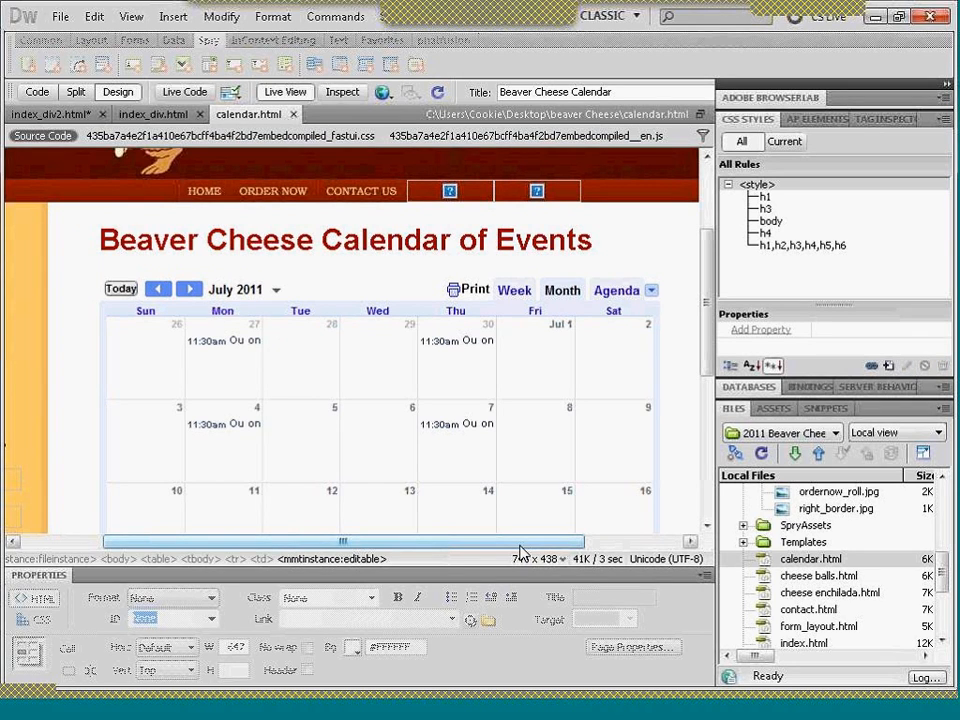
- Open index.html to look at the existing home page, and close it again
{"action": "left_click", "coordinate": [797, 642]}
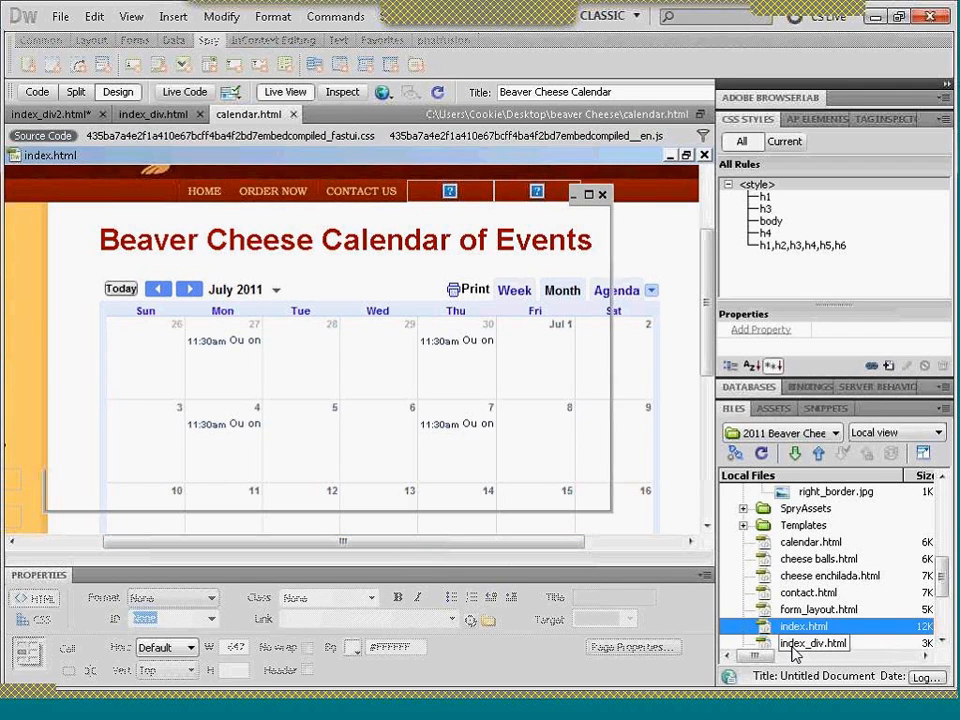
{"action": "left_click", "coordinate": [793, 630]}
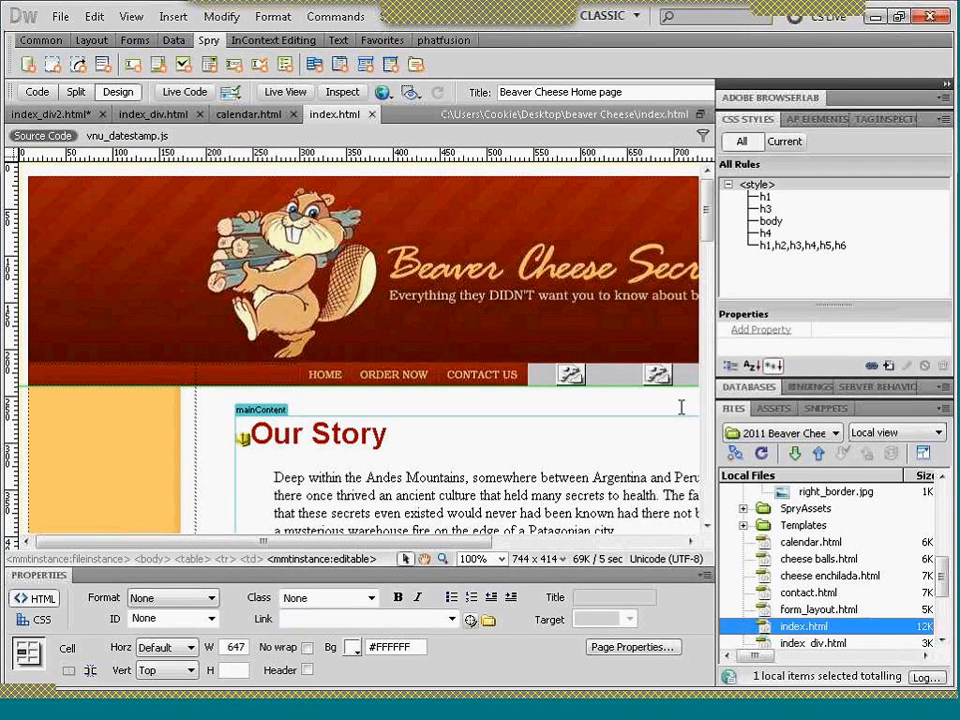
{"action": "left_click", "coordinate": [372, 115]}
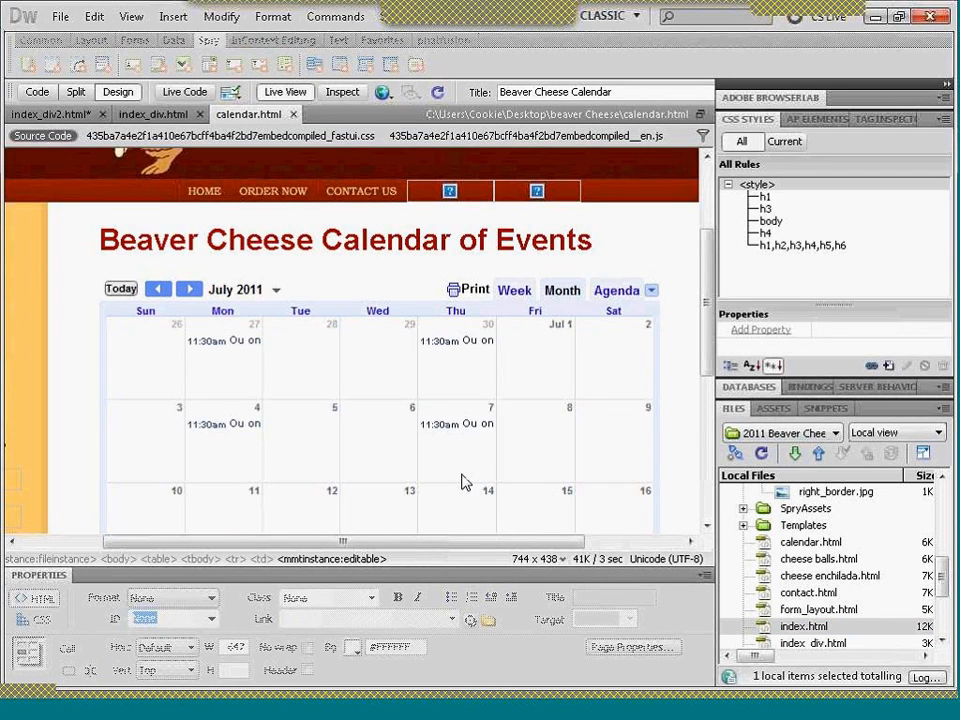
- Leave Live View, delete the calendar iframe from calendar.html and start an empty paragraph below the Calendar of Events heading
{"action": "left_click", "coordinate": [272, 92]}
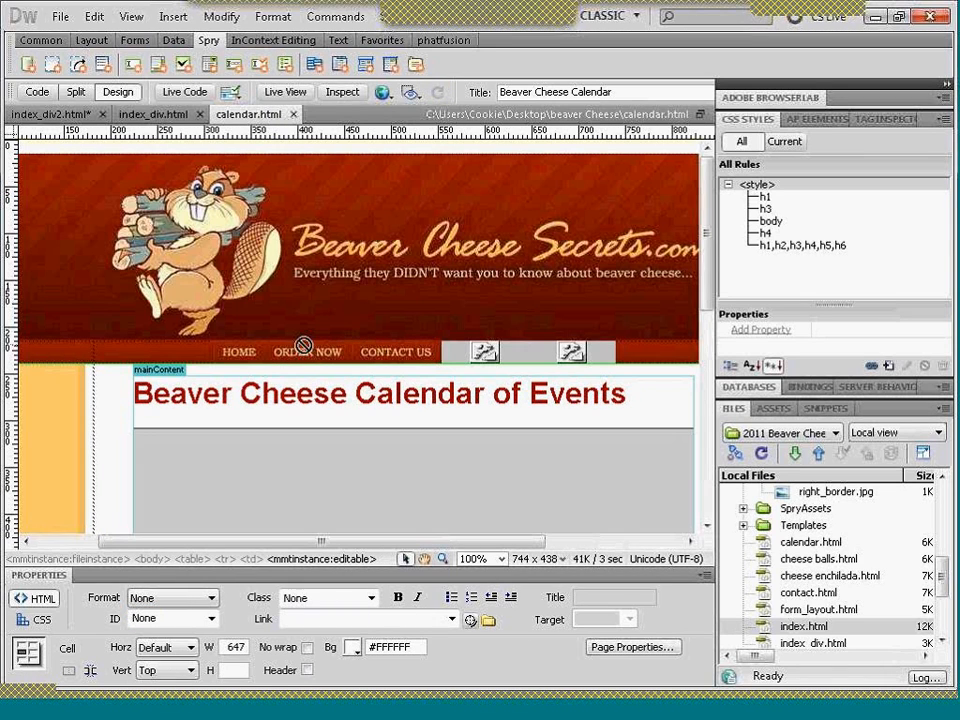
{"action": "left_click", "coordinate": [333, 511]}
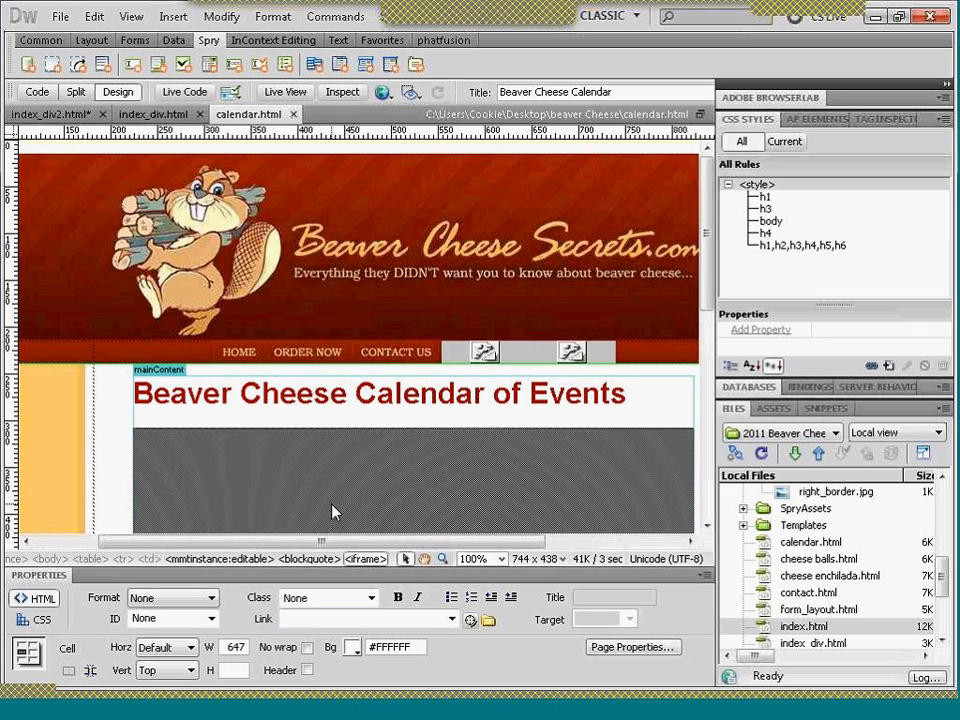
{"action": "key", "text": "Delete"}
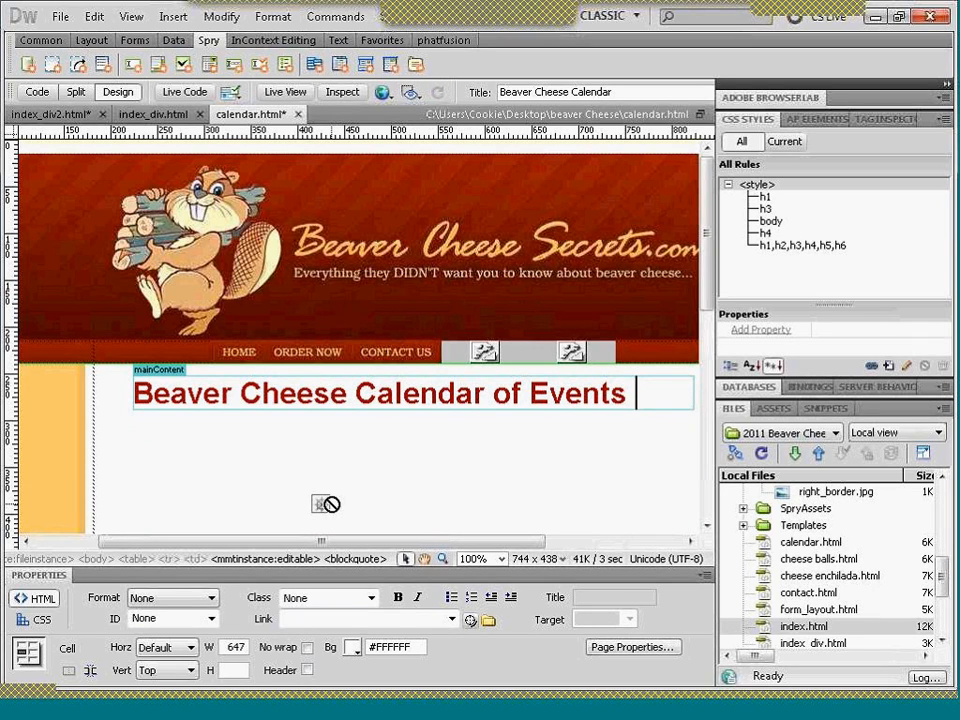
{"action": "key", "text": "Return"}
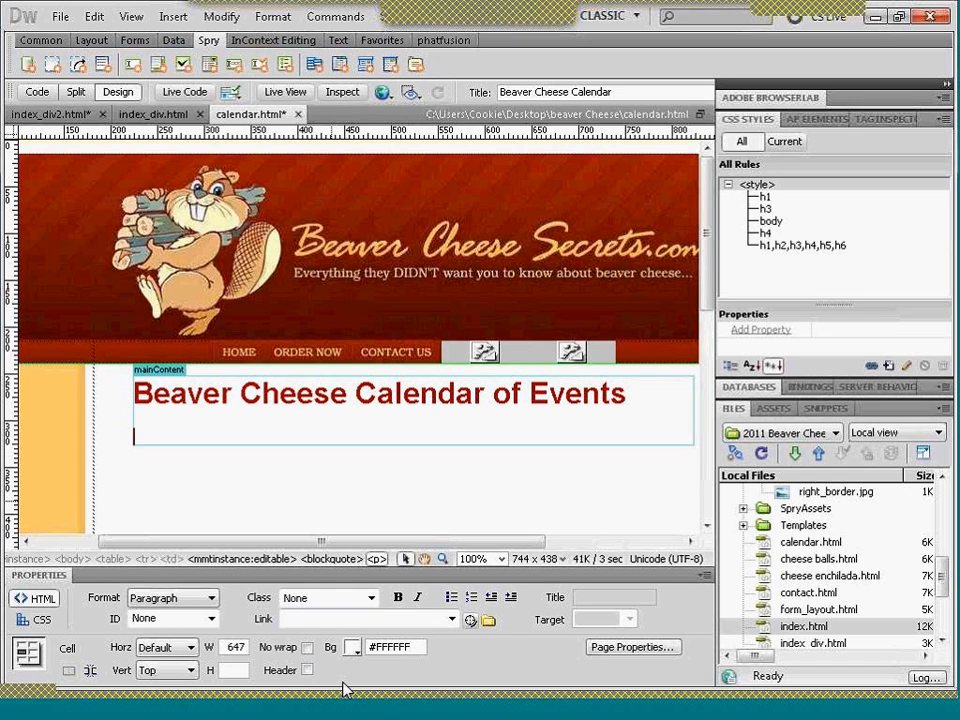
- Switch to Firefox, go to Gmail and sign in to the account with the saved credentials
{"action": "left_click", "coordinate": [631, 716]}
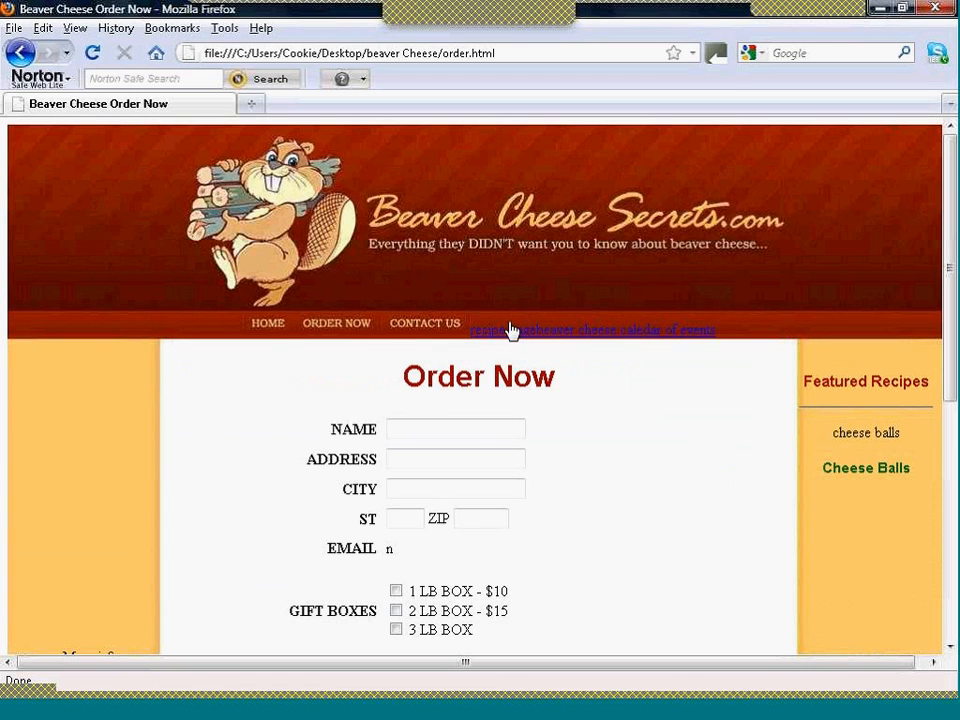
{"action": "left_click", "coordinate": [405, 52]}
{"action": "type", "text": "gmail"}
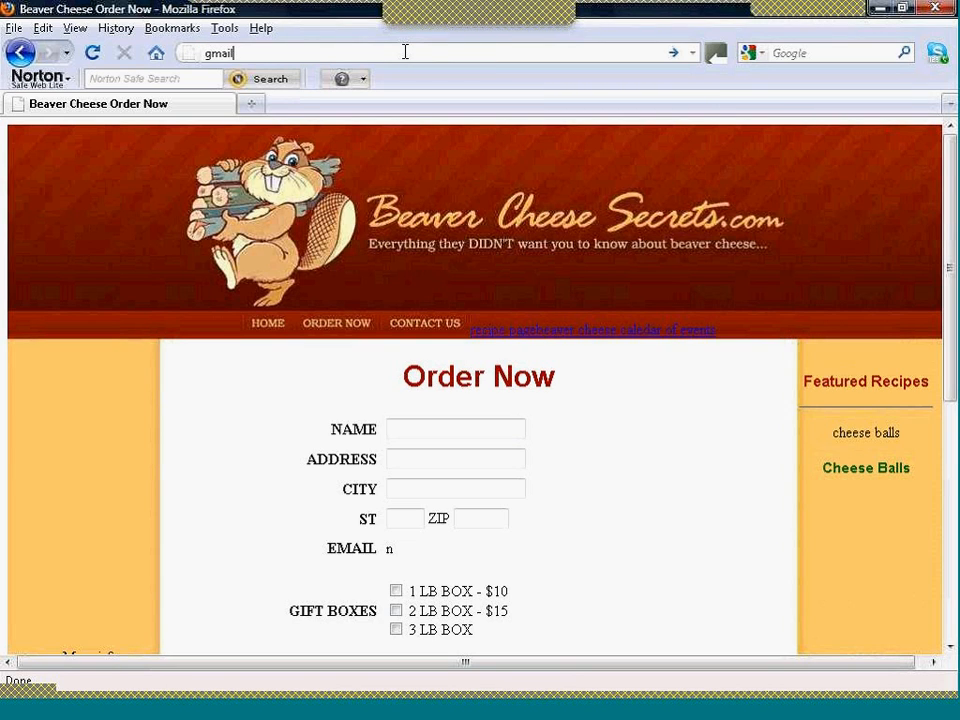
{"action": "key", "text": "Return"}
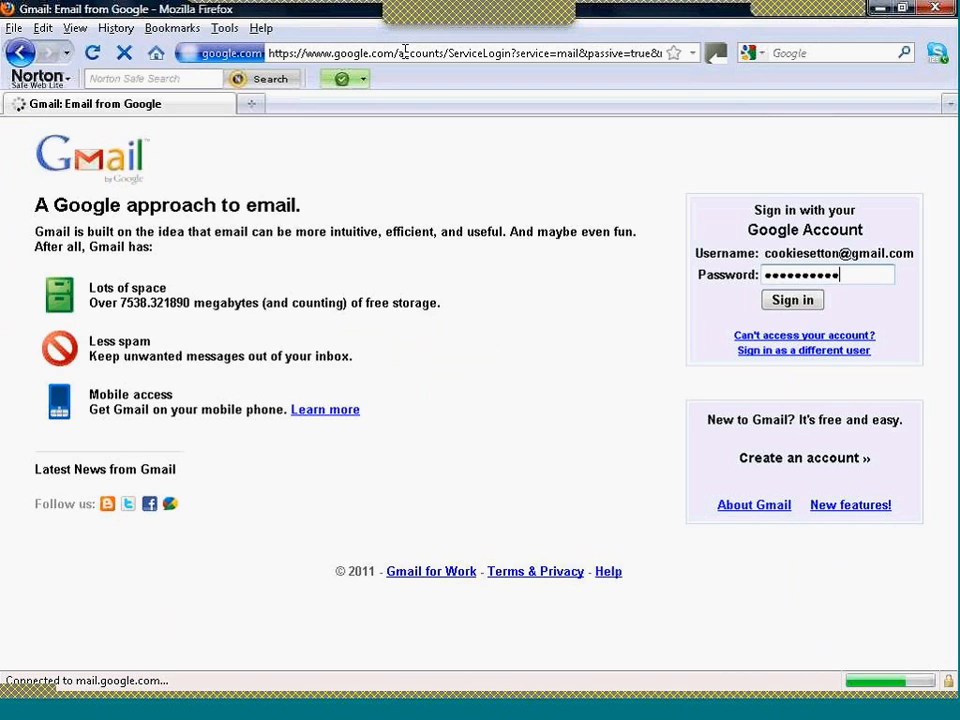
{"action": "left_click", "coordinate": [779, 312]}
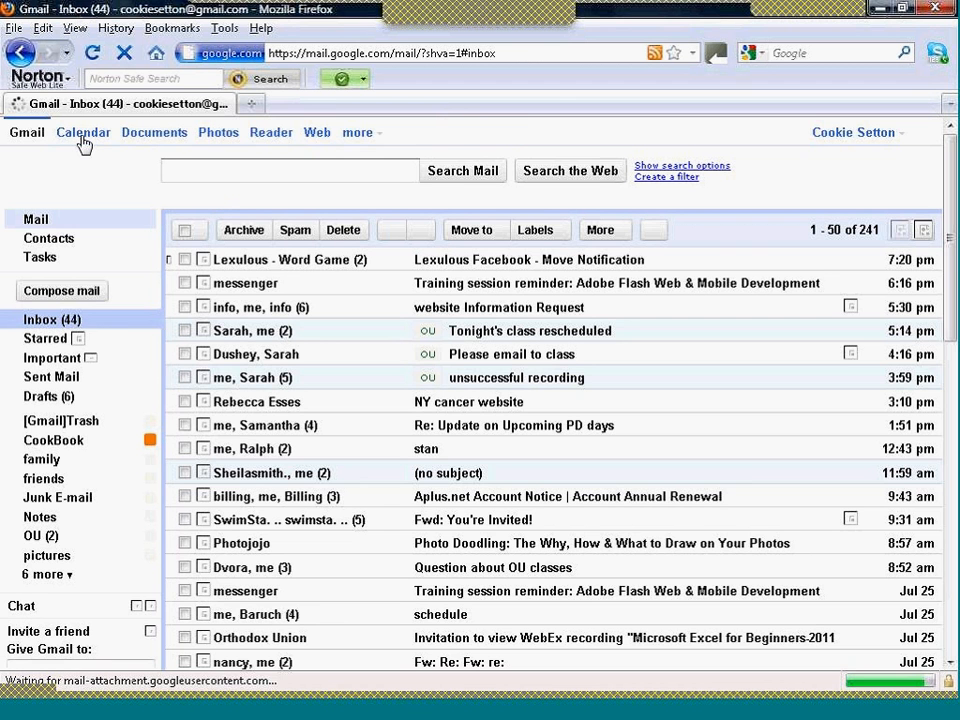
- Open Google Calendar from the inbox and expand the My calendars list
{"action": "left_click", "coordinate": [83, 136]}
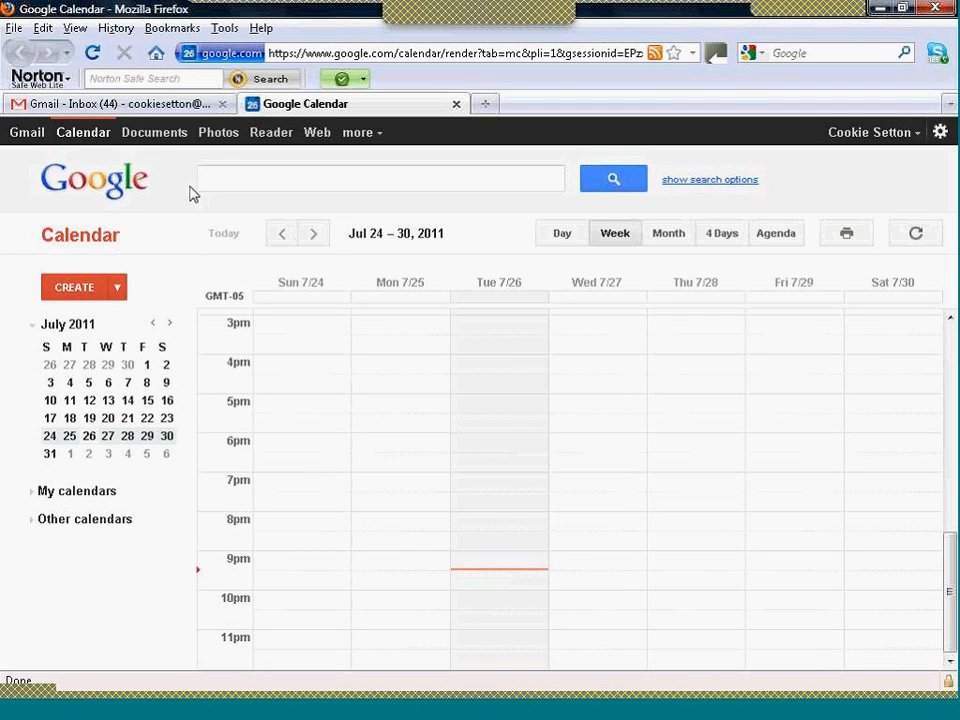
{"action": "left_click", "coordinate": [88, 493]}
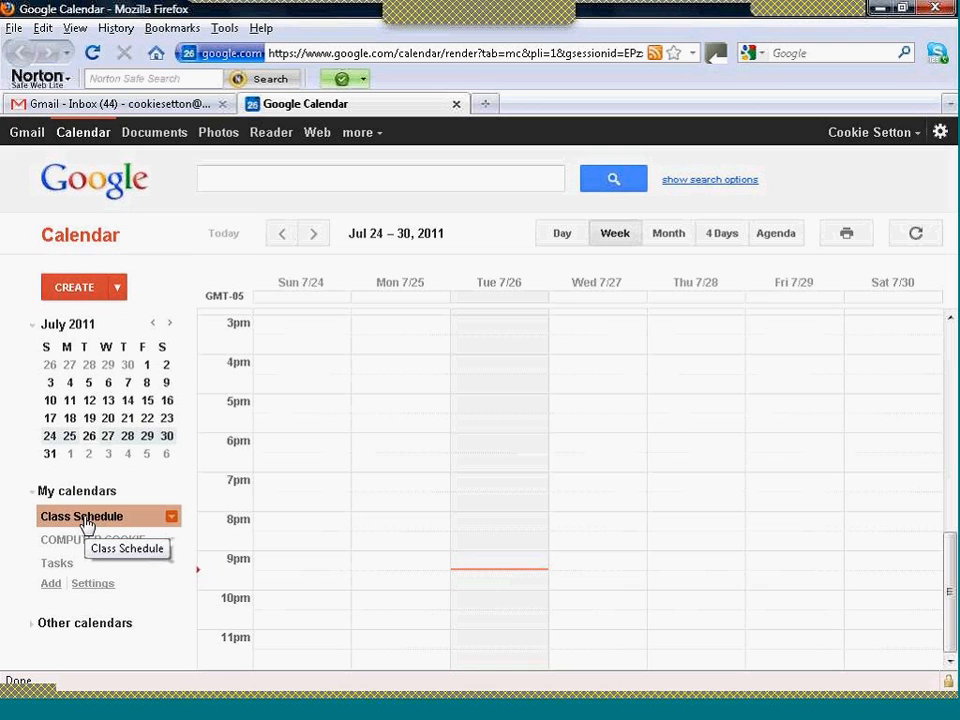
{"action": "left_click", "coordinate": [87, 542]}
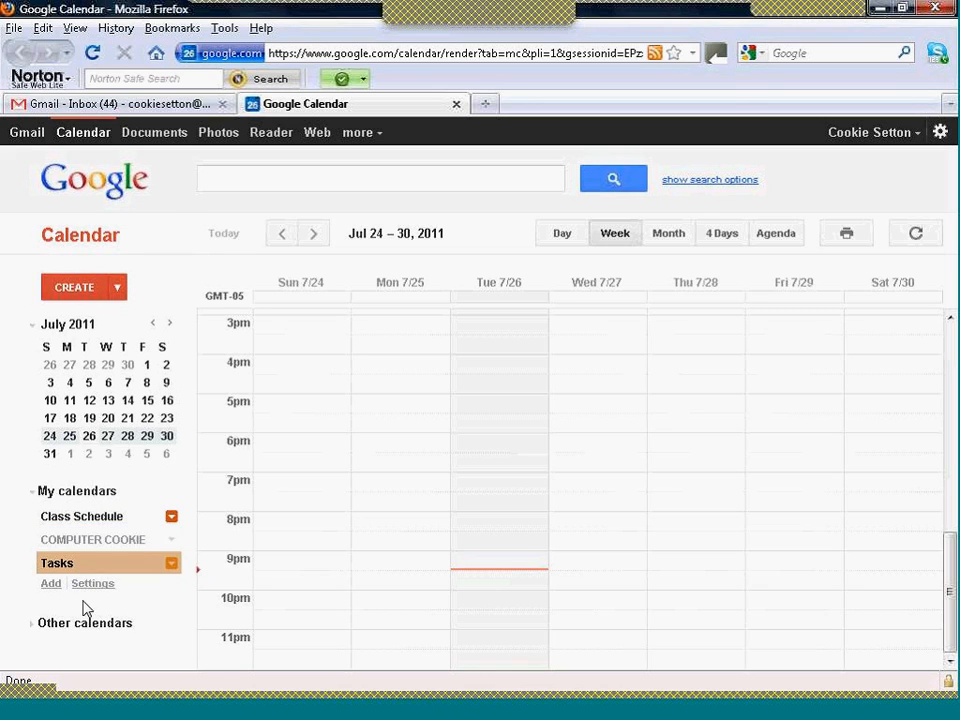
- Visit the Google account settings and Google Images, and return to Google Calendar from there
{"action": "left_click", "coordinate": [372, 145]}
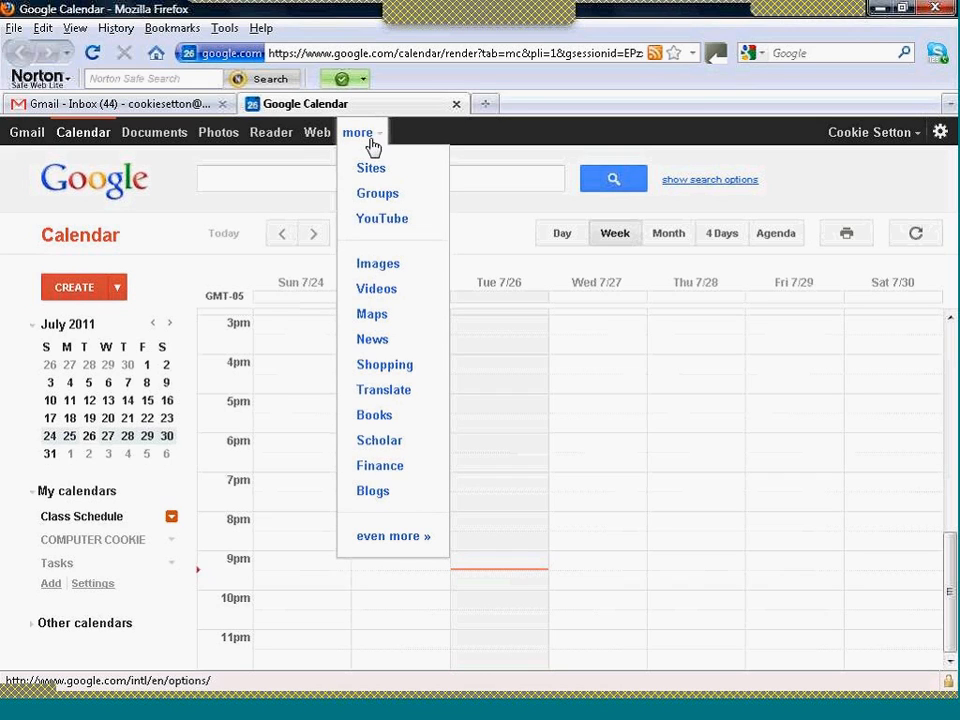
{"action": "left_click", "coordinate": [893, 139]}
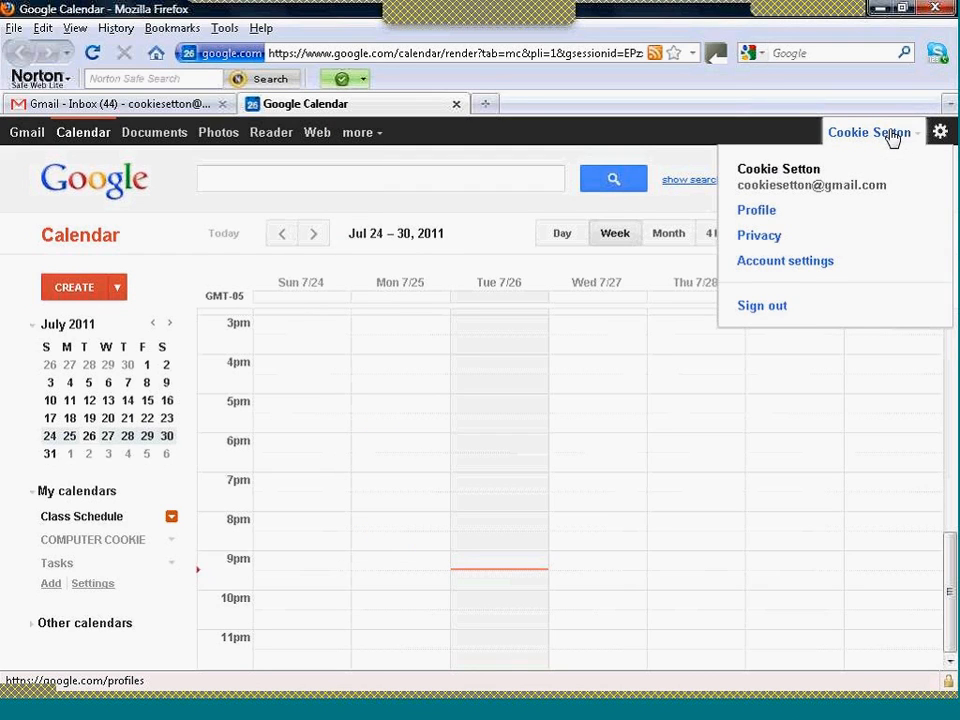
{"action": "left_click", "coordinate": [785, 261]}
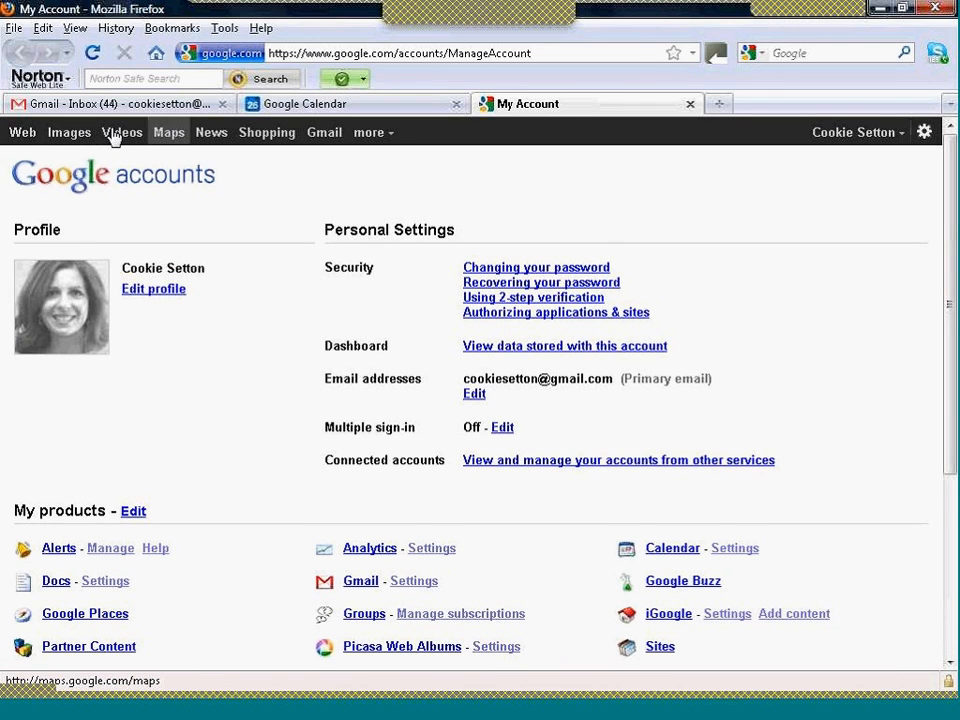
{"action": "left_click", "coordinate": [62, 140]}
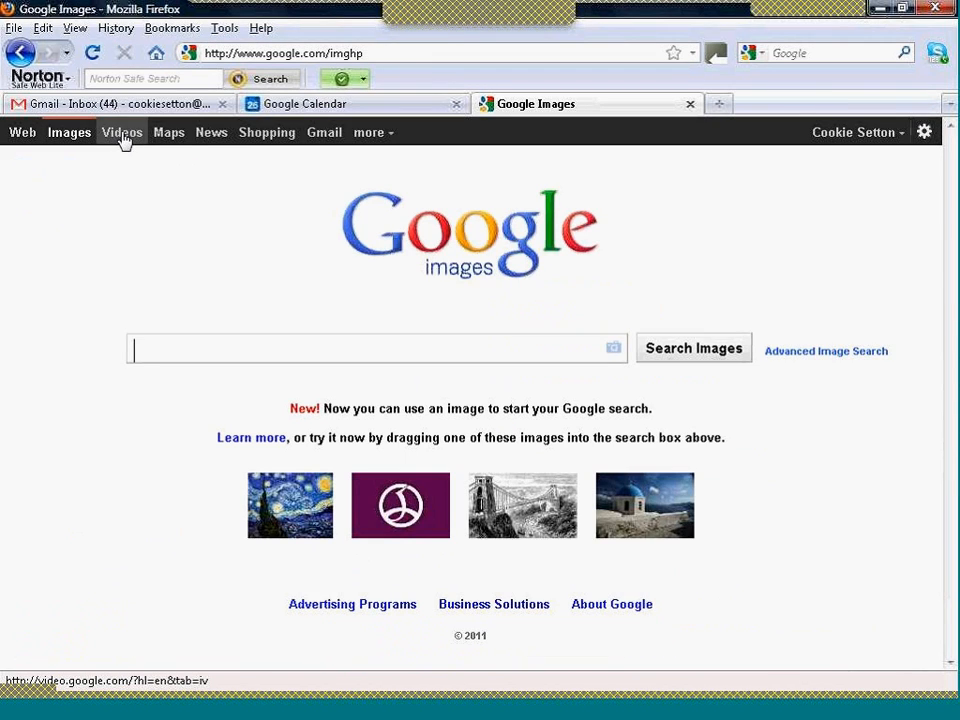
{"action": "left_click", "coordinate": [392, 145]}
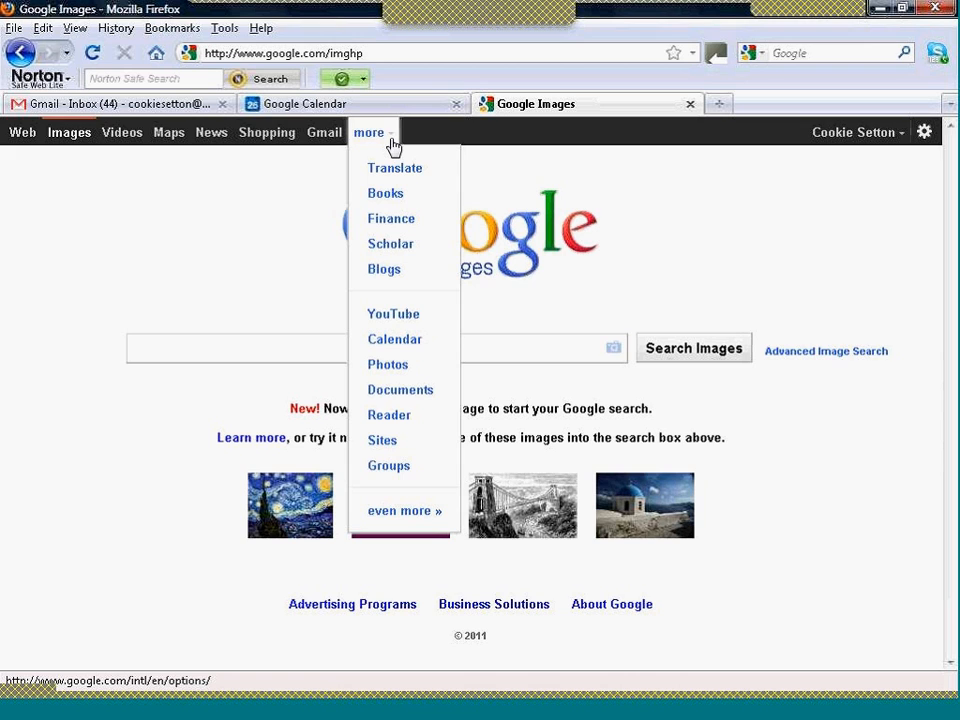
{"action": "left_click", "coordinate": [397, 345]}
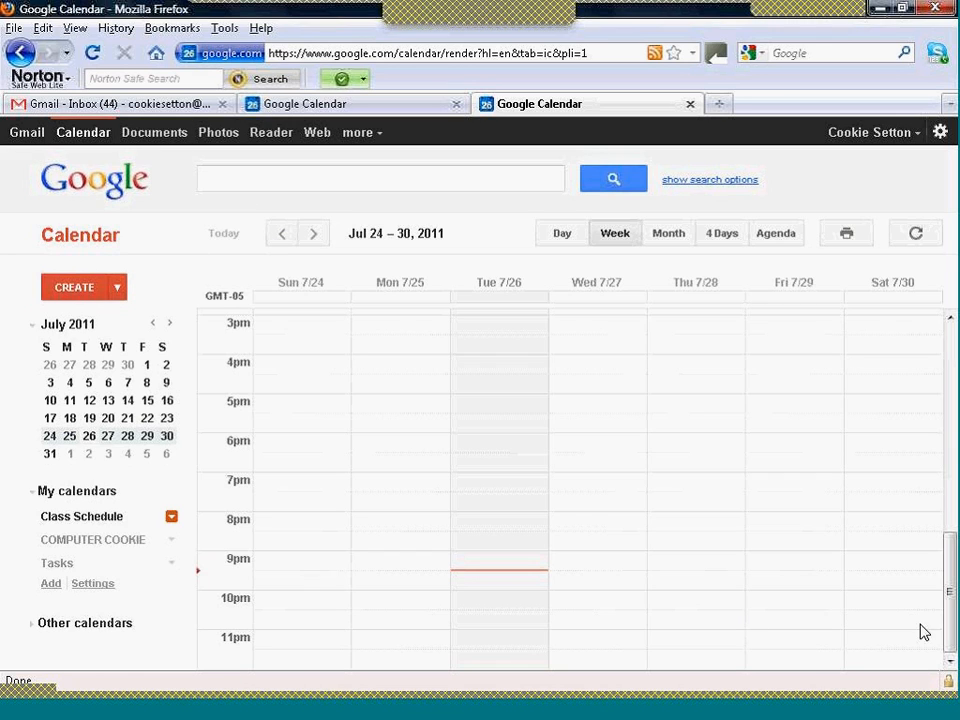
- Show the upcoming events as an agenda, and open the details of the COMPUTER COOKIE calendar in the calendar settings
{"action": "left_click_drag", "start_coordinate": [945, 615], "coordinate": [904, 274]}
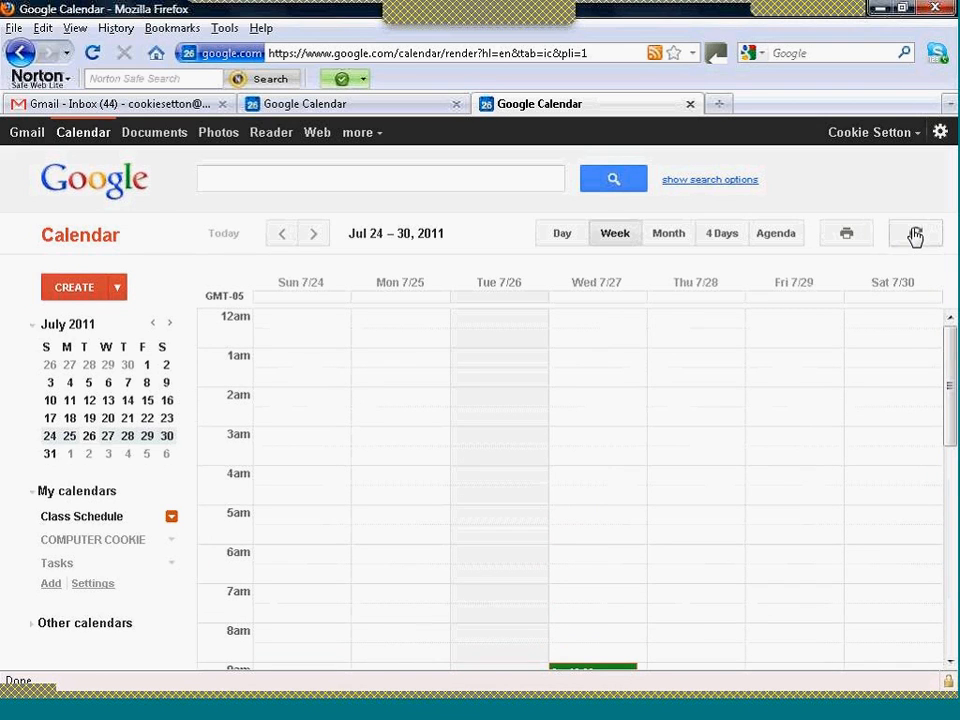
{"action": "left_click", "coordinate": [766, 236]}
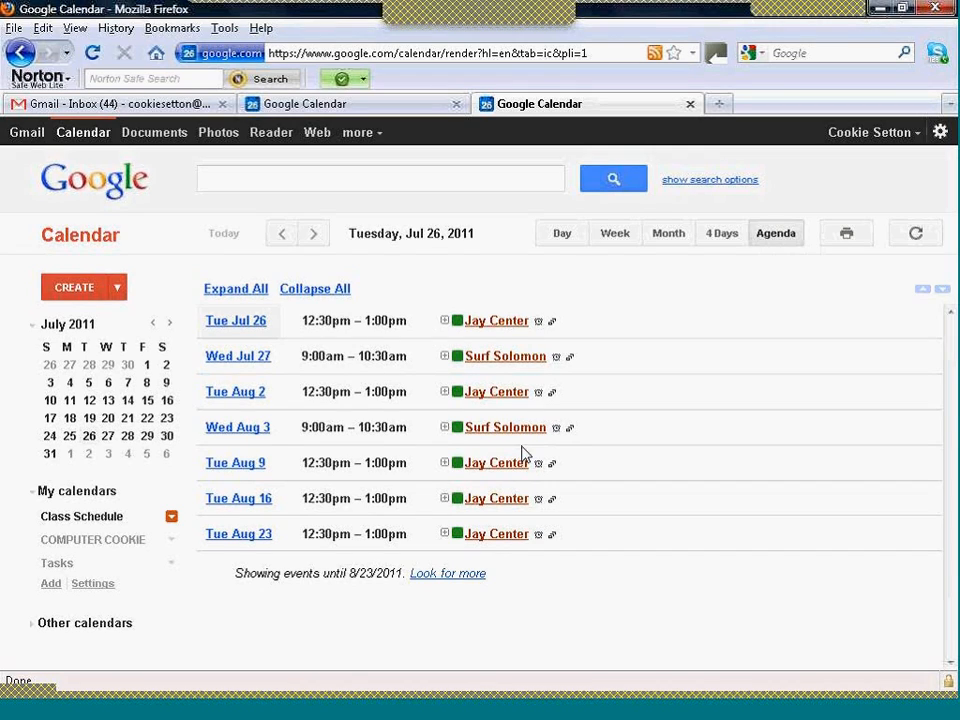
{"action": "left_click", "coordinate": [98, 589]}
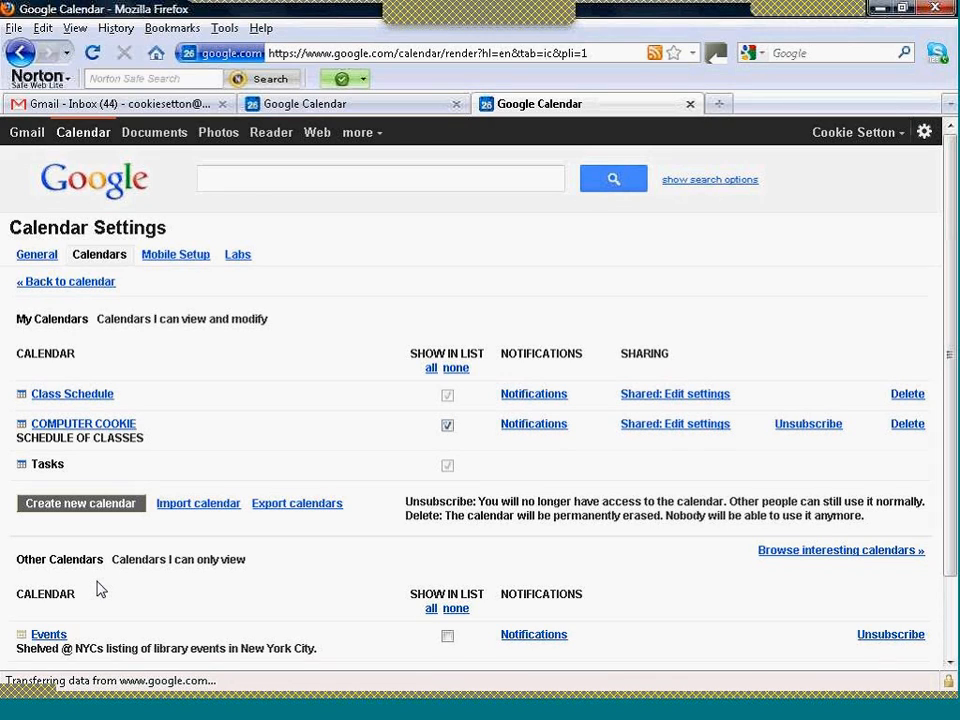
{"action": "left_click", "coordinate": [112, 428]}
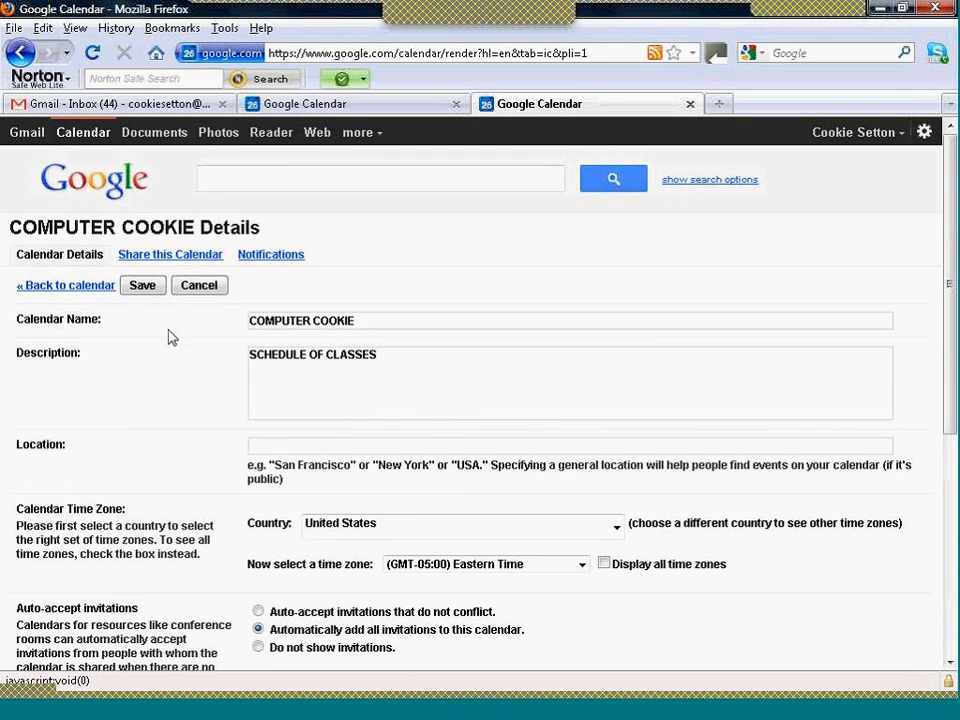
- Check the COMPUTER COOKIE calendar's sharing settings, and open the customization page for its embed code
{"action": "left_click", "coordinate": [166, 261]}
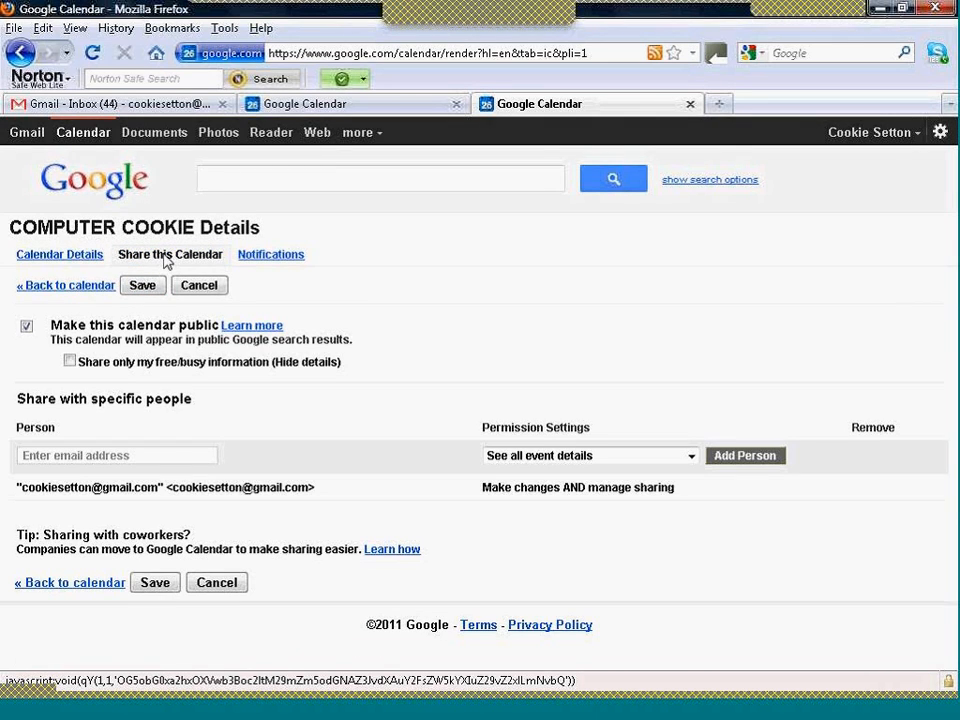
{"action": "left_click", "coordinate": [77, 260]}
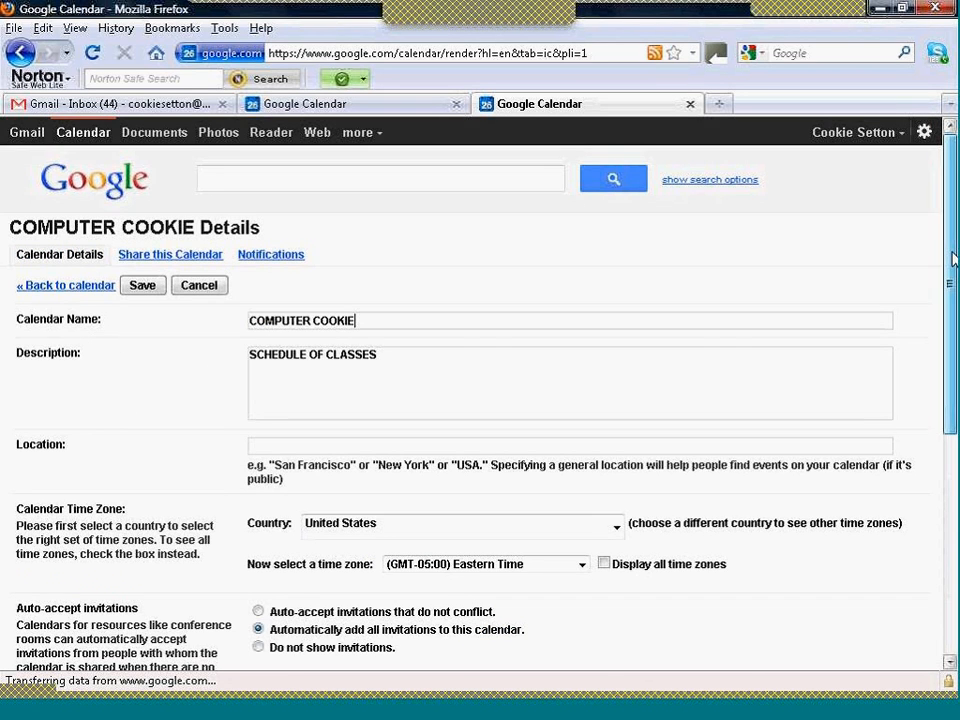
{"action": "scroll", "coordinate": [953, 259], "scroll_direction": "down", "scroll_amount": 6}
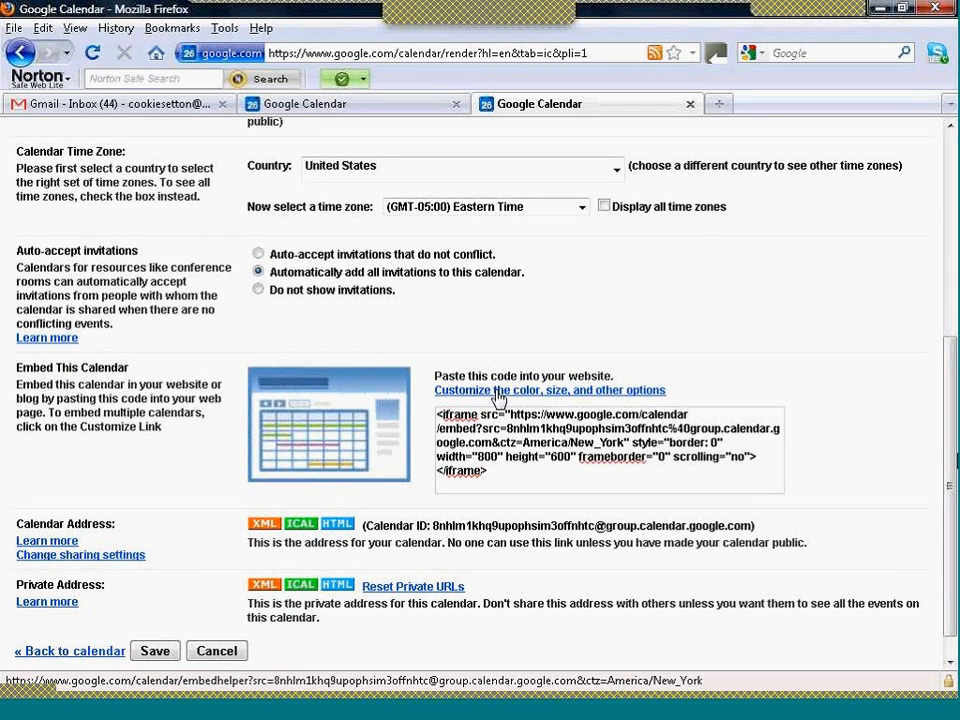
{"action": "left_click", "coordinate": [498, 391]}
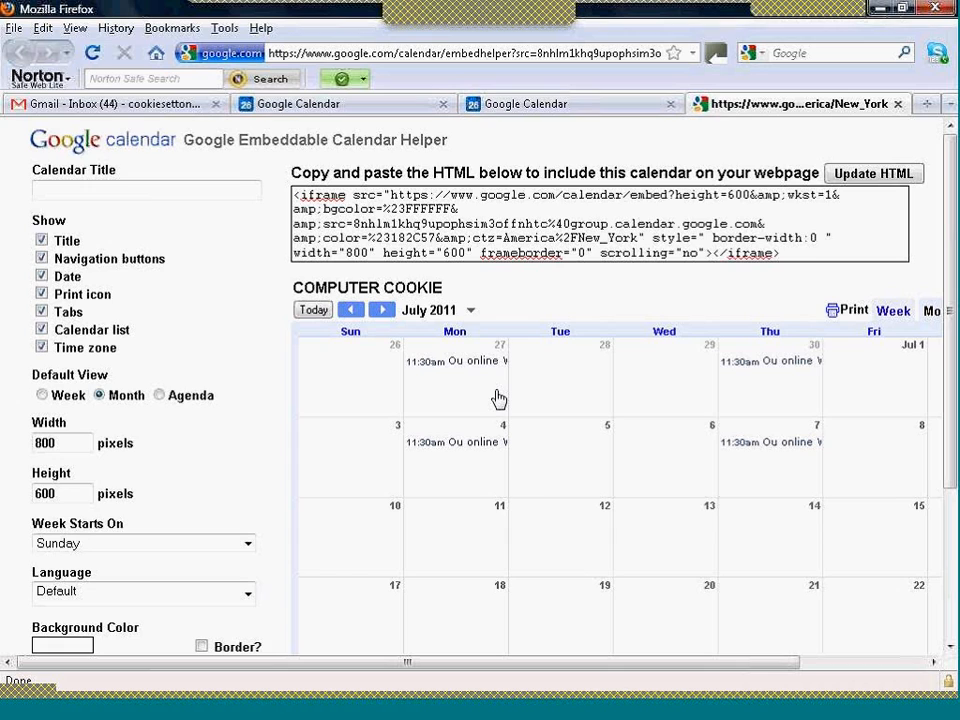
- Set the embedded calendar's default view to Agenda and its size to 178 pixels wide by 300 pixels high
{"action": "left_click", "coordinate": [159, 395]}
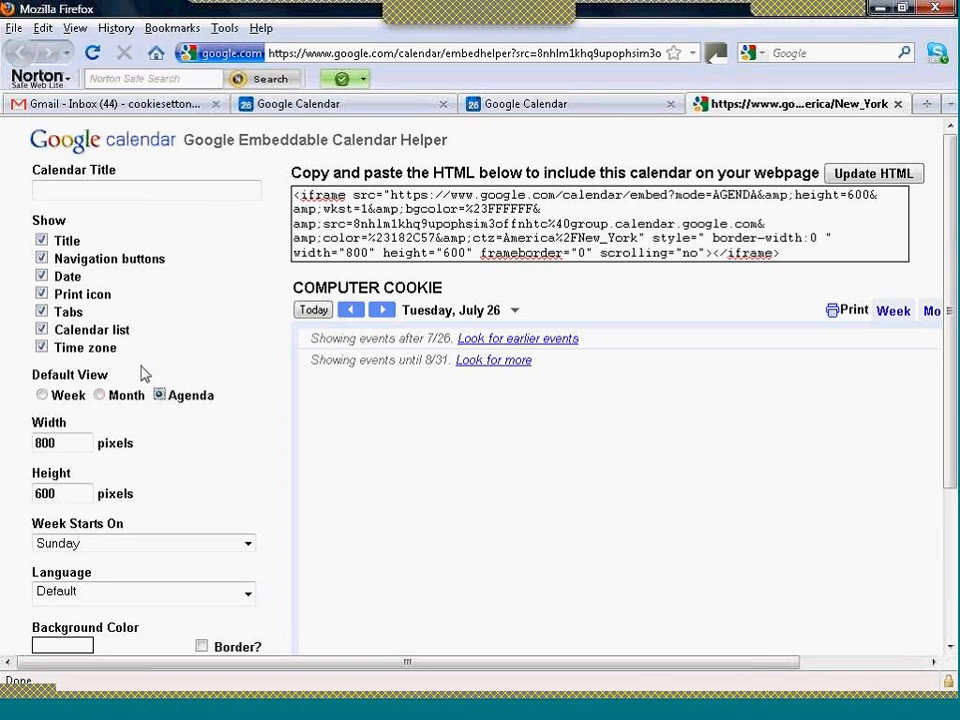
{"action": "left_click_drag", "start_coordinate": [57, 443], "coordinate": [22, 442]}
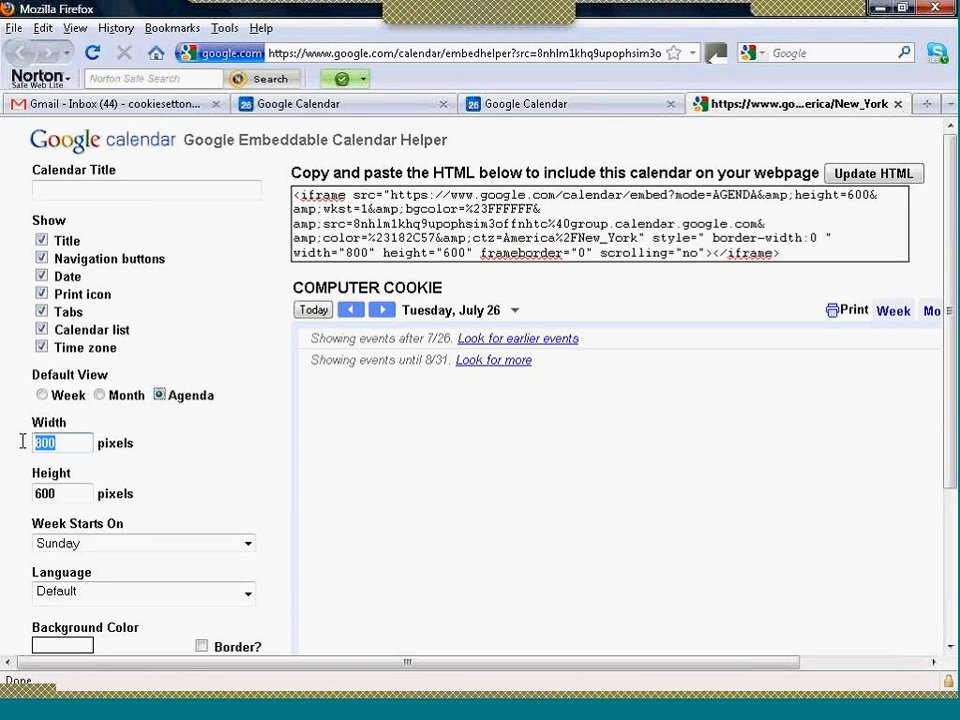
{"action": "type", "text": "178"}
{"action": "key", "text": "Tab"}
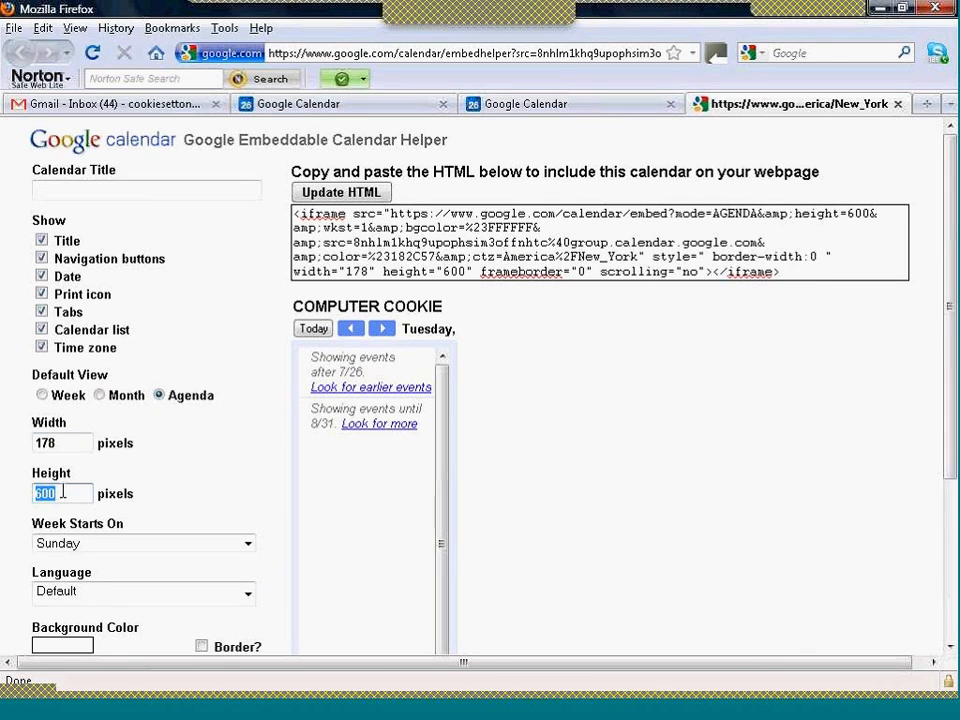
{"action": "type", "text": "300"}
{"action": "key", "text": "Tab"}
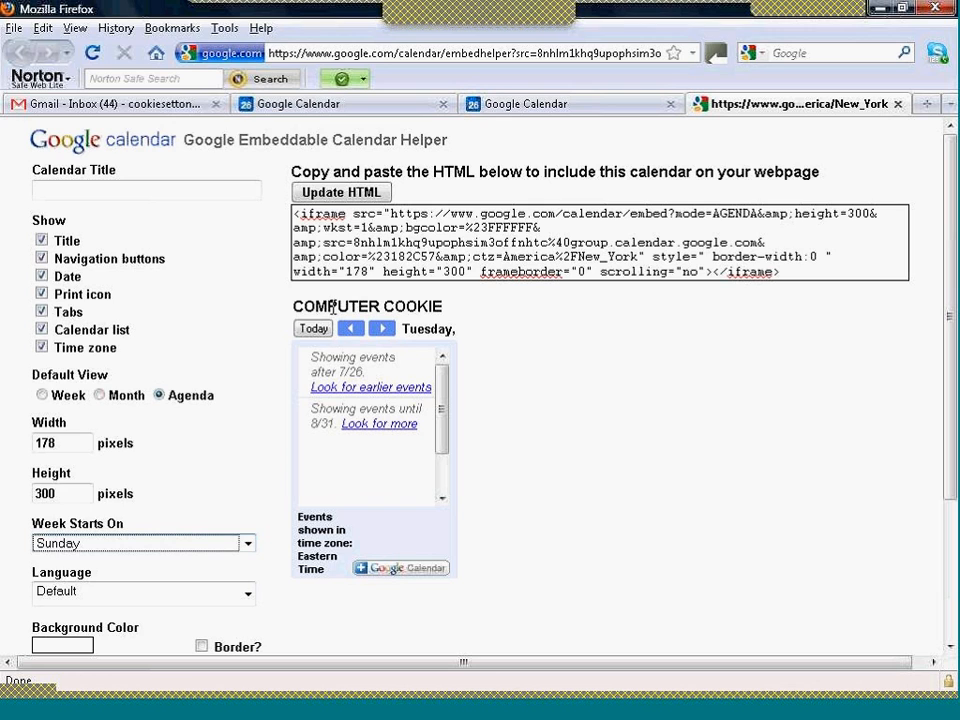
- Hide the title, print icon, tabs, calendar list and time zone in the embedded calendar, keeping the navigation buttons and date
{"action": "left_click", "coordinate": [41, 242]}
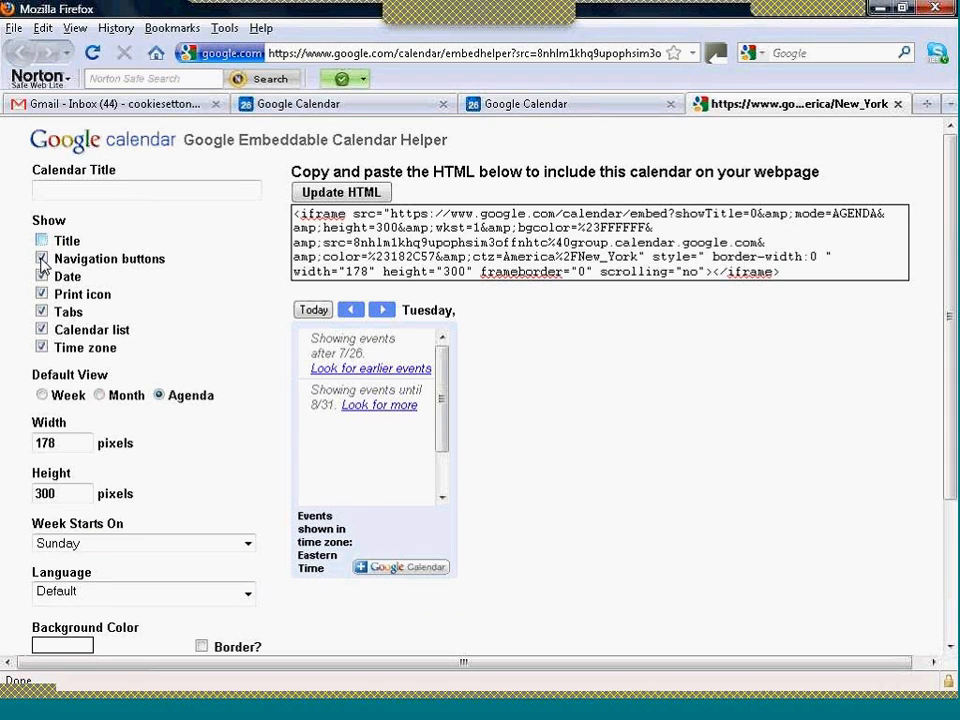
{"action": "left_click", "coordinate": [41, 259]}
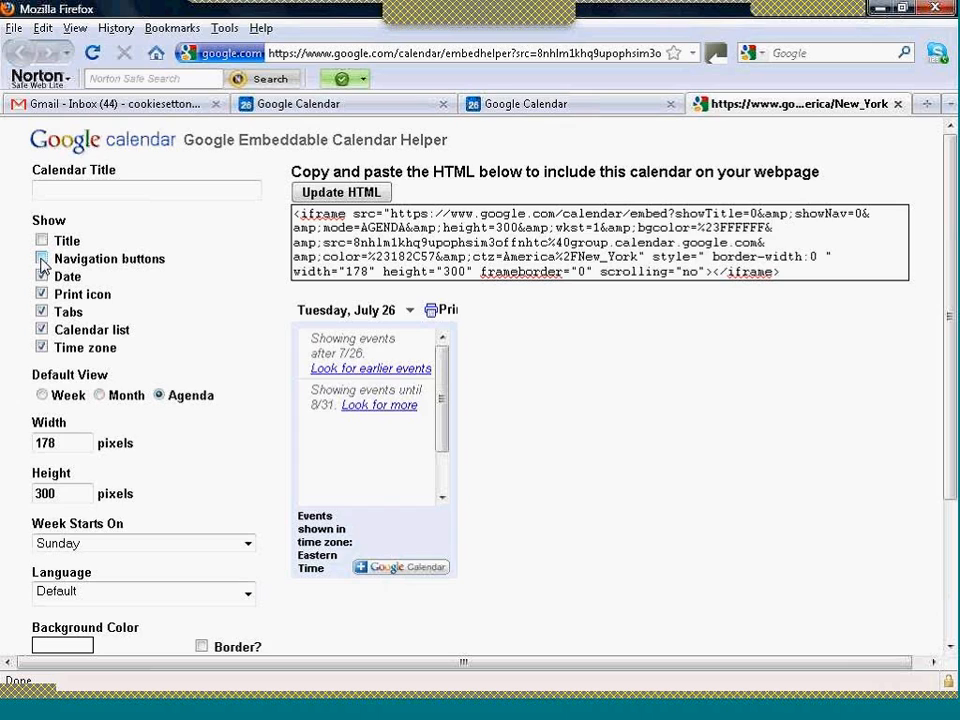
{"action": "left_click", "coordinate": [41, 259]}
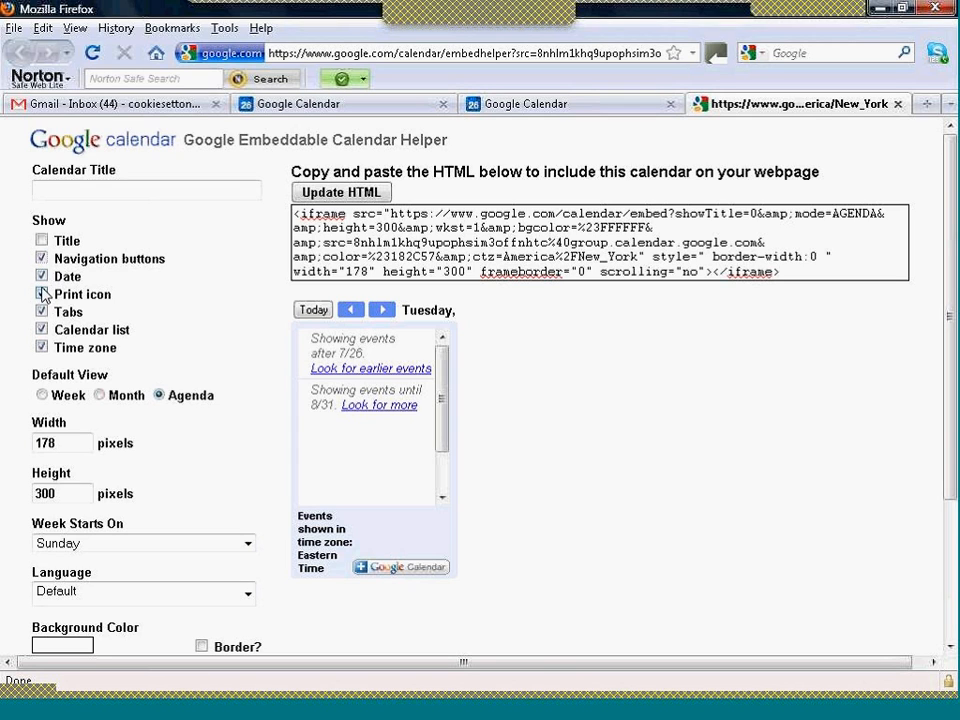
{"action": "left_click", "coordinate": [41, 294]}
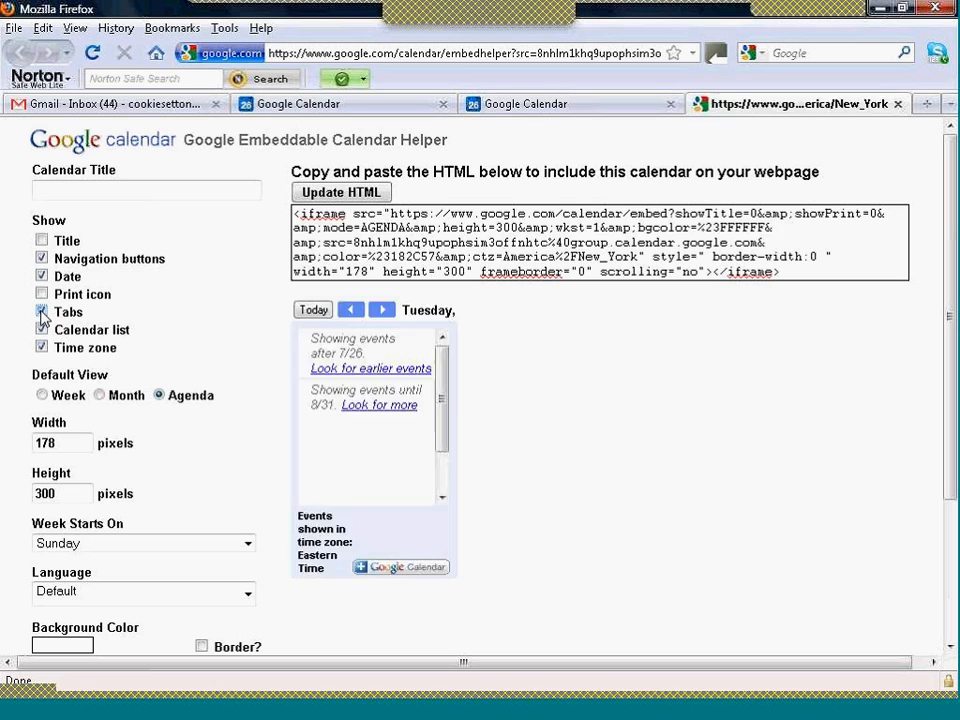
{"action": "left_click", "coordinate": [42, 313]}
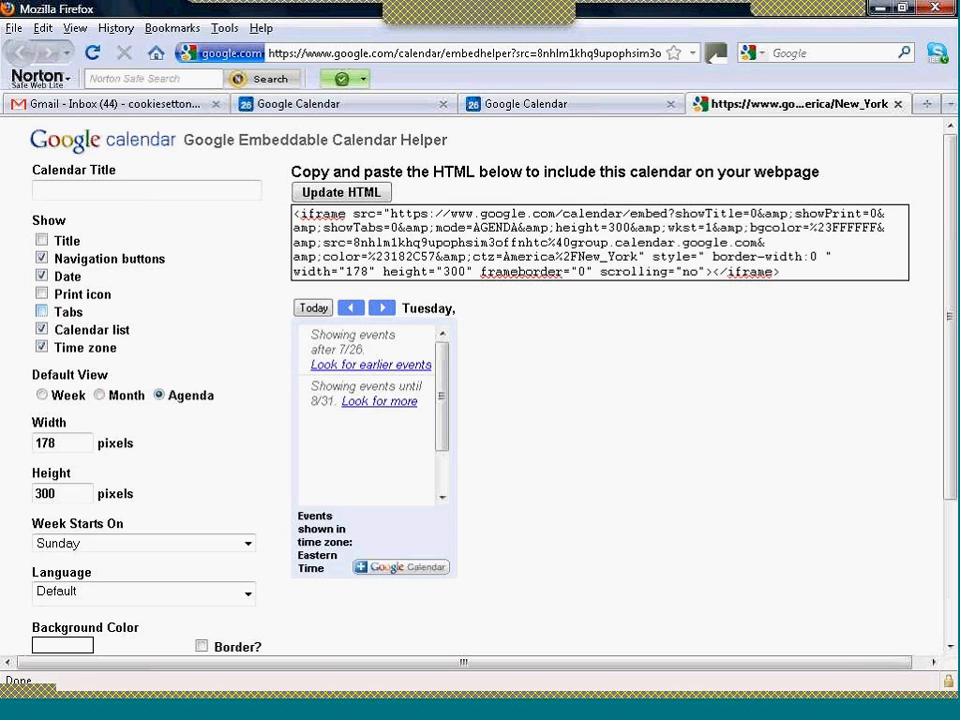
{"action": "left_click", "coordinate": [42, 331]}
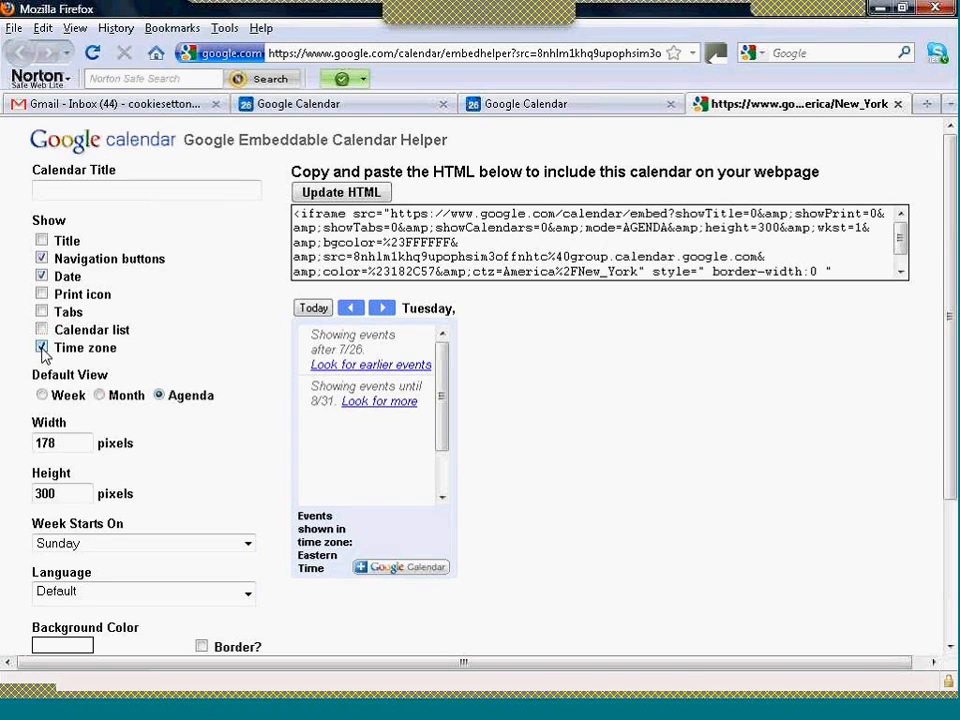
{"action": "left_click", "coordinate": [43, 349]}
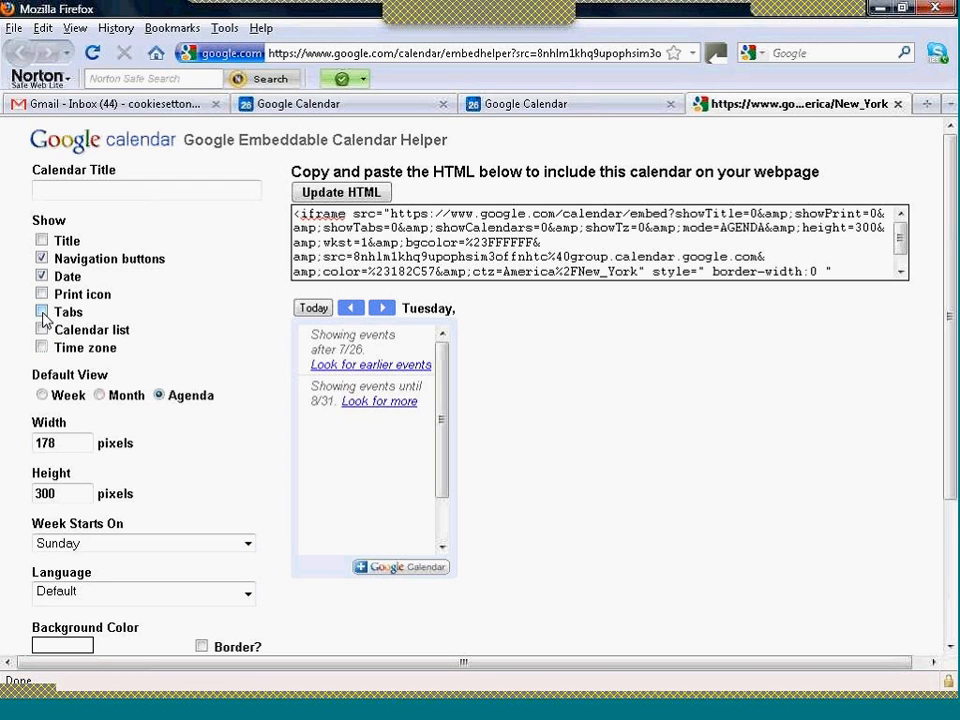
- Show the tabs and calendar list in the embedded calendar again, and update the embed HTML
{"action": "left_click", "coordinate": [42, 313]}
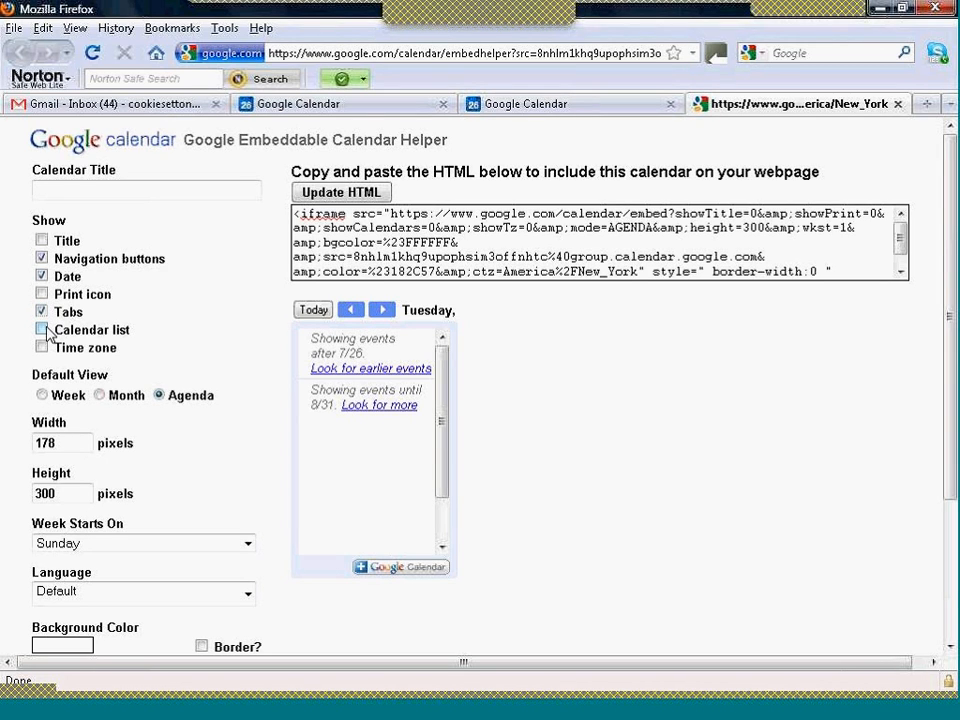
{"action": "left_click", "coordinate": [42, 330]}
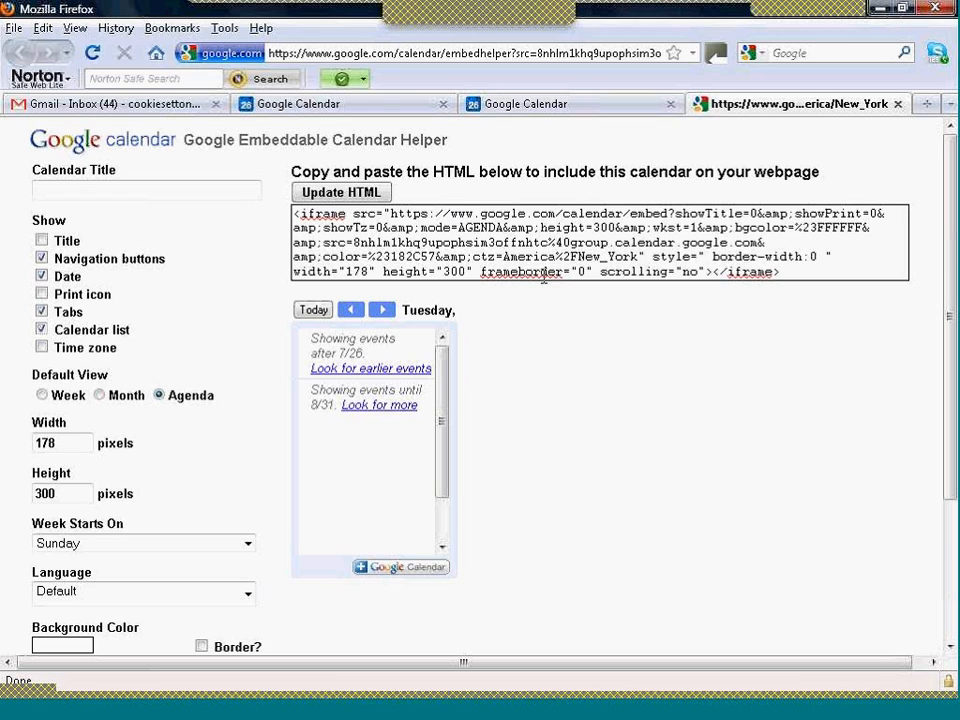
{"action": "left_click", "coordinate": [341, 196]}
- Copy the customized calendar embed code and paste it inside the "left" div in the code of index_div2.html in Dreamweaver
{"action": "left_click", "coordinate": [342, 216]}
{"action": "key", "text": "ctrl+c"}
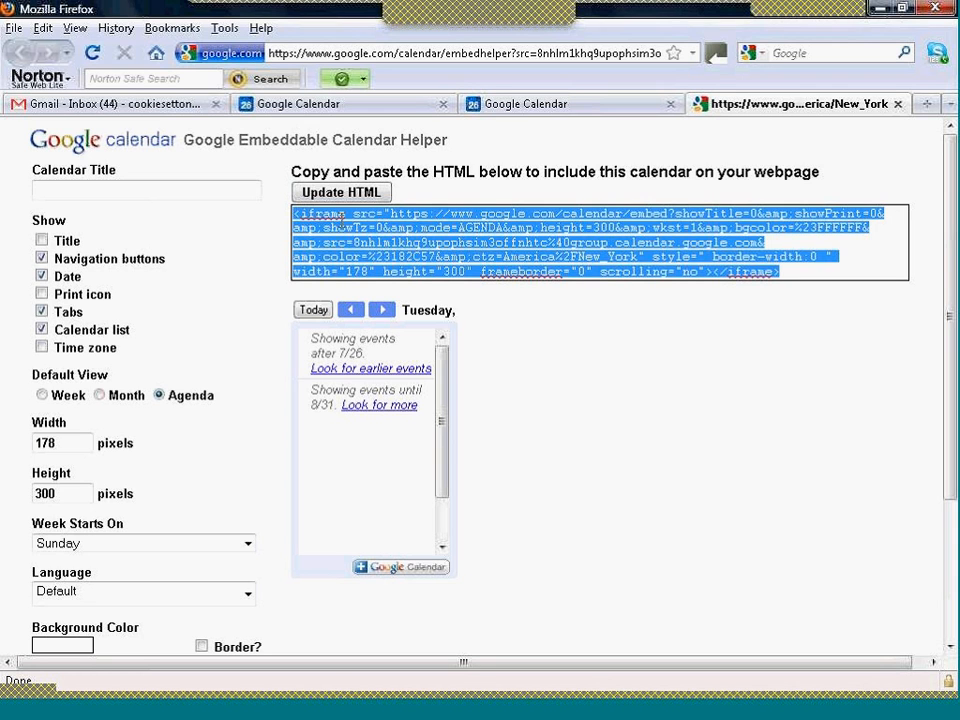
{"action": "left_click", "coordinate": [503, 711]}
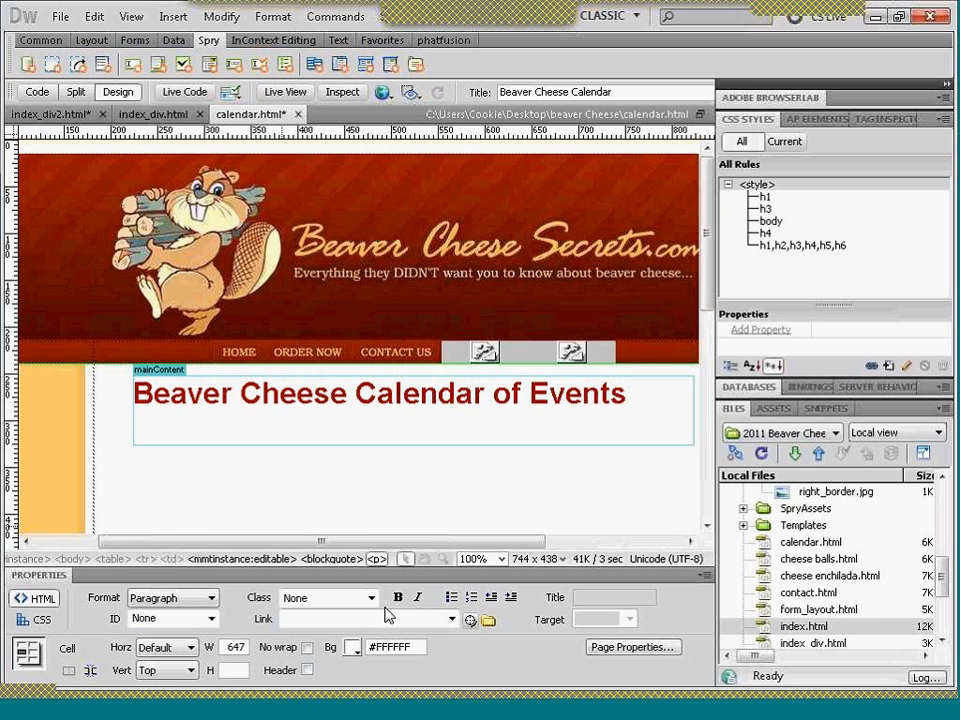
{"action": "left_click", "coordinate": [64, 116]}
{"action": "left_click", "coordinate": [105, 306]}
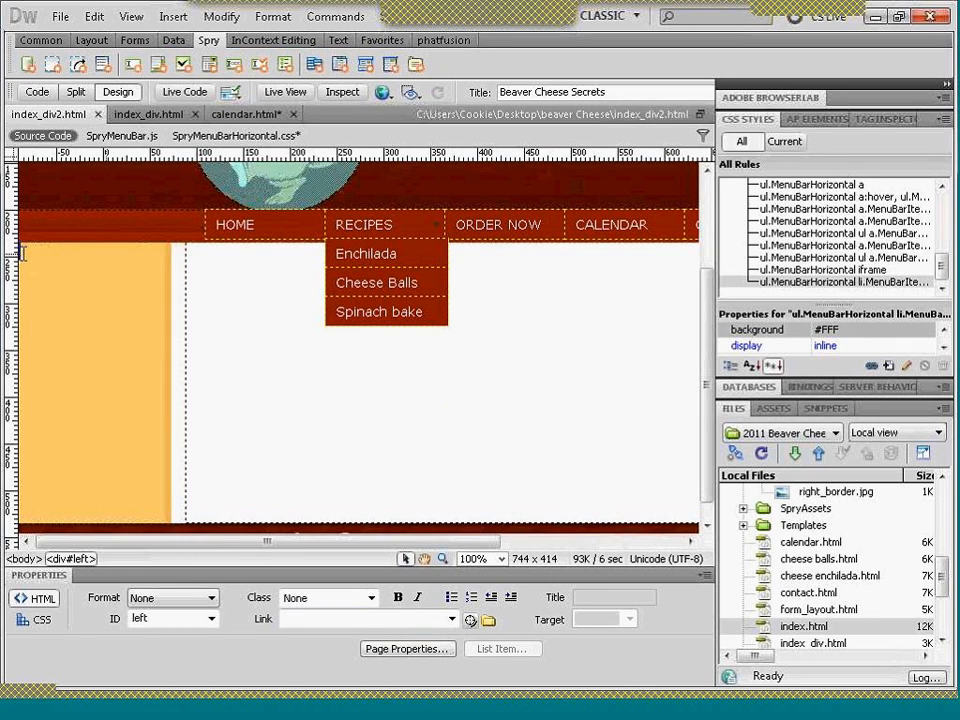
{"action": "left_click", "coordinate": [37, 92]}
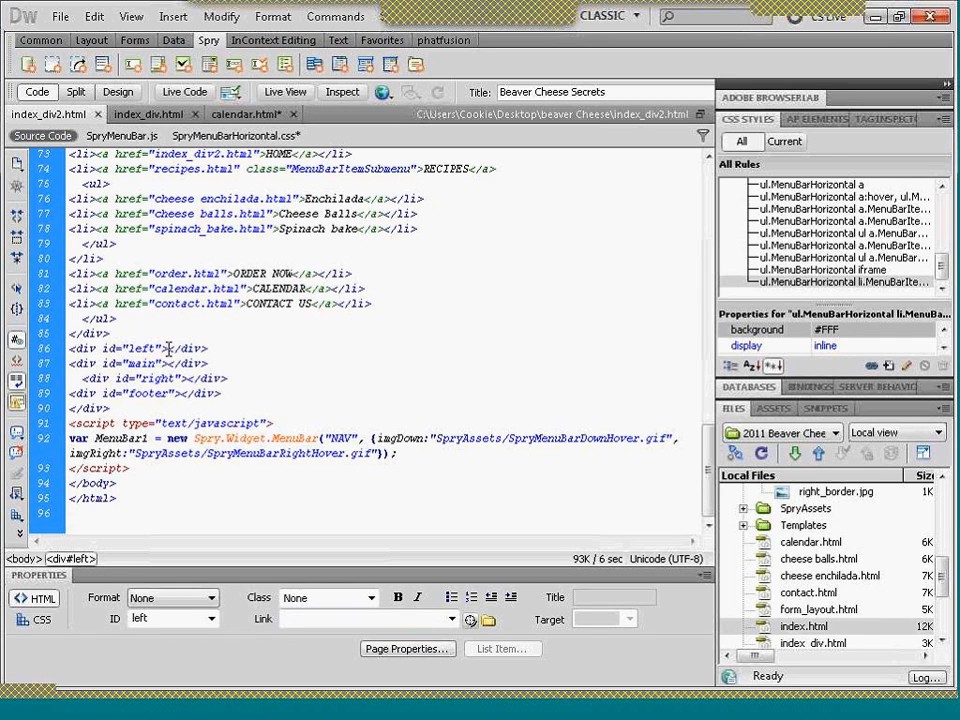
{"action": "key", "text": "ctrl+v"}
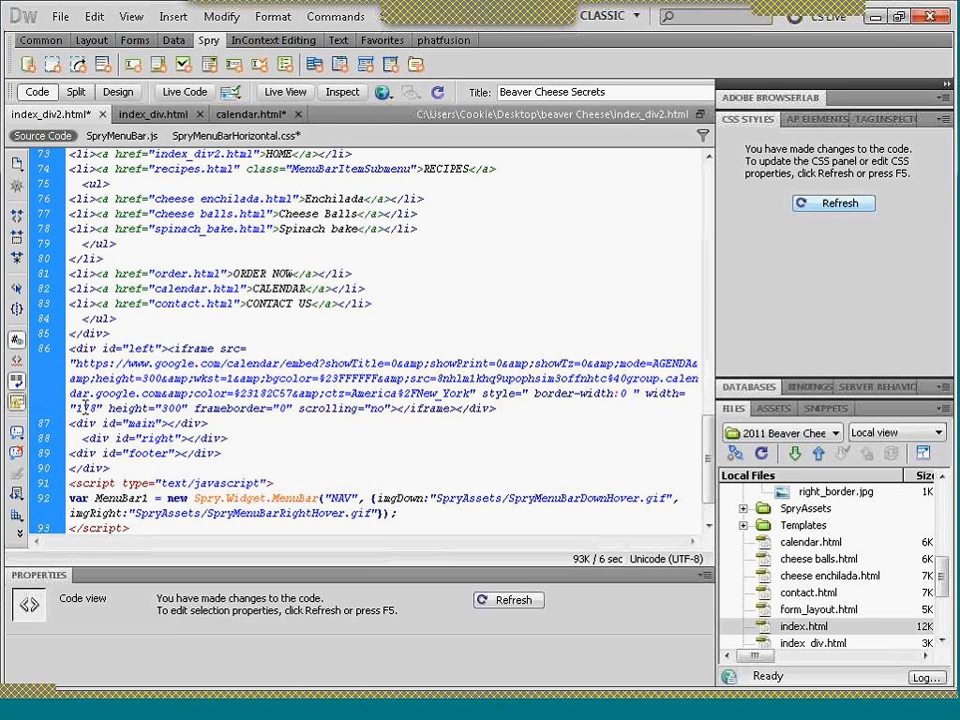
- Preview index_div2.html in Live View and check how the embedded agenda calendar fits in the left column
{"action": "left_click", "coordinate": [112, 94]}
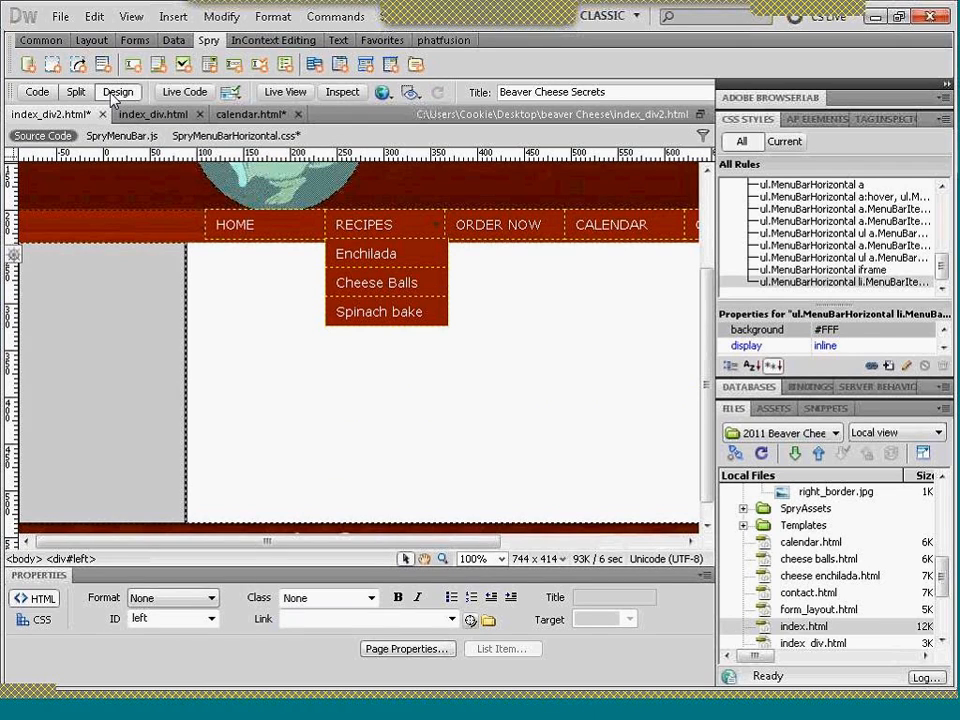
{"action": "left_click", "coordinate": [285, 92]}
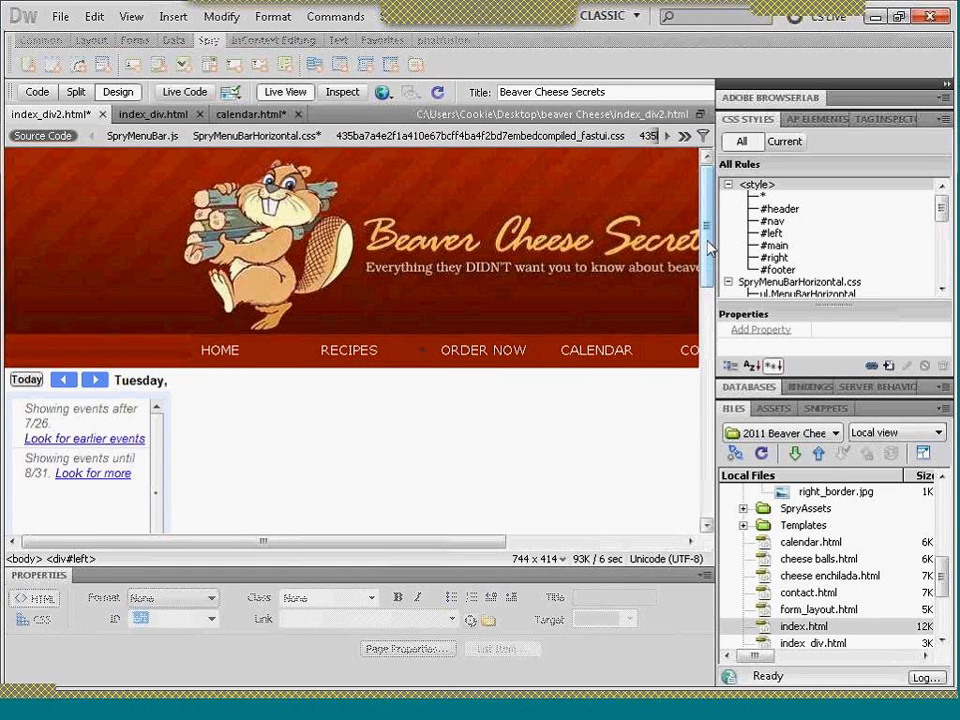
{"action": "scroll", "coordinate": [708, 320], "scroll_direction": "down", "scroll_amount": 1}
{"action": "scroll", "coordinate": [708, 320], "scroll_direction": "down", "scroll_amount": 3}
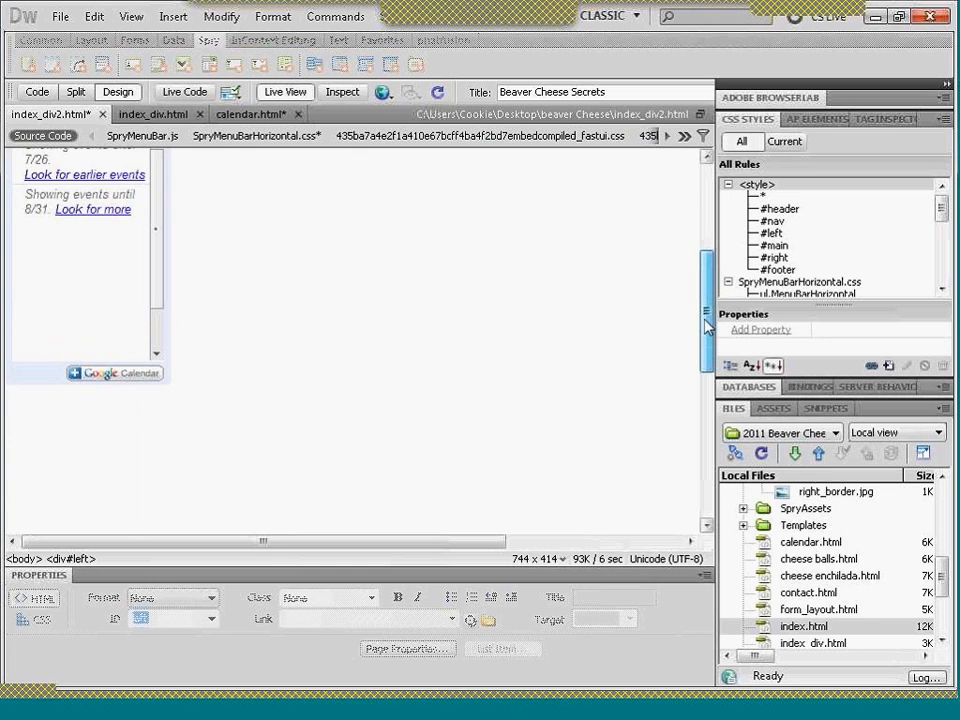
{"action": "left_click_drag", "start_coordinate": [705, 320], "coordinate": [698, 292]}
{"action": "scroll", "coordinate": [698, 292], "scroll_direction": "up", "scroll_amount": 1}
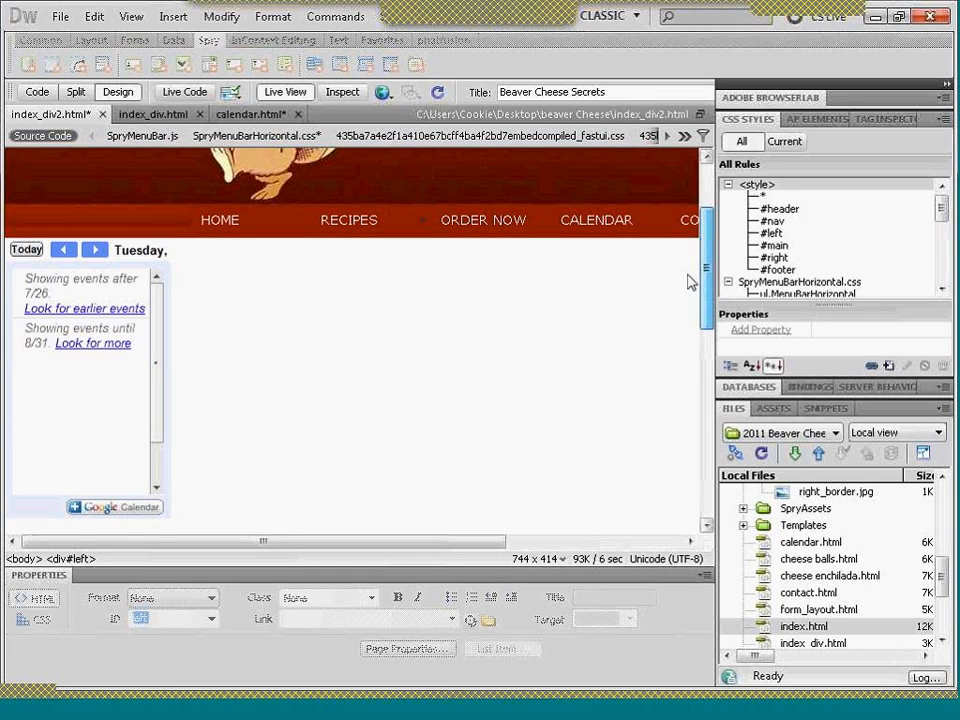
{"action": "scroll", "coordinate": [690, 281], "scroll_direction": "up", "scroll_amount": 1}
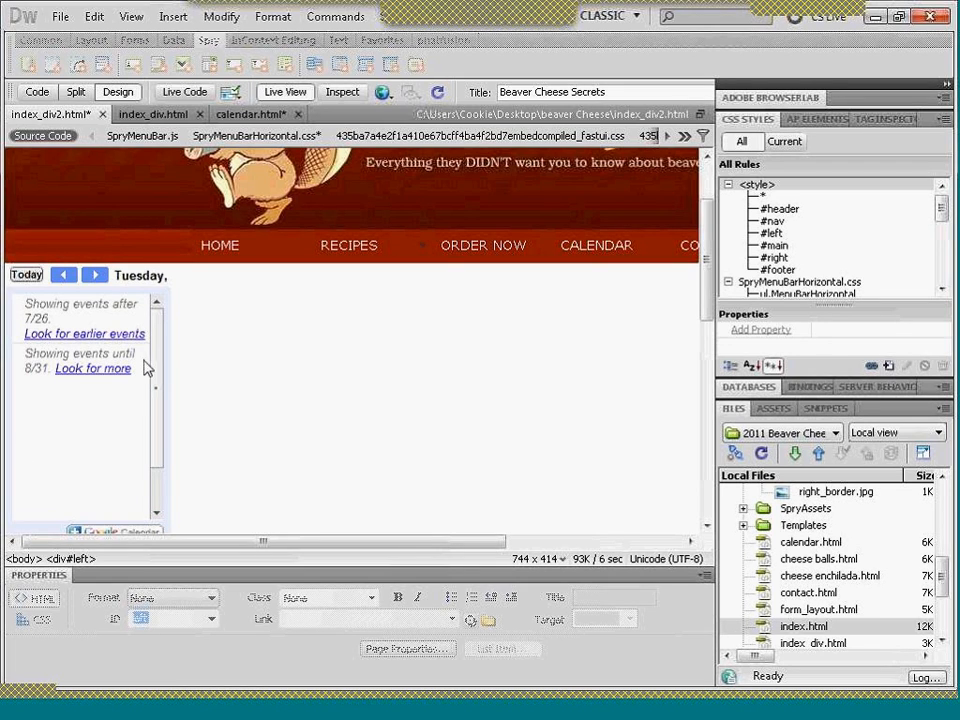
- Bring up calendar.html, then in Firefox set the embedded calendar's default view to Month and open its width for editing
{"action": "left_click", "coordinate": [238, 116]}
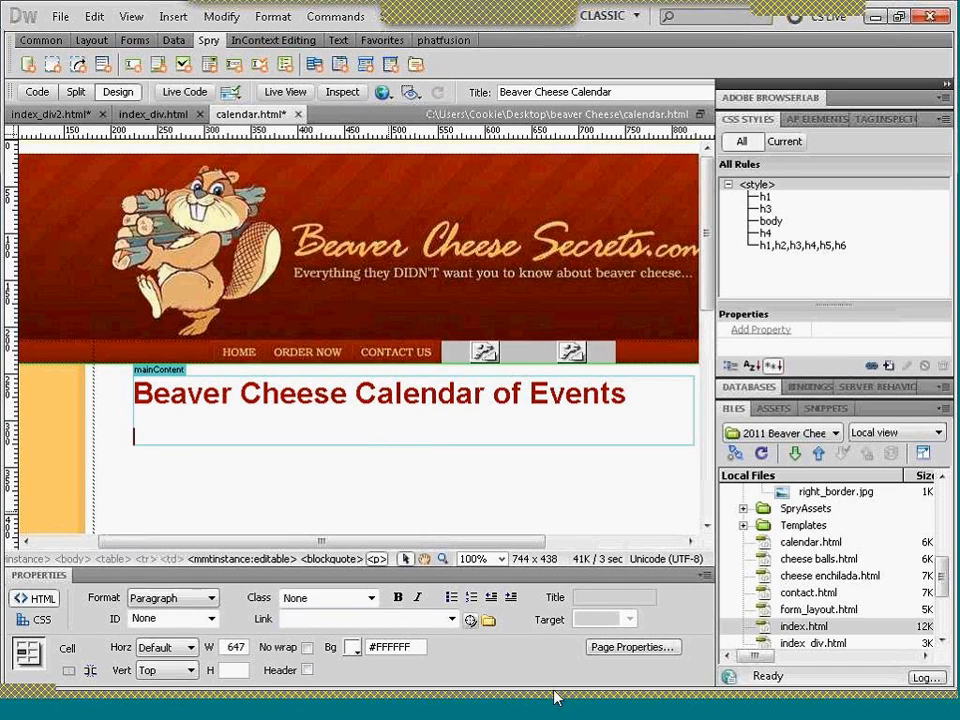
{"action": "left_click", "coordinate": [593, 714]}
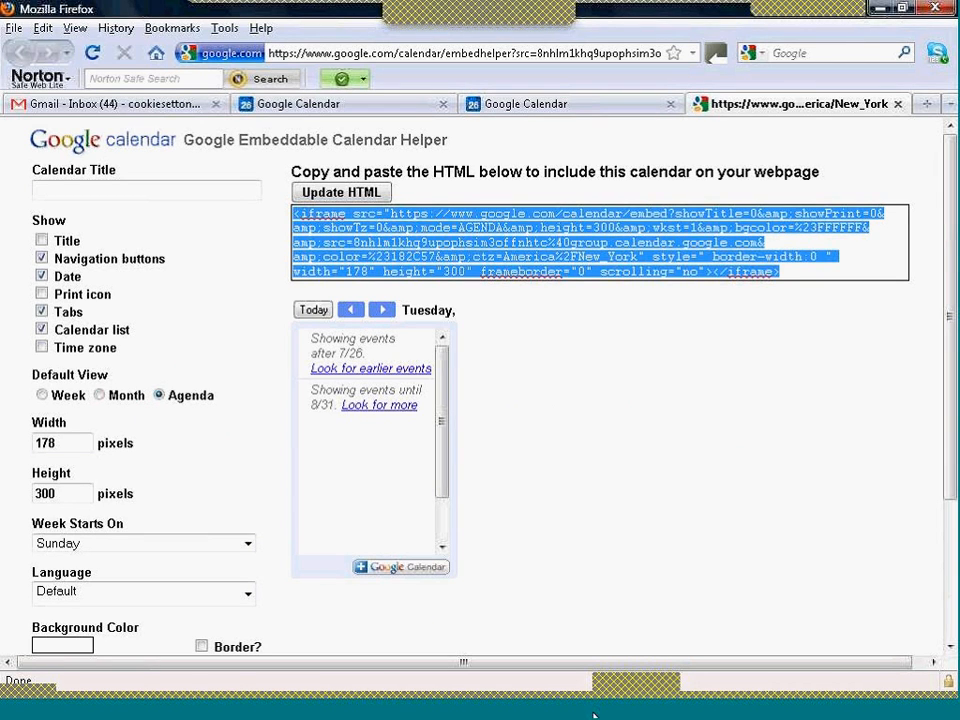
{"action": "left_click", "coordinate": [101, 397]}
{"action": "left_click", "coordinate": [64, 443]}
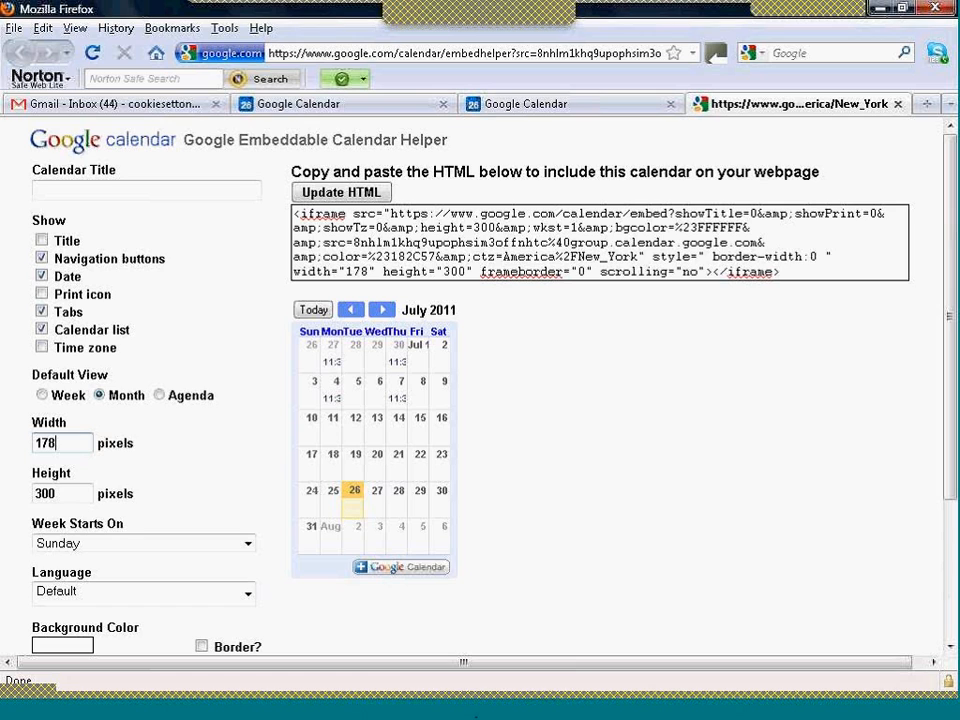
- Back in Dreamweaver, examine the styles, code and layout of calendar.html to find the width available in the mainContent region
{"action": "left_click", "coordinate": [476, 708]}
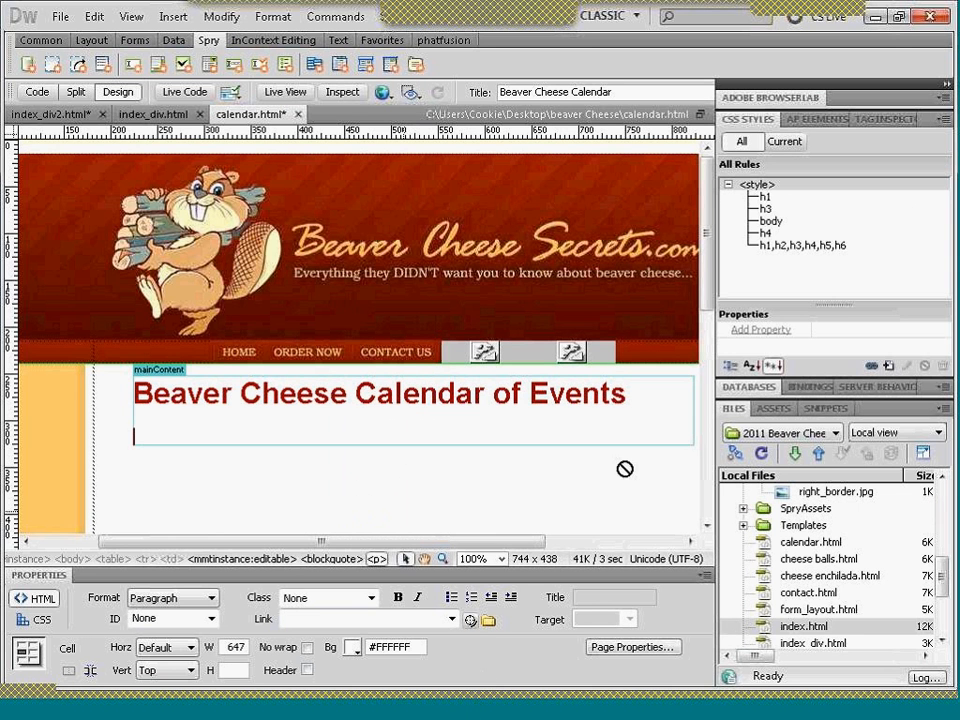
{"action": "left_click", "coordinate": [511, 393]}
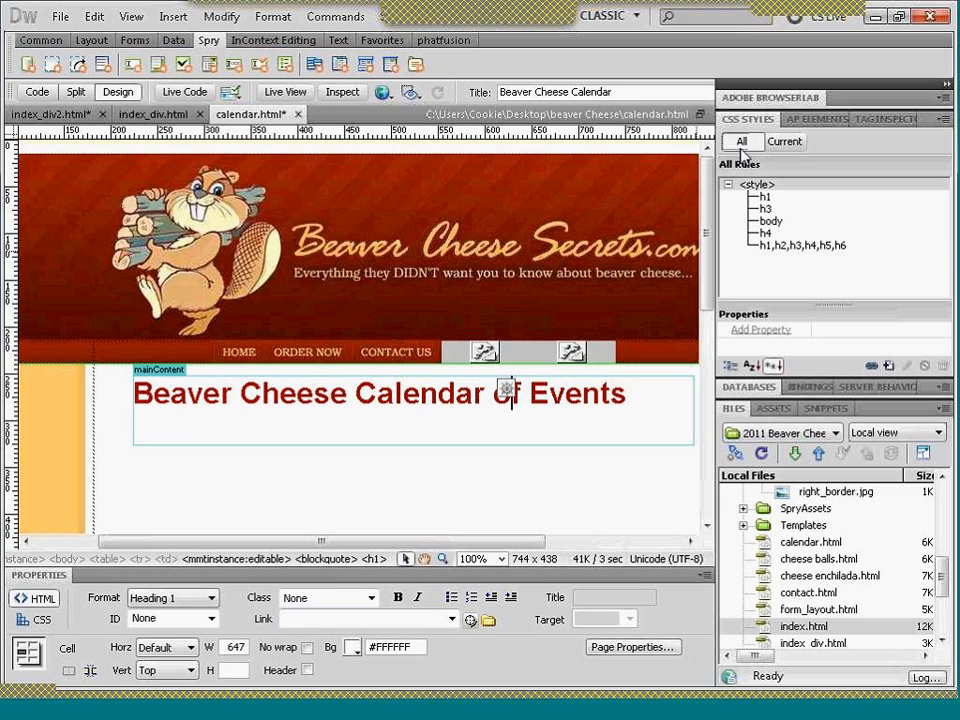
{"action": "left_click", "coordinate": [729, 186]}
{"action": "left_click", "coordinate": [729, 186]}
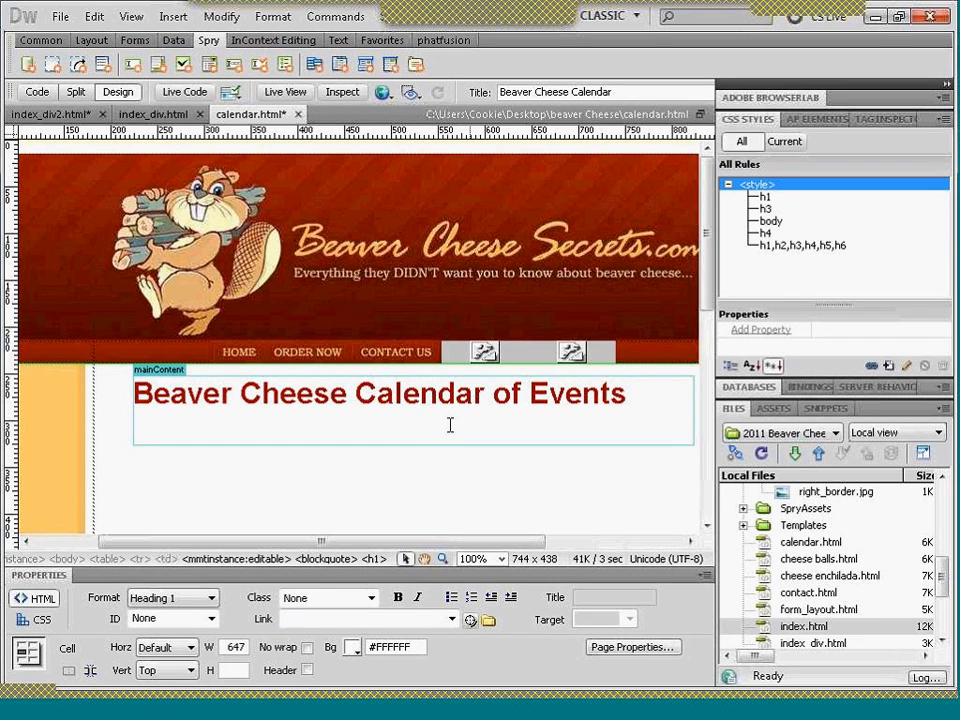
{"action": "left_click", "coordinate": [438, 393]}
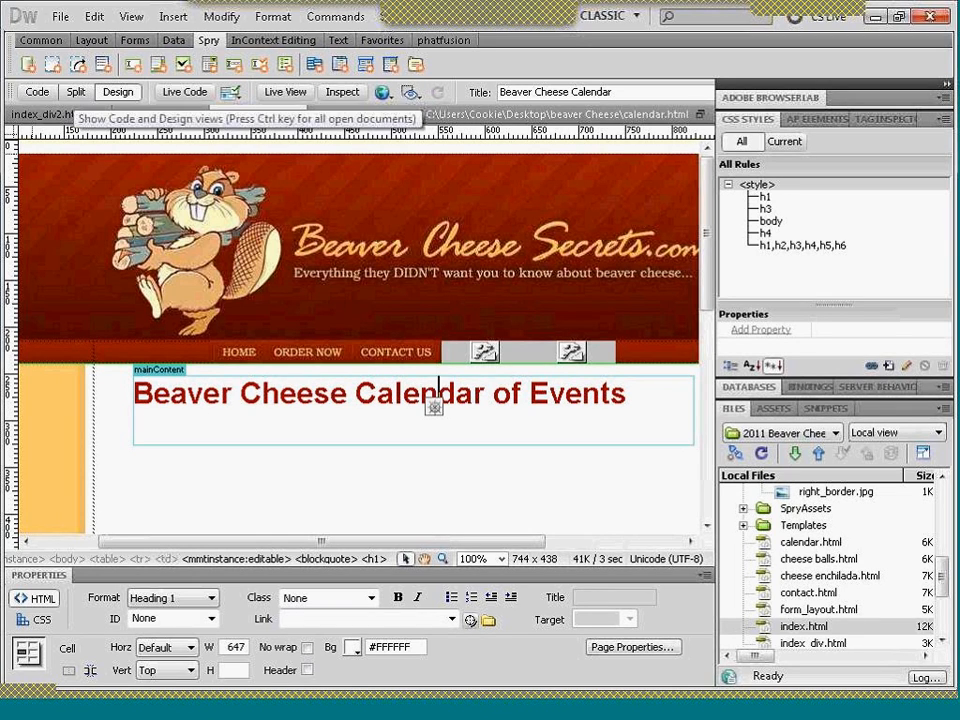
{"action": "left_click", "coordinate": [76, 92]}
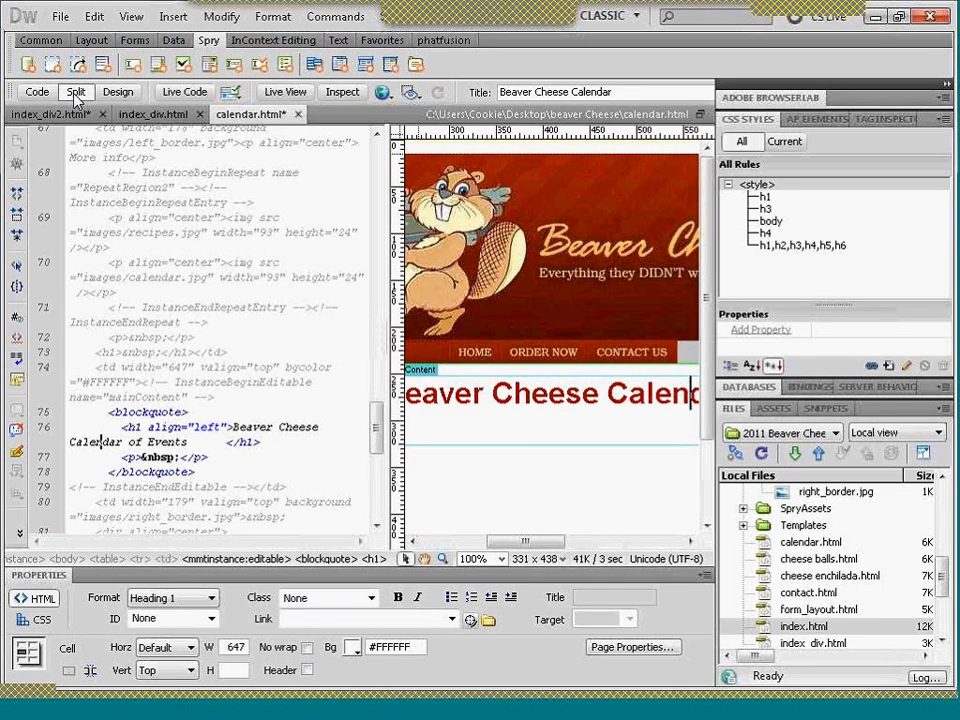
{"action": "left_click_drag", "start_coordinate": [377, 420], "coordinate": [377, 353]}
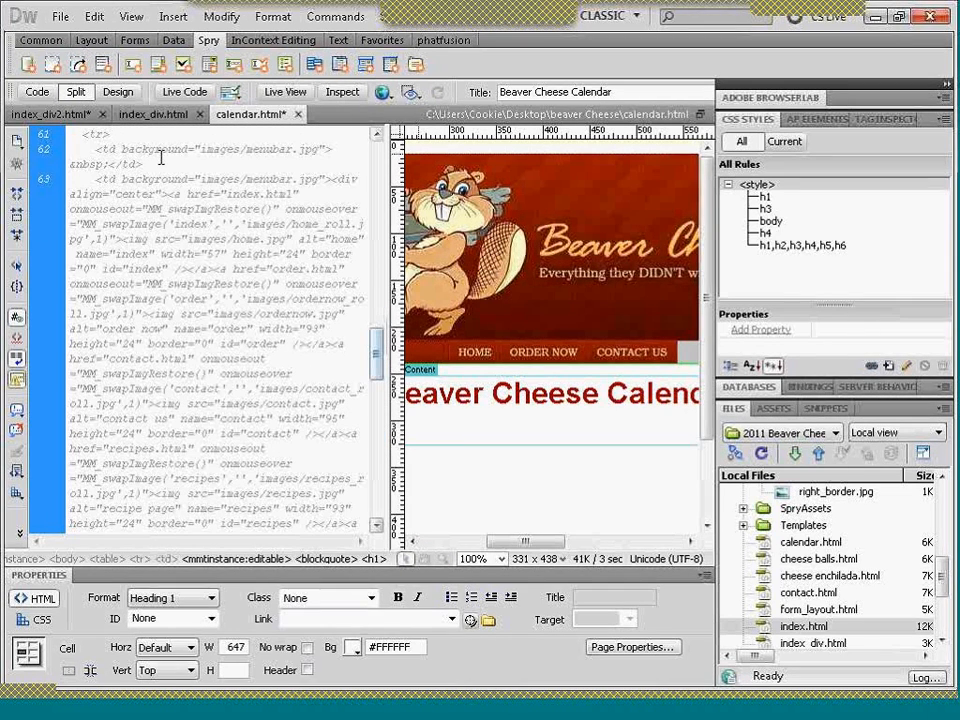
{"action": "left_click", "coordinate": [117, 91]}
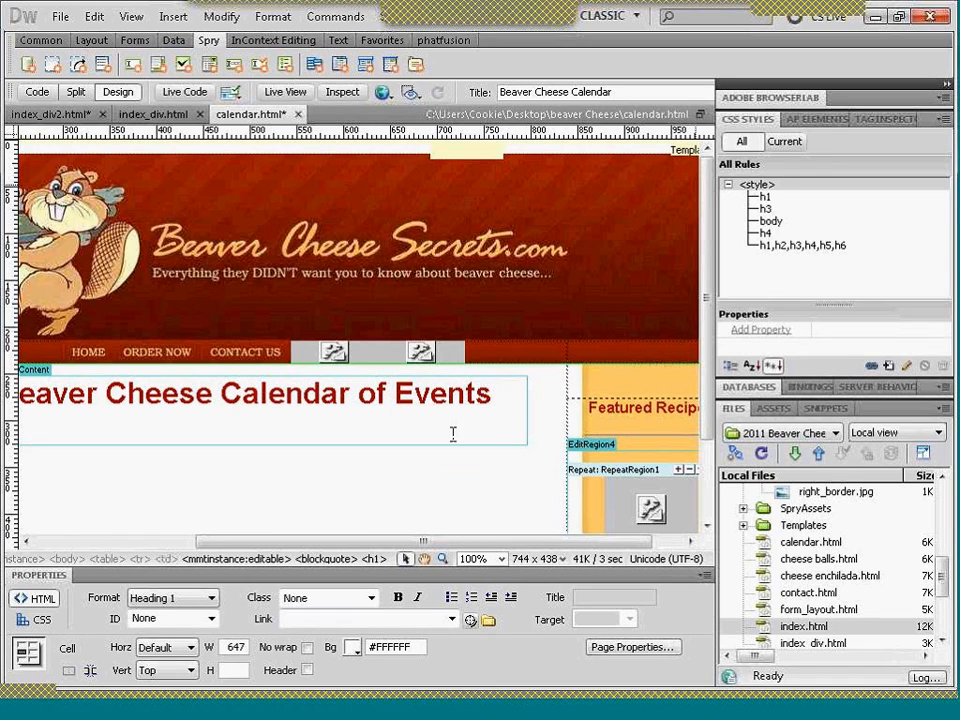
{"action": "left_click_drag", "start_coordinate": [422, 541], "coordinate": [363, 541]}
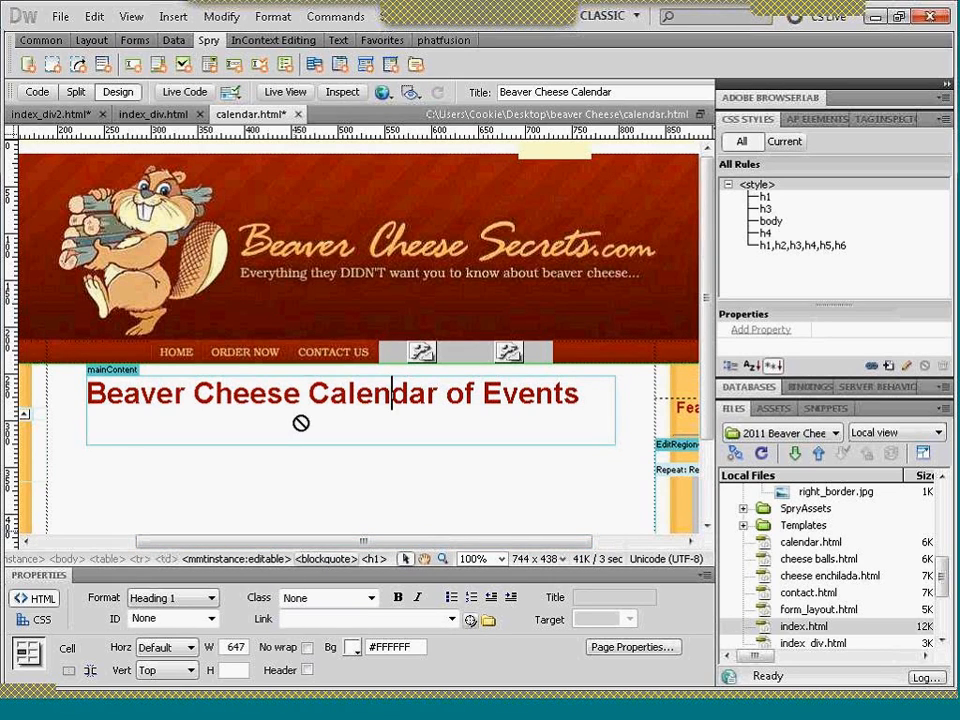
{"action": "left_click", "coordinate": [296, 476]}
{"action": "left_click", "coordinate": [287, 400]}
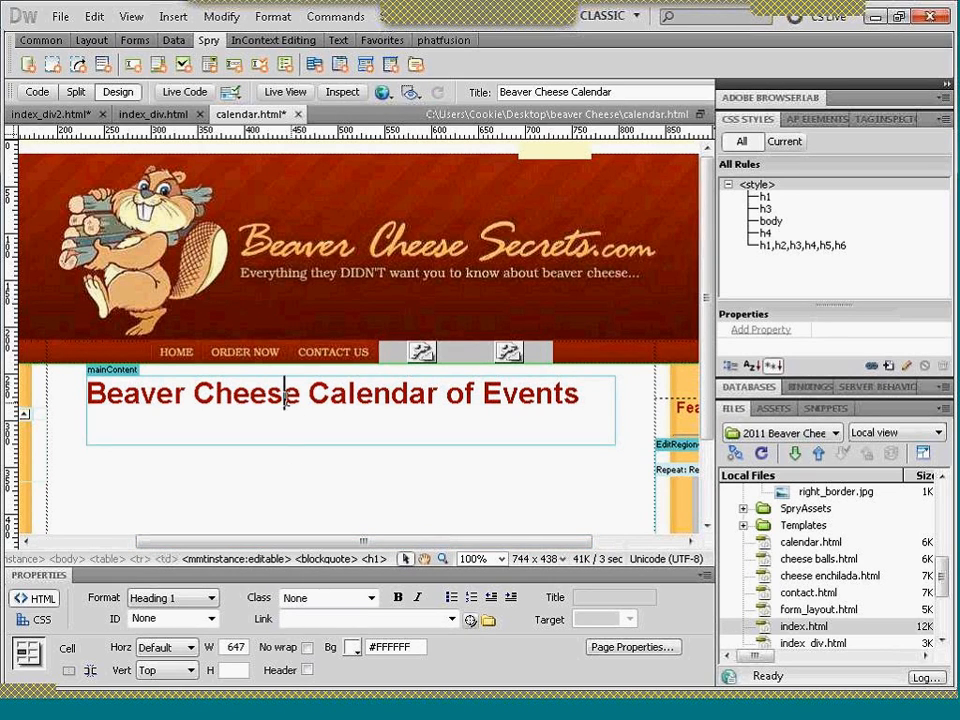
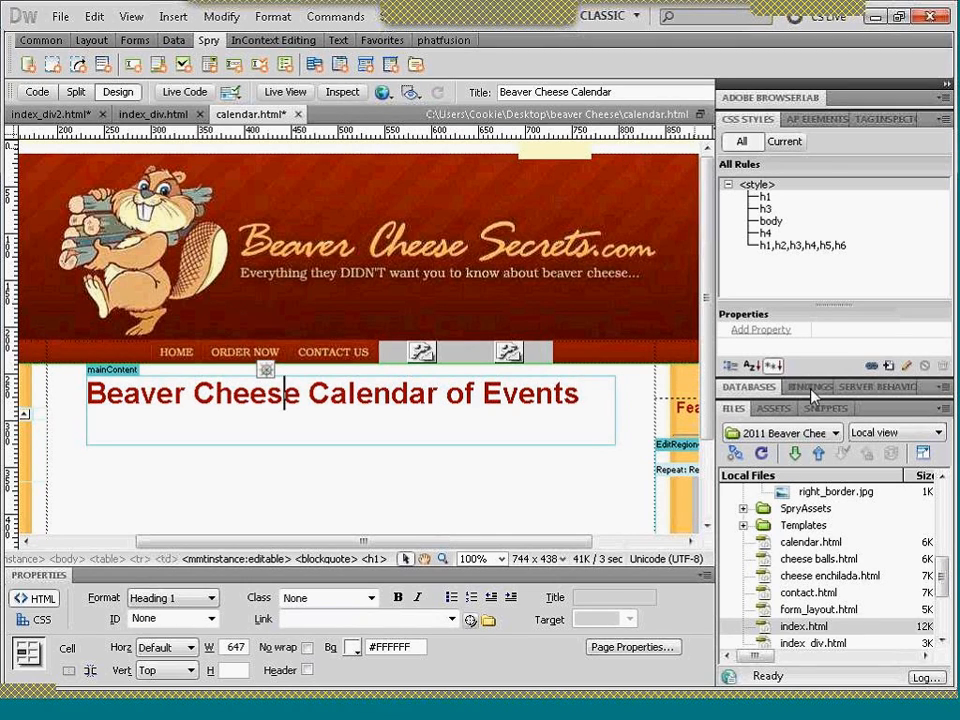
- In Firefox, set the embedded calendar's width and height to 600 pixels each and keep its title hidden
{"action": "left_click", "coordinate": [652, 714]}
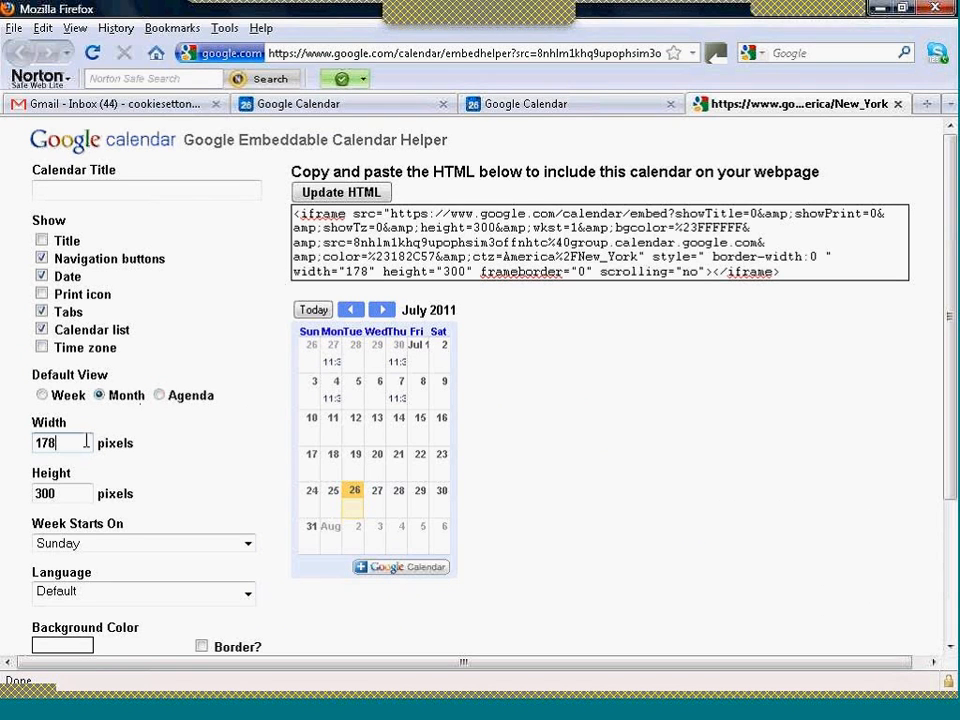
{"action": "left_click_drag", "start_coordinate": [86, 440], "coordinate": [34, 440]}
{"action": "type", "text": "600"}
{"action": "key", "text": "Tab"}
{"action": "type", "text": "600"}
{"action": "key", "text": "Tab"}
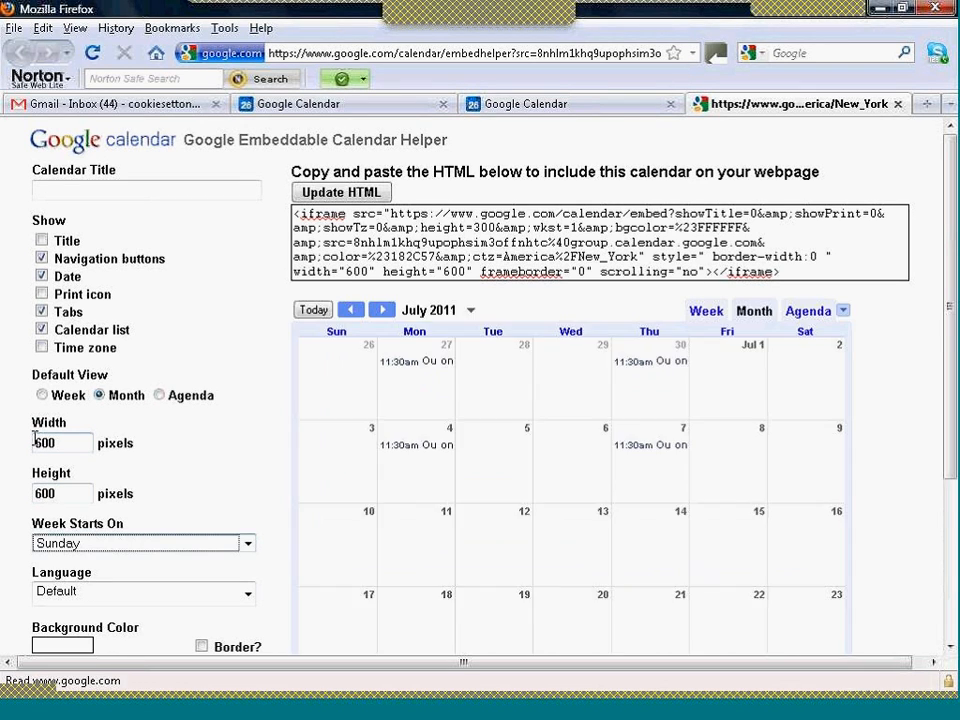
{"action": "left_click", "coordinate": [42, 241]}
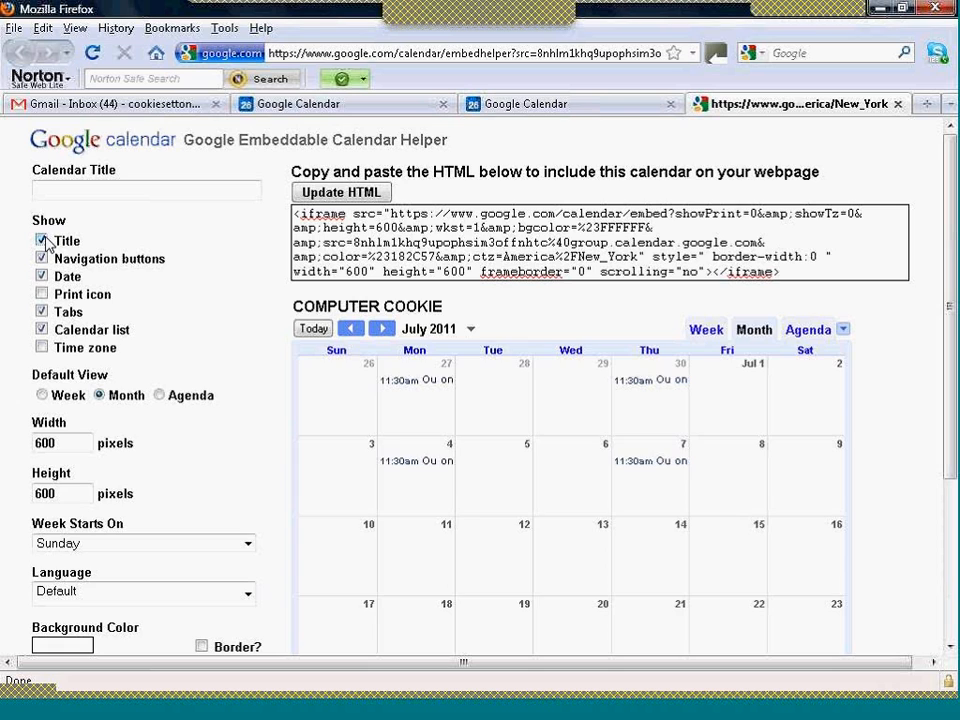
{"action": "left_click", "coordinate": [42, 241]}
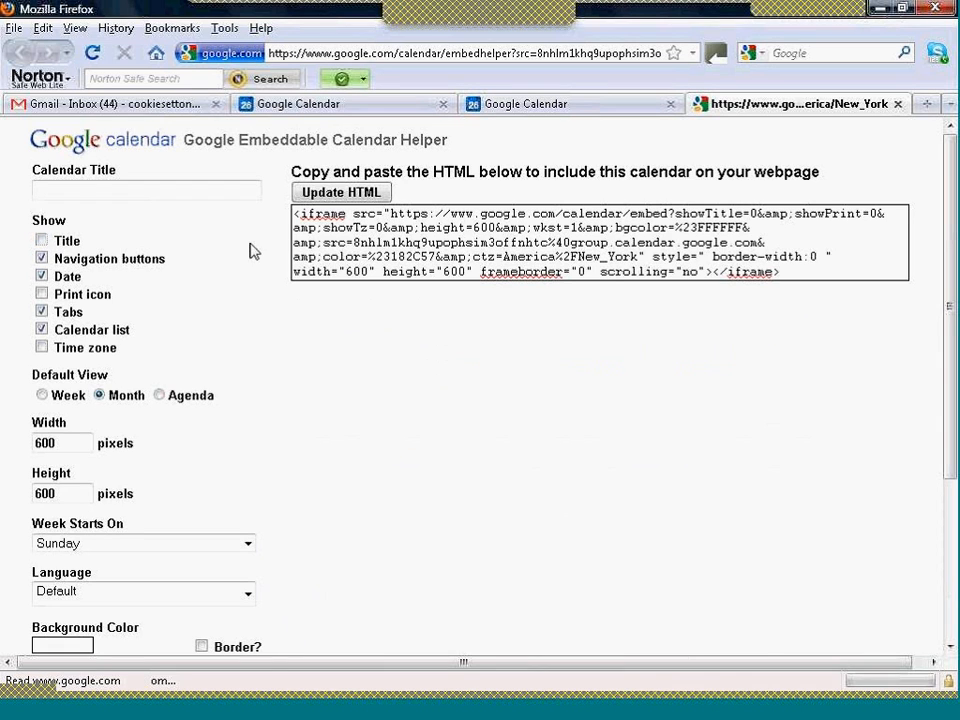
- Copy the calendar embed code and paste it into a new paragraph below the "Beaver Cheese Calendar of Events" heading in calendar.html in Dreamweaver
{"action": "left_click", "coordinate": [338, 213]}
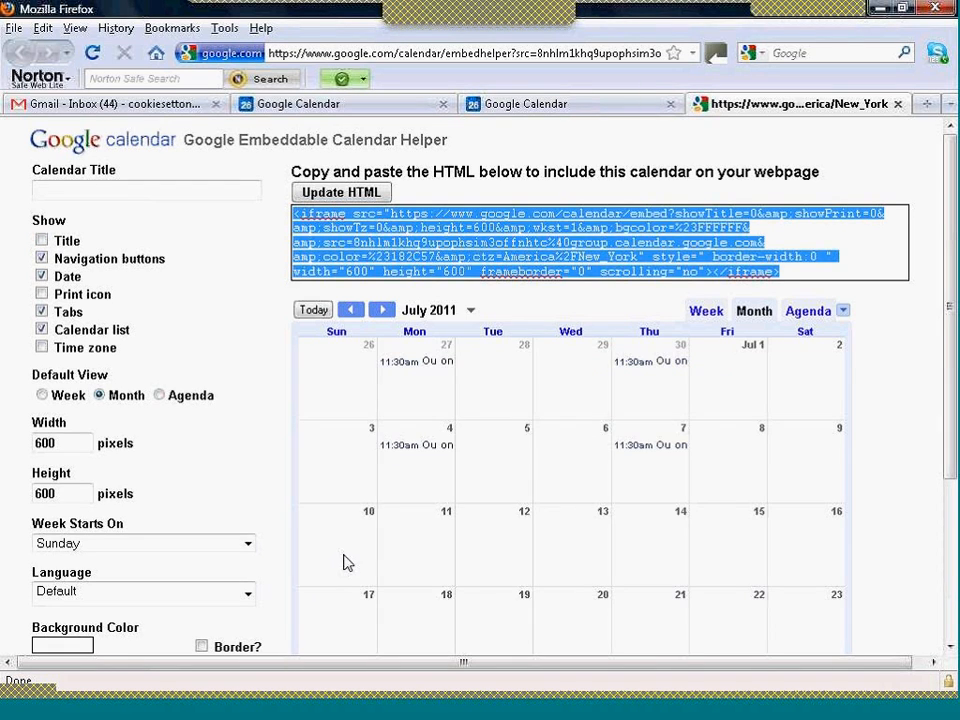
{"action": "left_click", "coordinate": [450, 709]}
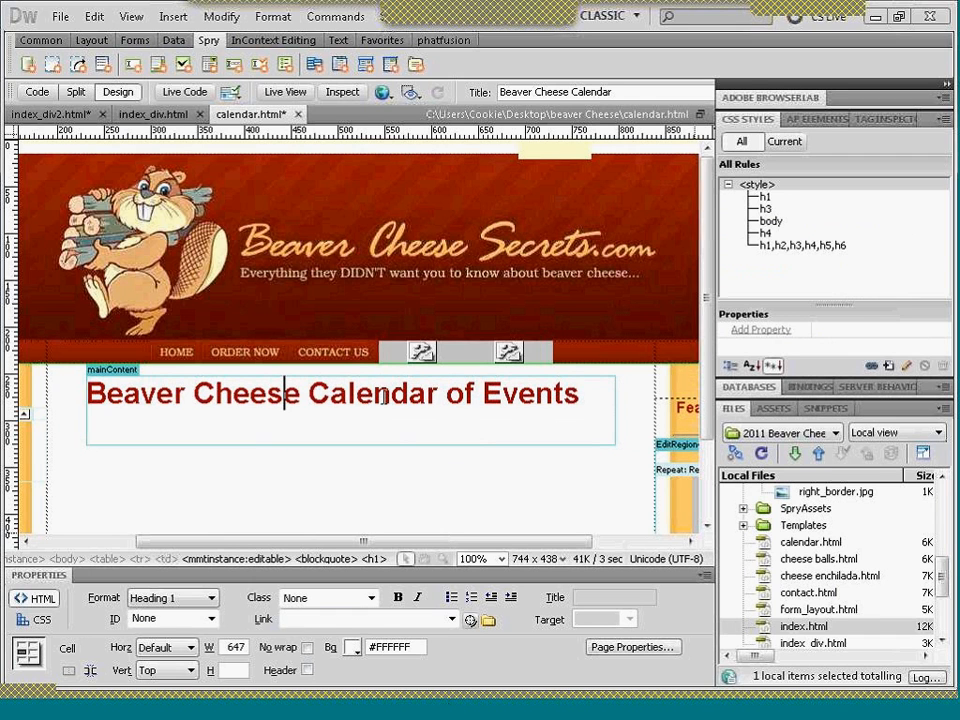
{"action": "left_click", "coordinate": [582, 393]}
{"action": "key", "text": "Return"}
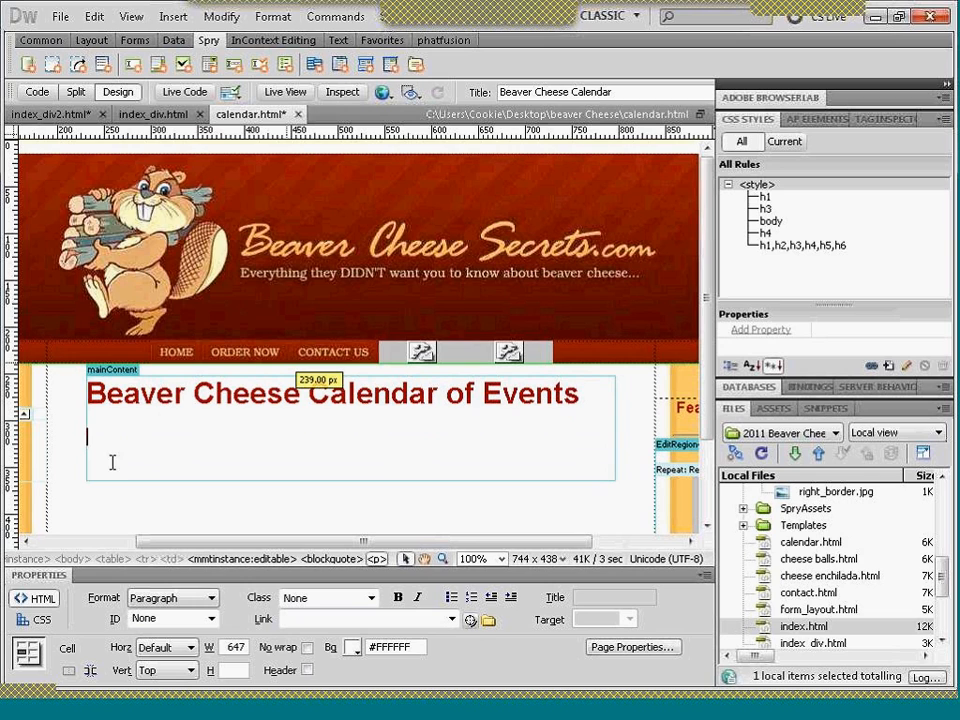
{"action": "left_click", "coordinate": [36, 92]}
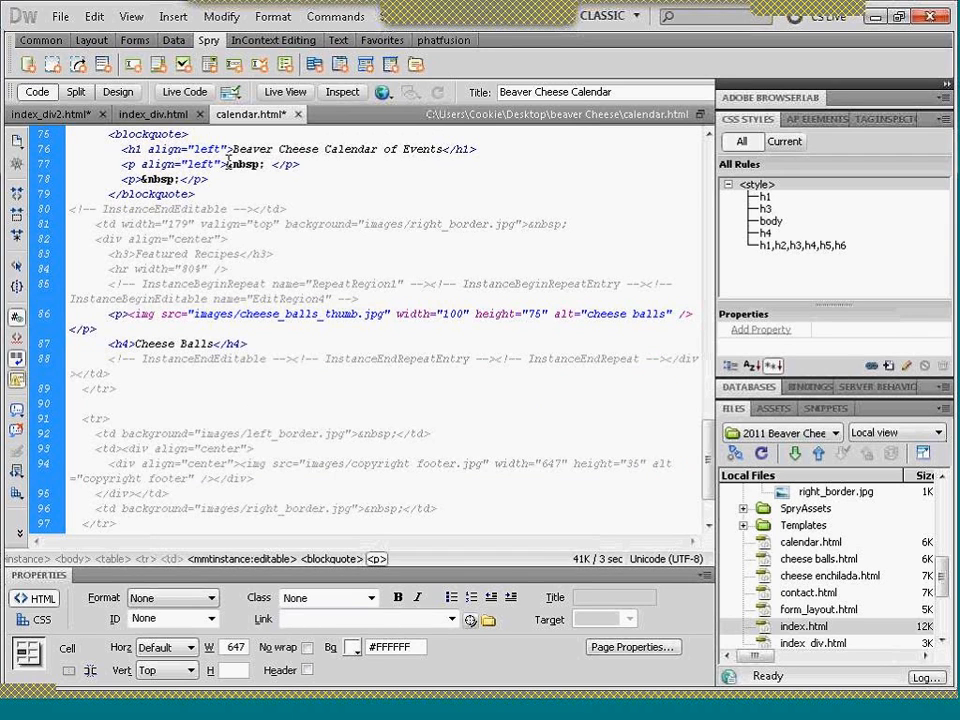
{"action": "type", "text": "<iframe src=\"https://www.google.com/calendar/embed?showTitle=0&amp;showPrint=0&amp;showTz=0&amp;height=600&amp;wkst=1&amp;bgcolor=%23FFFFFF&amp;src=8nh1m1khq9upophsim3offnhtc%40group.calendar.google.com&amp;color=%23182C57&amp;ctz=America%2FNew_York\" style=\" border-width:0 \" width=\"600\" height=\"600\" frameborder=\"0\" scrolling=\"no\"></iframe>"}
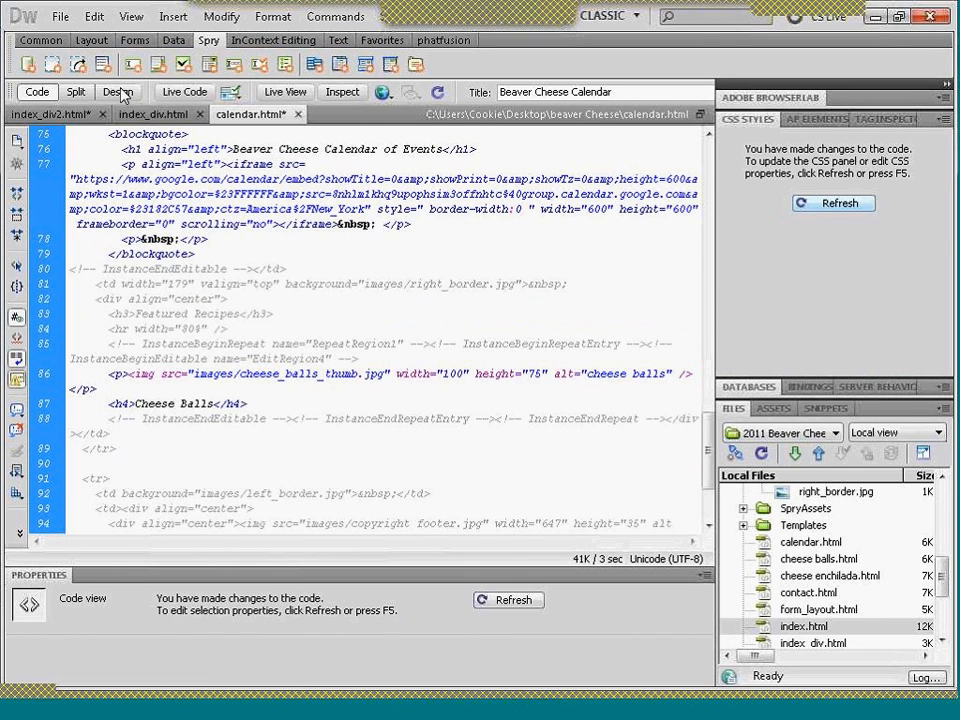
{"action": "left_click", "coordinate": [121, 92]}
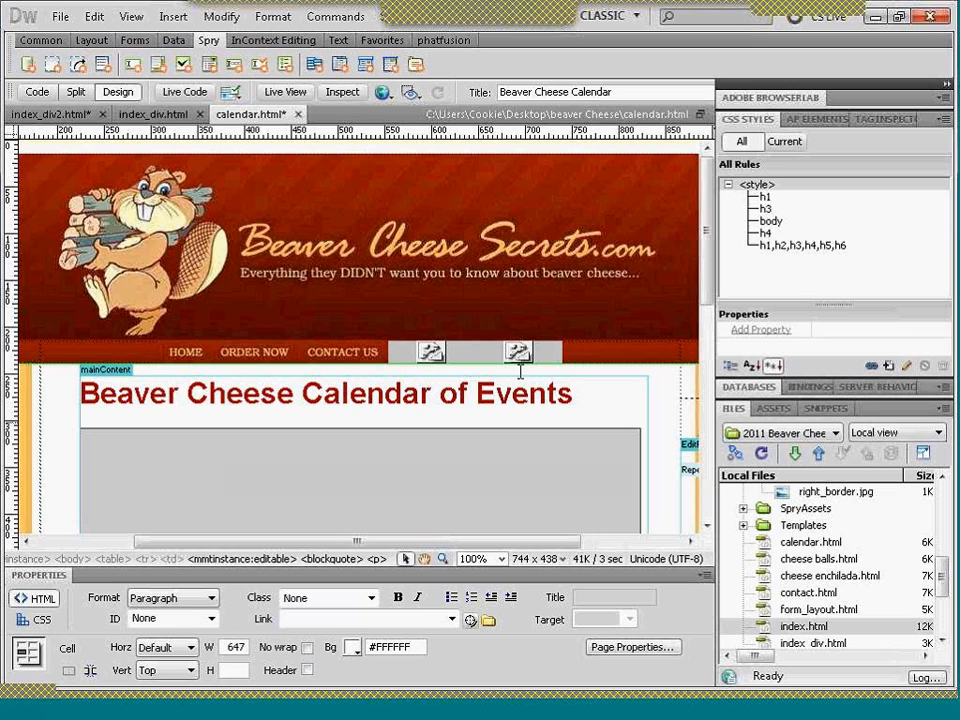
- Check the embedded month calendar's fit in calendar.html's main content area, first in the design layout and then in Live View
{"action": "scroll", "coordinate": [707, 279], "scroll_direction": "down", "scroll_amount": 2}
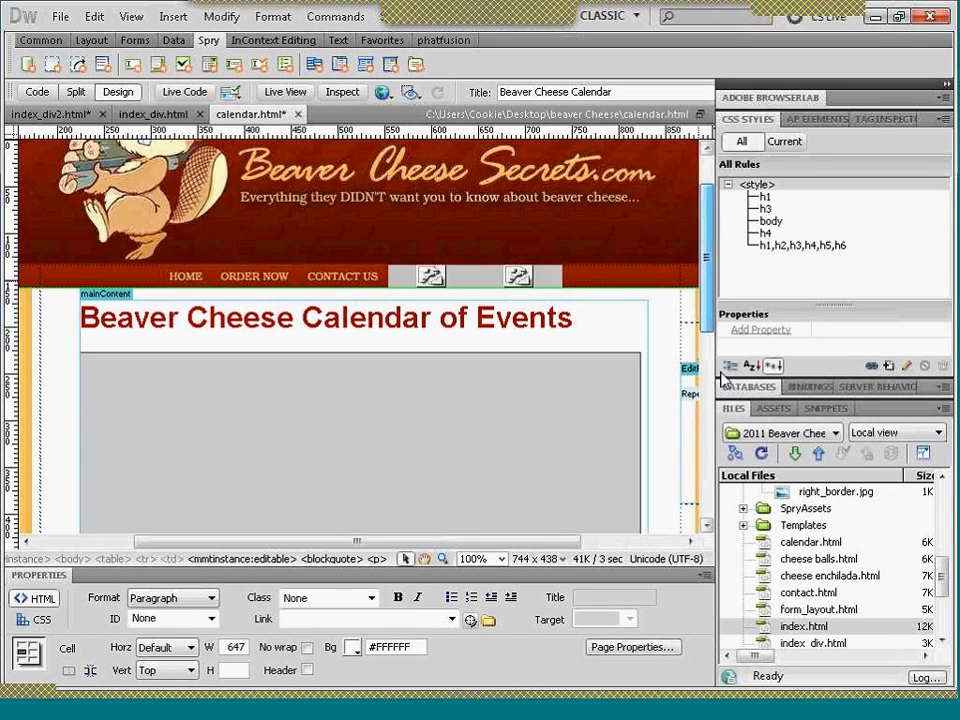
{"action": "scroll", "coordinate": [700, 400], "scroll_direction": "down", "scroll_amount": 8}
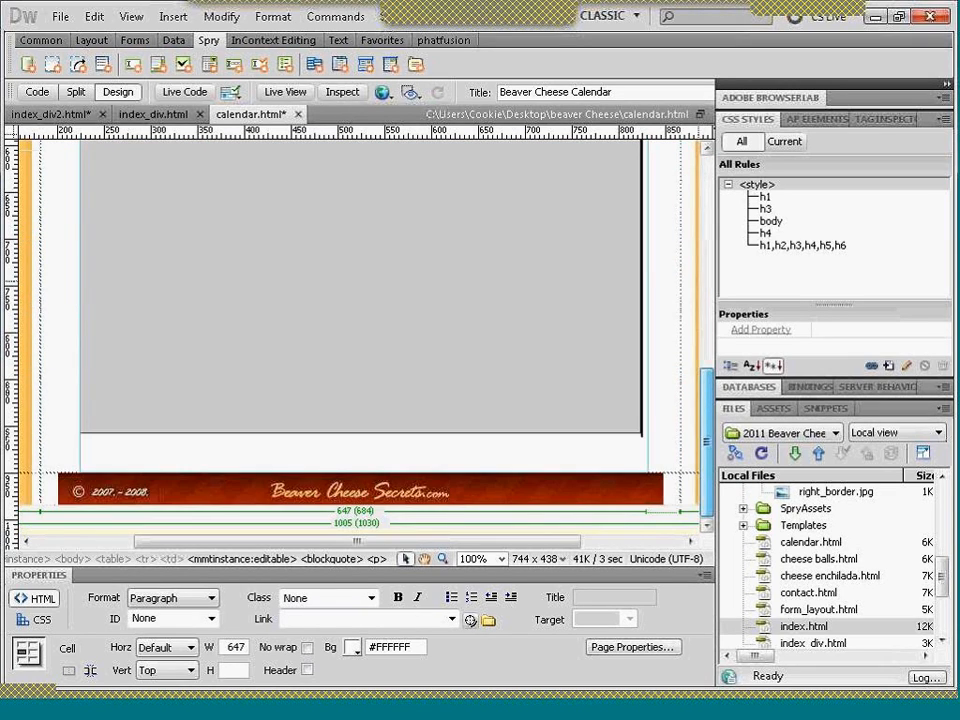
{"action": "scroll", "coordinate": [690, 460], "scroll_direction": "up", "scroll_amount": 10}
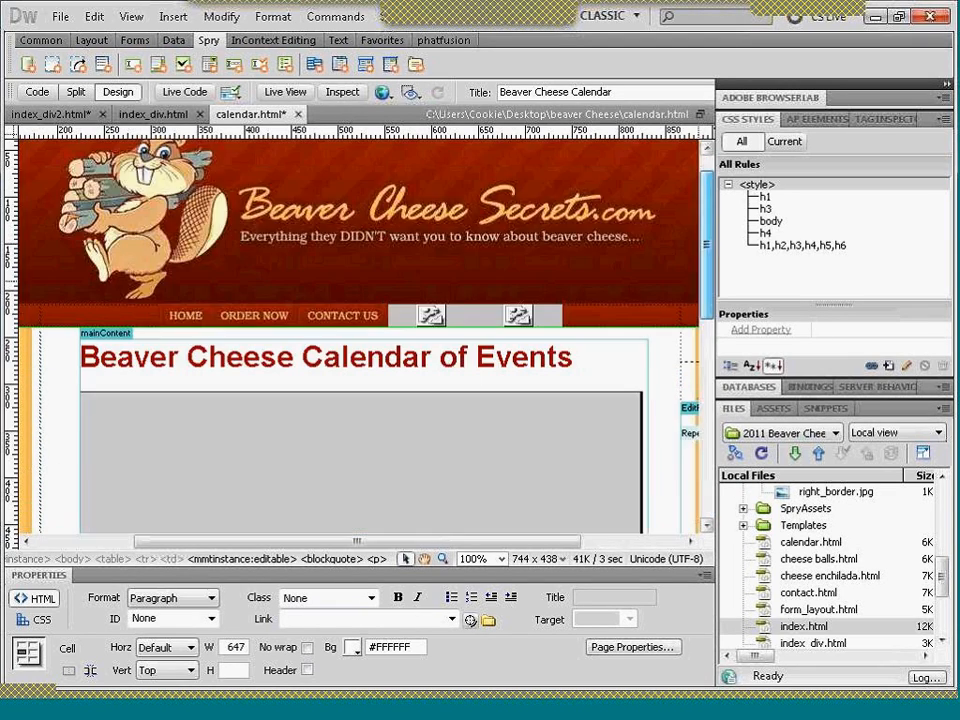
{"action": "left_click", "coordinate": [283, 92]}
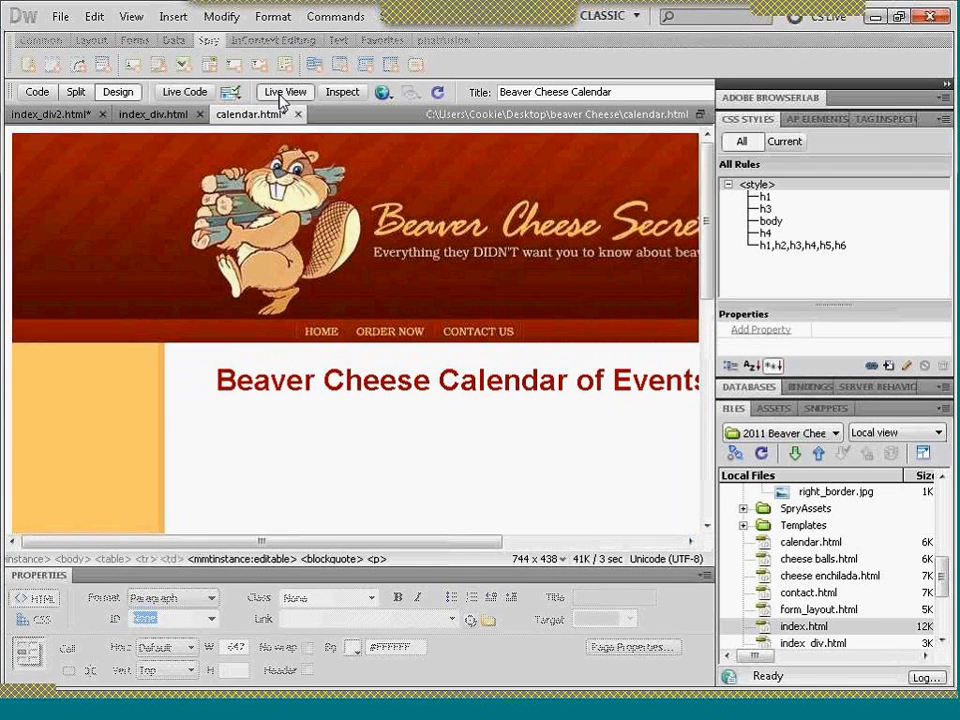
{"action": "left_click", "coordinate": [285, 92]}
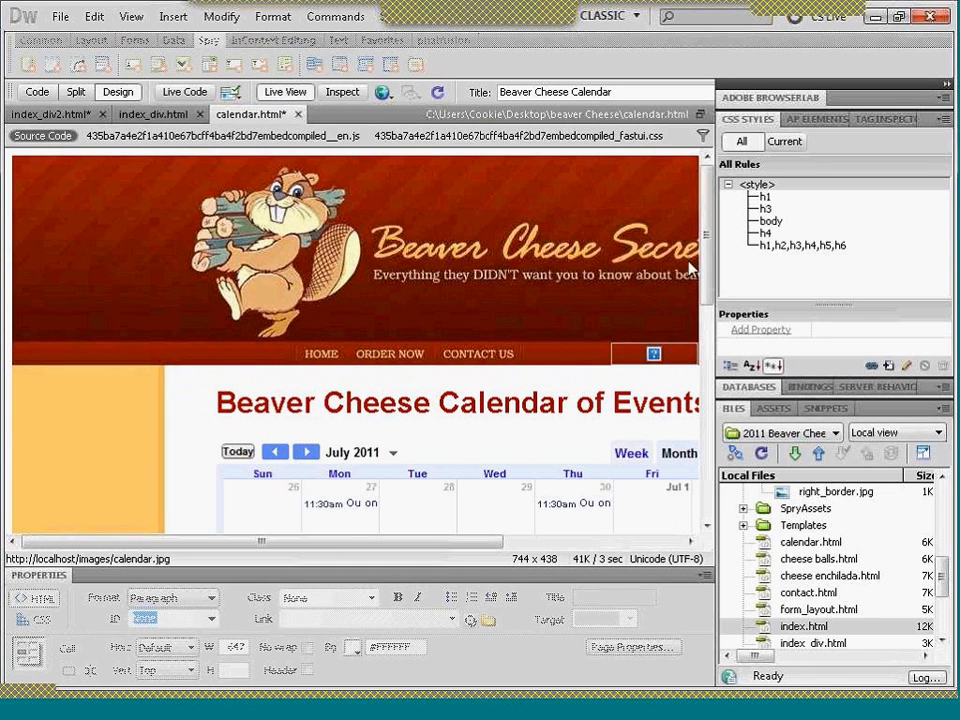
{"action": "scroll", "coordinate": [706, 286], "scroll_direction": "down", "scroll_amount": 3}
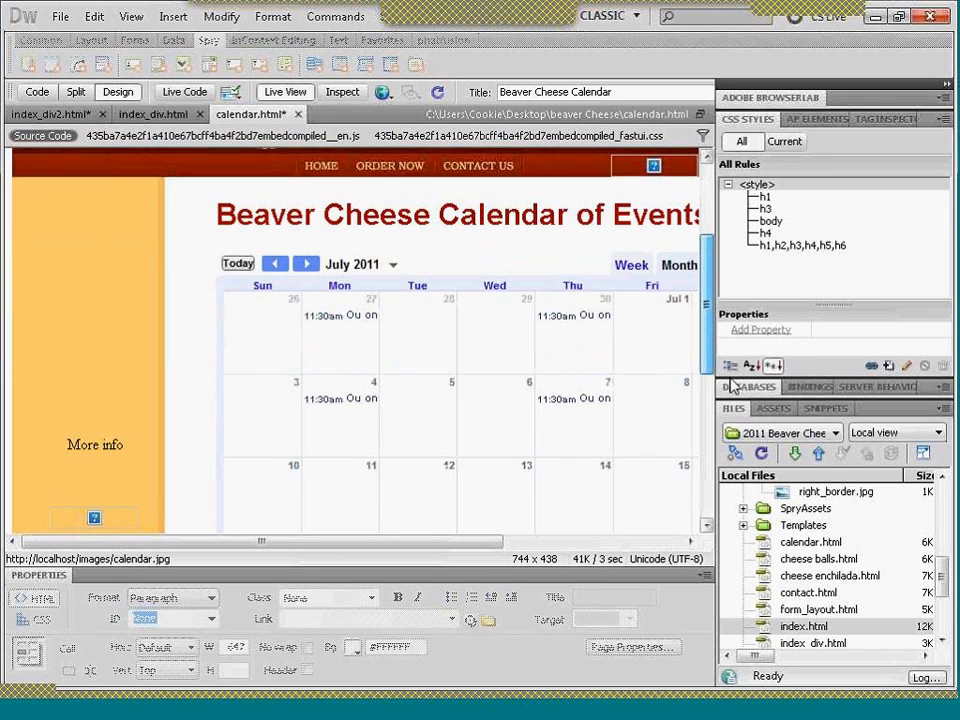
{"action": "scroll", "coordinate": [735, 390], "scroll_direction": "down", "scroll_amount": 3}
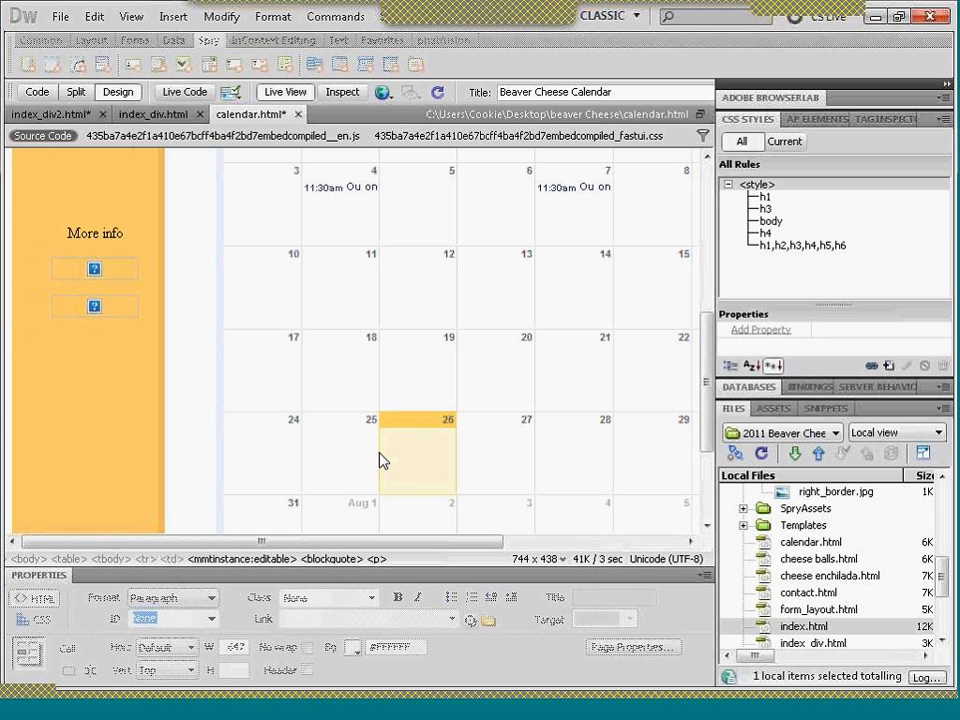
- Save index_div2.html and its related style sheet SpryMenuBarHorizontal.css
{"action": "left_click", "coordinate": [68, 115]}
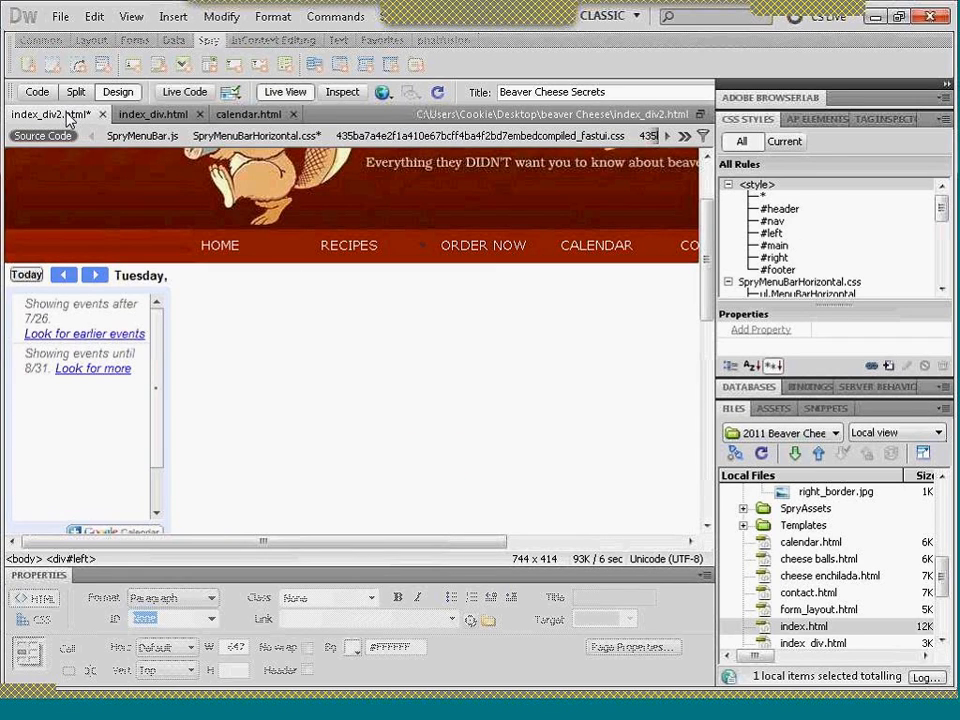
{"action": "key", "text": "ctrl+s"}
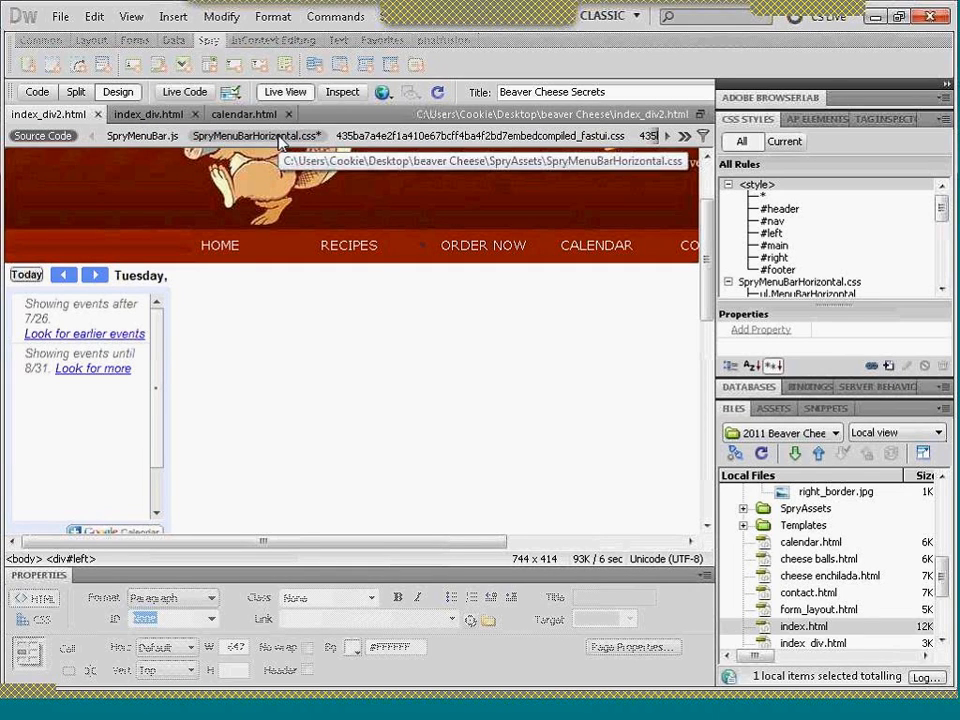
{"action": "left_click", "coordinate": [279, 140]}
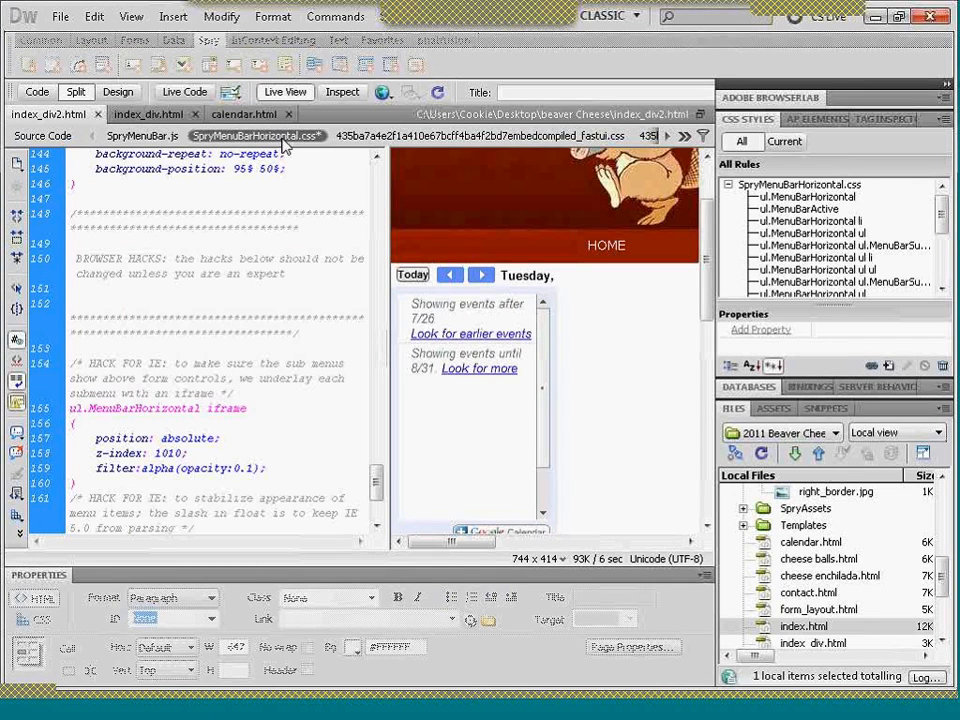
{"action": "key", "text": "ctrl+s"}
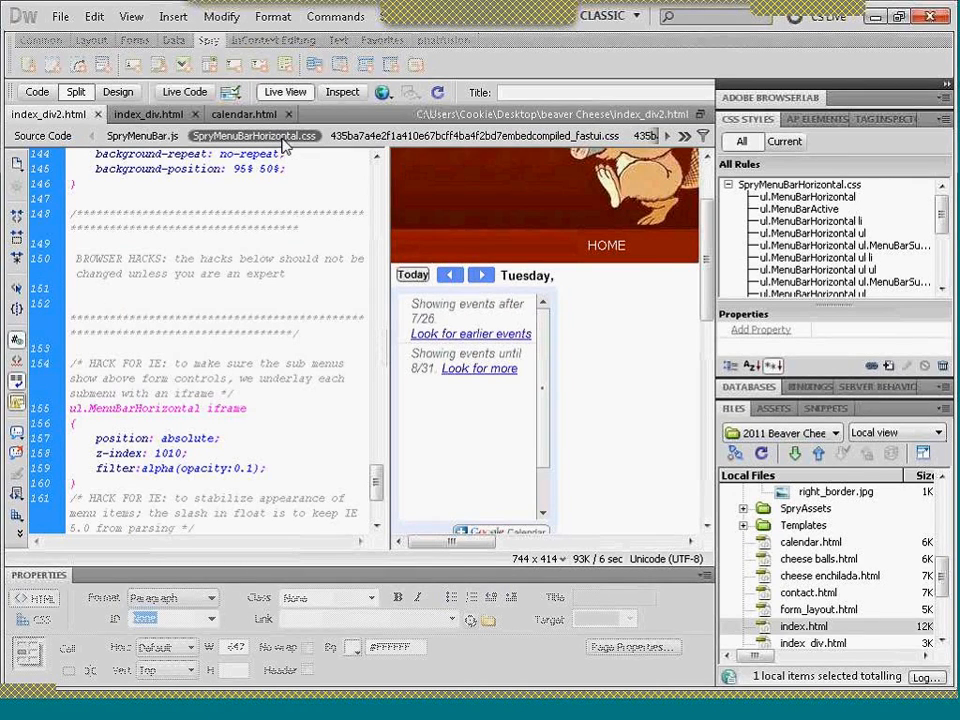
{"action": "left_click", "coordinate": [60, 17]}
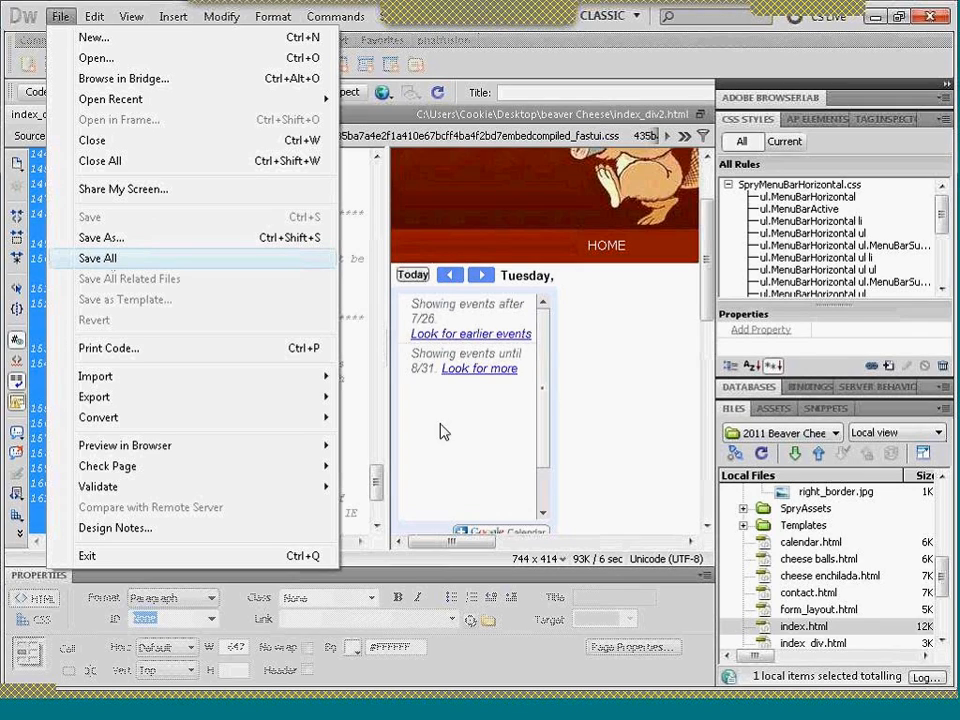
{"action": "left_click", "coordinate": [562, 455]}
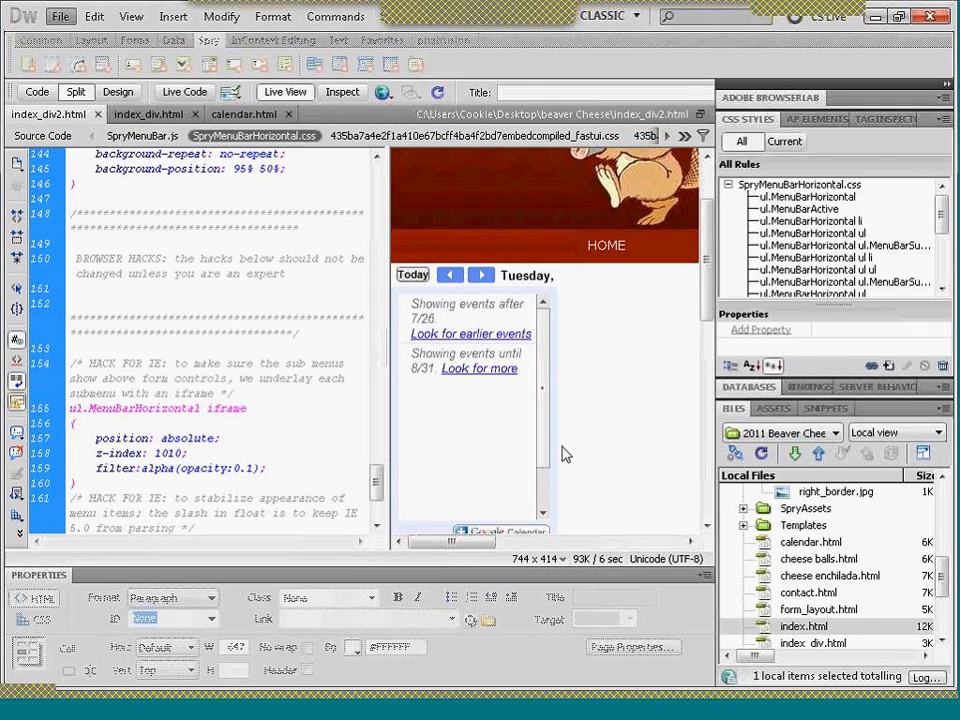
- Return index_div2.html to the full design layout and turn off Live View
{"action": "left_click", "coordinate": [117, 91]}
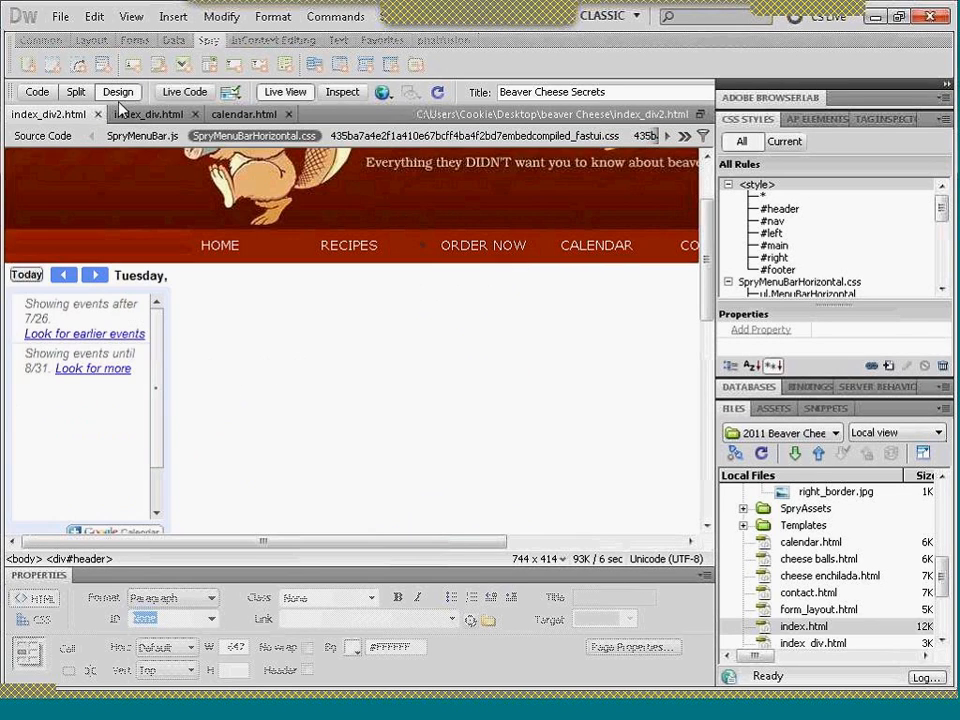
{"action": "left_click", "coordinate": [228, 182]}
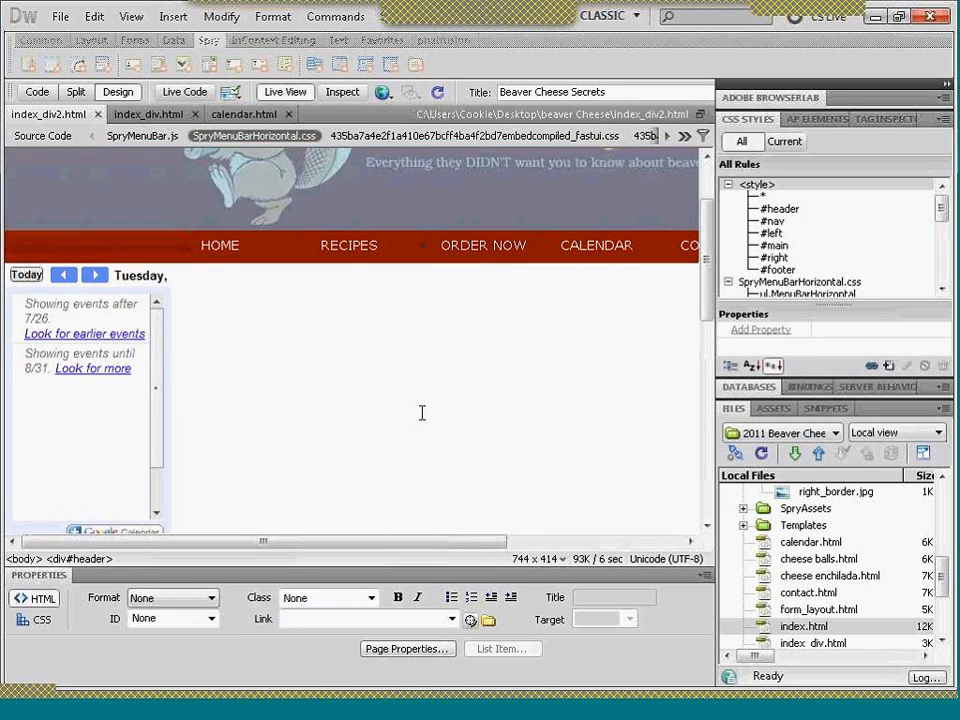
{"action": "left_click", "coordinate": [281, 92]}
{"action": "left_click", "coordinate": [225, 424]}
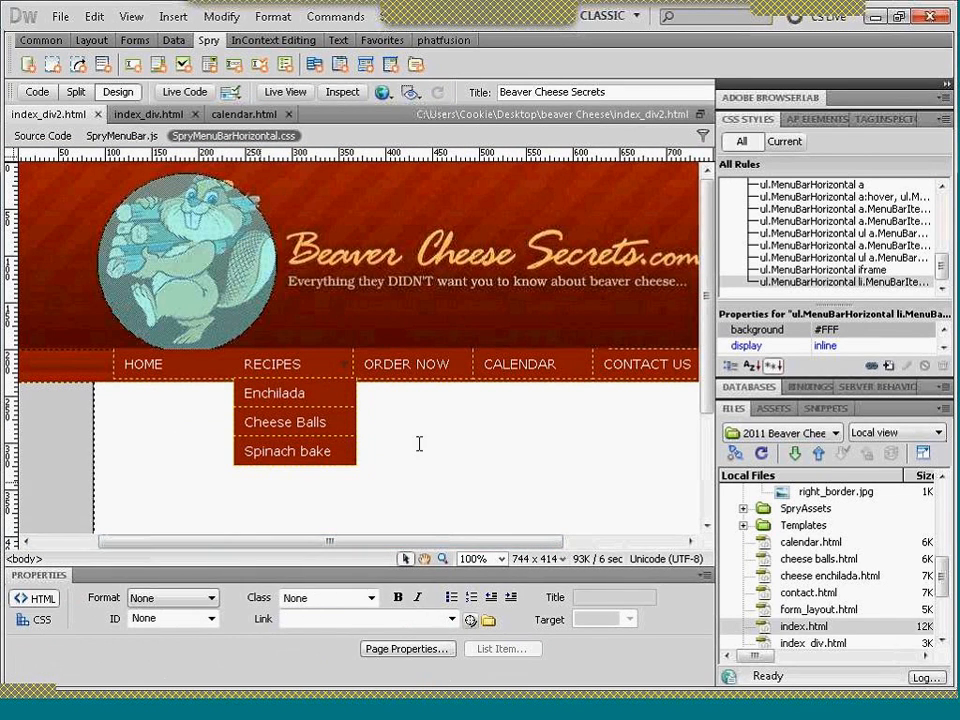
- Select the HOME item of the NAV Spry menu bar to collapse the Recipes submenu, then deselect the menu bar
{"action": "left_click_drag", "start_coordinate": [706, 278], "coordinate": [713, 343]}
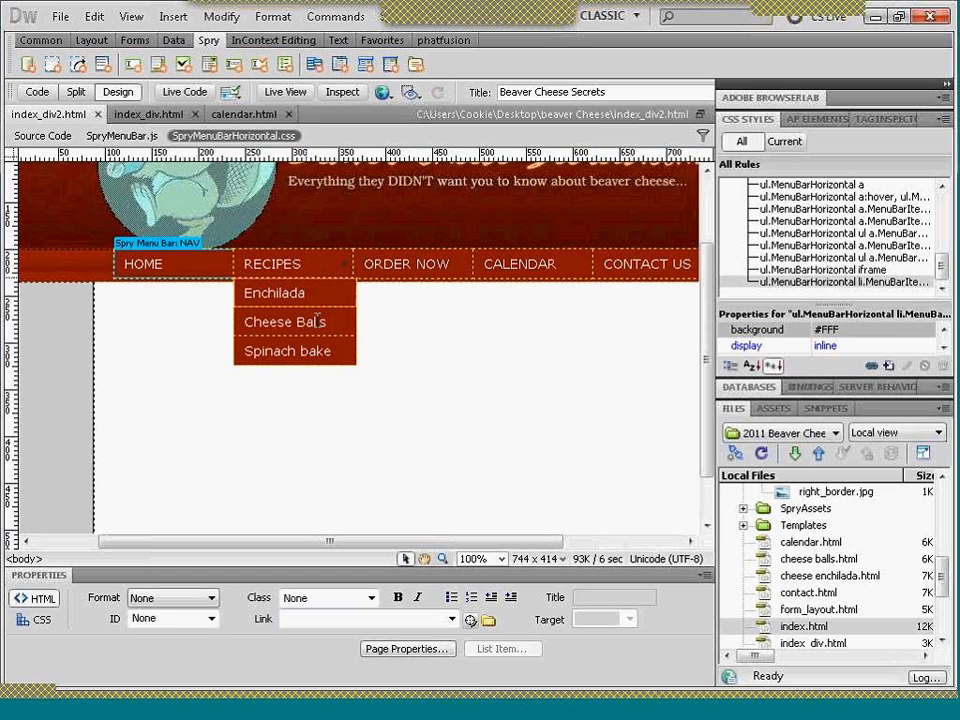
{"action": "left_click", "coordinate": [165, 245]}
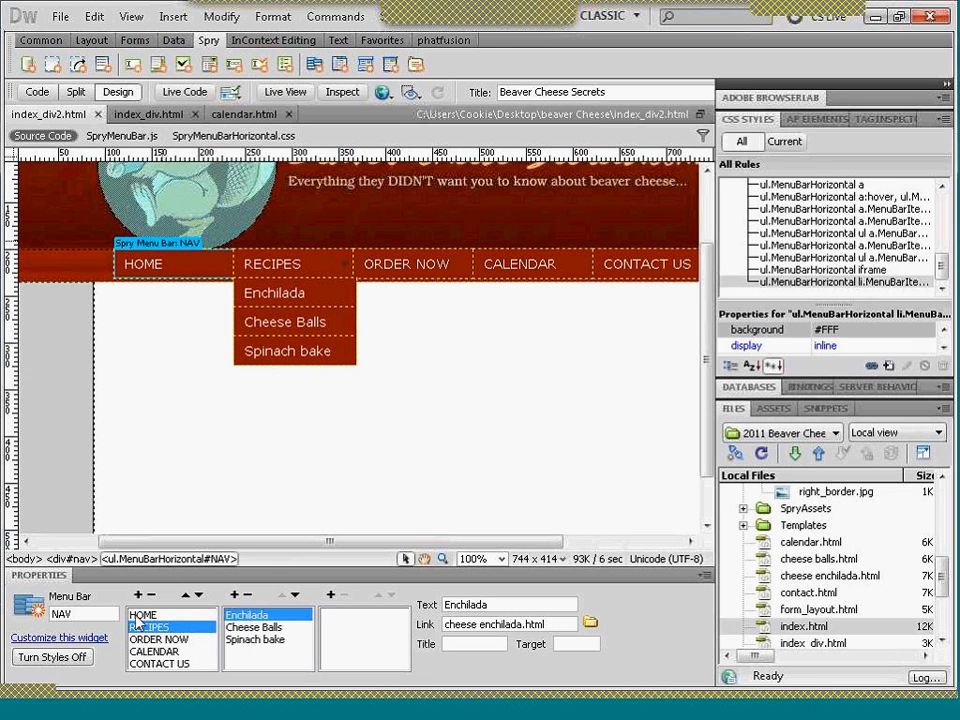
{"action": "left_click", "coordinate": [136, 616]}
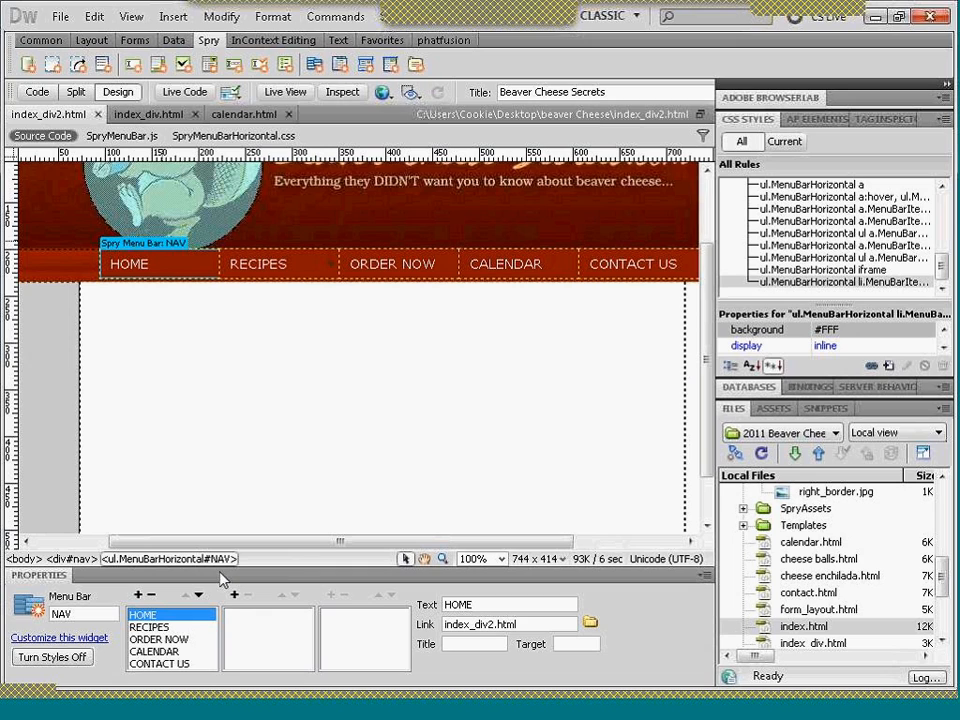
{"action": "left_click", "coordinate": [167, 317]}
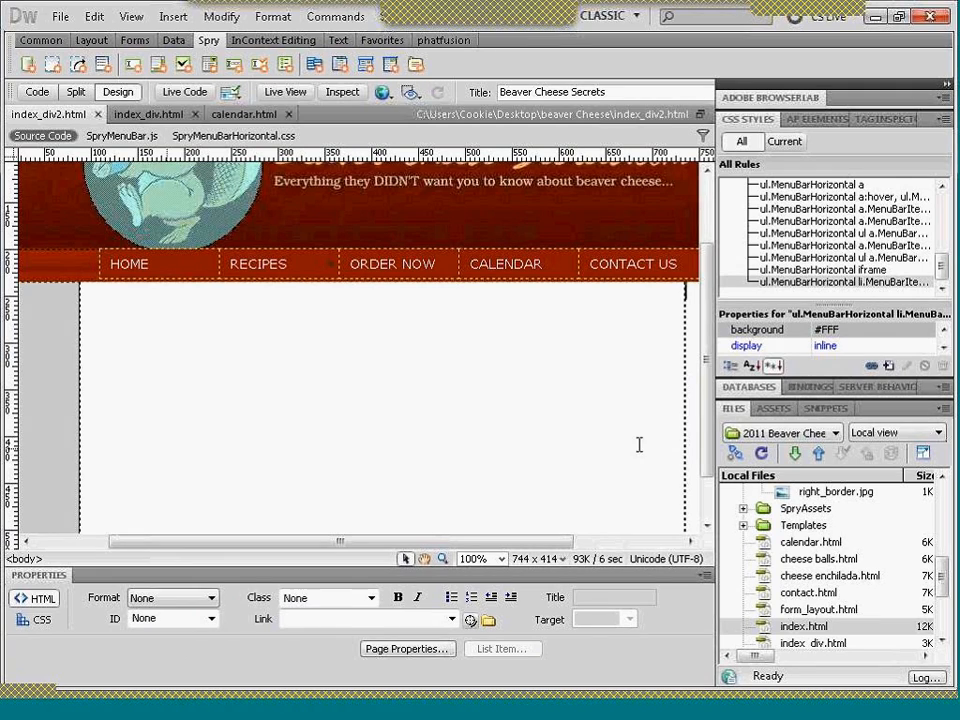
- Insert an editable template region named main inside index_div2.html's empty main div
{"action": "mouse_move", "coordinate": [939, 582]}
{"action": "left_mouse_down"}
{"action": "mouse_move", "coordinate": [940, 592]}
{"action": "mouse_move", "coordinate": [938, 566]}
{"action": "left_mouse_up"}
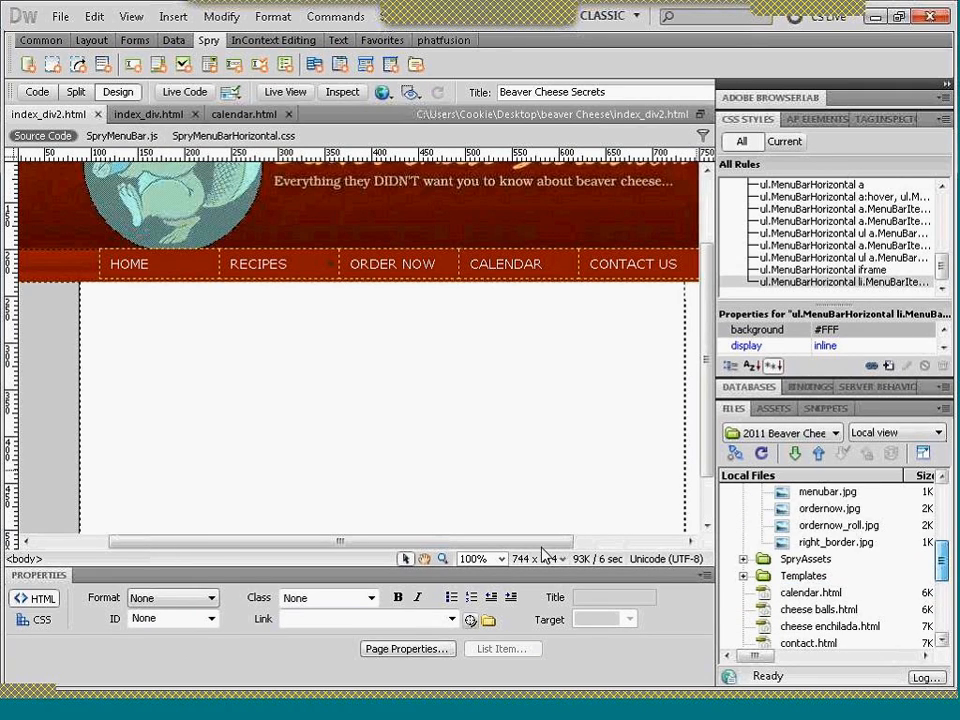
{"action": "left_click_drag", "start_coordinate": [508, 542], "coordinate": [440, 545]}
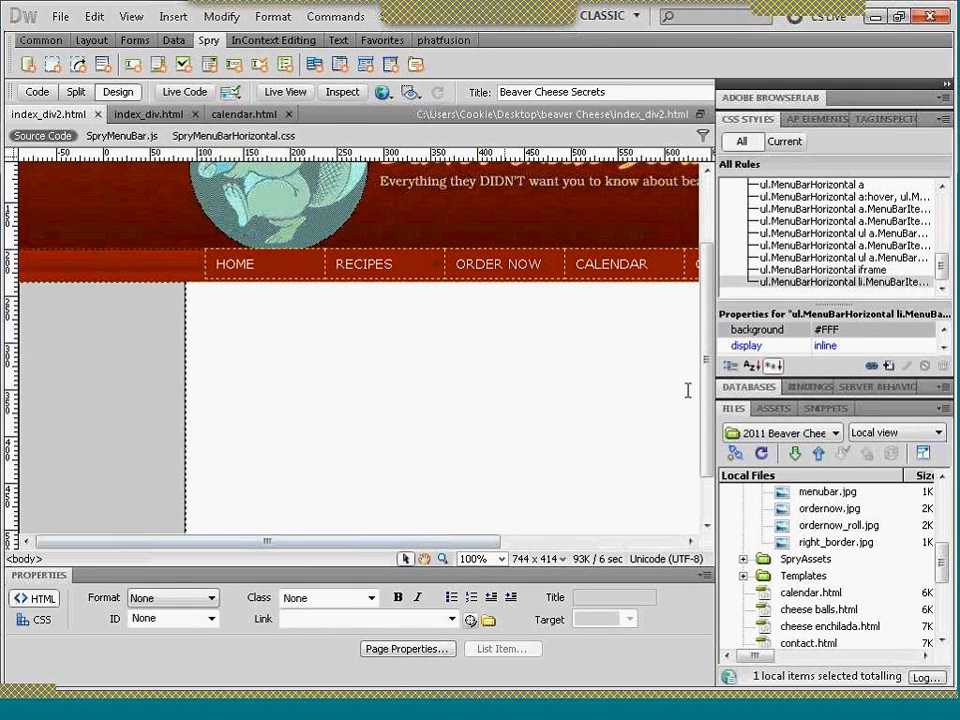
{"action": "scroll", "coordinate": [692, 321], "scroll_direction": "up", "scroll_amount": 2}
{"action": "scroll", "coordinate": [600, 345], "scroll_direction": "down", "scroll_amount": 3}
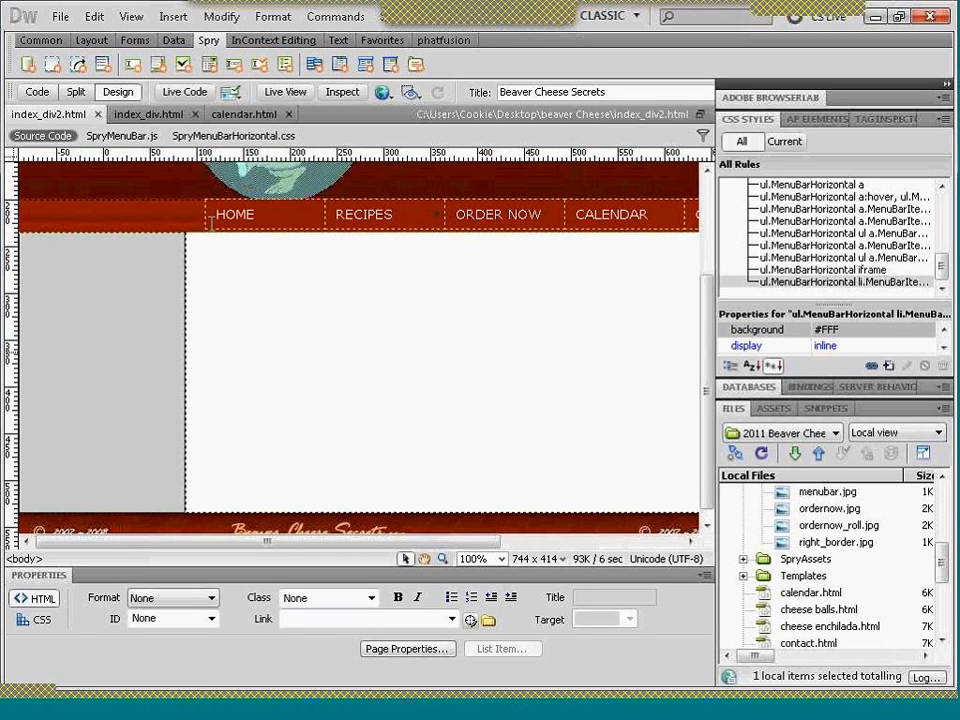
{"action": "scroll", "coordinate": [210, 253], "scroll_direction": "right", "scroll_amount": 3}
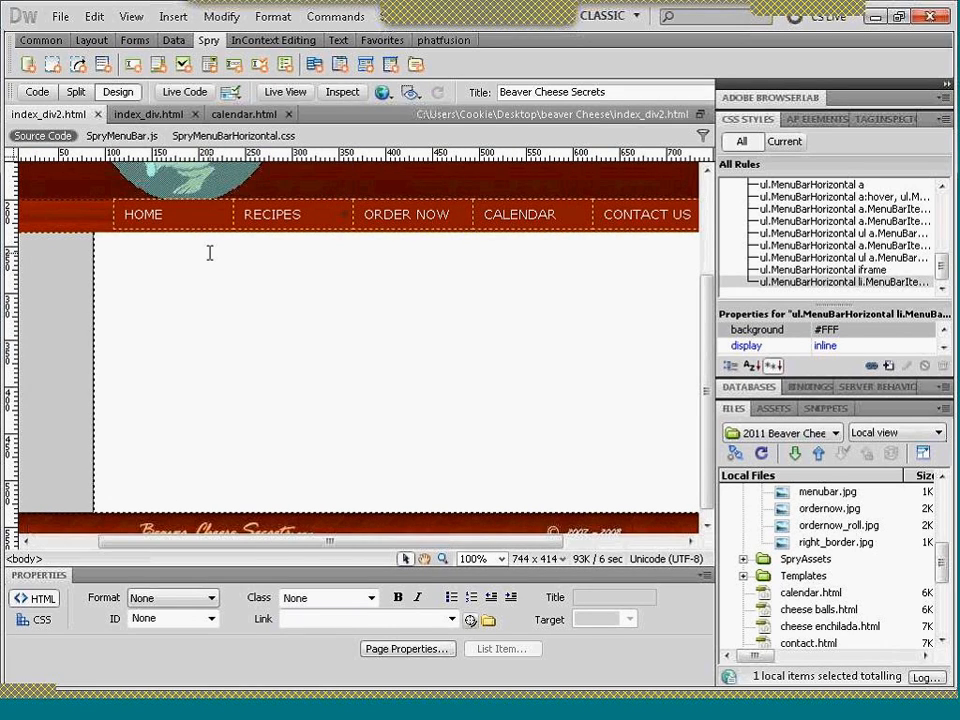
{"action": "left_click", "coordinate": [120, 239]}
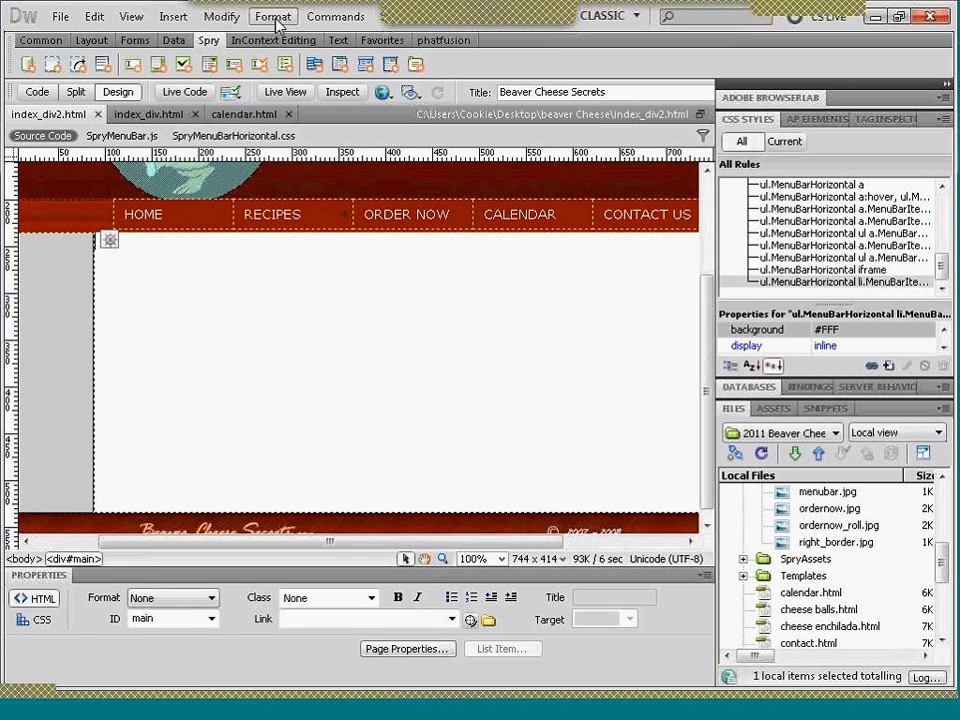
{"action": "left_click", "coordinate": [174, 17]}
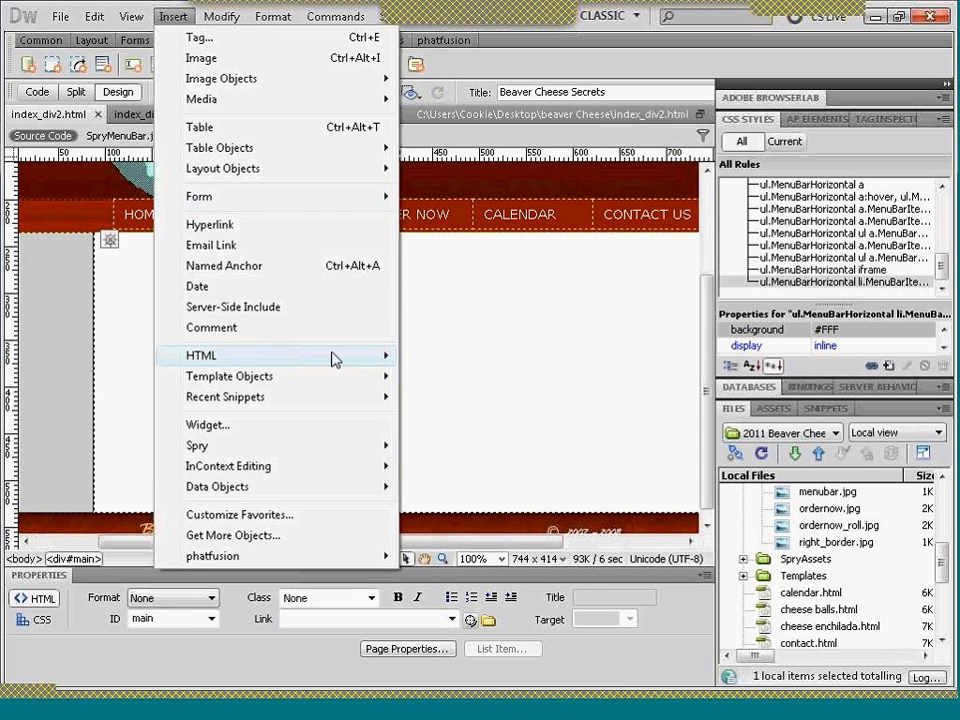
{"action": "mouse_move", "coordinate": [349, 381]}
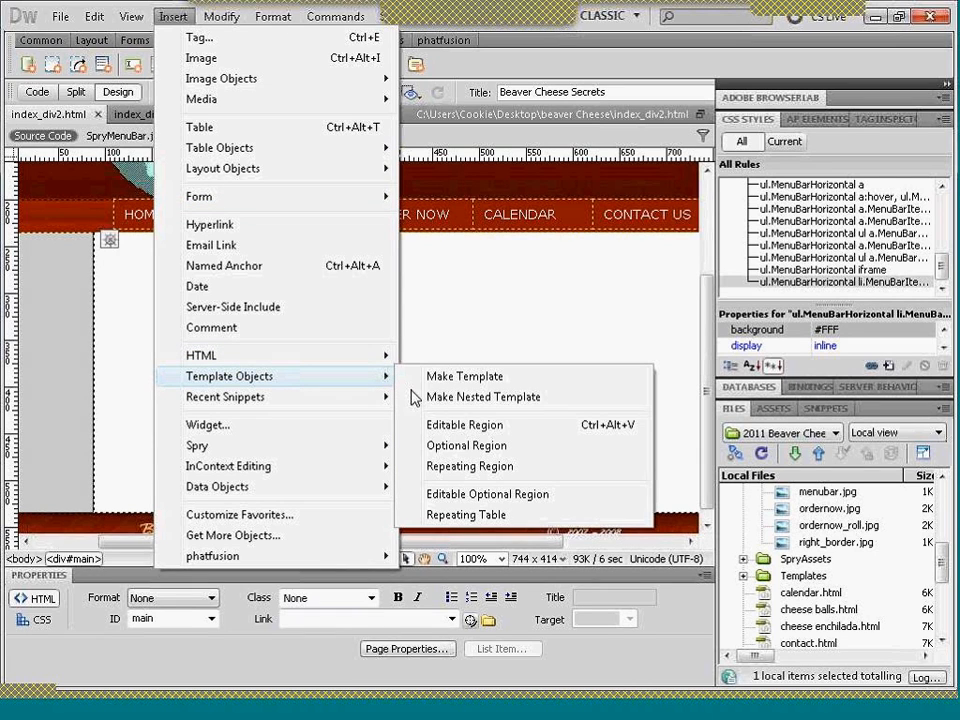
{"action": "left_click", "coordinate": [444, 426]}
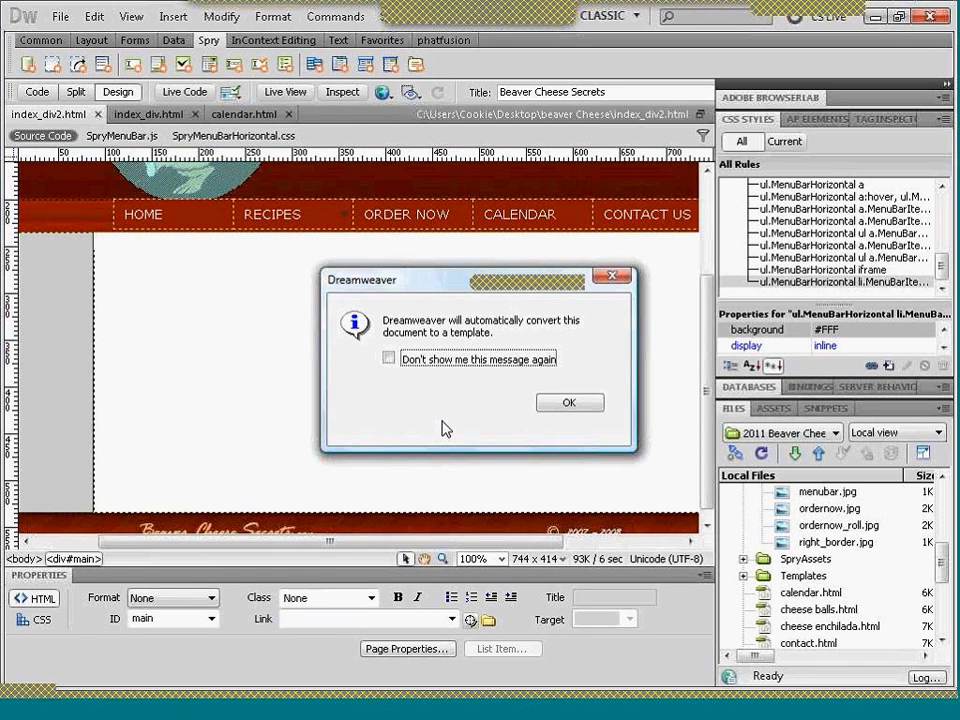
{"action": "left_click", "coordinate": [566, 404]}
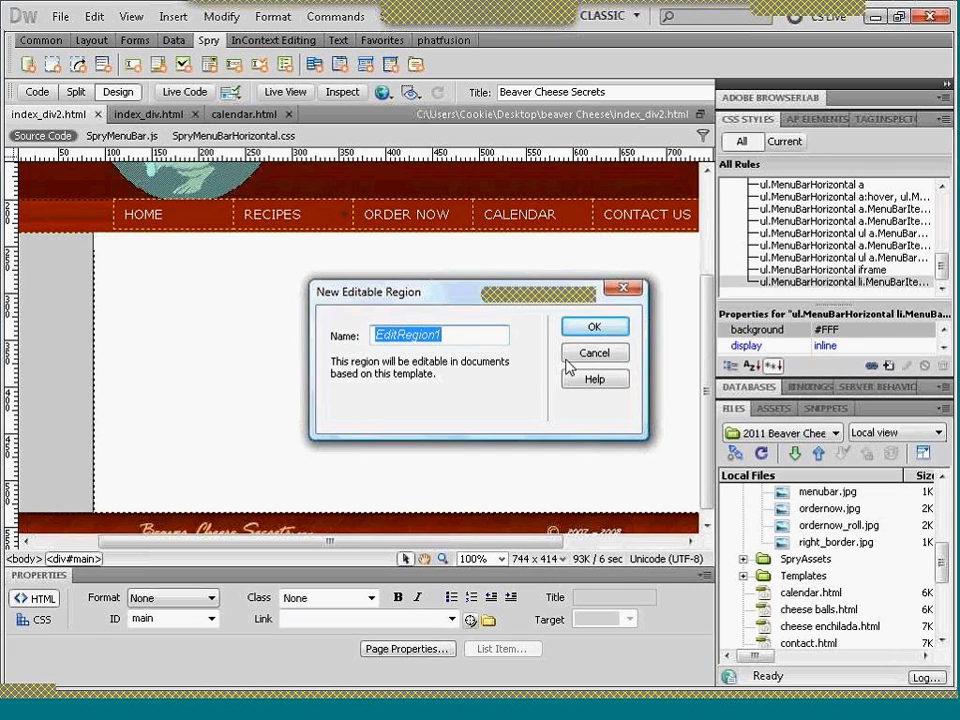
{"action": "type", "text": "main"}
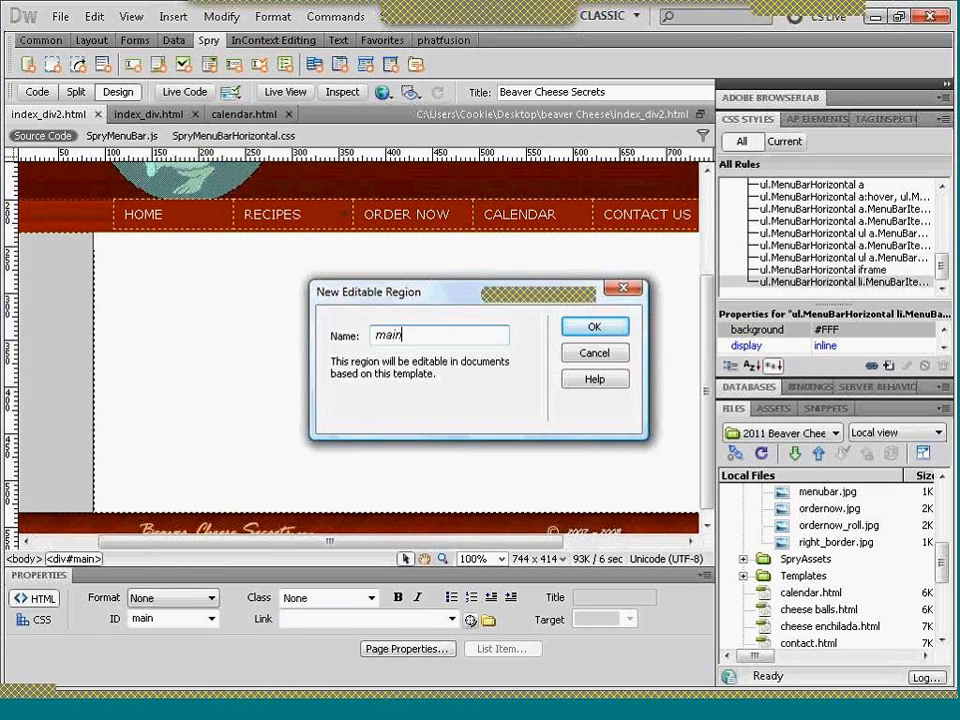
{"action": "key", "text": "Return"}
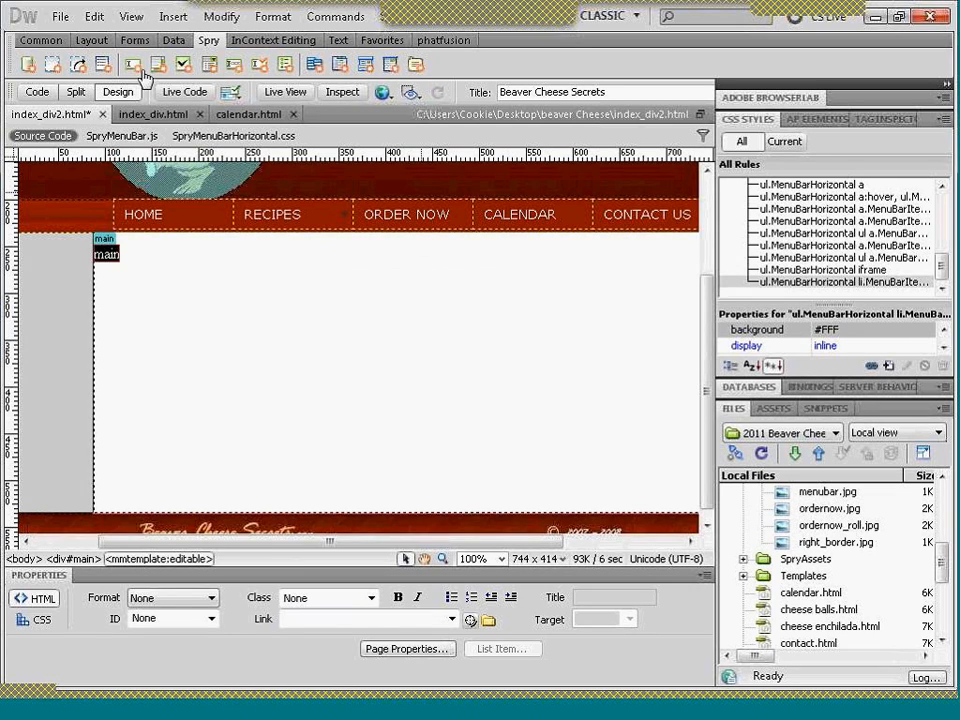
- Undo the insertion of the editable region in index_div2.html's main div
{"action": "left_click", "coordinate": [60, 17]}
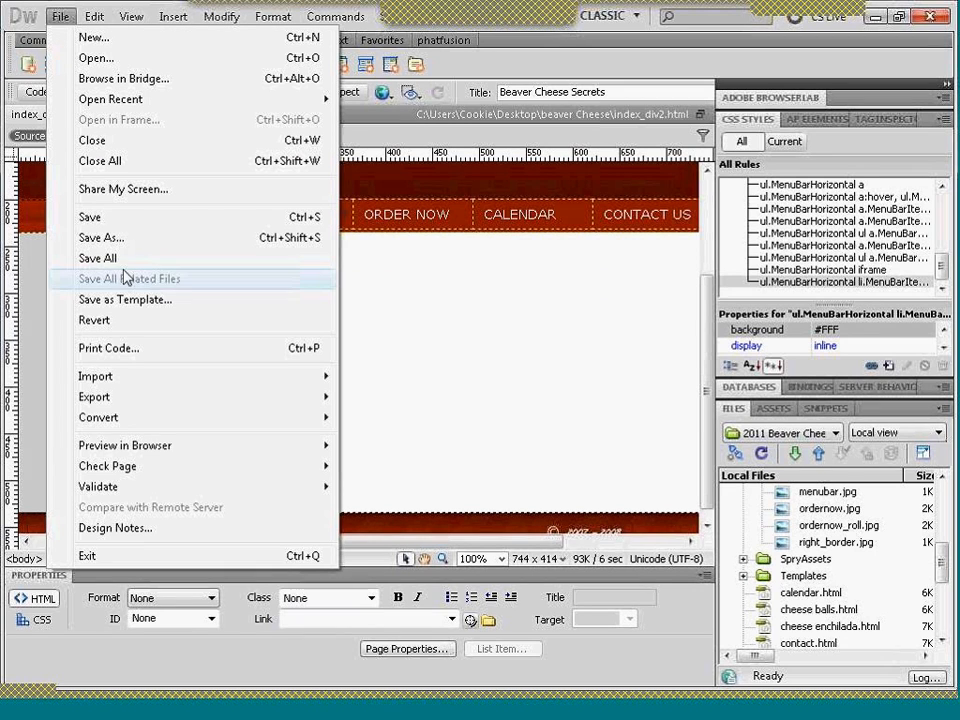
{"action": "left_click", "coordinate": [403, 303]}
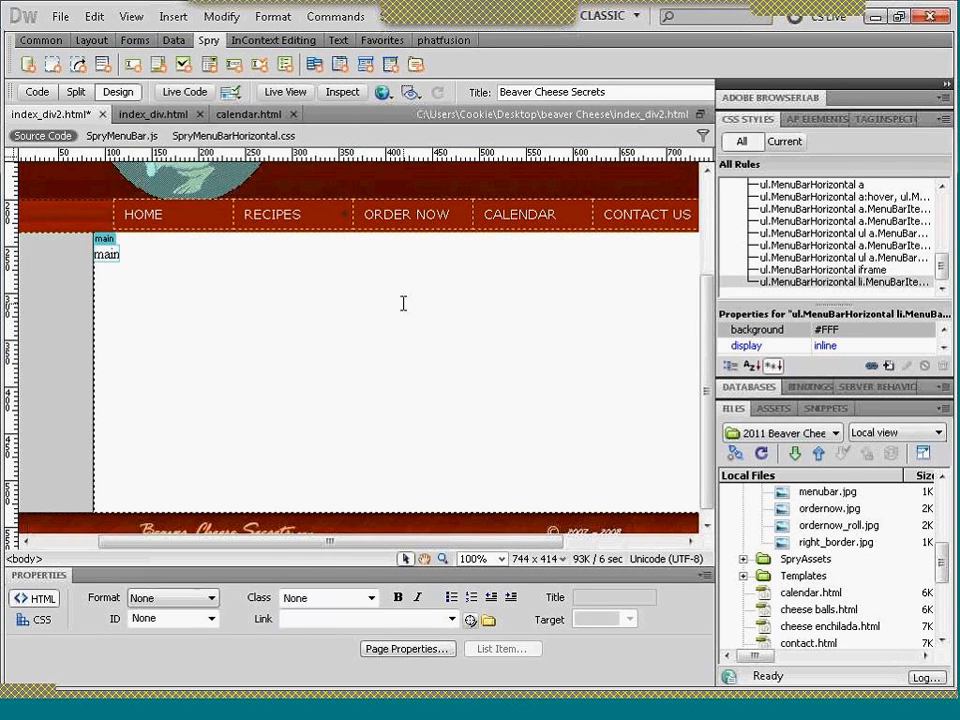
{"action": "key", "text": "ctrl+s"}
- Save the page as a template named index_div2 in the 2011 Beaver Cheese site and update its links
{"action": "left_click", "coordinate": [60, 17]}
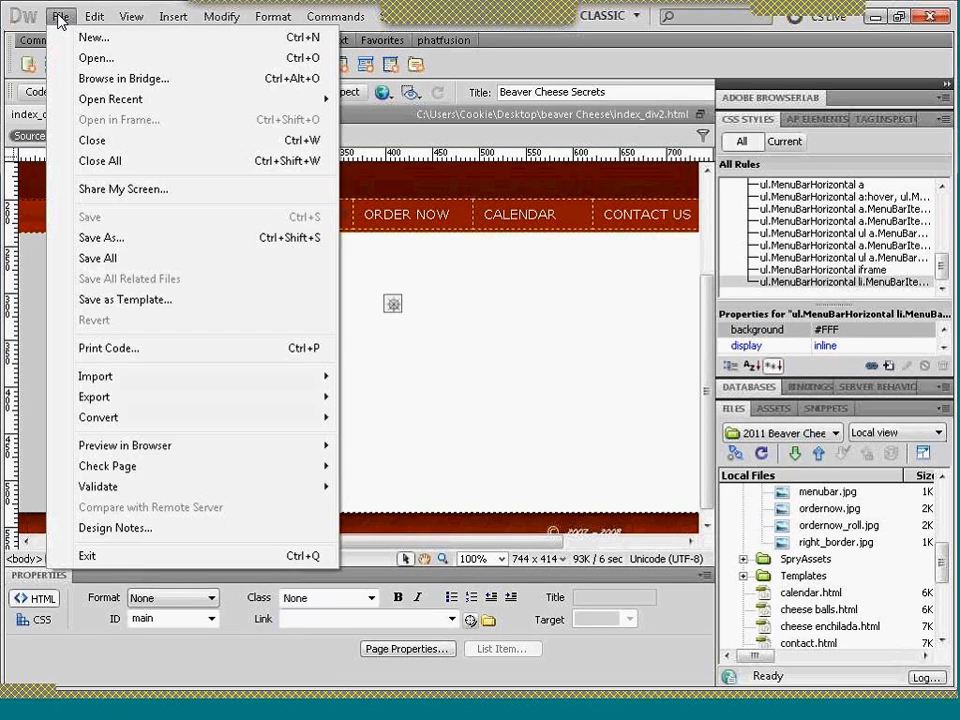
{"action": "left_click", "coordinate": [115, 300]}
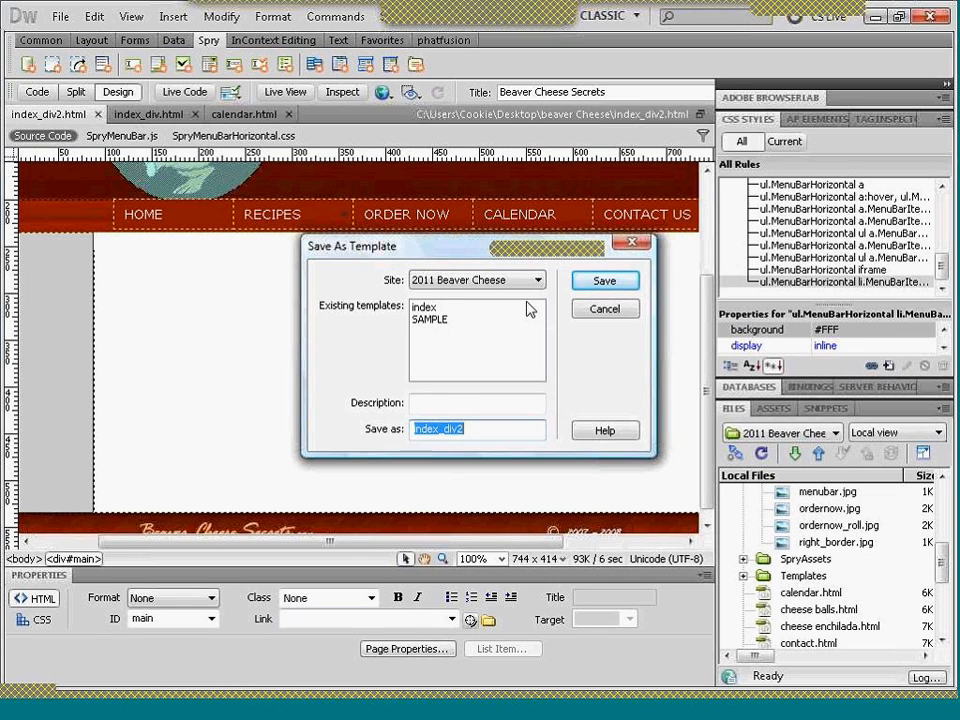
{"action": "left_click", "coordinate": [604, 281]}
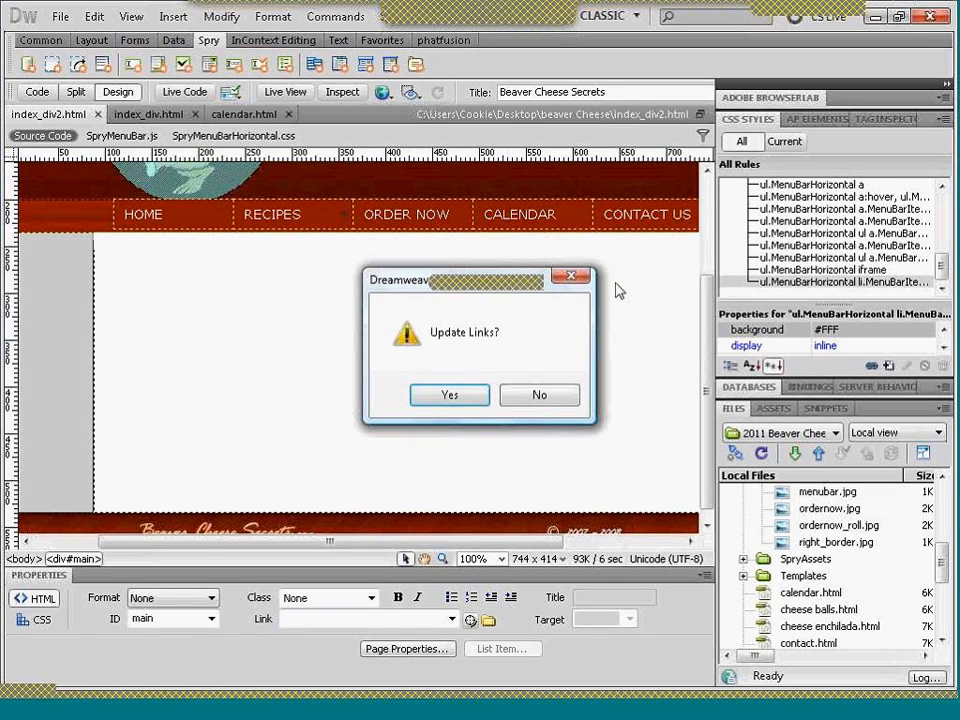
{"action": "left_click", "coordinate": [435, 403]}
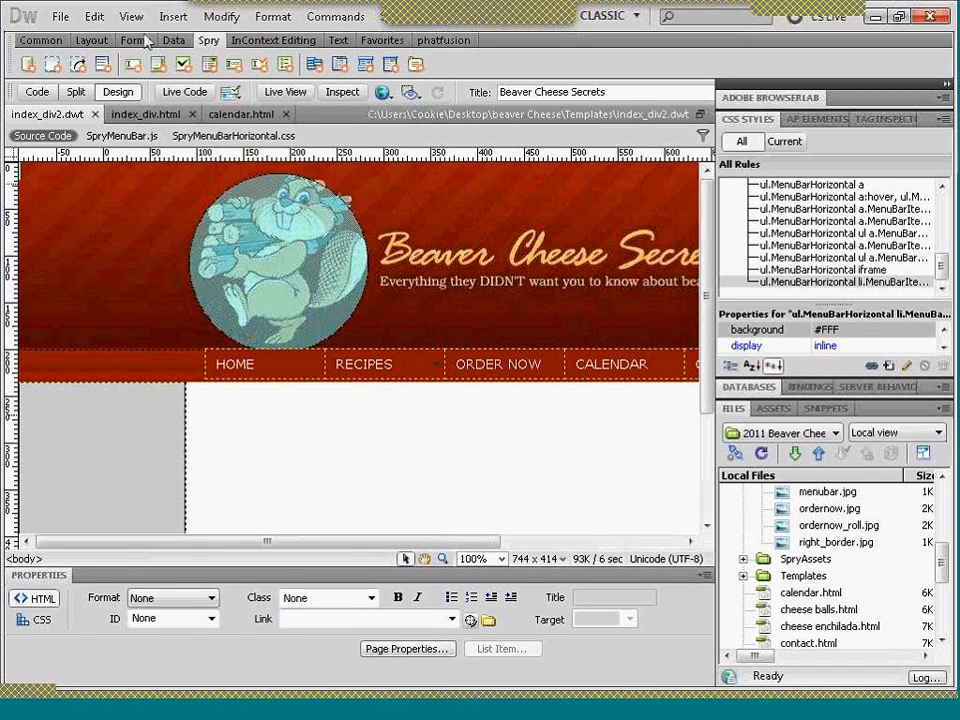
- Try to insert an editable region named main into the index_div2.dwt template without first placing the cursor in the main div
{"action": "left_click", "coordinate": [170, 17]}
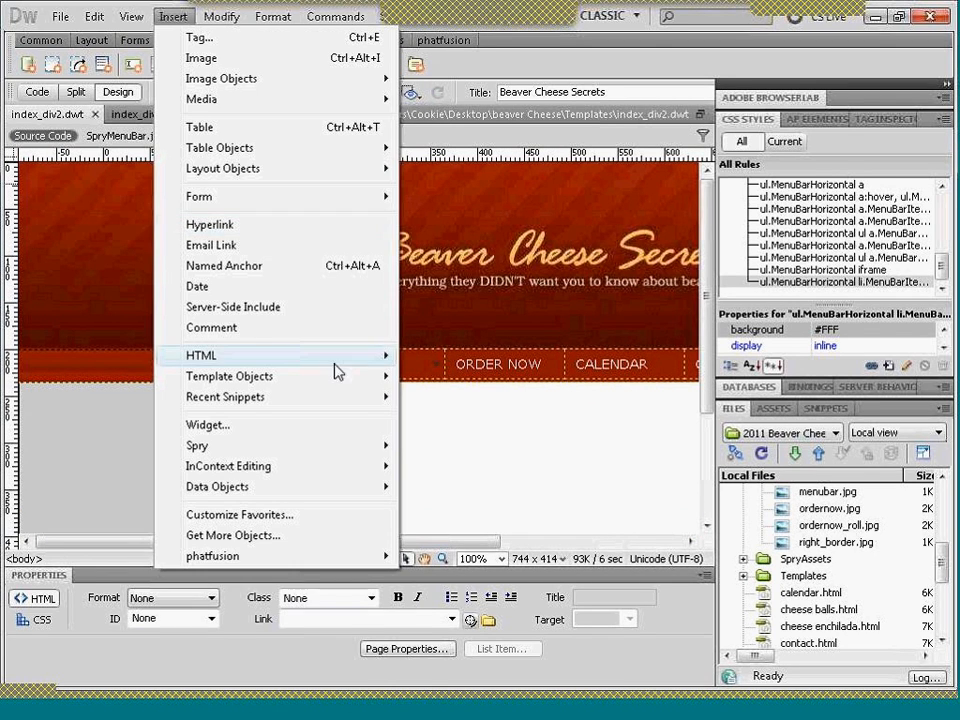
{"action": "mouse_move", "coordinate": [374, 383]}
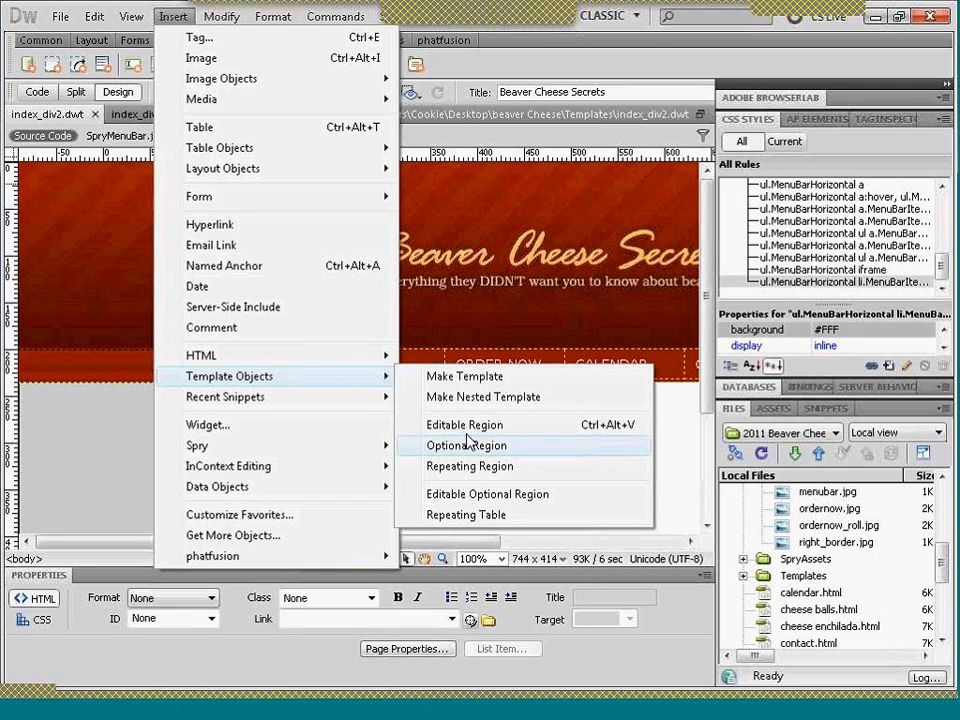
{"action": "left_click", "coordinate": [437, 424]}
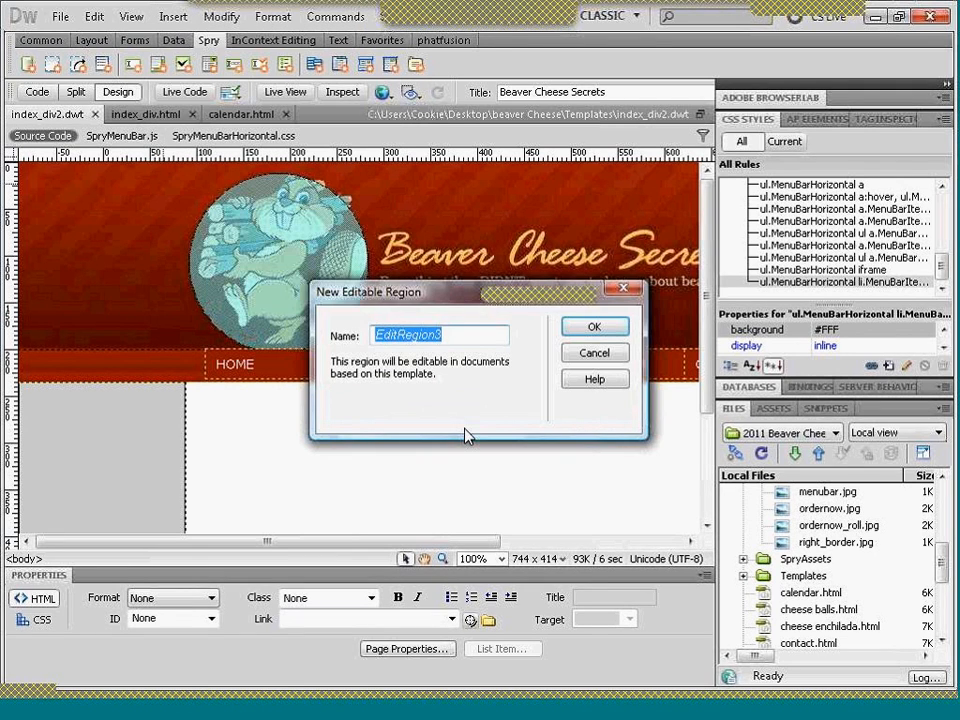
{"action": "type", "text": "main"}
{"action": "key", "text": "Return"}
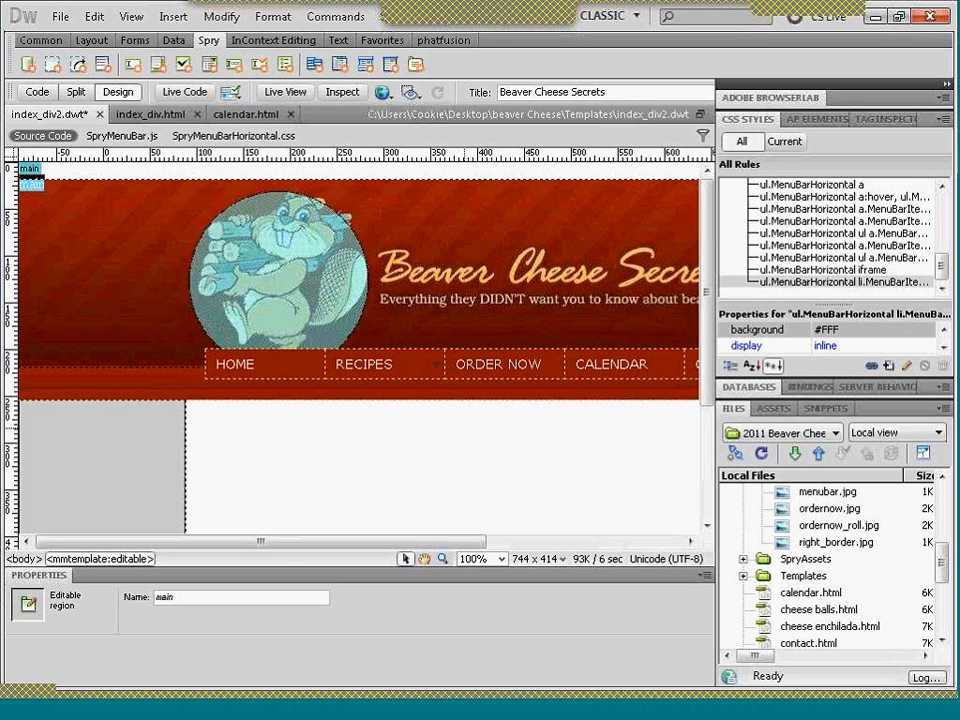
{"action": "key", "text": "ctrl+z"}
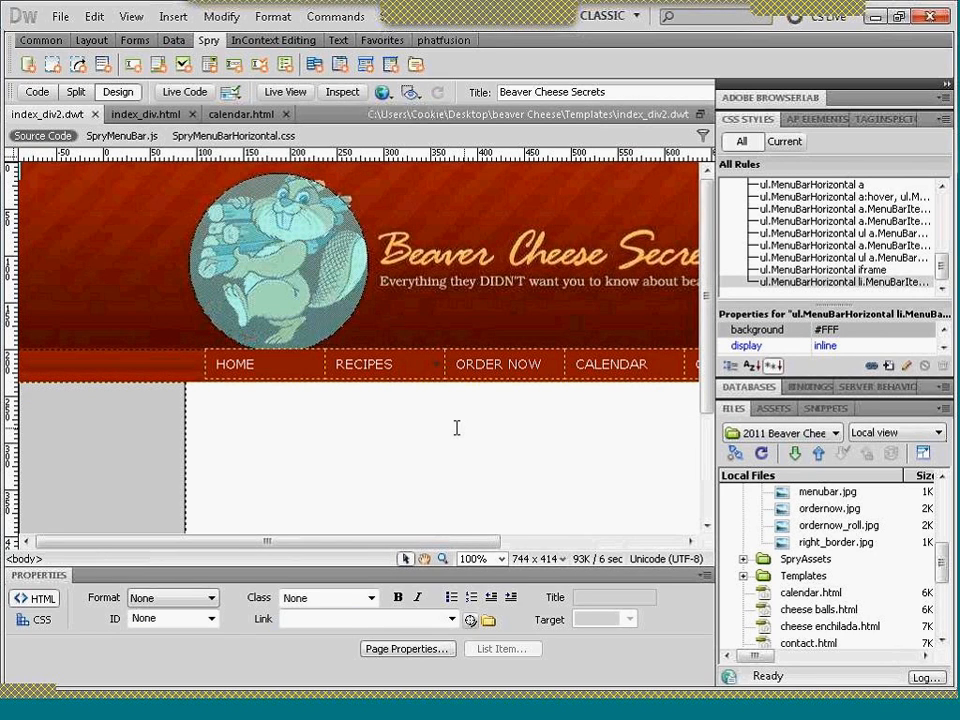
- Show index_div2.dwt's code beside its design and place the insertion point between the main div's tags in the code
{"action": "left_click", "coordinate": [456, 426]}
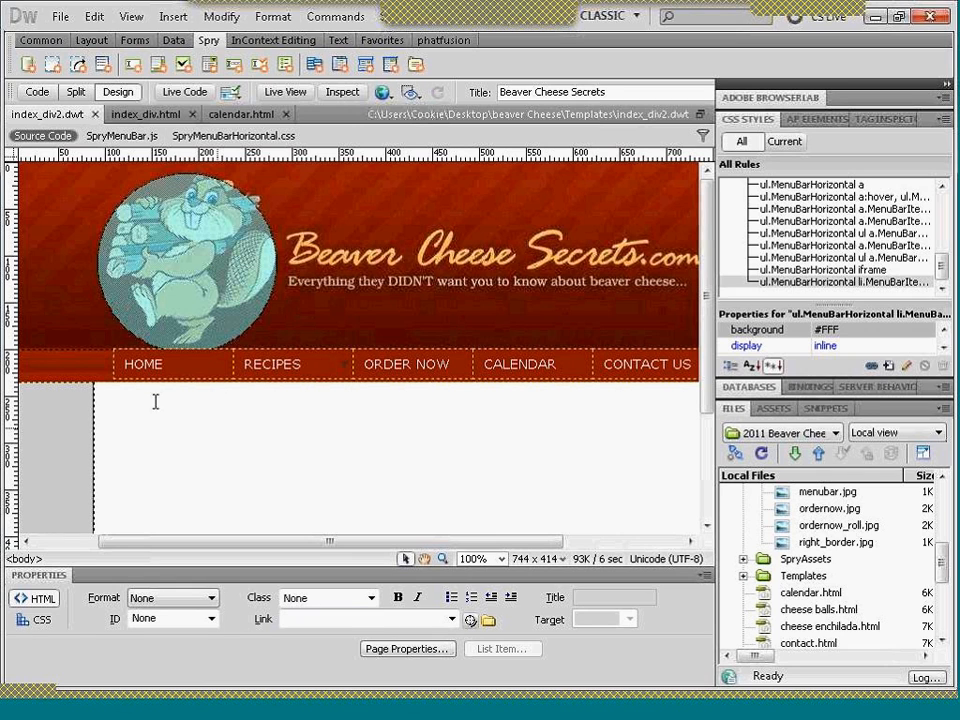
{"action": "left_click", "coordinate": [74, 92]}
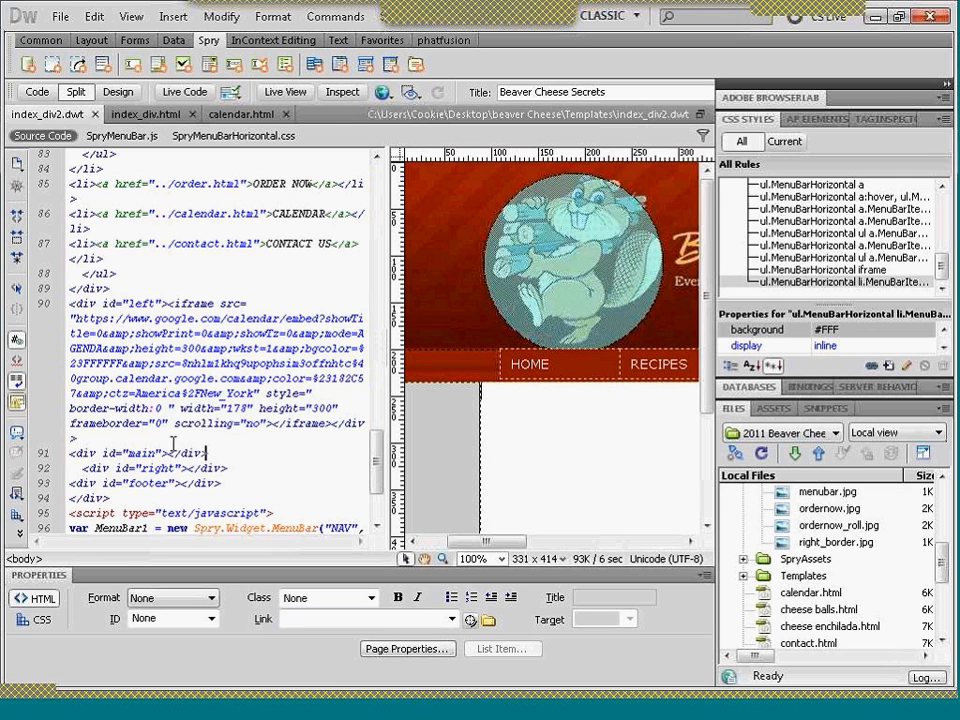
{"action": "left_click", "coordinate": [167, 453]}
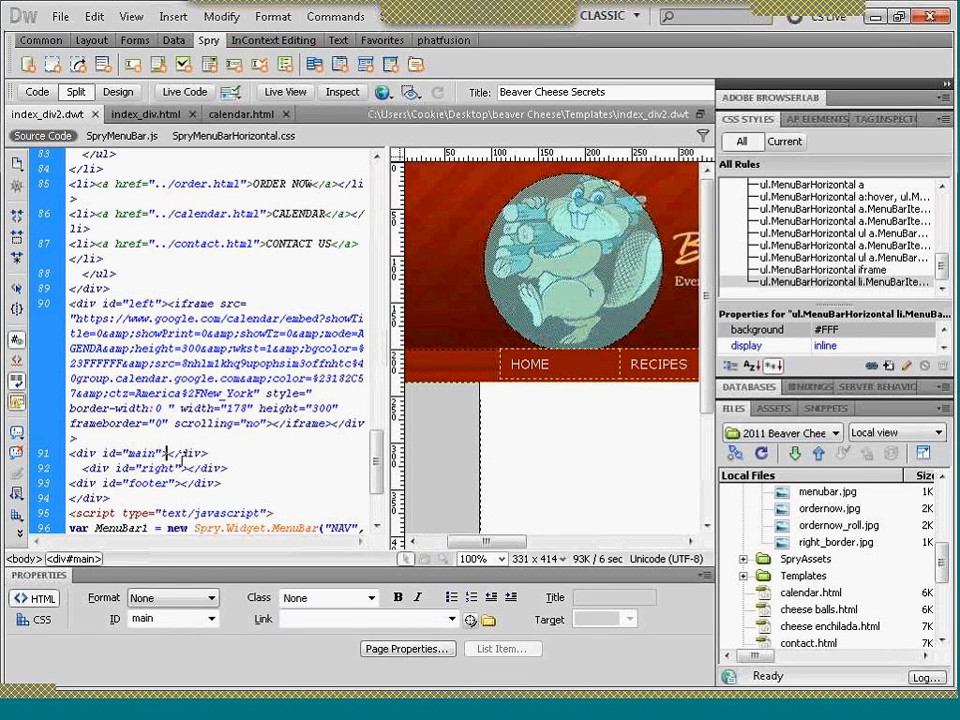
- Try to insert an editable region named main between the main div's opening and closing tags
{"action": "left_click", "coordinate": [170, 20]}
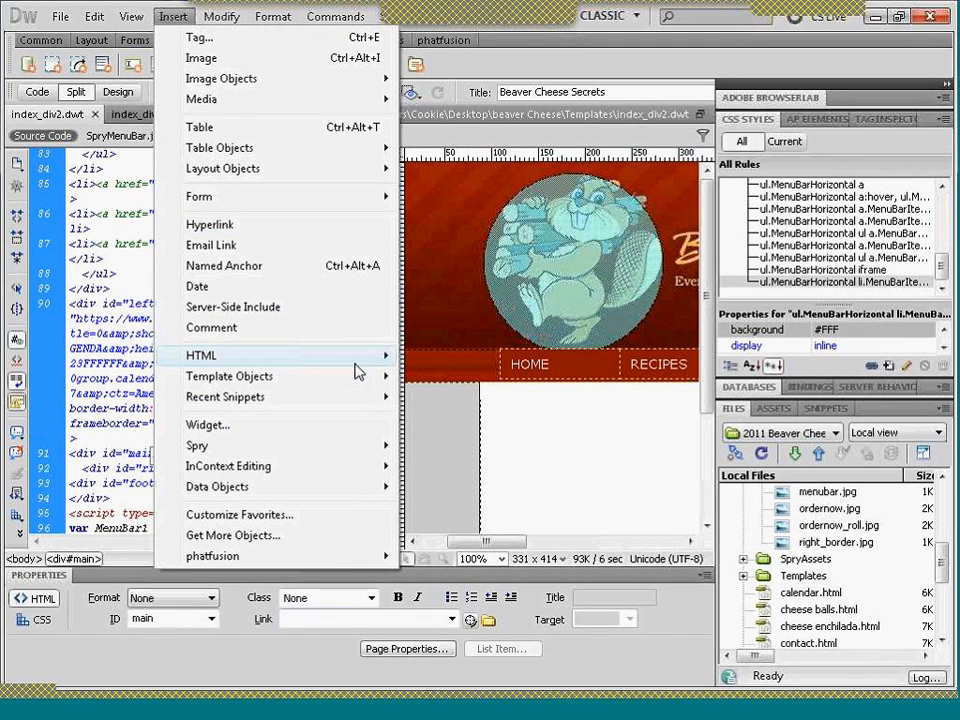
{"action": "mouse_move", "coordinate": [364, 379]}
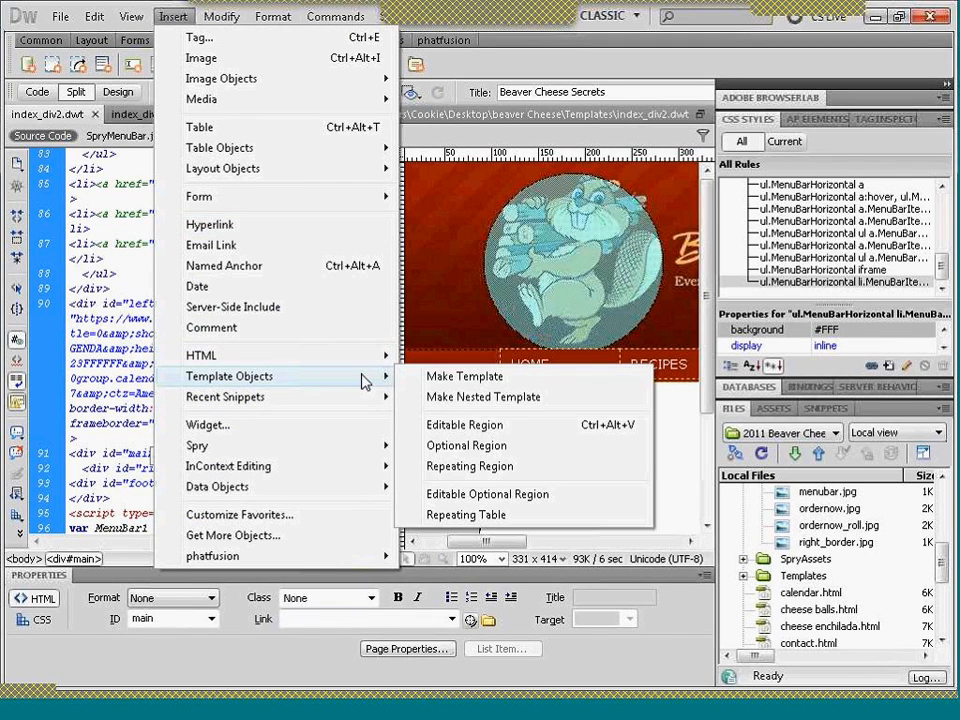
{"action": "left_click", "coordinate": [452, 425]}
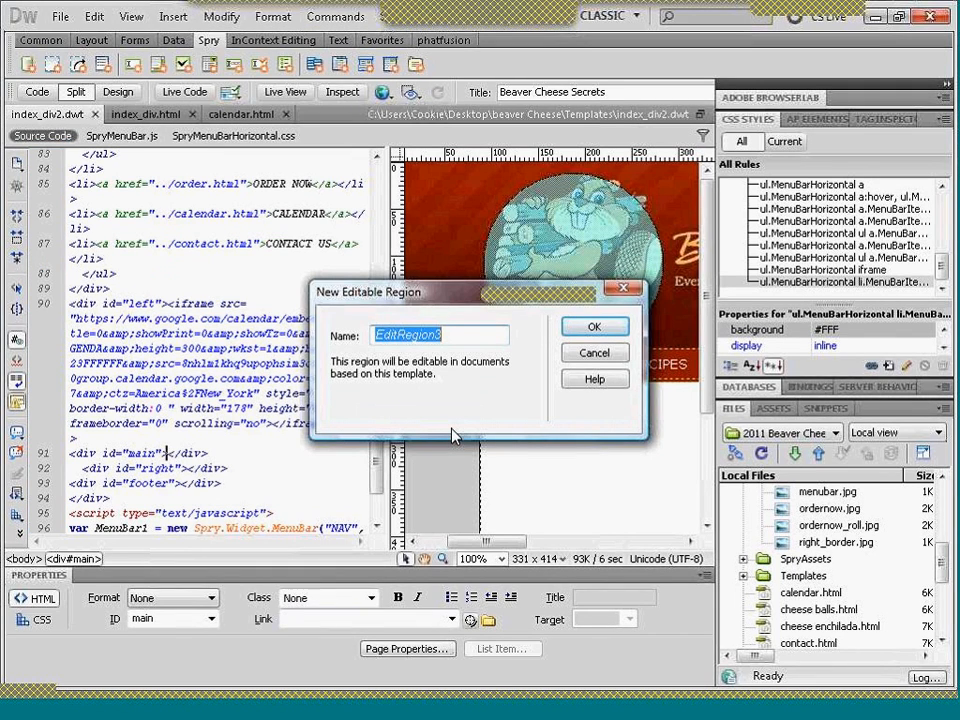
{"action": "type", "text": "main"}
{"action": "key", "text": "Return"}
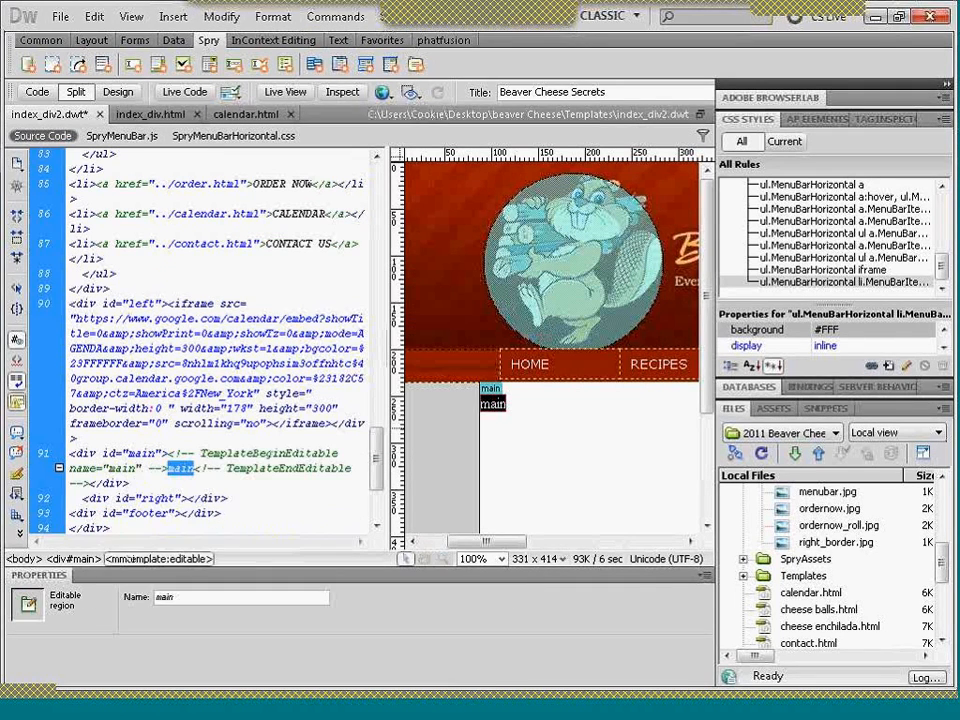
{"action": "left_click", "coordinate": [495, 408]}
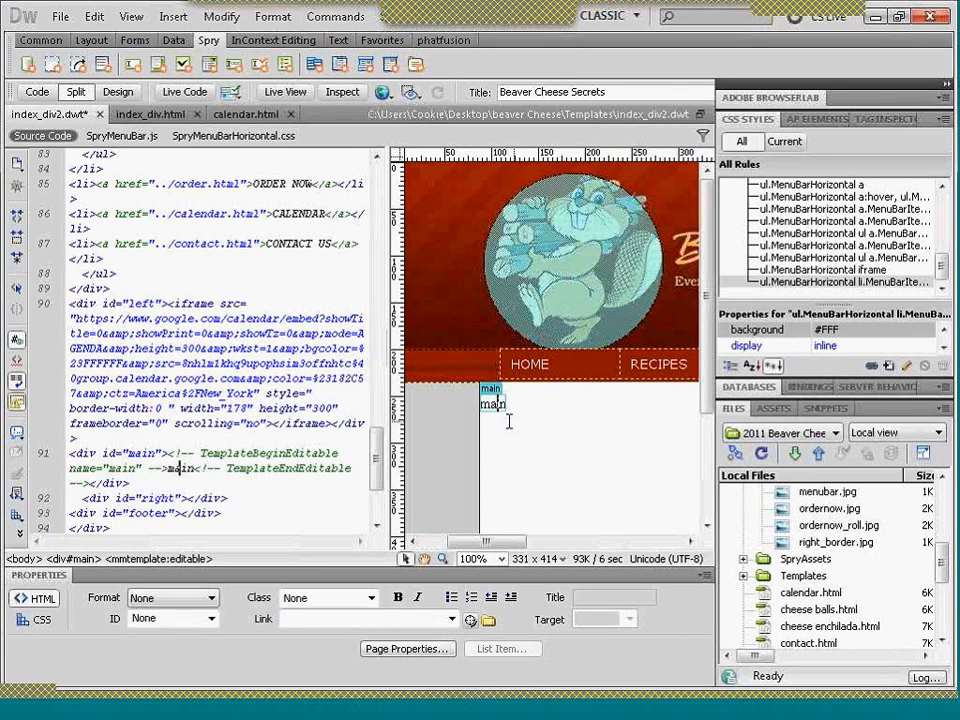
{"action": "key", "text": "ctrl+z"}
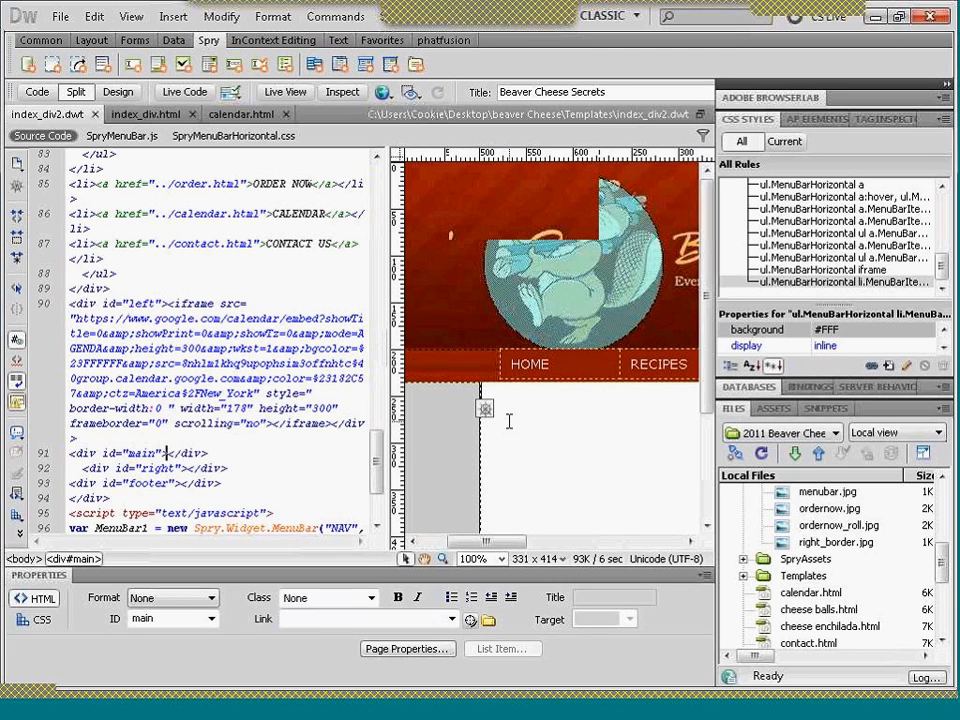
- Enter the placeholder text "this is my main section" in the template's main div
{"action": "left_click", "coordinate": [546, 390]}
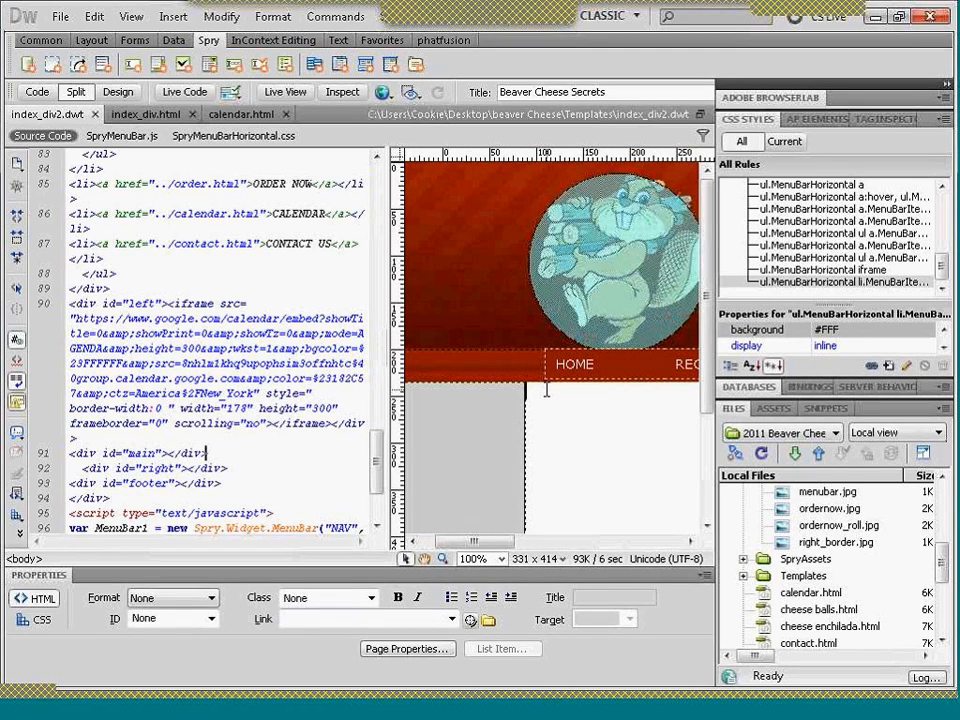
{"action": "left_click", "coordinate": [546, 390]}
{"action": "type", "text": "this is my main"}
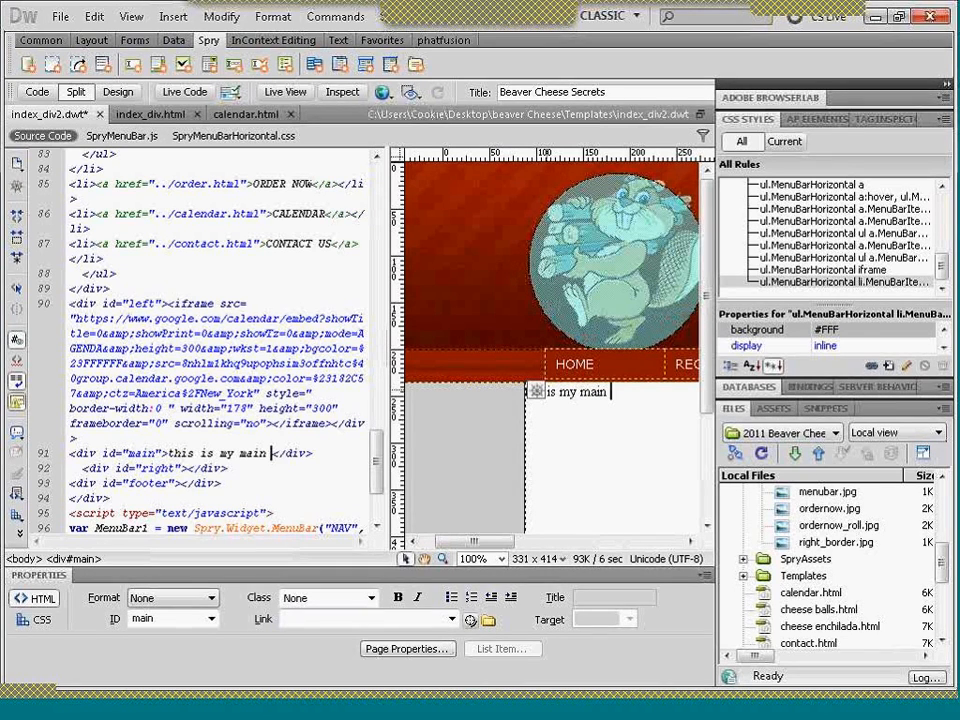
{"action": "type", "text": "n"}
{"action": "key", "text": "ctrl+a"}
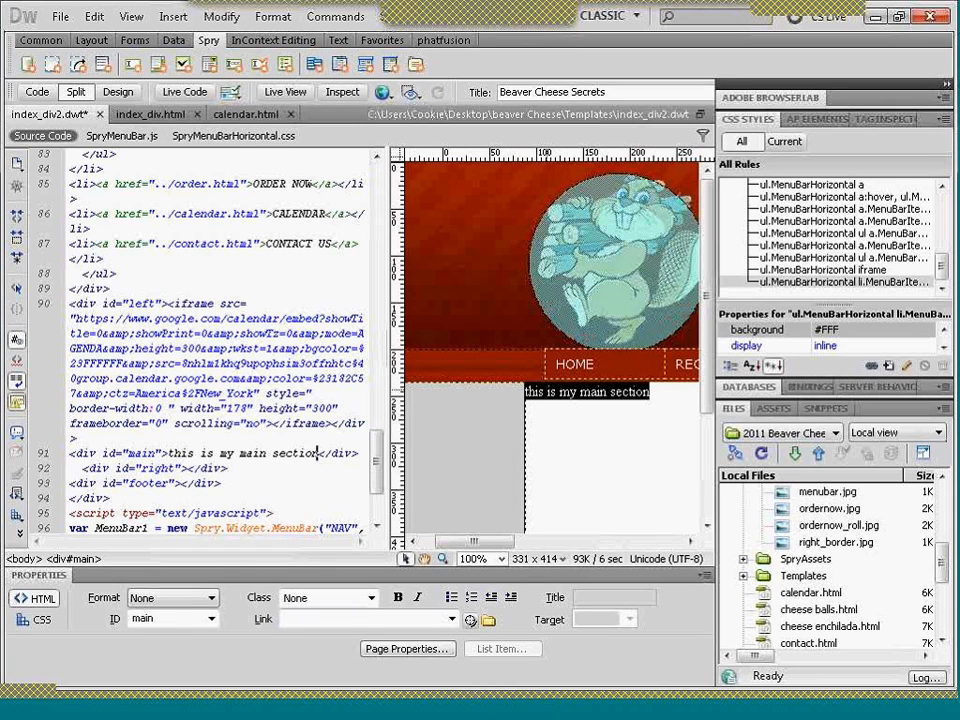
{"action": "left_click", "coordinate": [545, 391]}
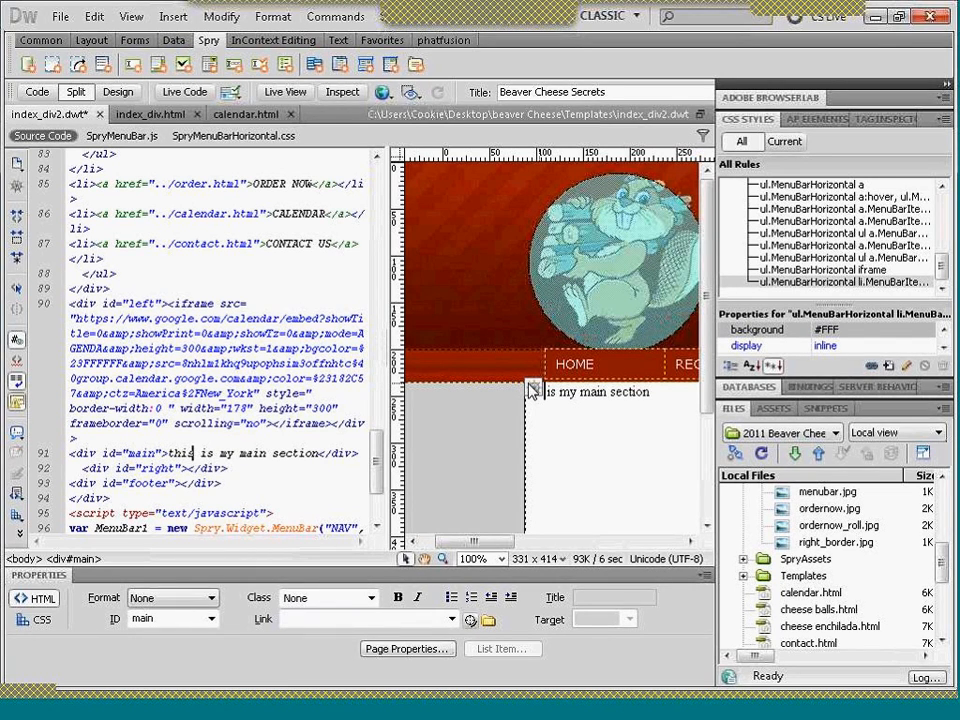
- Turn the placeholder text "this is my main section" in the main div into an editable region named main
{"action": "key", "text": "alt"}
{"action": "double_click", "coordinate": [536, 392]}
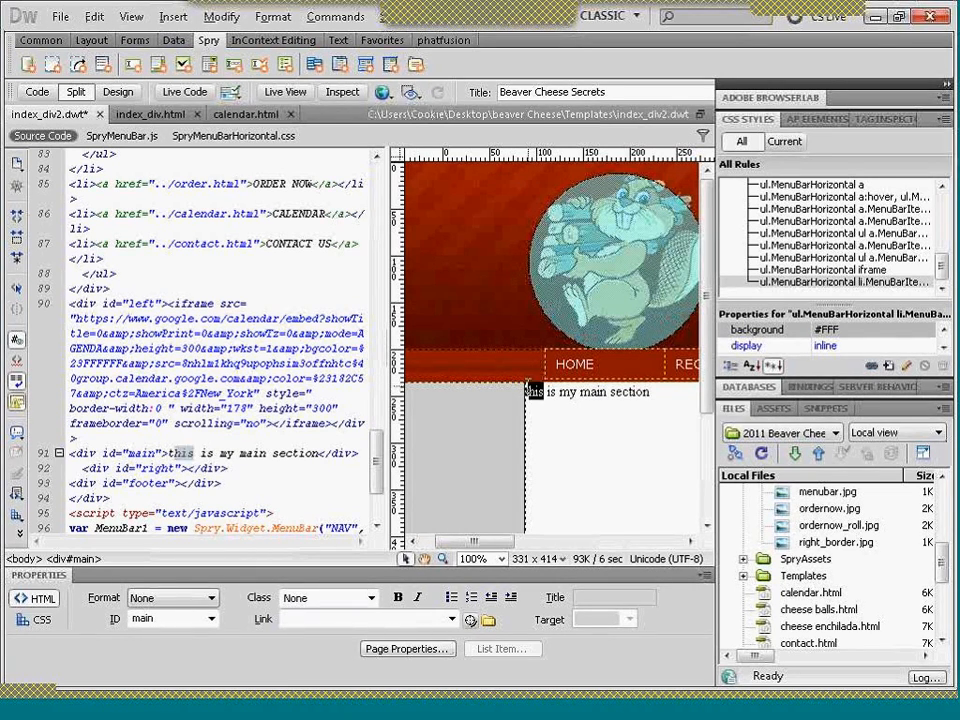
{"action": "left_click_drag", "start_coordinate": [653, 392], "coordinate": [520, 396]}
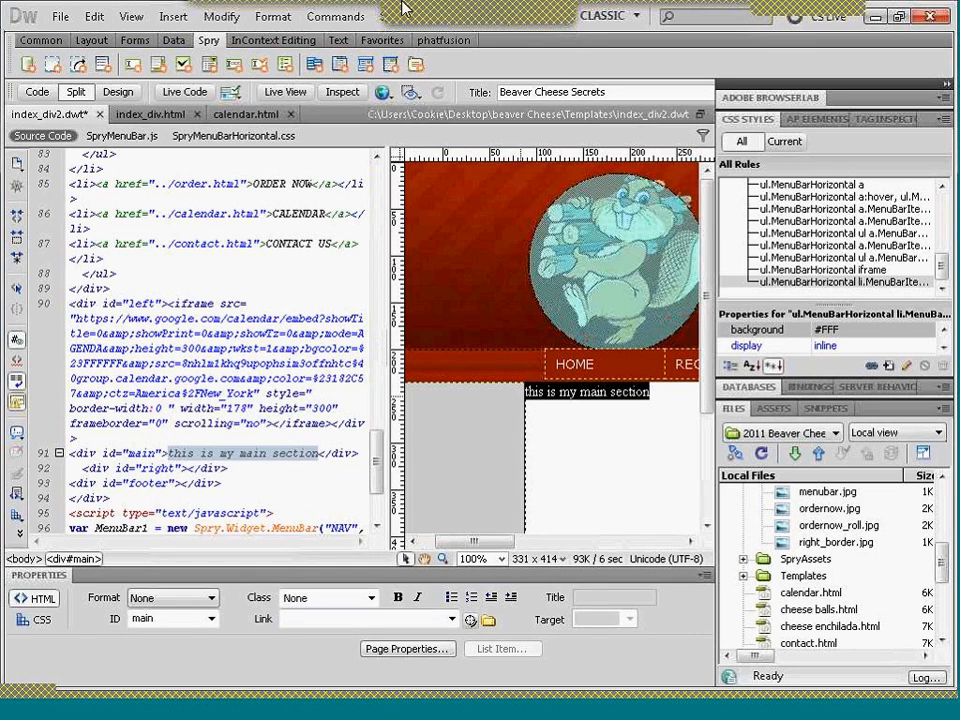
{"action": "left_click", "coordinate": [172, 17]}
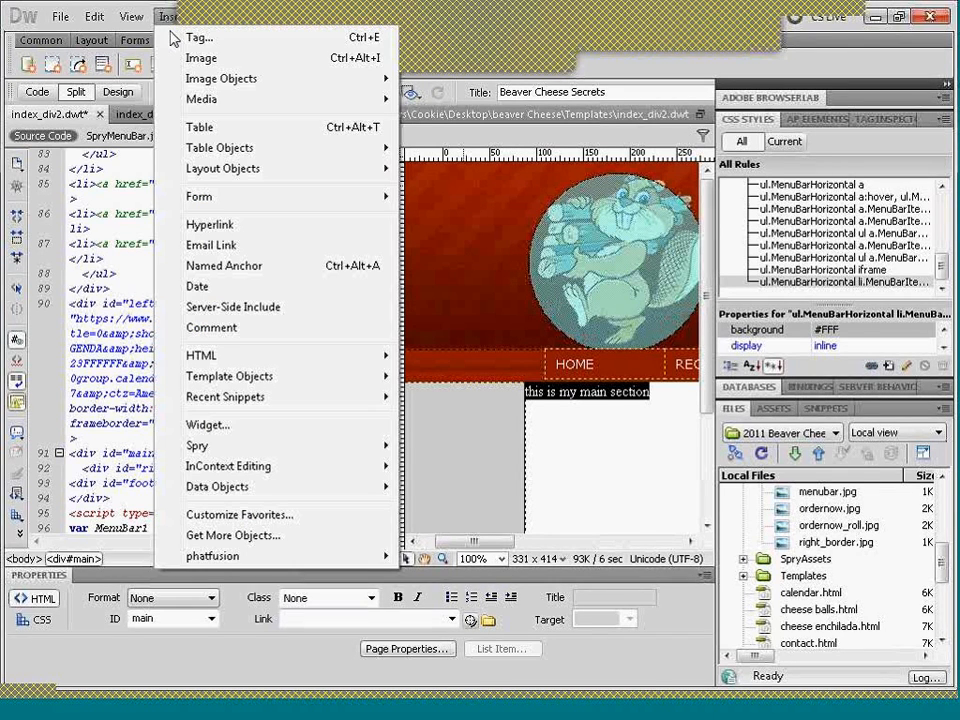
{"action": "mouse_move", "coordinate": [350, 380]}
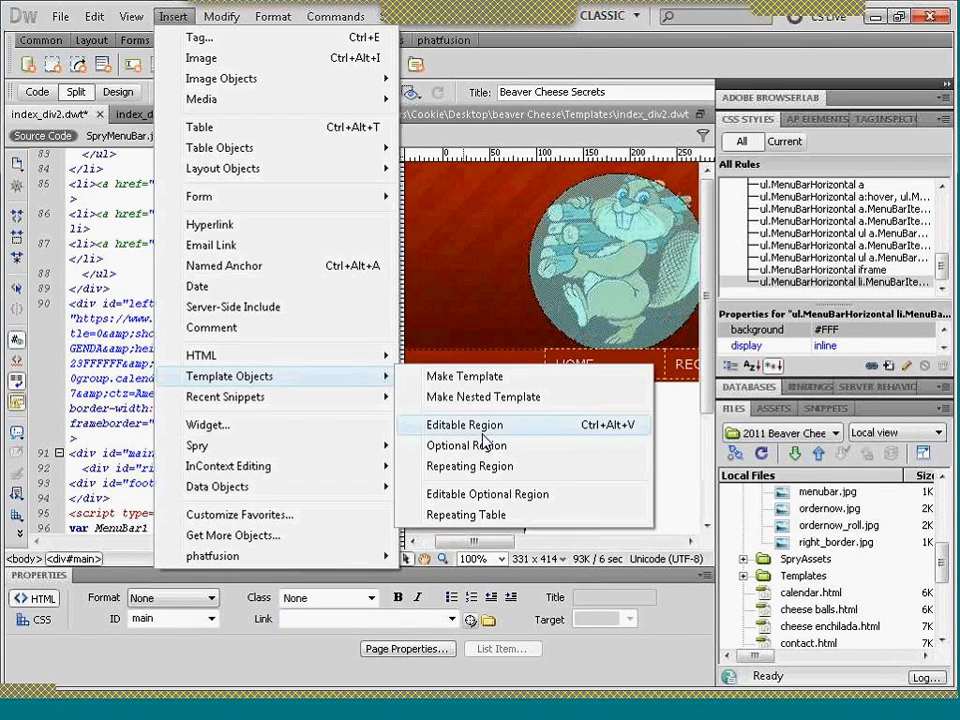
{"action": "left_click", "coordinate": [486, 426]}
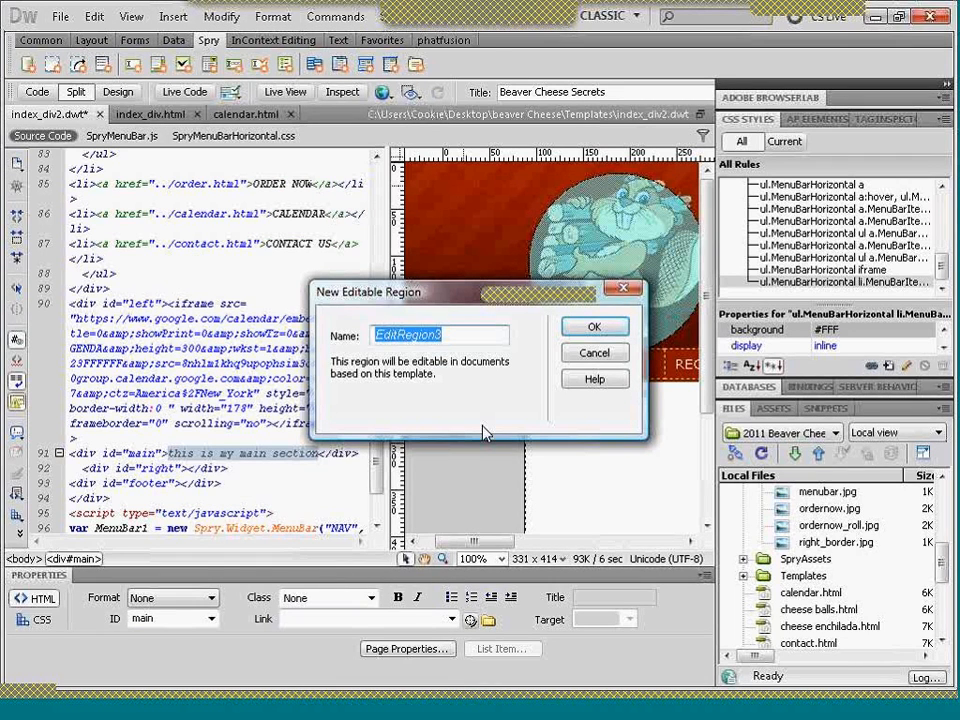
{"action": "type", "text": "main"}
{"action": "key", "text": "Return"}
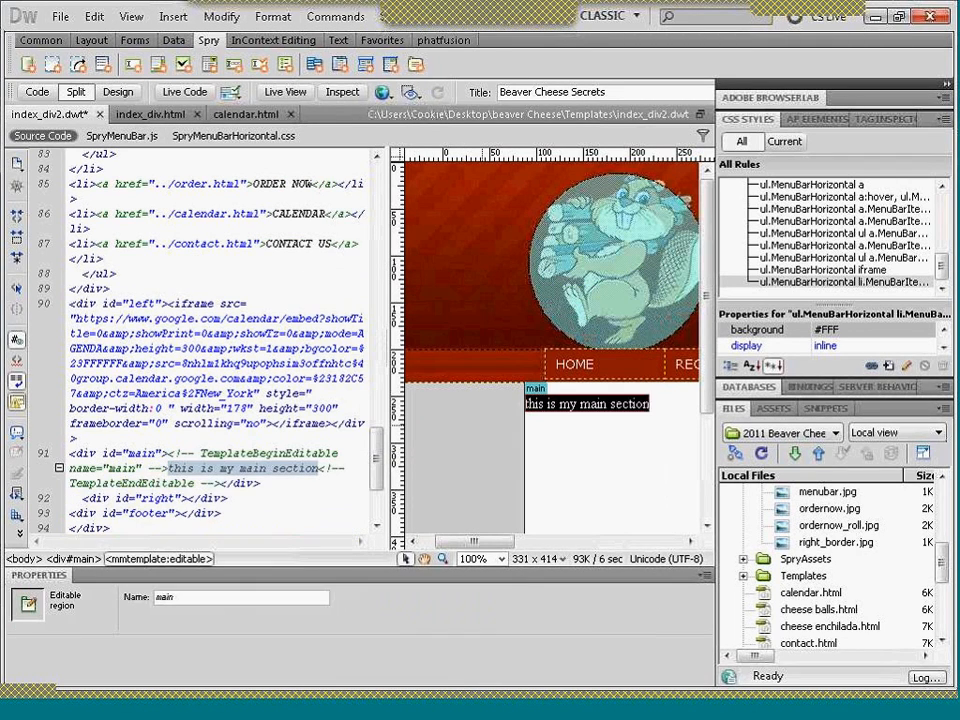
- Add an empty paragraph after the placeholder text in the main region, return to the design-only view and save the template
{"action": "left_click", "coordinate": [578, 407]}
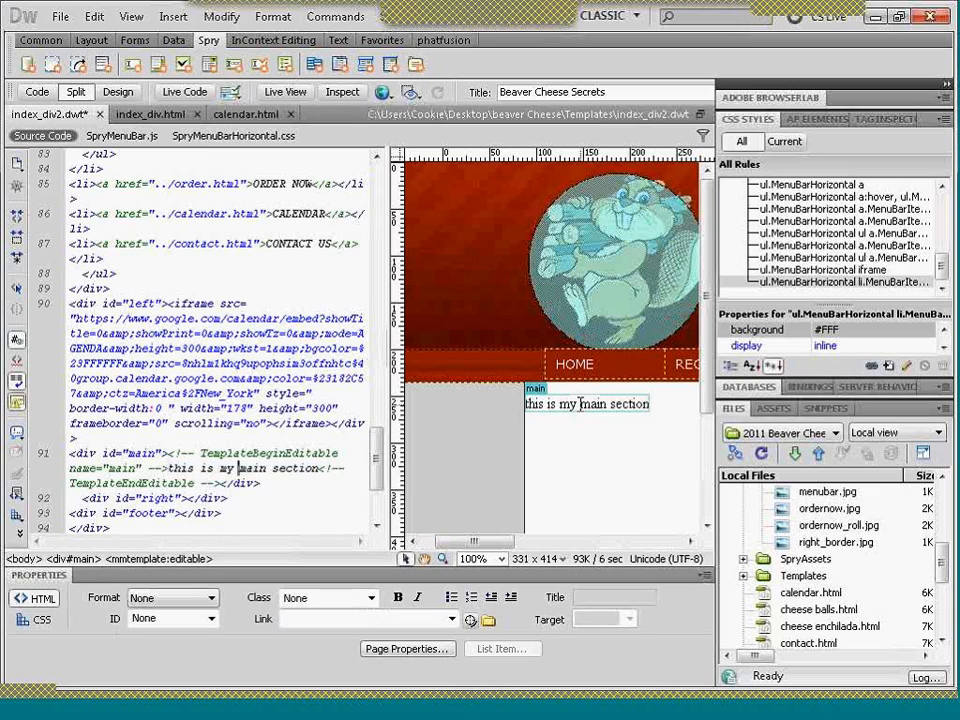
{"action": "left_click", "coordinate": [650, 403]}
{"action": "key", "text": "Return"}
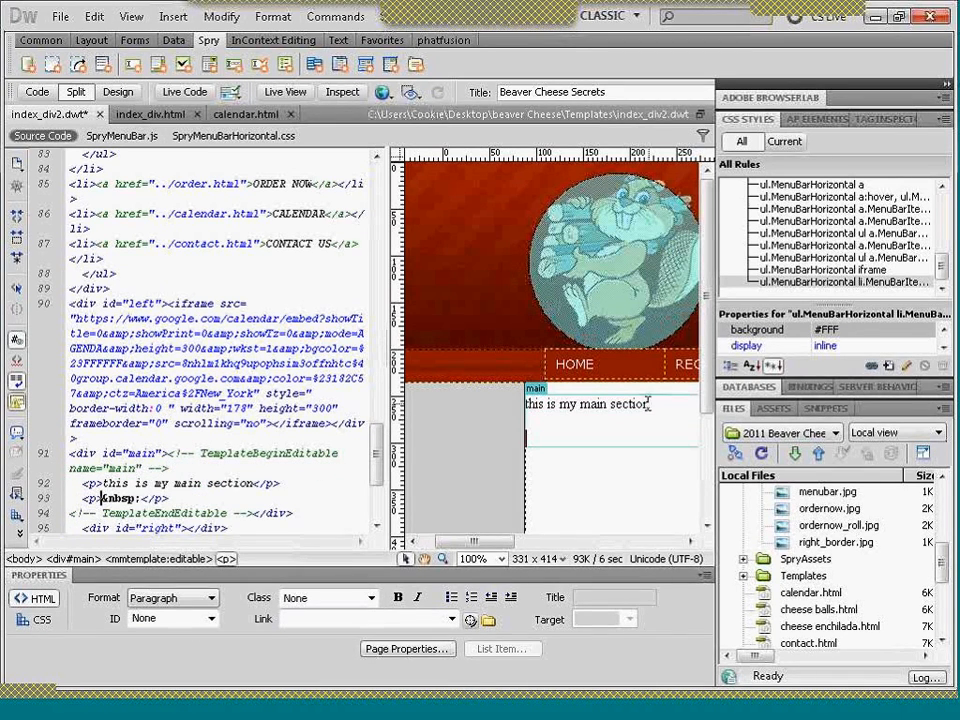
{"action": "left_click", "coordinate": [118, 92]}
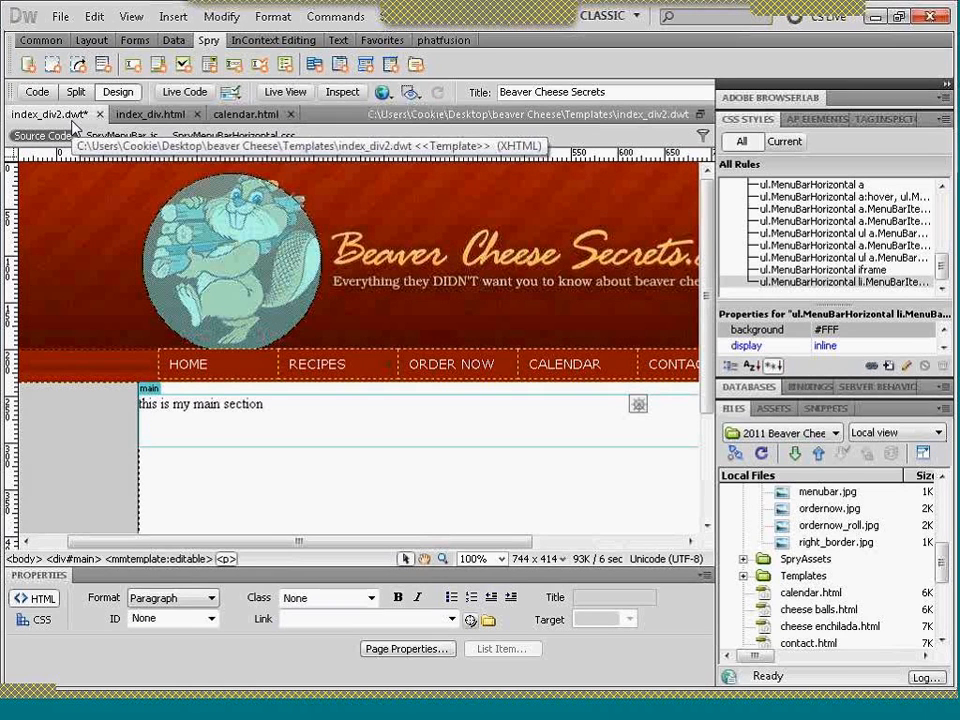
{"action": "key", "text": "ctrl+s"}
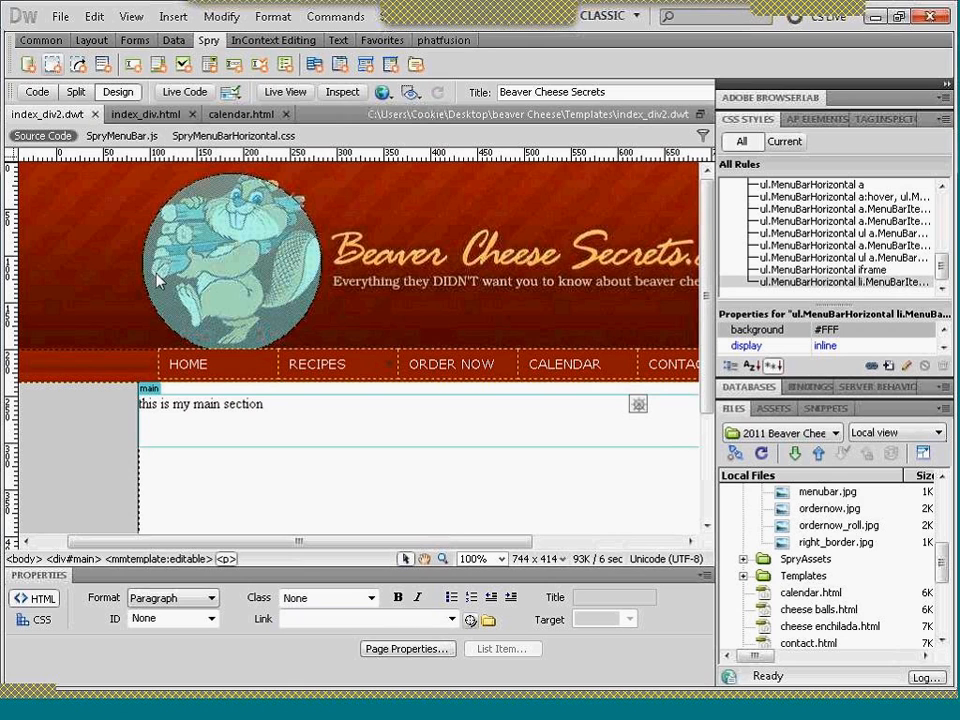
- Create a new page from the index_div2 template of the 2011 Beaver Cheese site
{"action": "left_click", "coordinate": [60, 16]}
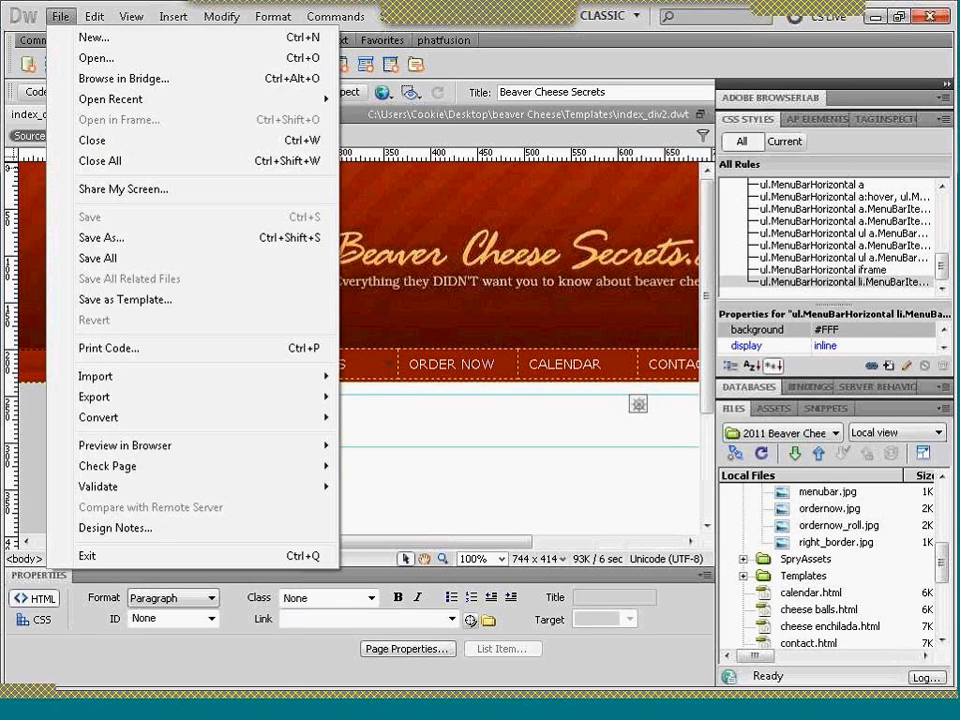
{"action": "key", "text": "Escape"}
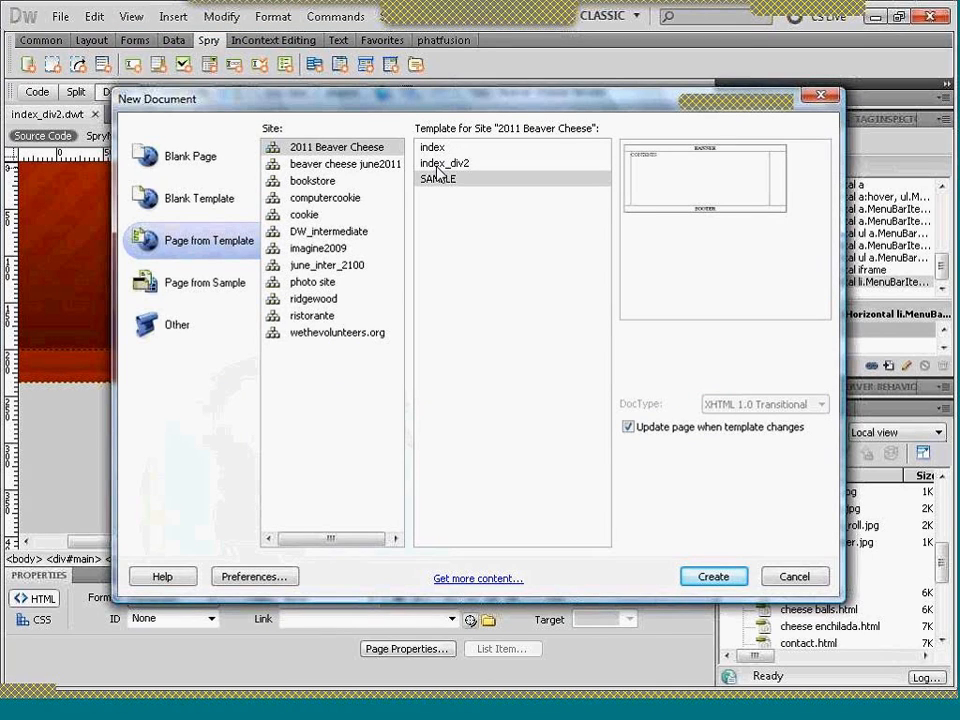
{"action": "left_click", "coordinate": [437, 163]}
{"action": "left_click", "coordinate": [710, 577]}
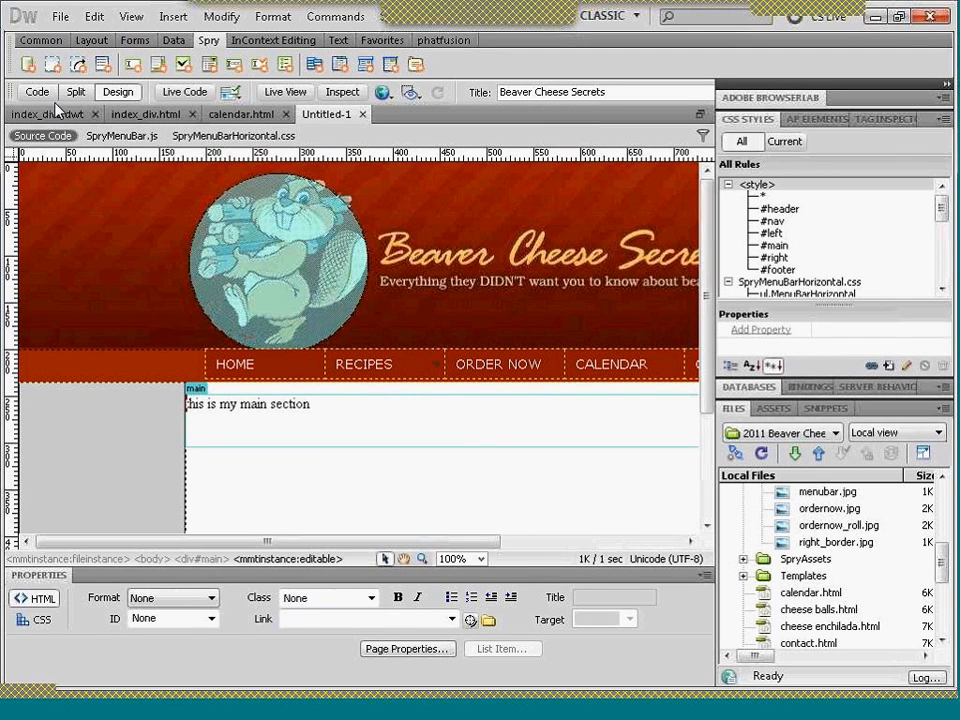
- Save the new template-based page as visit_us in the beaver Cheese folder
{"action": "left_click", "coordinate": [58, 20]}
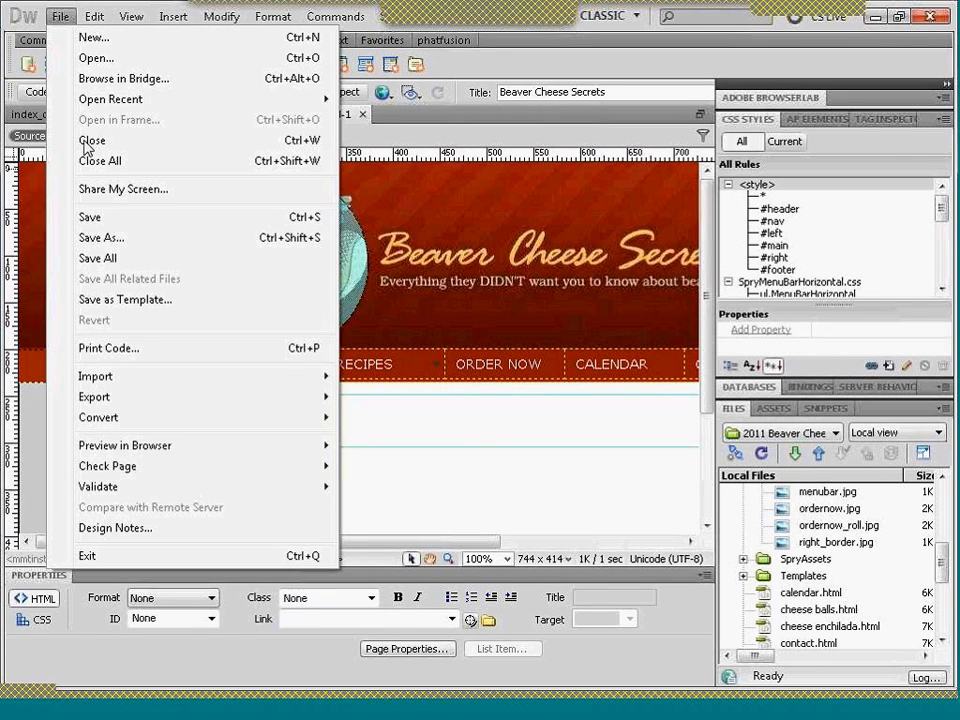
{"action": "left_click", "coordinate": [105, 226]}
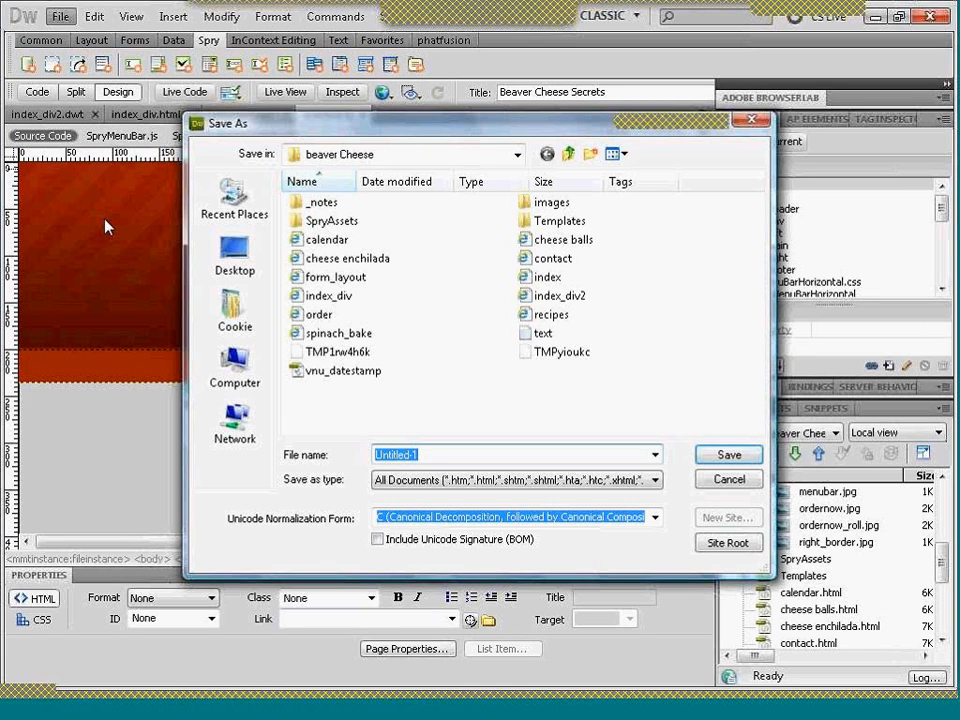
{"action": "type", "text": "visit up"}
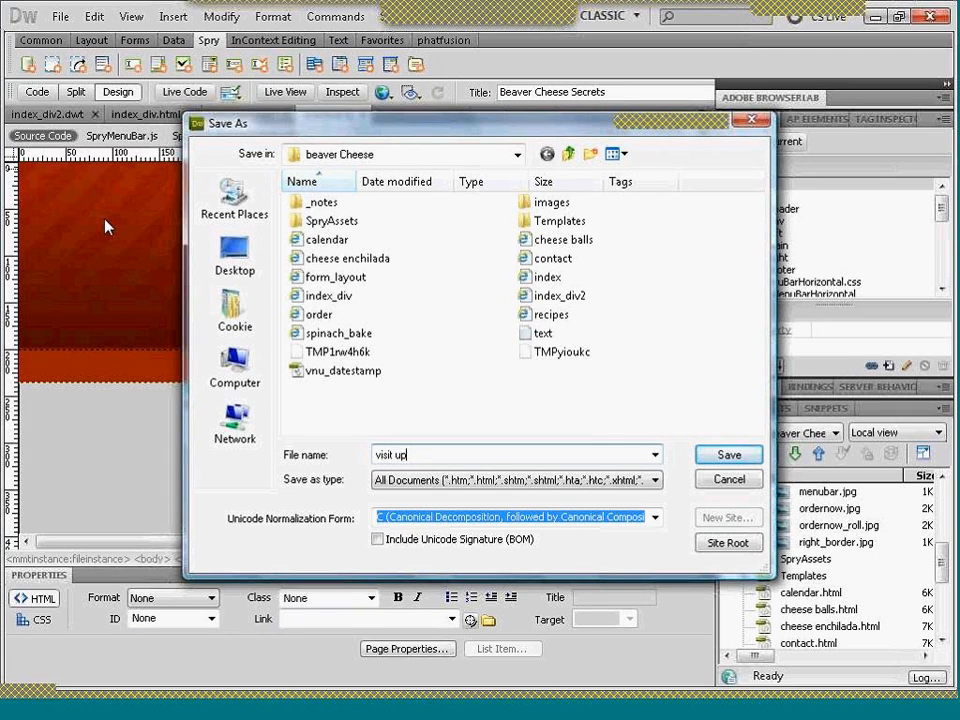
{"action": "key", "text": "BackSpace"}
{"action": "key", "text": "BackSpace"}
{"action": "key", "text": "BackSpace"}
{"action": "type", "text": "_us"}
{"action": "key", "text": "Return"}
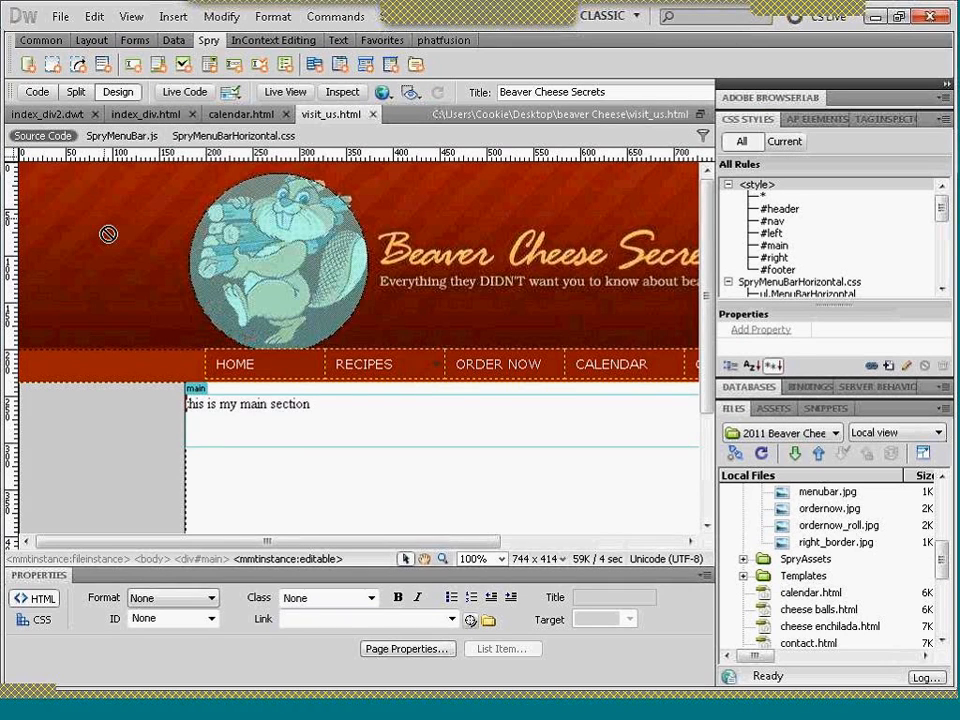
- Replace the placeholder text in the main region with "Visit our factory and see how the cheese is made"
{"action": "left_click", "coordinate": [228, 434]}
{"action": "key", "text": "Return"}
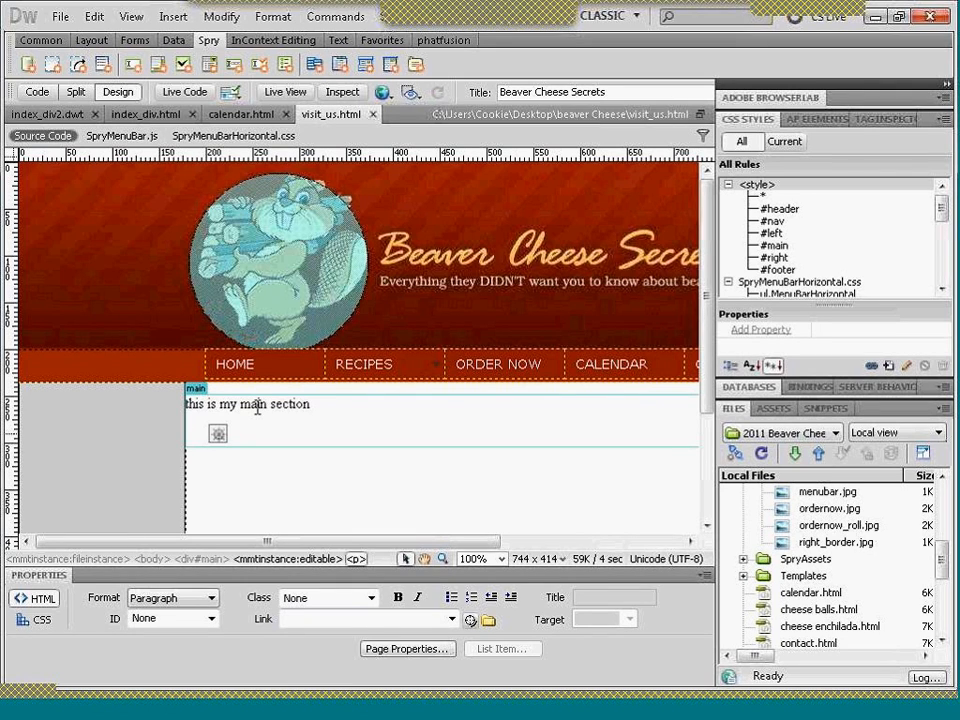
{"action": "triple_click", "coordinate": [186, 404]}
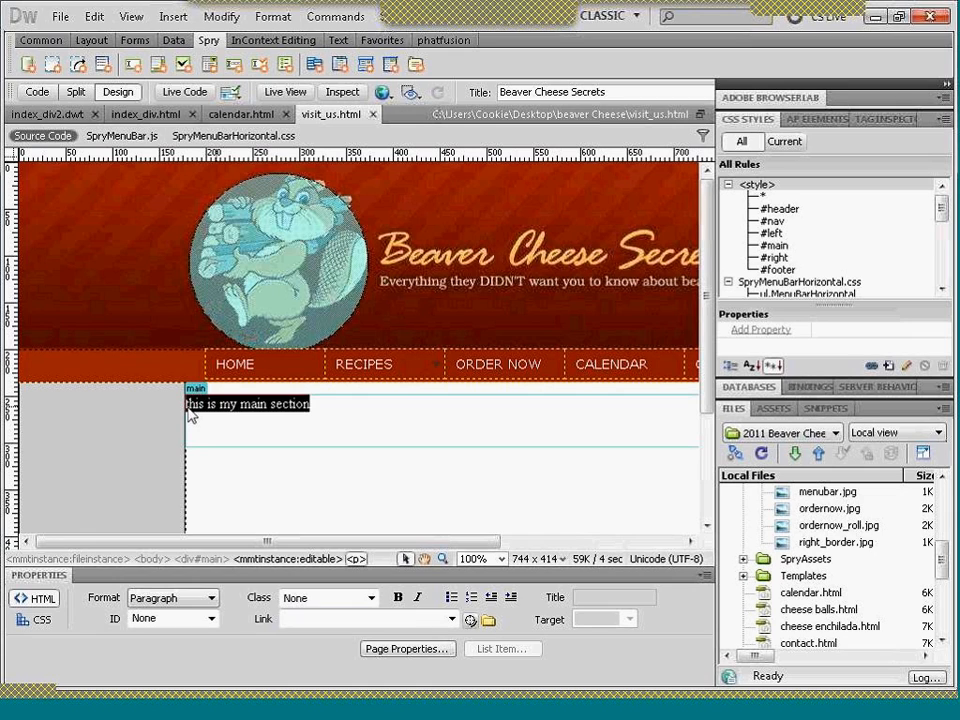
{"action": "type", "text": "Visit"}
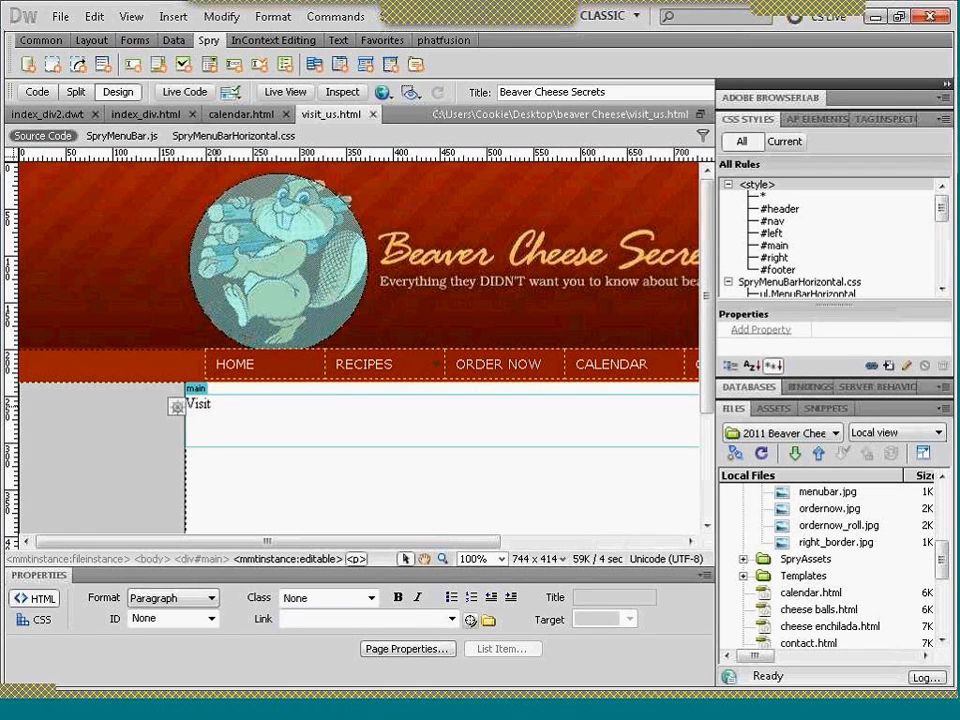
{"action": "type", "text": " our factory "}
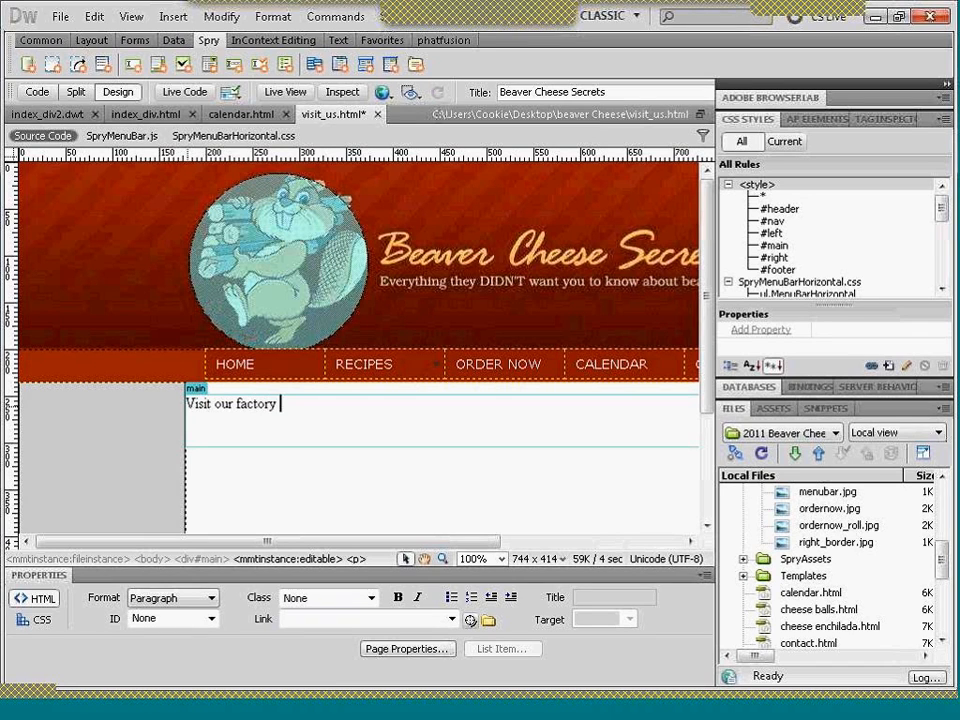
{"action": "type", "text": "and see how Ch"}
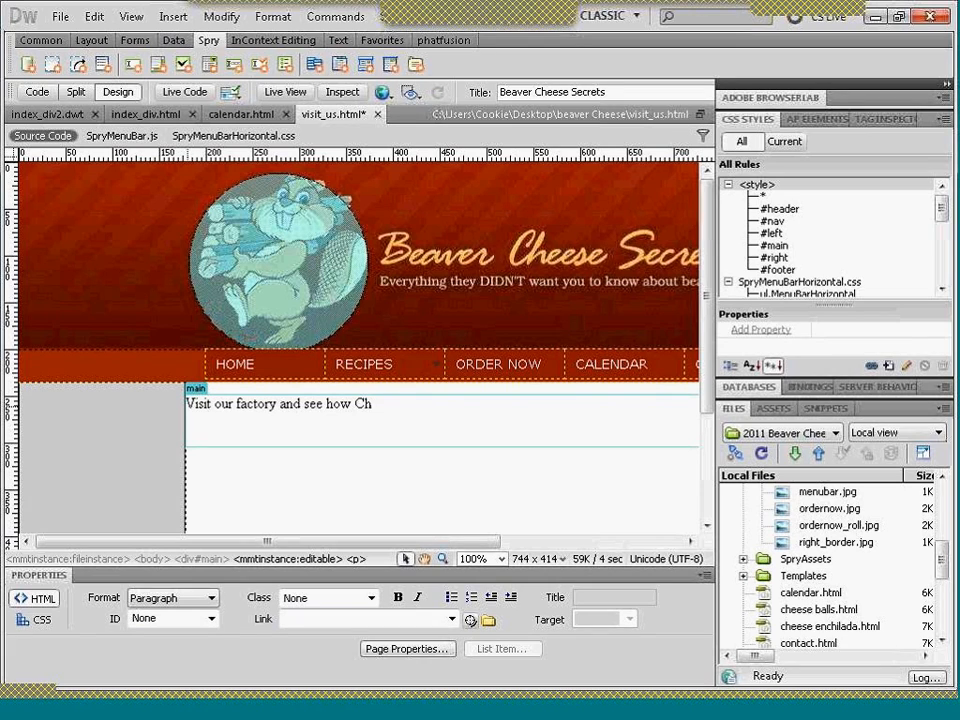
{"action": "key", "text": "BackSpace"}
{"action": "key", "text": "BackSpace"}
{"action": "type", "text": "the Ch"}
{"action": "key", "text": "BackSpace"}
{"action": "key", "text": "BackSpace"}
{"action": "type", "text": "cheese is made"}
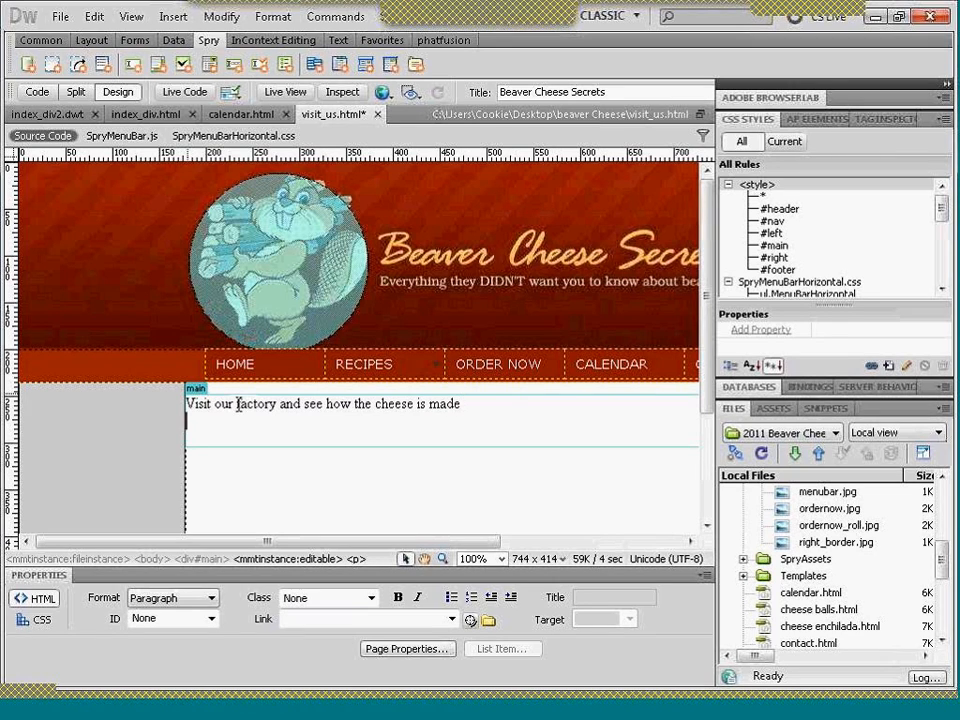
- Format the factory visit line as Heading 2 and start a new line below it
{"action": "left_click", "coordinate": [207, 597]}
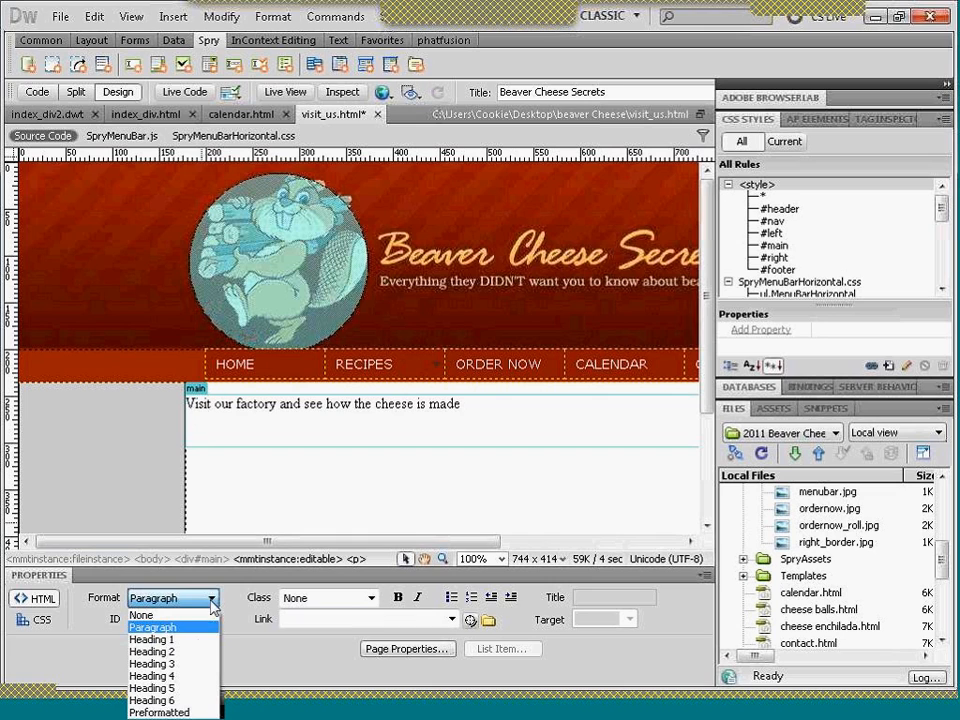
{"action": "left_click", "coordinate": [203, 640]}
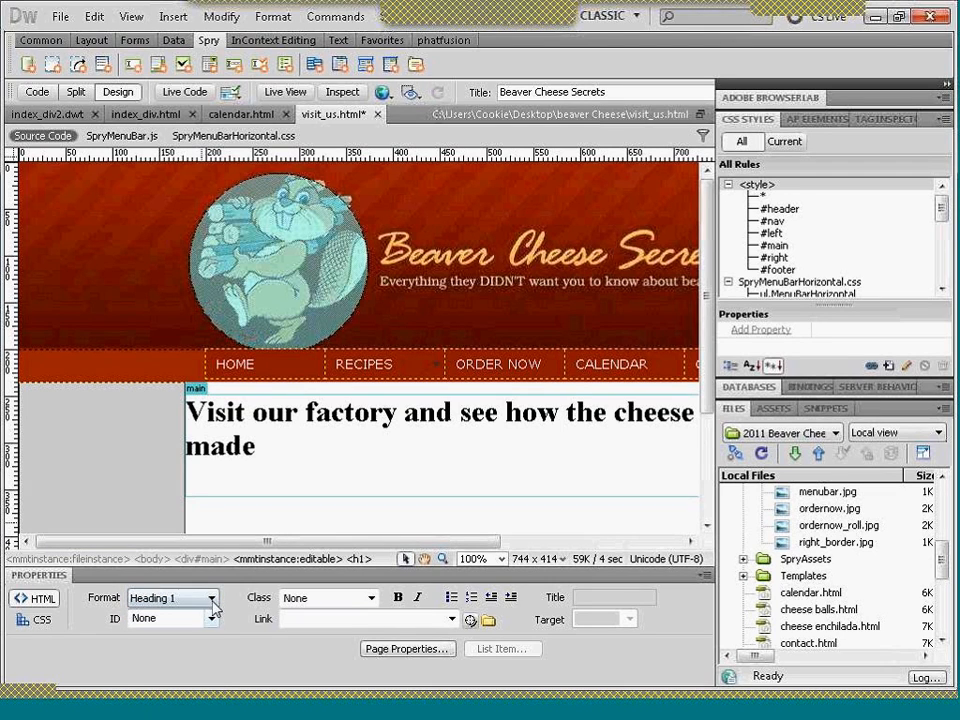
{"action": "left_click", "coordinate": [208, 598]}
{"action": "left_click", "coordinate": [203, 653]}
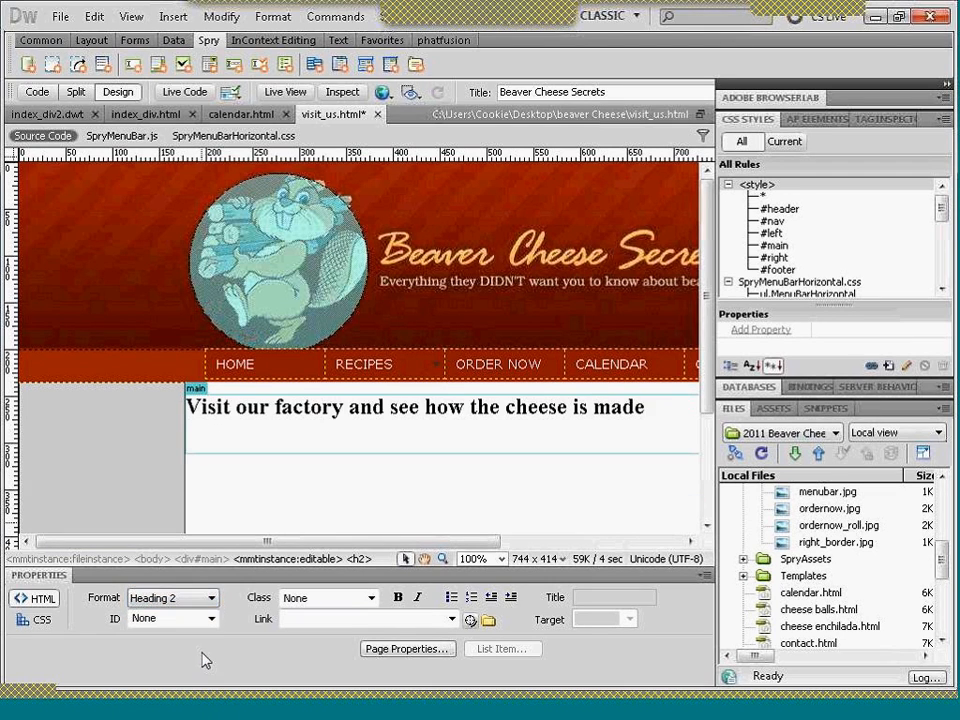
{"action": "key", "text": "Return"}
- Switch to Firefox, load the Google home page and open Google Maps from it
{"action": "left_click", "coordinate": [676, 716]}
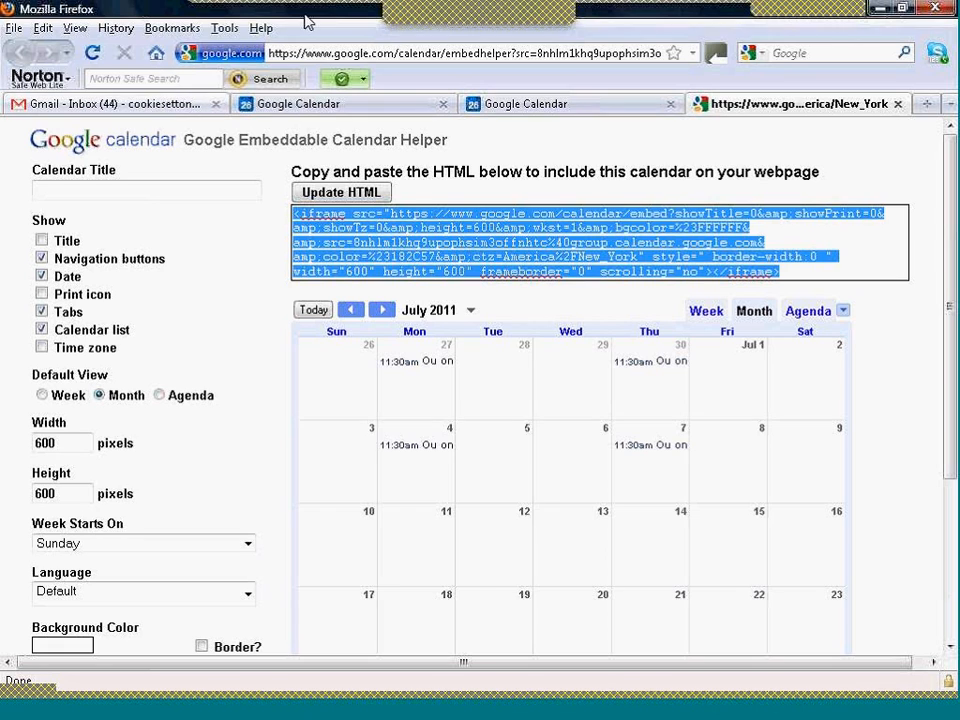
{"action": "left_click", "coordinate": [315, 55]}
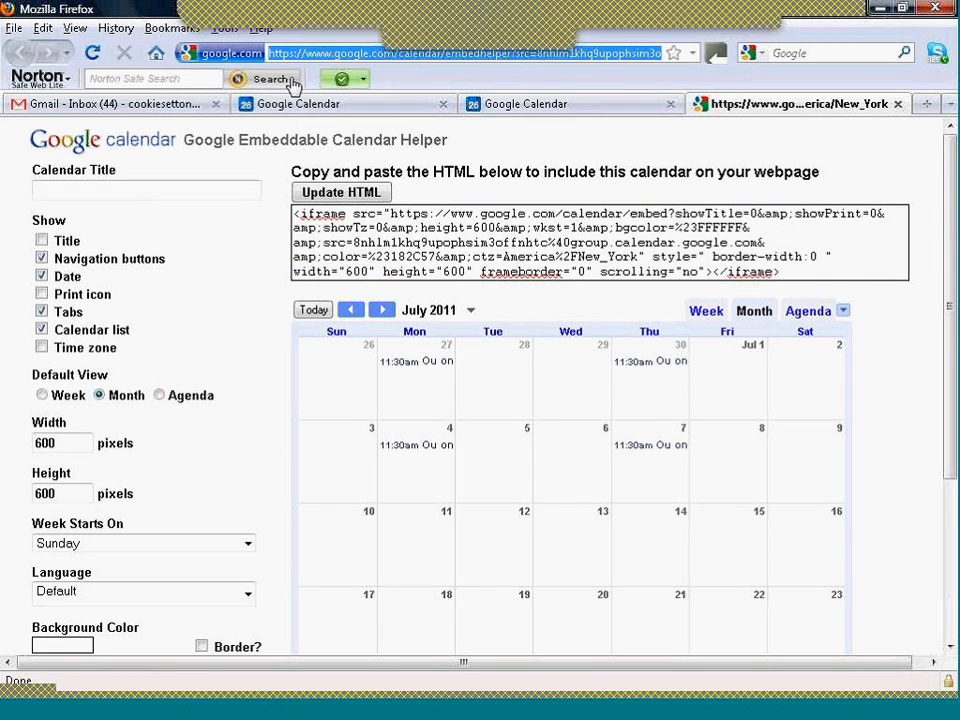
{"action": "type", "text": "goo"}
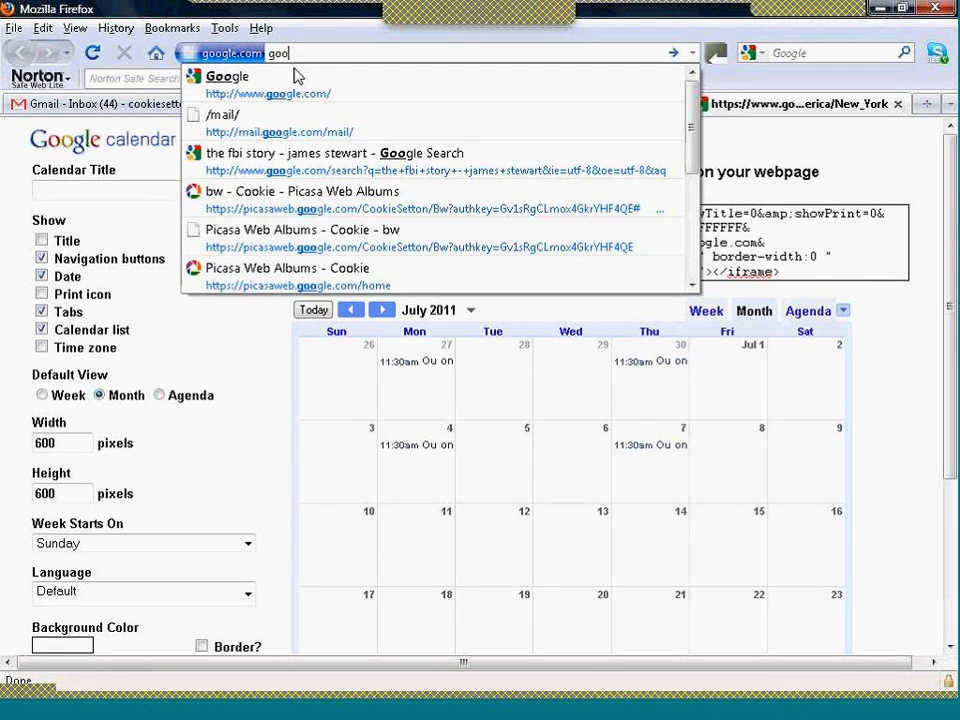
{"action": "left_click", "coordinate": [296, 99]}
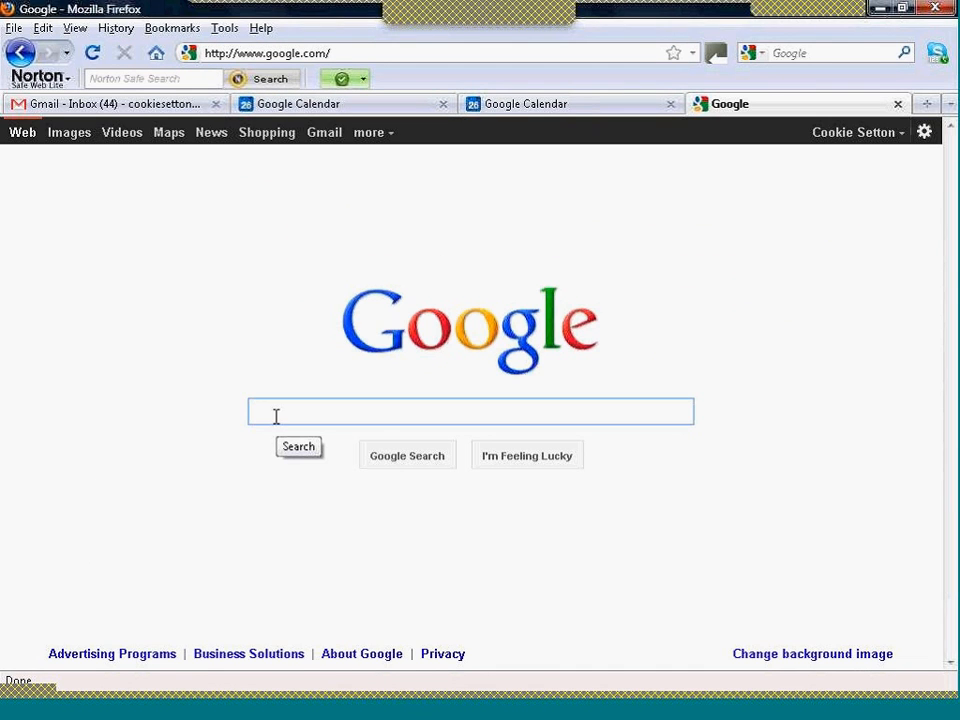
{"action": "left_click", "coordinate": [170, 137]}
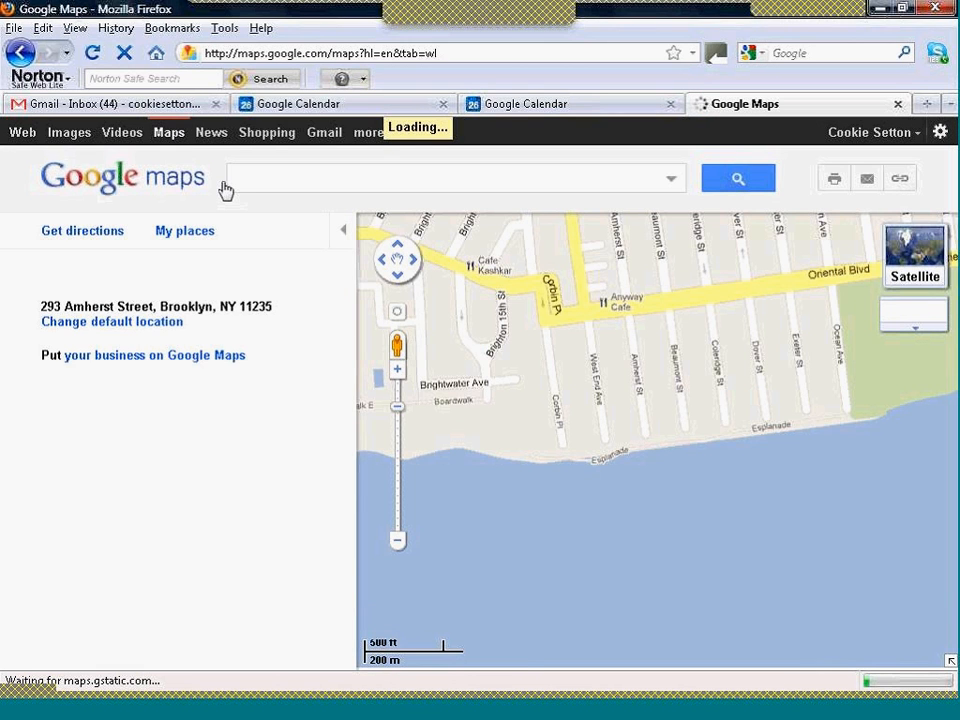
- Find the factory's street address in Google Maps and show the map's link and embed code
{"action": "type", "text": "11 "}
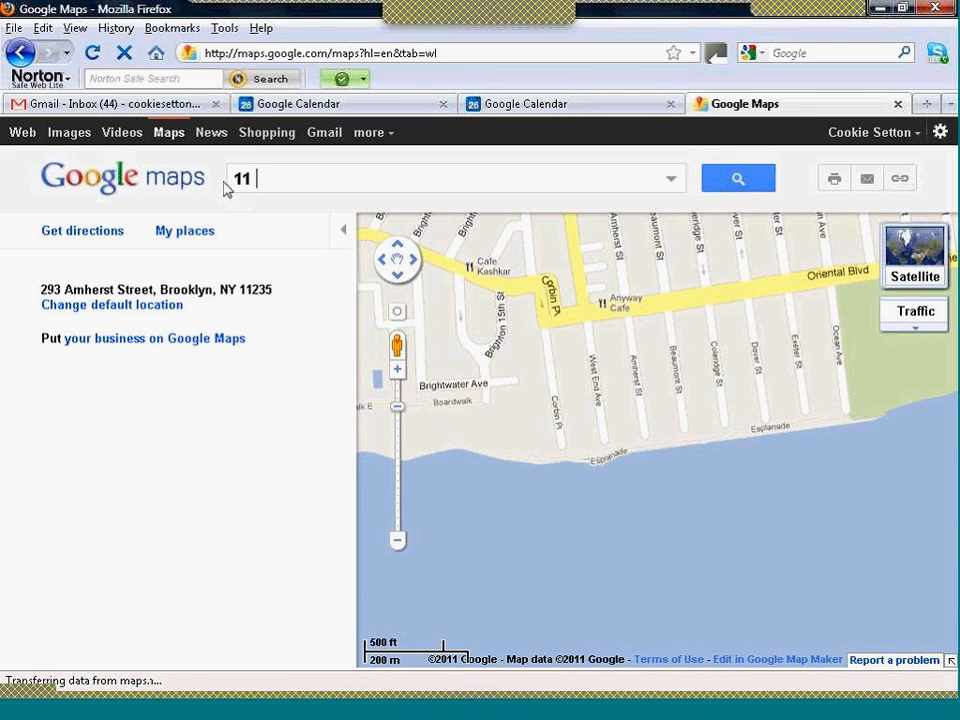
{"action": "type", "text": "Broad"}
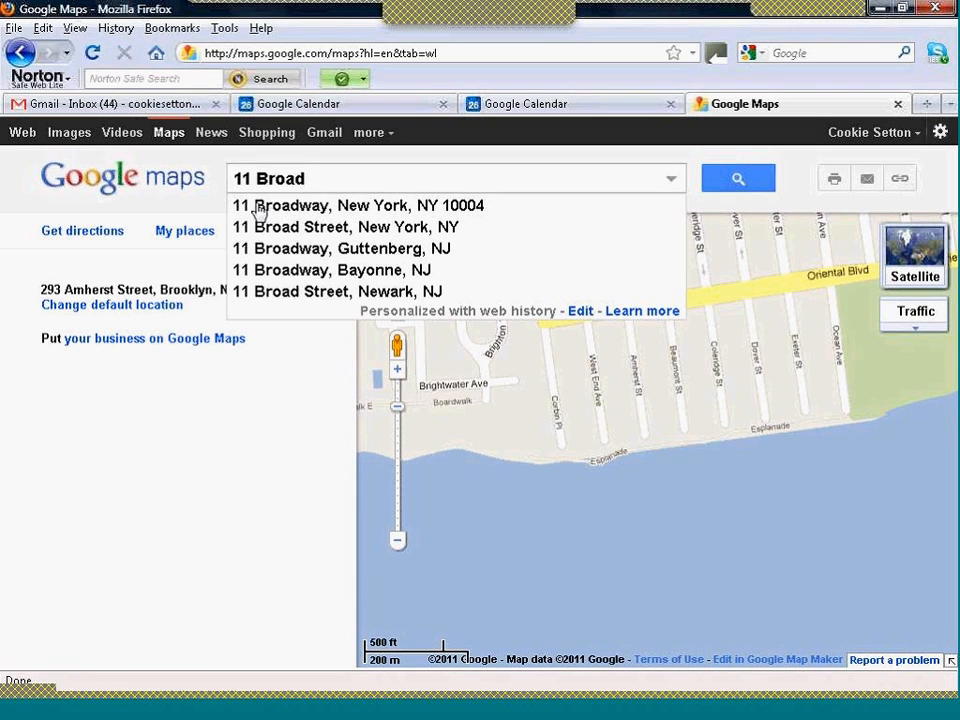
{"action": "left_click", "coordinate": [258, 211]}
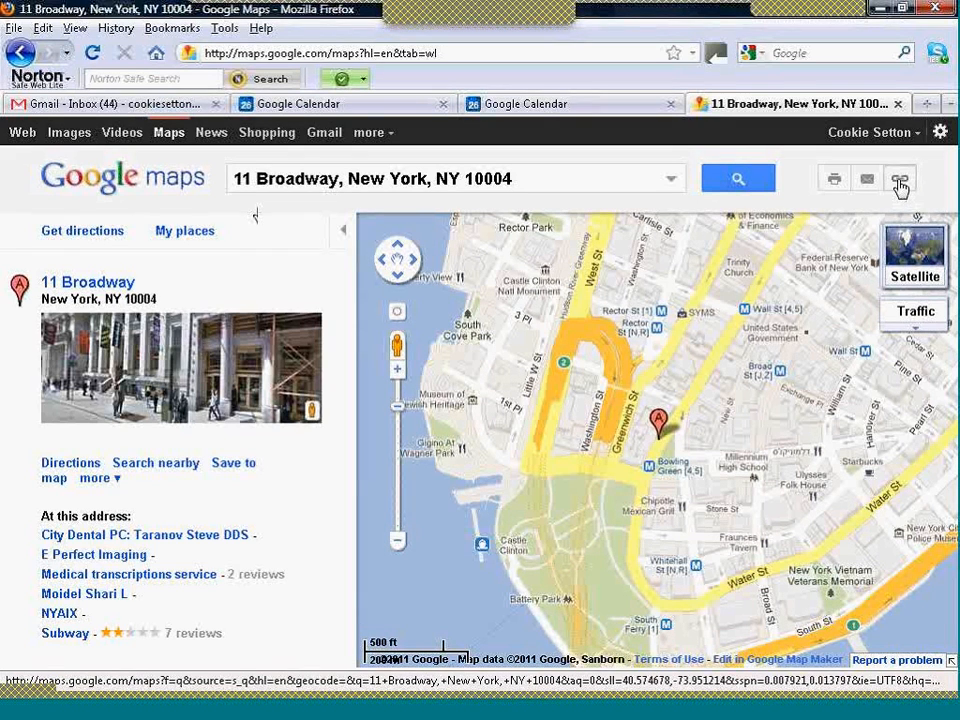
{"action": "left_click", "coordinate": [901, 185]}
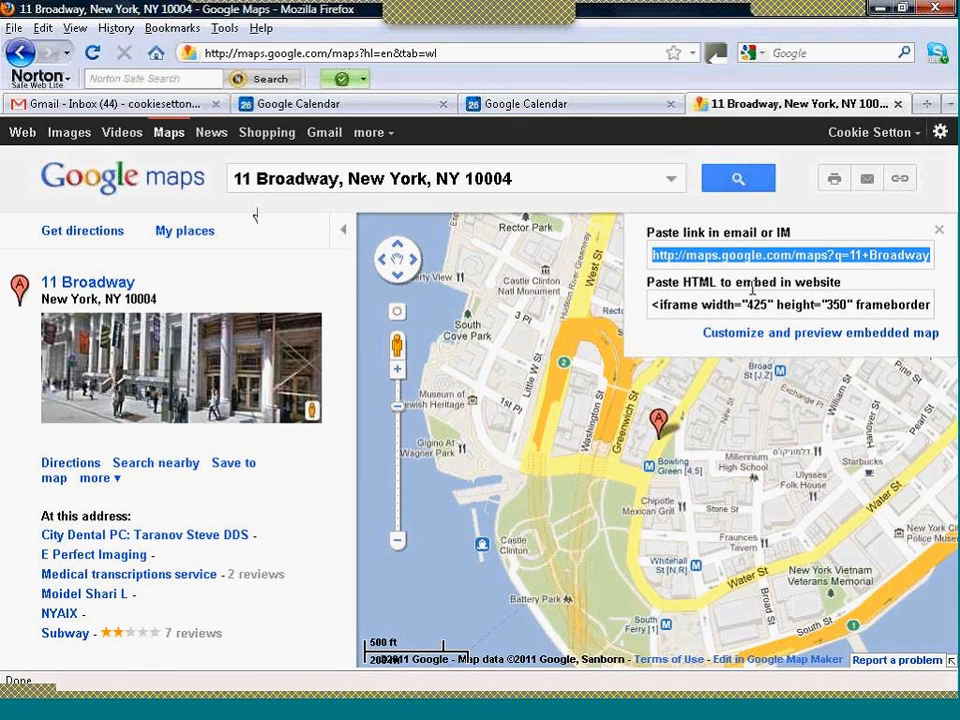
- Open the customization page for the embedded map and set a custom map width of 625
{"action": "left_click", "coordinate": [820, 334]}
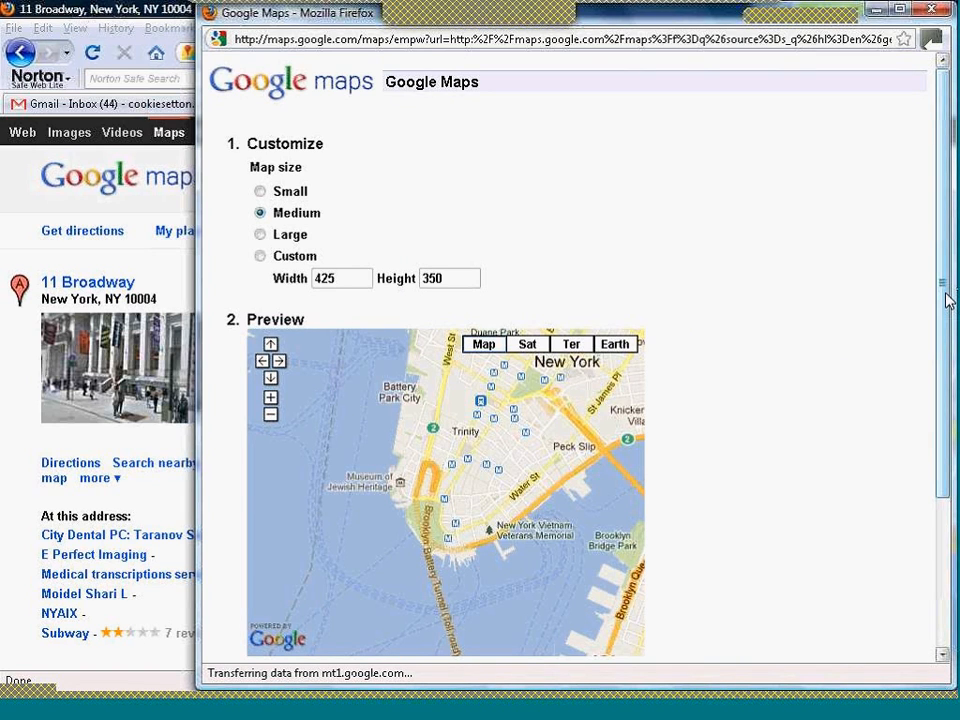
{"action": "left_click_drag", "start_coordinate": [946, 294], "coordinate": [945, 324]}
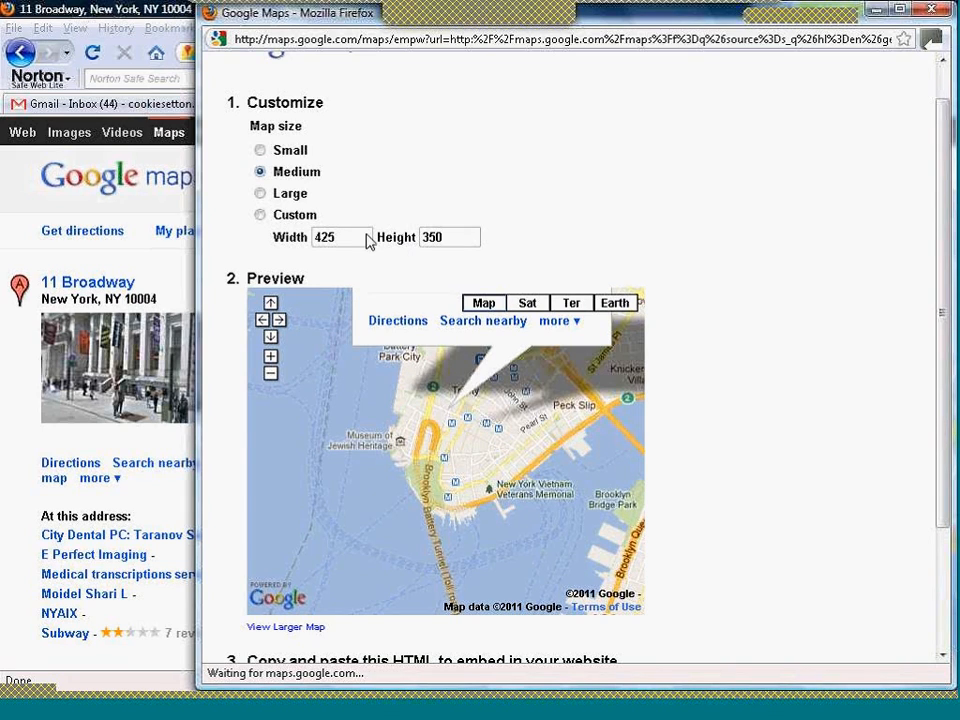
{"action": "left_click", "coordinate": [260, 151]}
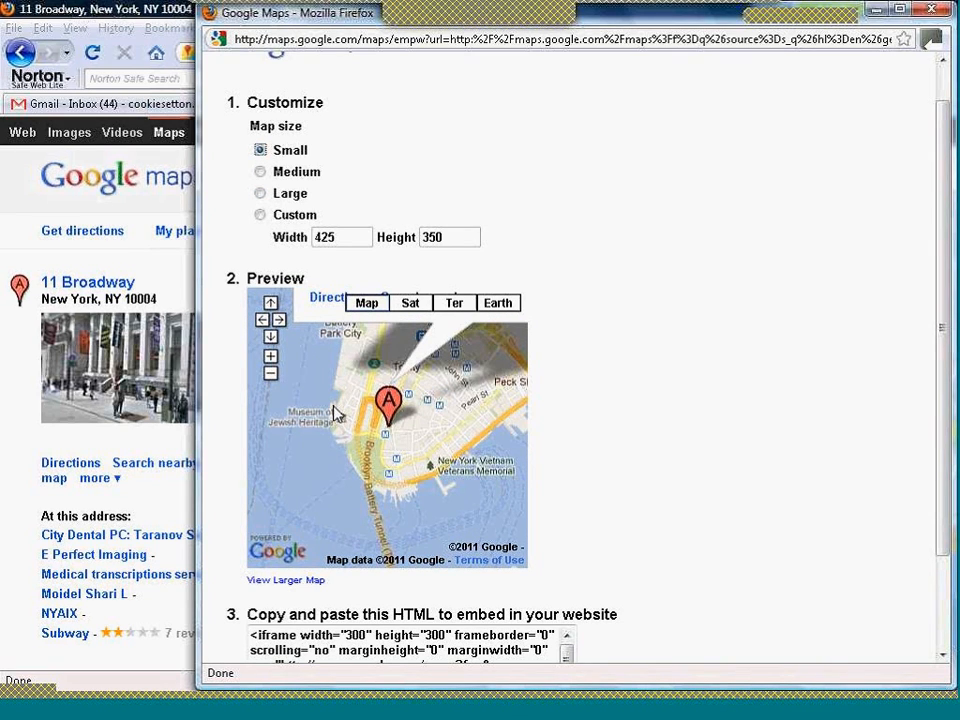
{"action": "left_click", "coordinate": [321, 235]}
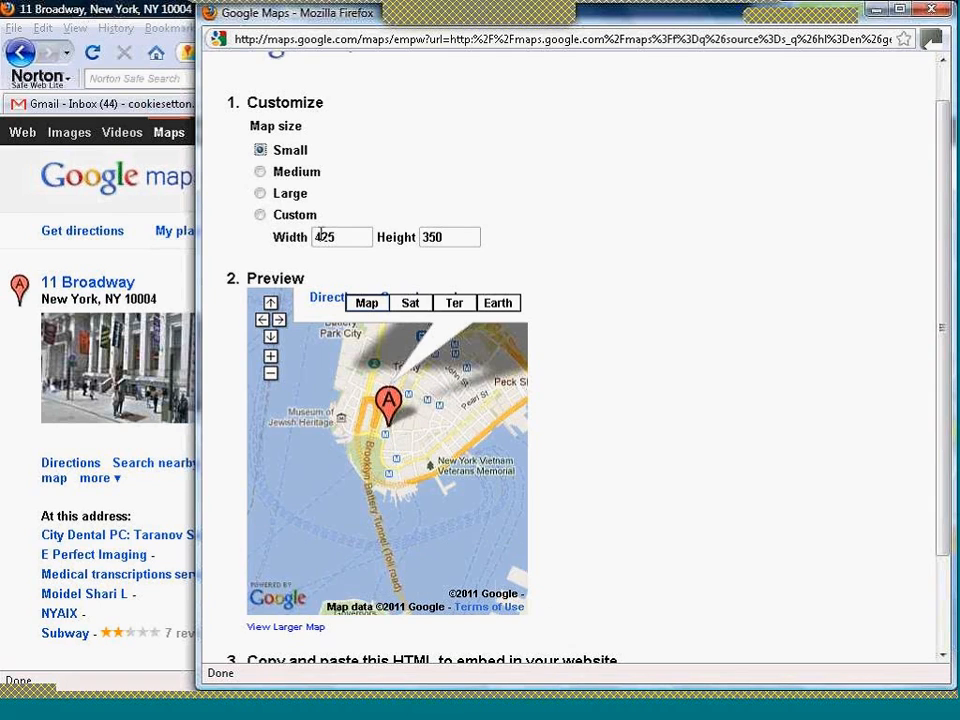
{"action": "left_click_drag", "start_coordinate": [321, 236], "coordinate": [317, 237]}
{"action": "type", "text": "6"}
{"action": "key", "text": "Tab"}
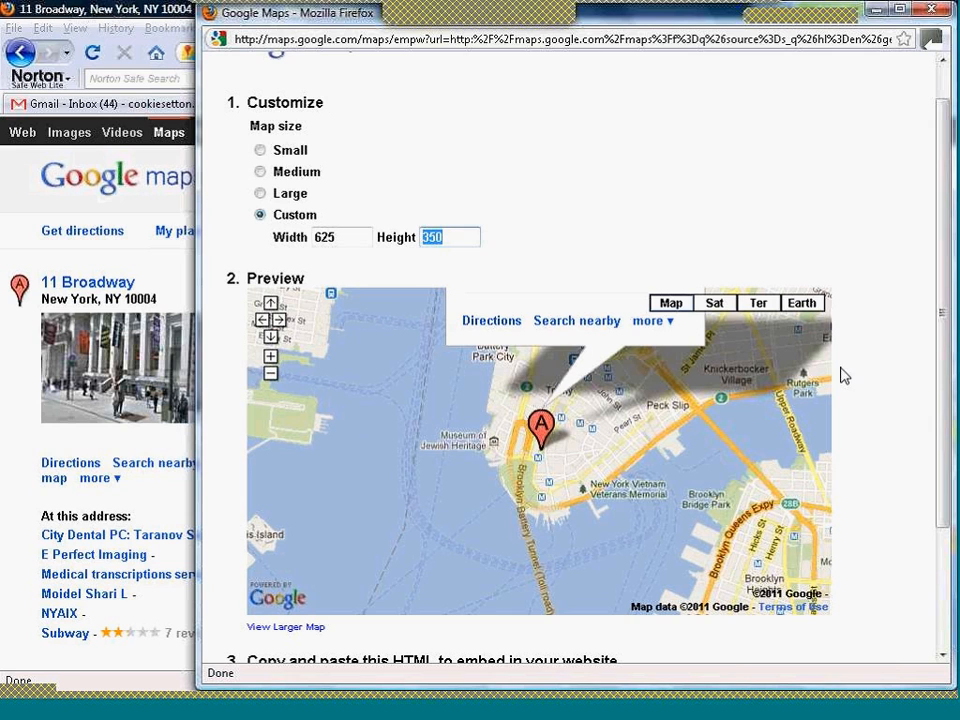
- Select and copy the complete HTML embed code of the customized map
{"action": "scroll", "coordinate": [943, 401], "scroll_direction": "down", "scroll_amount": 2}
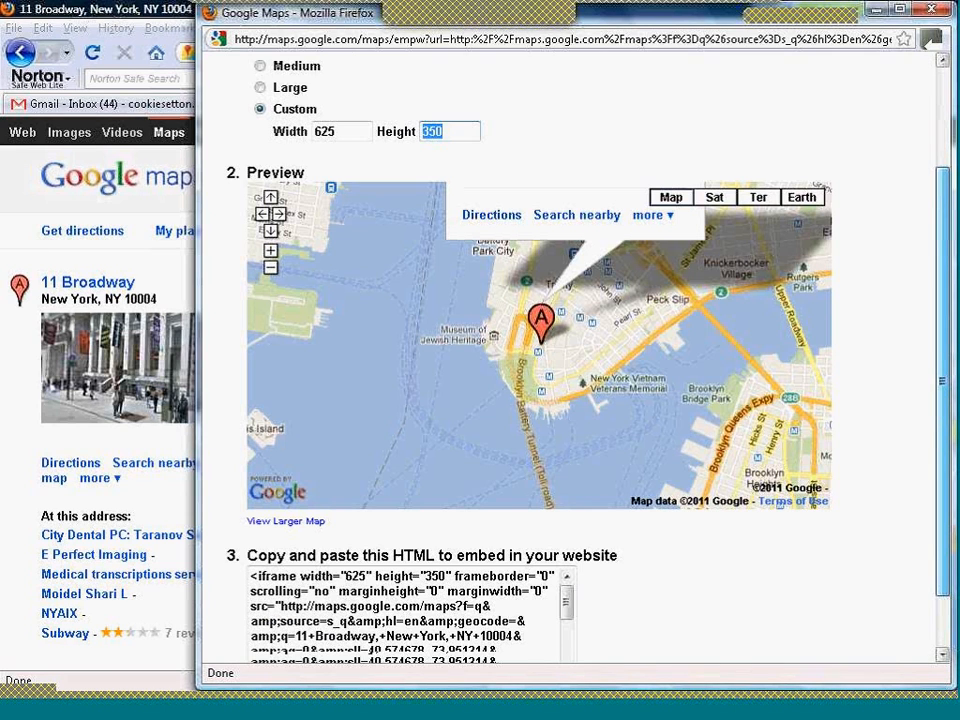
{"action": "scroll", "coordinate": [440, 450], "scroll_direction": "down", "scroll_amount": 1}
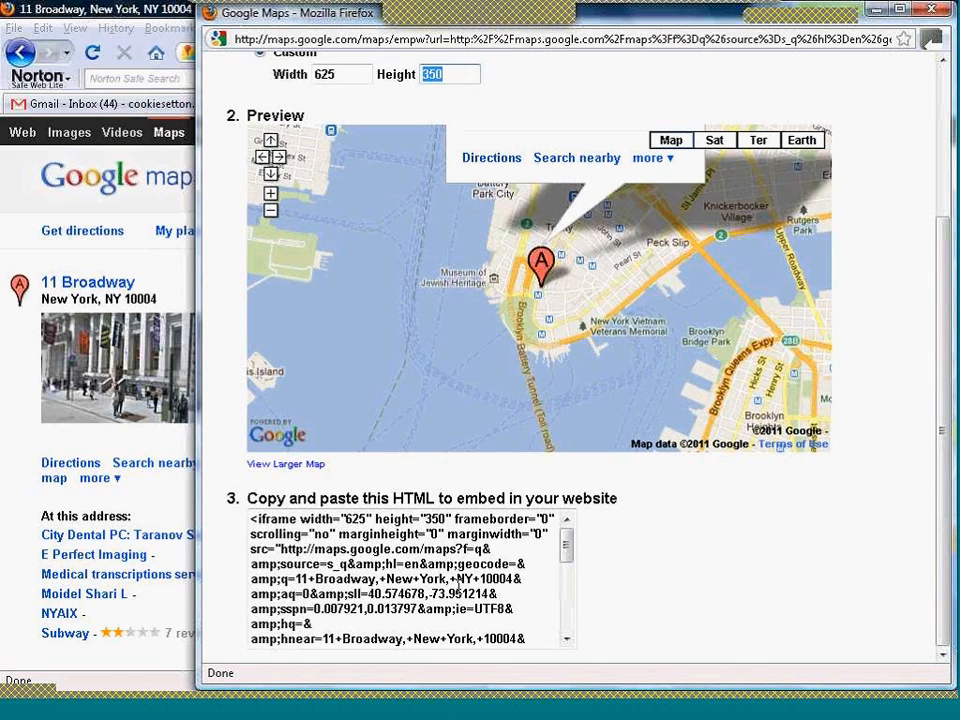
{"action": "left_click", "coordinate": [458, 588]}
{"action": "key", "text": "ctrl+a"}
{"action": "key", "text": "ctrl+c"}
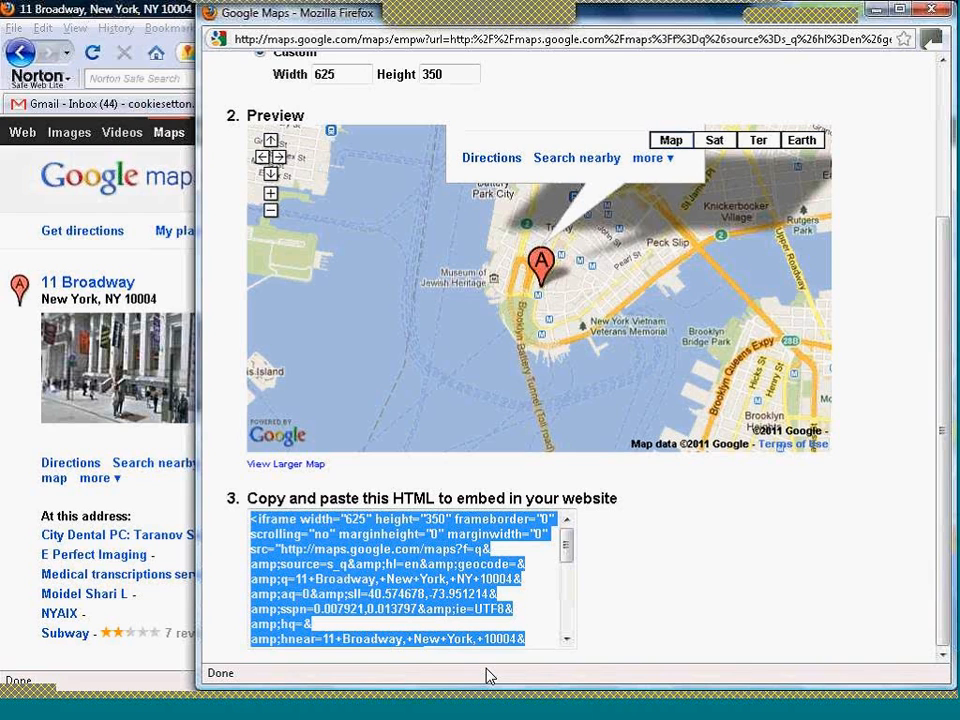
- Switch to Dreamweaver and paste the map embed code into the empty paragraph below the heading in visit_us.html, then return to Design view
{"action": "left_click", "coordinate": [497, 709]}
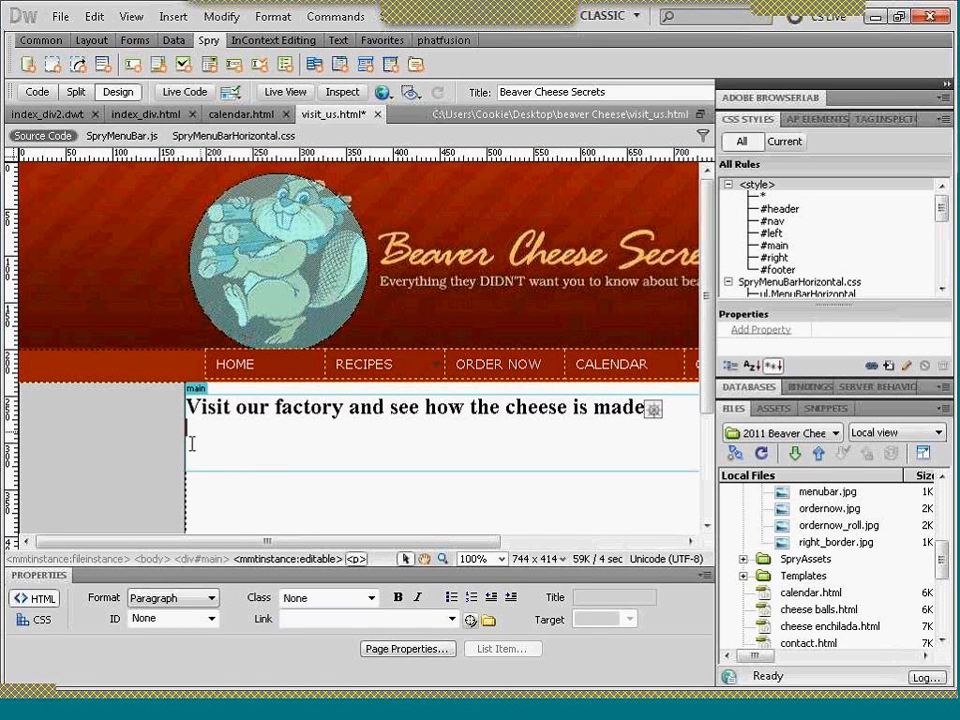
{"action": "left_click", "coordinate": [49, 96]}
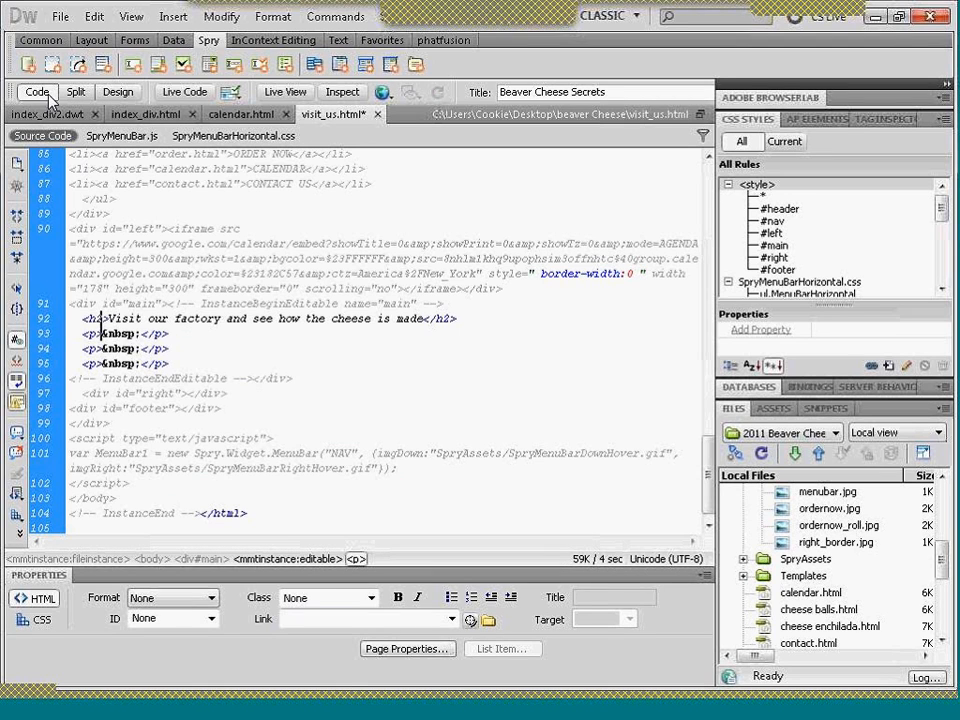
{"action": "key", "text": "ctrl+v"}
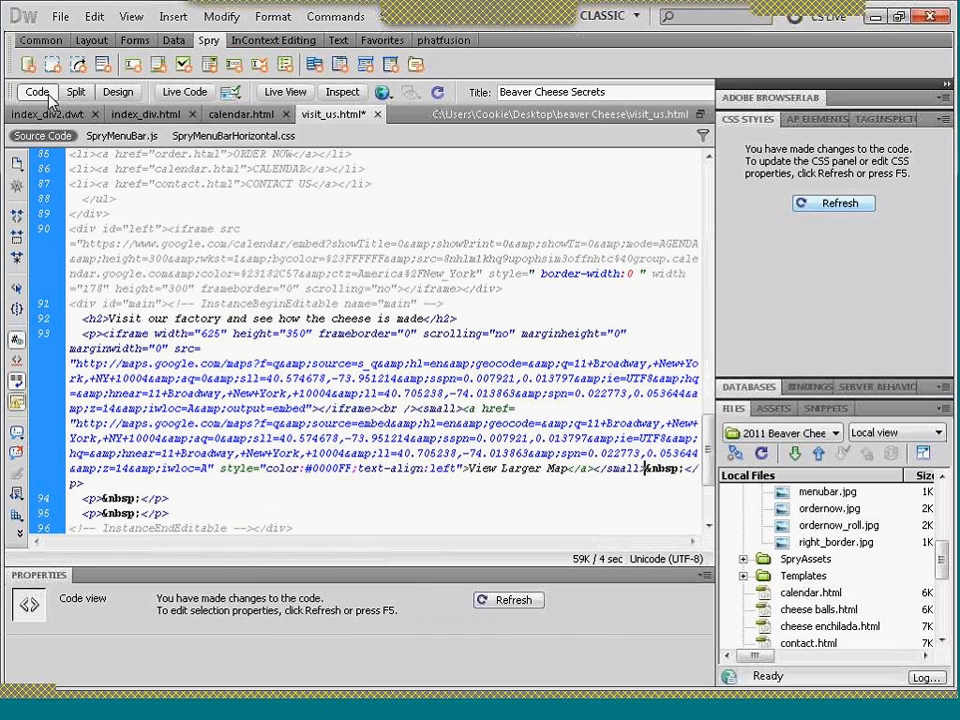
{"action": "left_click", "coordinate": [116, 93]}
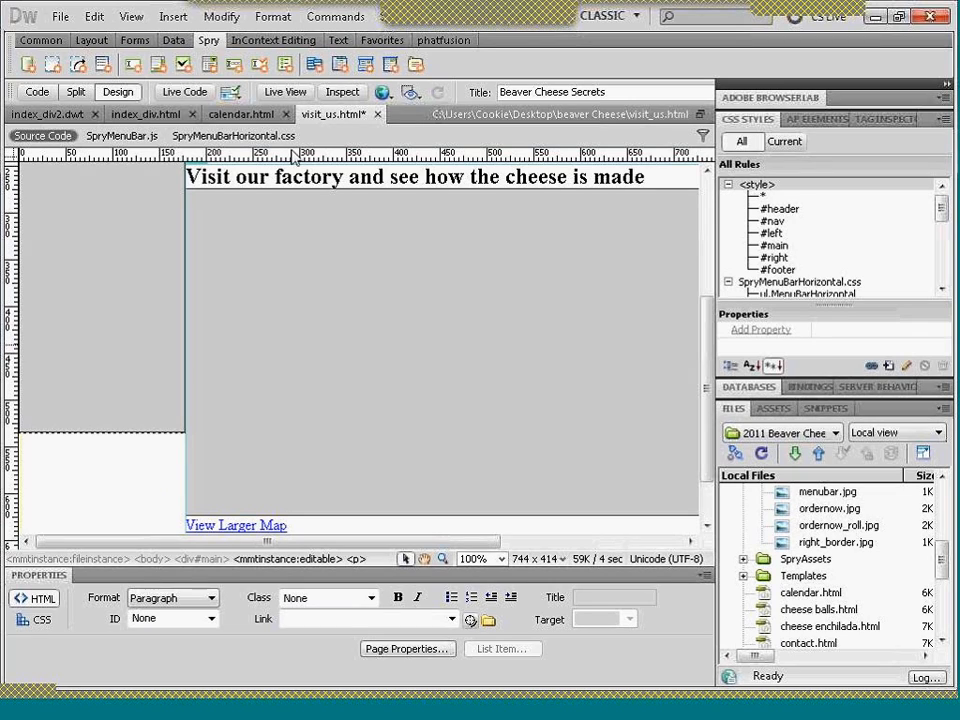
- Check the embedded map below the heading in Live View, then leave Live View
{"action": "left_click", "coordinate": [289, 98]}
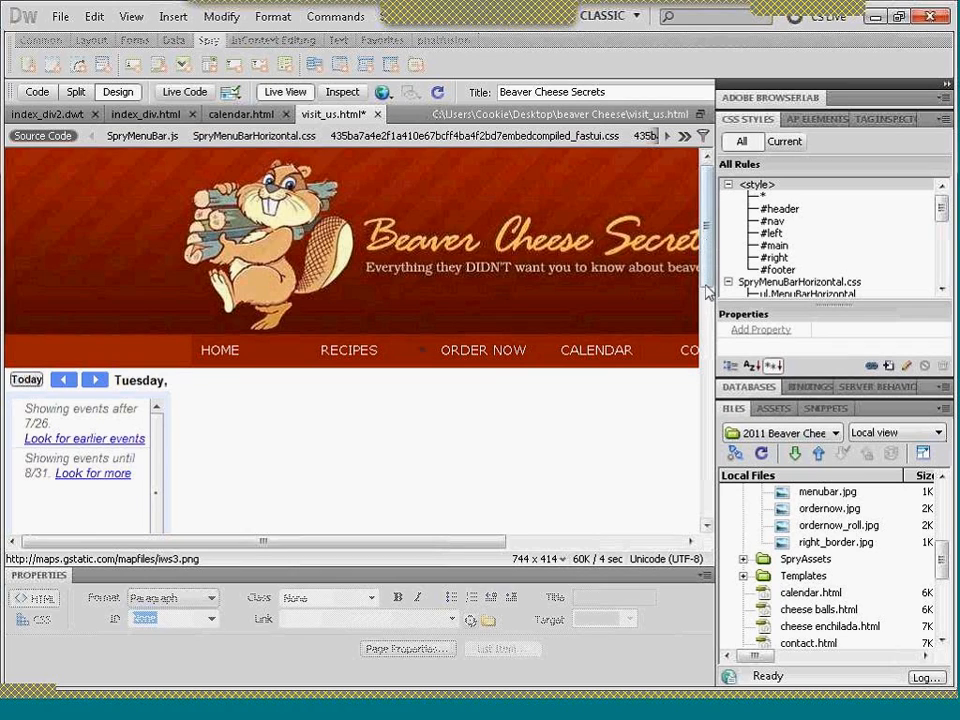
{"action": "scroll", "coordinate": [706, 295], "scroll_direction": "down", "scroll_amount": 3}
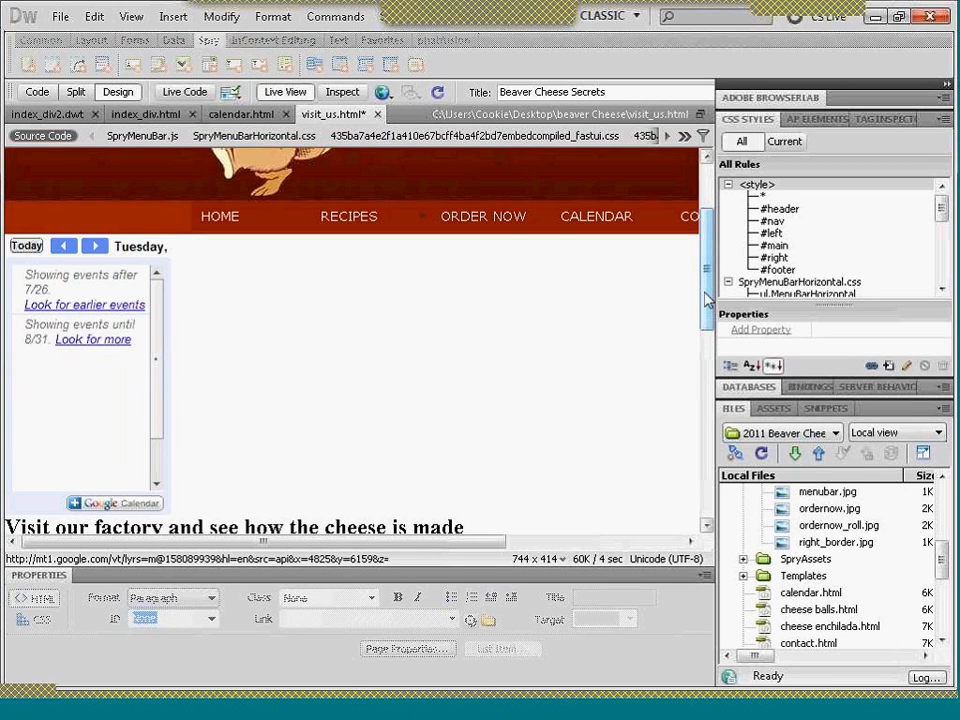
{"action": "scroll", "coordinate": [706, 340], "scroll_direction": "down", "scroll_amount": 1}
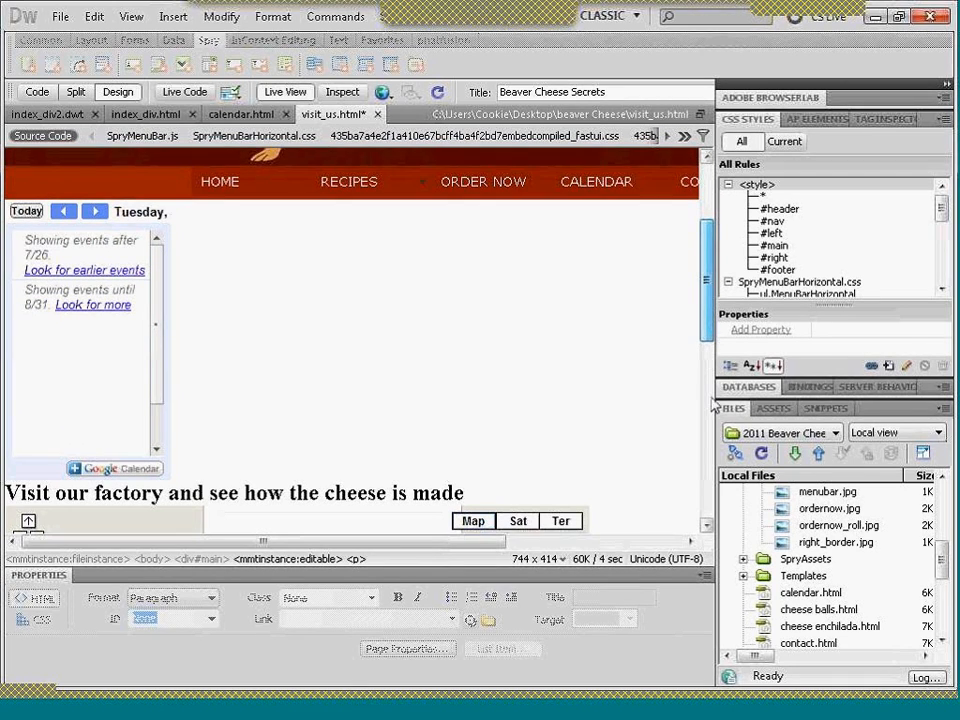
{"action": "scroll", "coordinate": [714, 405], "scroll_direction": "down", "scroll_amount": 6}
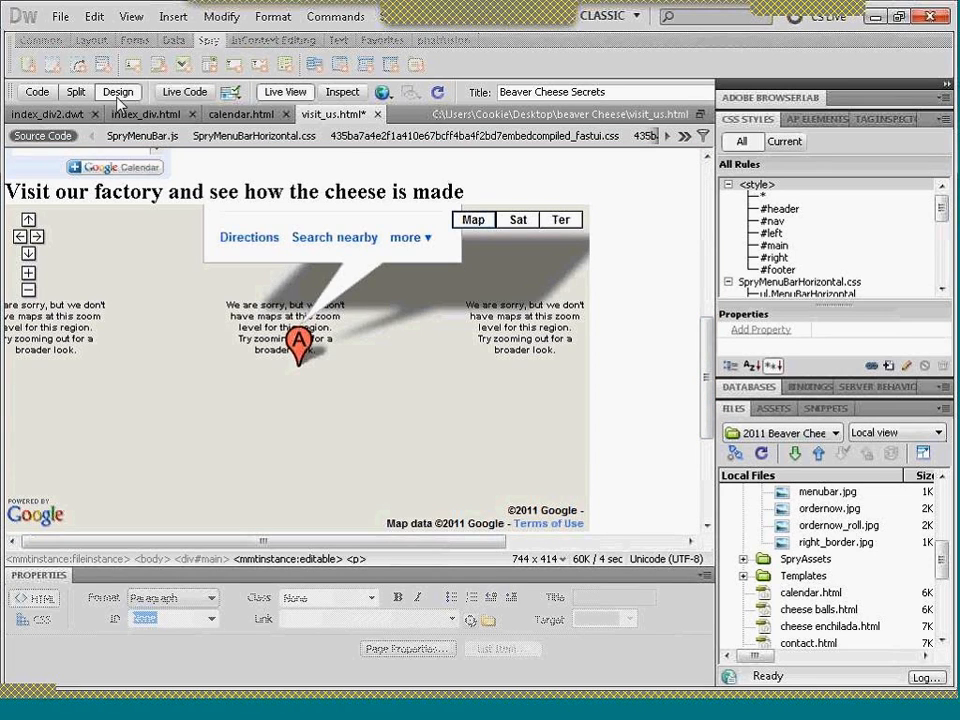
{"action": "left_click", "coordinate": [290, 92]}
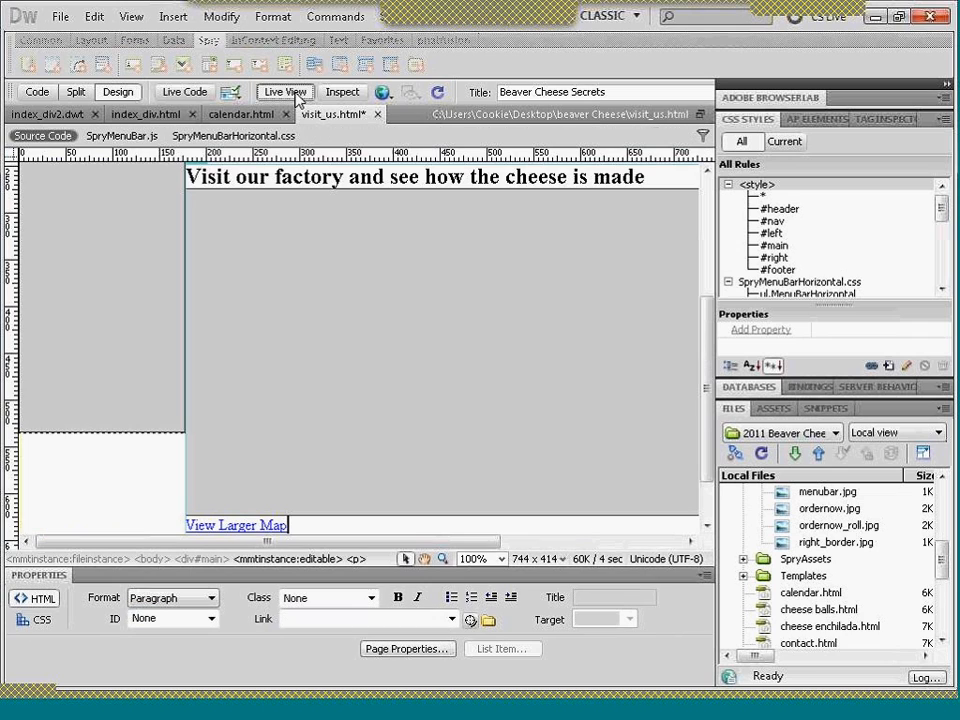
- Set the map iframe's width to 525 in the code of visit_us.html and return to Design view
{"action": "left_click", "coordinate": [37, 92]}
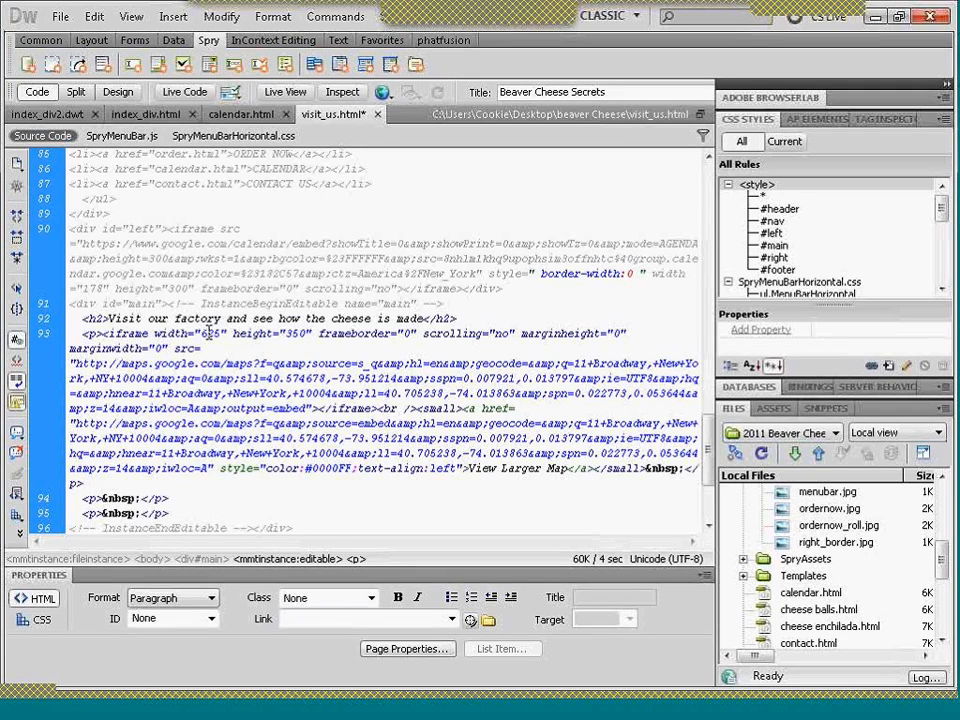
{"action": "left_click", "coordinate": [208, 334]}
{"action": "key", "text": "BackSpace"}
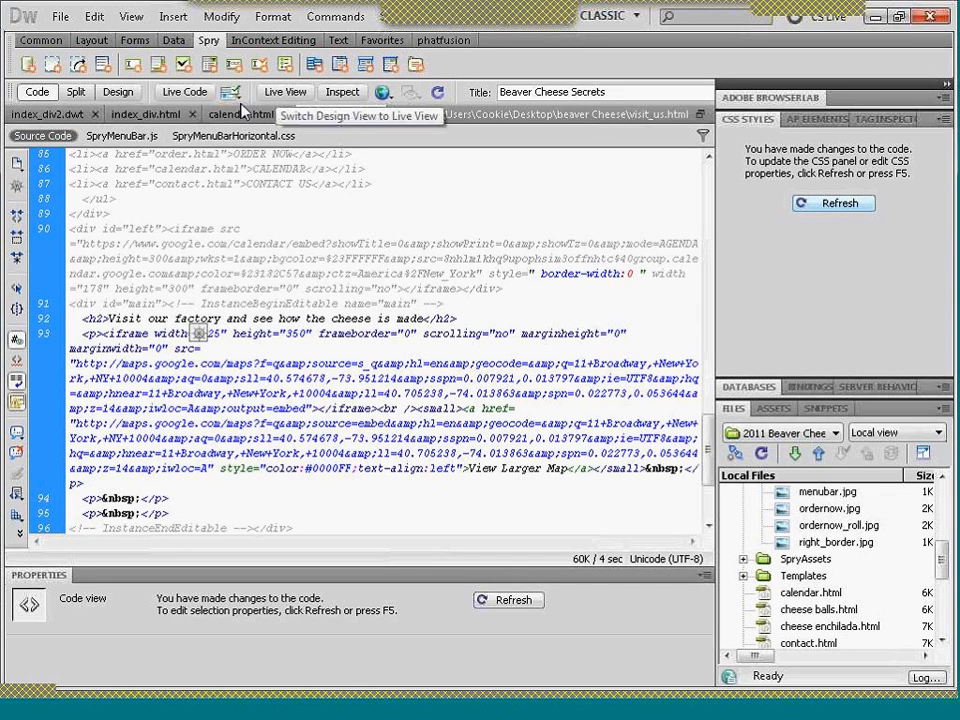
{"action": "left_click", "coordinate": [118, 93]}
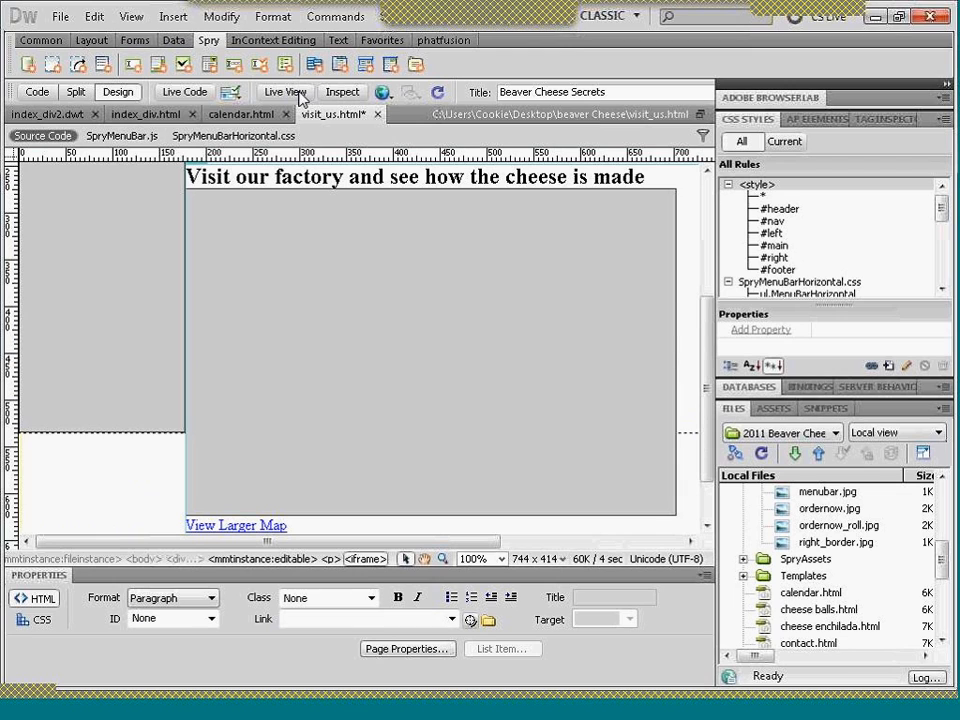
- Check the resized map on the page in Live View and in a Firefox preview
{"action": "left_click", "coordinate": [302, 96]}
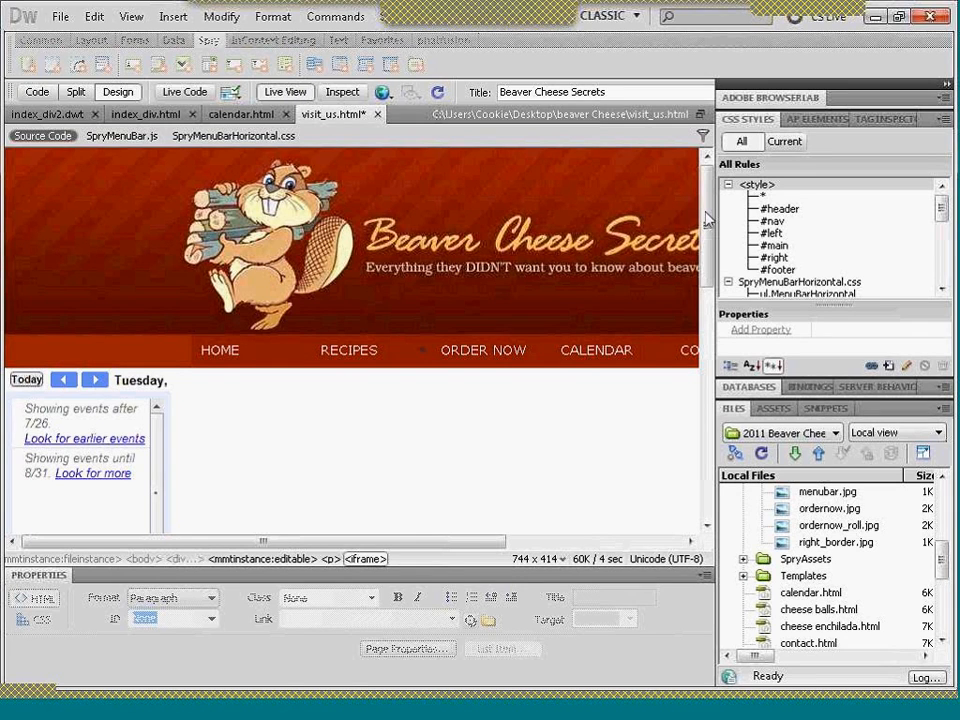
{"action": "scroll", "coordinate": [712, 315], "scroll_direction": "down", "scroll_amount": 5}
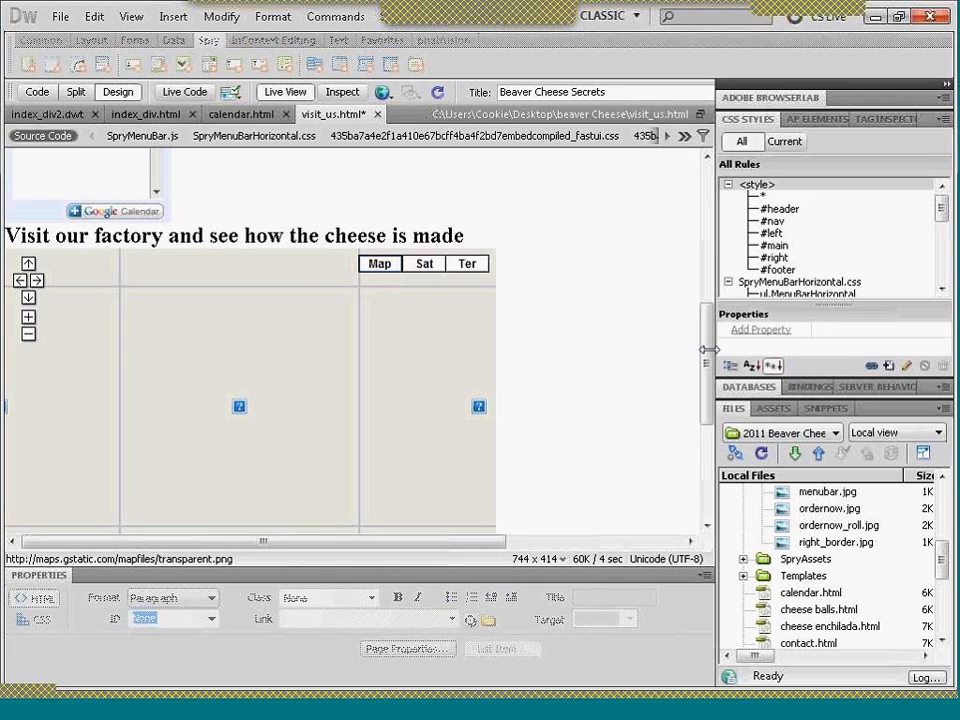
{"action": "scroll", "coordinate": [703, 253], "scroll_direction": "up", "scroll_amount": 3}
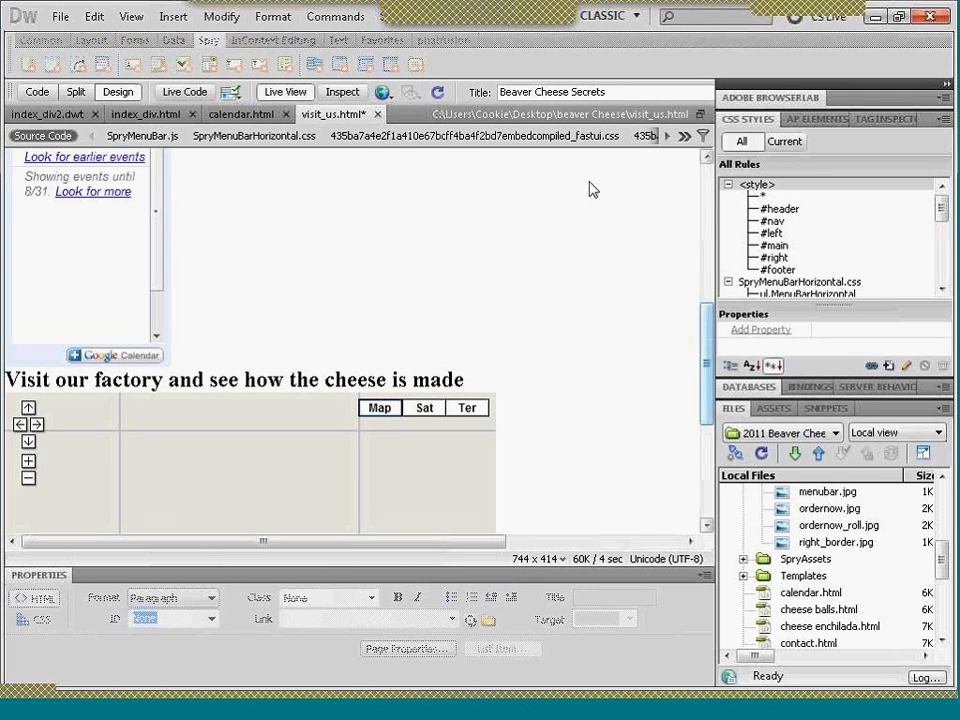
{"action": "left_click", "coordinate": [381, 94]}
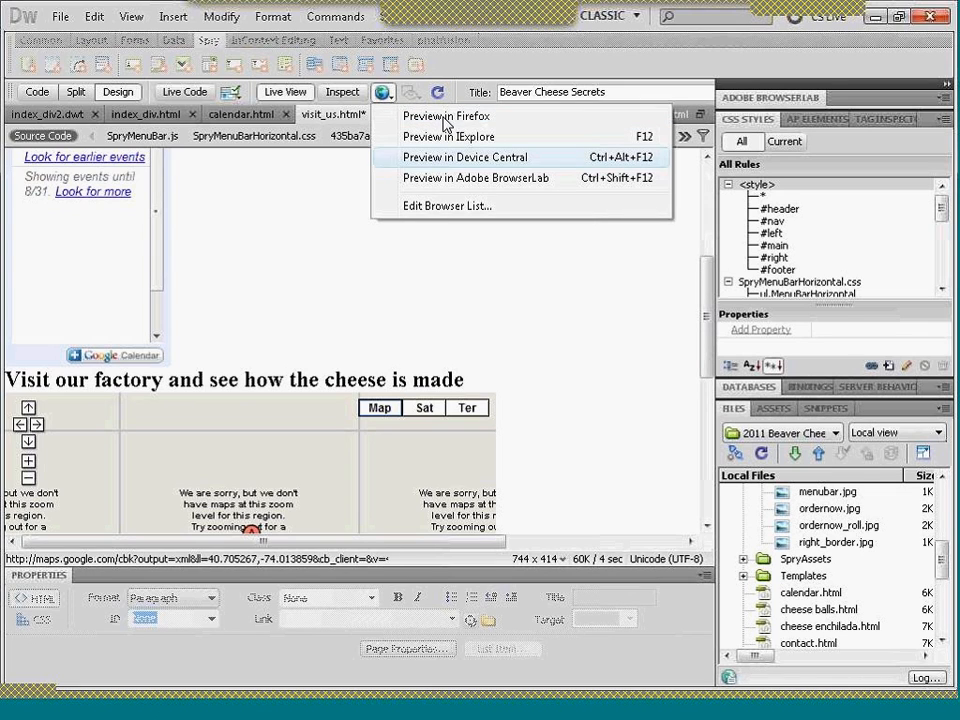
{"action": "left_click", "coordinate": [445, 118]}
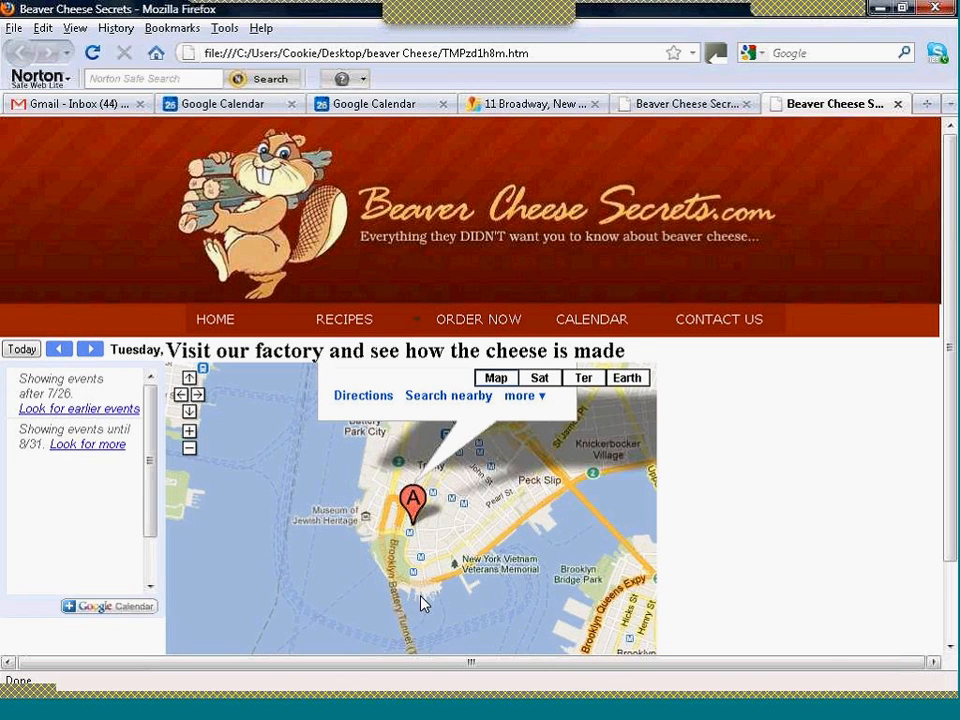
{"action": "left_click_drag", "start_coordinate": [949, 458], "coordinate": [949, 535]}
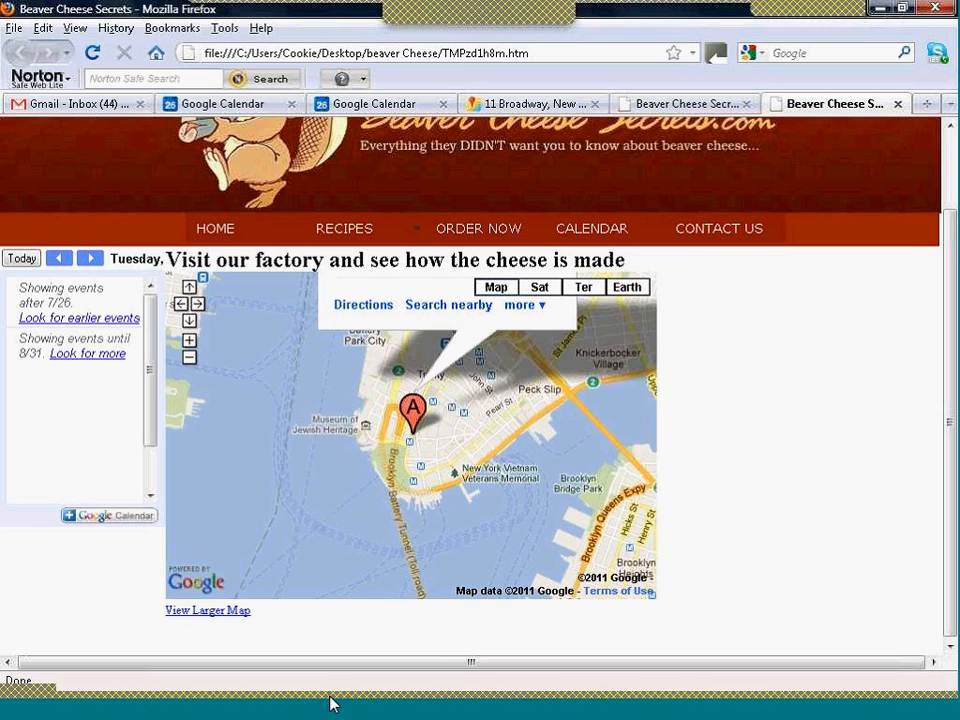
- Switch back to Dreamweaver and create a new blank HTML page with no layout and the XHTML 1.0 Transitional doctype
{"action": "mouse_move", "coordinate": [430, 710]}
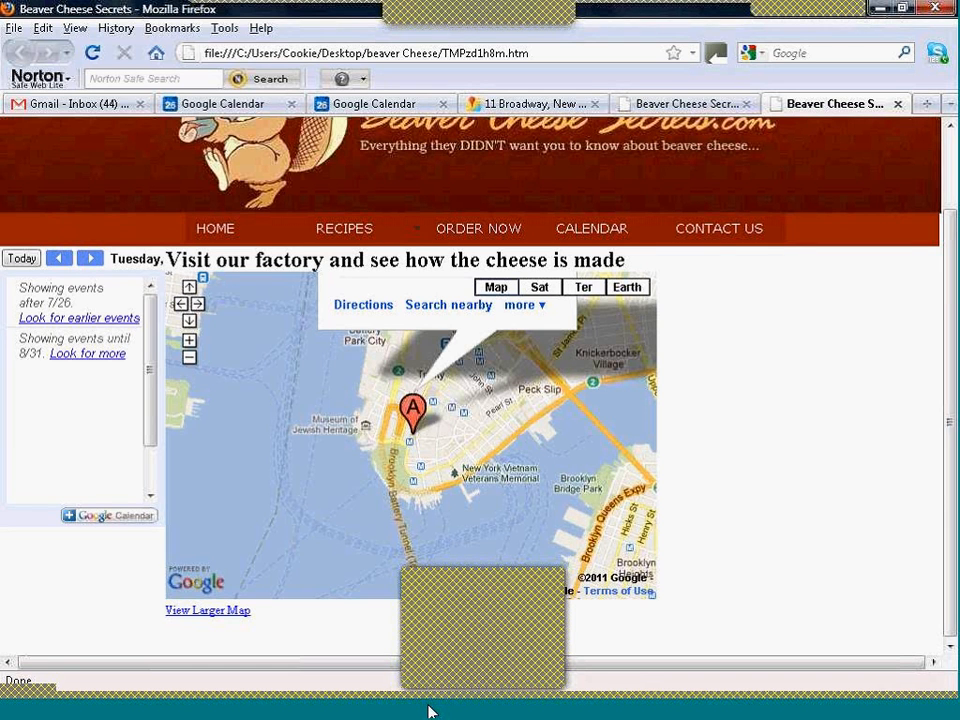
{"action": "left_click", "coordinate": [430, 710]}
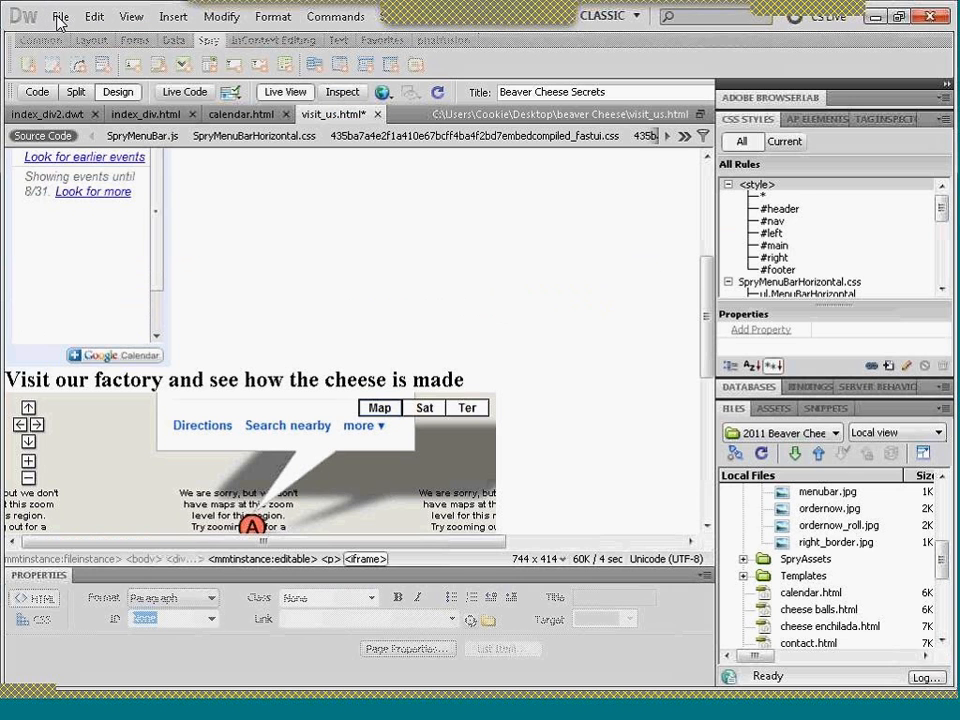
{"action": "left_click", "coordinate": [68, 18]}
{"action": "left_click", "coordinate": [68, 18]}
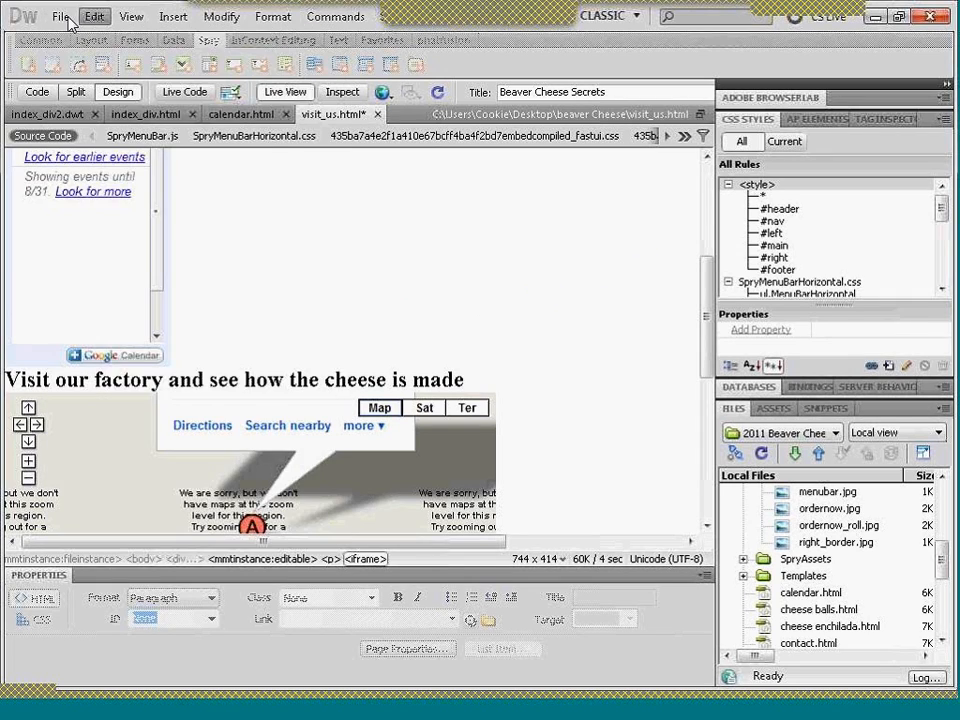
{"action": "left_click", "coordinate": [56, 18]}
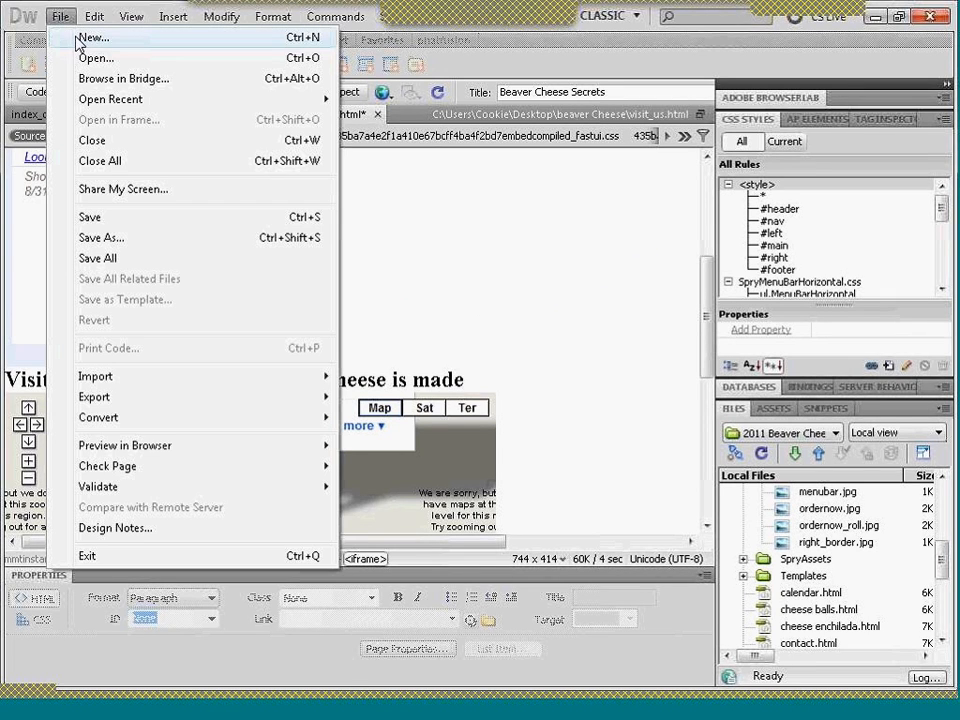
{"action": "left_click", "coordinate": [92, 38]}
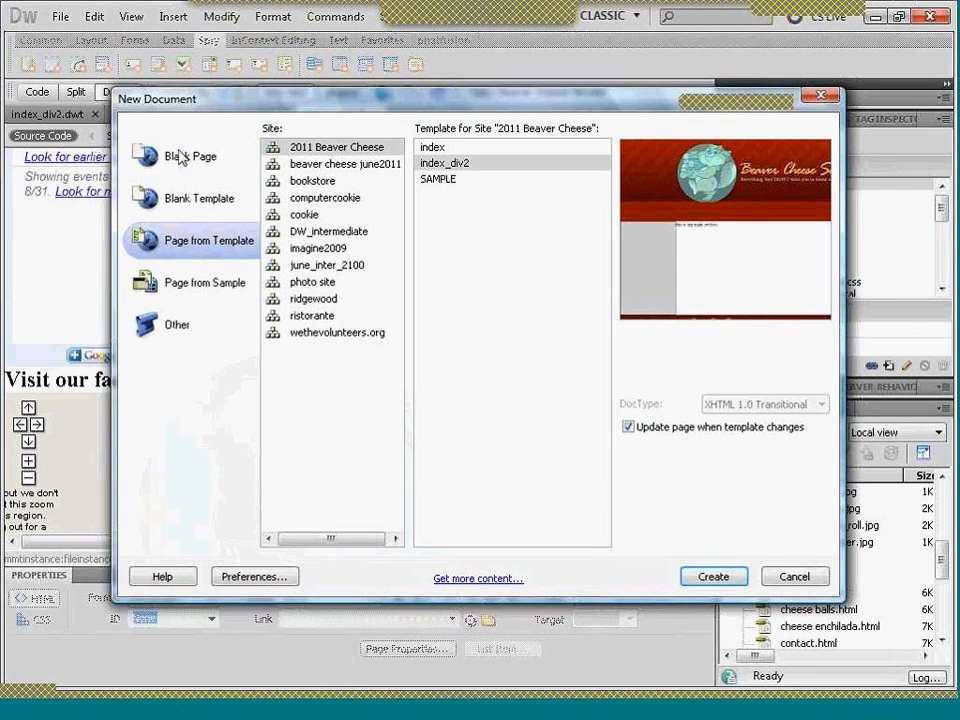
{"action": "left_click", "coordinate": [184, 160]}
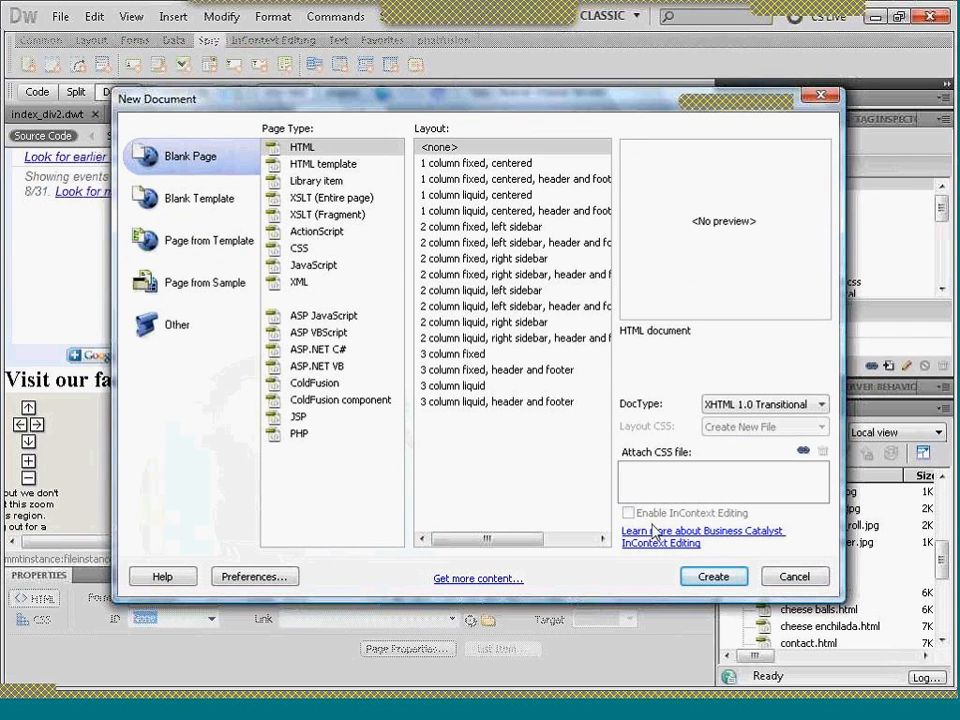
{"action": "left_click", "coordinate": [707, 580]}
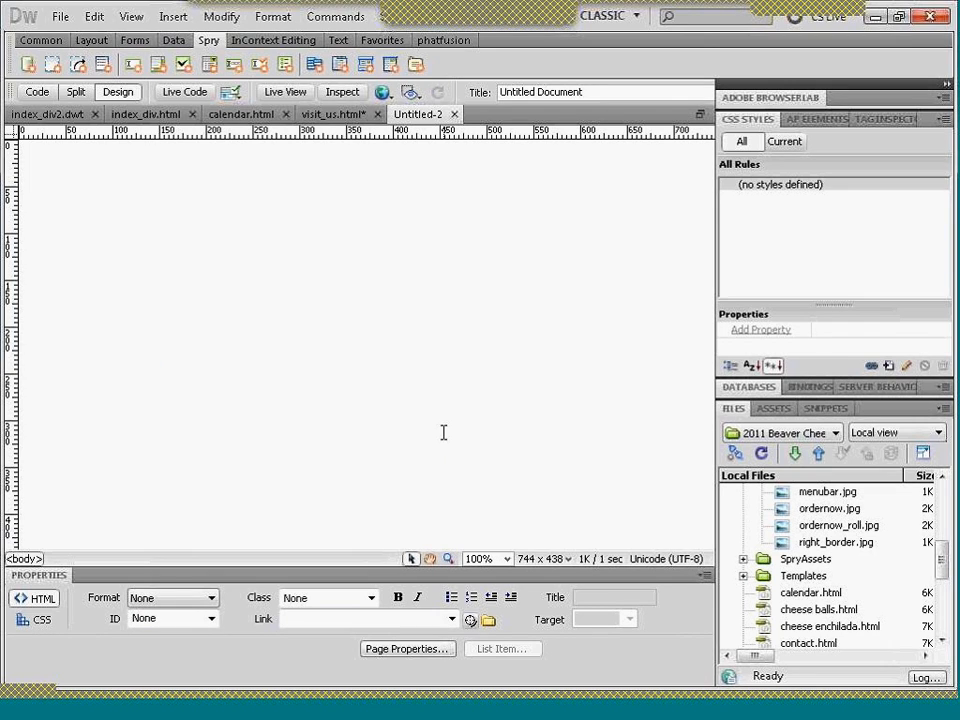
- Start a div tag with the ID wrapper at the insertion point and create a #wrapper CSS rule for this document only
{"action": "left_click", "coordinate": [45, 41]}
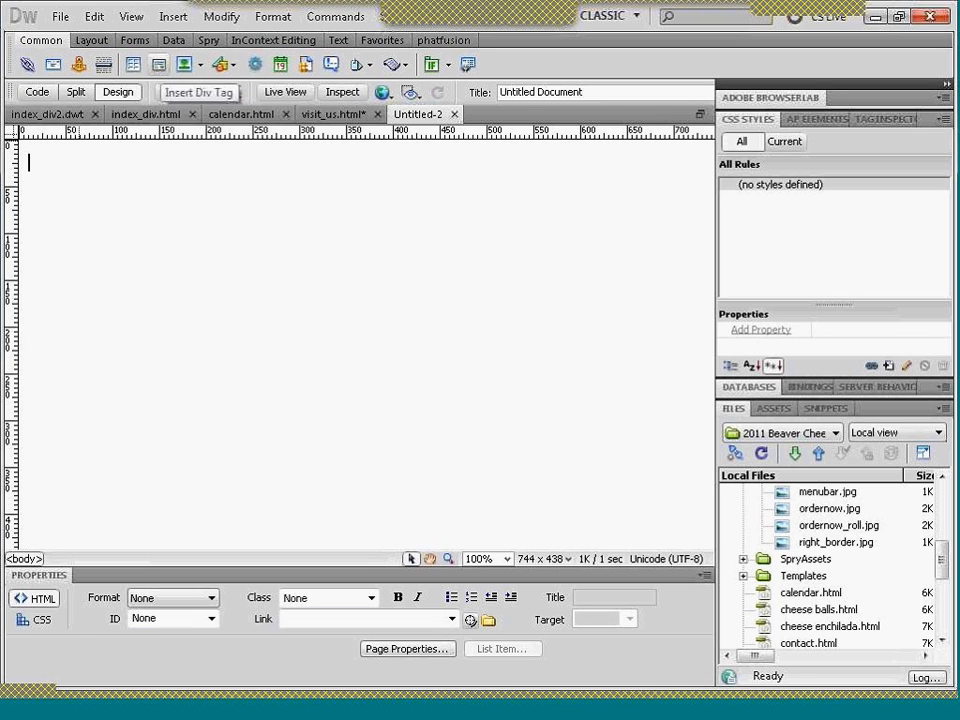
{"action": "left_click", "coordinate": [159, 65]}
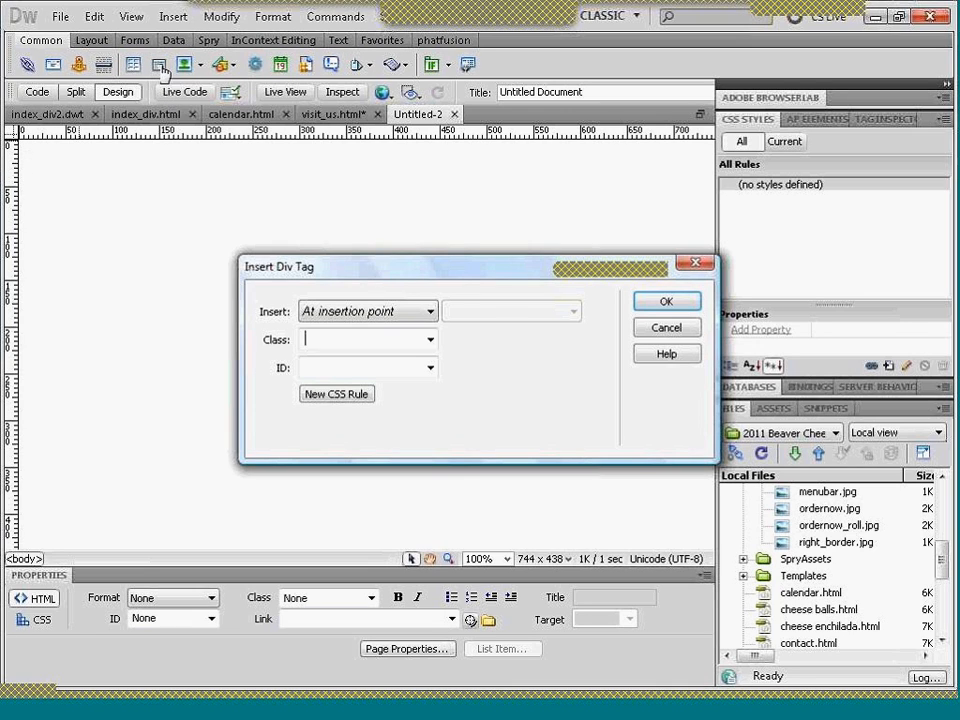
{"action": "left_click", "coordinate": [310, 370]}
{"action": "type", "text": "wrapper"}
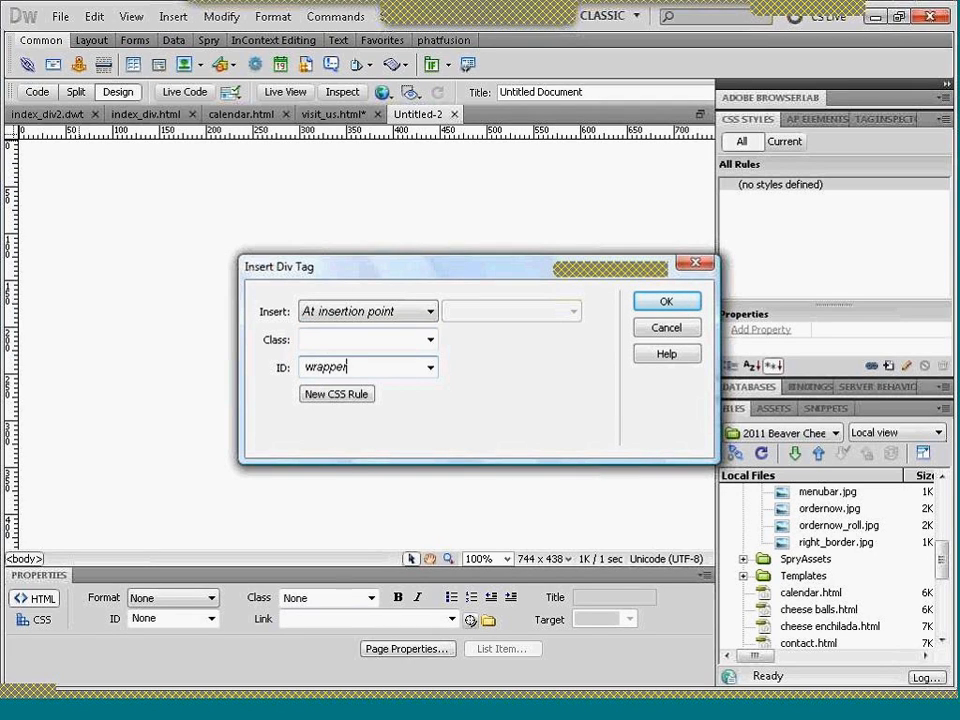
{"action": "left_click", "coordinate": [337, 394]}
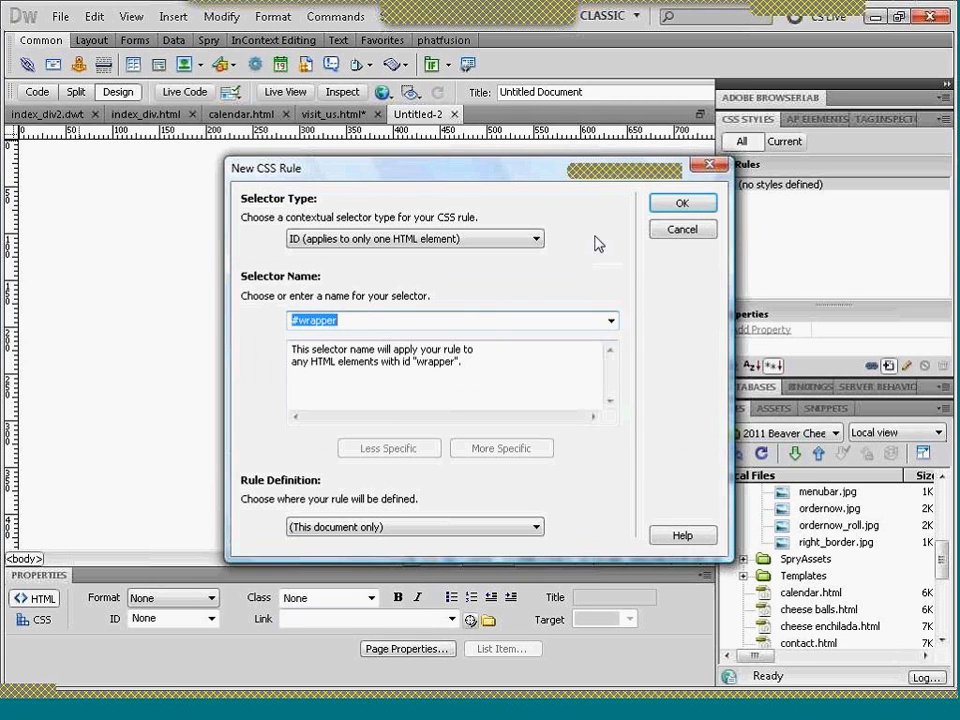
{"action": "left_click", "coordinate": [690, 205]}
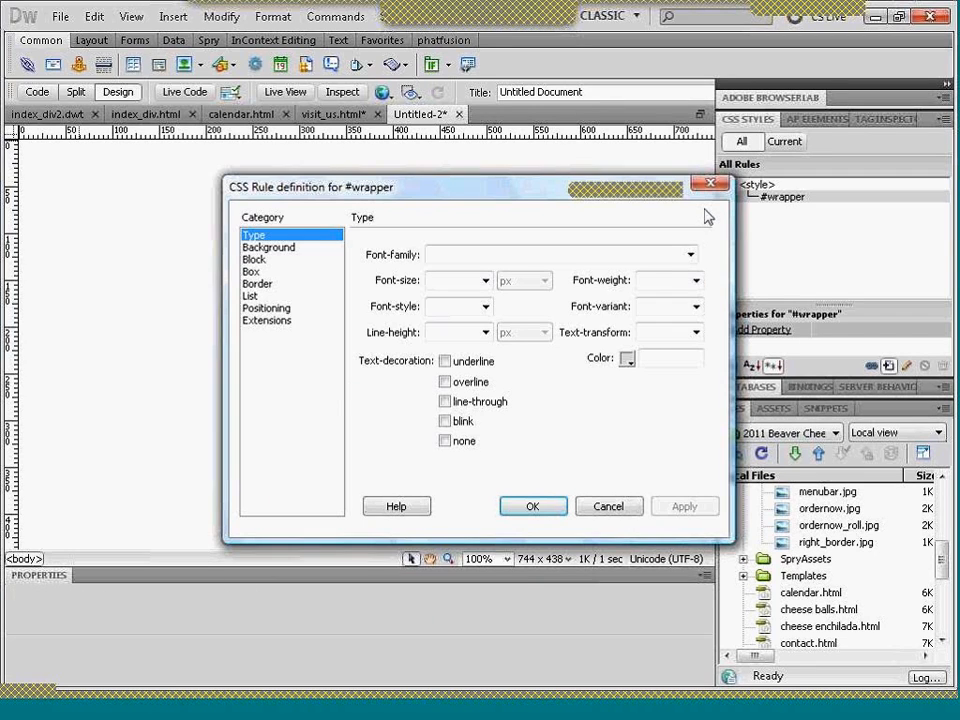
- Set the #wrapper rule's box to 300 px wide and 300 px high with a left float, and apply it
{"action": "left_click", "coordinate": [252, 272]}
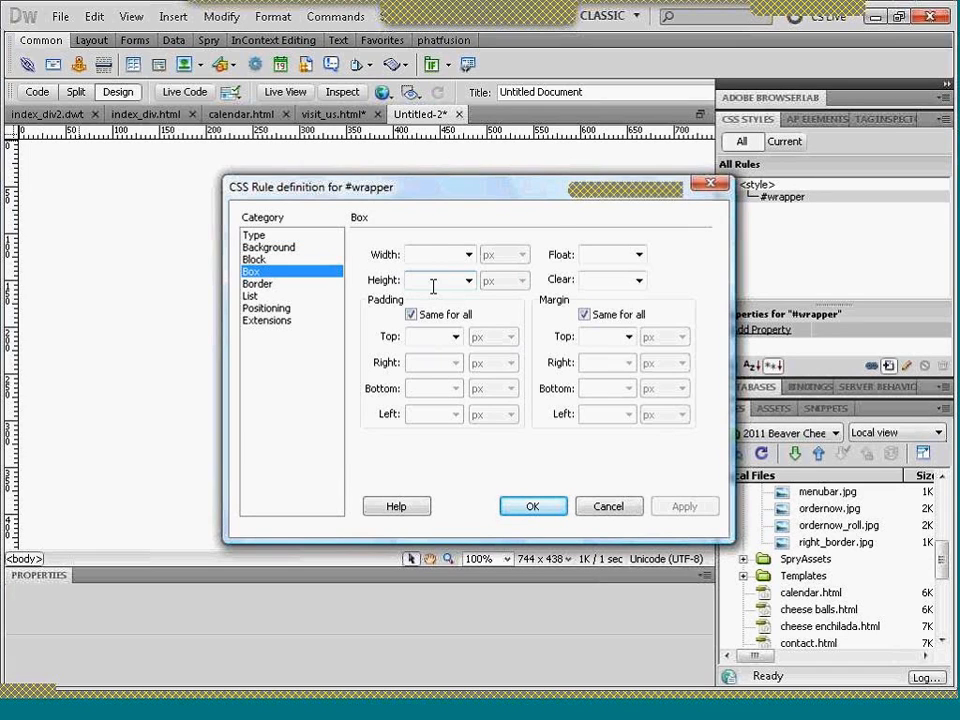
{"action": "left_click", "coordinate": [428, 256]}
{"action": "type", "text": "300"}
{"action": "key", "text": "Tab"}
{"action": "key", "text": "Tab"}
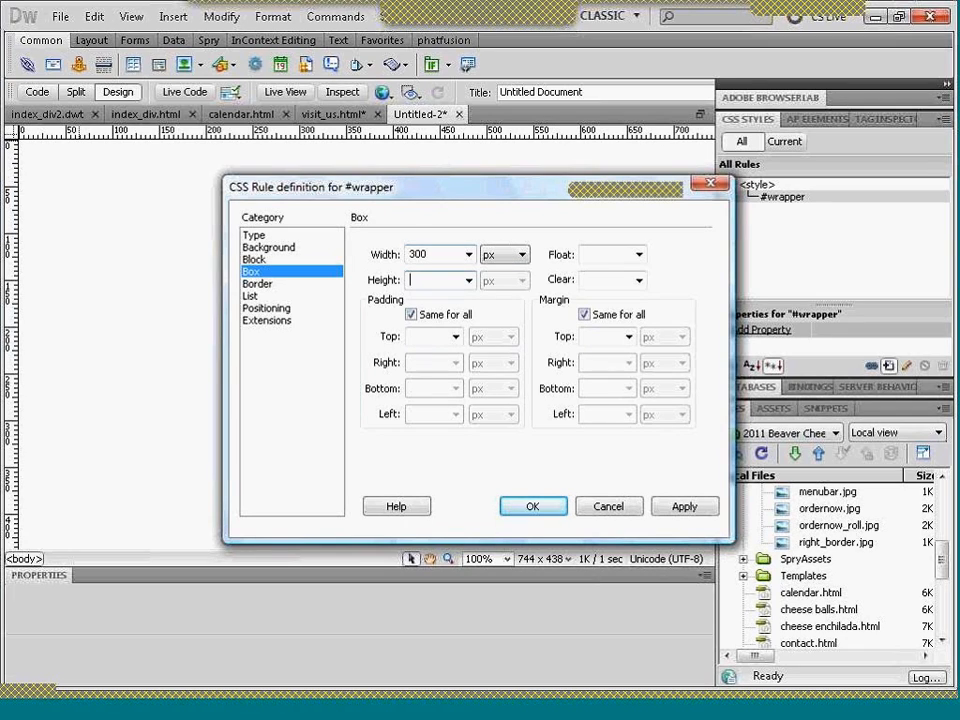
{"action": "type", "text": "300"}
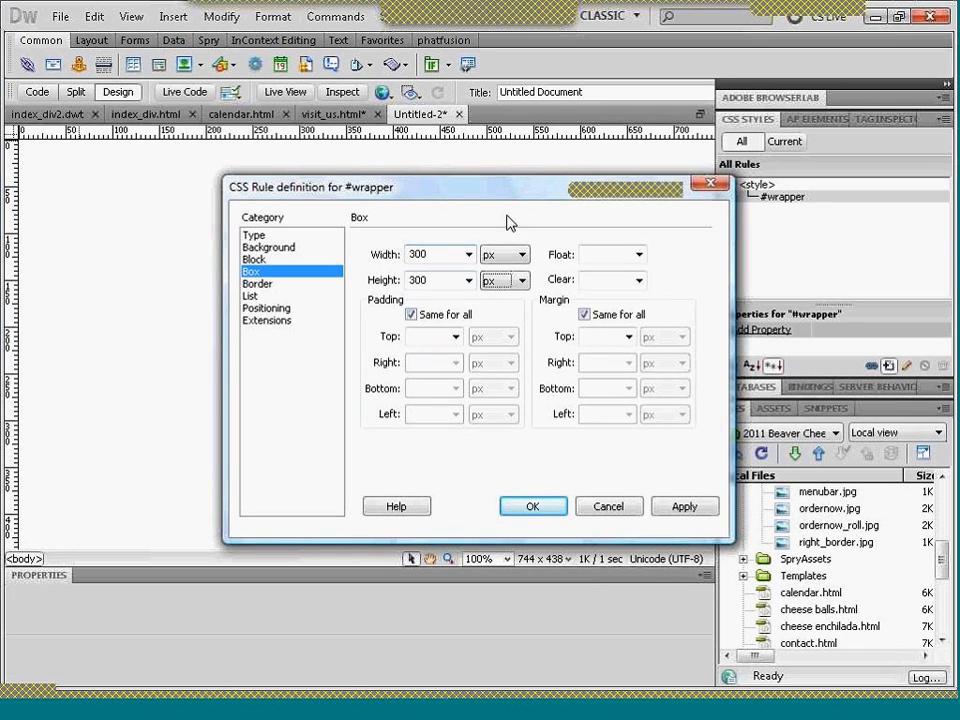
{"action": "left_click", "coordinate": [583, 255]}
{"action": "type", "text": "left"}
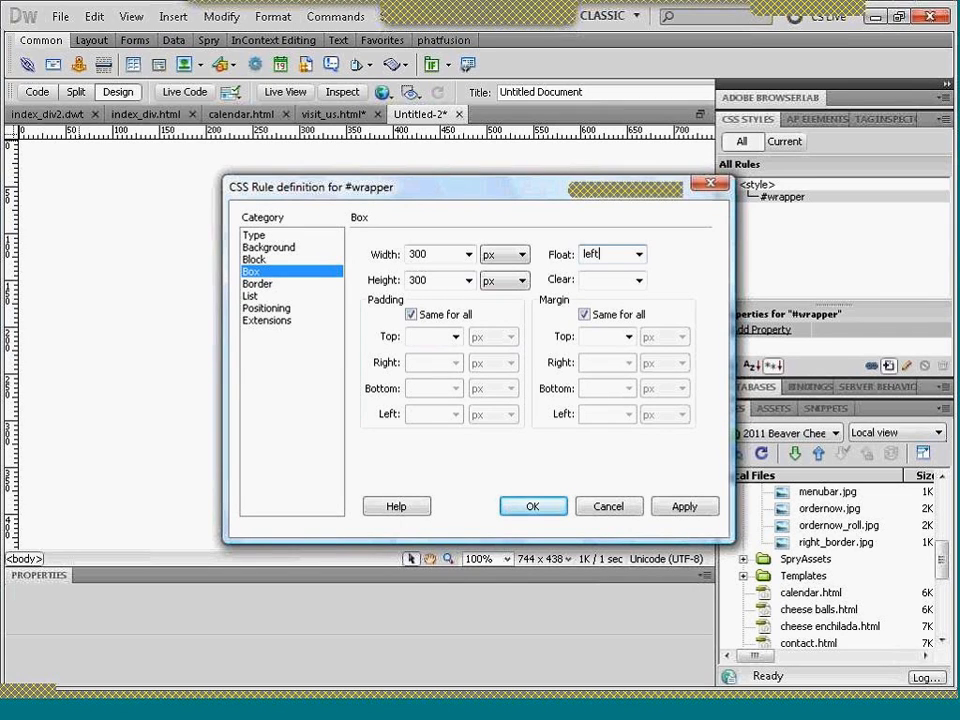
{"action": "left_click", "coordinate": [684, 507]}
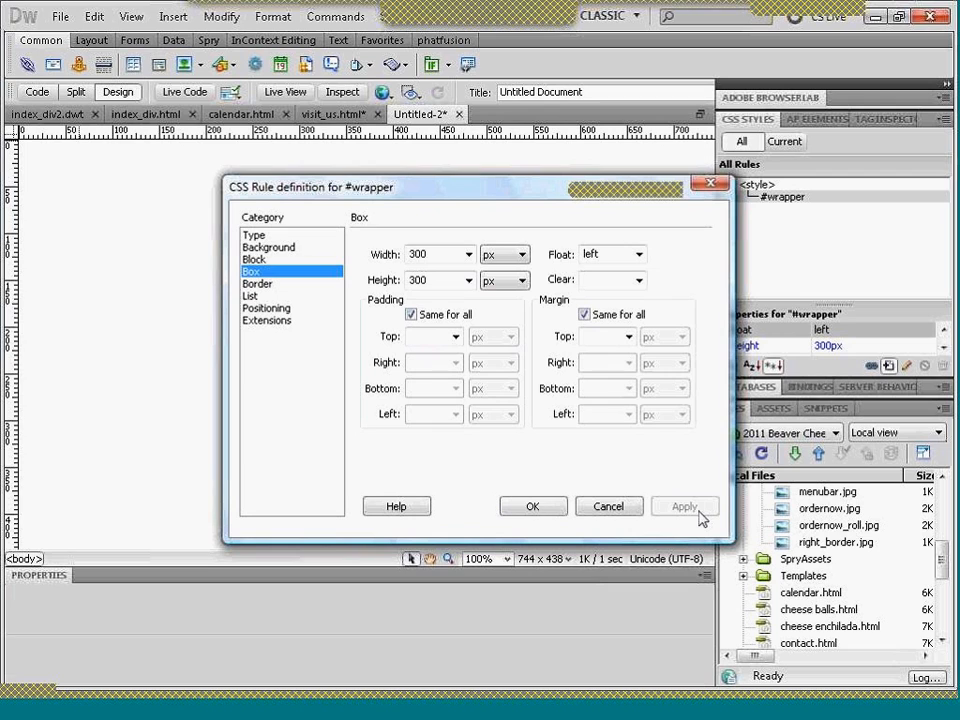
- Give the #wrapper rule the background color #CF6 and insert the wrapper div into the page
{"action": "left_click", "coordinate": [277, 250]}
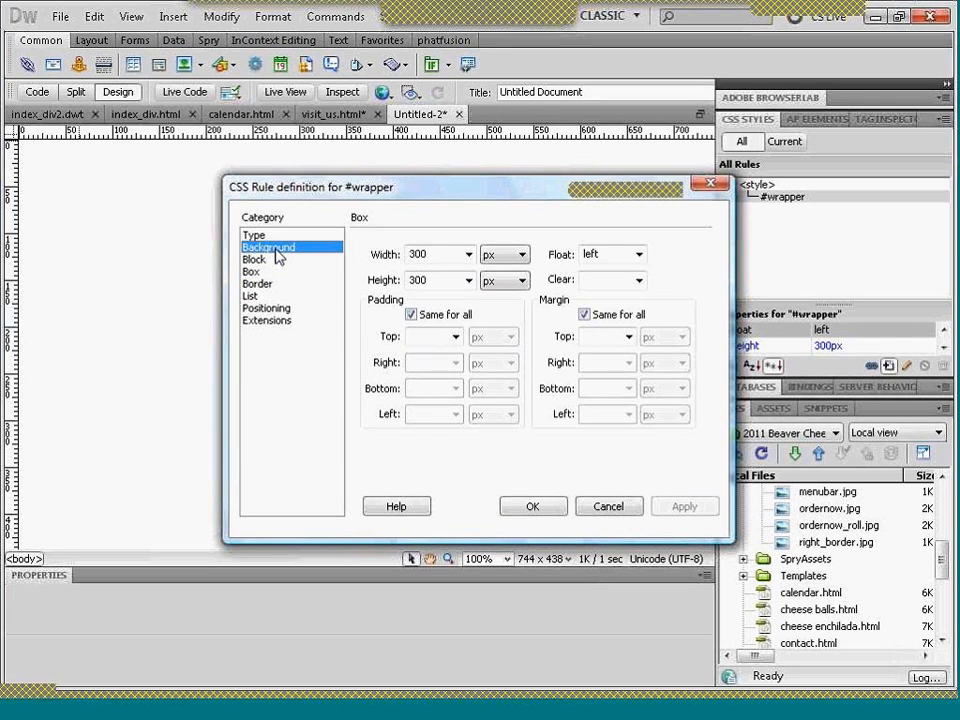
{"action": "left_click", "coordinate": [487, 254]}
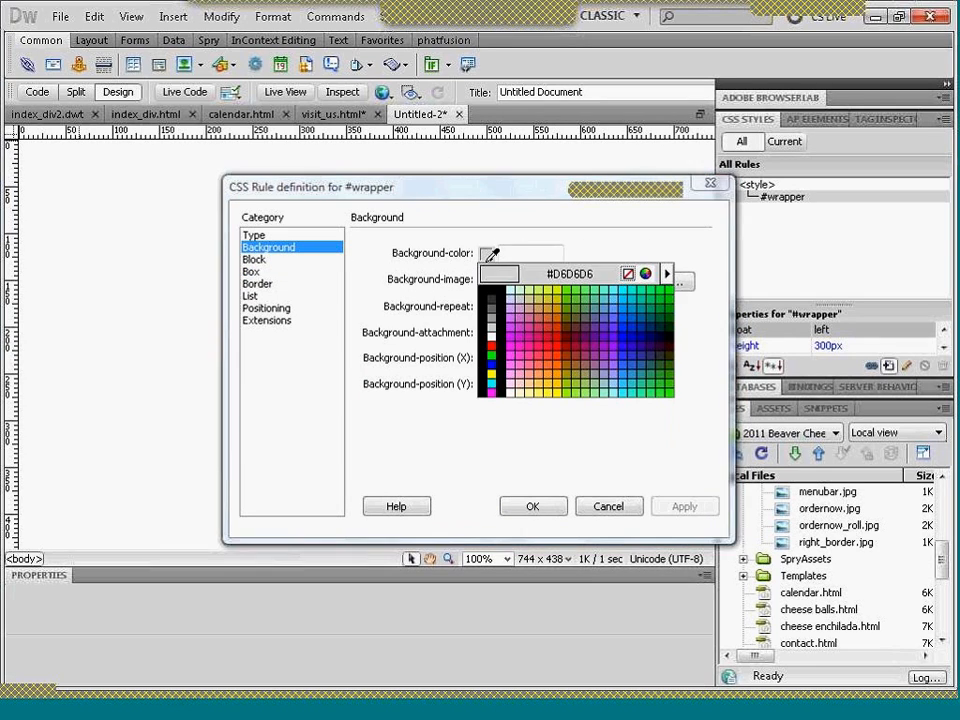
{"action": "left_click", "coordinate": [524, 298]}
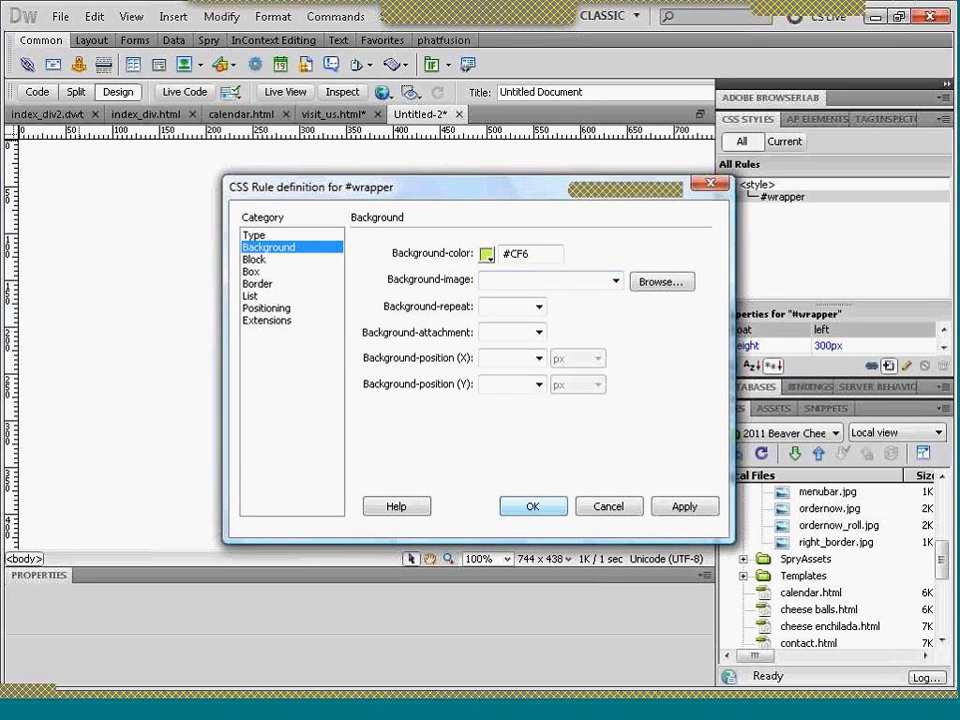
{"action": "left_click", "coordinate": [542, 508]}
{"action": "left_click", "coordinate": [672, 301]}
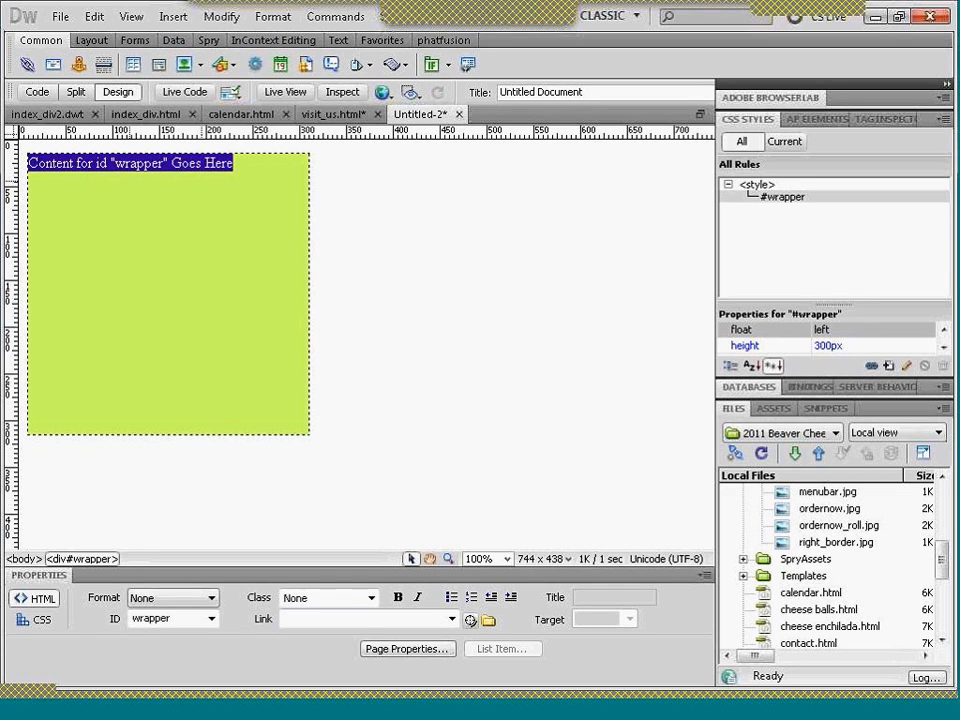
- Wrap the wrapper's placeholder text in a new div with the ID header and create a #header CSS rule for this document only
{"action": "left_click", "coordinate": [117, 166]}
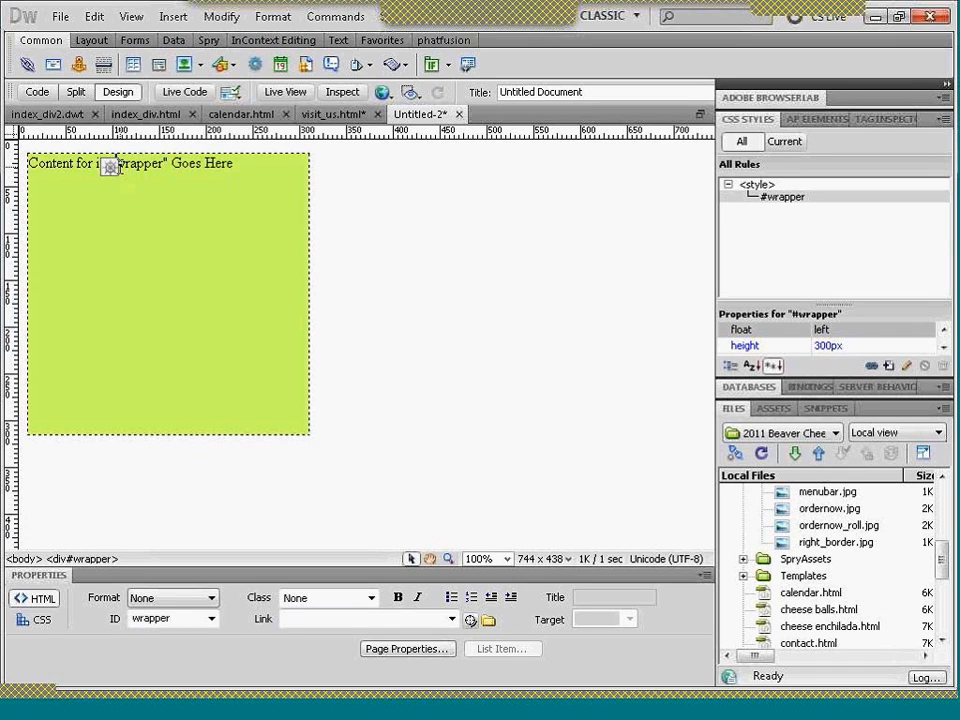
{"action": "left_click_drag", "start_coordinate": [234, 165], "coordinate": [32, 170]}
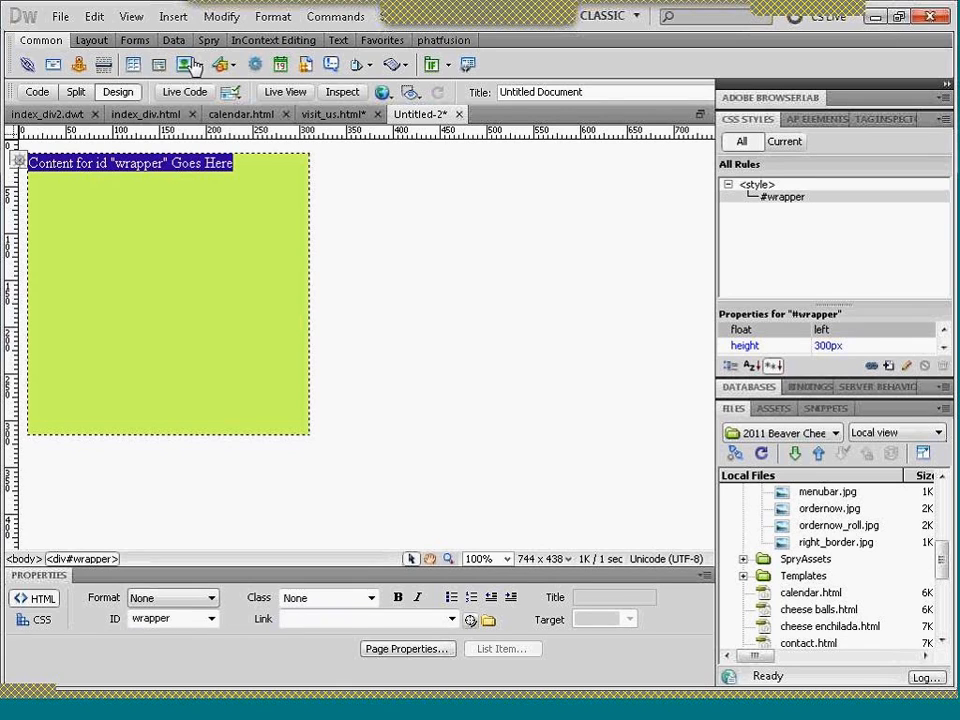
{"action": "left_click", "coordinate": [128, 64]}
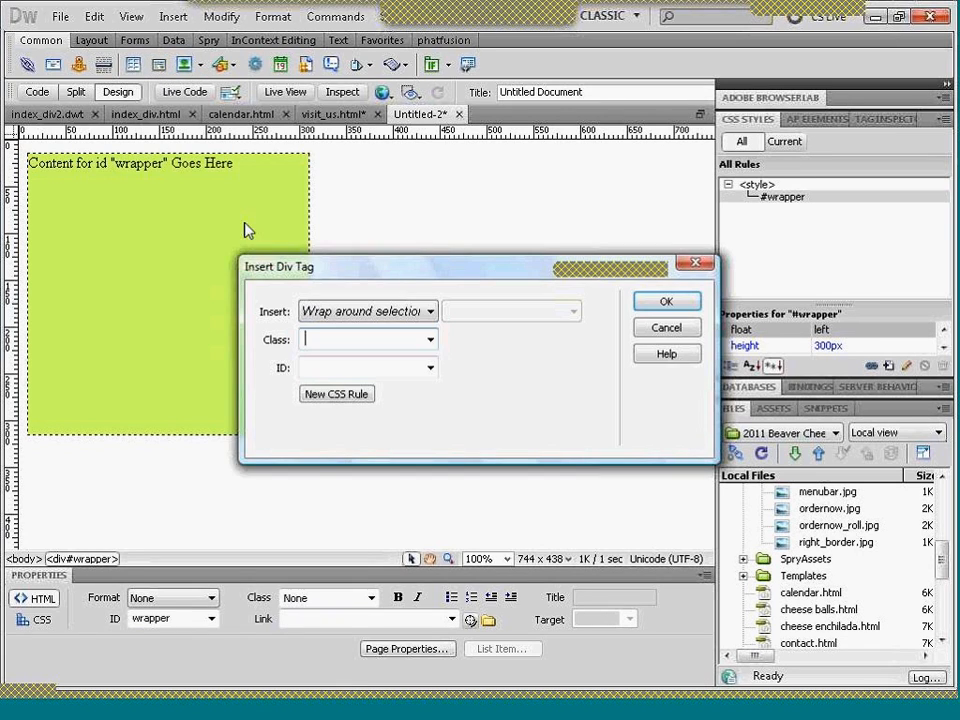
{"action": "left_click", "coordinate": [341, 370]}
{"action": "type", "text": "header"}
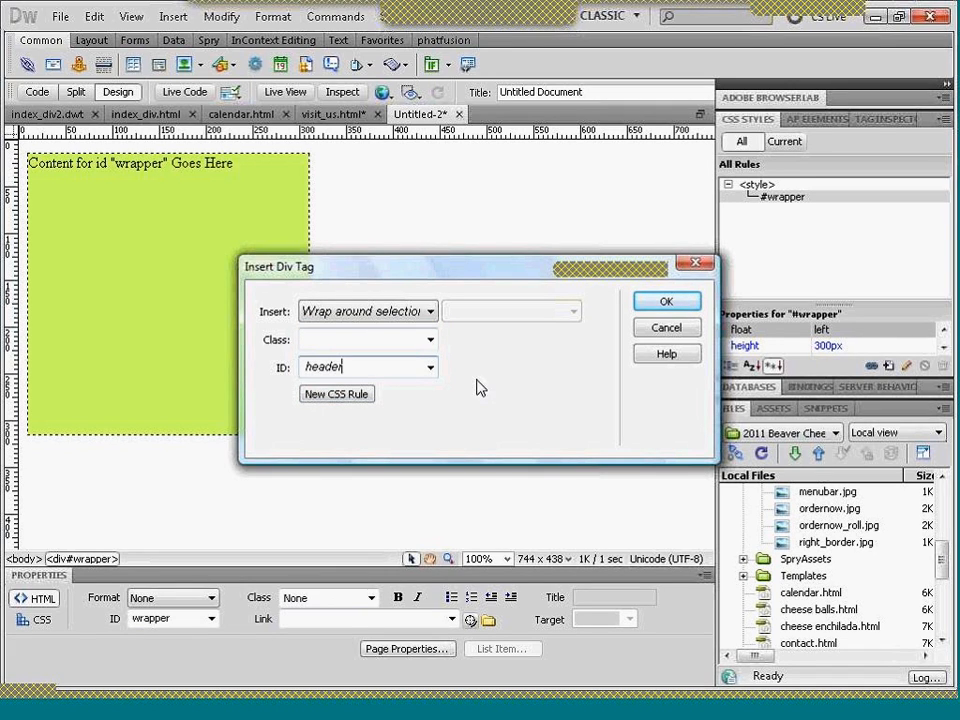
{"action": "left_click", "coordinate": [331, 396]}
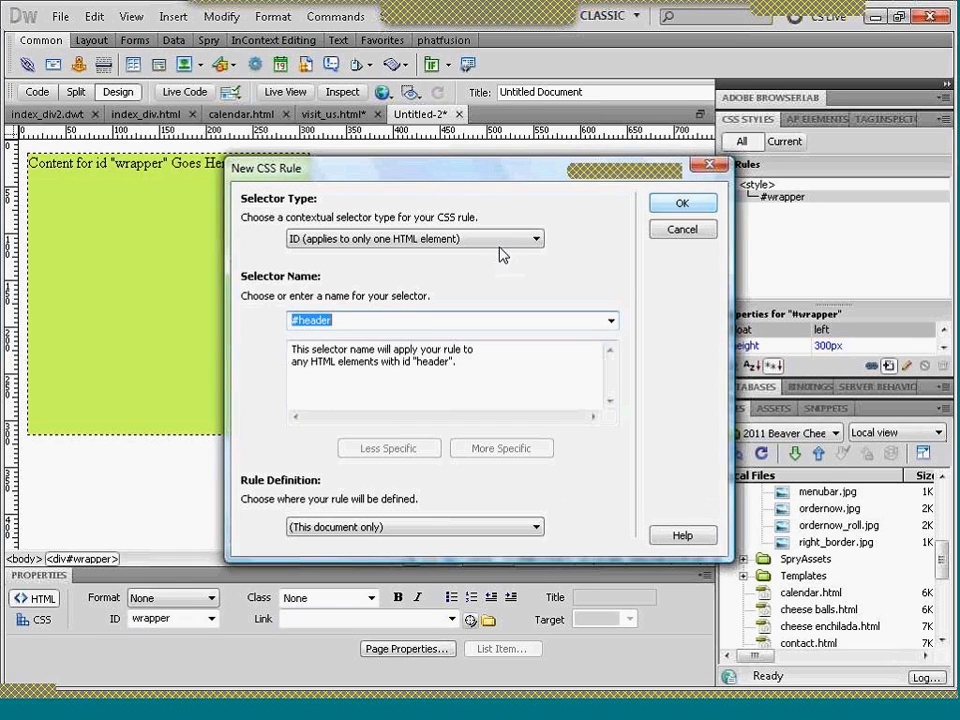
{"action": "left_click", "coordinate": [681, 206]}
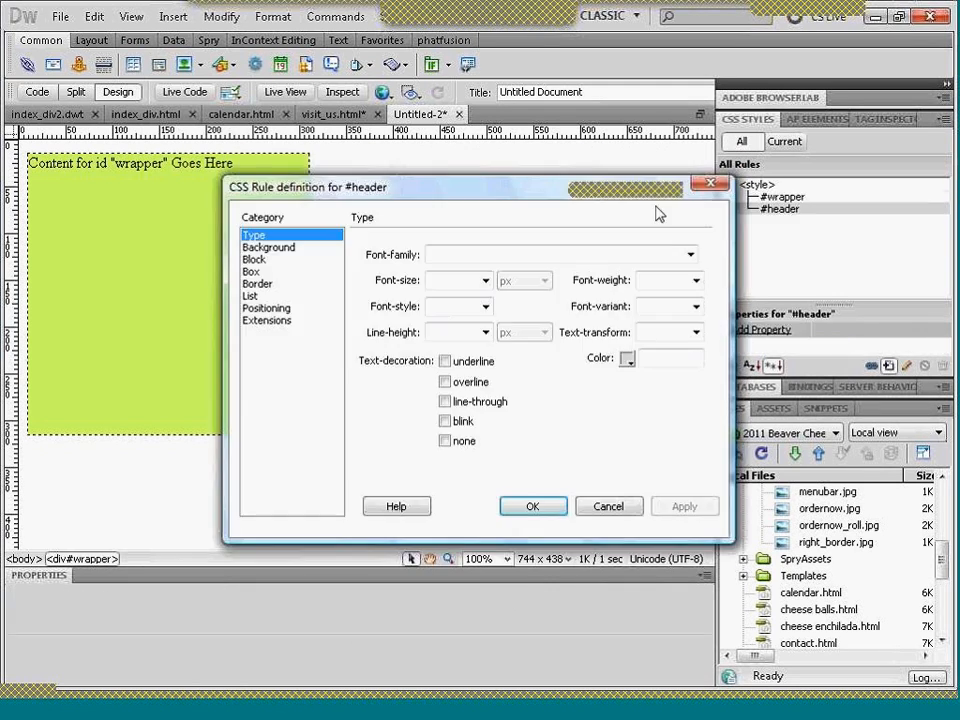
- Set the #header rule's box to 300 px wide and 50 px high with a left float
{"action": "left_click", "coordinate": [251, 272]}
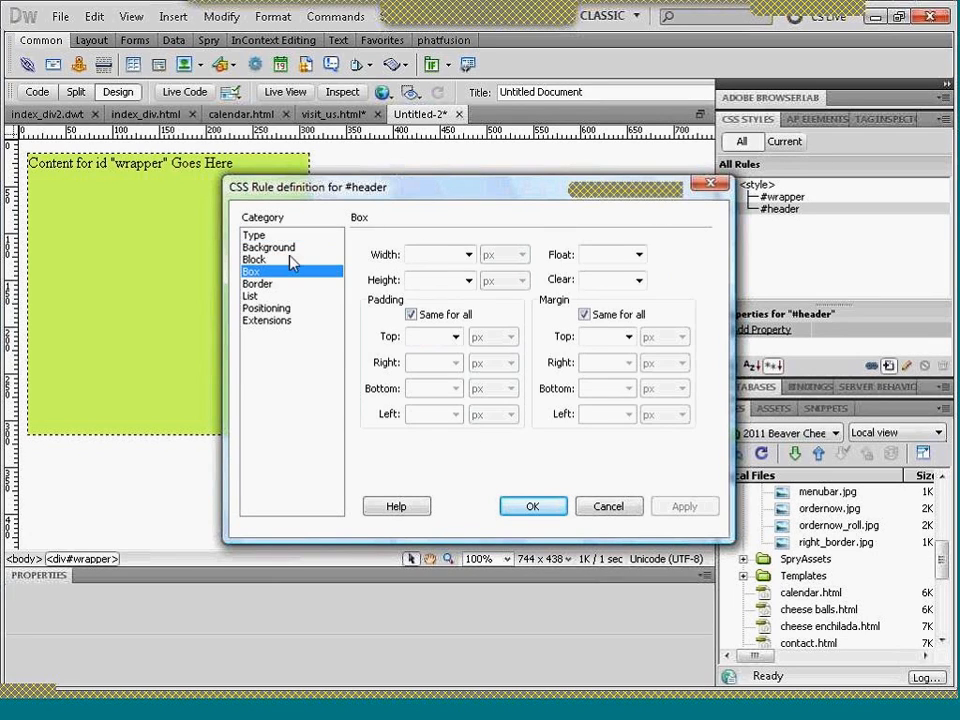
{"action": "left_click", "coordinate": [421, 255]}
{"action": "type", "text": "300"}
{"action": "key", "text": "Tab"}
{"action": "key", "text": "Tab"}
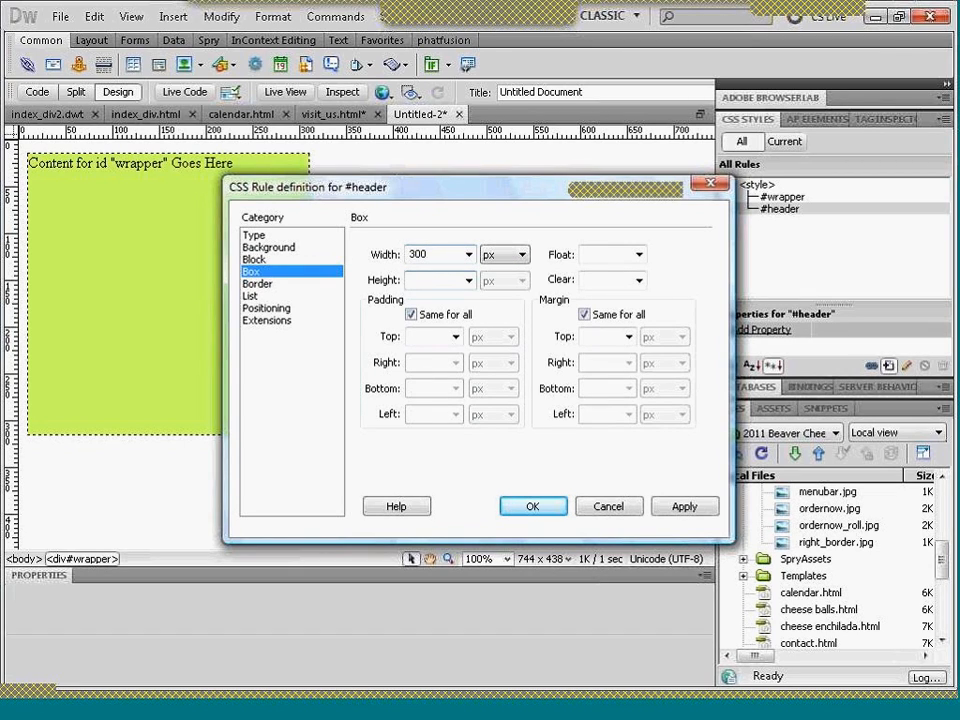
{"action": "type", "text": "50"}
{"action": "key", "text": "Tab"}
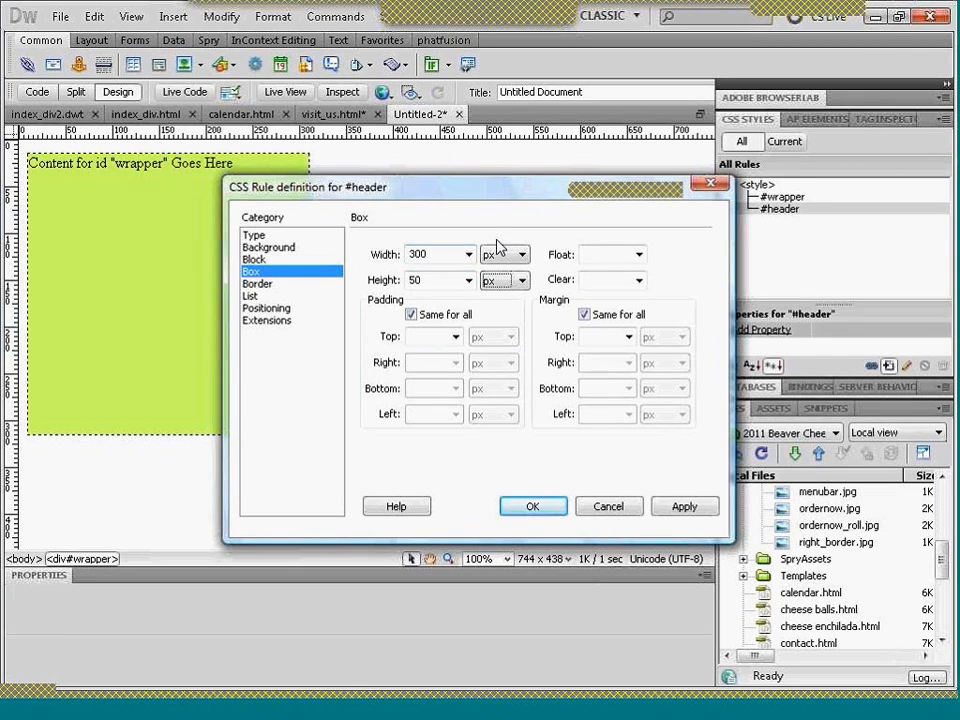
{"action": "left_click", "coordinate": [640, 256]}
{"action": "left_click", "coordinate": [620, 267]}
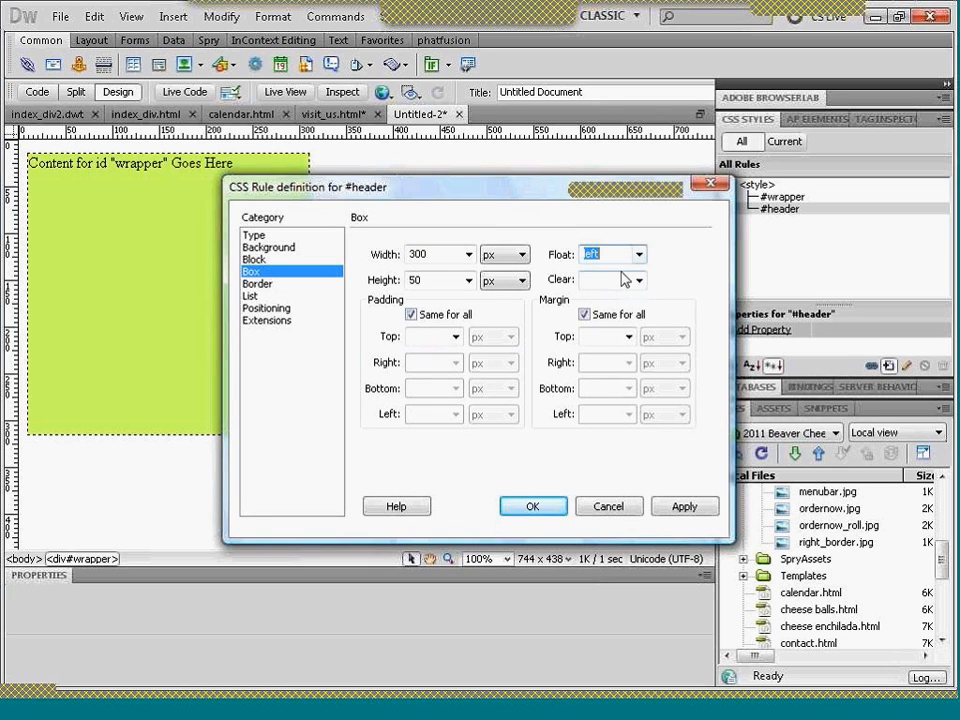
- Give the #header rule the background color #C0F and insert the header div inside the wrapper
{"action": "left_click", "coordinate": [272, 249]}
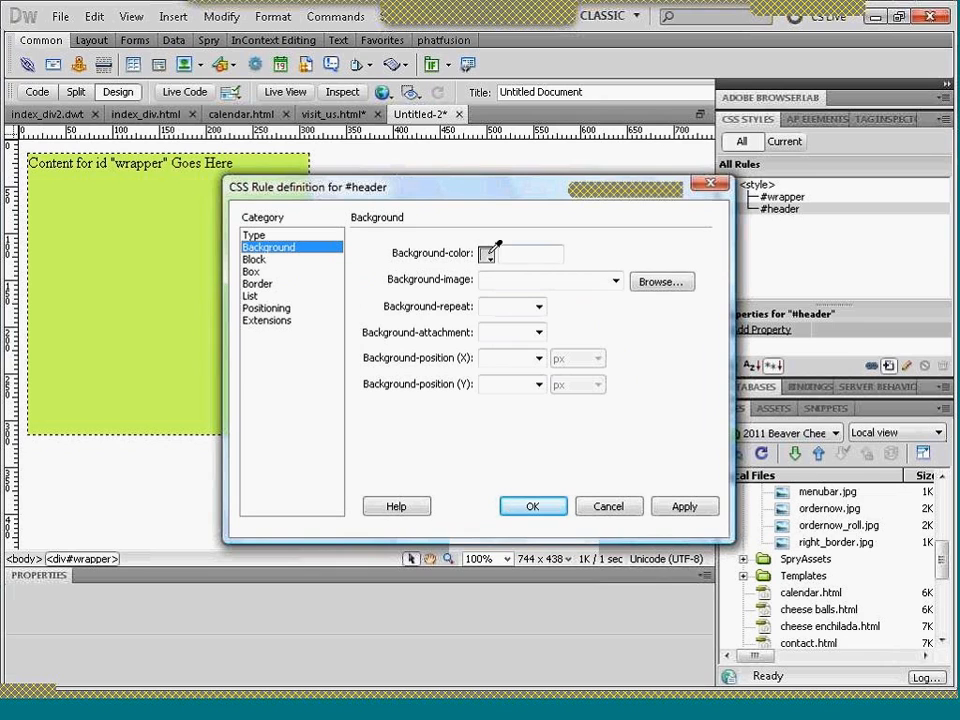
{"action": "left_click", "coordinate": [487, 255]}
{"action": "left_click", "coordinate": [513, 334]}
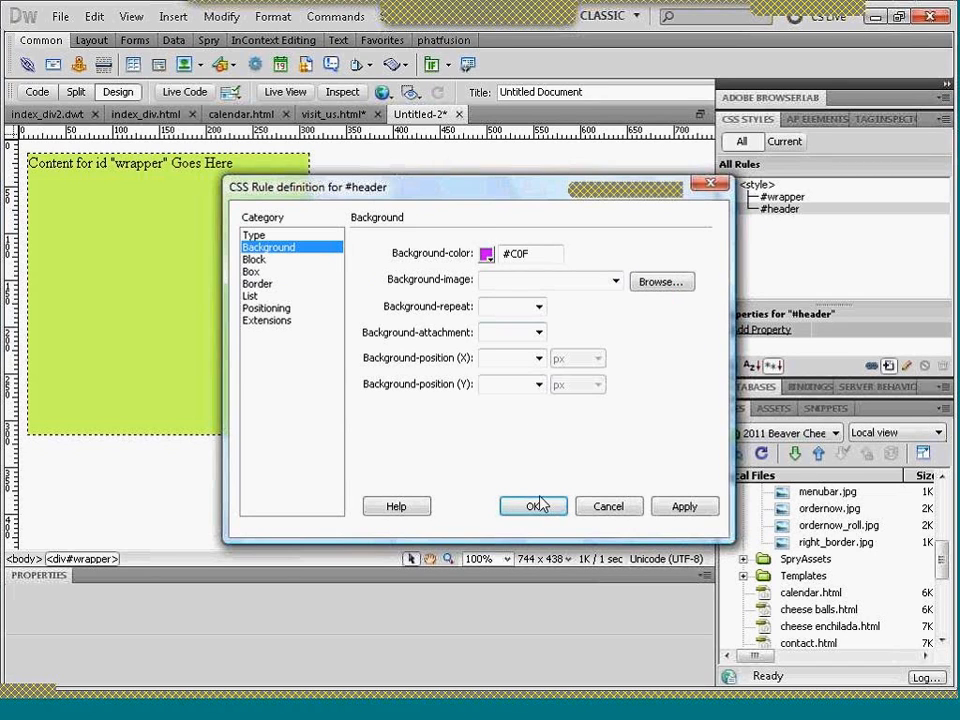
{"action": "left_click", "coordinate": [540, 508]}
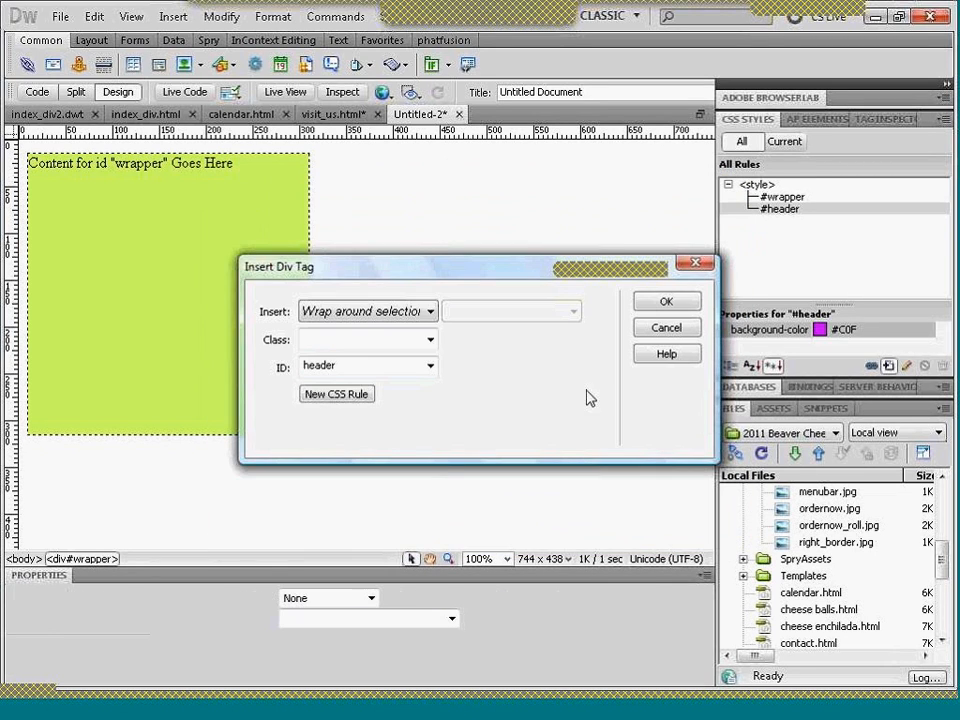
{"action": "left_click", "coordinate": [662, 303]}
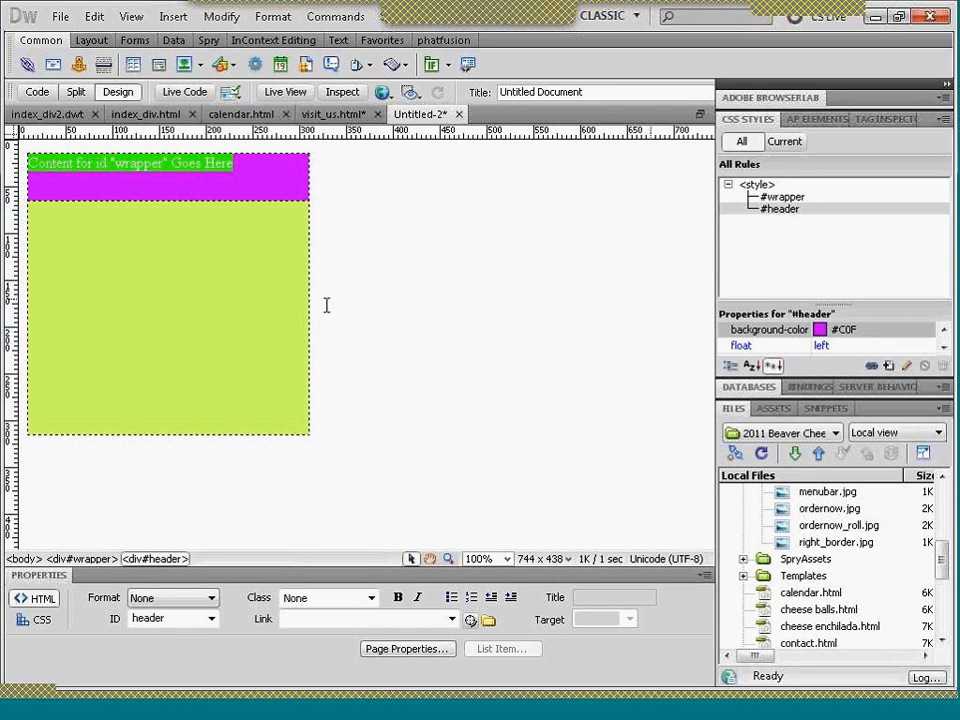
- Begin inserting a new div tag positioned after the header div
{"action": "left_click", "coordinate": [264, 255]}
{"action": "left_click", "coordinate": [263, 248]}
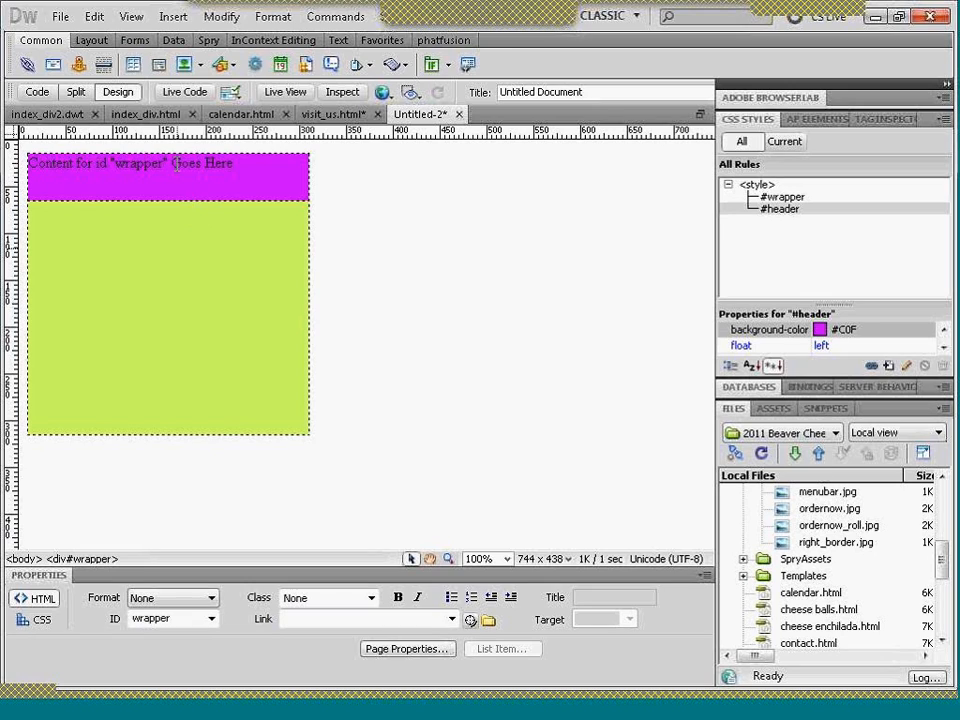
{"action": "left_click", "coordinate": [180, 171]}
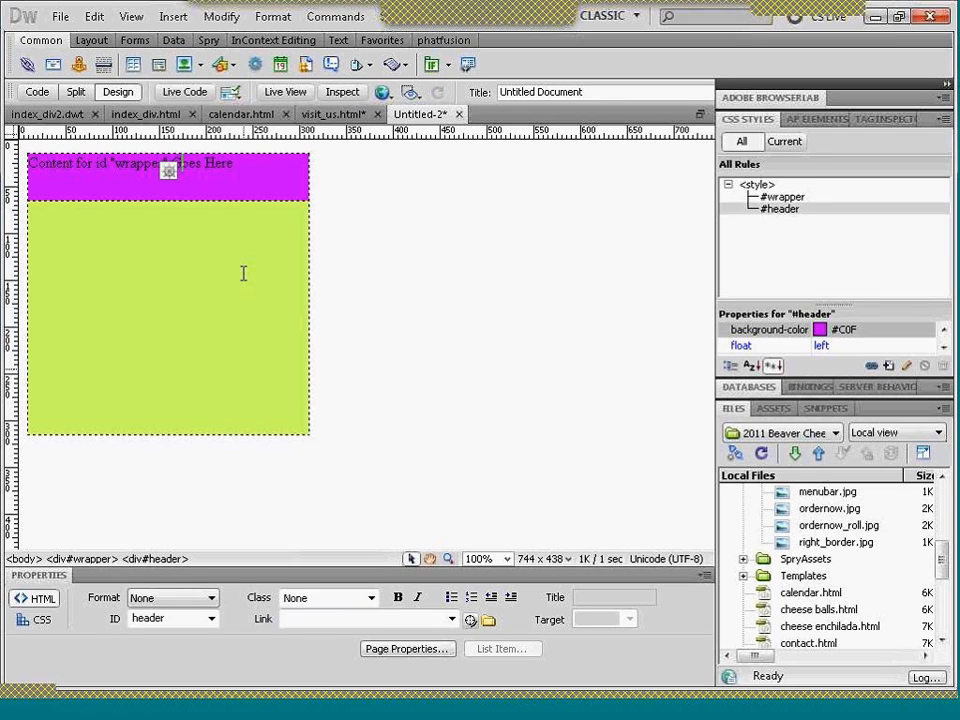
{"action": "left_click", "coordinate": [157, 66]}
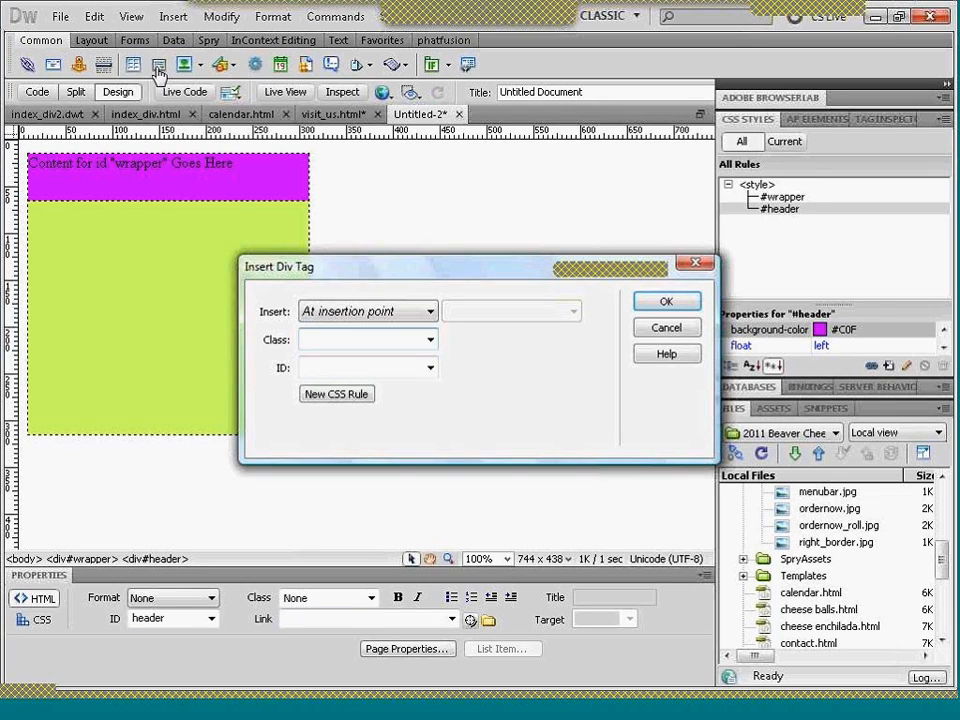
{"action": "left_click", "coordinate": [432, 312]}
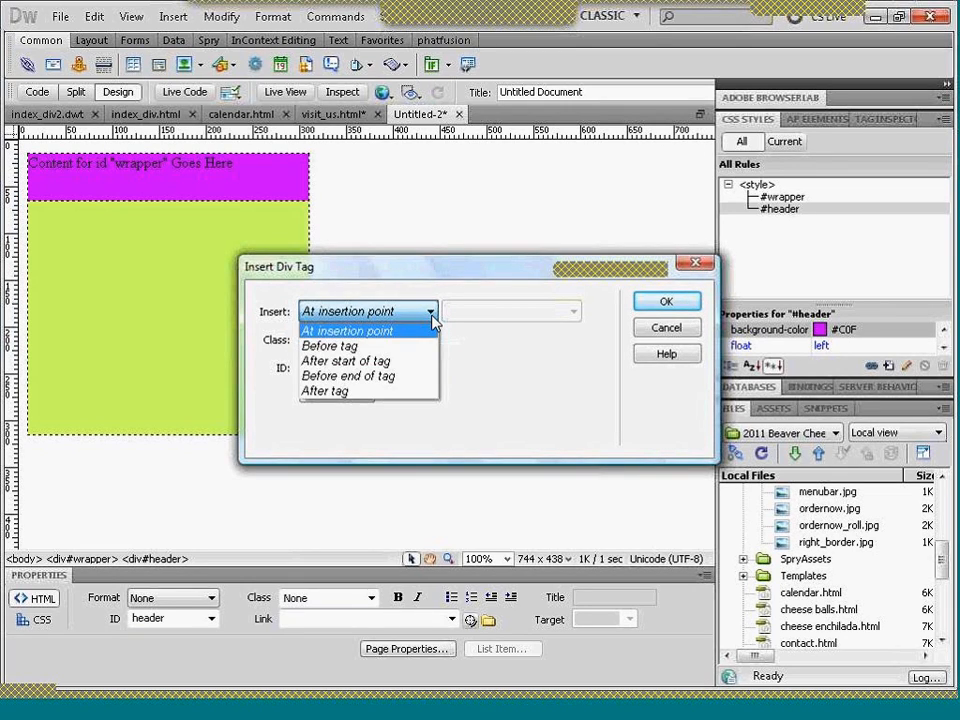
{"action": "left_click", "coordinate": [385, 391]}
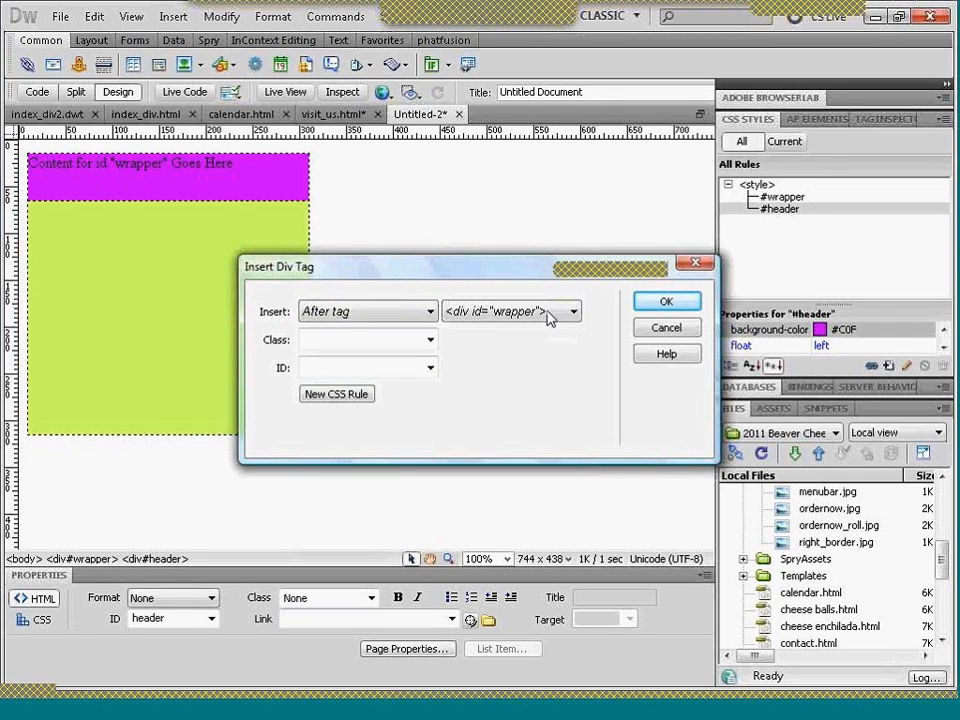
{"action": "left_click", "coordinate": [574, 313]}
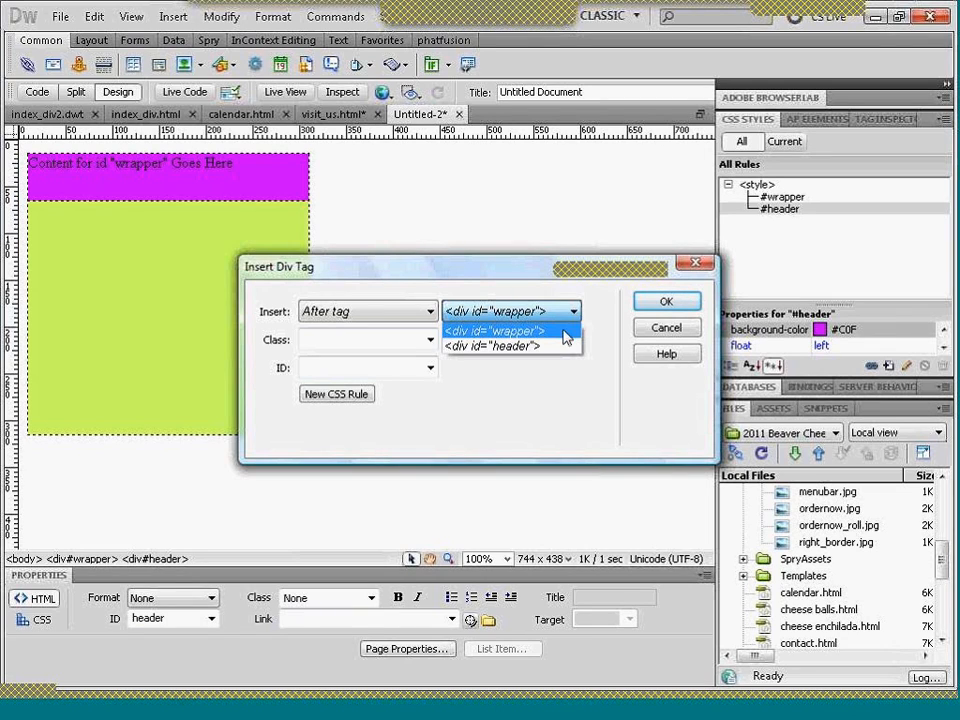
{"action": "left_click", "coordinate": [560, 346]}
- Give the new div the ID col_1 and create a #col_1 CSS rule for this document only
{"action": "left_click", "coordinate": [343, 370]}
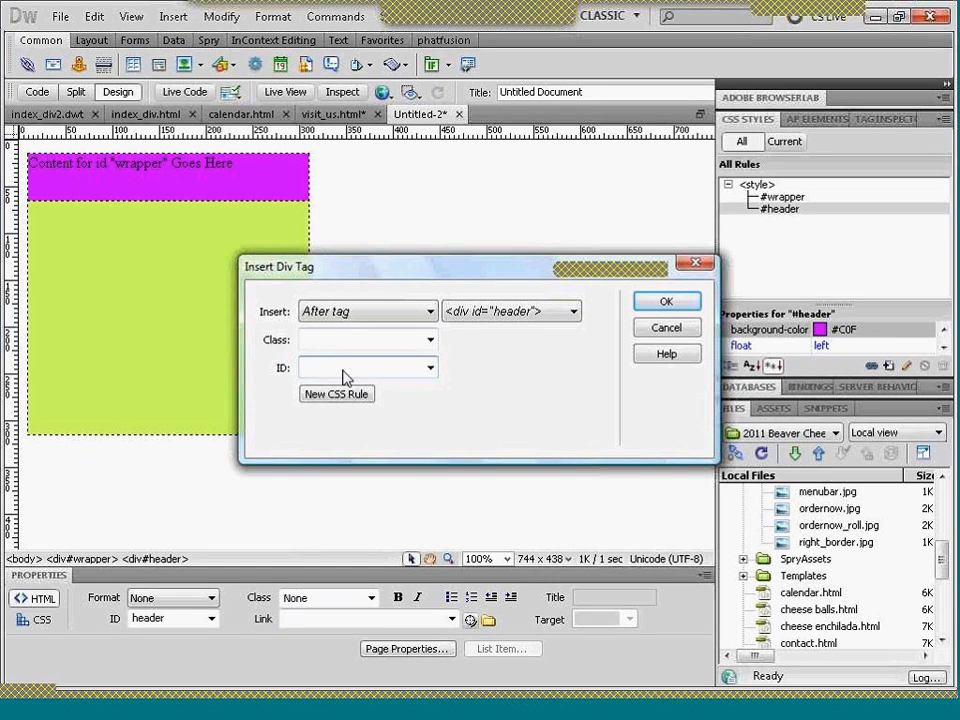
{"action": "type", "text": "col_1"}
{"action": "left_click", "coordinate": [359, 393]}
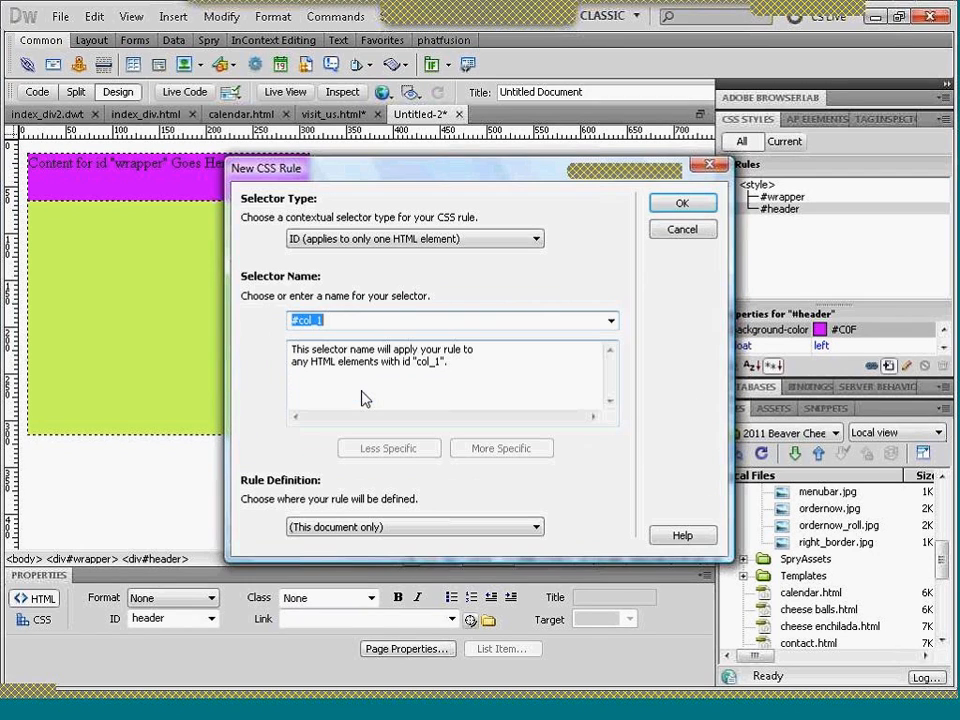
{"action": "left_click", "coordinate": [678, 204]}
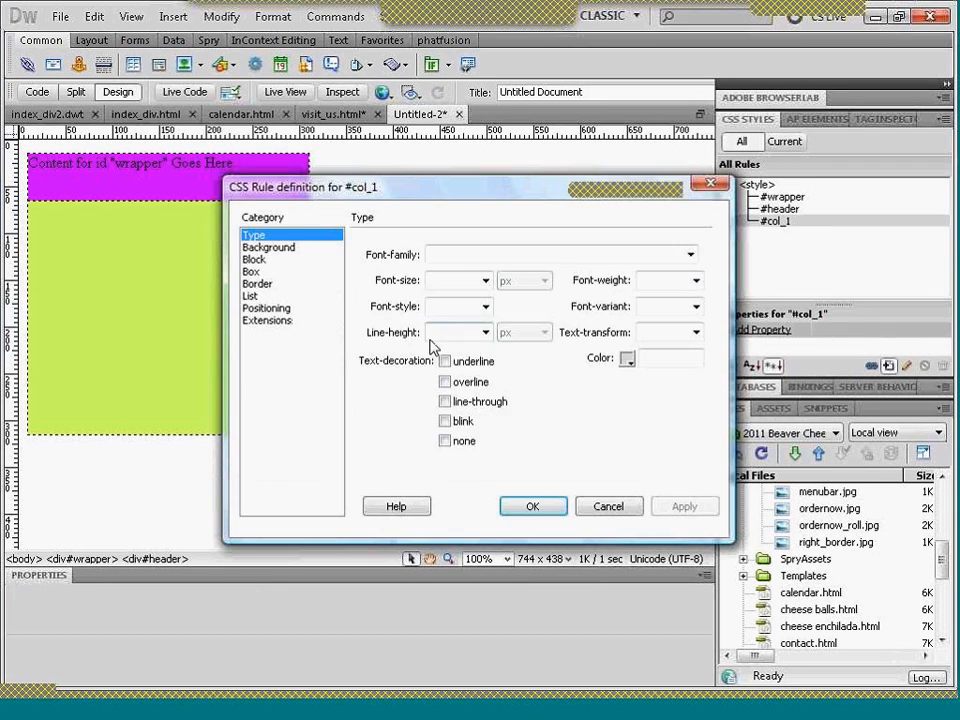
- Give the #col_1 rule the background color #CFF
{"action": "left_click", "coordinate": [255, 248]}
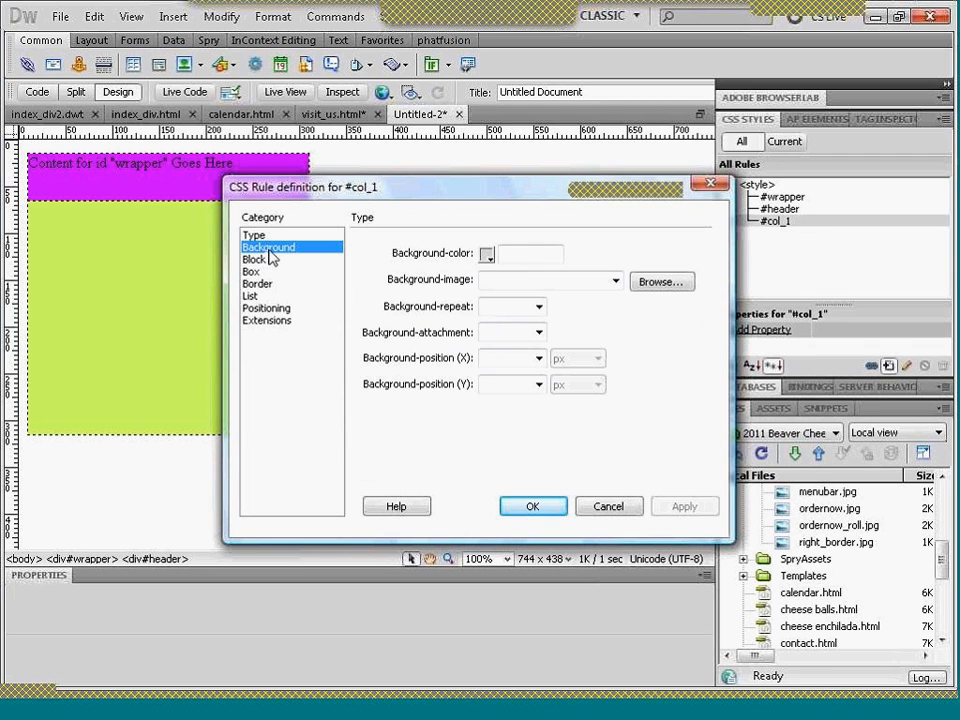
{"action": "left_click", "coordinate": [486, 258]}
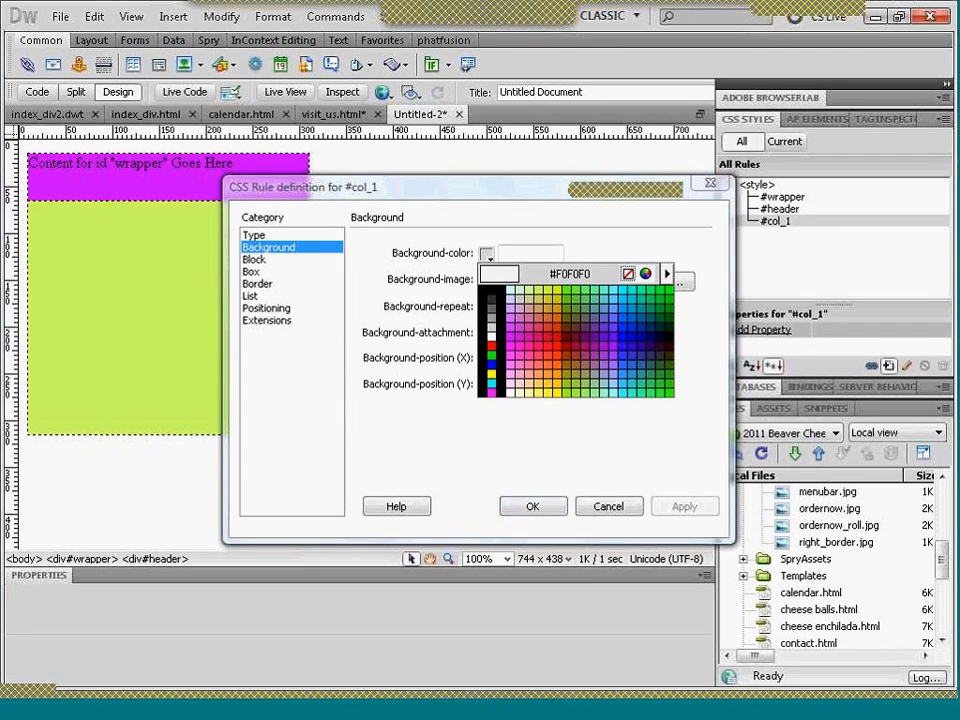
{"action": "left_click", "coordinate": [520, 288]}
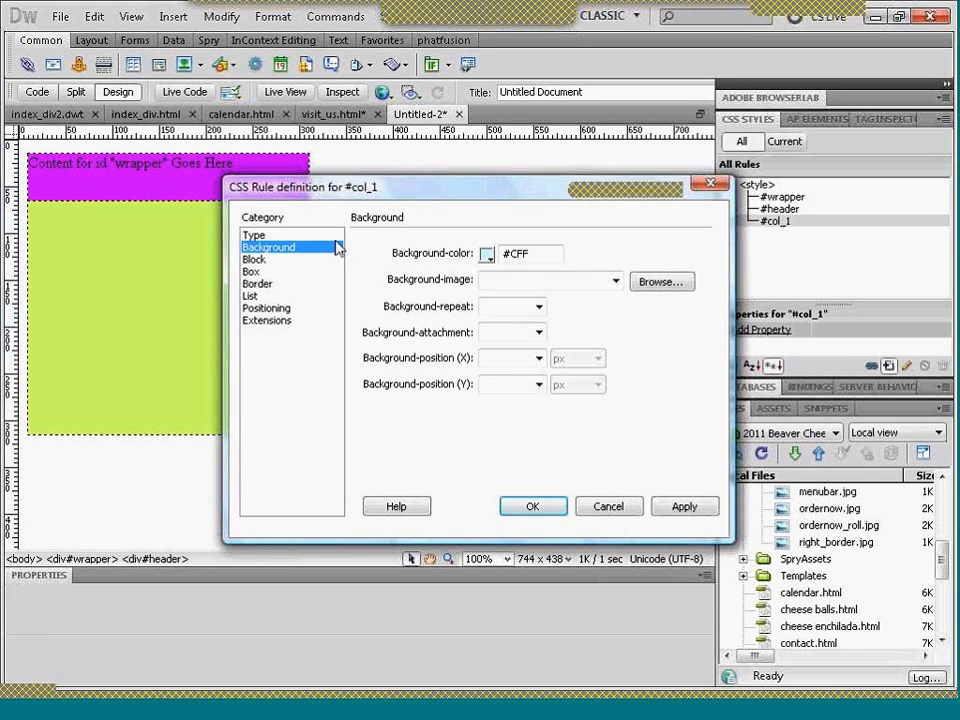
- Set the #col_1 box to 100 px wide and 250 px high with a left float, and insert the div
{"action": "left_click", "coordinate": [268, 272]}
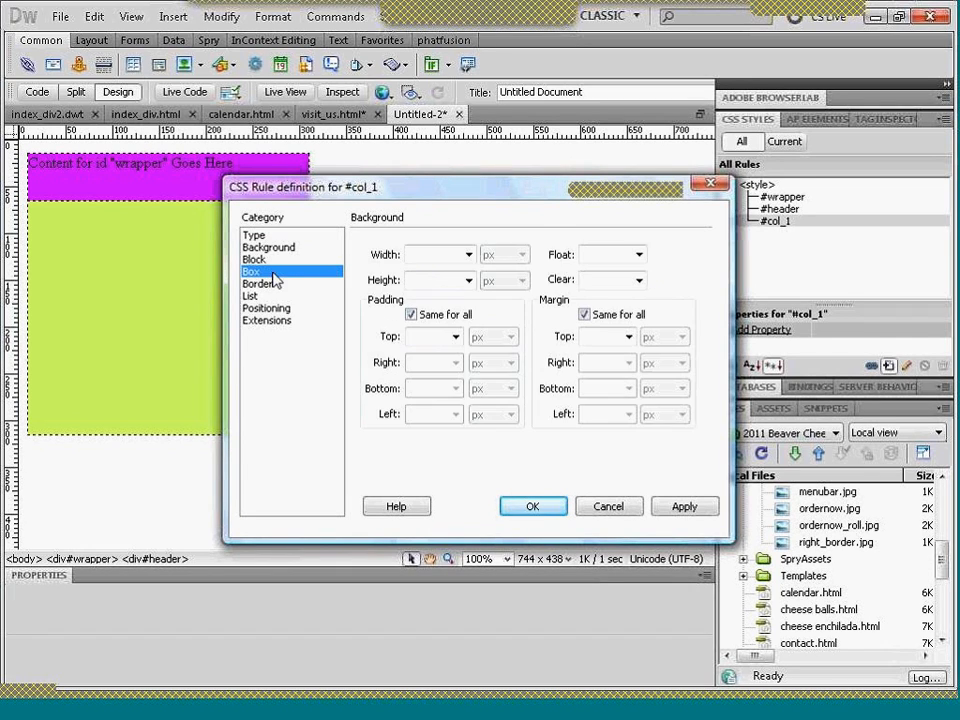
{"action": "left_click", "coordinate": [437, 254]}
{"action": "type", "text": "100"}
{"action": "key", "text": "Tab"}
{"action": "key", "text": "Tab"}
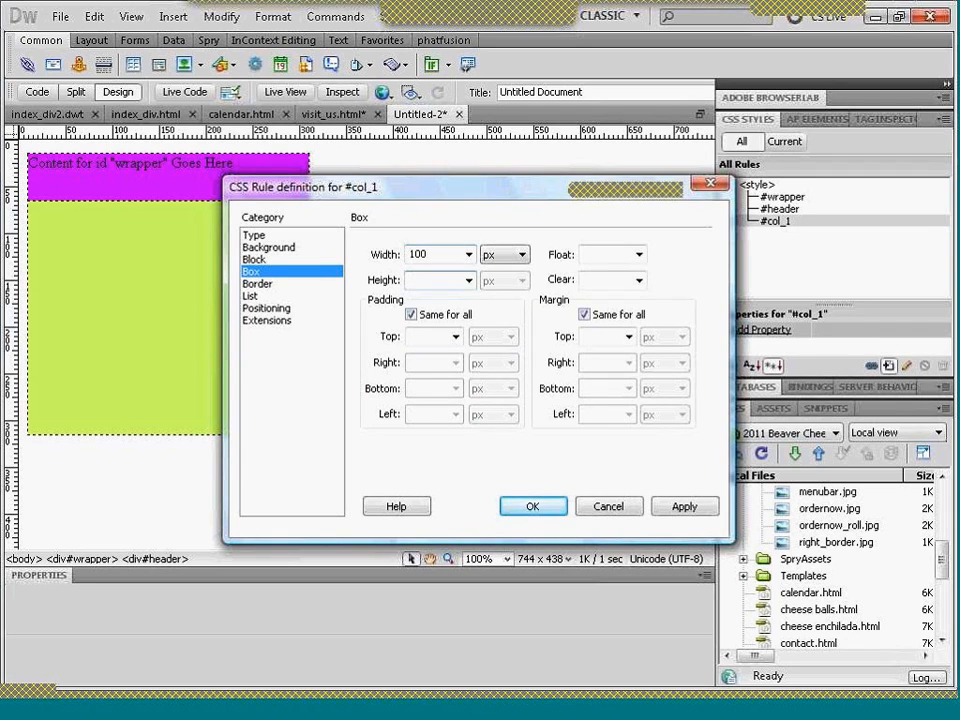
{"action": "type", "text": "2"}
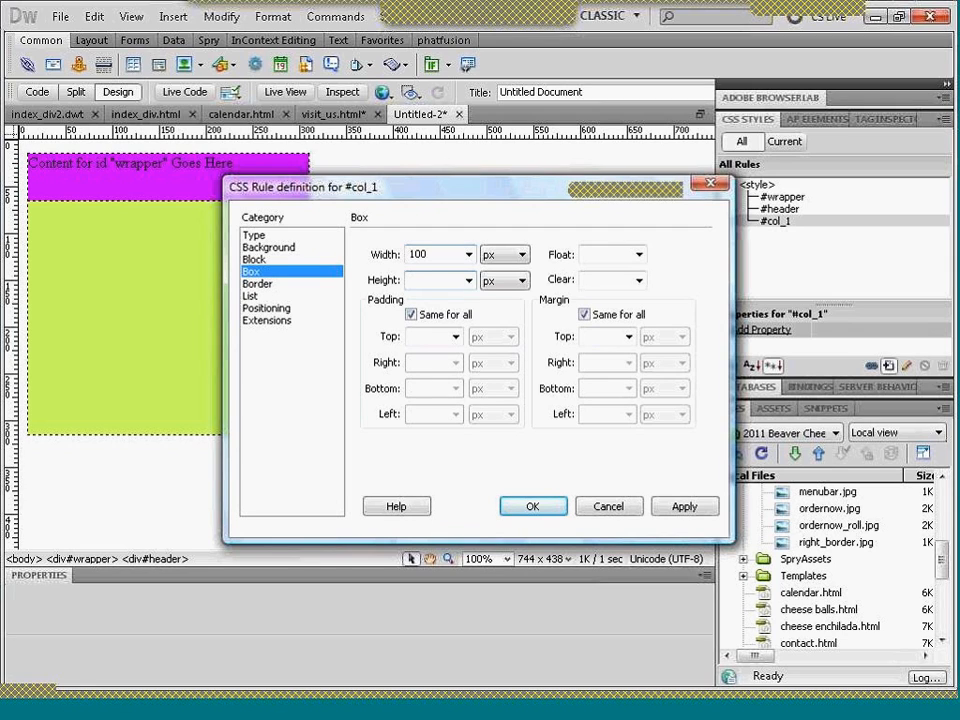
{"action": "type", "text": "300-5"}
{"action": "left_click", "coordinate": [586, 254]}
{"action": "type", "text": "left"}
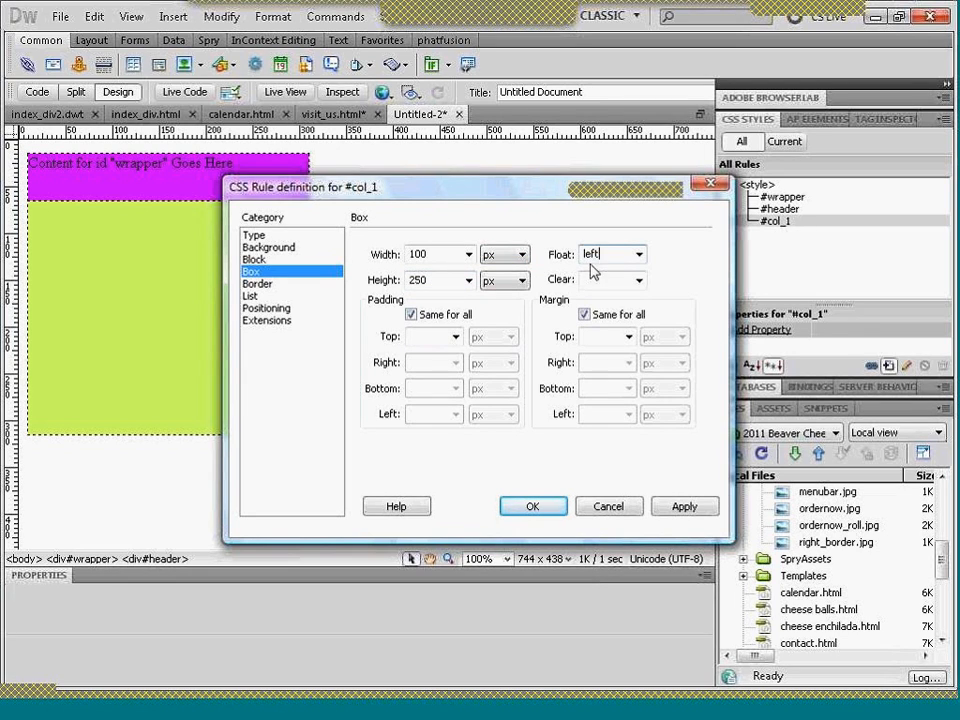
{"action": "left_click", "coordinate": [532, 506]}
{"action": "left_click", "coordinate": [666, 301]}
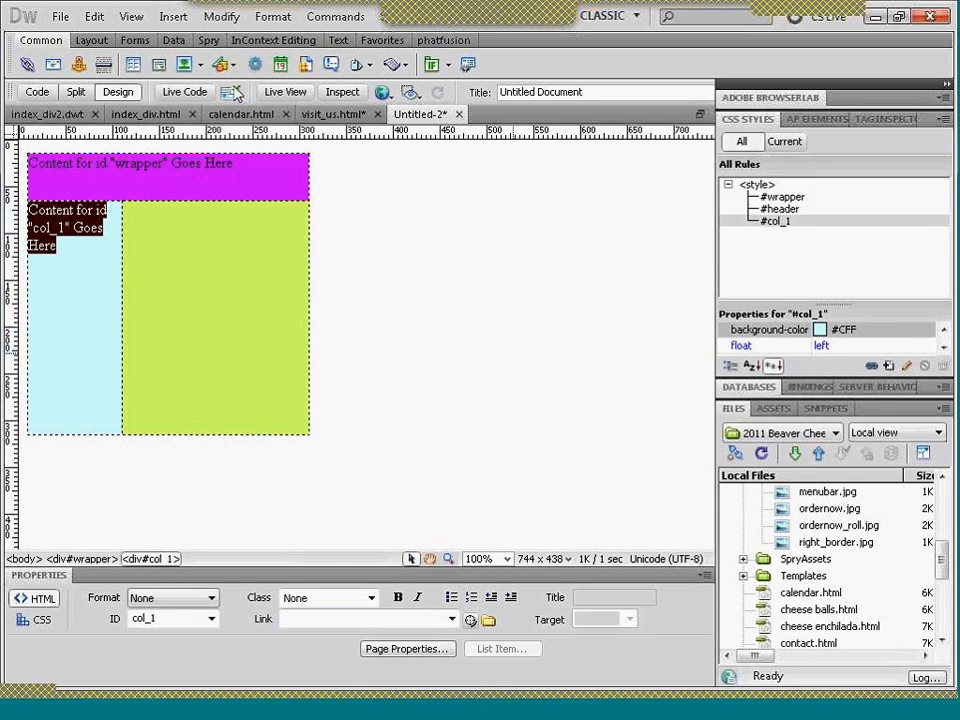
- Begin inserting another div tag positioned after the col_1 div
{"action": "left_click", "coordinate": [158, 65]}
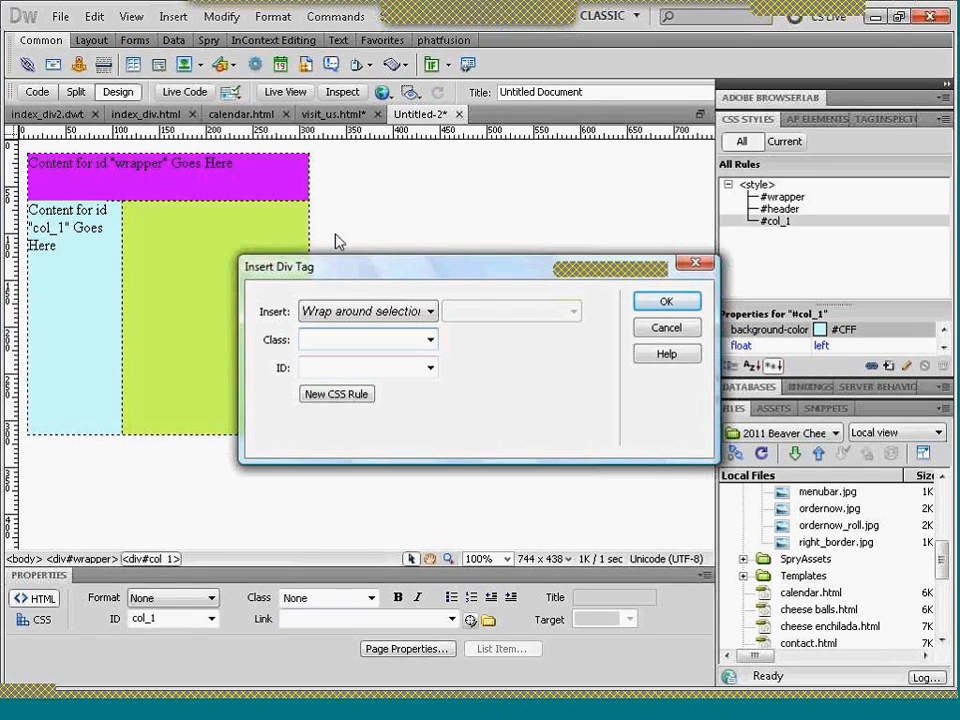
{"action": "left_click", "coordinate": [428, 313]}
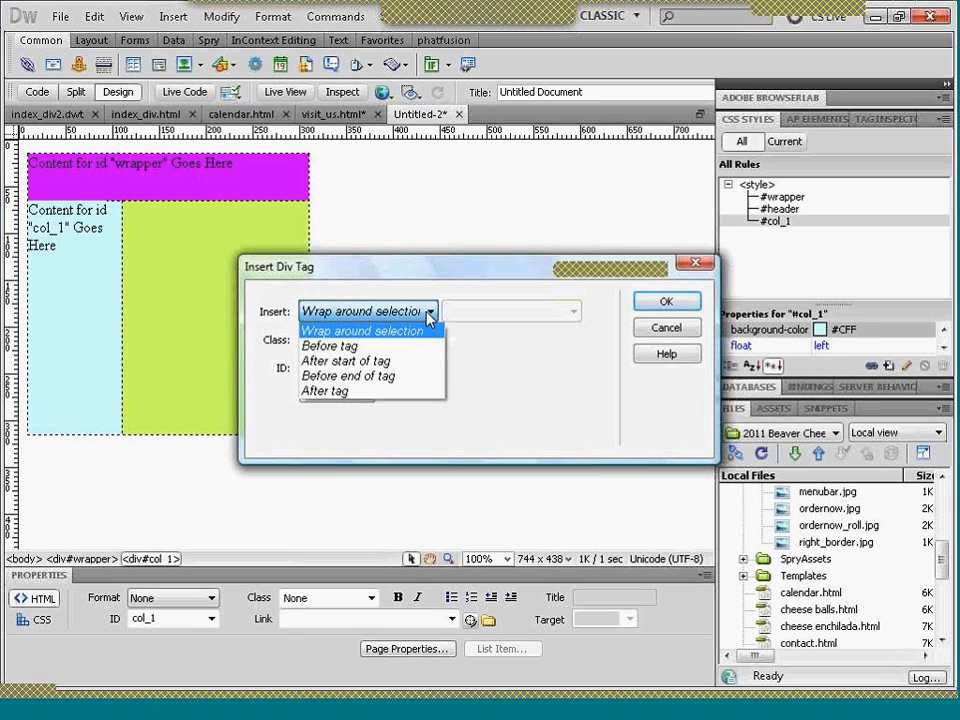
{"action": "left_click", "coordinate": [399, 394]}
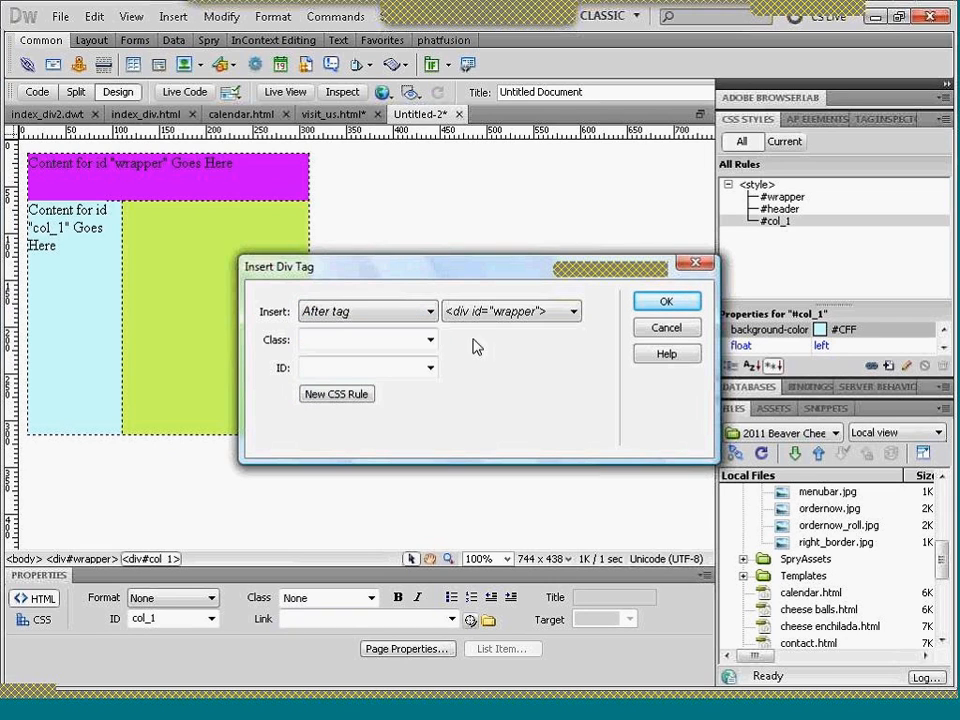
{"action": "left_click", "coordinate": [575, 318]}
{"action": "left_click", "coordinate": [542, 364]}
- Give this div the ID col_2 and create a #col_2 CSS rule for this document only
{"action": "left_click", "coordinate": [401, 369]}
{"action": "type", "text": "colu"}
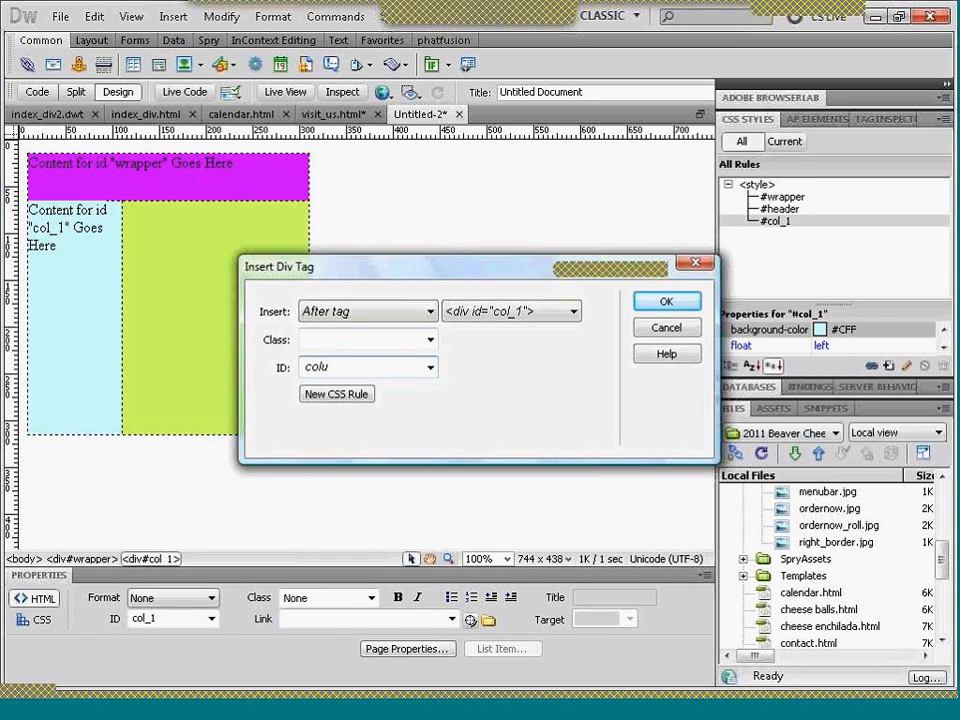
{"action": "key", "text": "BackSpace"}
{"action": "type", "text": "_2"}
{"action": "left_click", "coordinate": [370, 400]}
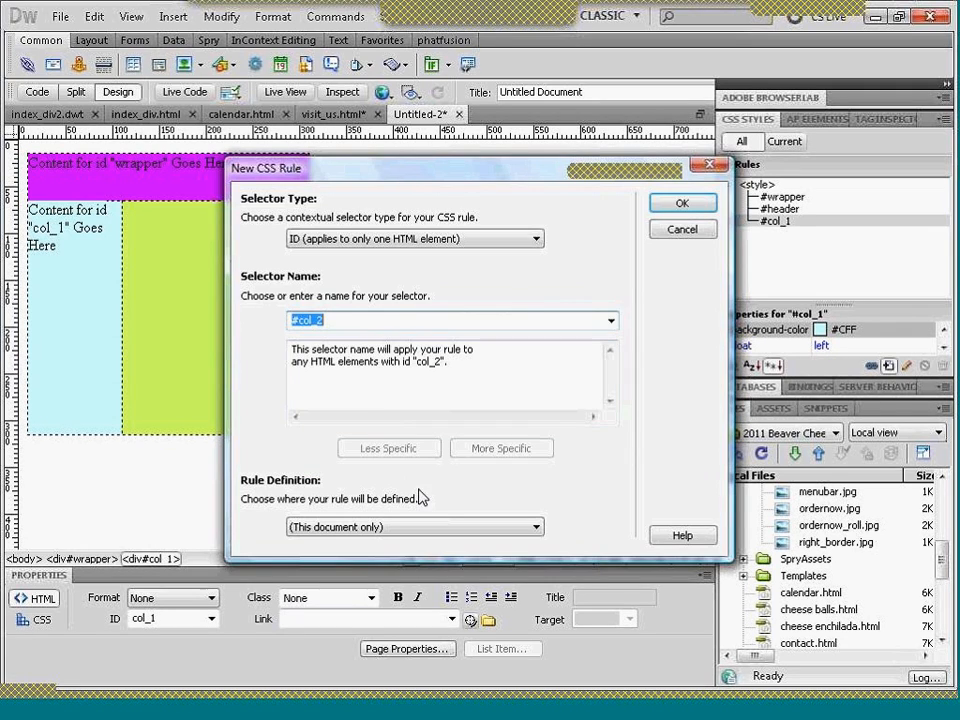
{"action": "left_click", "coordinate": [680, 206]}
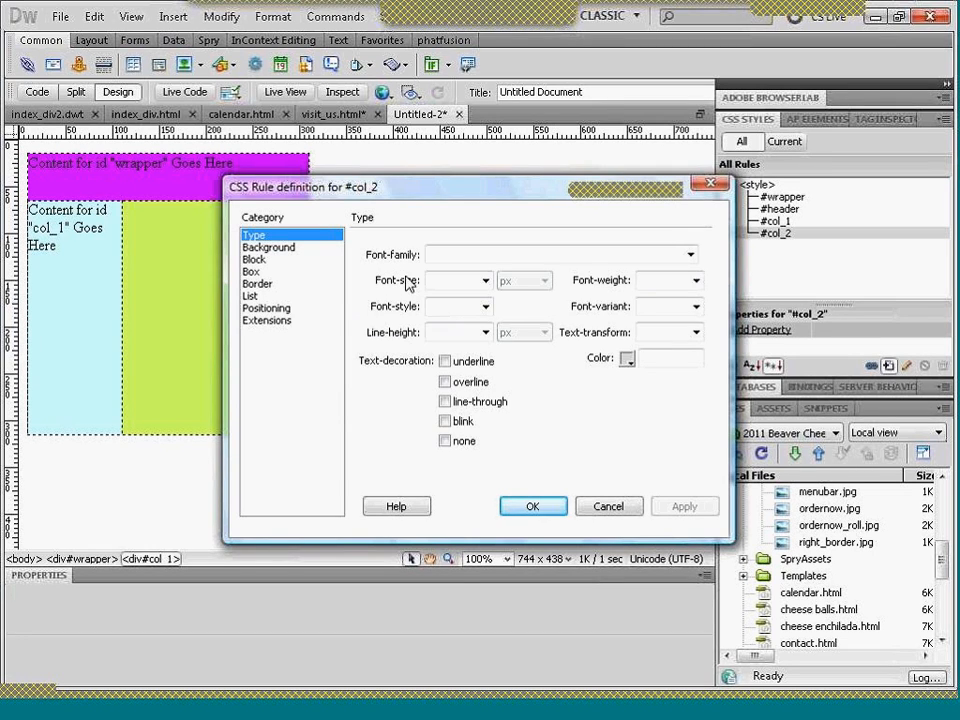
- Give the #col_2 rule the background color #CFC
{"action": "left_click", "coordinate": [269, 247]}
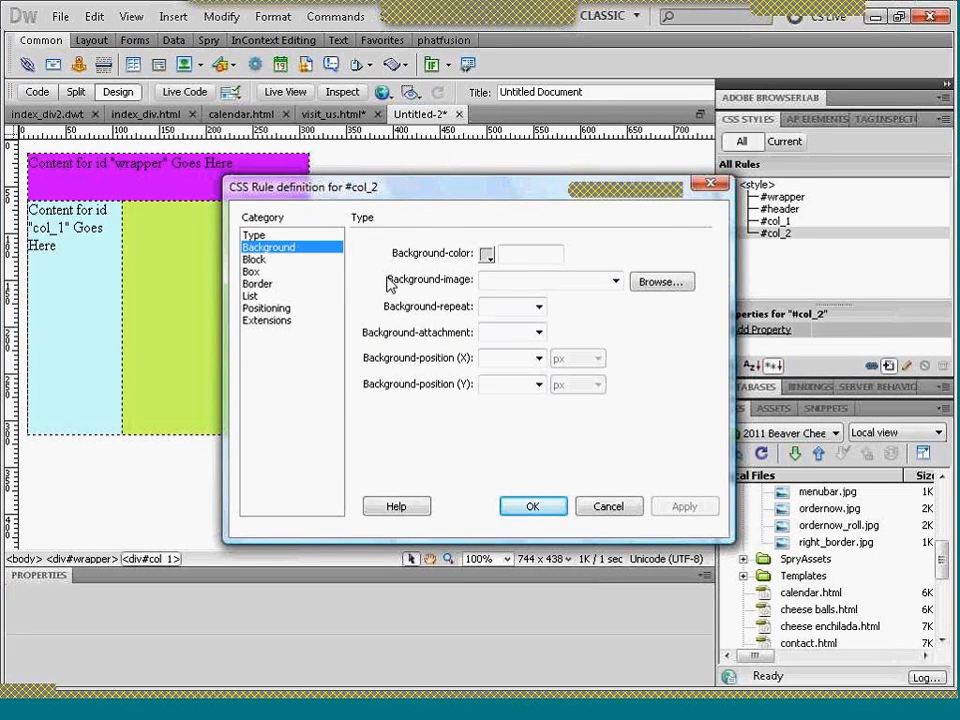
{"action": "left_click", "coordinate": [486, 254]}
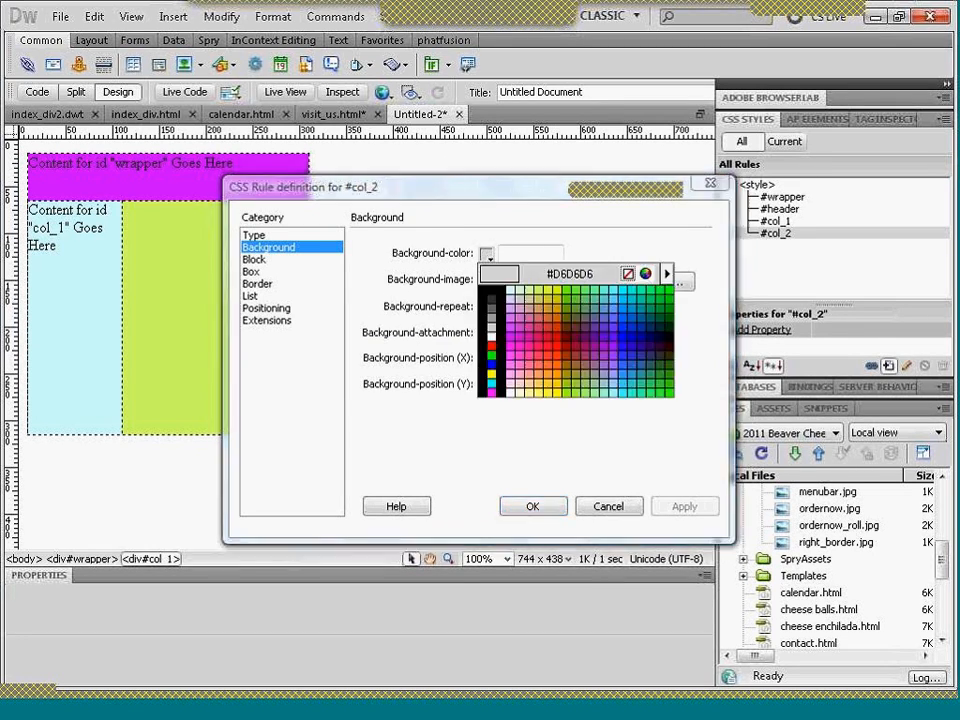
{"action": "left_click", "coordinate": [520, 288]}
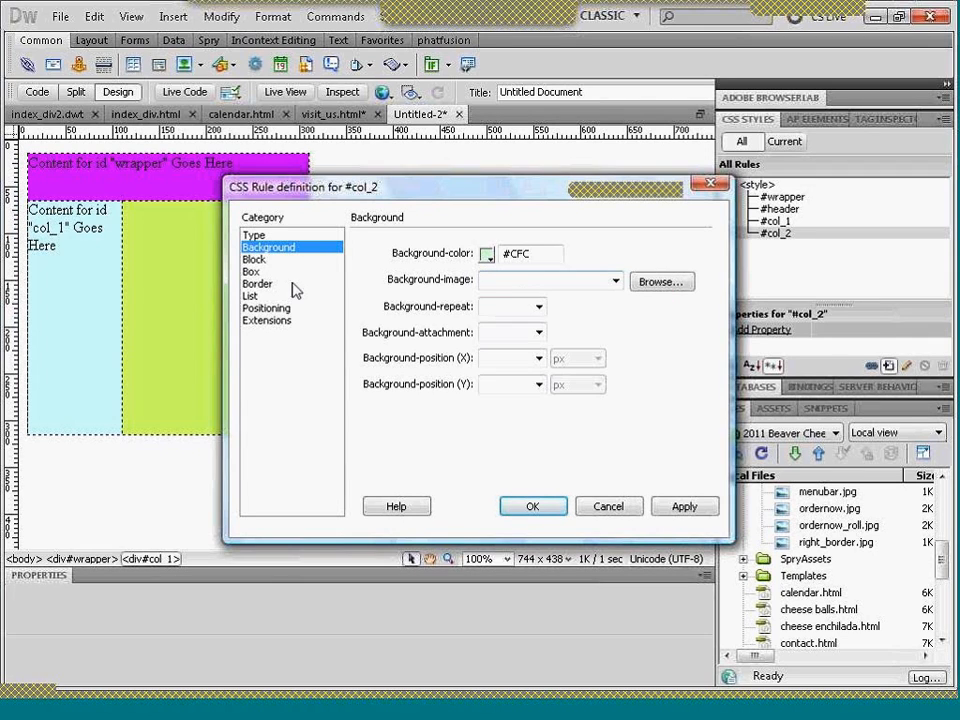
- Set the #col_2 rule's box width to 100 px and its float to left
{"action": "left_click", "coordinate": [262, 274]}
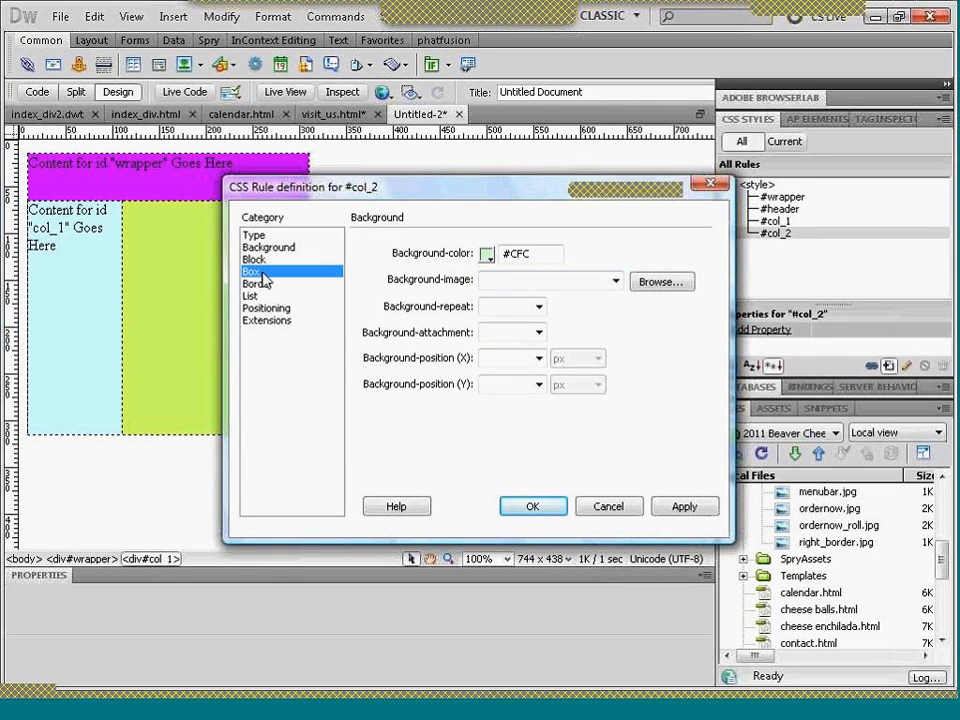
{"action": "left_click", "coordinate": [419, 255]}
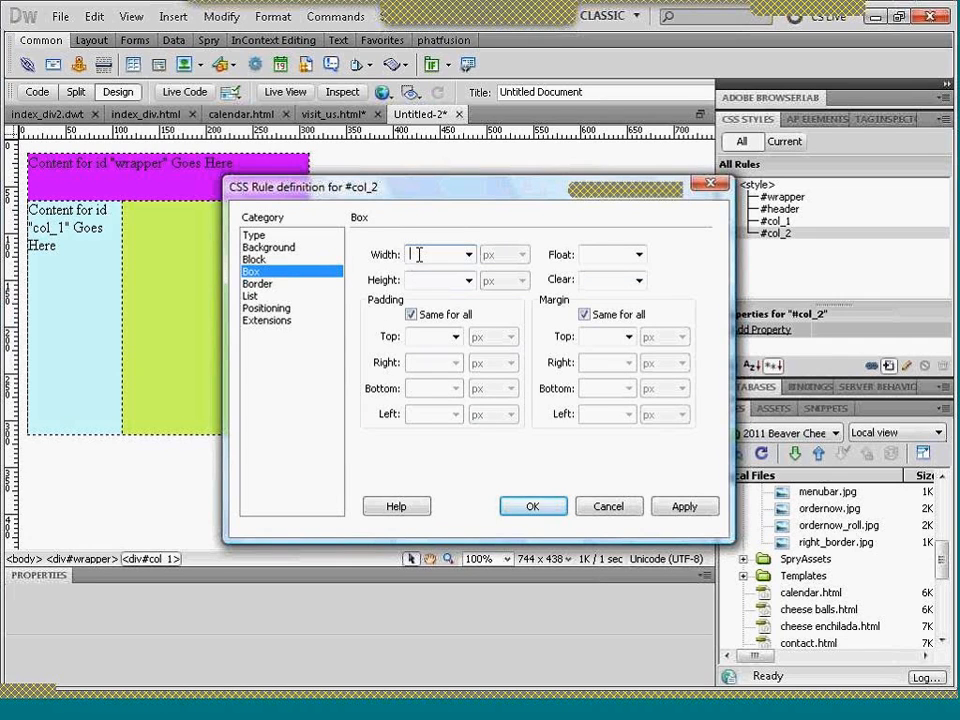
{"action": "type", "text": "300"}
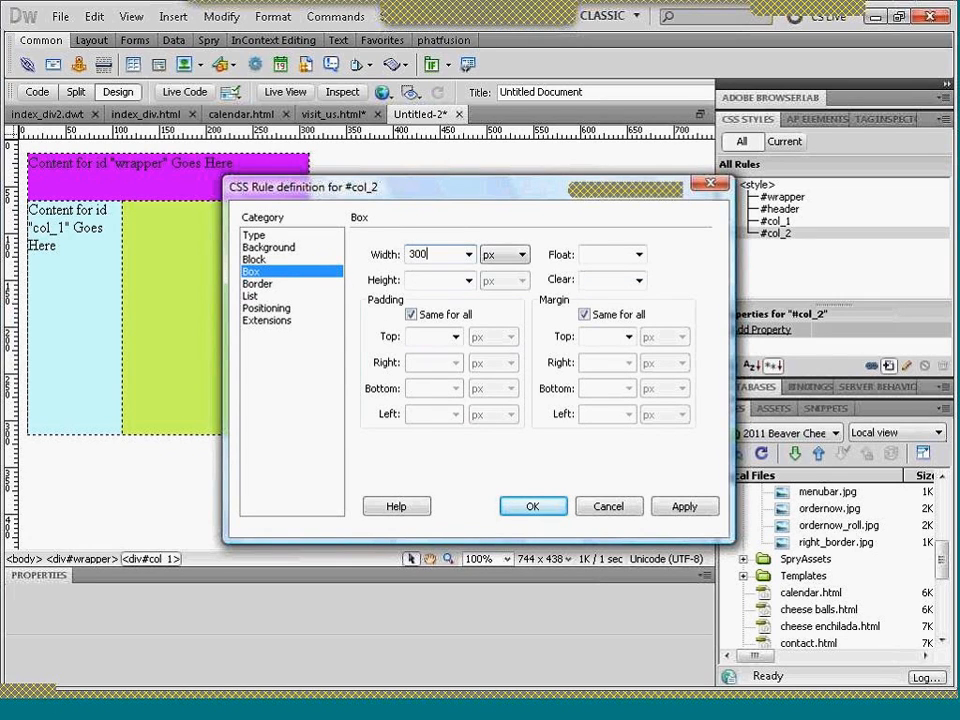
{"action": "type", "text": "-100-100"}
{"action": "key", "text": "Tab"}
{"action": "left_click", "coordinate": [639, 255]}
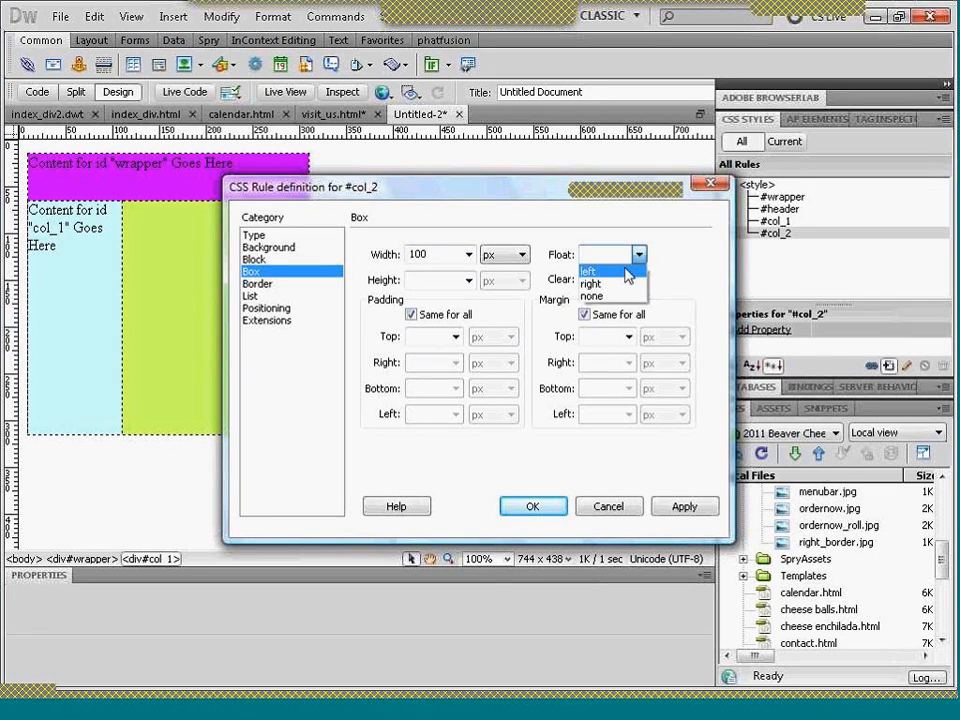
{"action": "left_click", "coordinate": [592, 271]}
- Set the #col_2 rule's height to 250 px and insert the col_2 div beside the first column
{"action": "left_click", "coordinate": [448, 281]}
{"action": "type", "text": "30"}
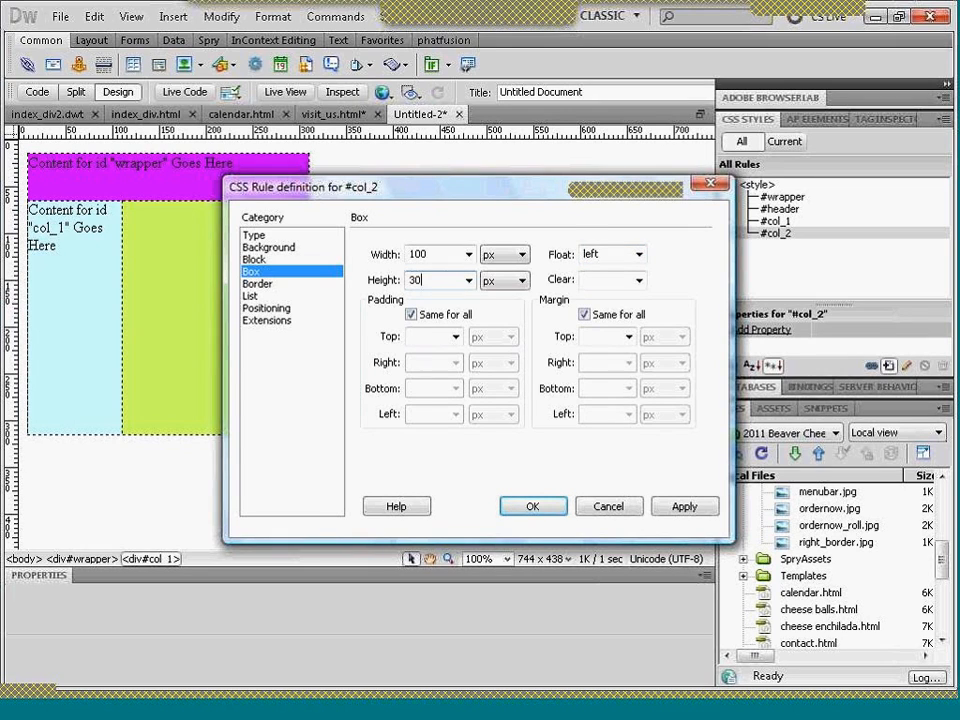
{"action": "type", "text": "0"}
{"action": "key", "text": "BackSpace"}
{"action": "key", "text": "BackSpace"}
{"action": "key", "text": "BackSpace"}
{"action": "type", "text": "250"}
{"action": "key", "text": "Tab"}
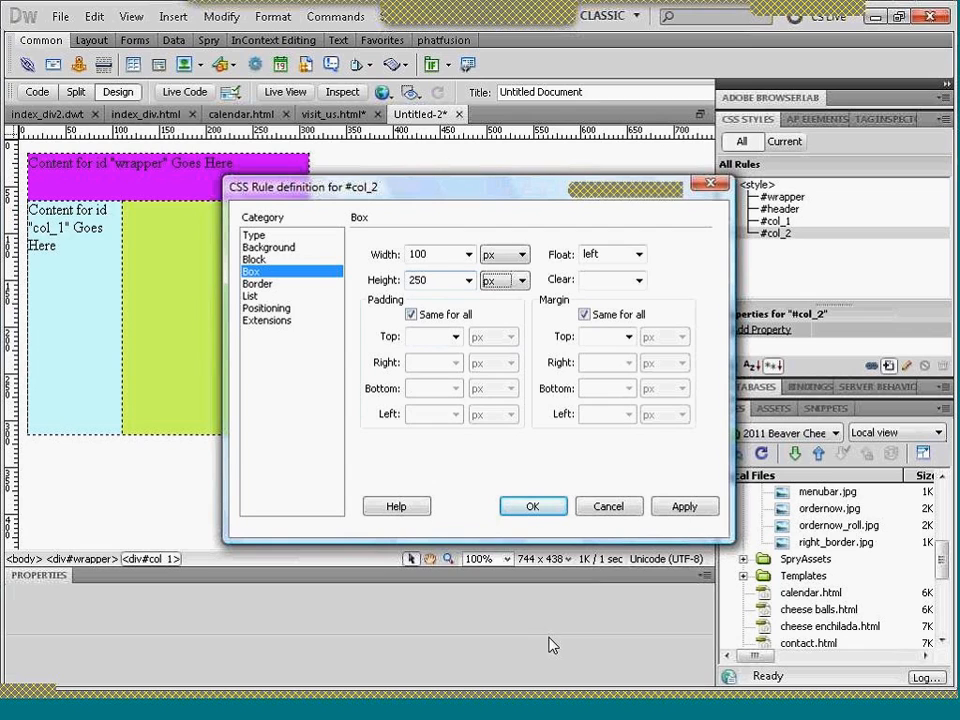
{"action": "left_click", "coordinate": [527, 507]}
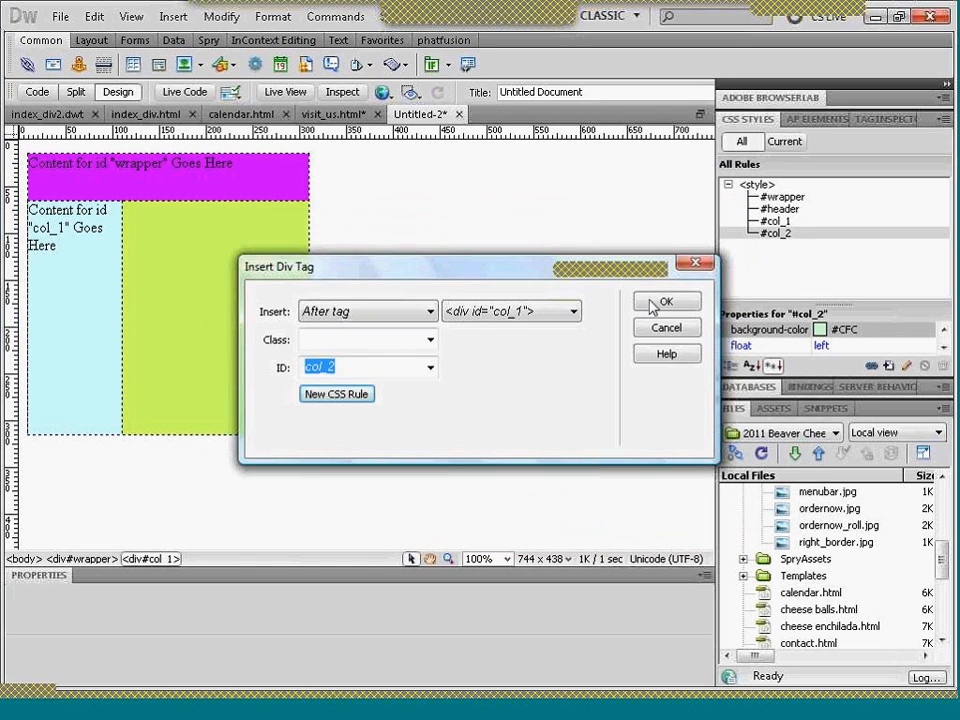
{"action": "left_click", "coordinate": [652, 305]}
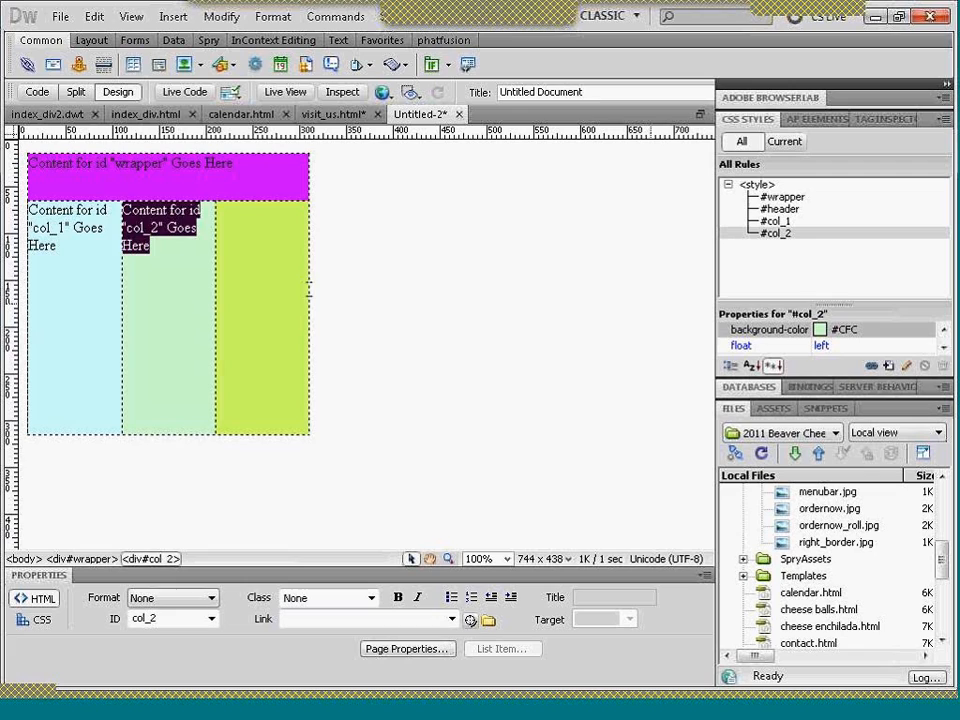
{"action": "left_click", "coordinate": [276, 255]}
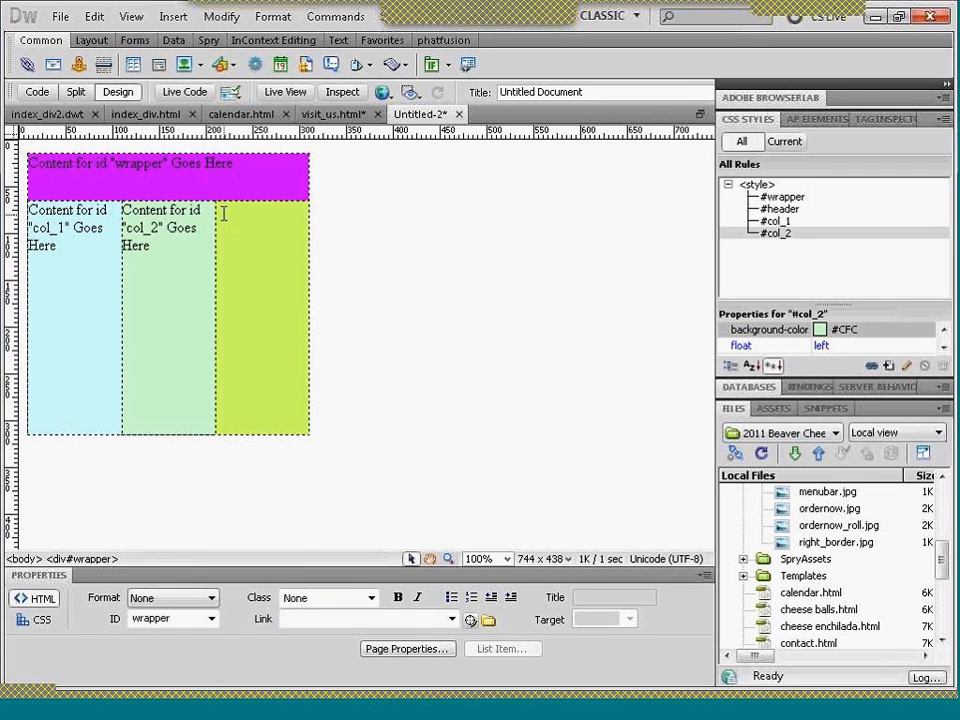
- Start inserting another div tag, placing it after the col_2 div
{"action": "left_click", "coordinate": [158, 66]}
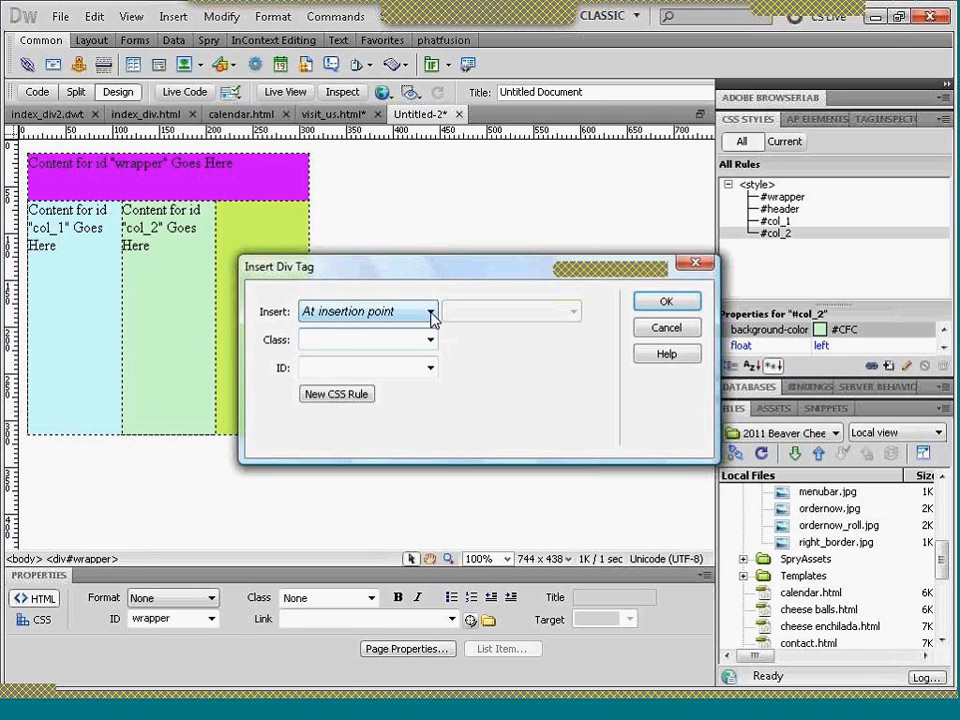
{"action": "left_click", "coordinate": [432, 313]}
{"action": "left_click", "coordinate": [405, 391]}
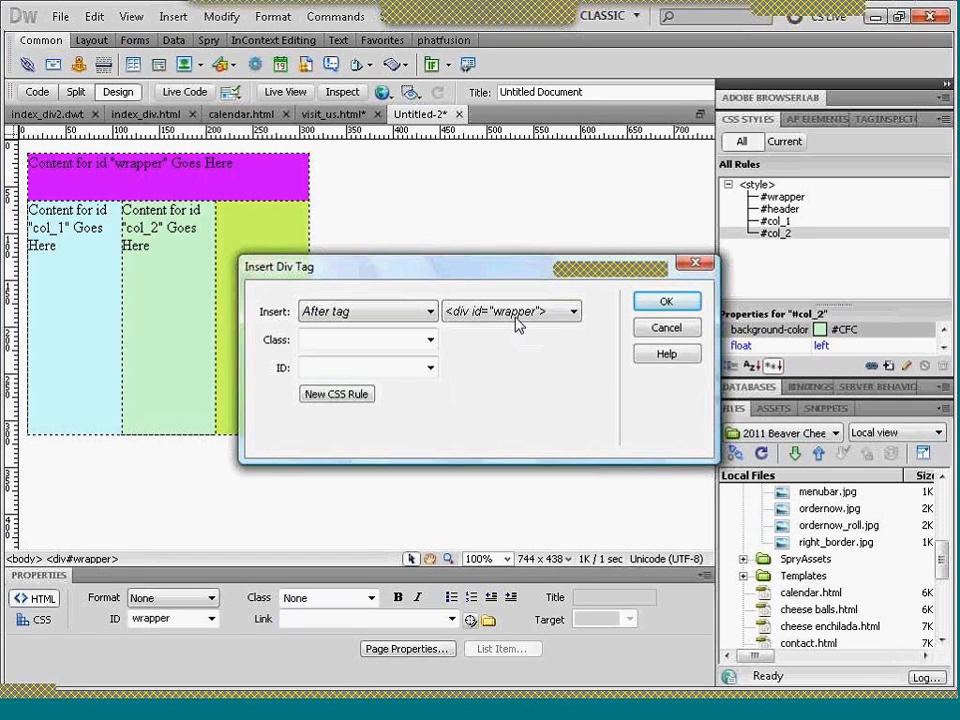
{"action": "left_click", "coordinate": [520, 312]}
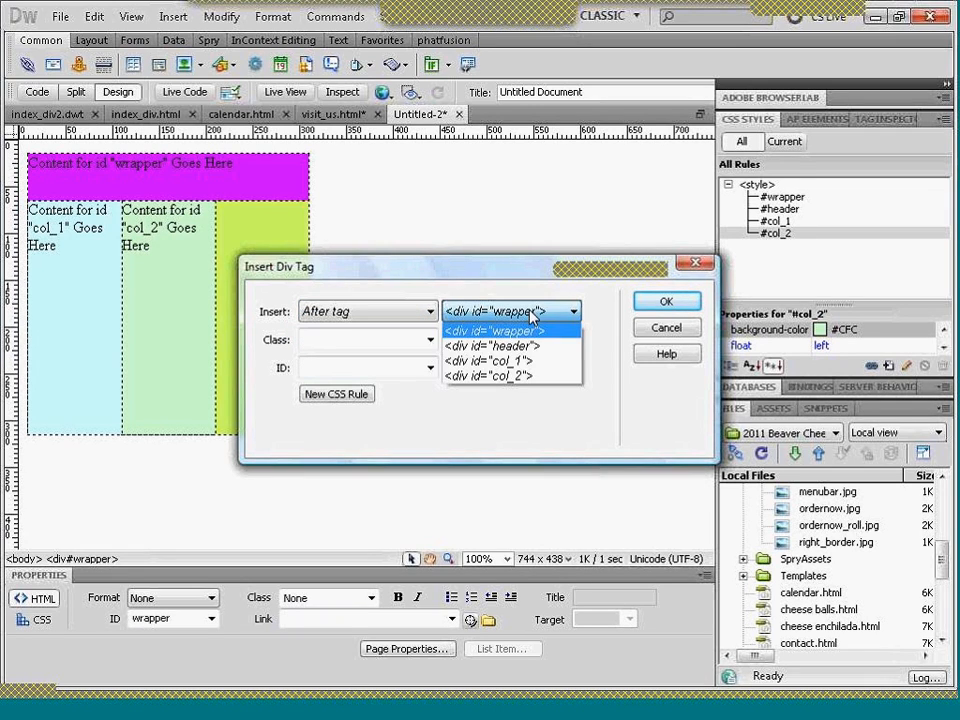
{"action": "left_click", "coordinate": [520, 376]}
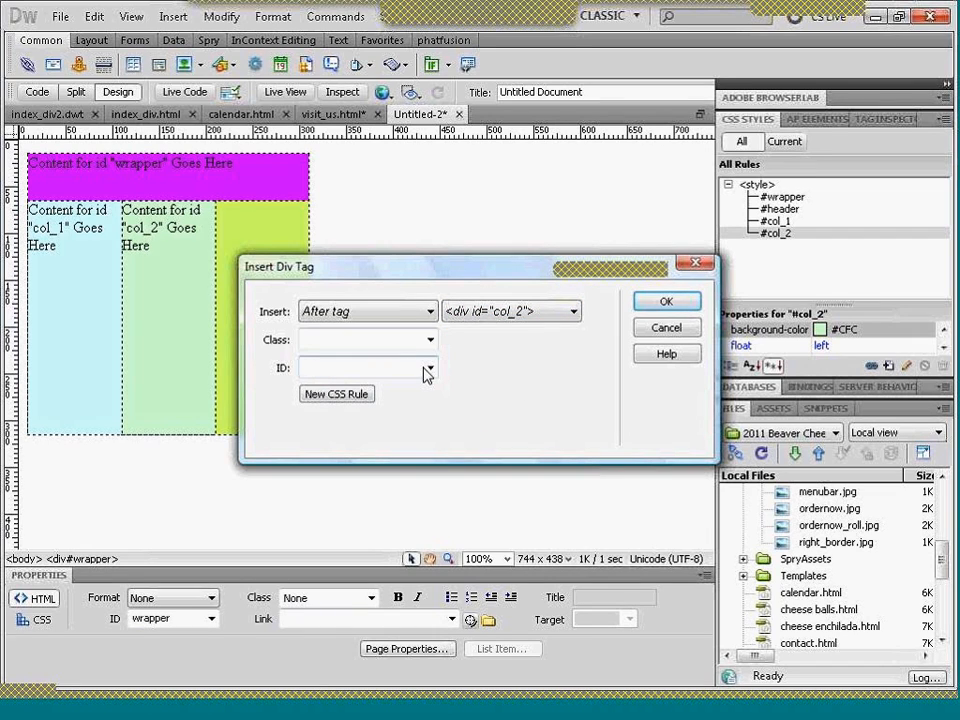
- Give the new div the ID col_3 and create a #col_3 CSS rule for this document only
{"action": "left_click", "coordinate": [425, 369]}
{"action": "type", "text": "col_3"}
{"action": "left_click", "coordinate": [368, 396]}
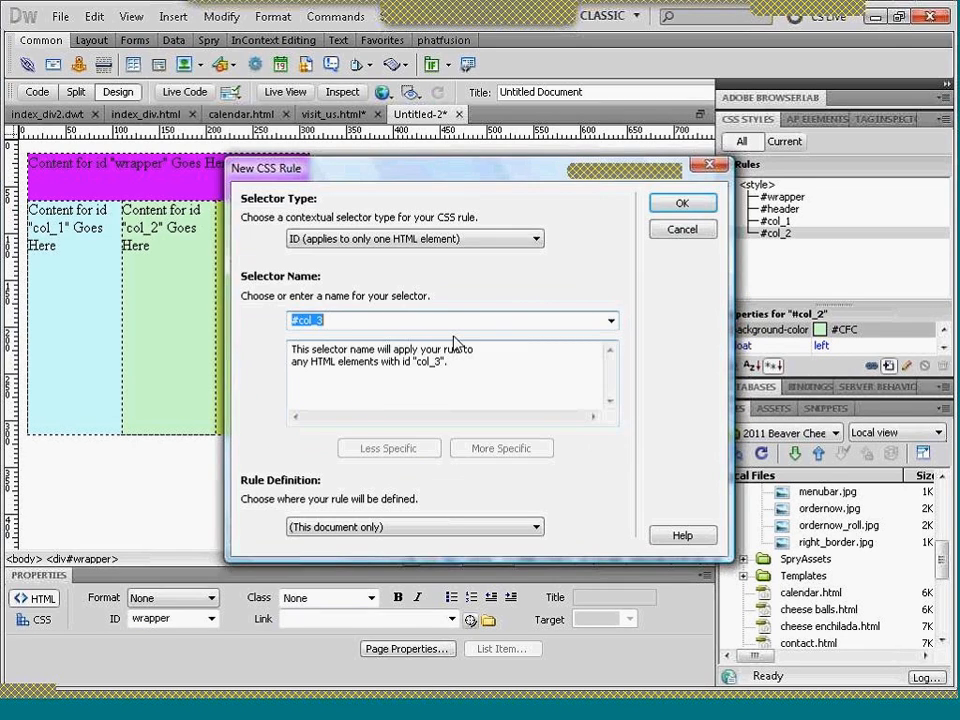
{"action": "left_click", "coordinate": [682, 203]}
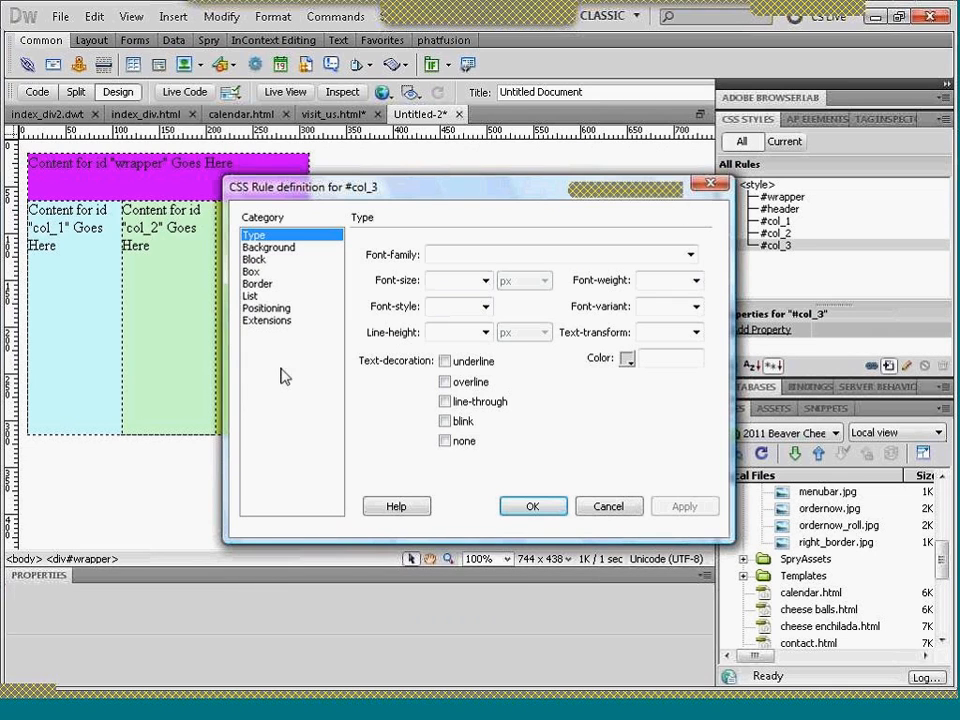
- Give the #col_3 rule the background color #CF9
{"action": "left_click", "coordinate": [268, 249]}
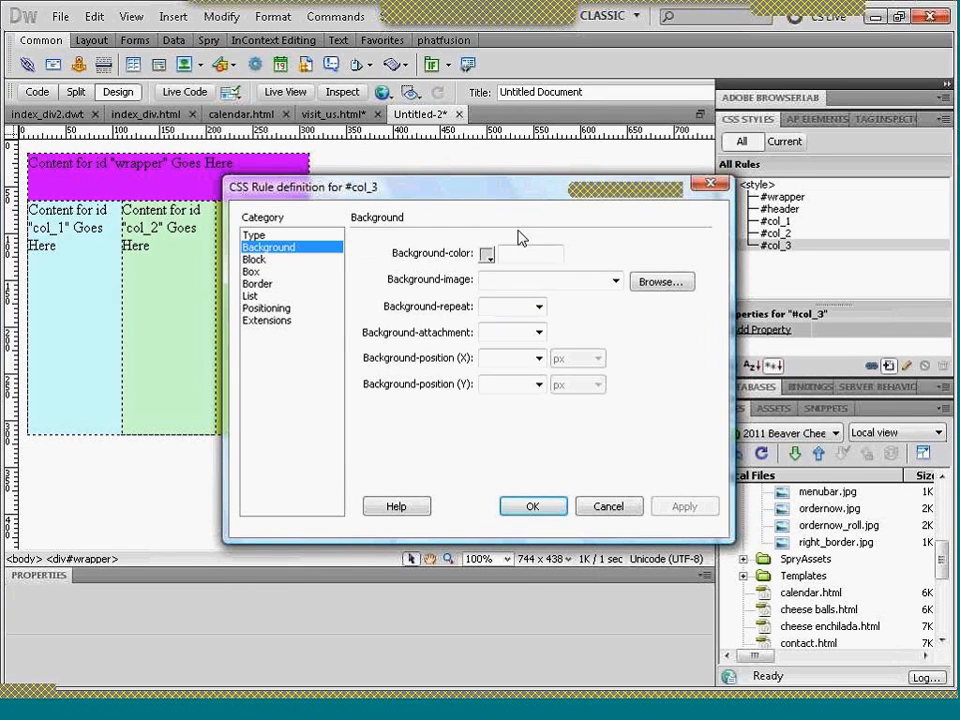
{"action": "left_click", "coordinate": [487, 254]}
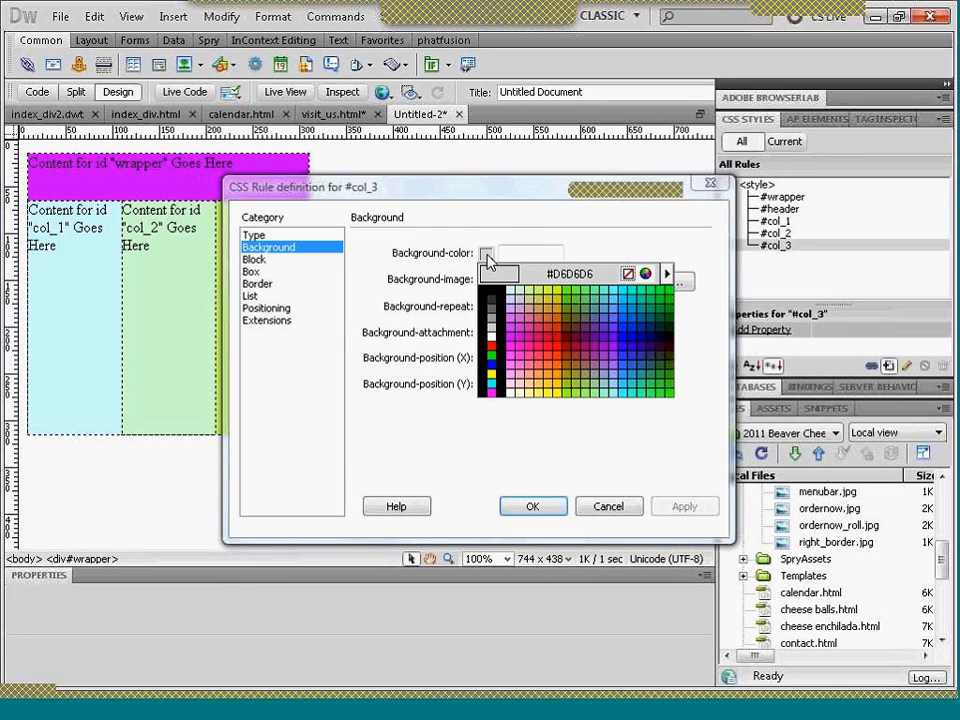
{"action": "left_click", "coordinate": [531, 290]}
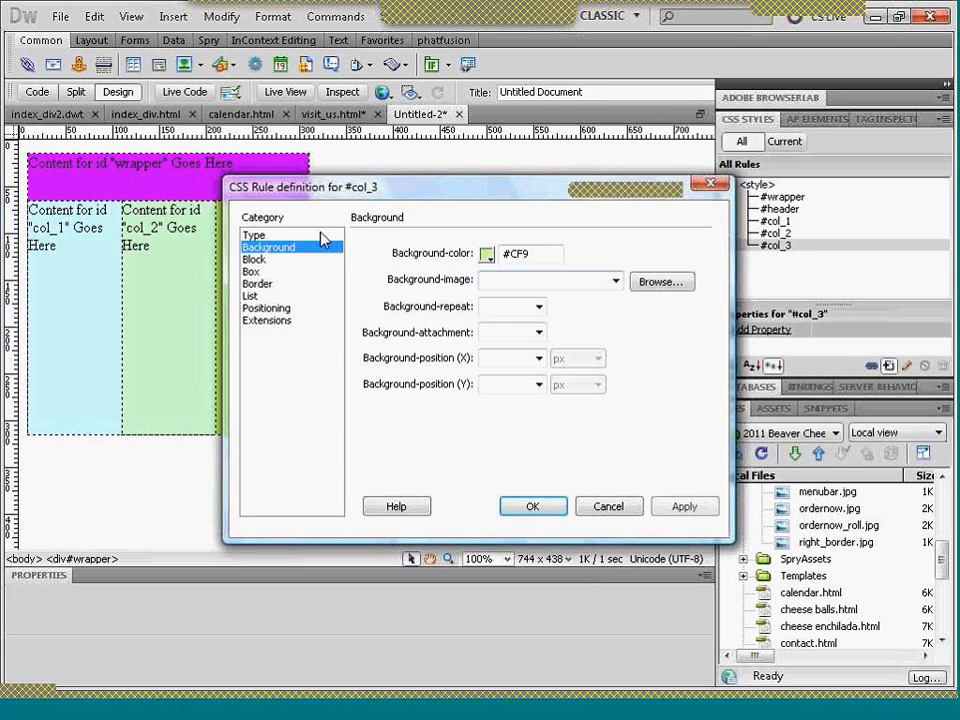
- Set the #col_3 box to 100 px wide, 250 px high and floated left, and insert the col_3 div beside the second column
{"action": "left_click", "coordinate": [278, 276]}
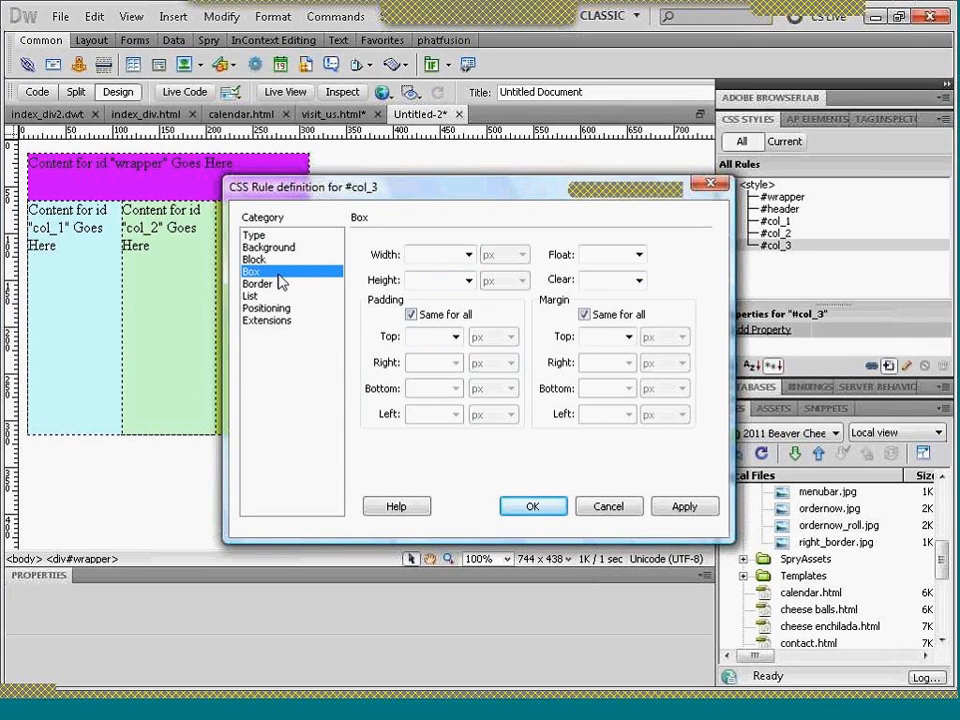
{"action": "left_click", "coordinate": [413, 255]}
{"action": "type", "text": "100"}
{"action": "key", "text": "Tab"}
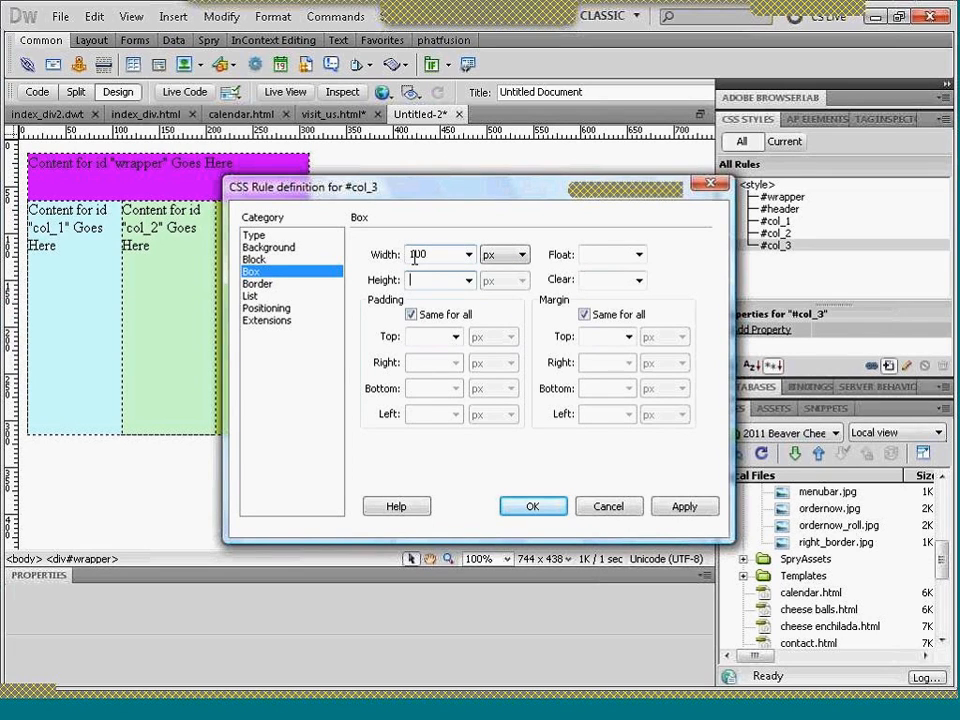
{"action": "type", "text": "250"}
{"action": "key", "text": "Tab"}
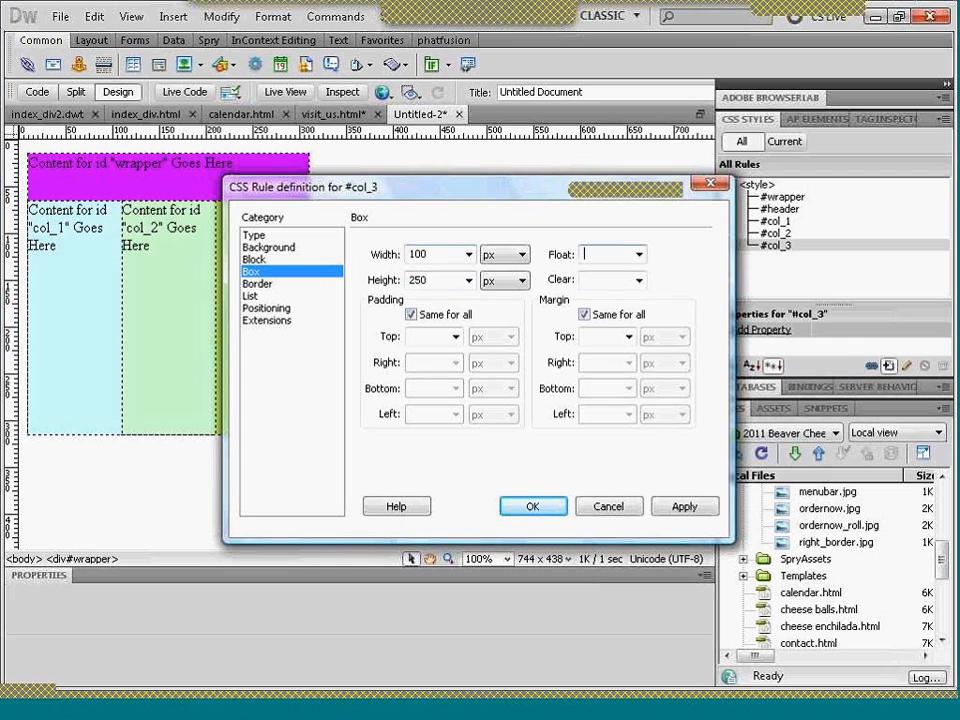
{"action": "type", "text": "left"}
{"action": "left_click", "coordinate": [532, 507]}
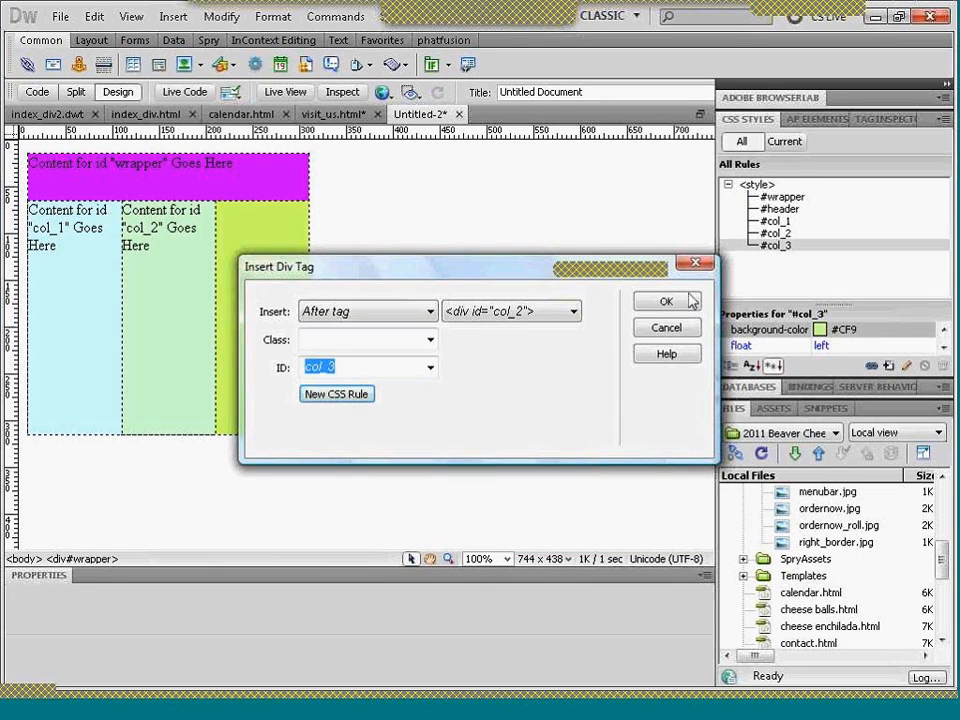
{"action": "left_click", "coordinate": [688, 307]}
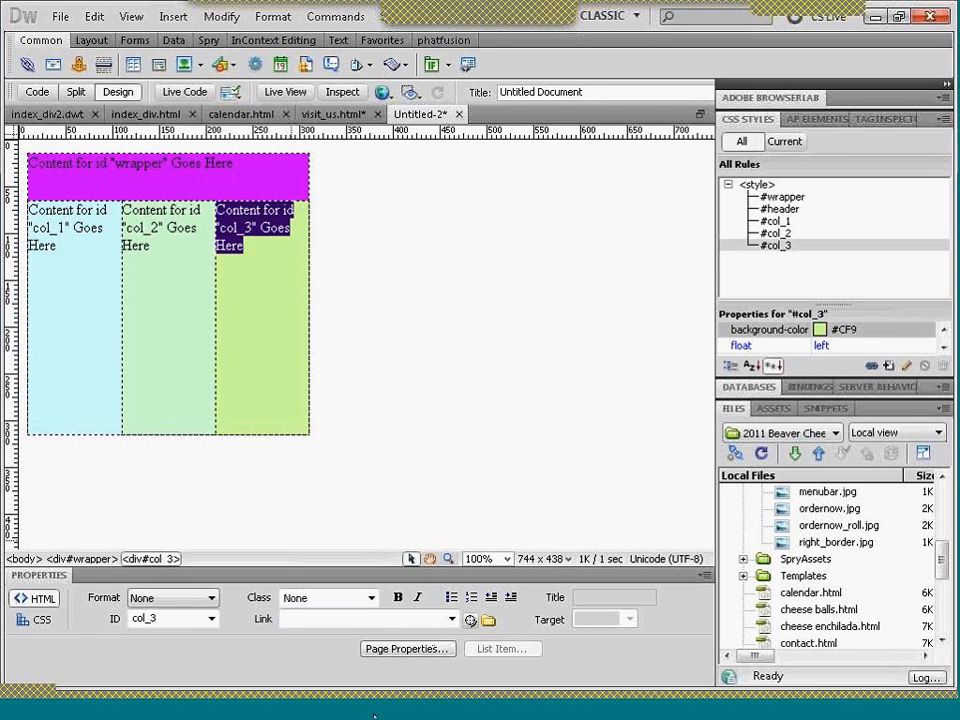
{"action": "mouse_move", "coordinate": [553, 6]}
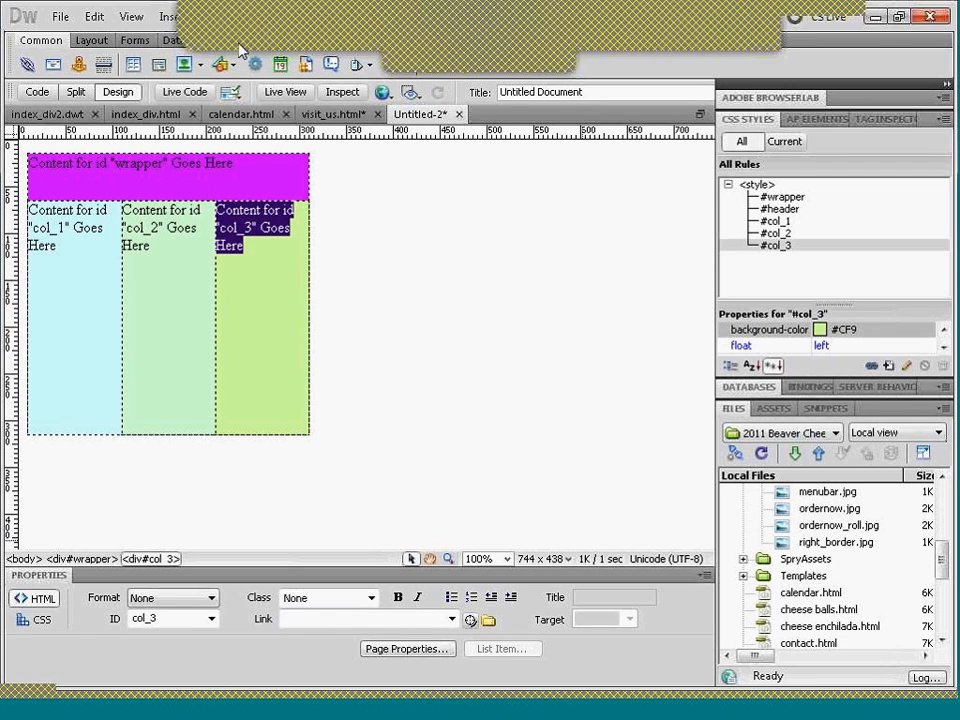
{"action": "left_click", "coordinate": [217, 22]}
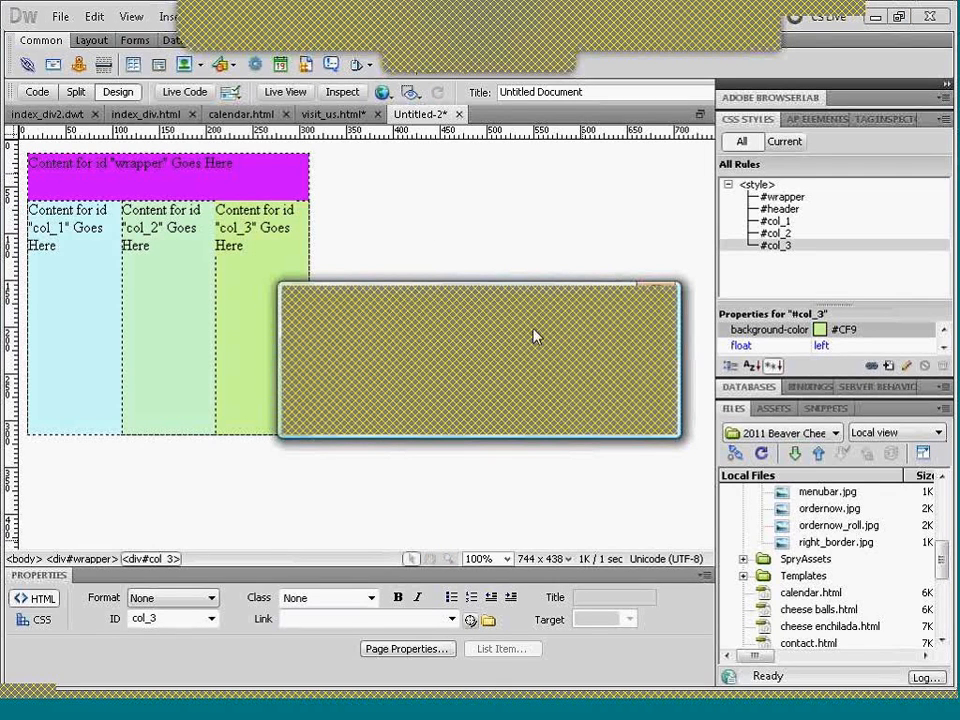